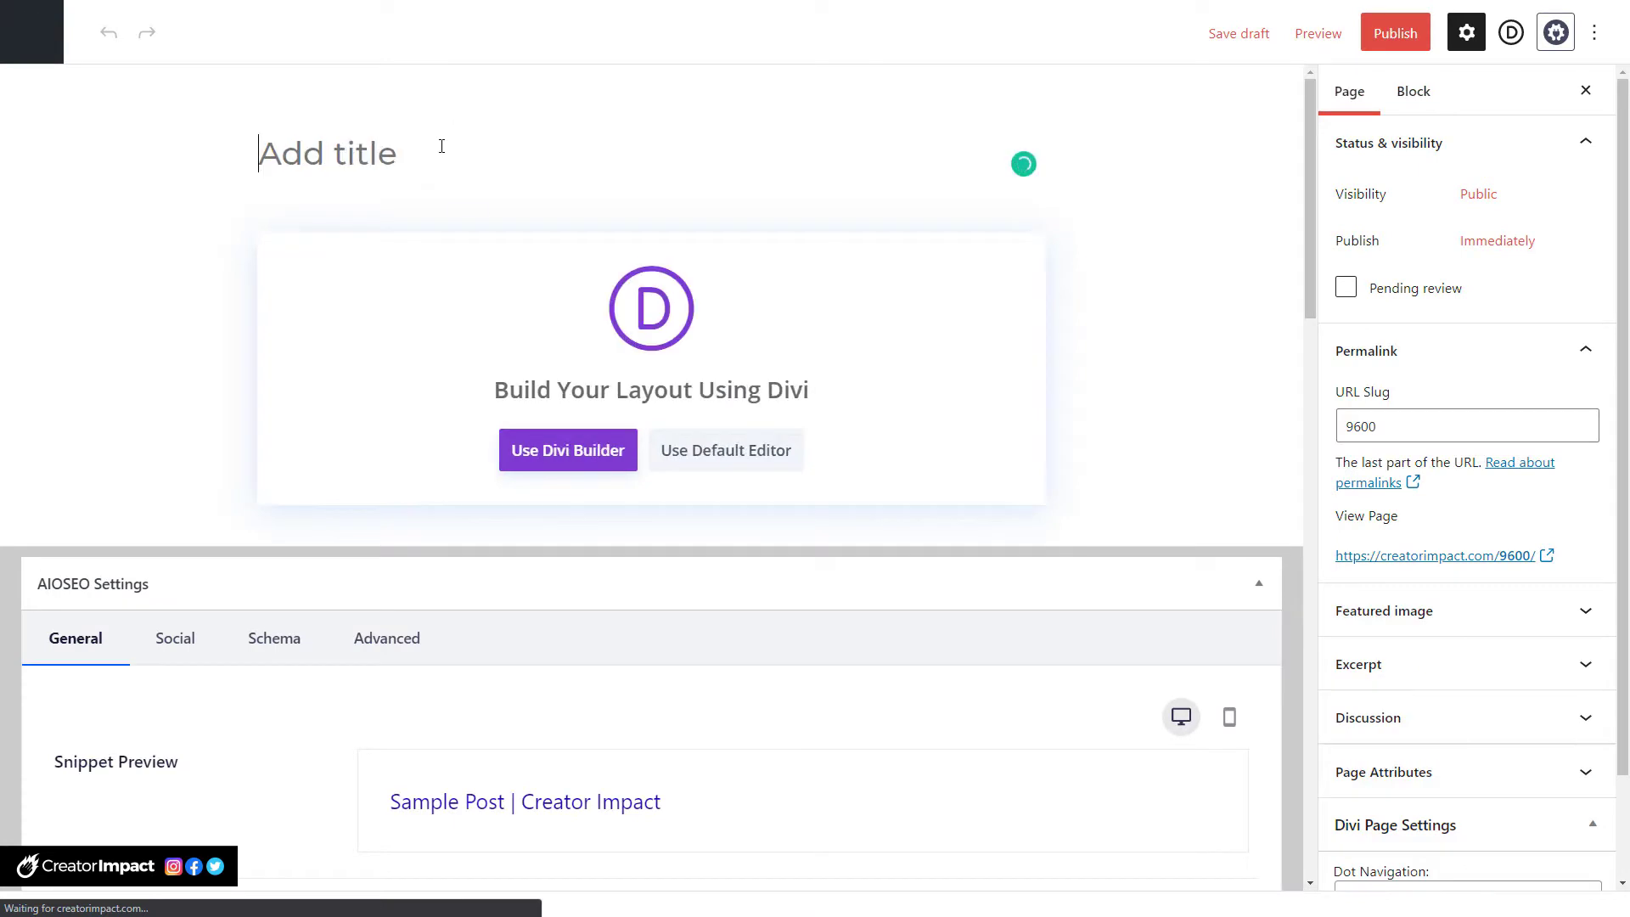
# Title the page Test Page, open it in the Divi Builder and start from scratch without inserting a row.
pyautogui.write('Test Page')
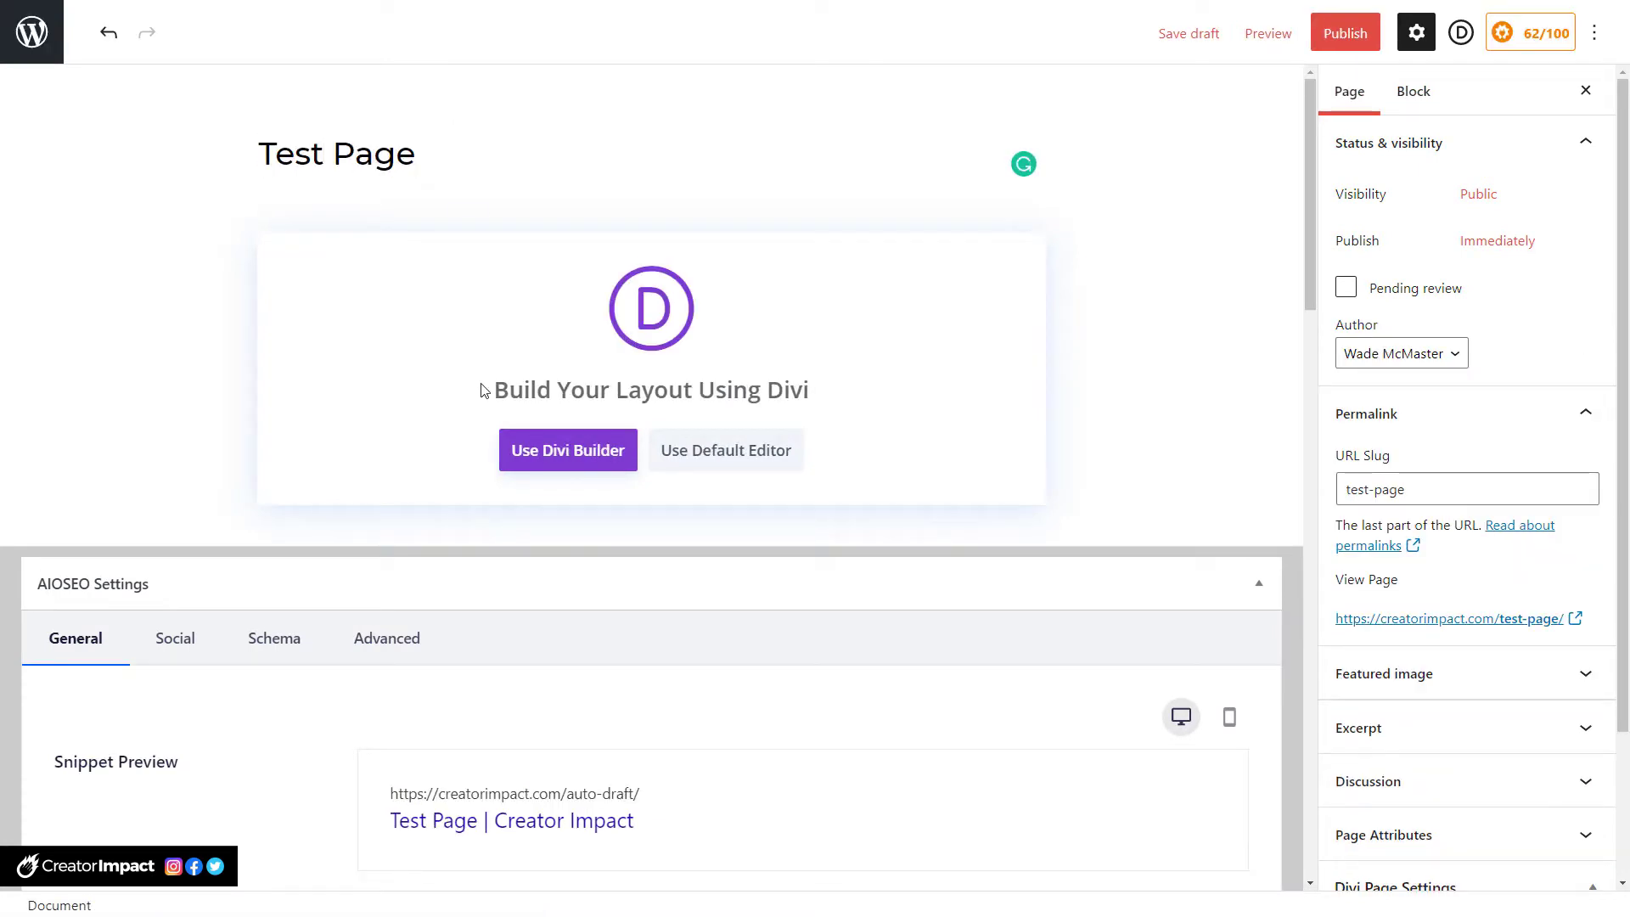
pyautogui.click(560, 453)
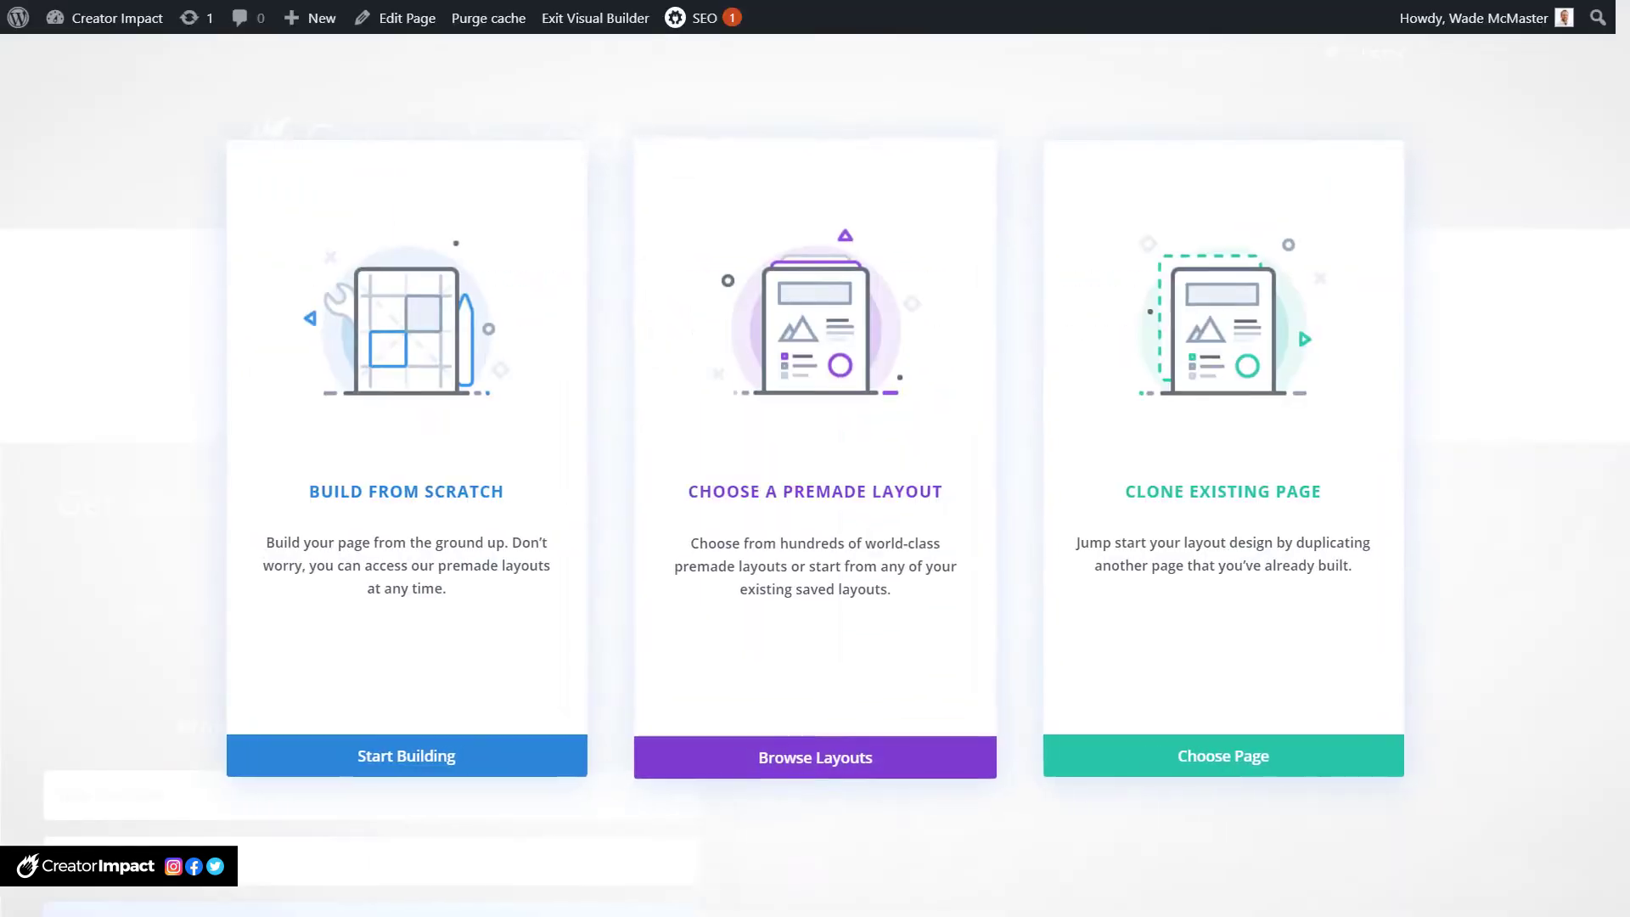
pyautogui.click(461, 445)
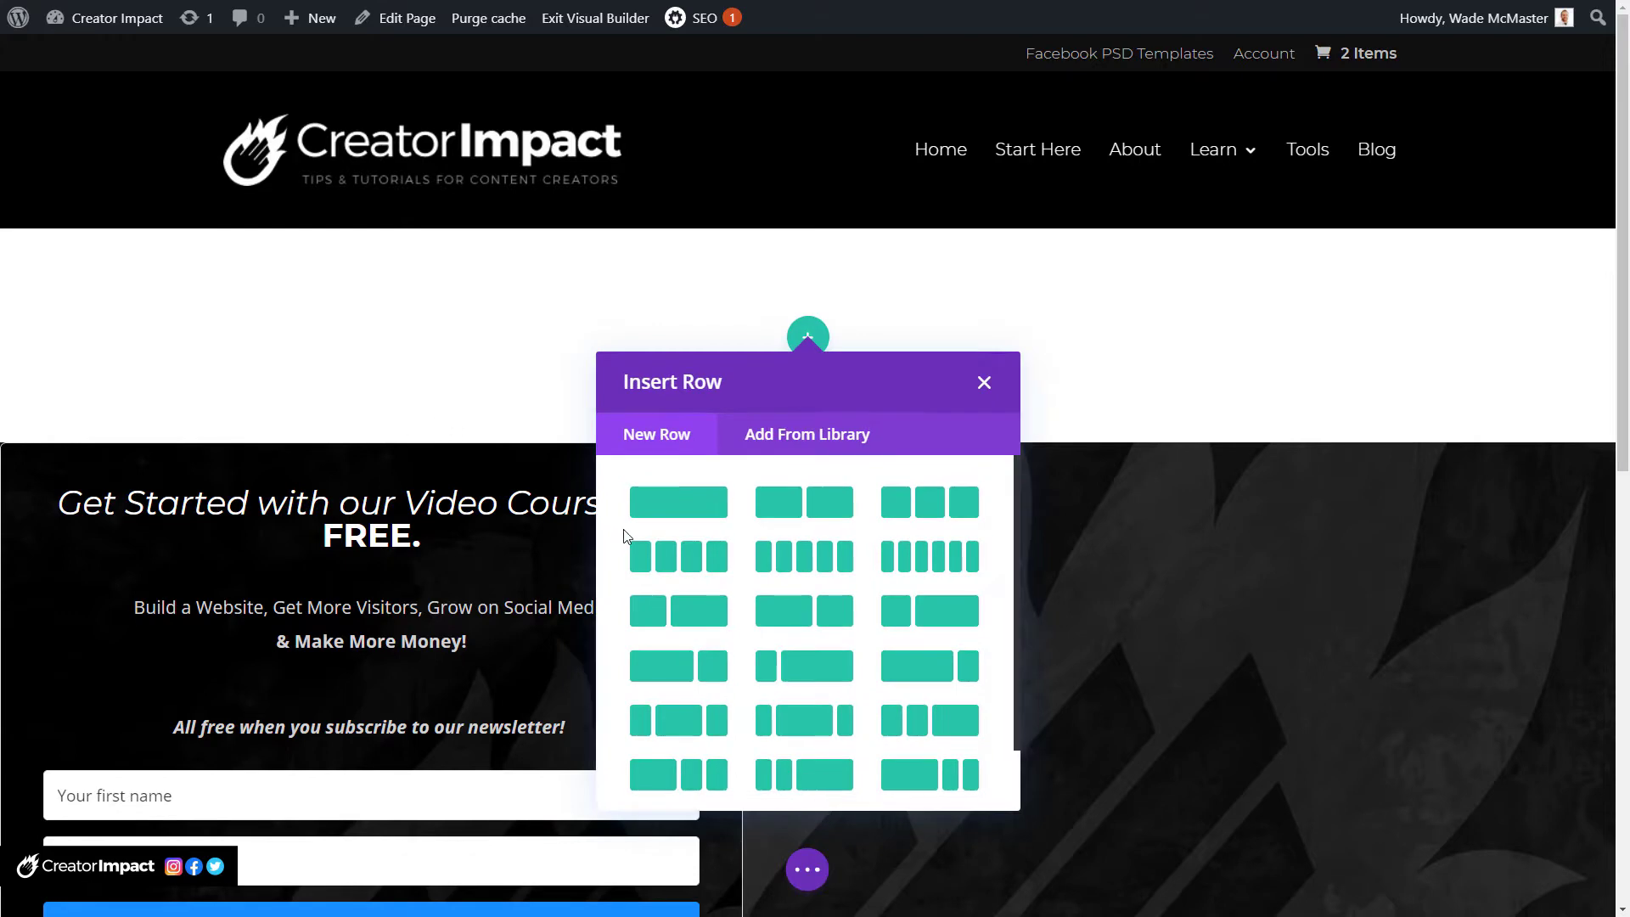
pyautogui.click(984, 382)
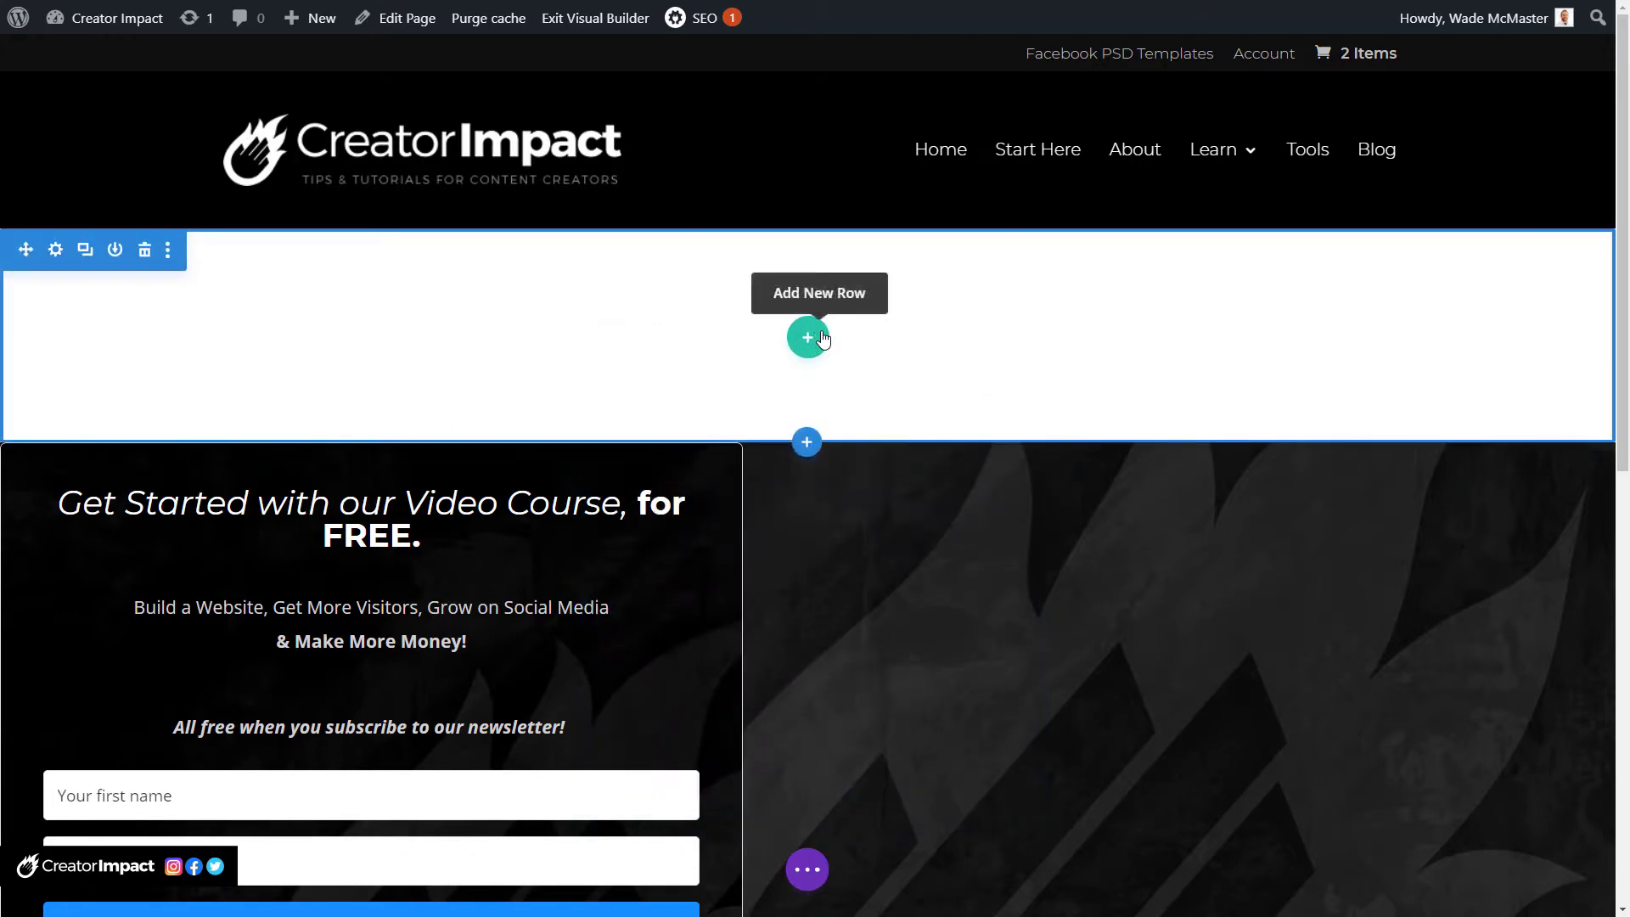
# Add a fullwidth section below the empty section and insert a Fullwidth Slider module in it.
pyautogui.click(806, 443)
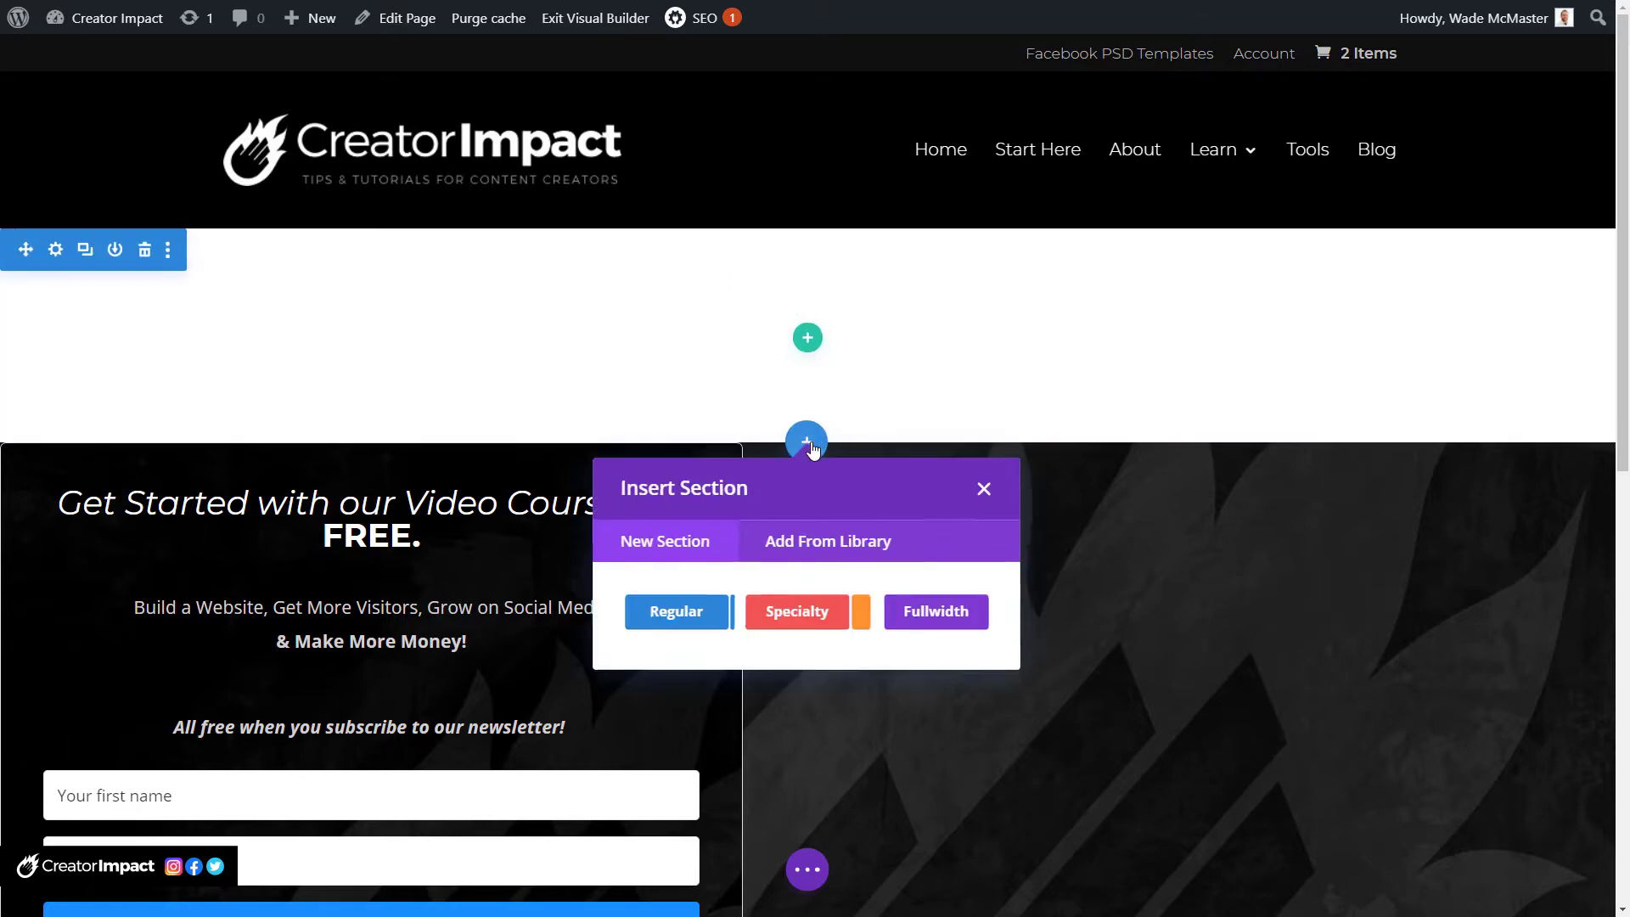
pyautogui.click(934, 626)
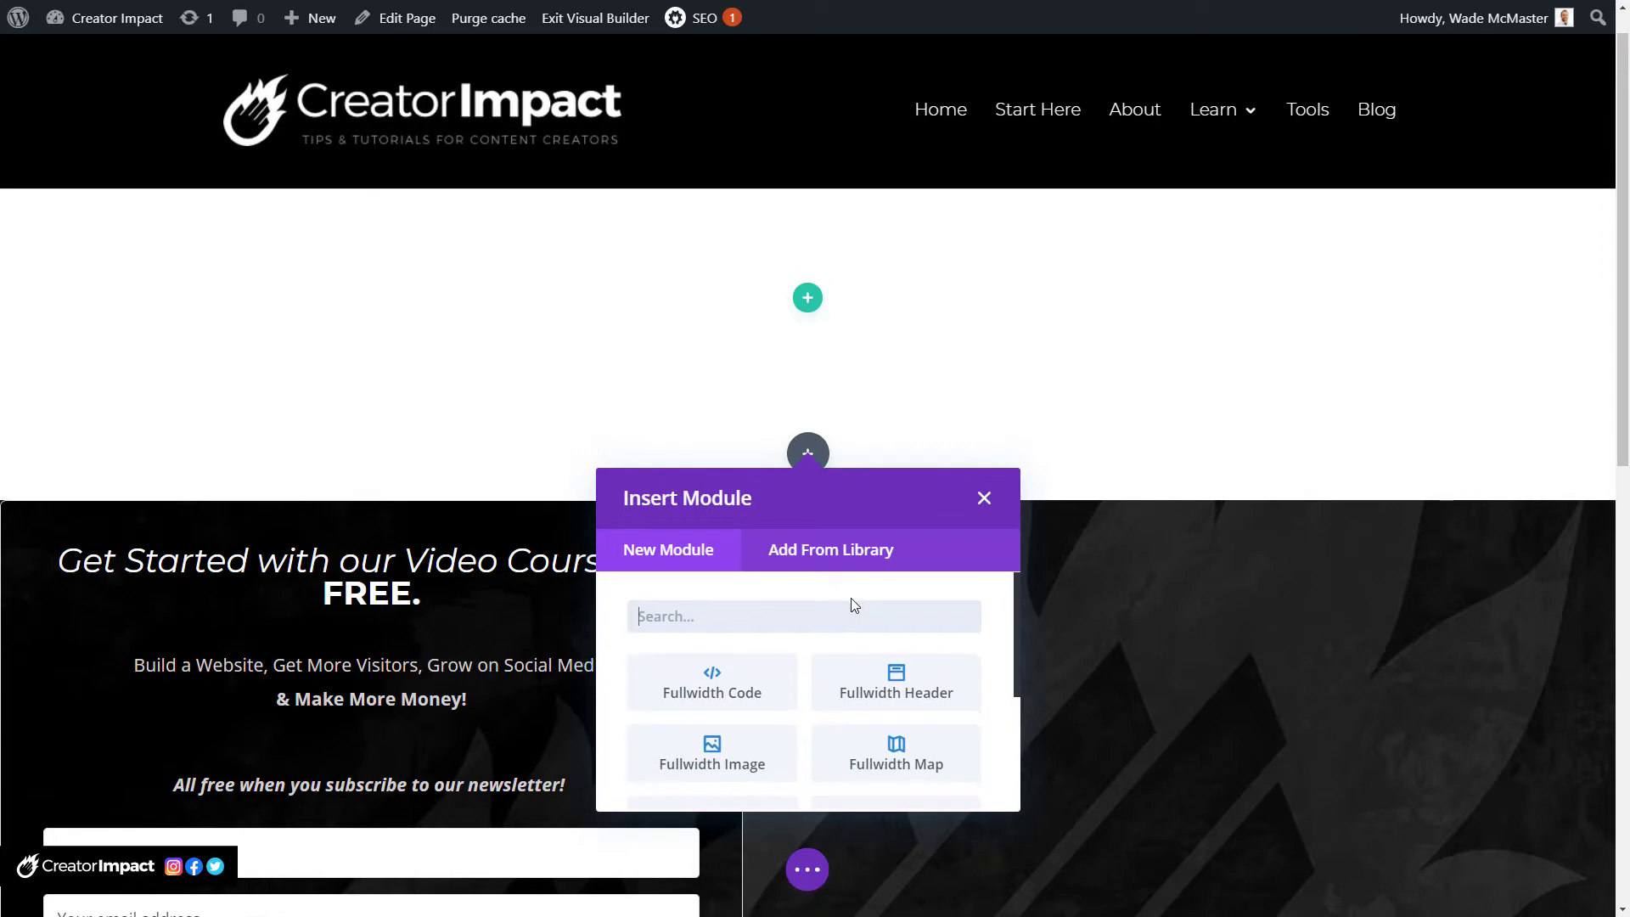
pyautogui.scroll(-5, 854, 604)
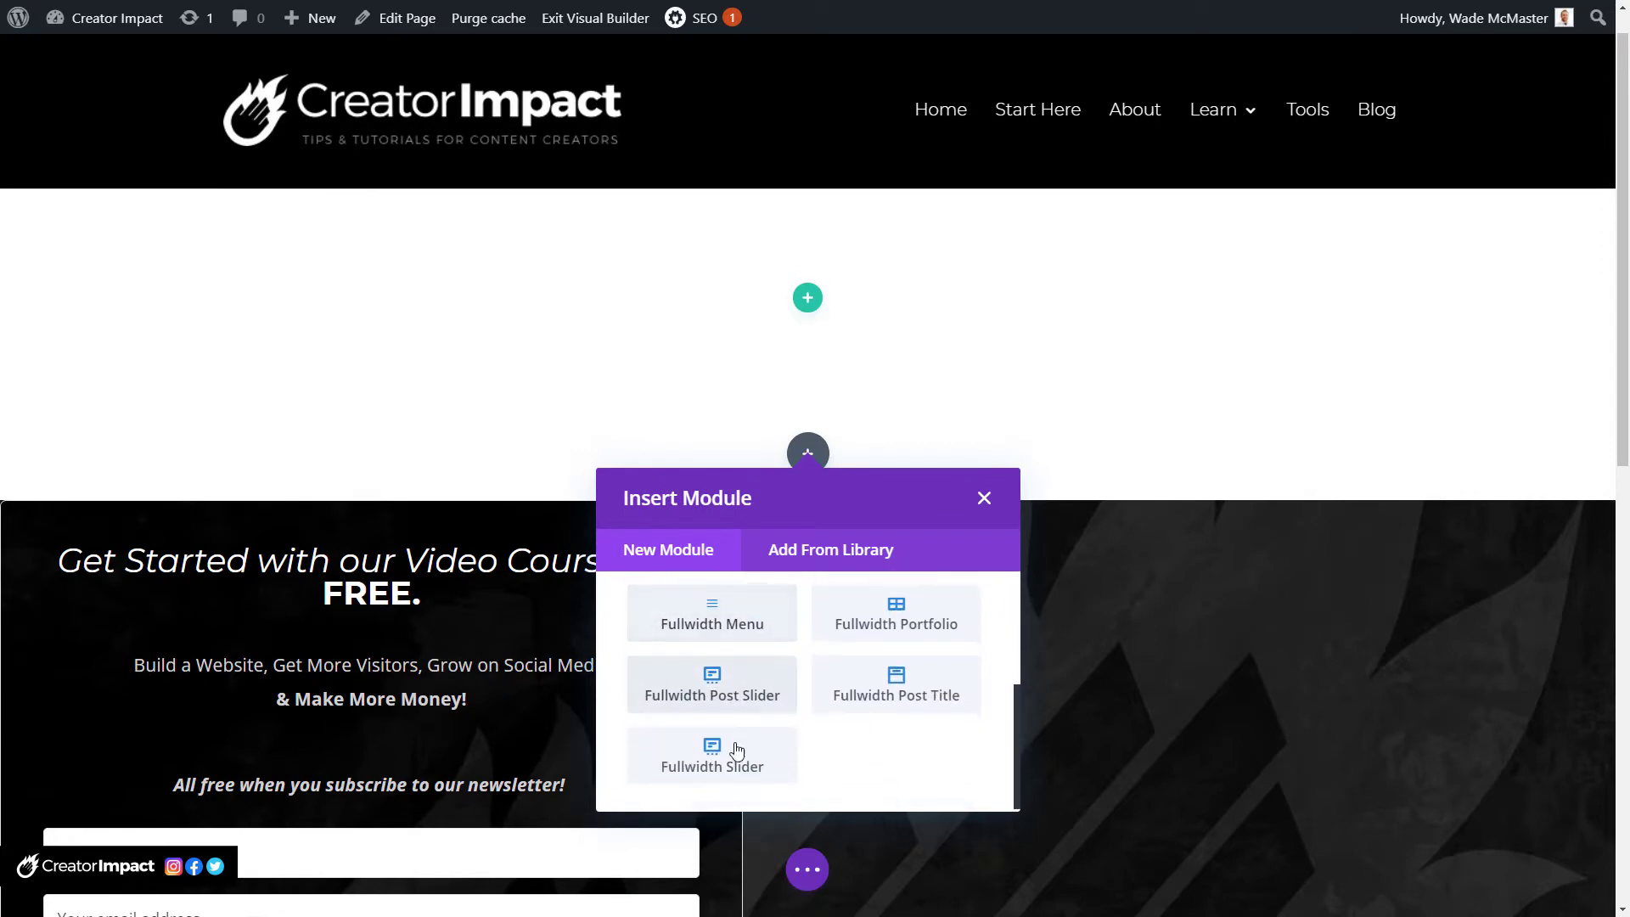
pyautogui.click(737, 751)
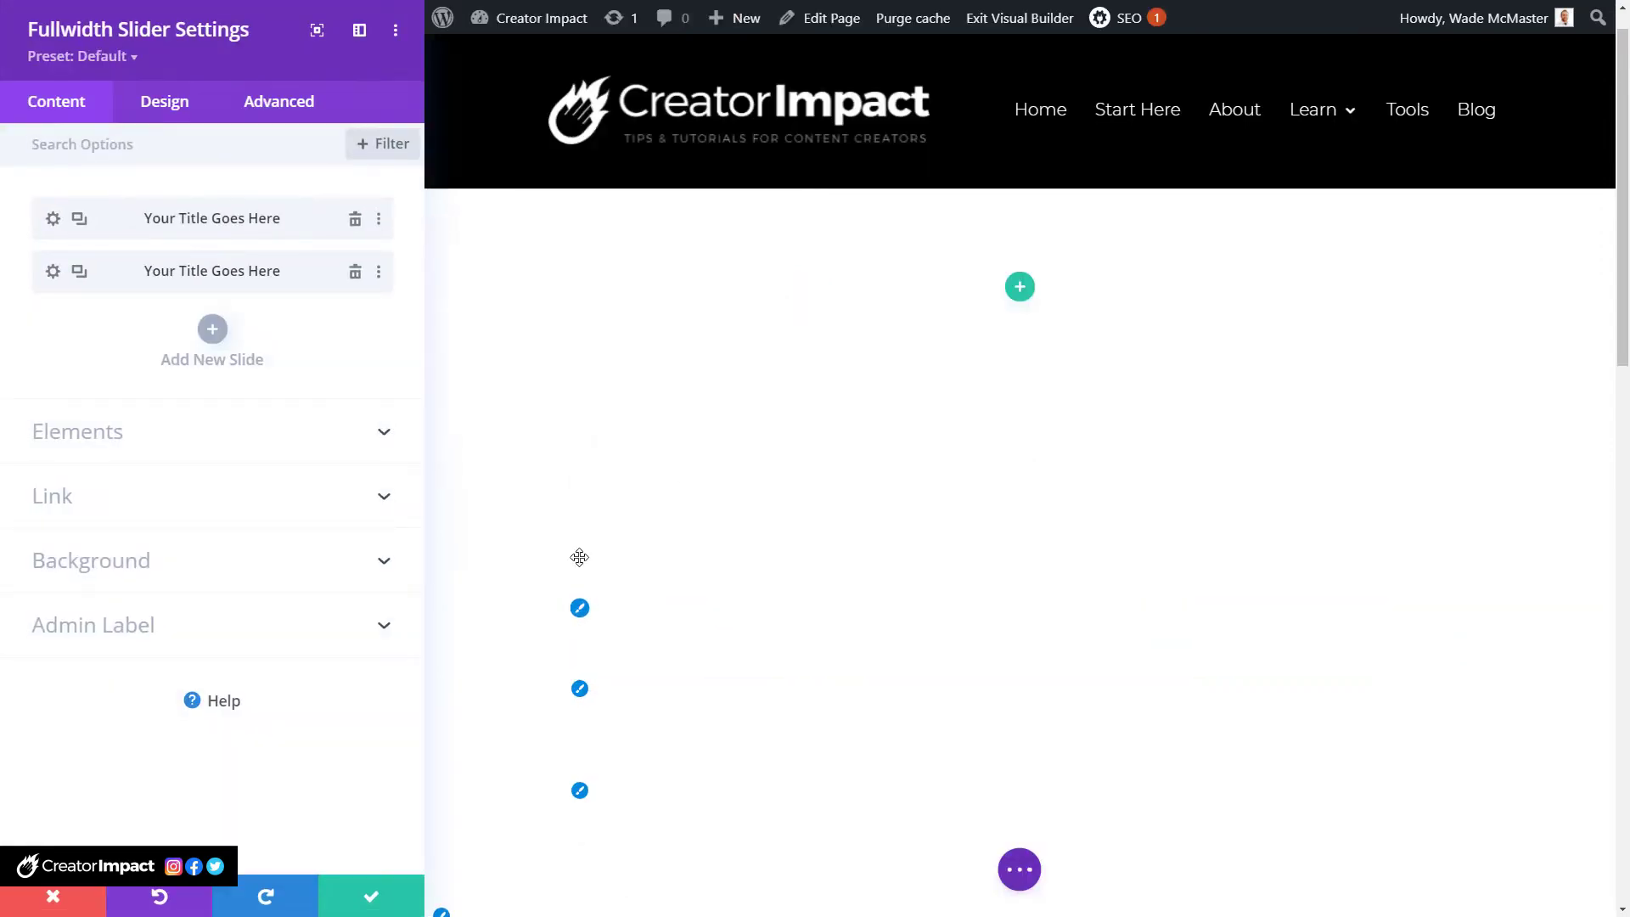
# Accept the slider's settings and delete the empty regular section above it.
pyautogui.scroll(-2, 682, 450)
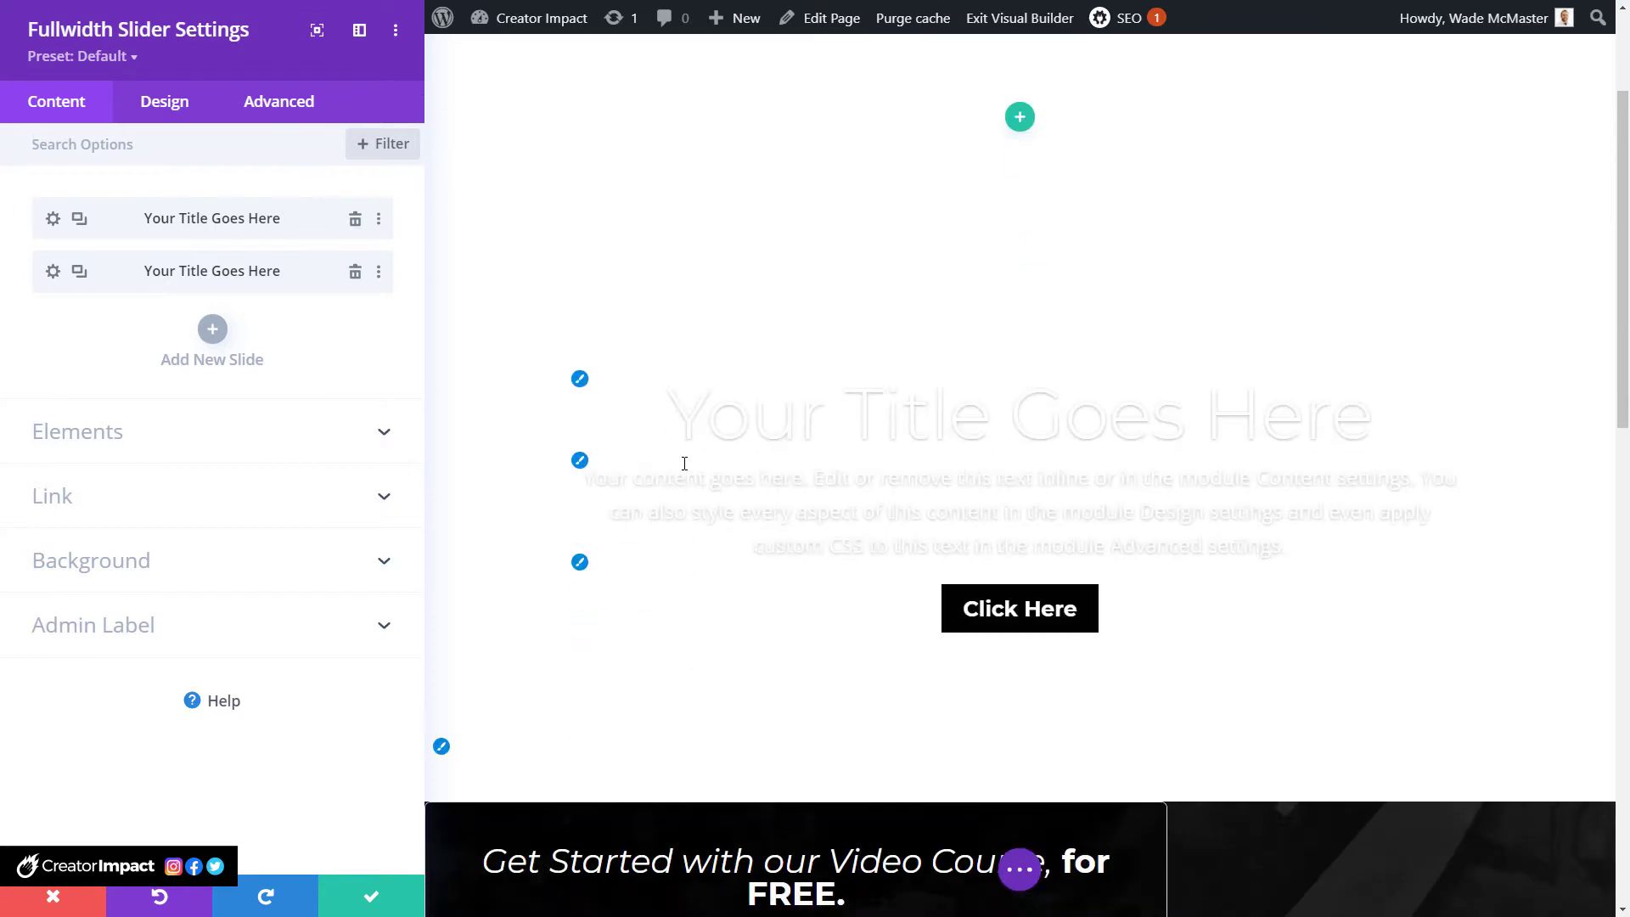
pyautogui.scroll(2, 684, 463)
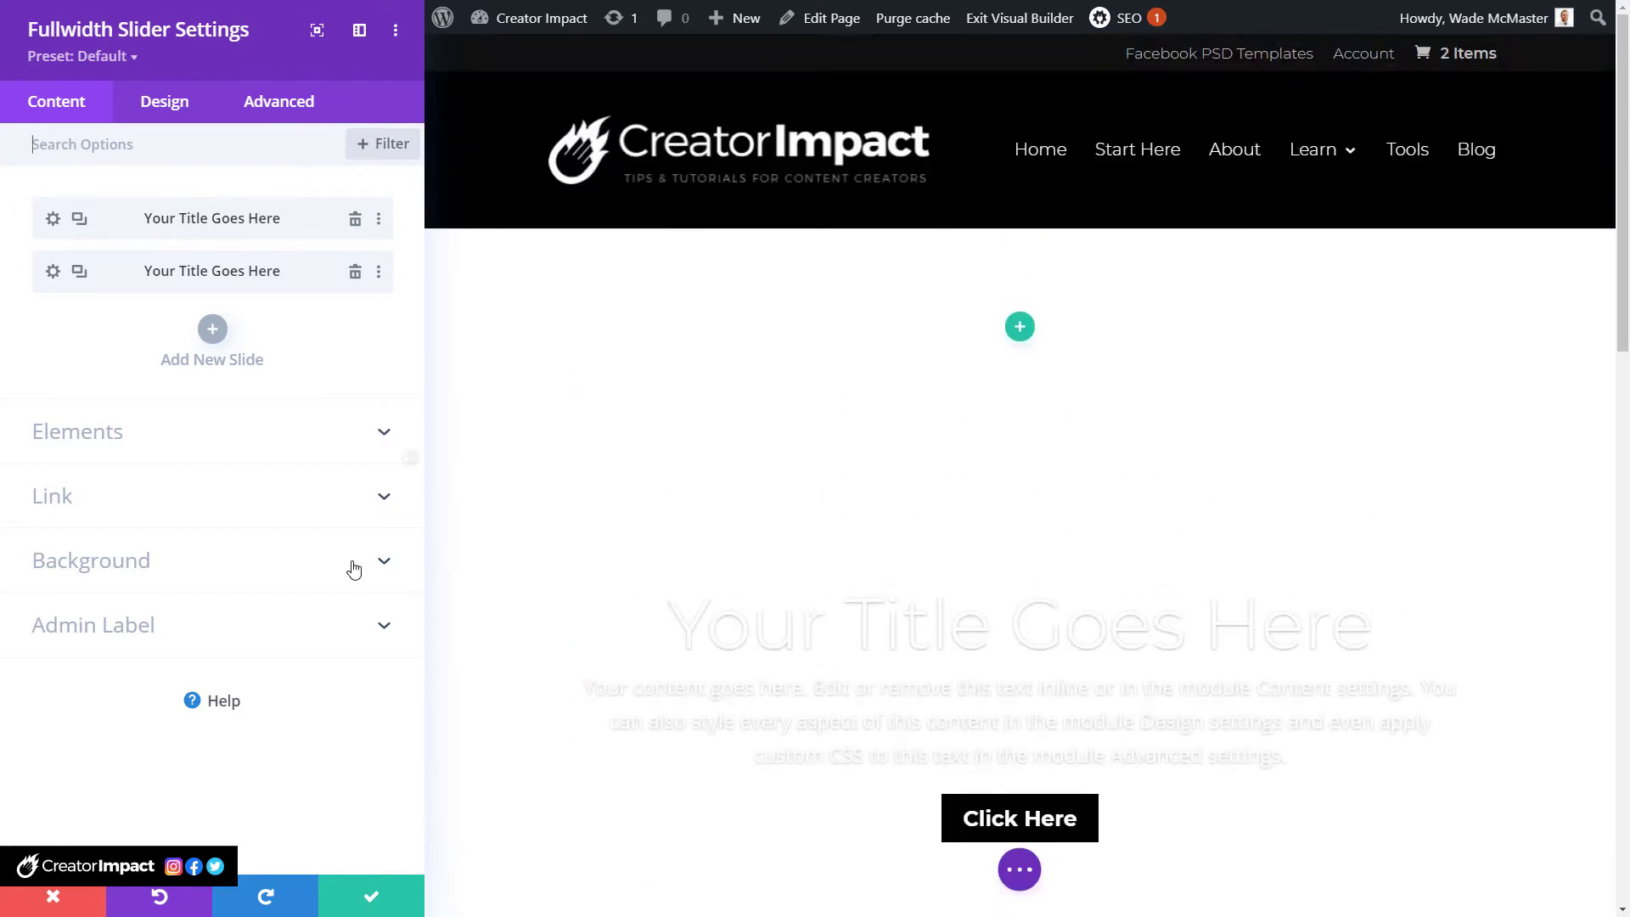
pyautogui.click(361, 895)
pyautogui.click(145, 251)
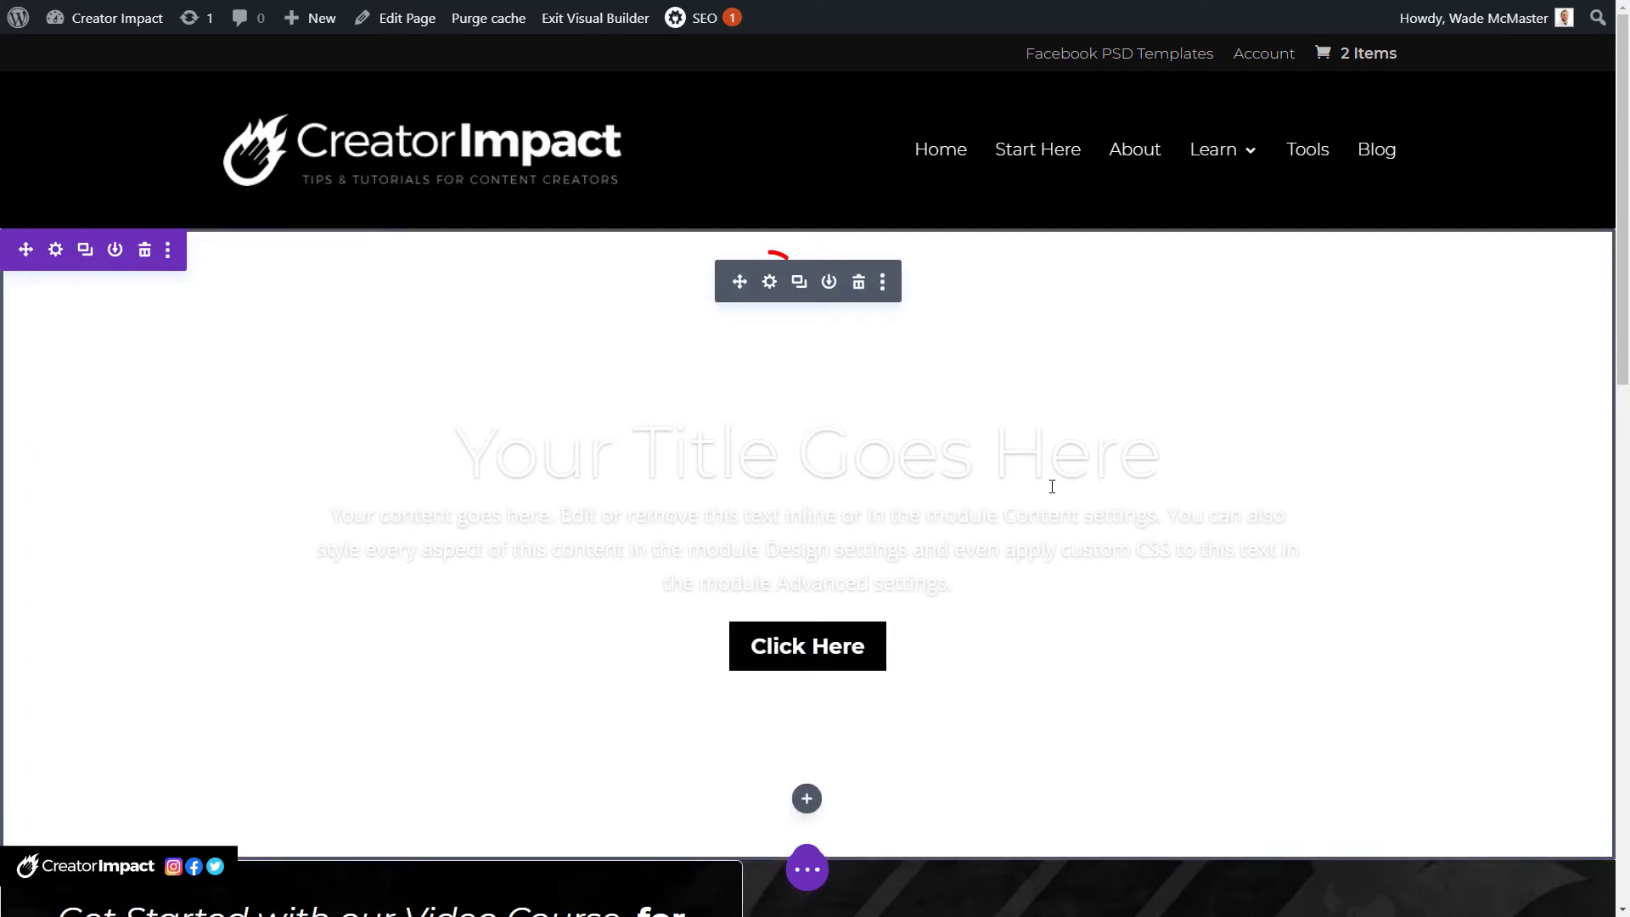
# Set the fullwidth slider's background colour to dark grey #474747.
pyautogui.click(771, 284)
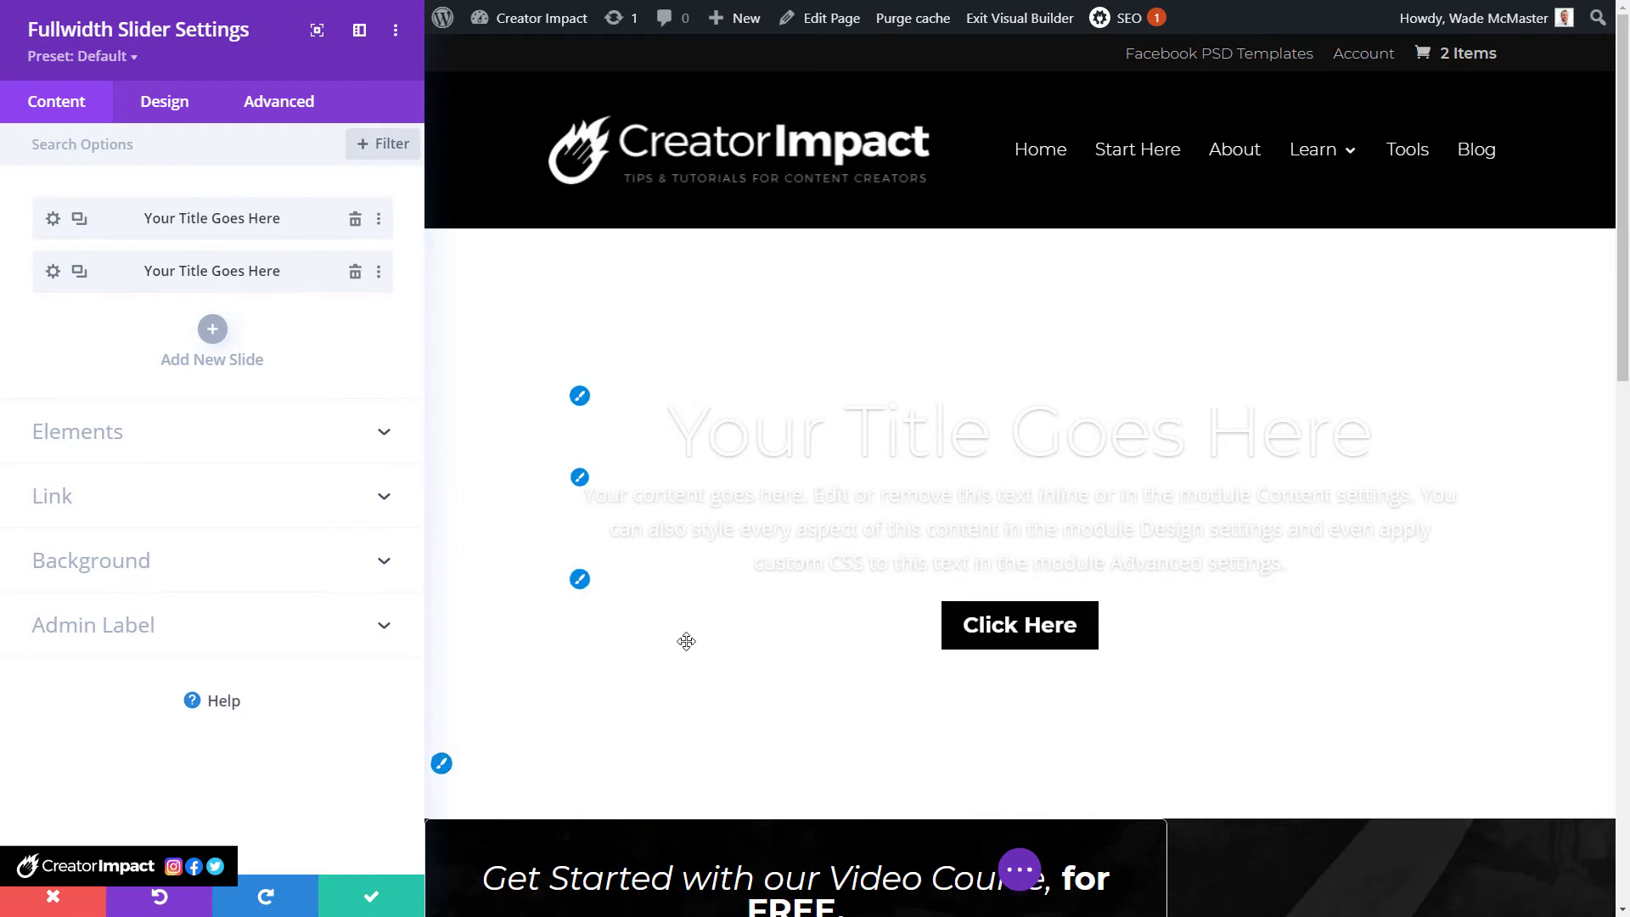
pyautogui.click(111, 562)
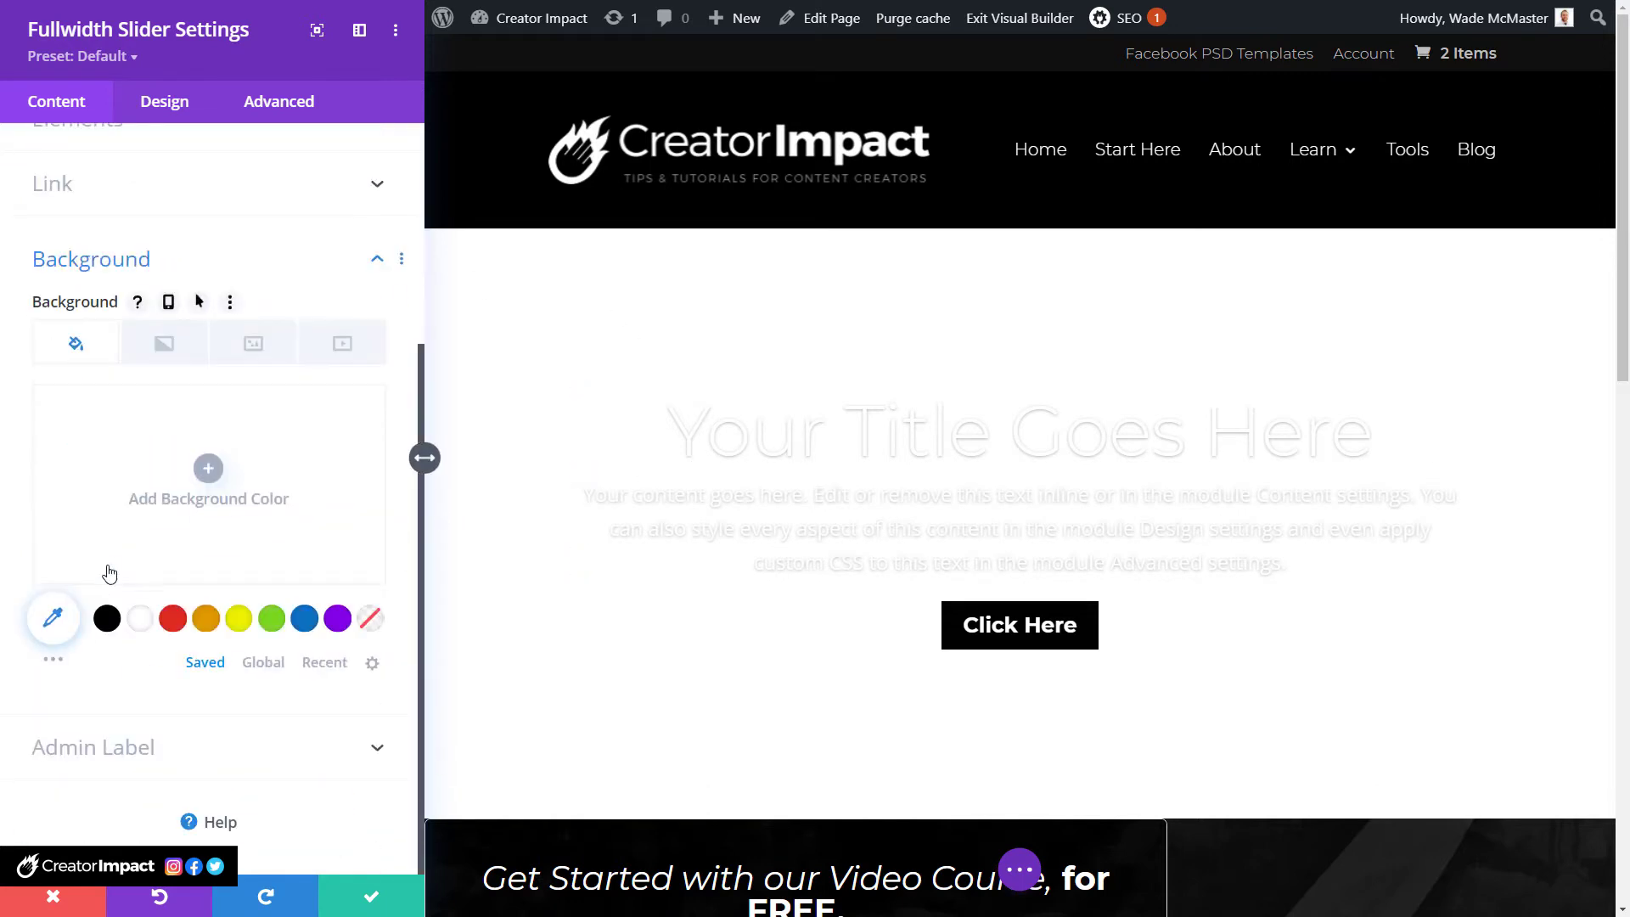
pyautogui.click(128, 544)
pyautogui.click(58, 523)
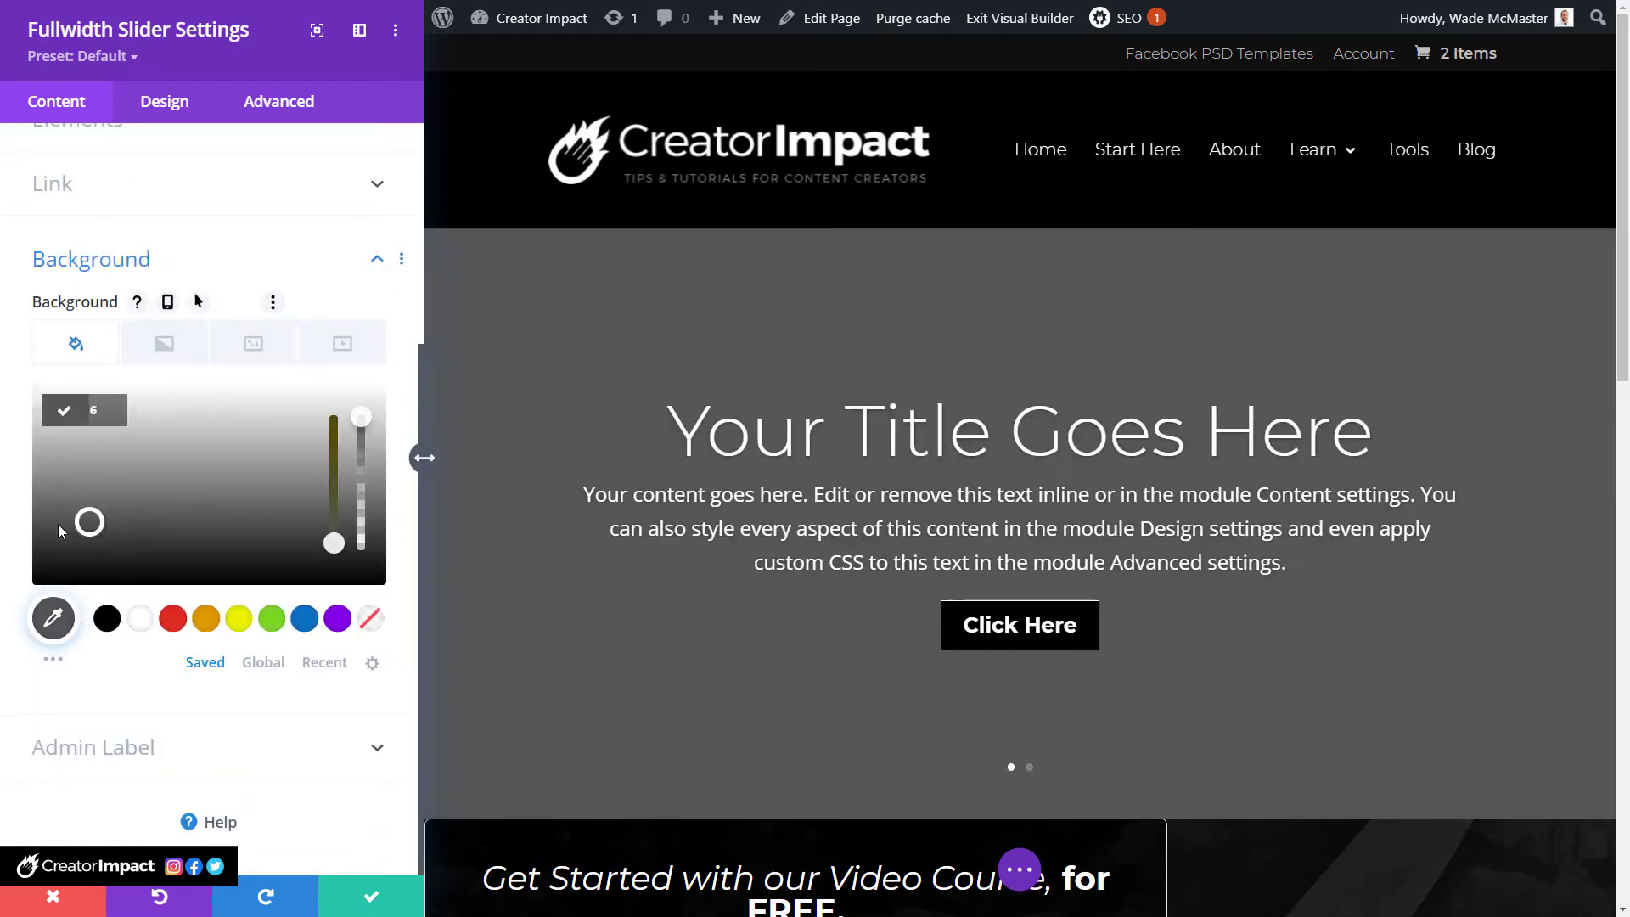
pyautogui.scroll(4, 158, 484)
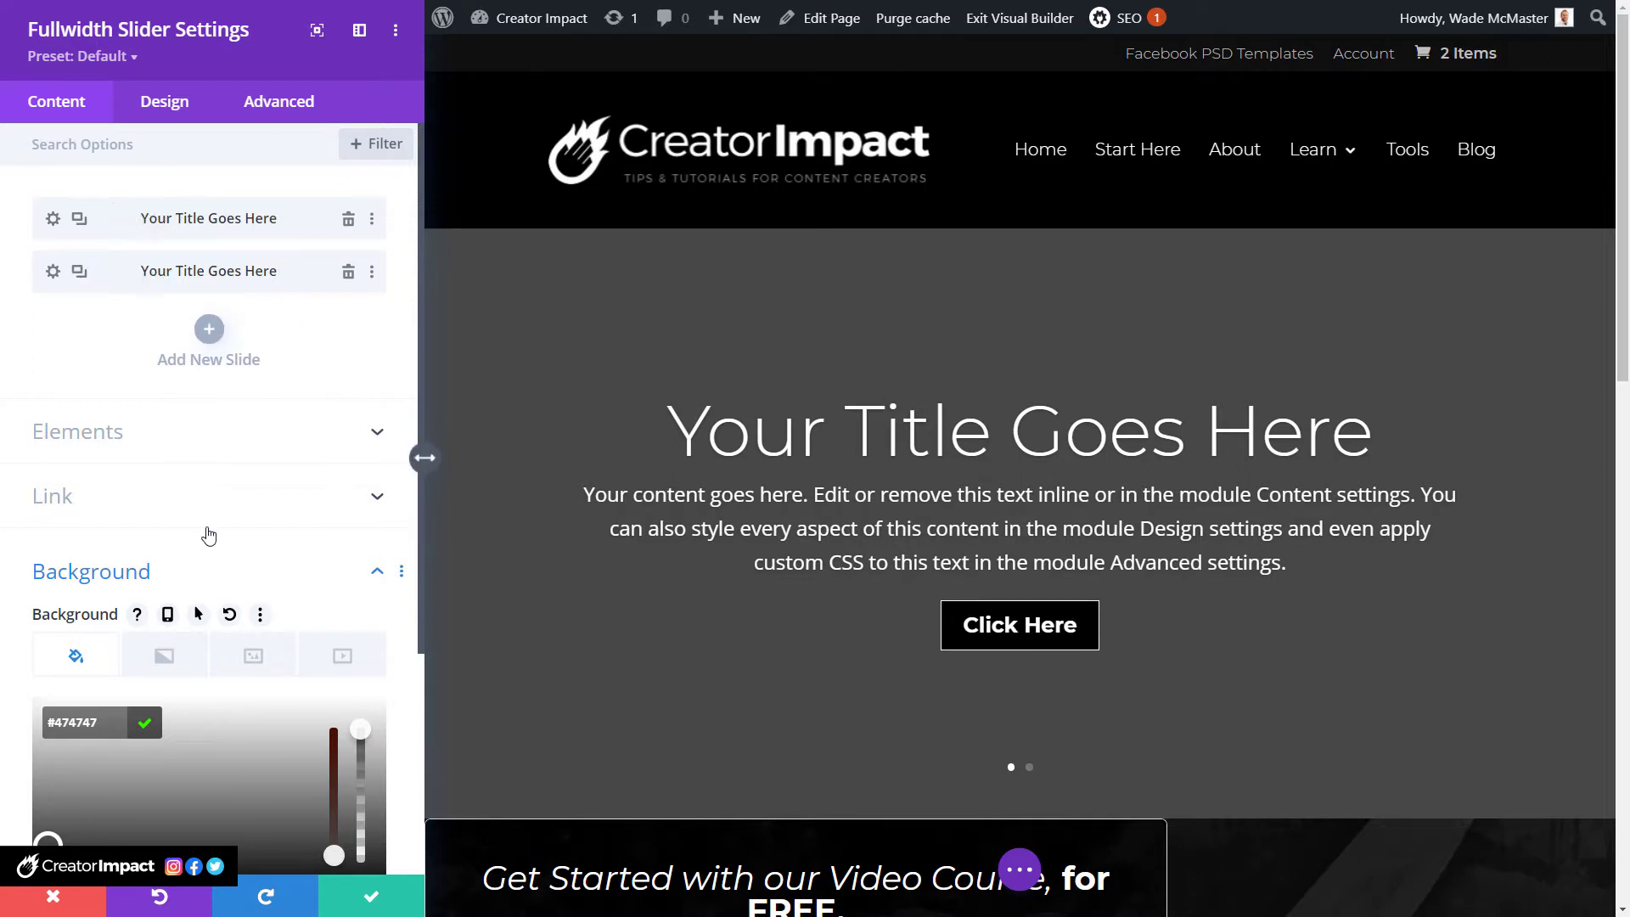
pyautogui.scroll(-4, 207, 534)
pyautogui.scroll(4, 170, 611)
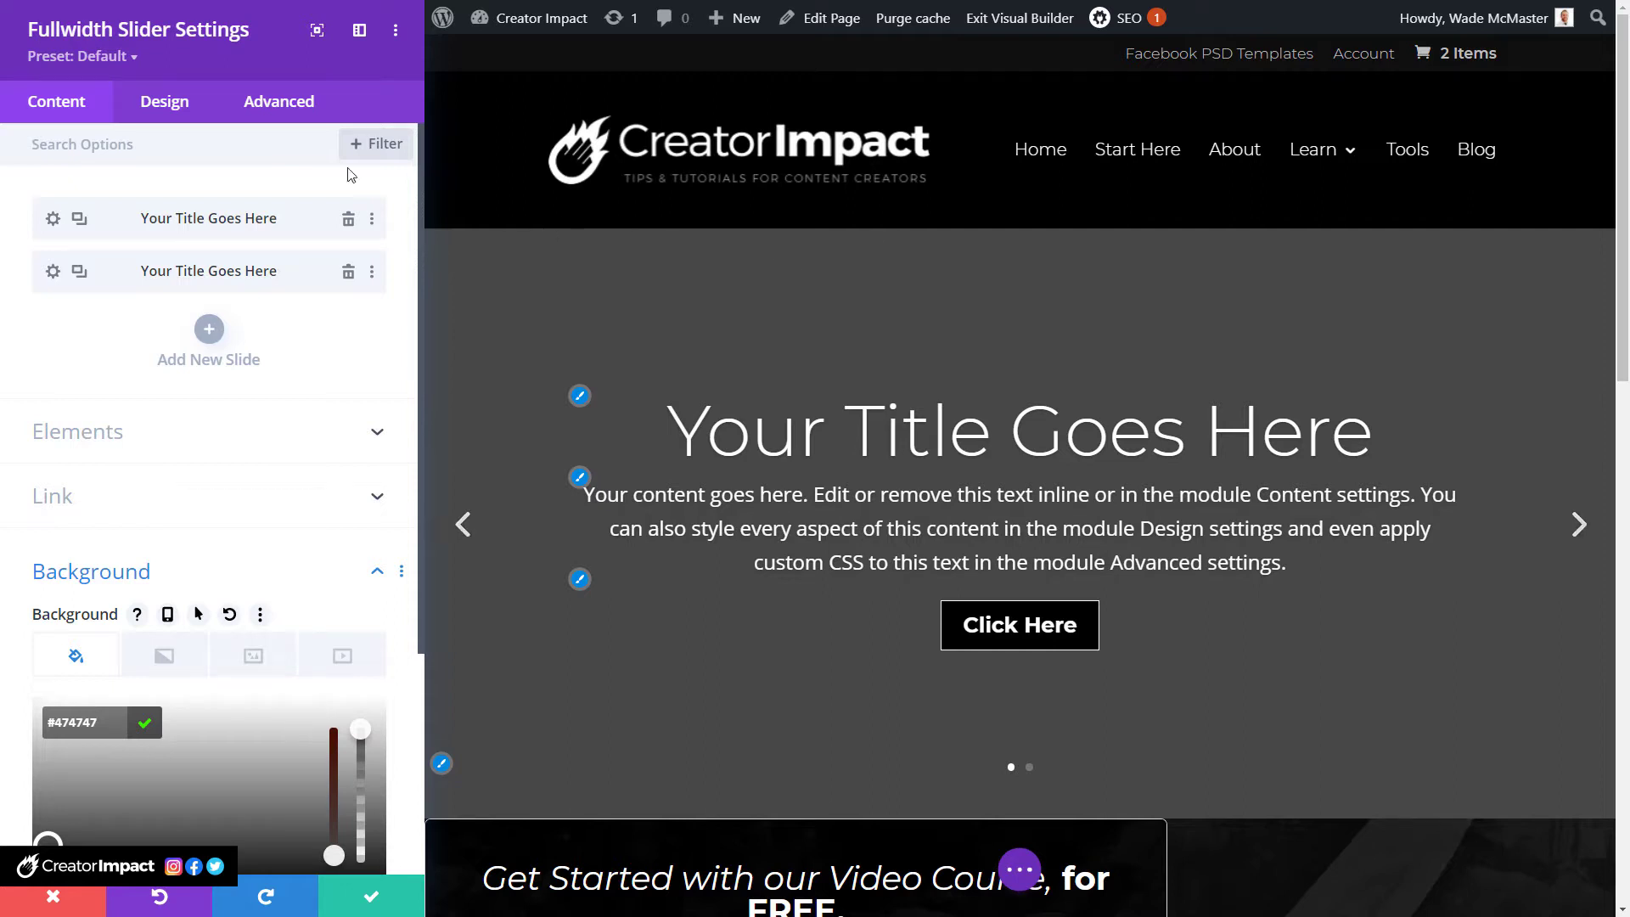
# Make the slider's navigation arrows transparent and set its dot navigation colour to white.
pyautogui.click(150, 104)
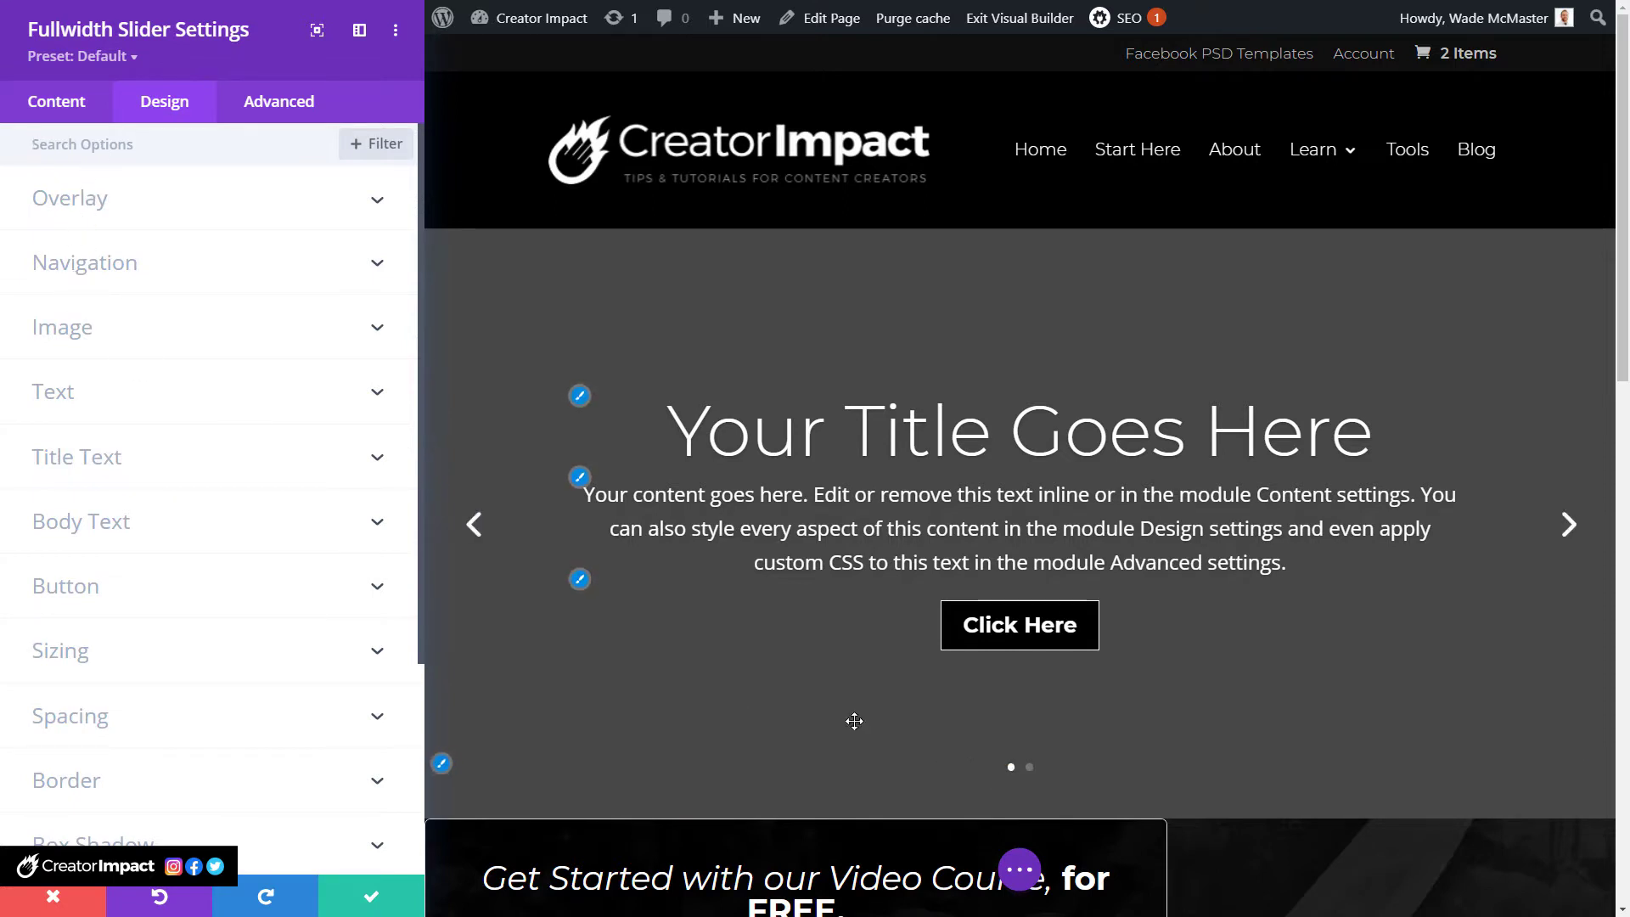
pyautogui.click(95, 223)
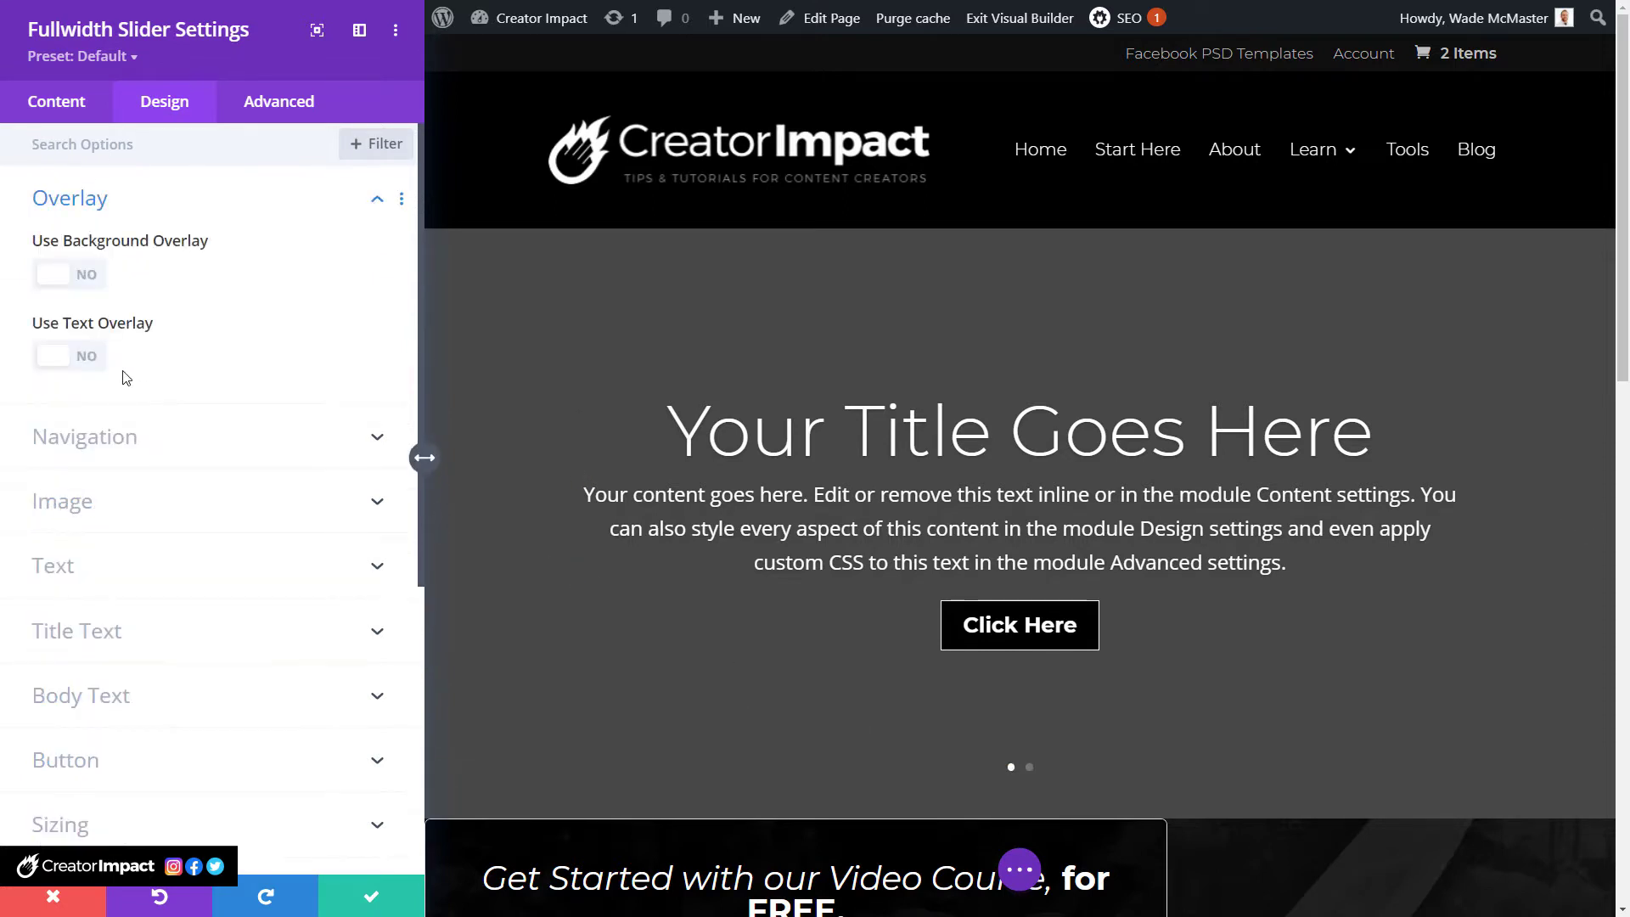
pyautogui.click(131, 437)
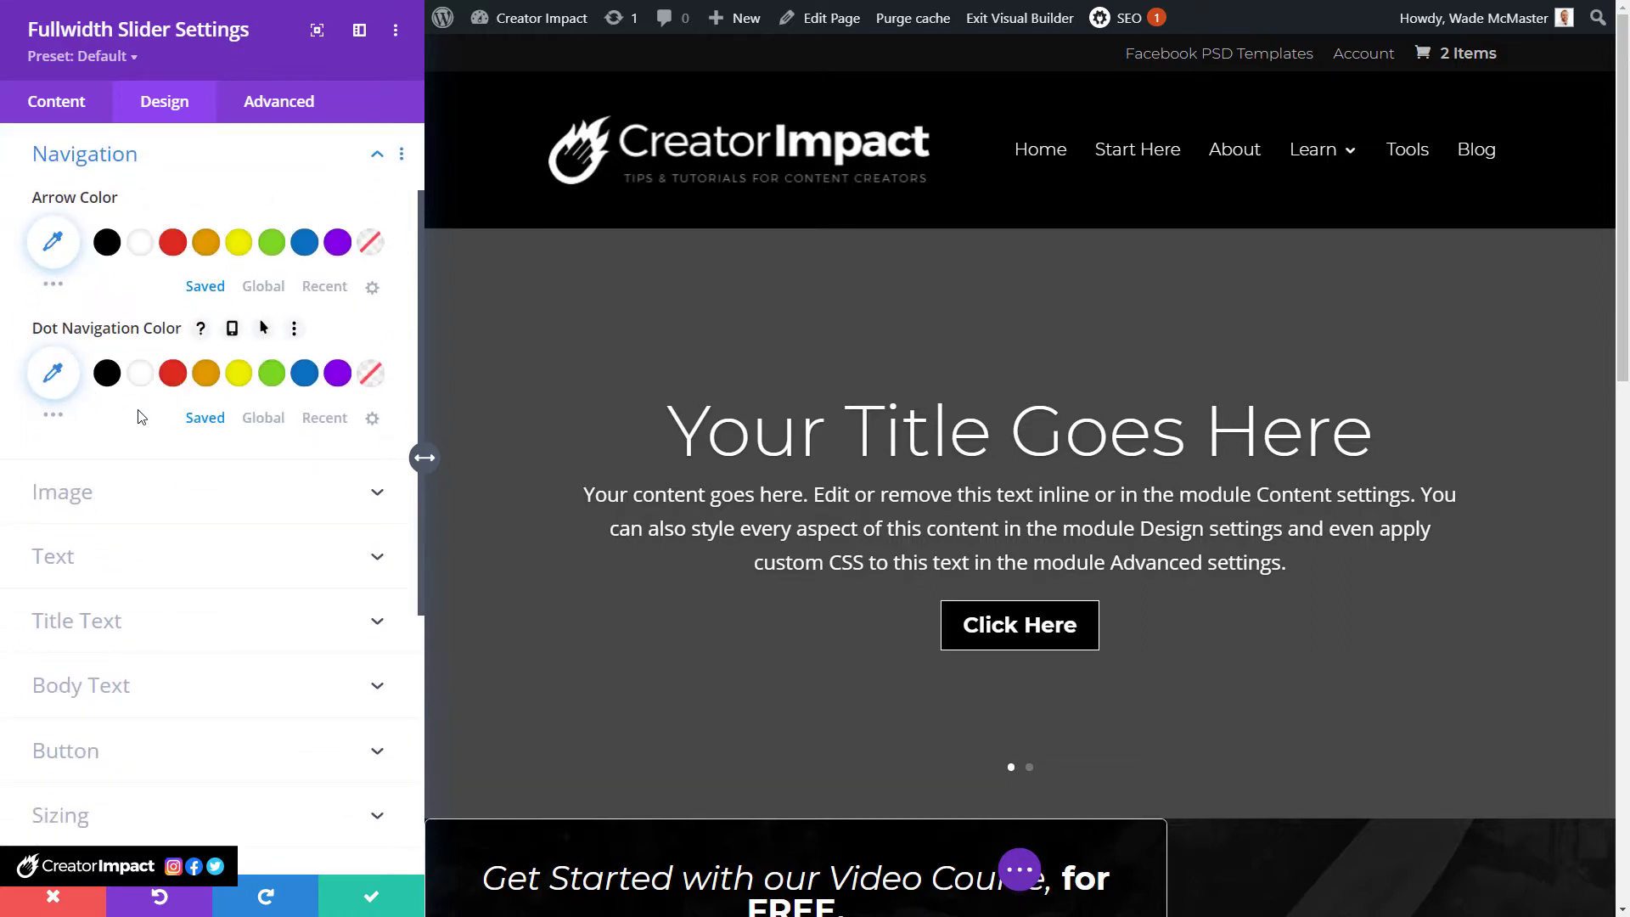
pyautogui.click(337, 377)
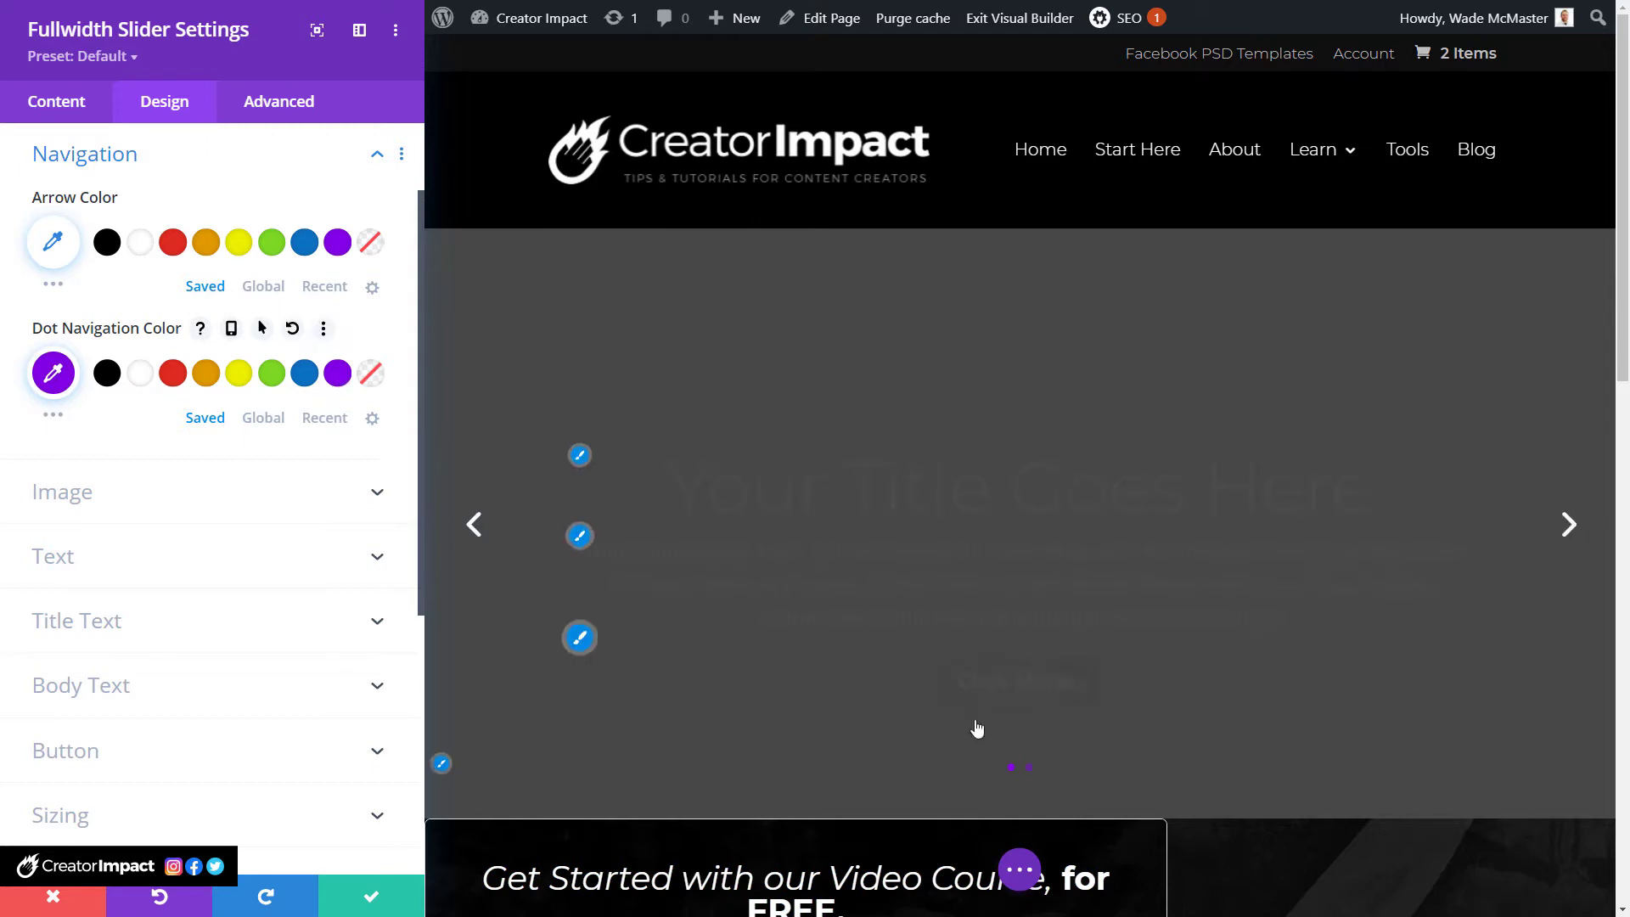
pyautogui.click(370, 374)
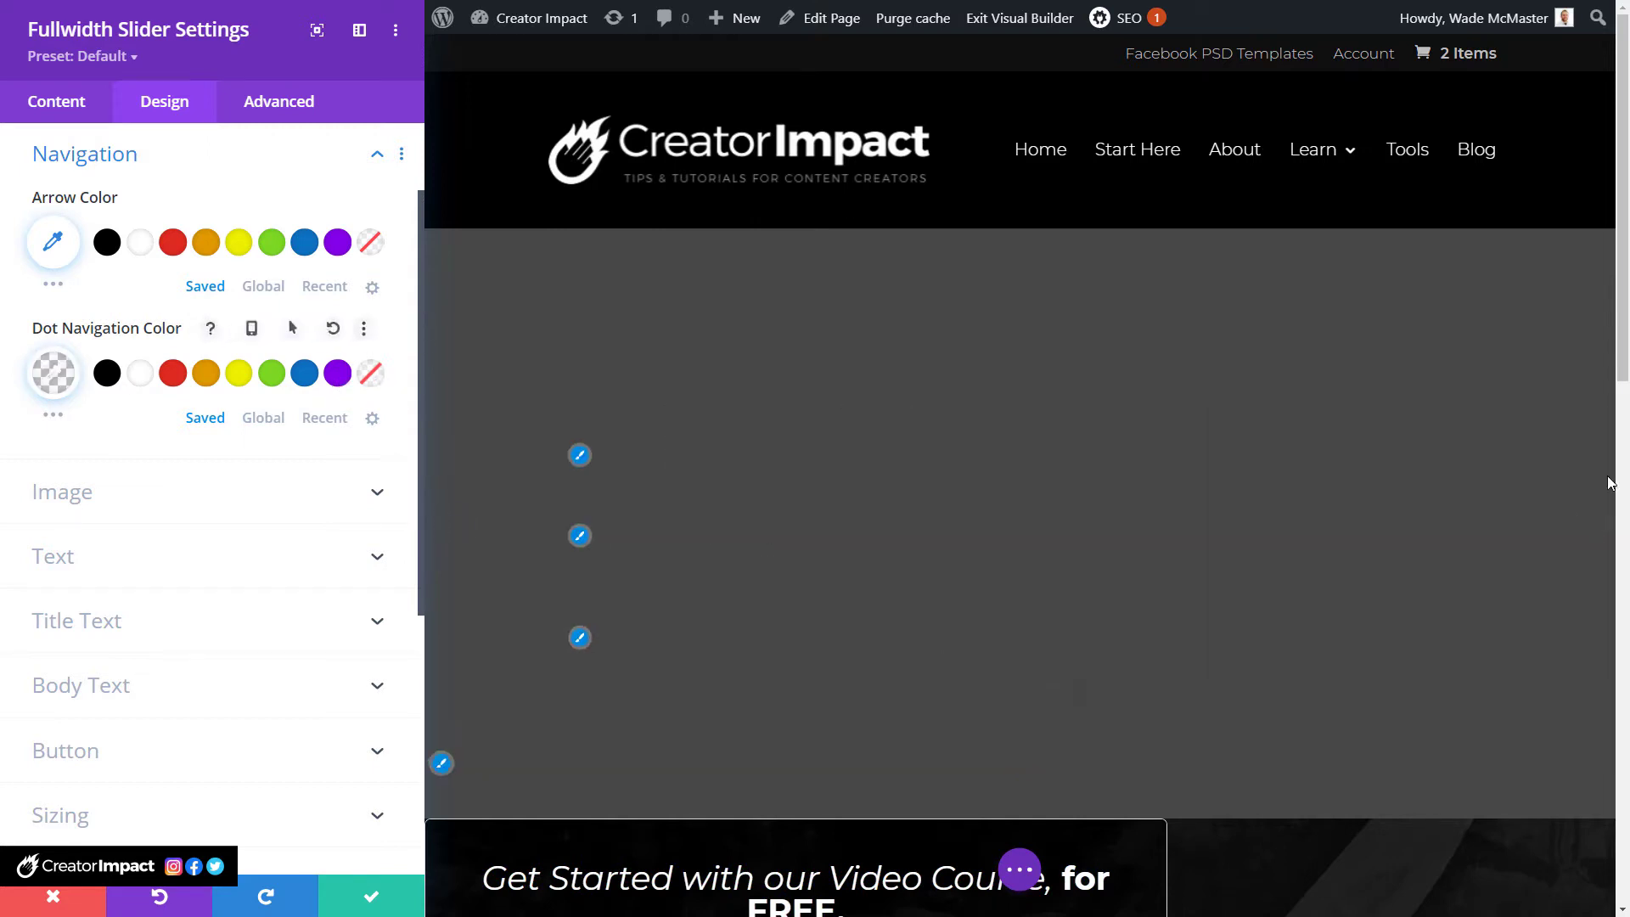
pyautogui.click(371, 245)
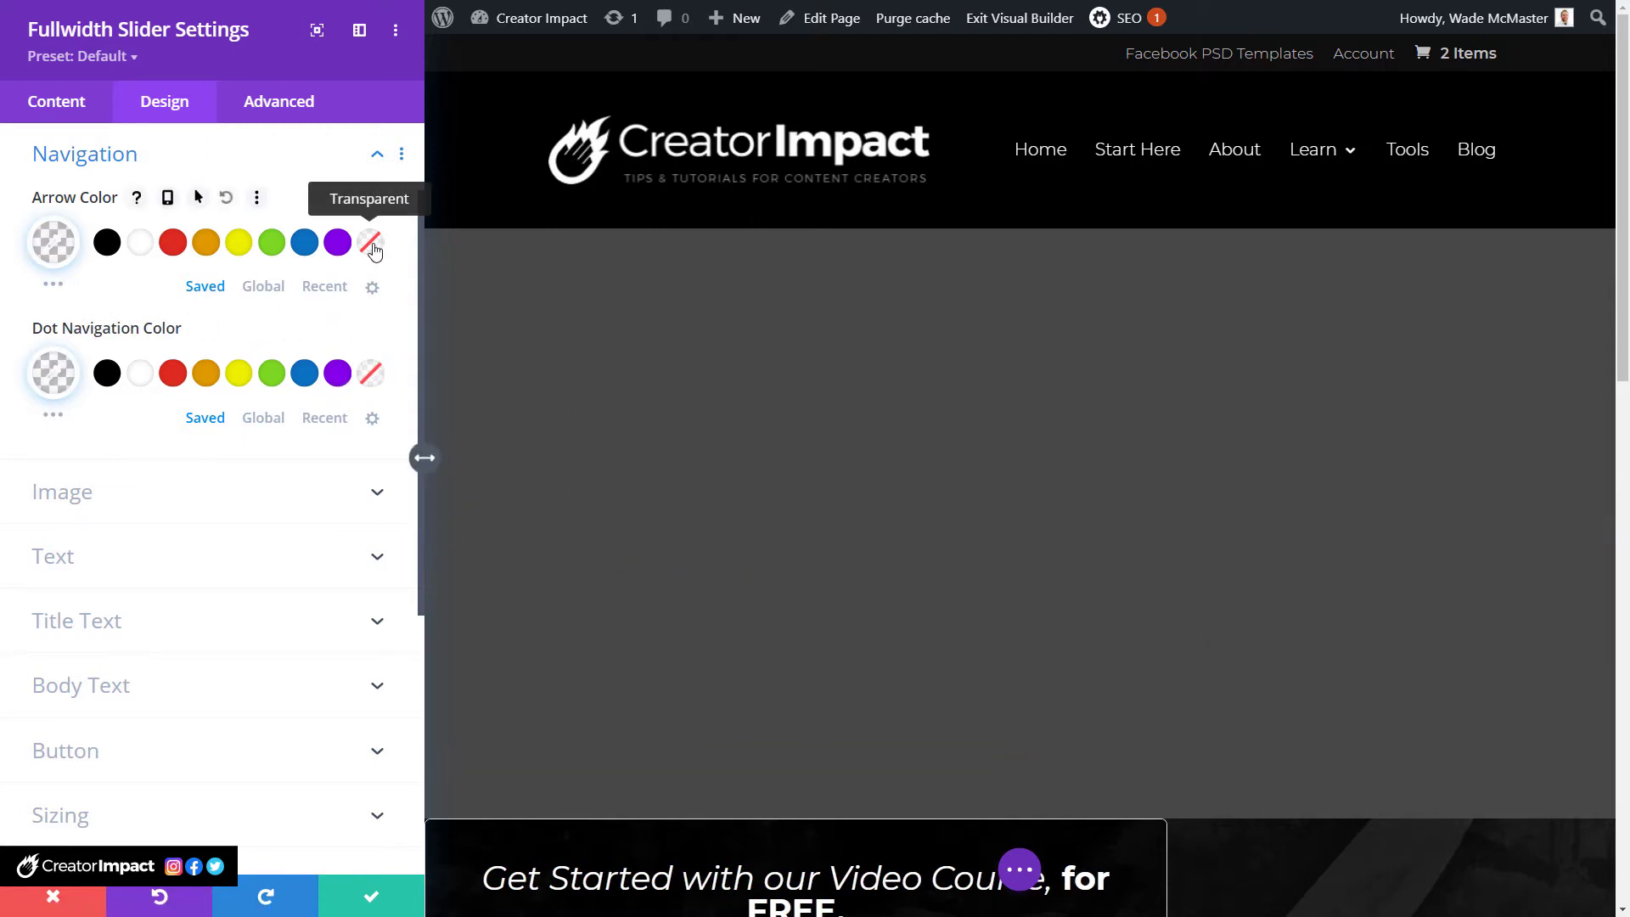
pyautogui.click(141, 375)
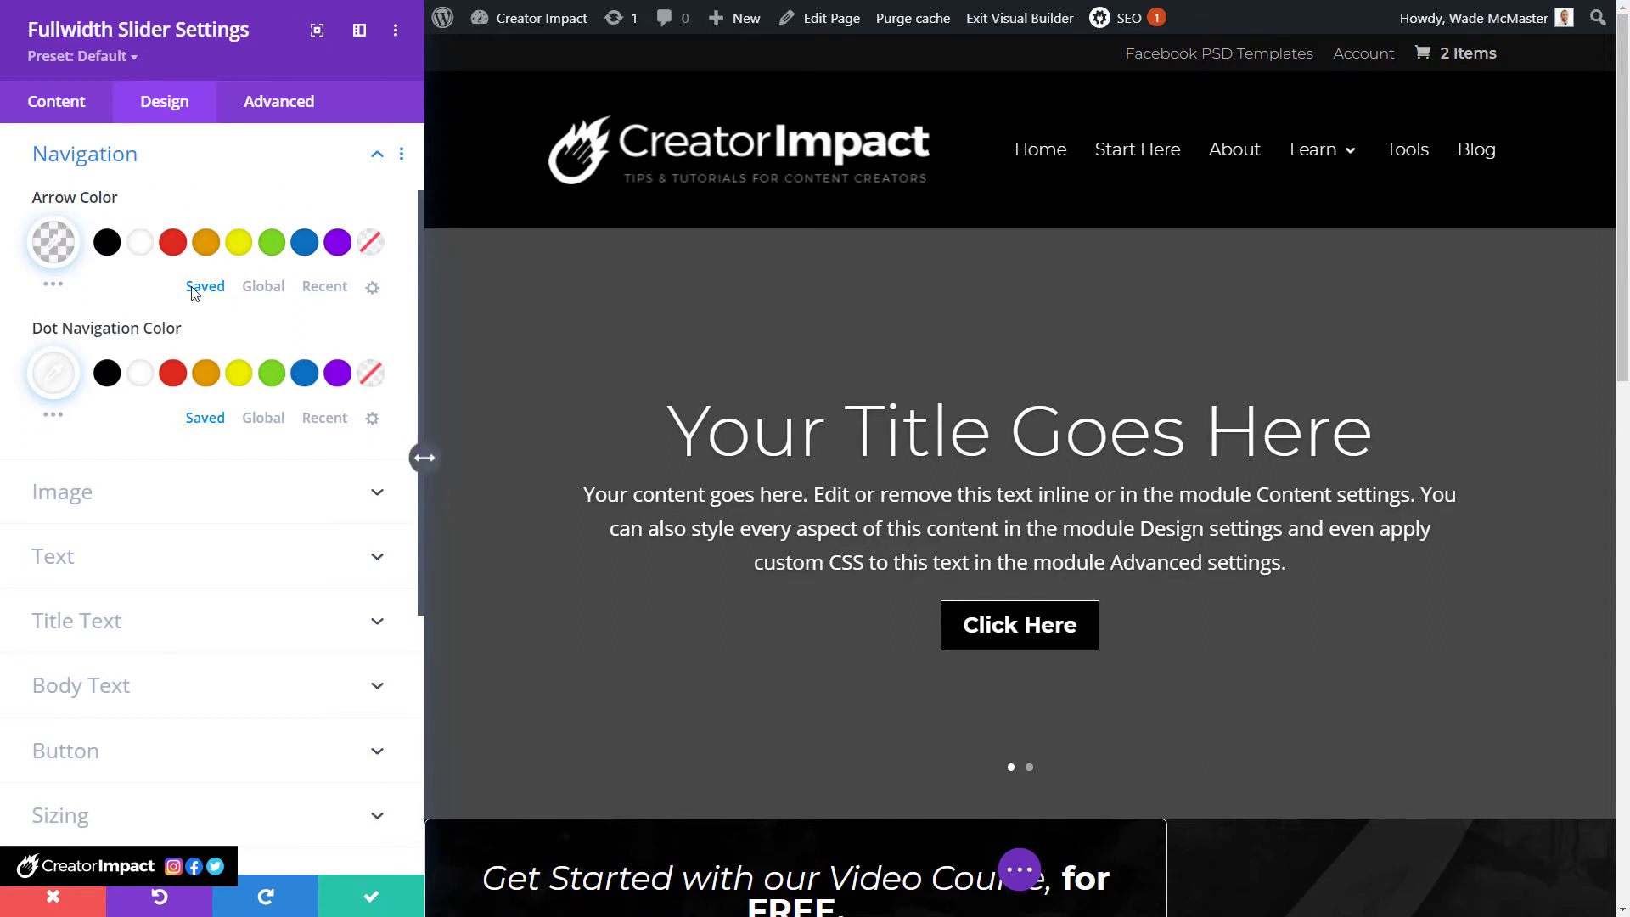
# Try the background overlay and a black text overlay on the slider, turning each off again.
pyautogui.scroll(2, 223, 273)
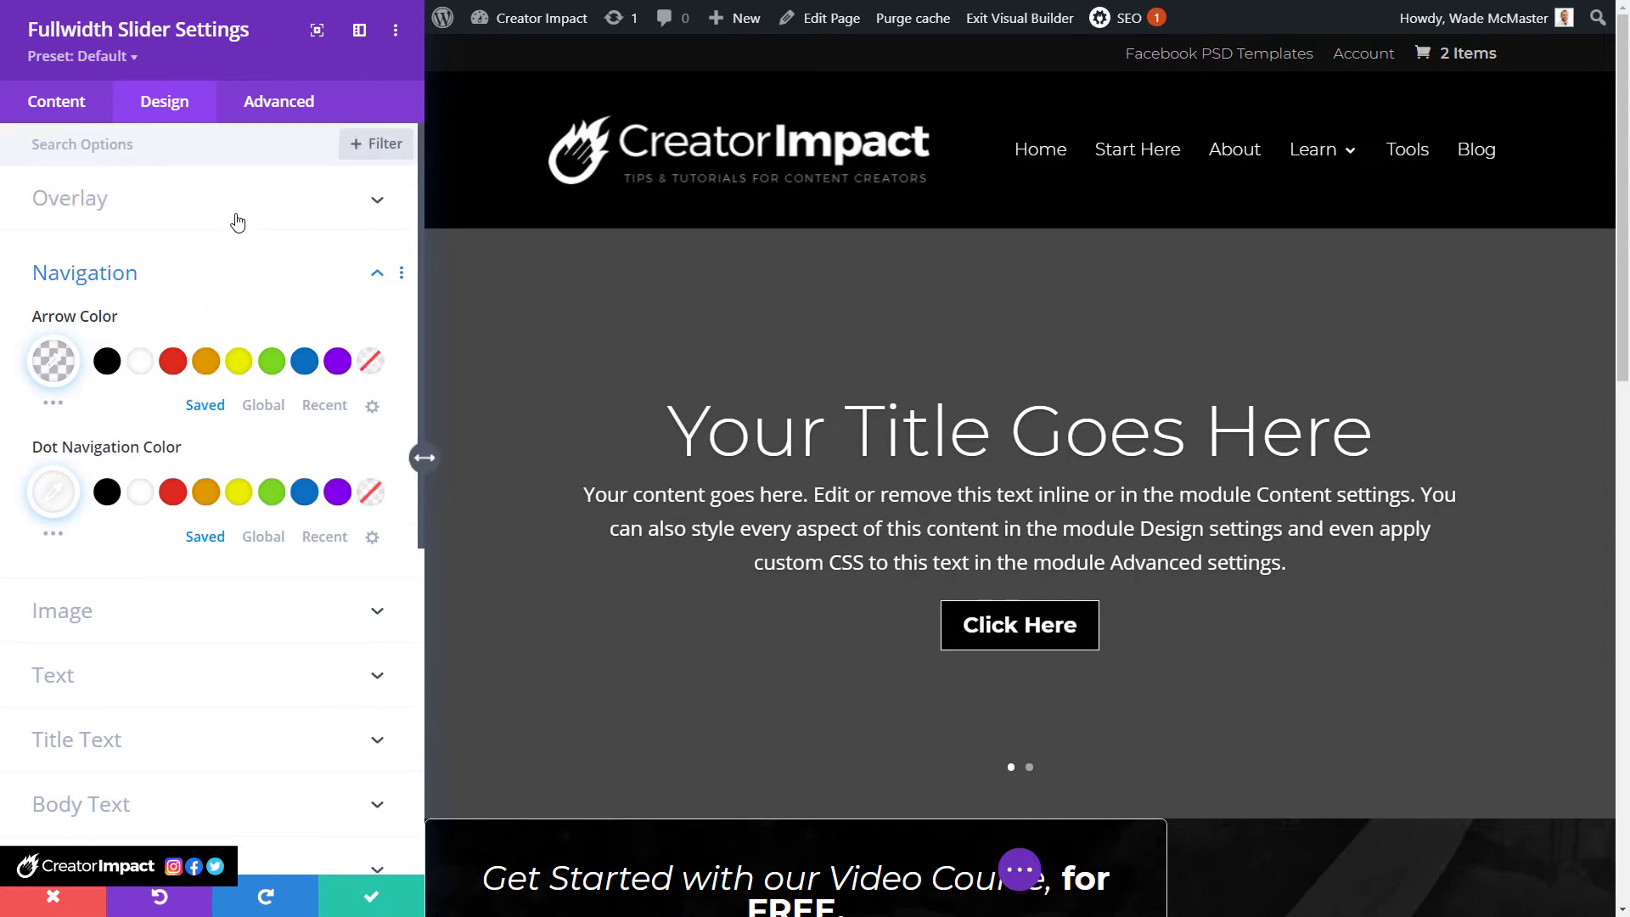
pyautogui.click(153, 202)
pyautogui.click(77, 280)
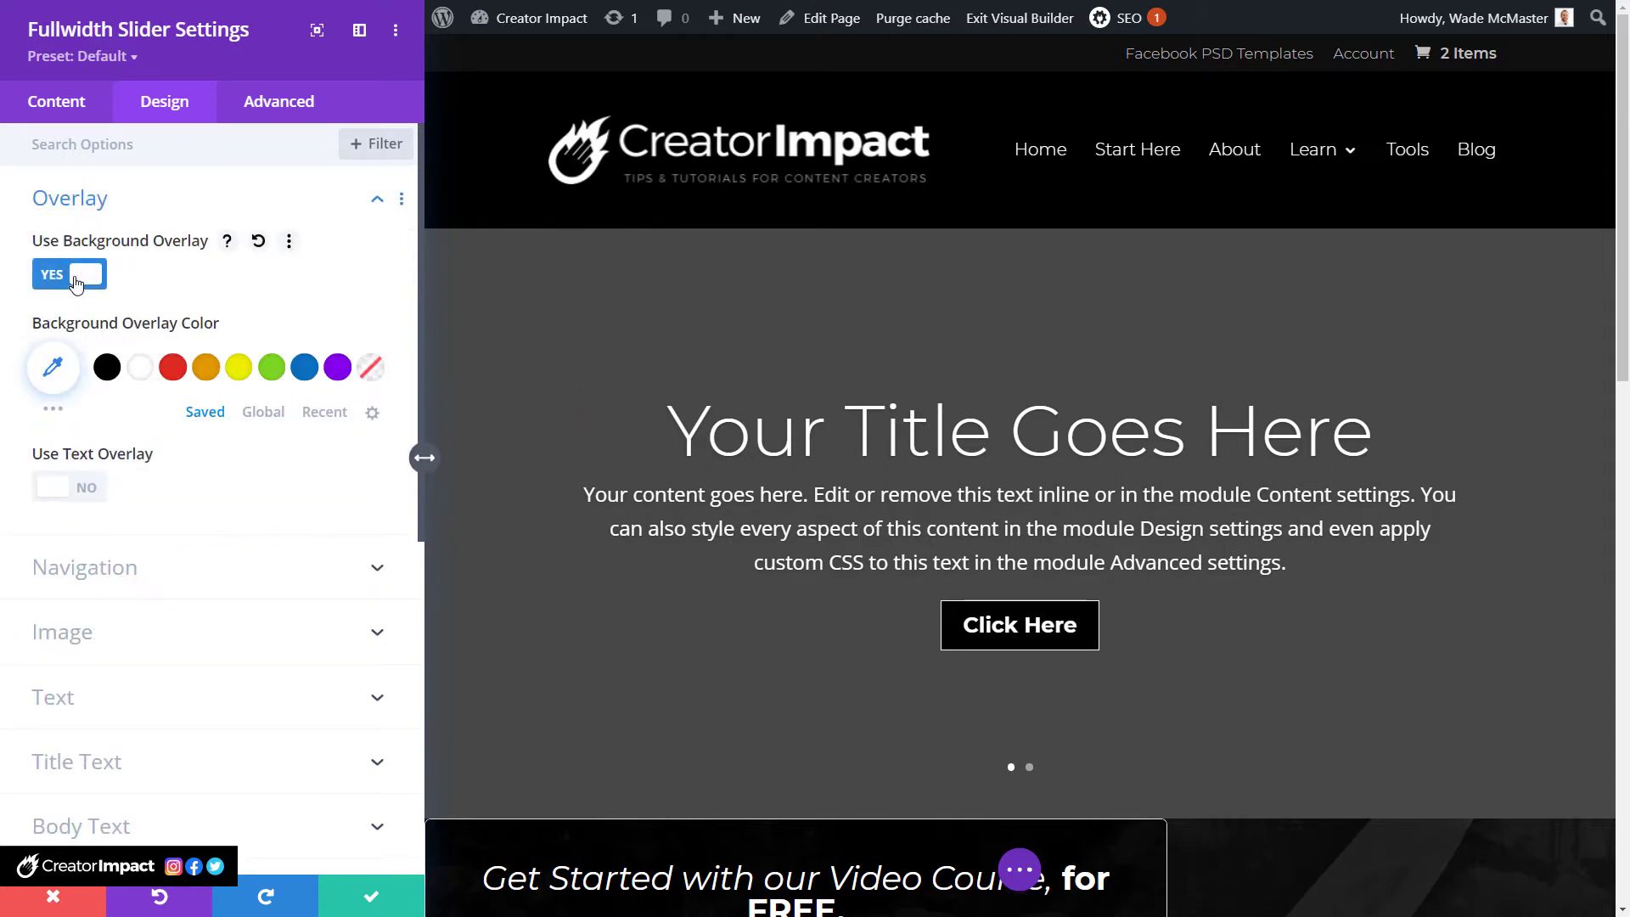
pyautogui.click(76, 280)
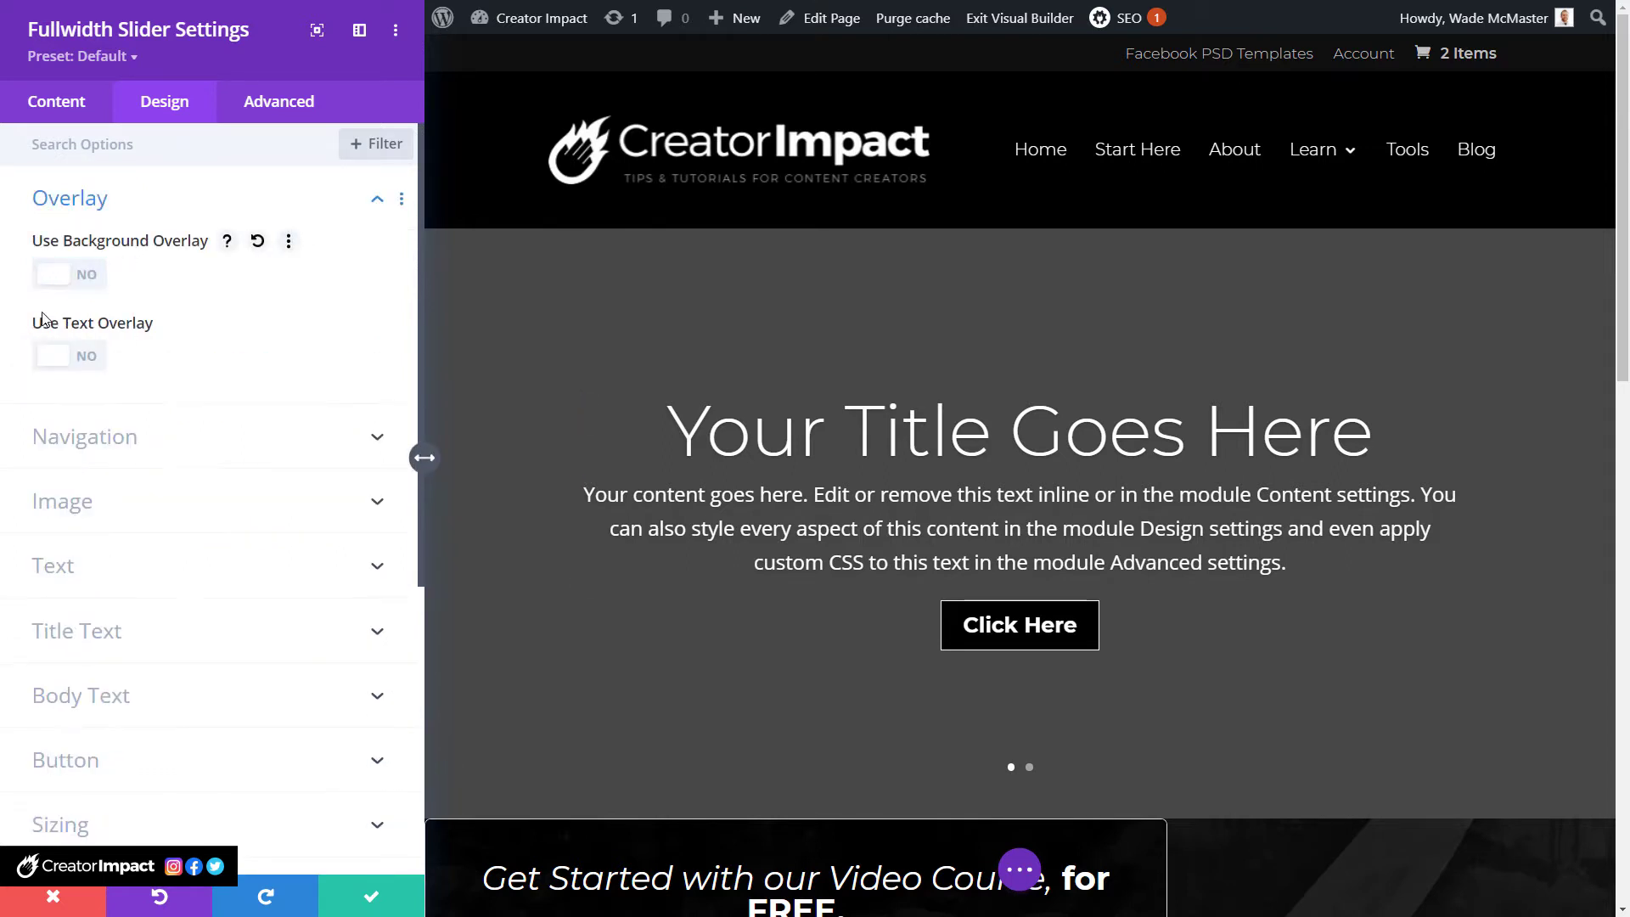
pyautogui.click(61, 367)
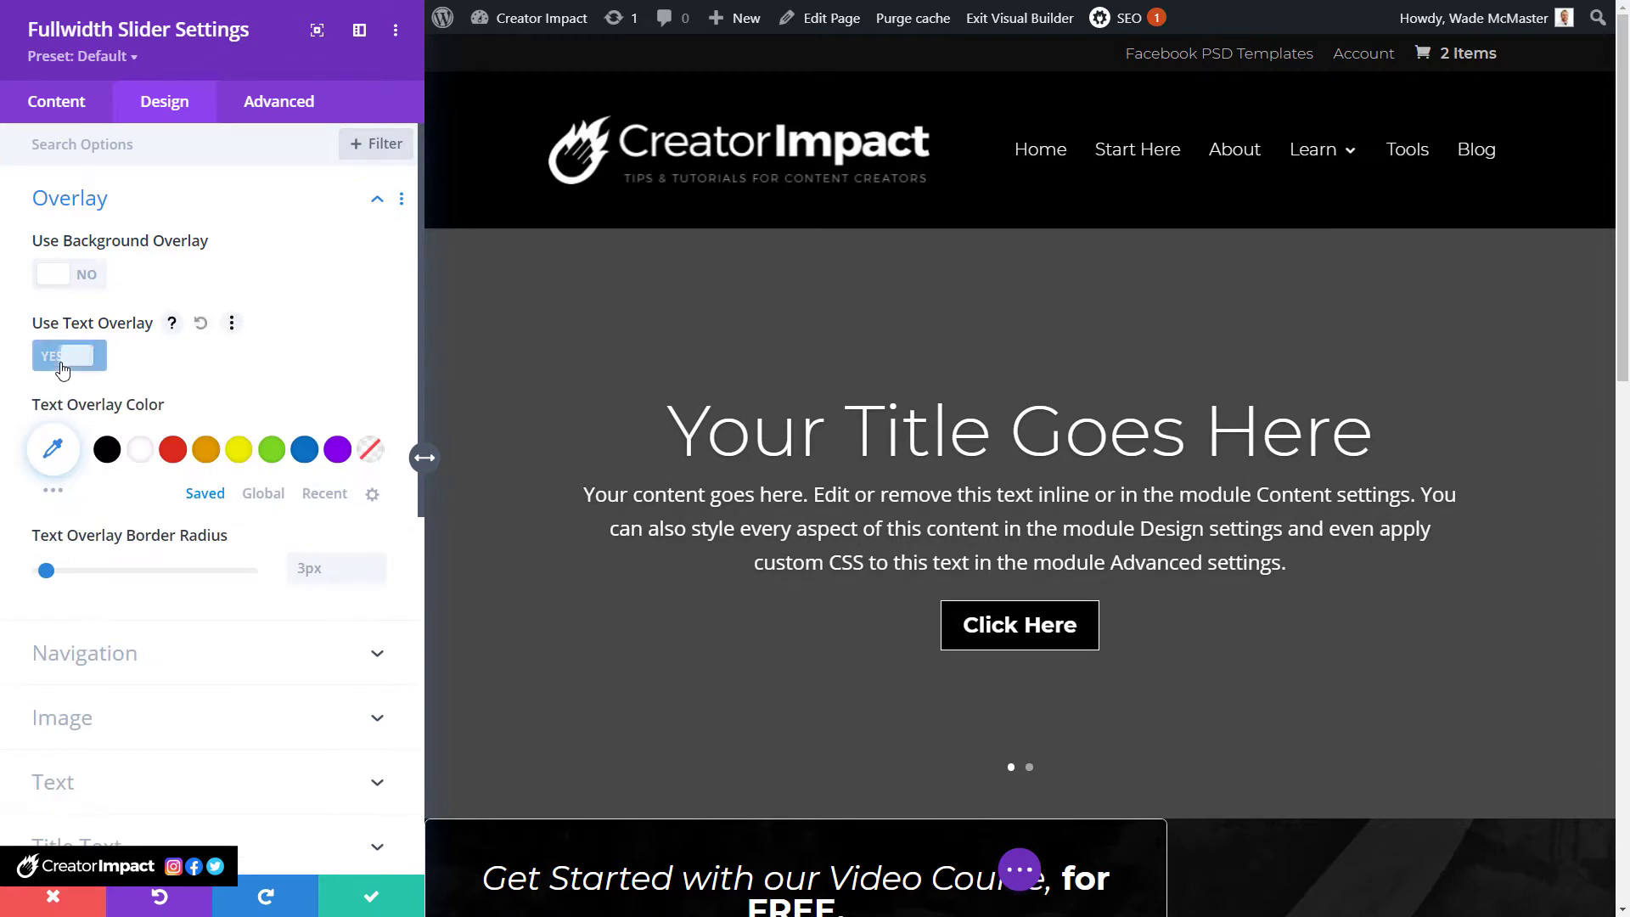
pyautogui.click(107, 455)
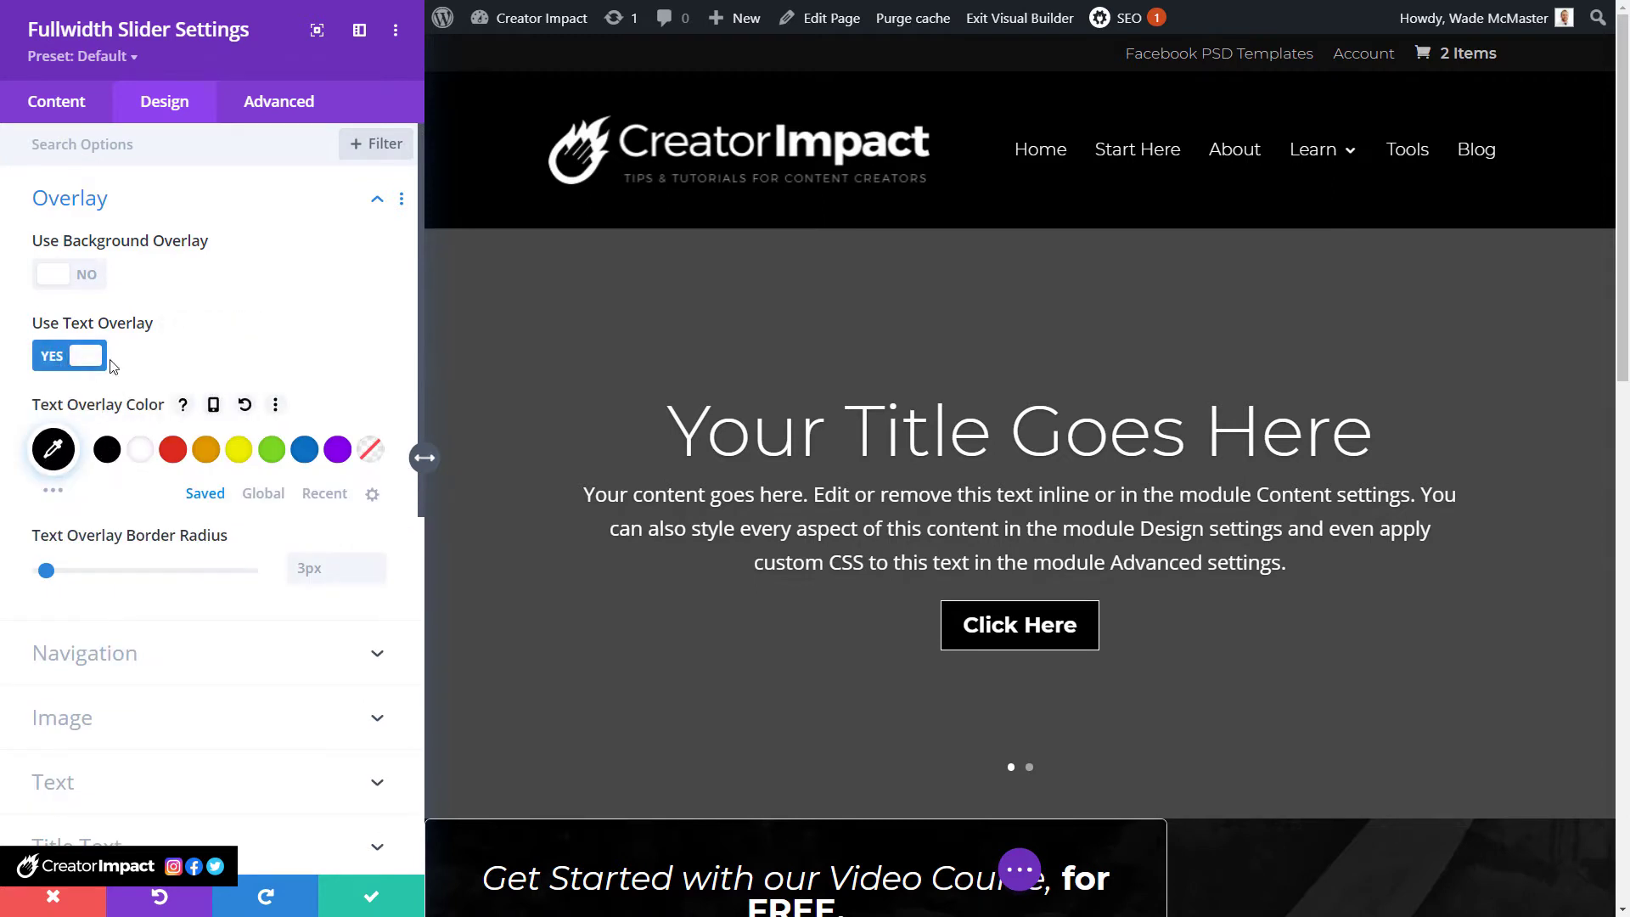
pyautogui.click(89, 367)
# Set the slider's title text size to 45px.
pyautogui.scroll(-1, 165, 409)
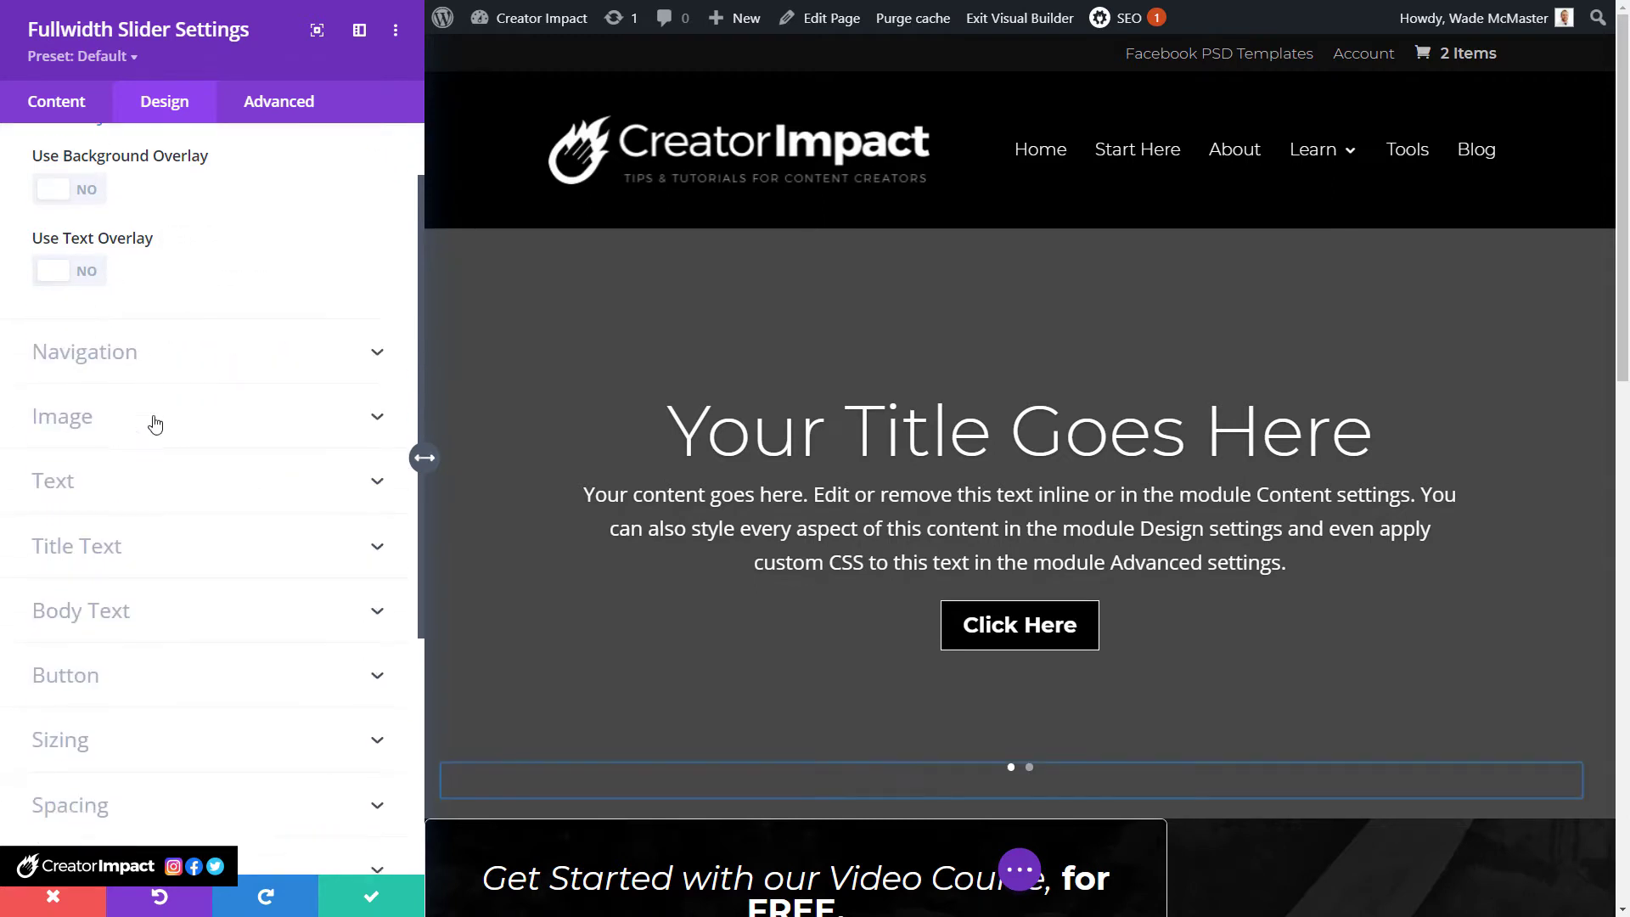
pyautogui.click(154, 422)
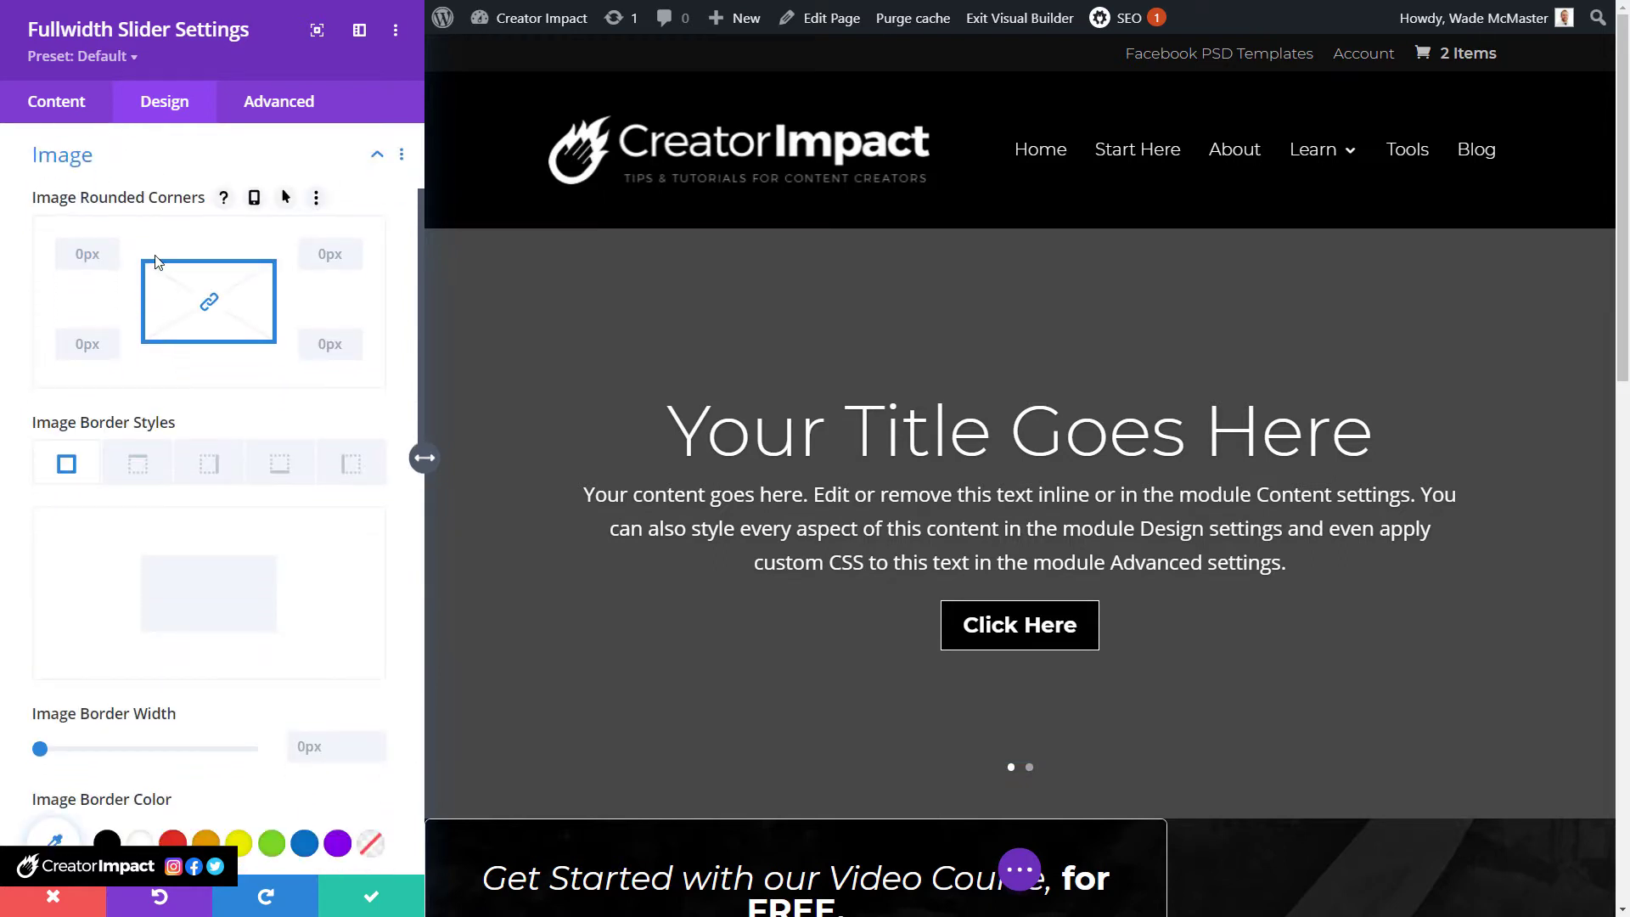
pyautogui.scroll(-9, 155, 262)
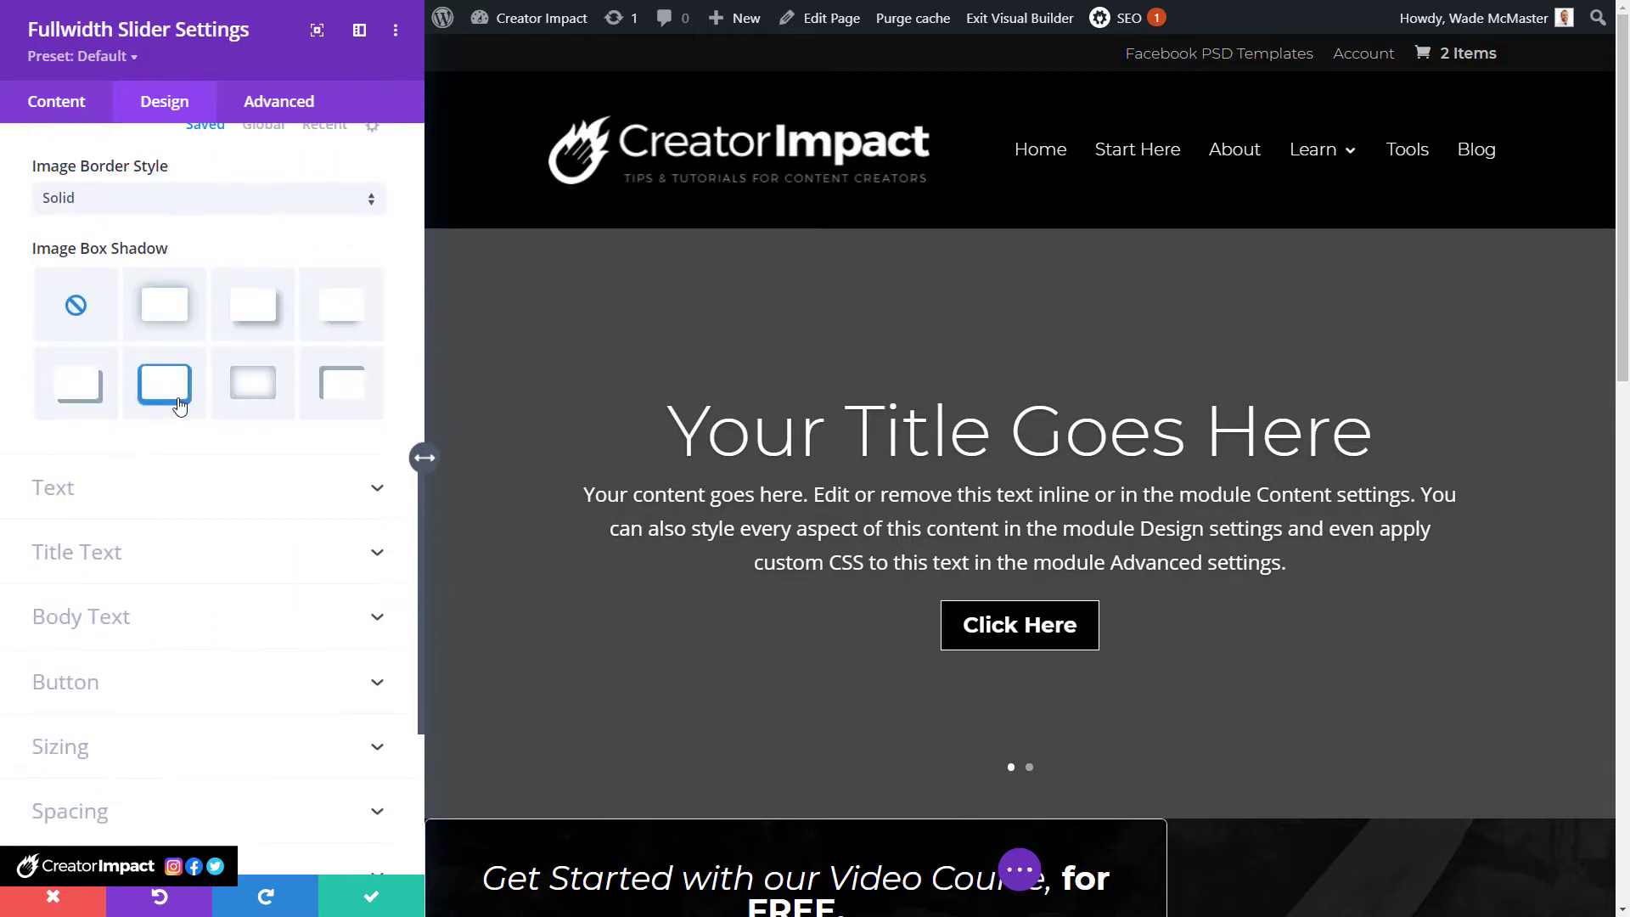
pyautogui.click(145, 489)
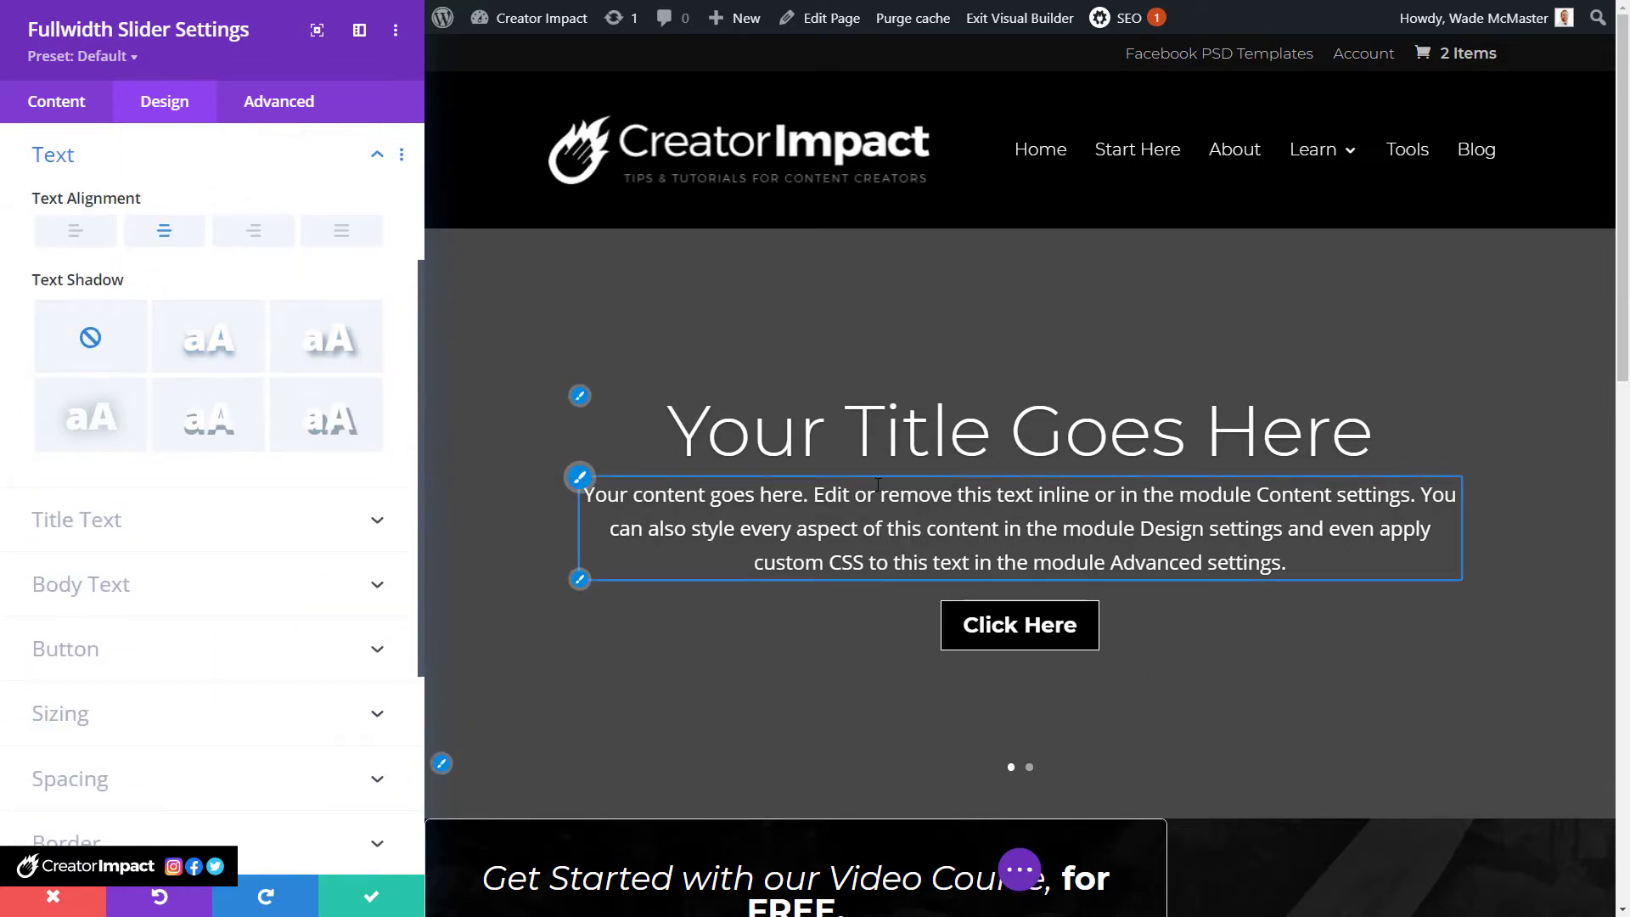
pyautogui.click(160, 520)
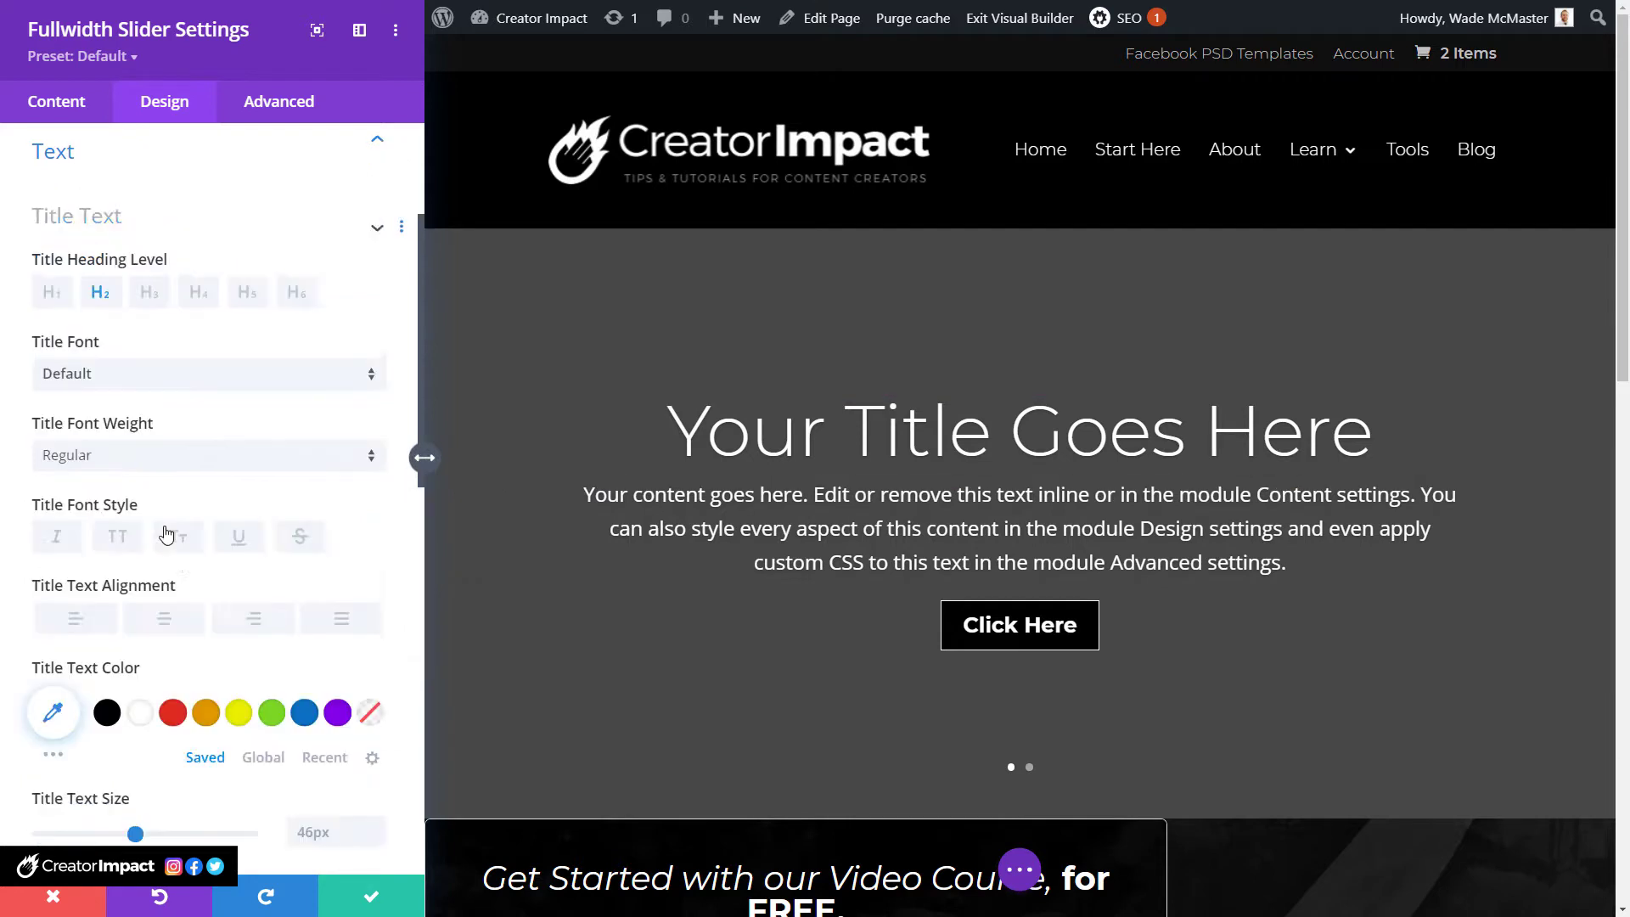
pyautogui.moveTo(141, 769); pyautogui.dragTo(135, 781)
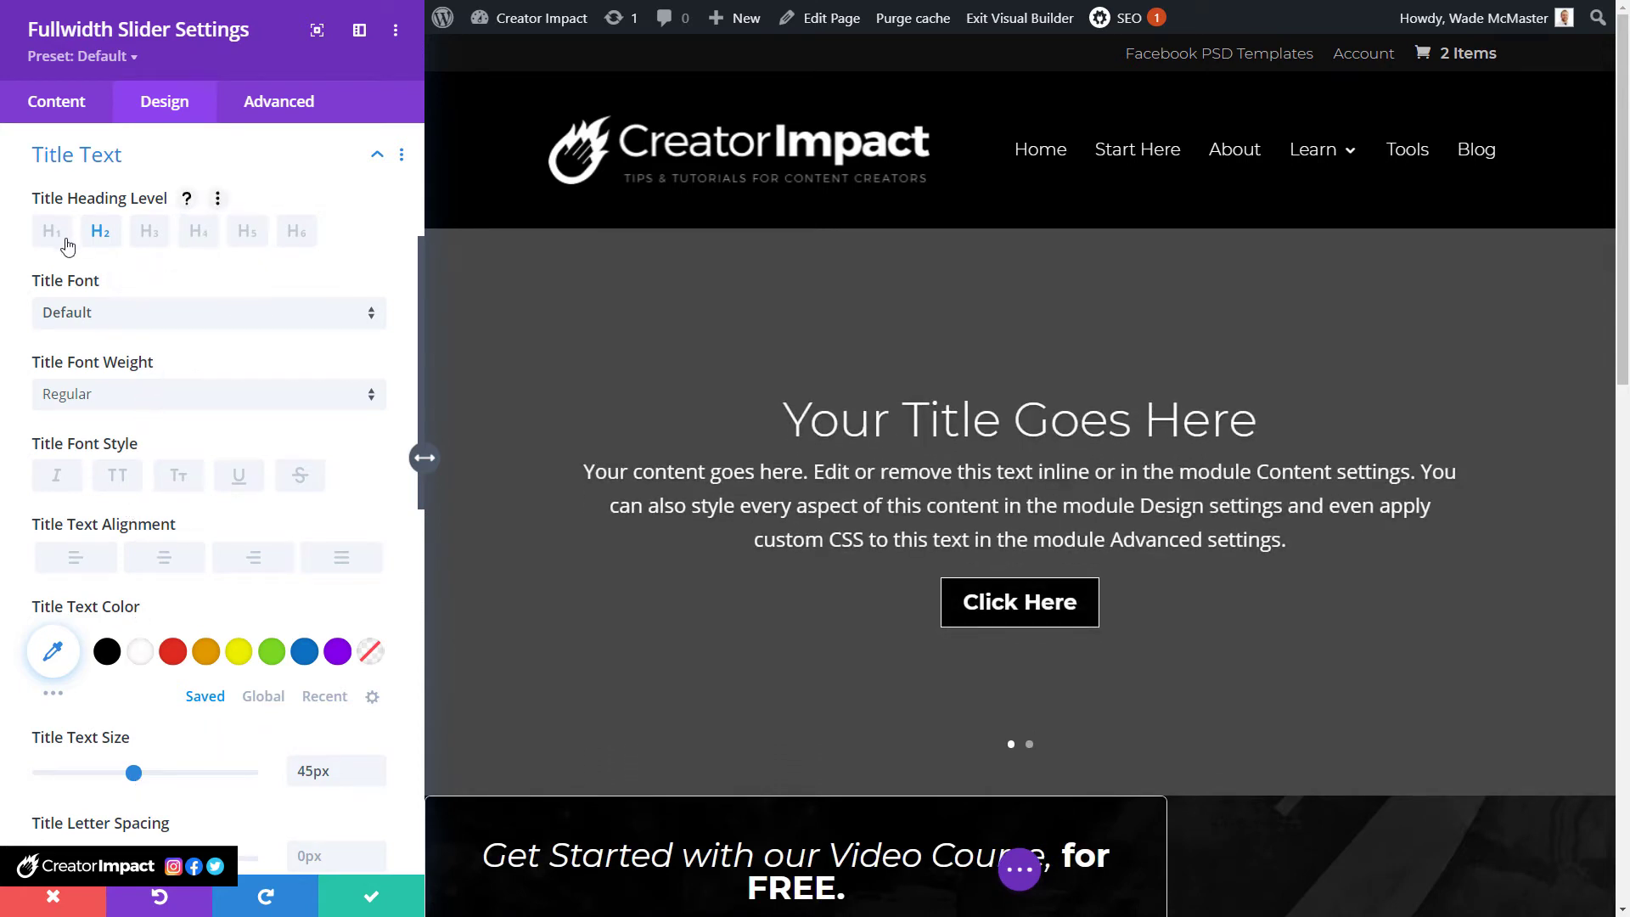
# Set the slider's title font to Akronim and its title text size to 52px.
pyautogui.click(117, 320)
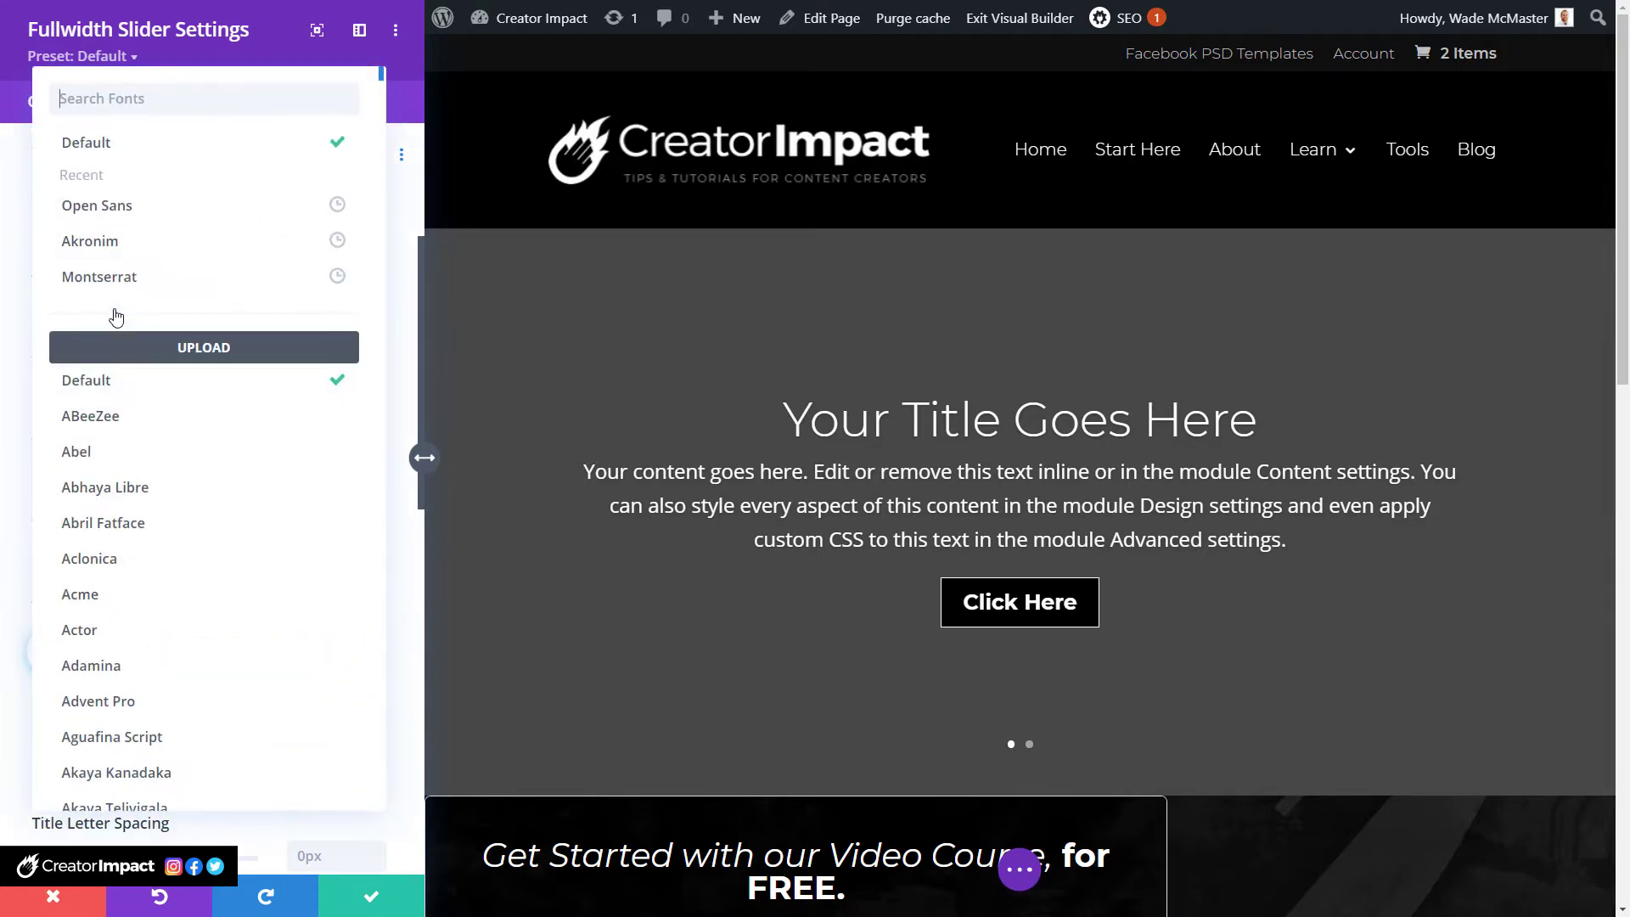
pyautogui.click(94, 241)
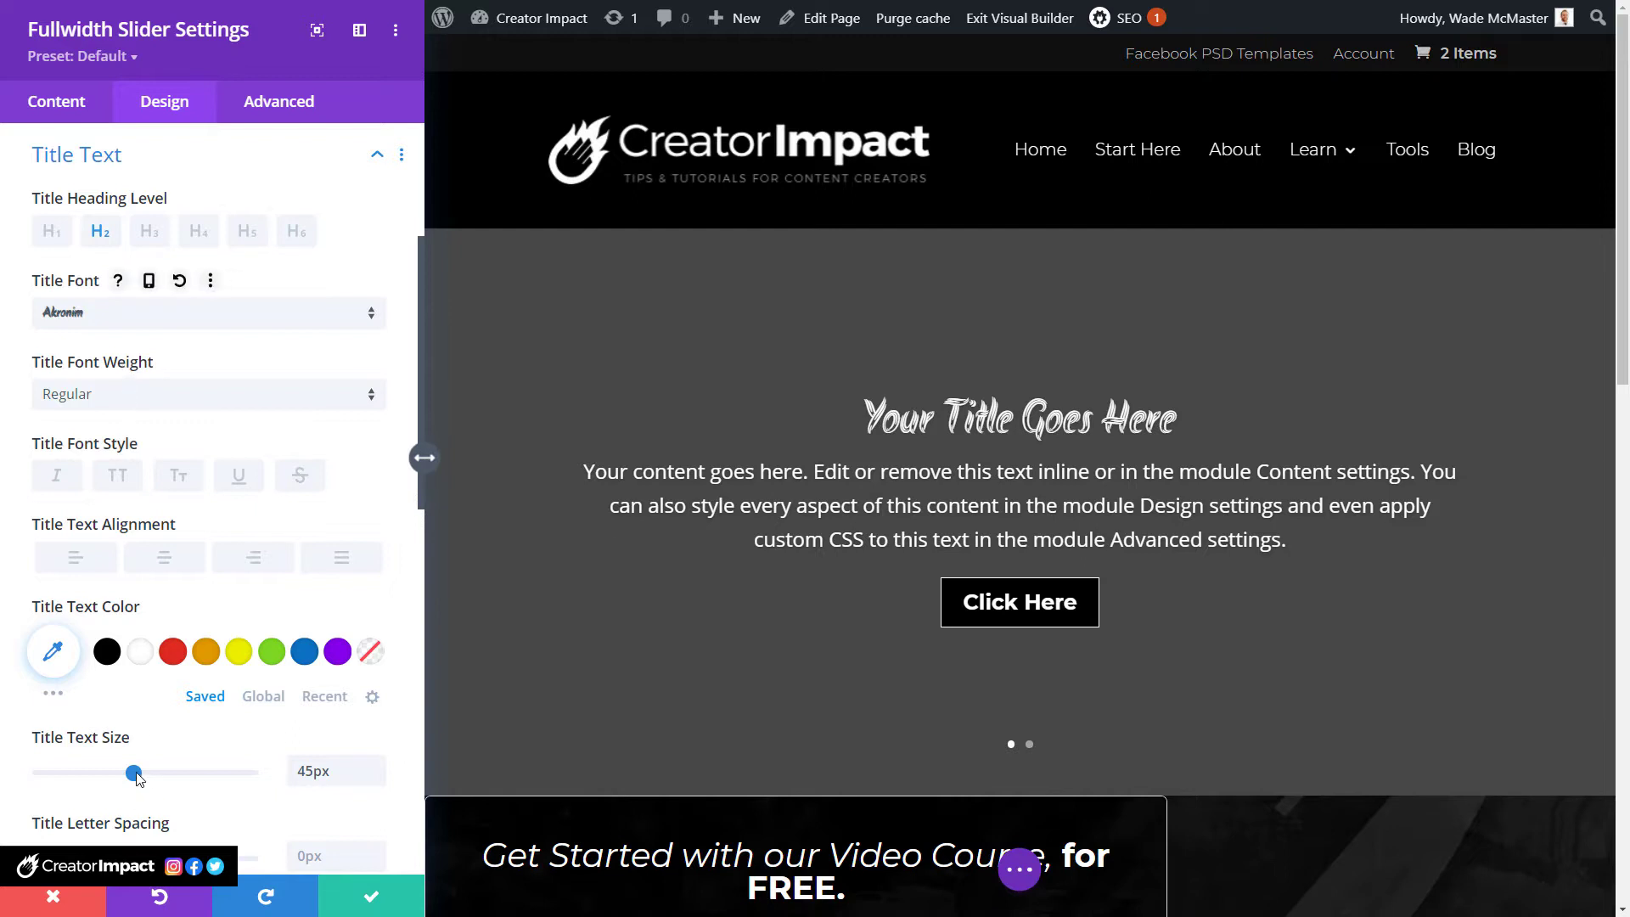
pyautogui.moveTo(136, 775); pyautogui.dragTo(151, 777)
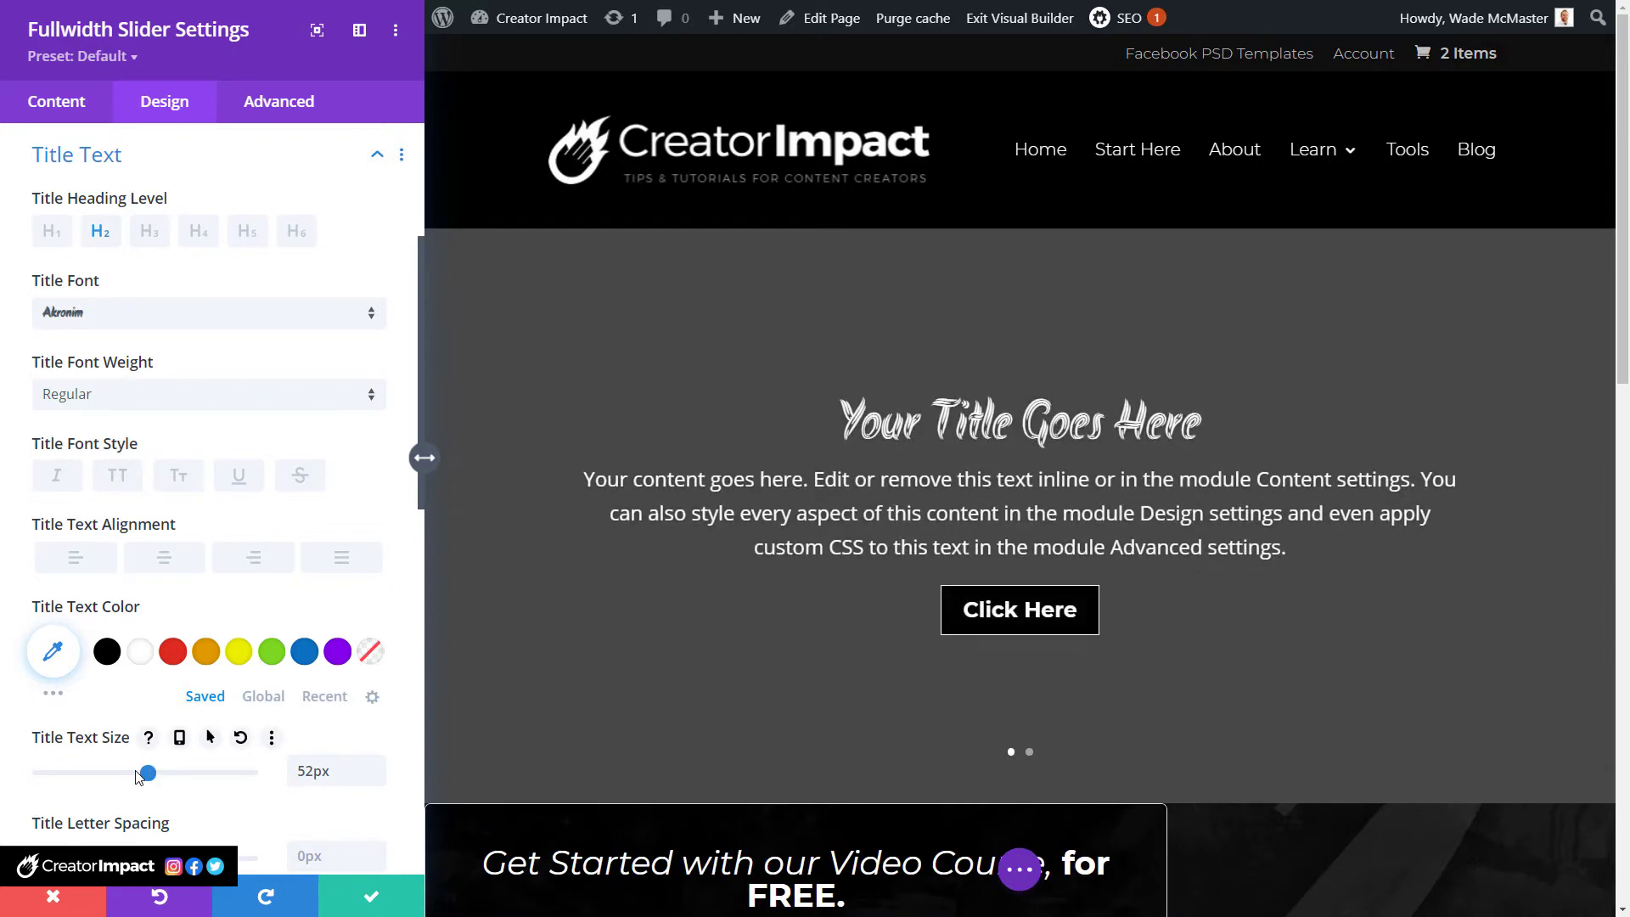
# Try the Bold font weight on the slider's title and return it to Regular.
pyautogui.click(145, 399)
pyautogui.click(131, 450)
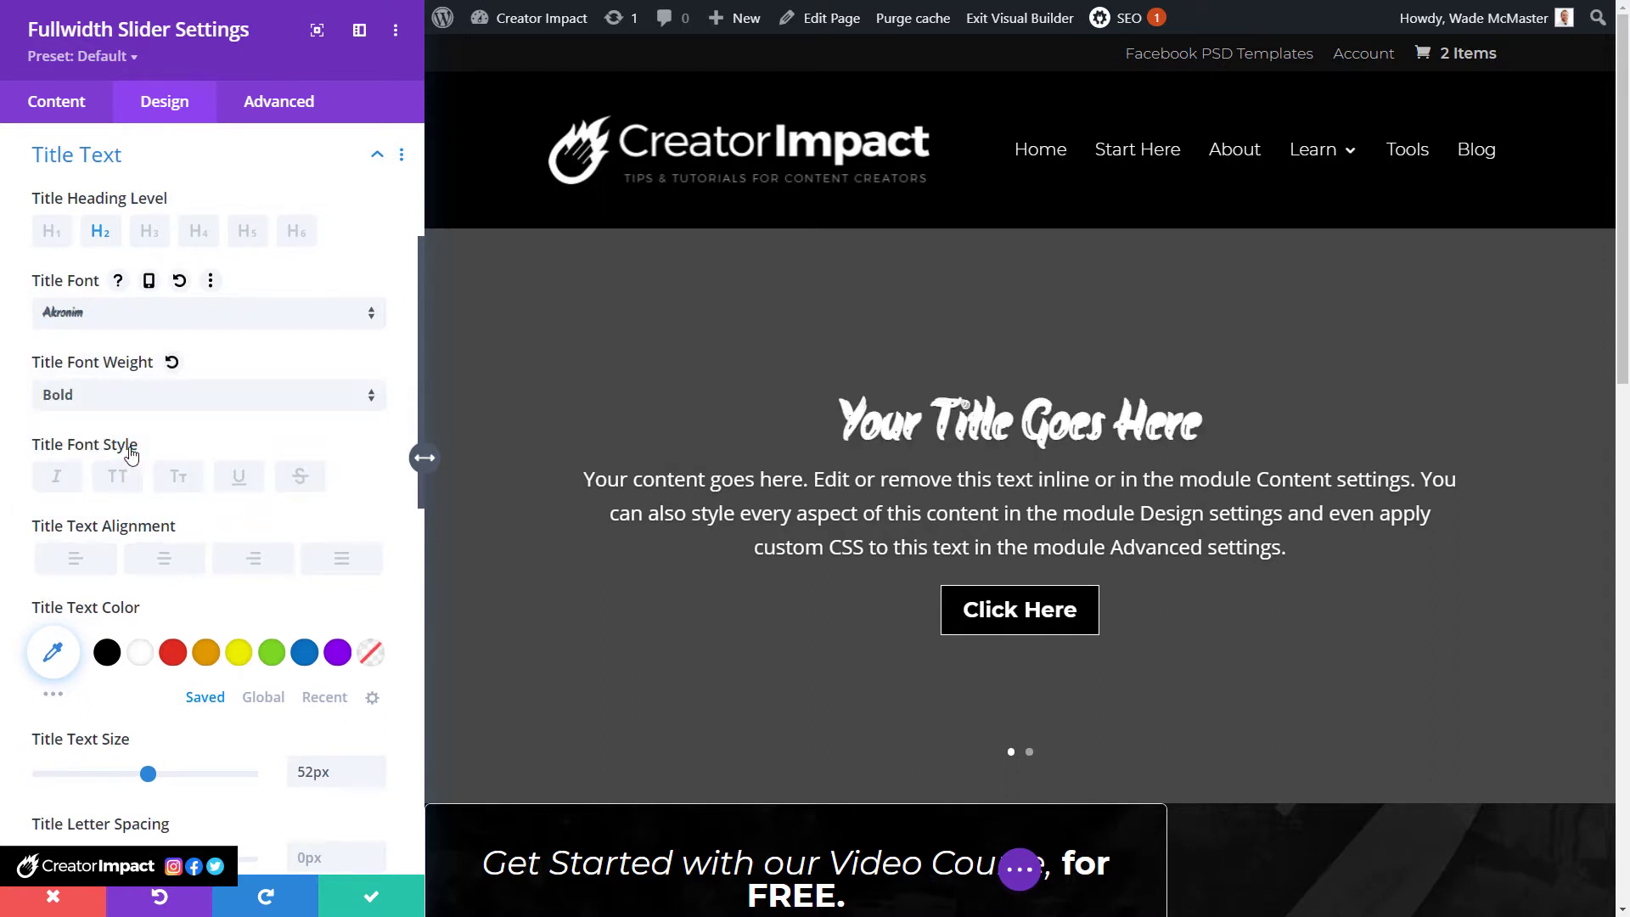
pyautogui.click(132, 399)
pyautogui.click(113, 422)
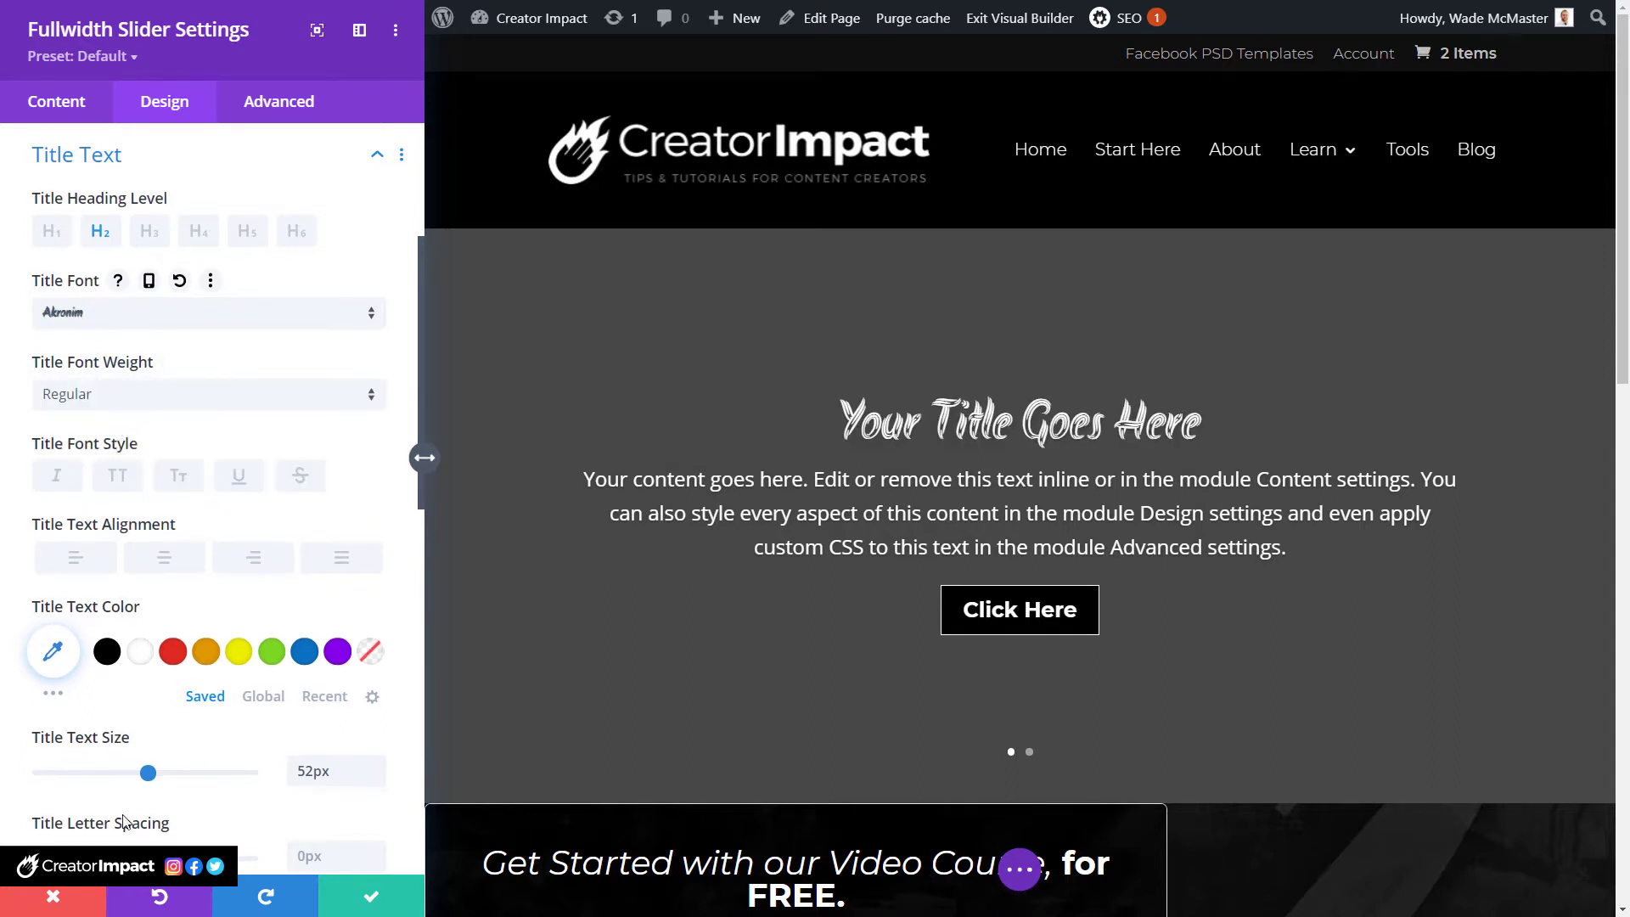
# Set the slider's title text size to 56px on desktop and 48px on phones.
pyautogui.moveTo(149, 775); pyautogui.dragTo(156, 773)
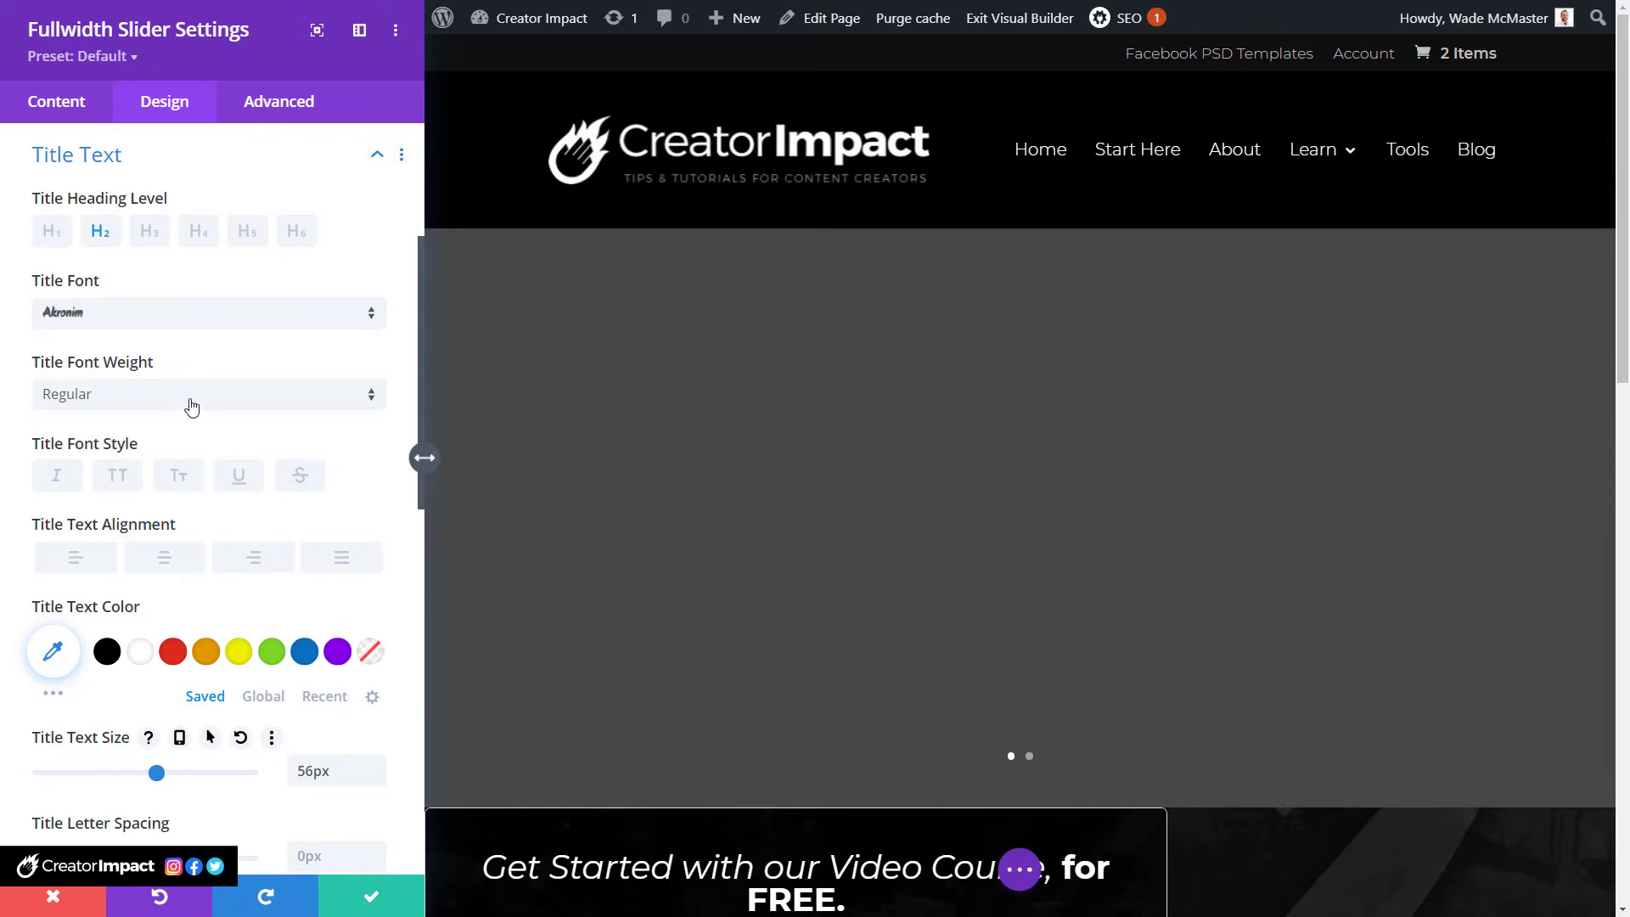
pyautogui.scroll(-2, 191, 406)
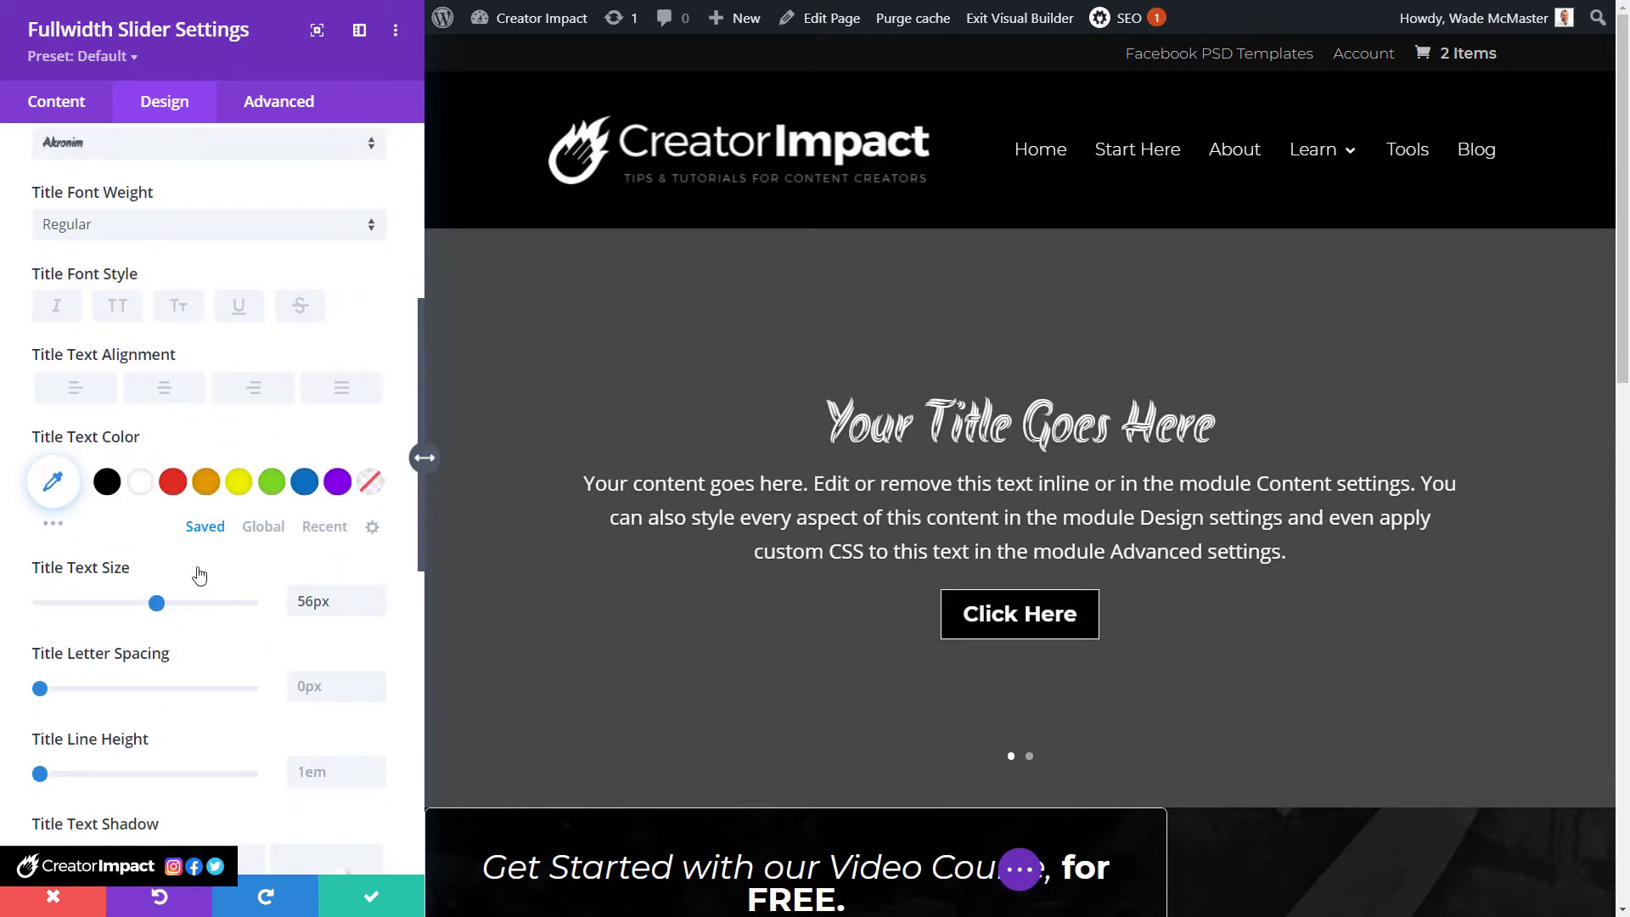
pyautogui.moveTo(186, 574)
pyautogui.click(180, 569)
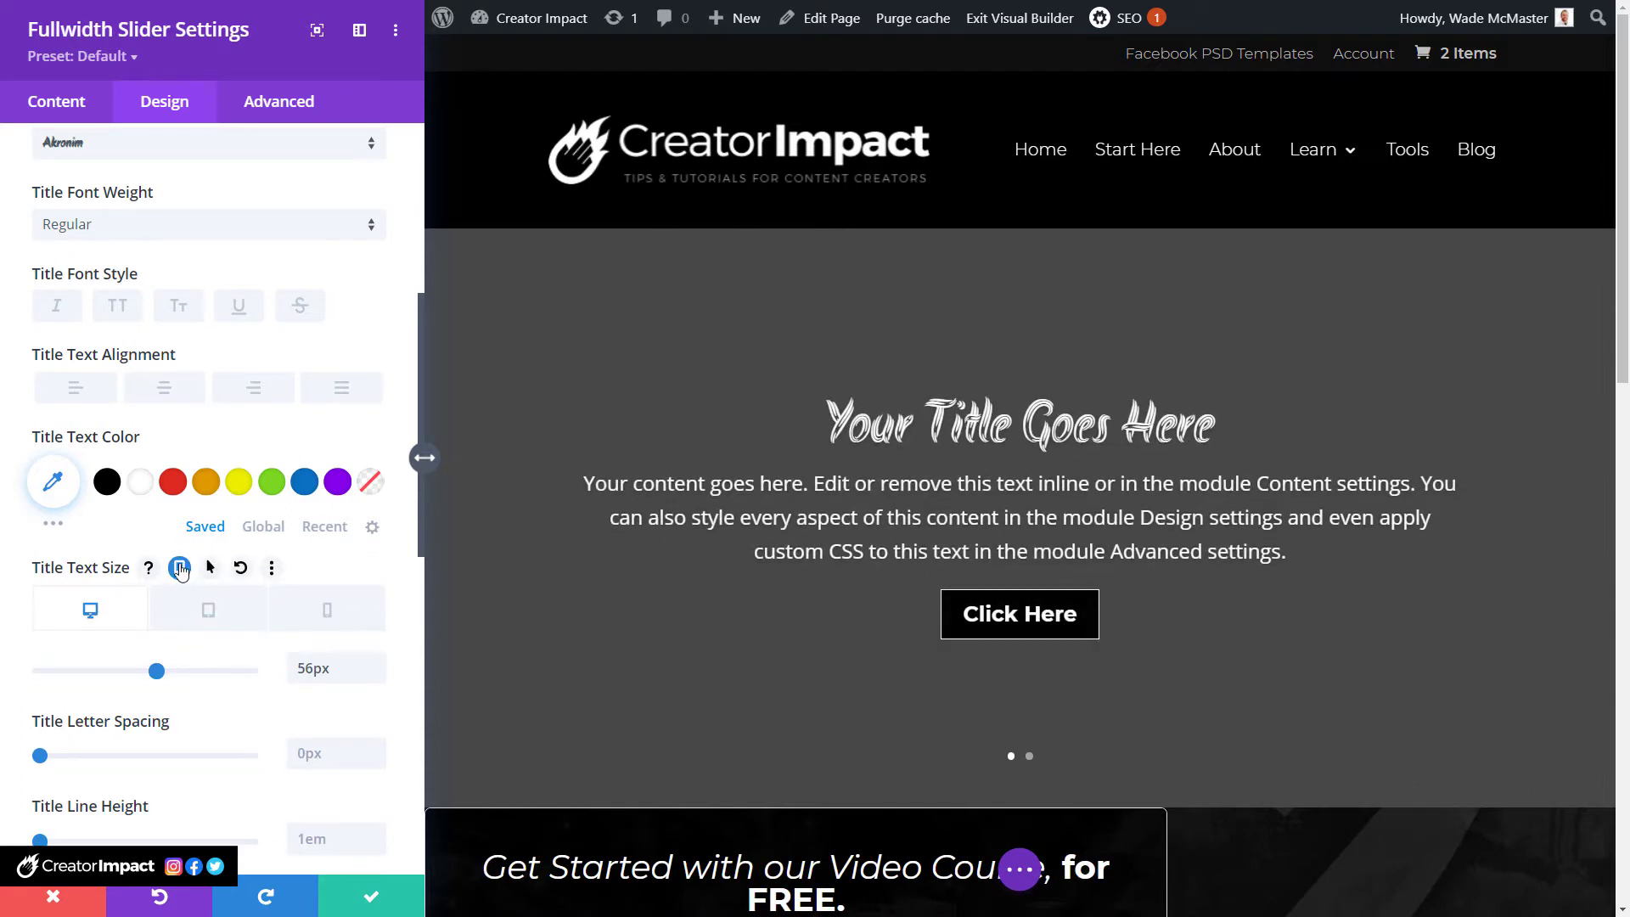
pyautogui.click(209, 611)
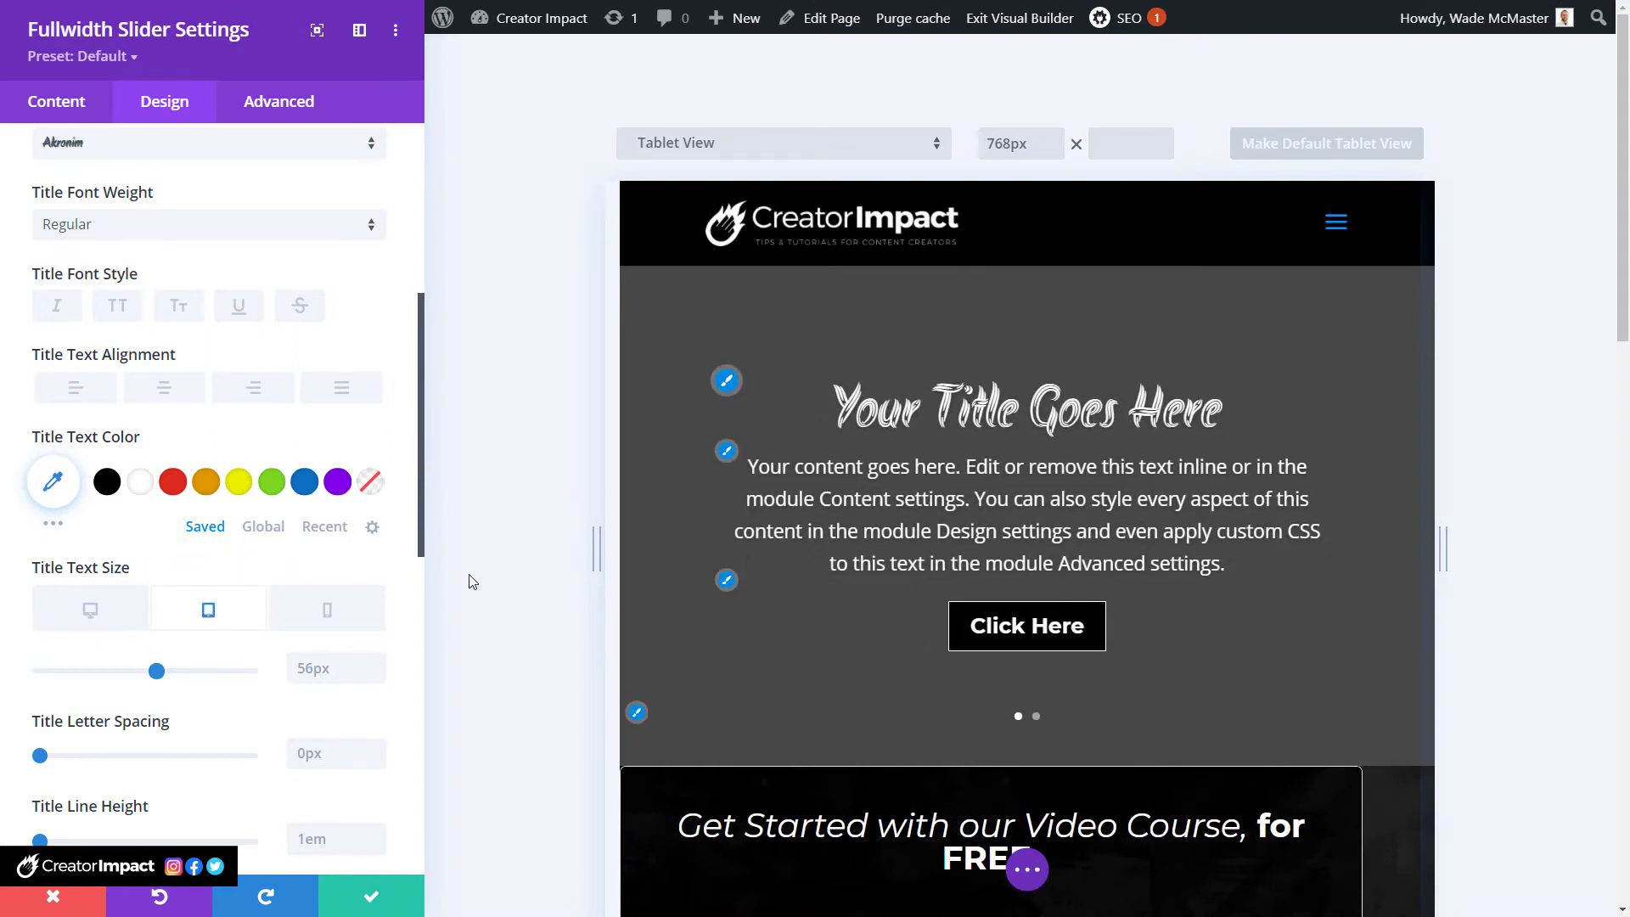
pyautogui.click(328, 611)
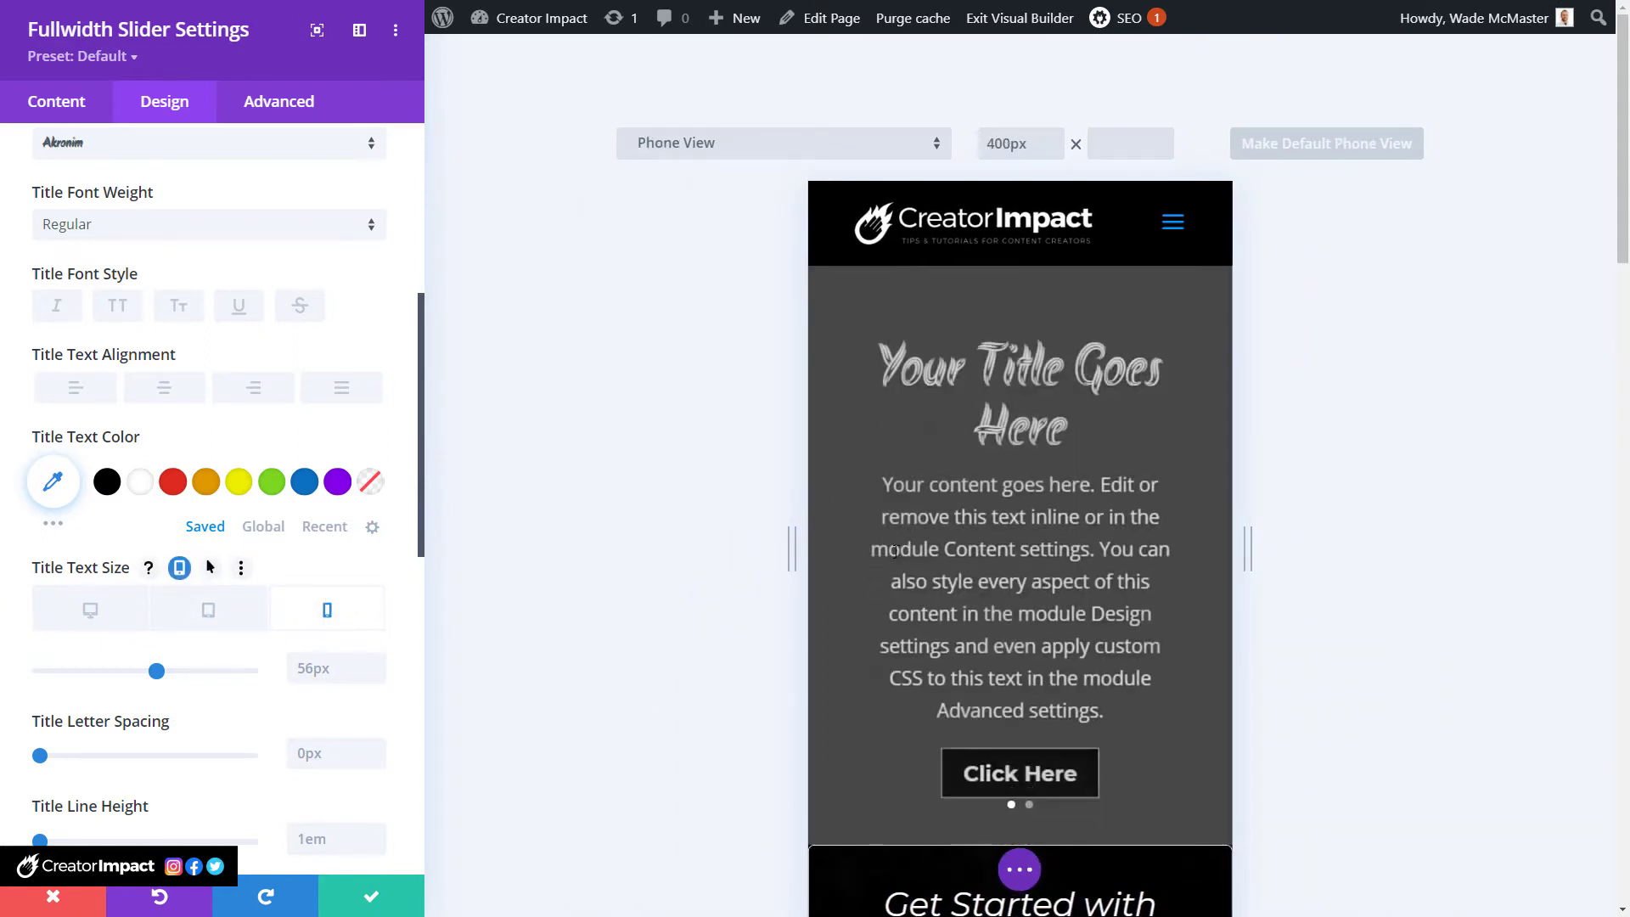
pyautogui.moveTo(156, 671); pyautogui.dragTo(139, 671)
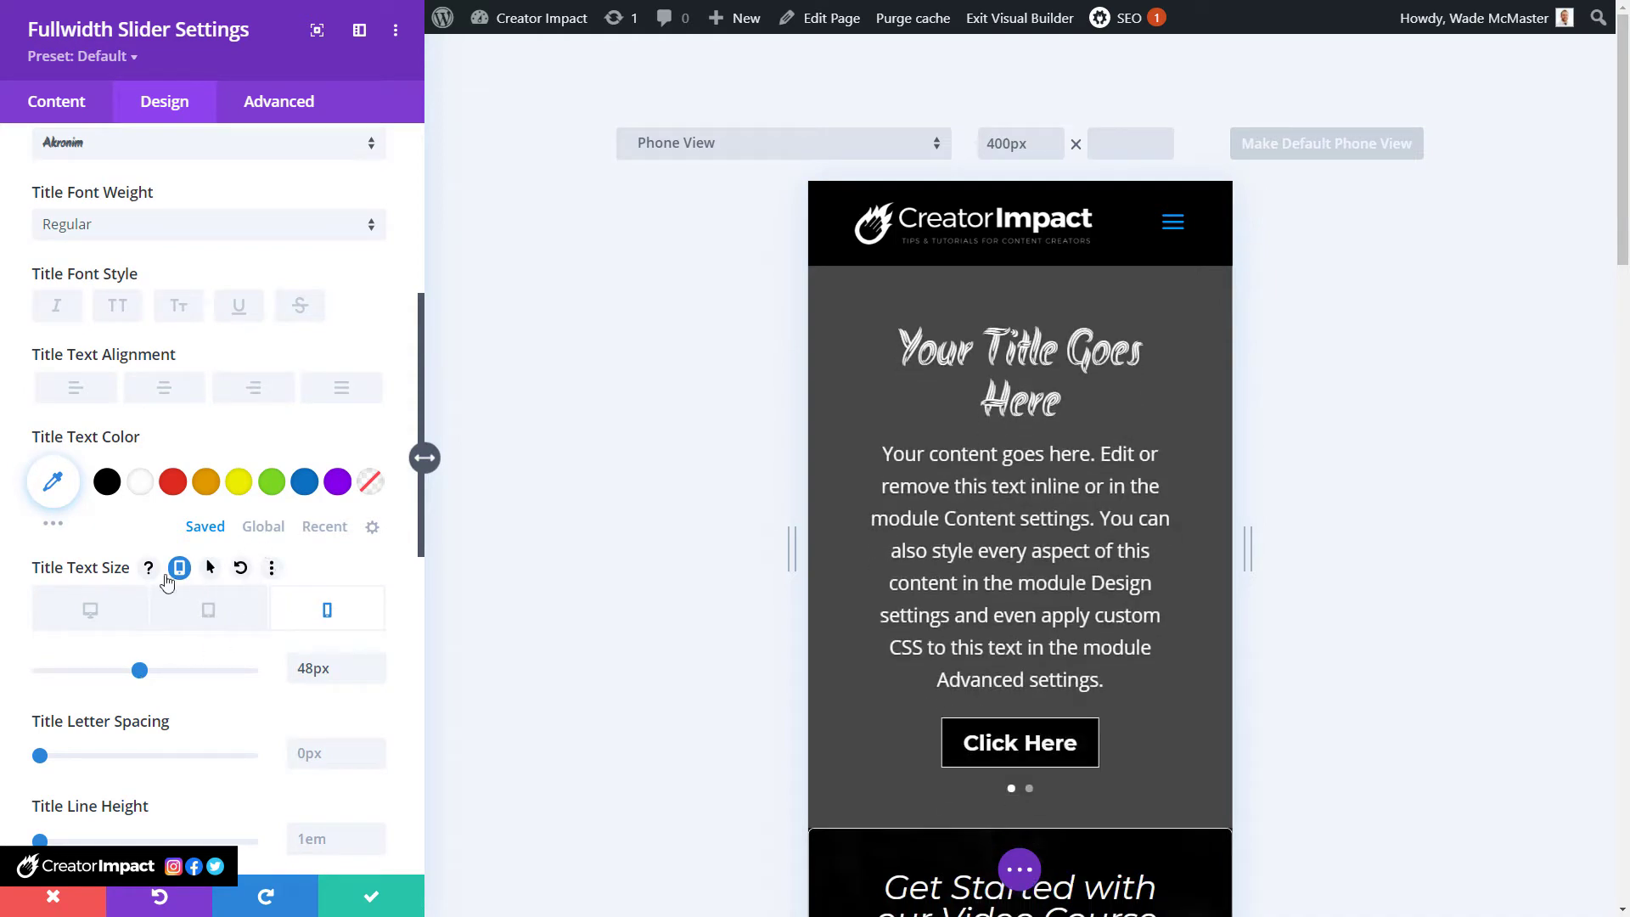
pyautogui.click(180, 616)
pyautogui.click(132, 620)
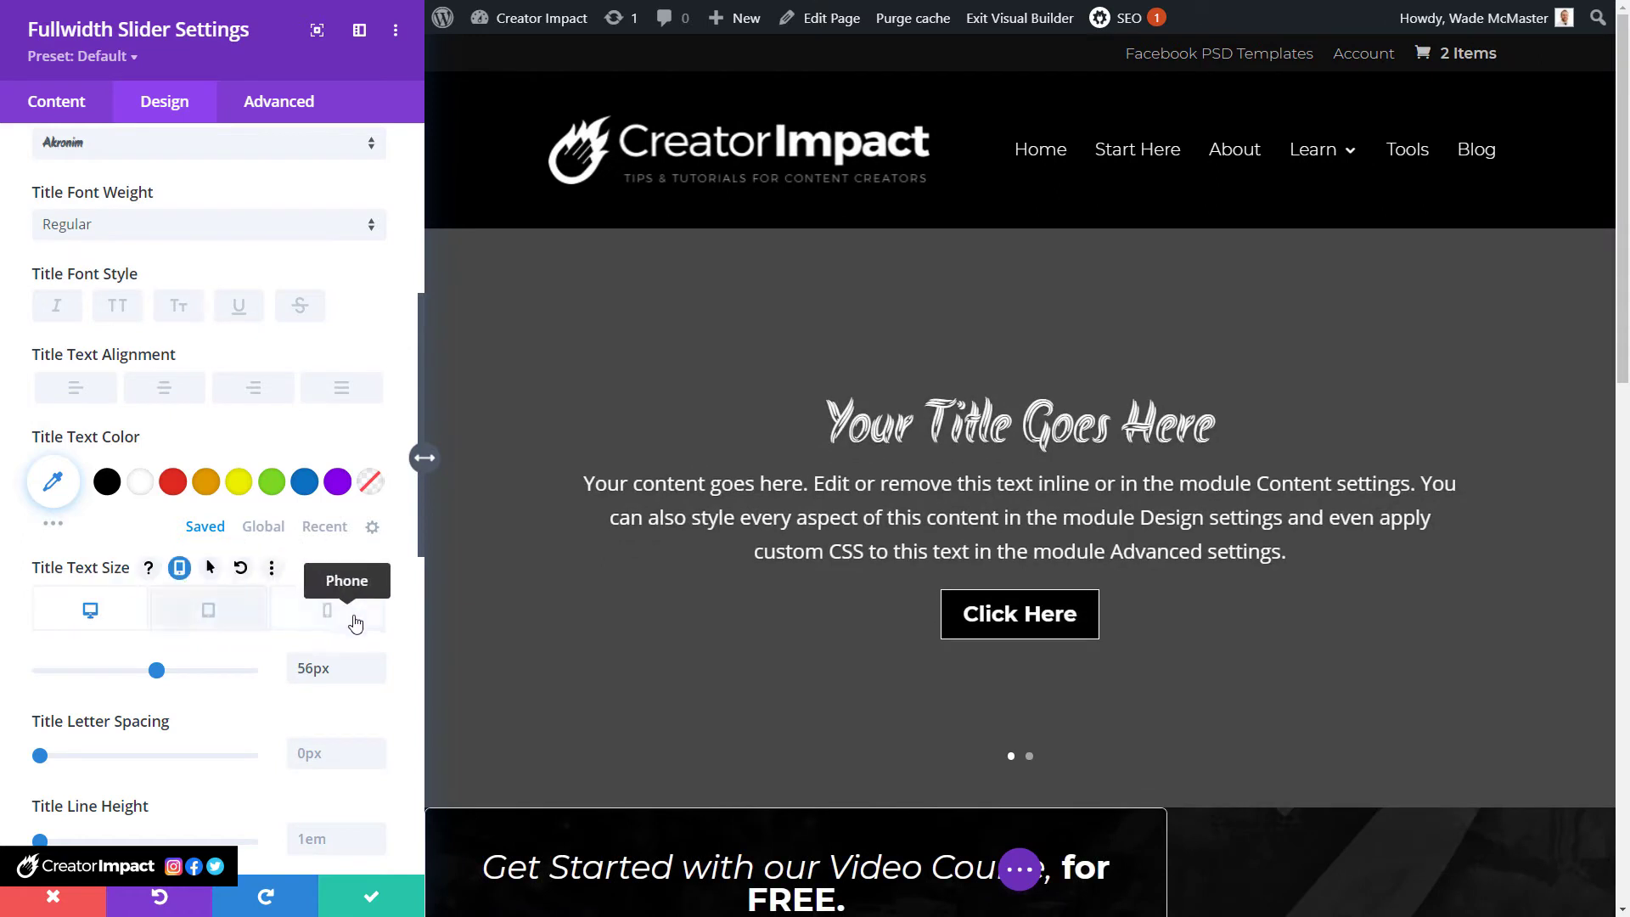
# Apply the second drop shadow preset, offset down and to the right, to the slider's title text.
pyautogui.scroll(-2, 254, 601)
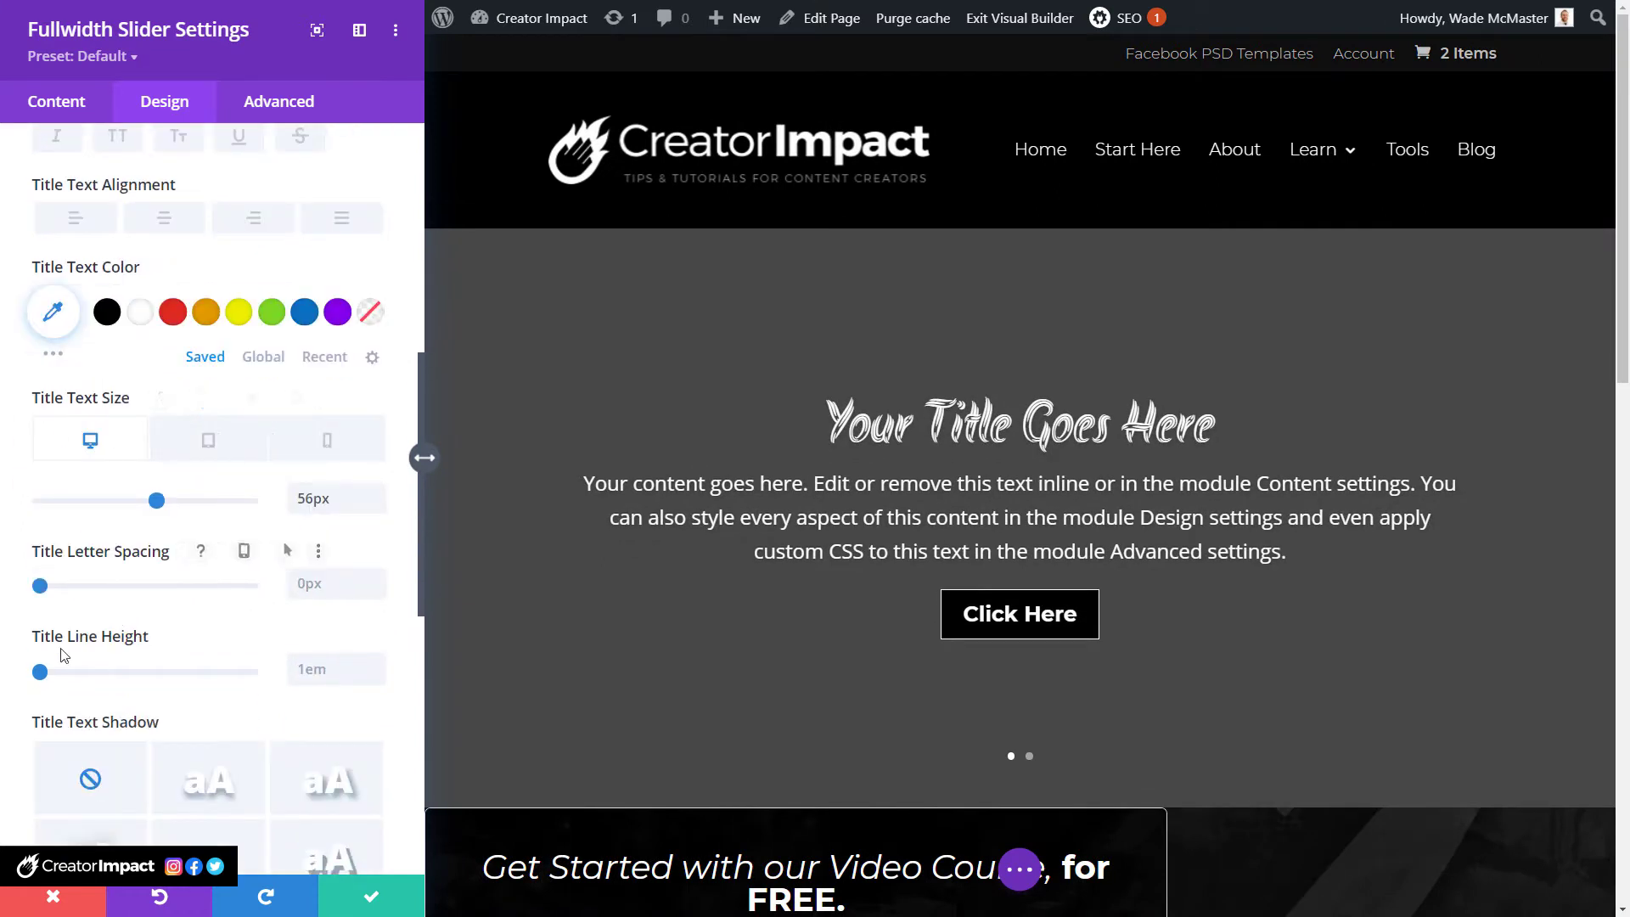
pyautogui.moveTo(40, 585)
pyautogui.mouseDown()
pyautogui.moveTo(61, 588)
pyautogui.moveTo(40, 593)
pyautogui.mouseUp()
pyautogui.moveTo(40, 672)
pyautogui.mouseDown()
pyautogui.moveTo(54, 671)
pyautogui.moveTo(40, 672)
pyautogui.mouseUp()
pyautogui.scroll(-3, 208, 584)
pyautogui.click(319, 527)
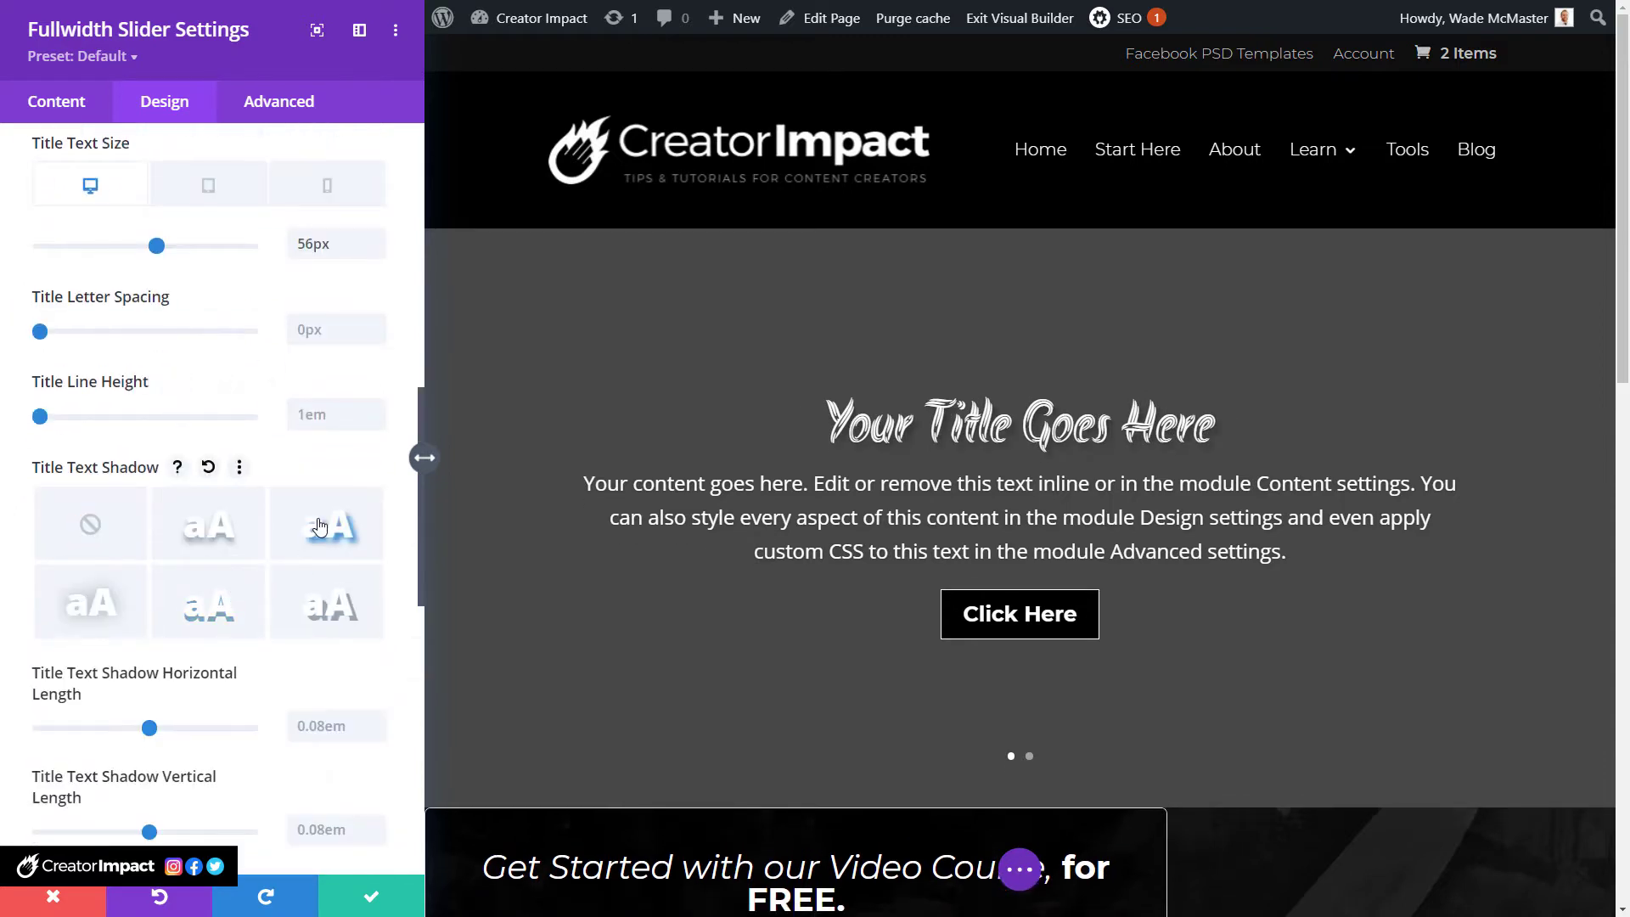
# Enable custom styles for the slider's button.
pyautogui.scroll(-6, 208, 594)
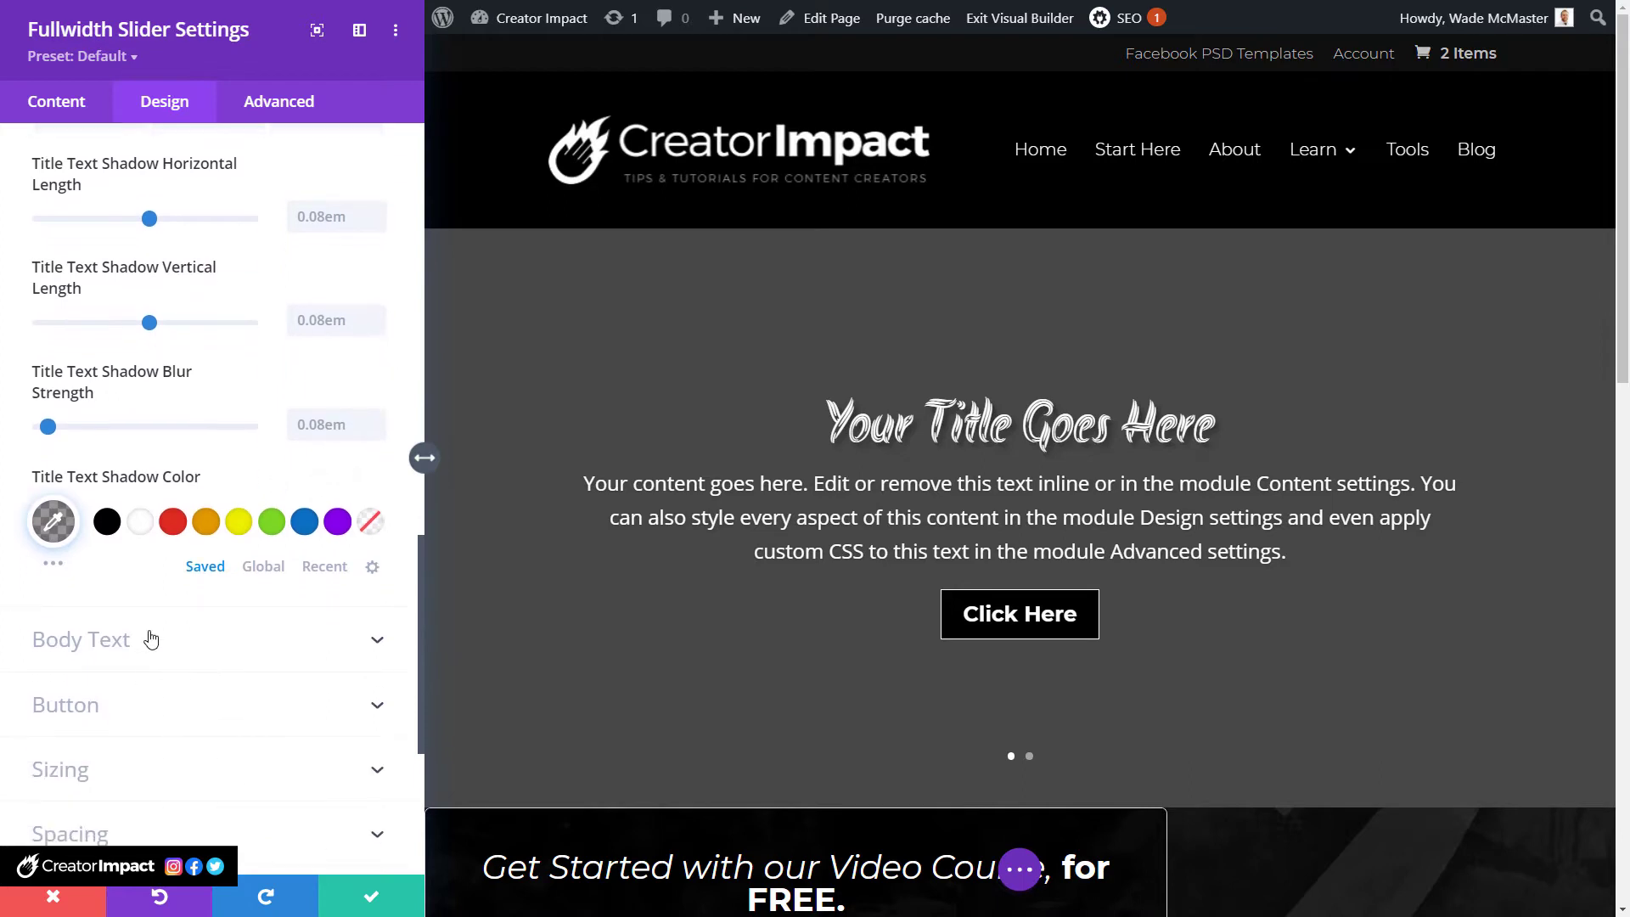
pyautogui.scroll(-1, 144, 642)
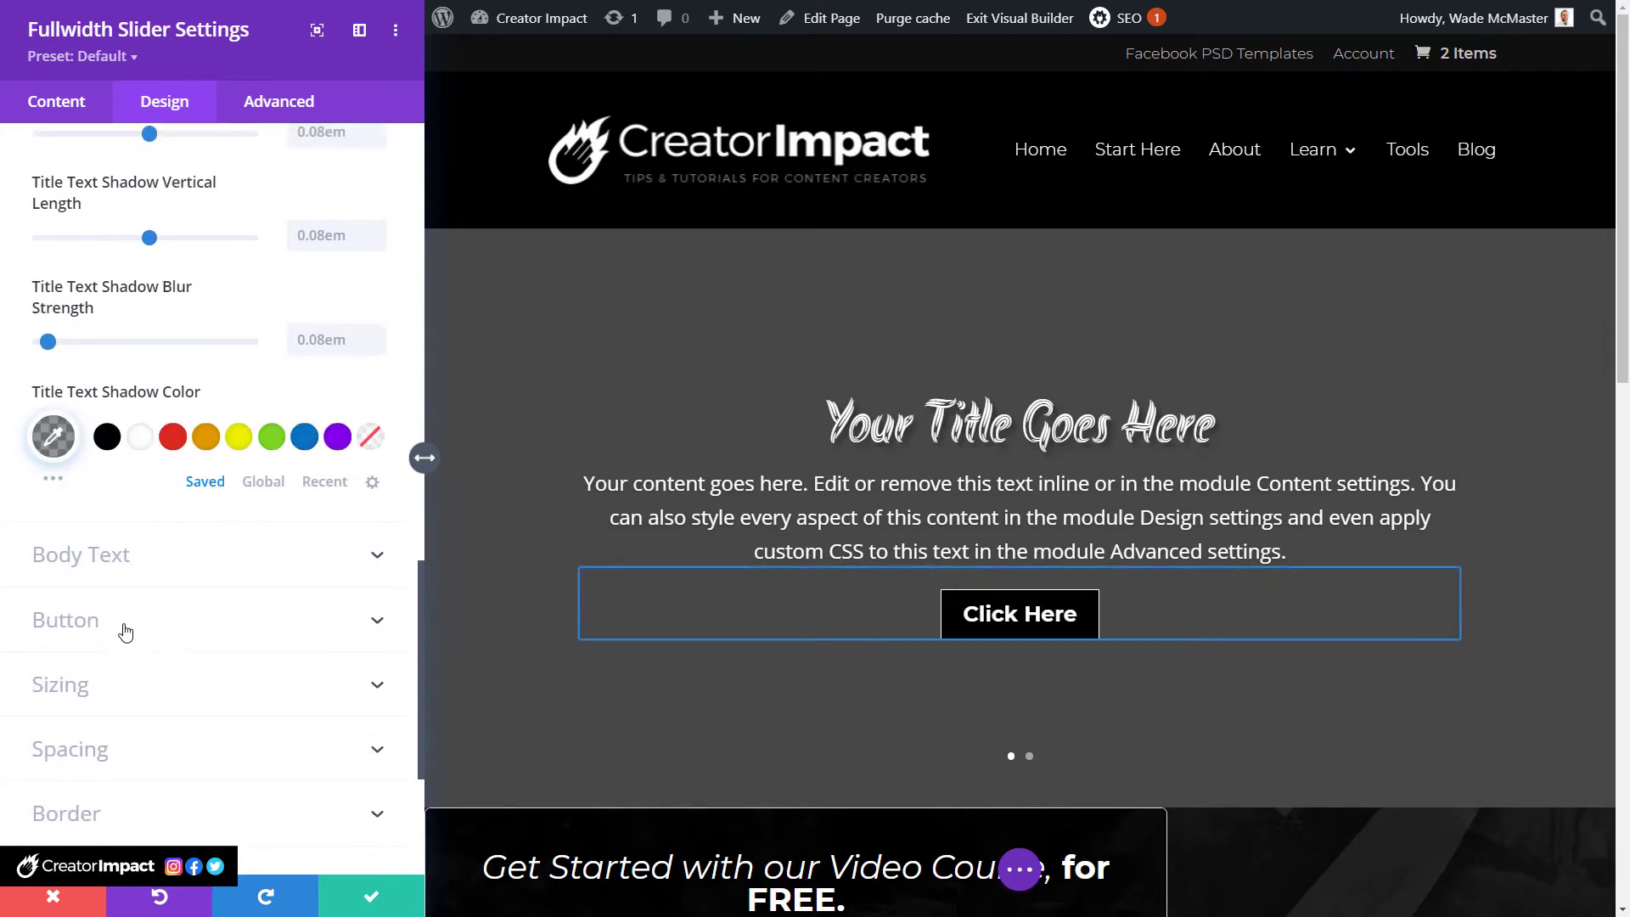
pyautogui.click(125, 632)
pyautogui.click(82, 235)
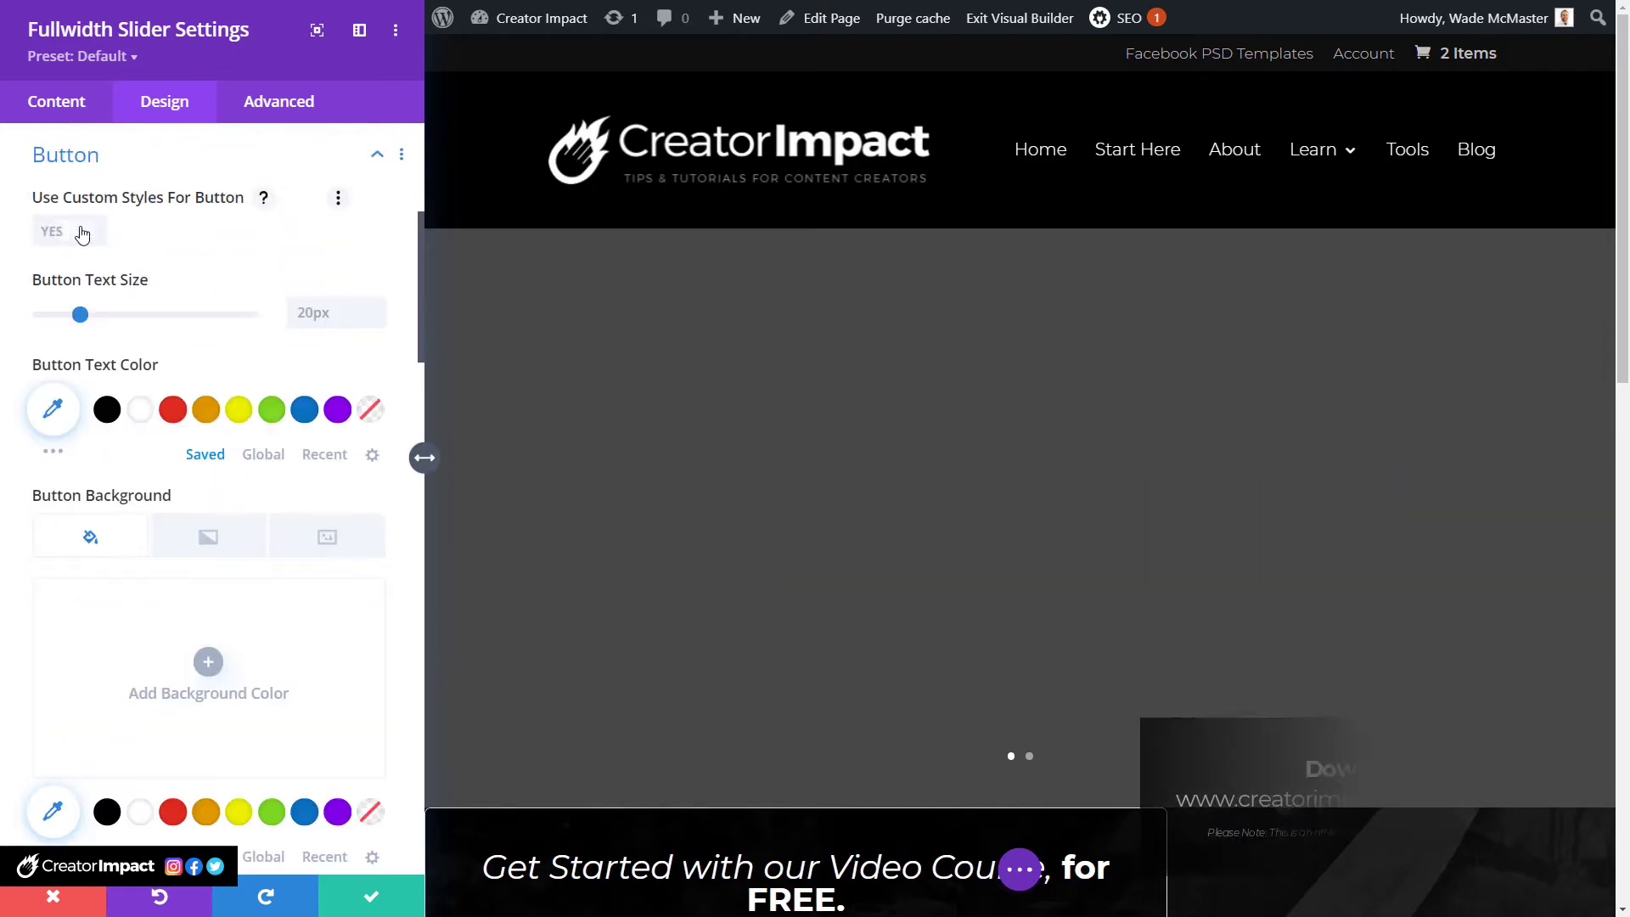
# Make the slider button's border transparent and set its border radius to 95px.
pyautogui.scroll(-5, 128, 650)
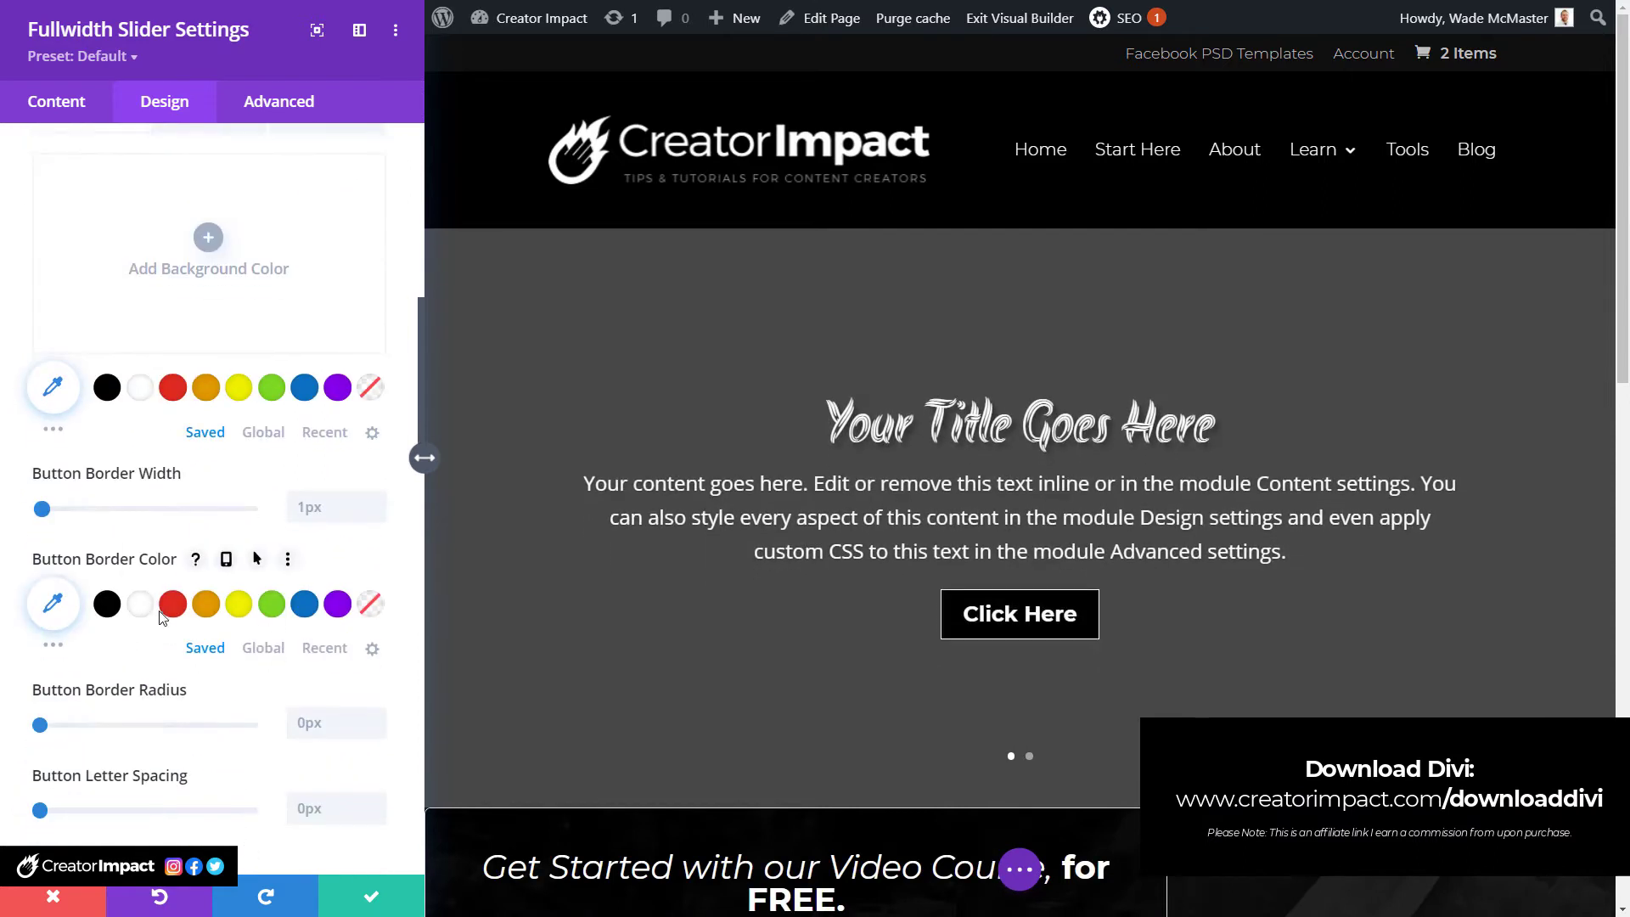
pyautogui.click(371, 605)
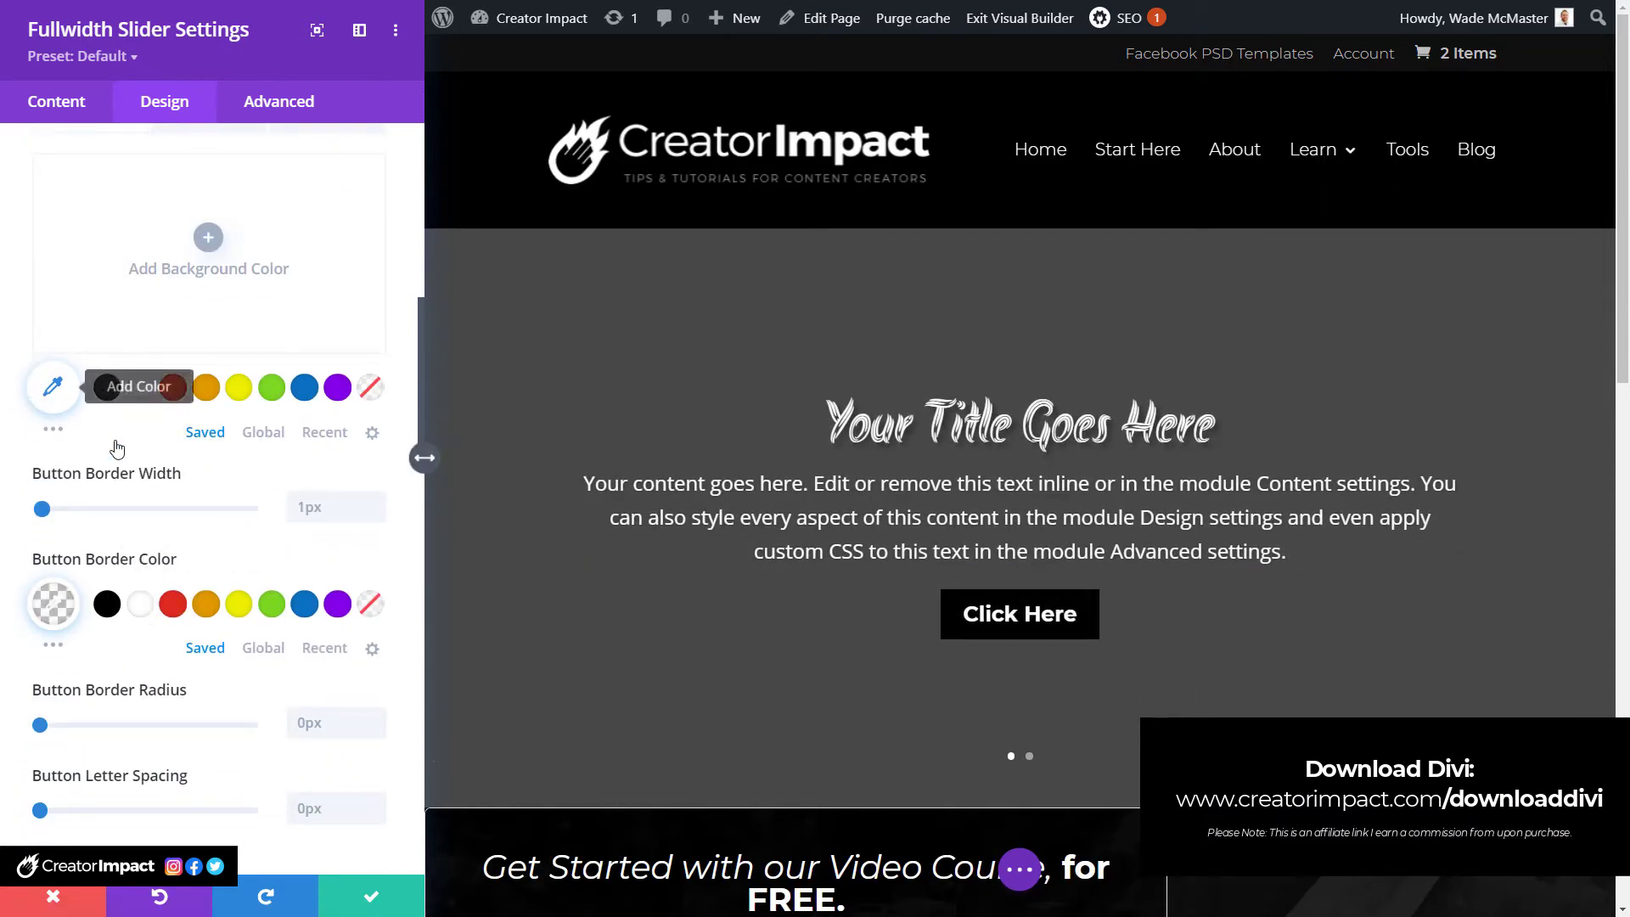
pyautogui.scroll(-2, 226, 628)
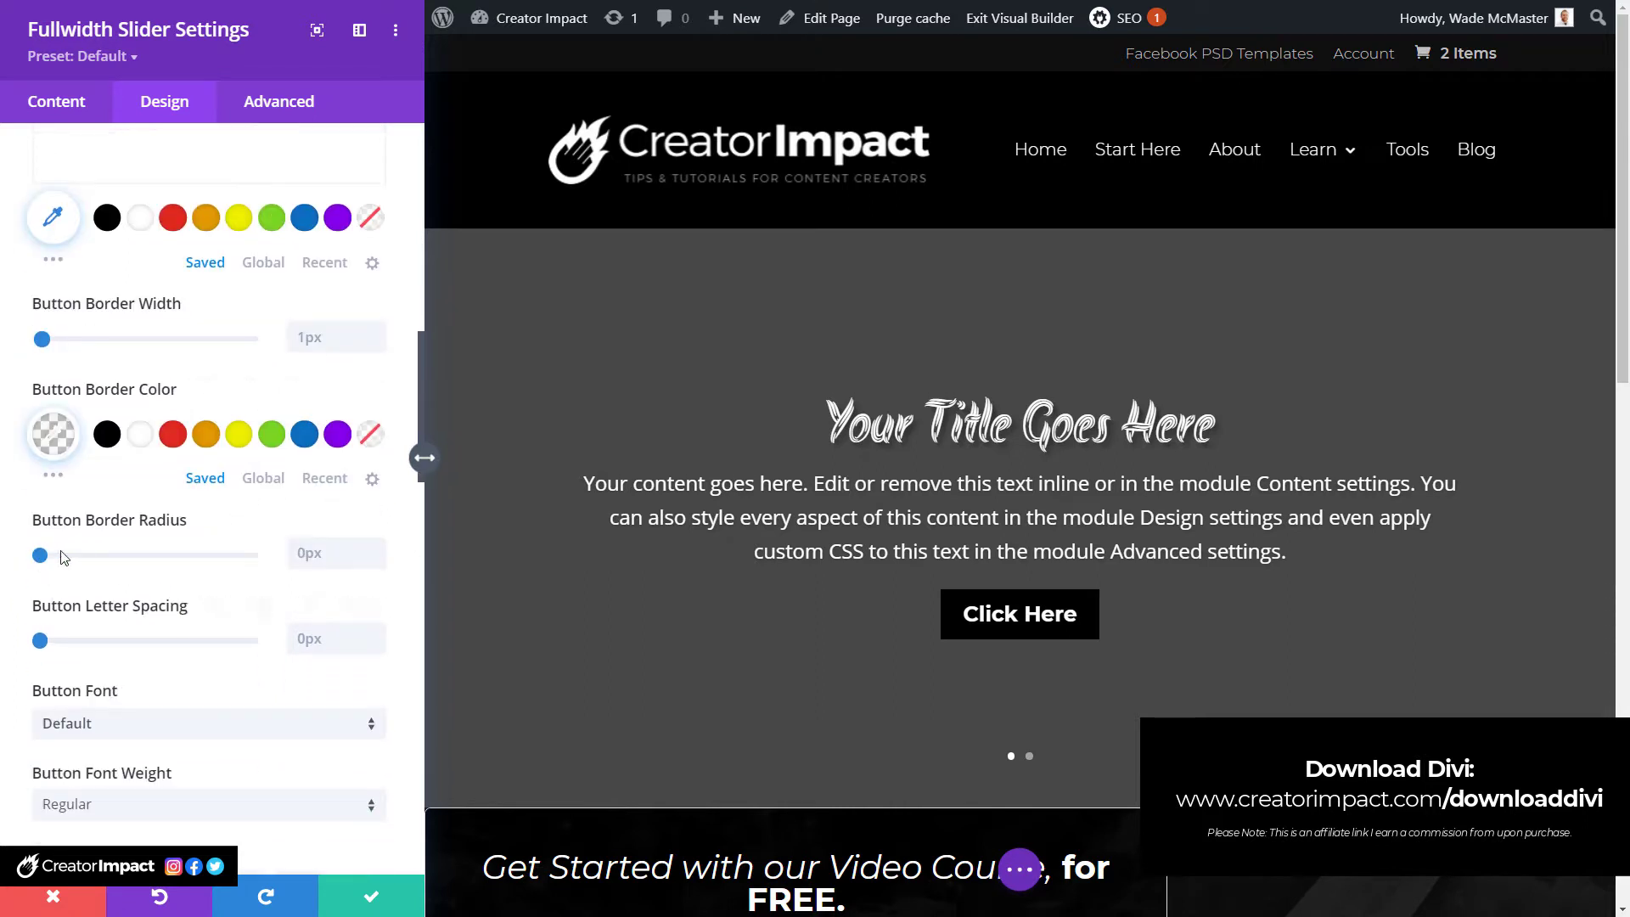
pyautogui.moveTo(40, 555); pyautogui.dragTo(241, 557)
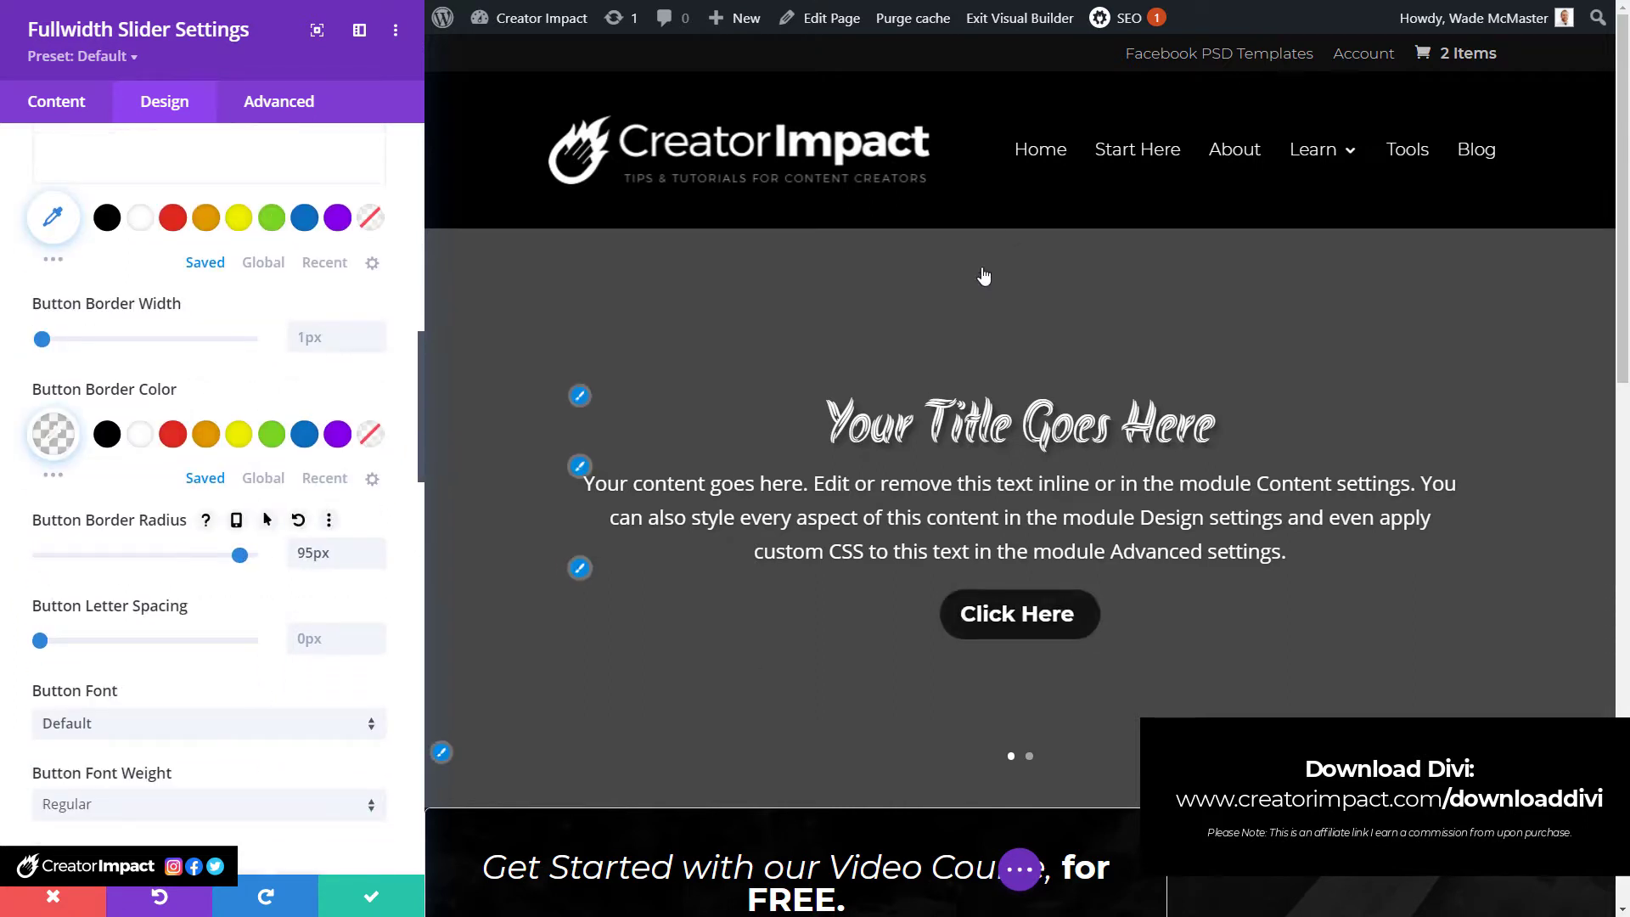
# Delete both default slides from the fullwidth slider.
pyautogui.scroll(-6, 146, 654)
pyautogui.scroll(-12, 146, 655)
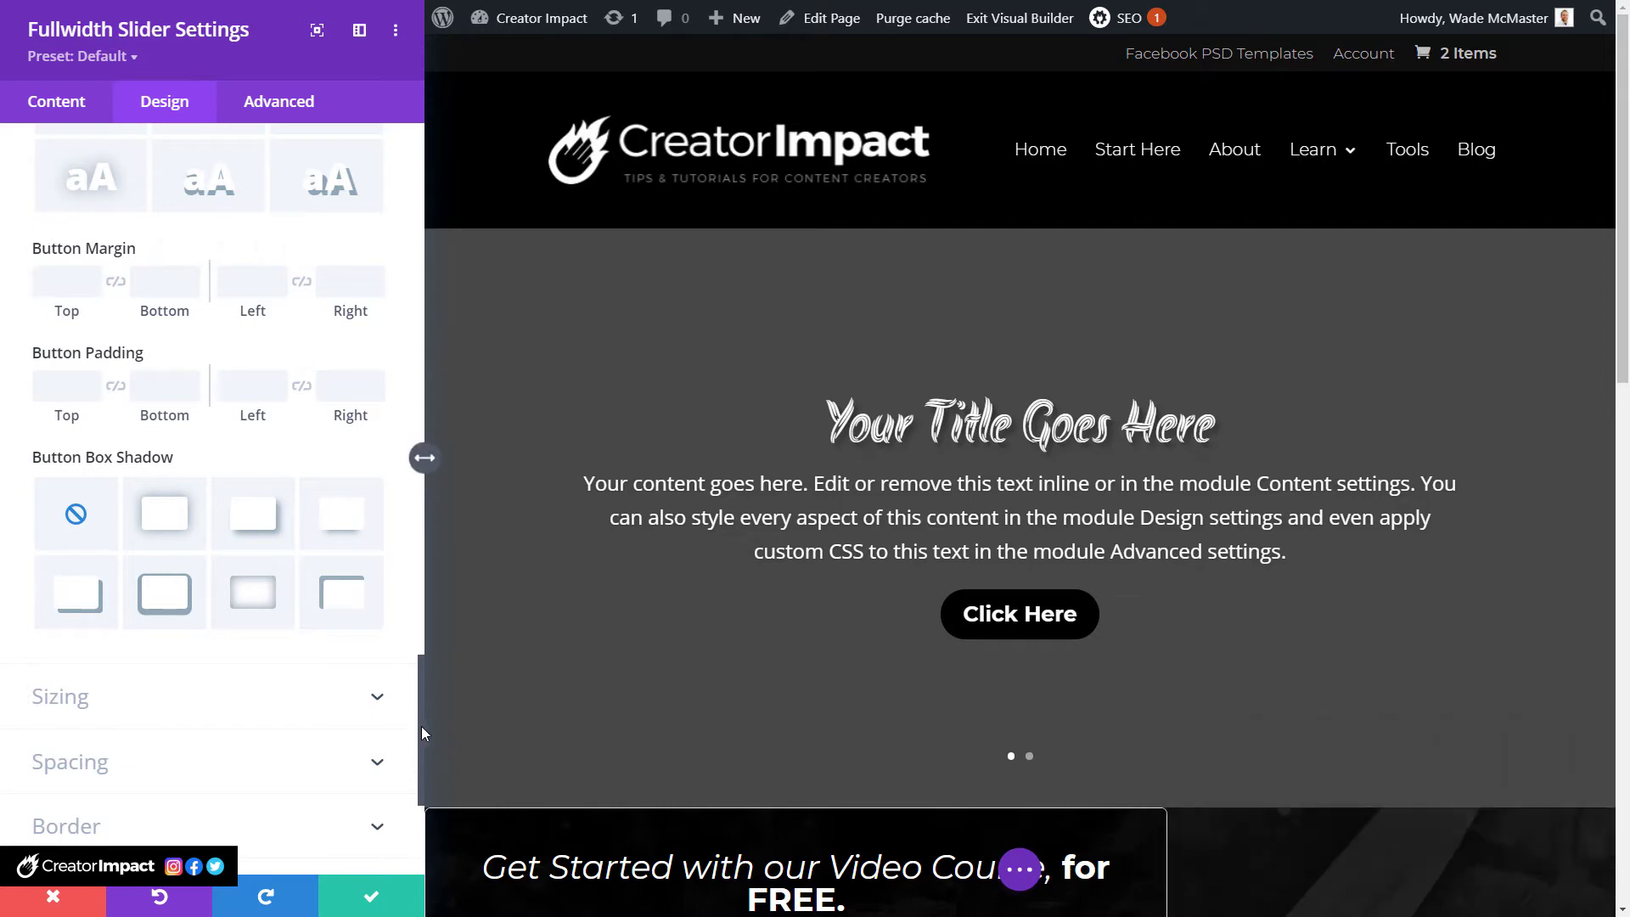
pyautogui.moveTo(421, 726); pyautogui.dragTo(426, 131)
pyautogui.click(70, 102)
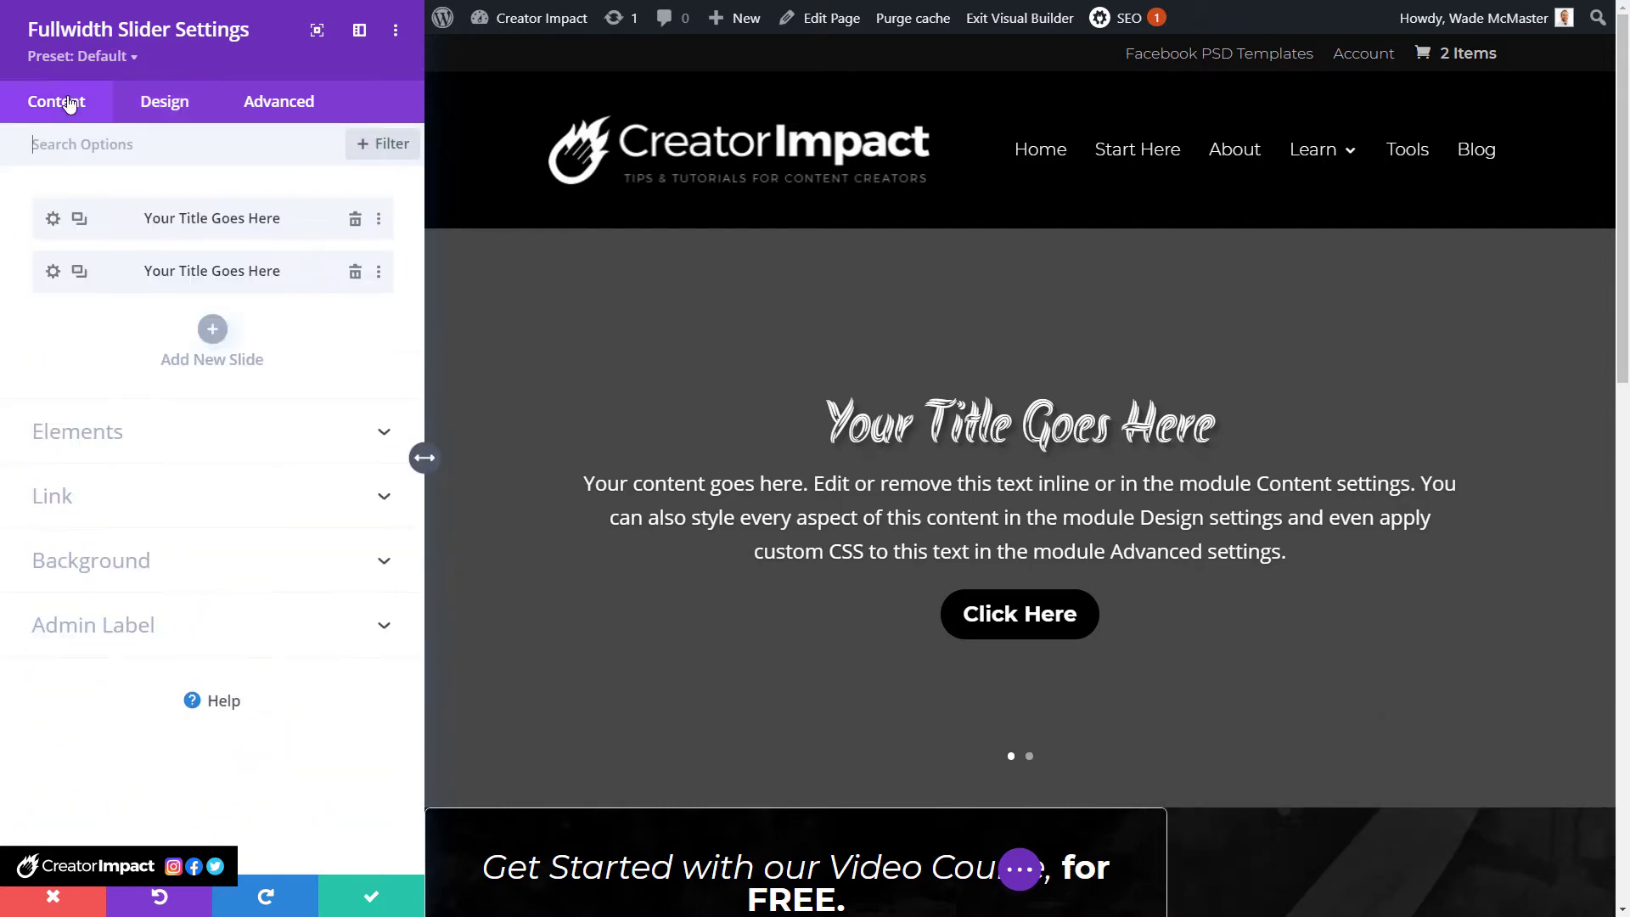
pyautogui.click(355, 272)
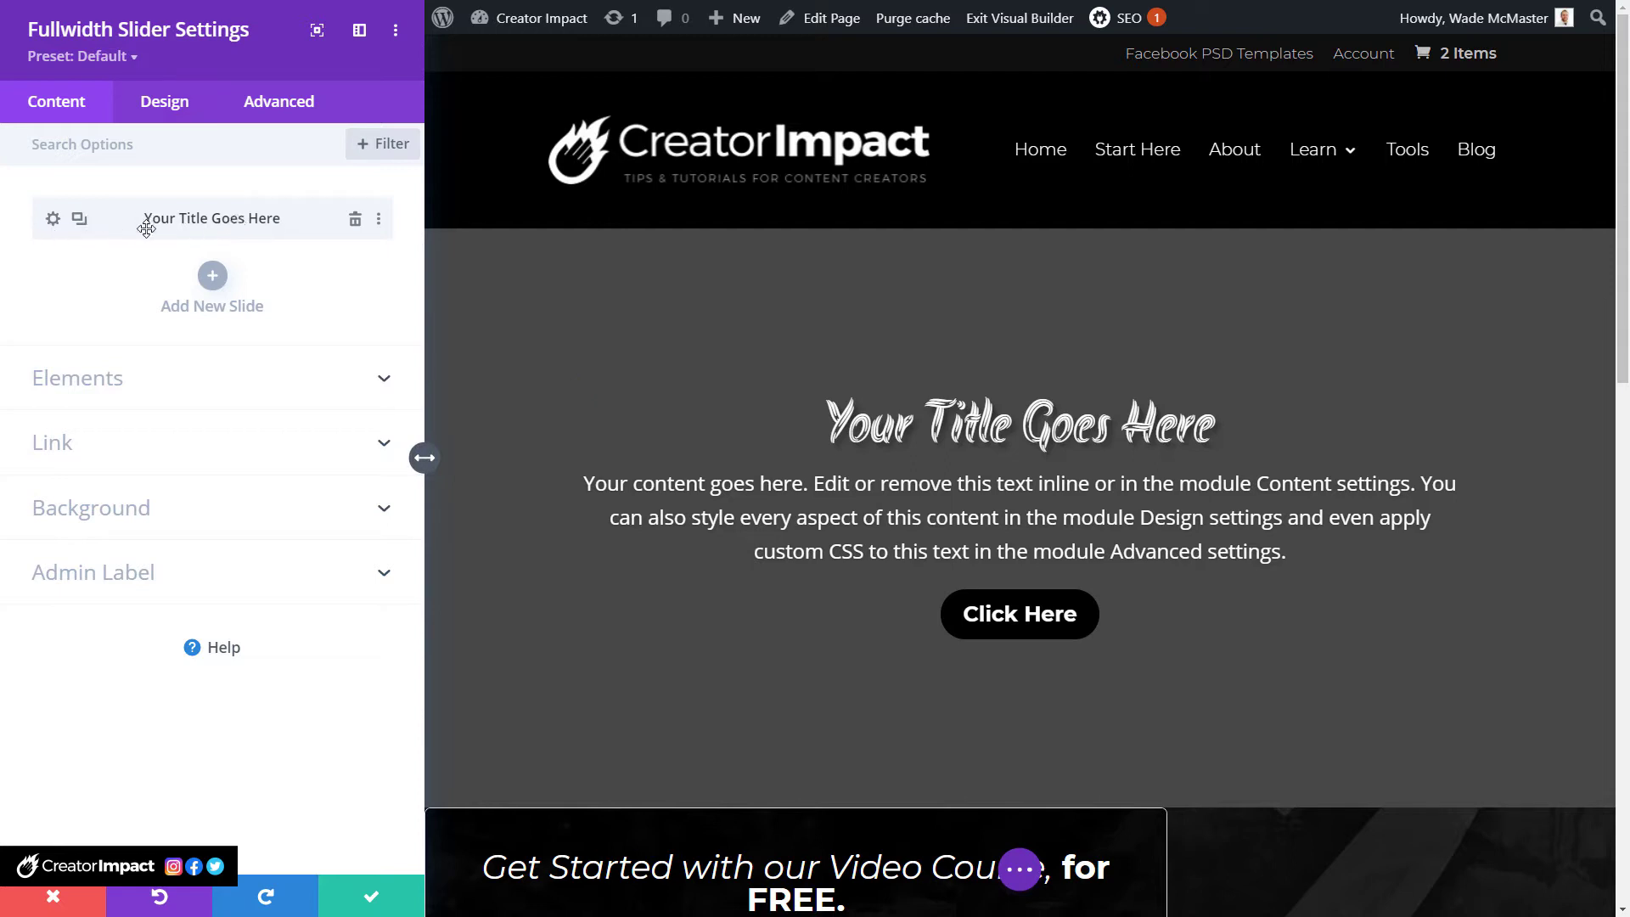
pyautogui.click(52, 220)
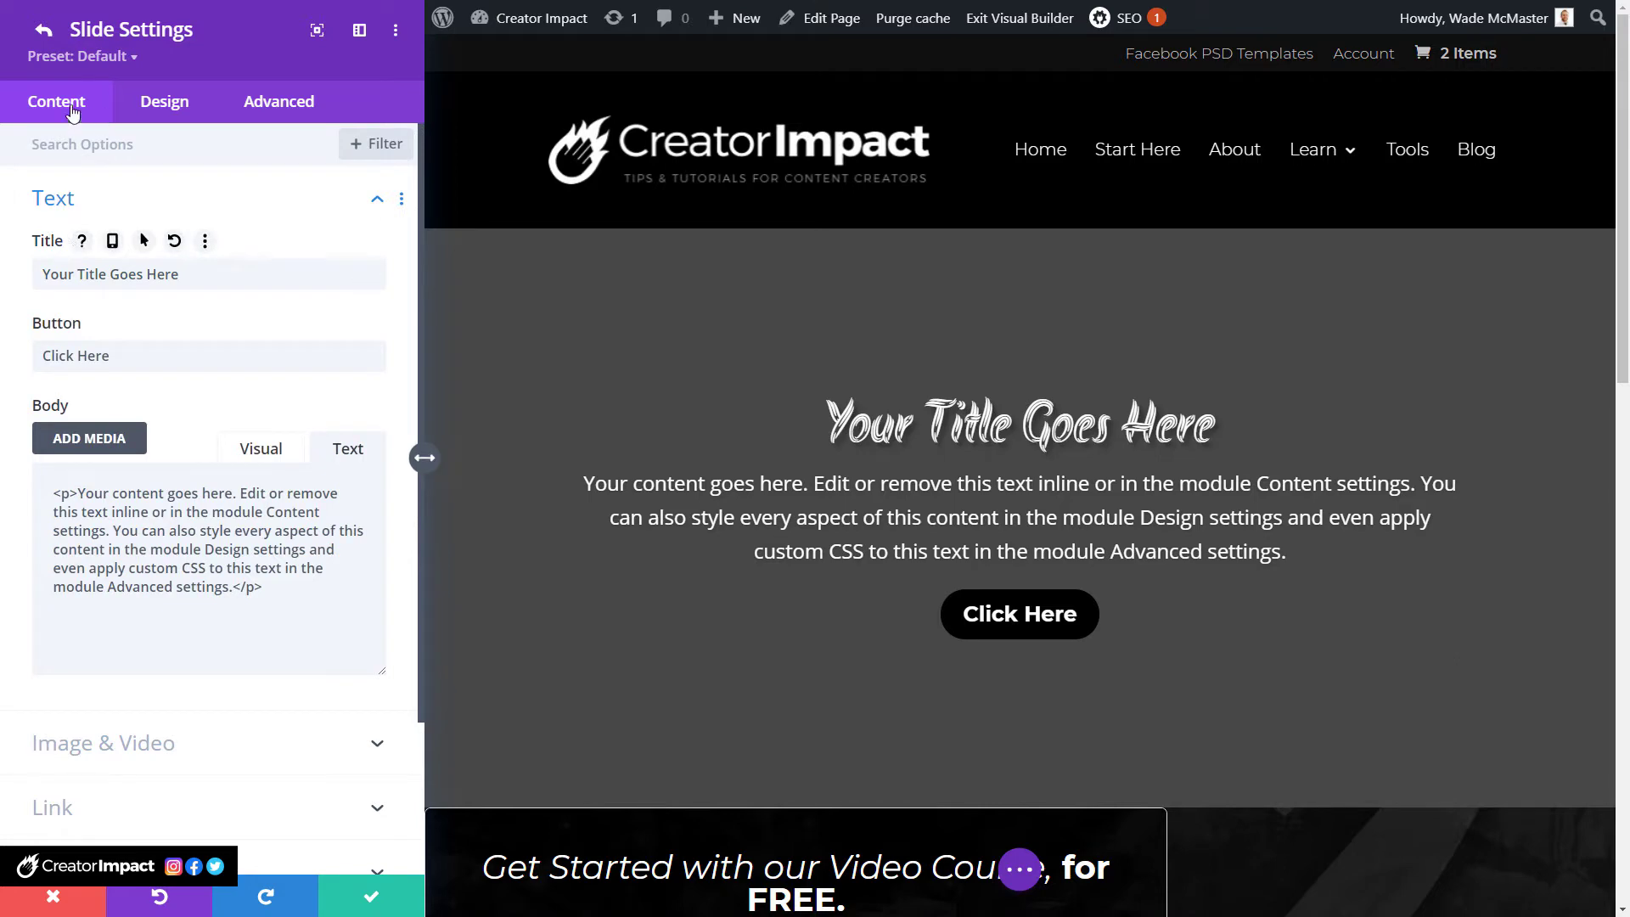
pyautogui.click(42, 34)
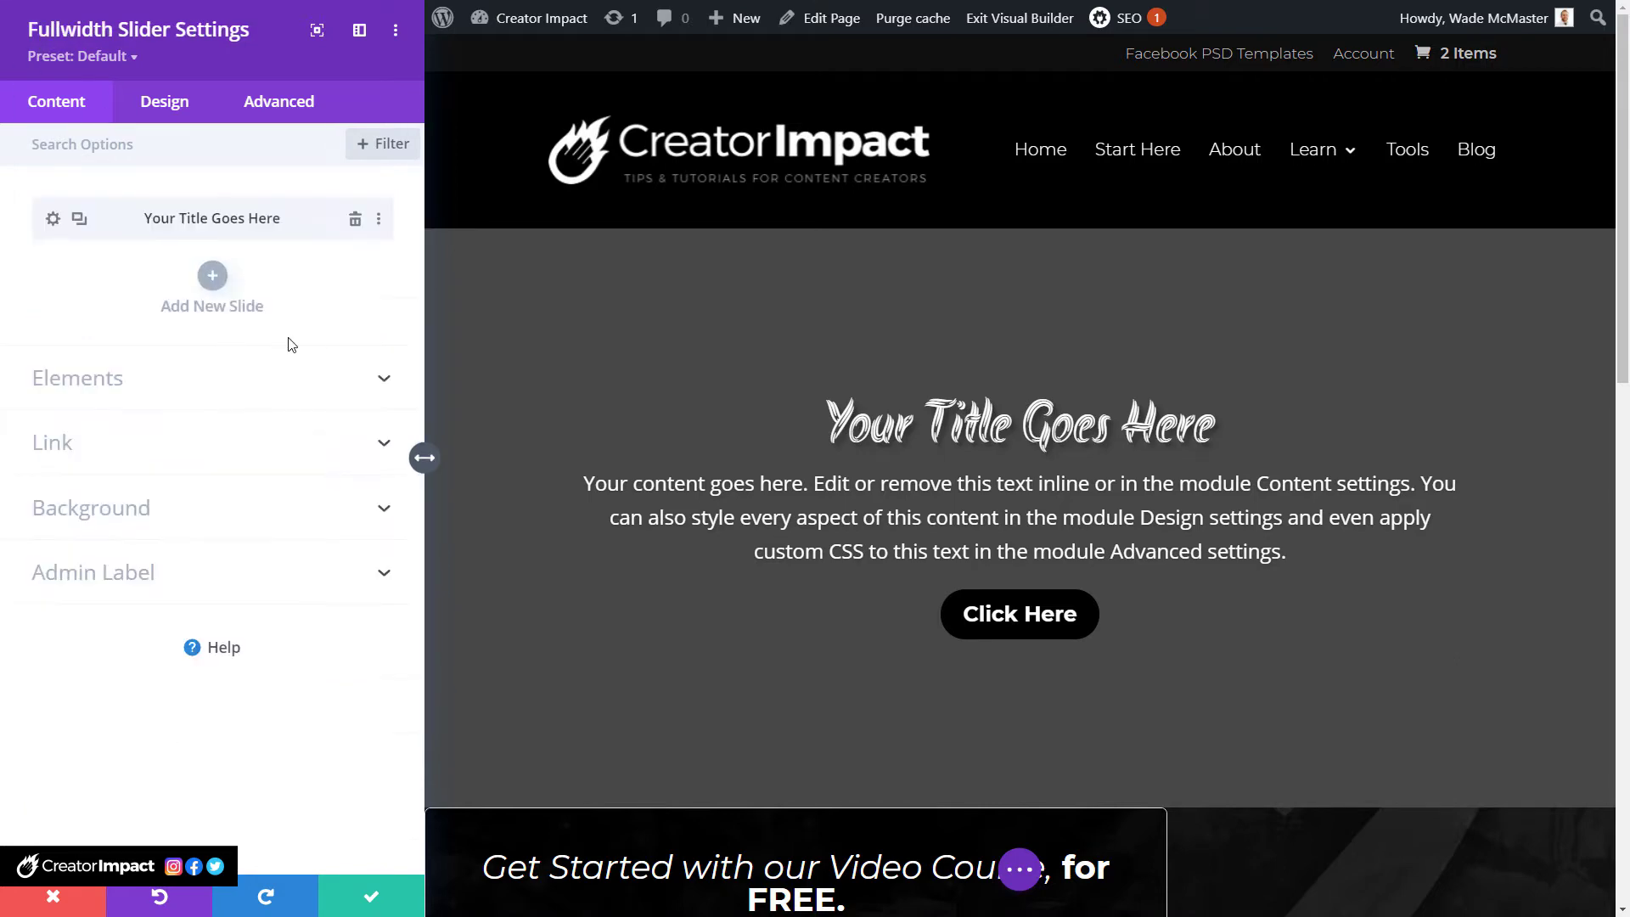
pyautogui.click(356, 222)
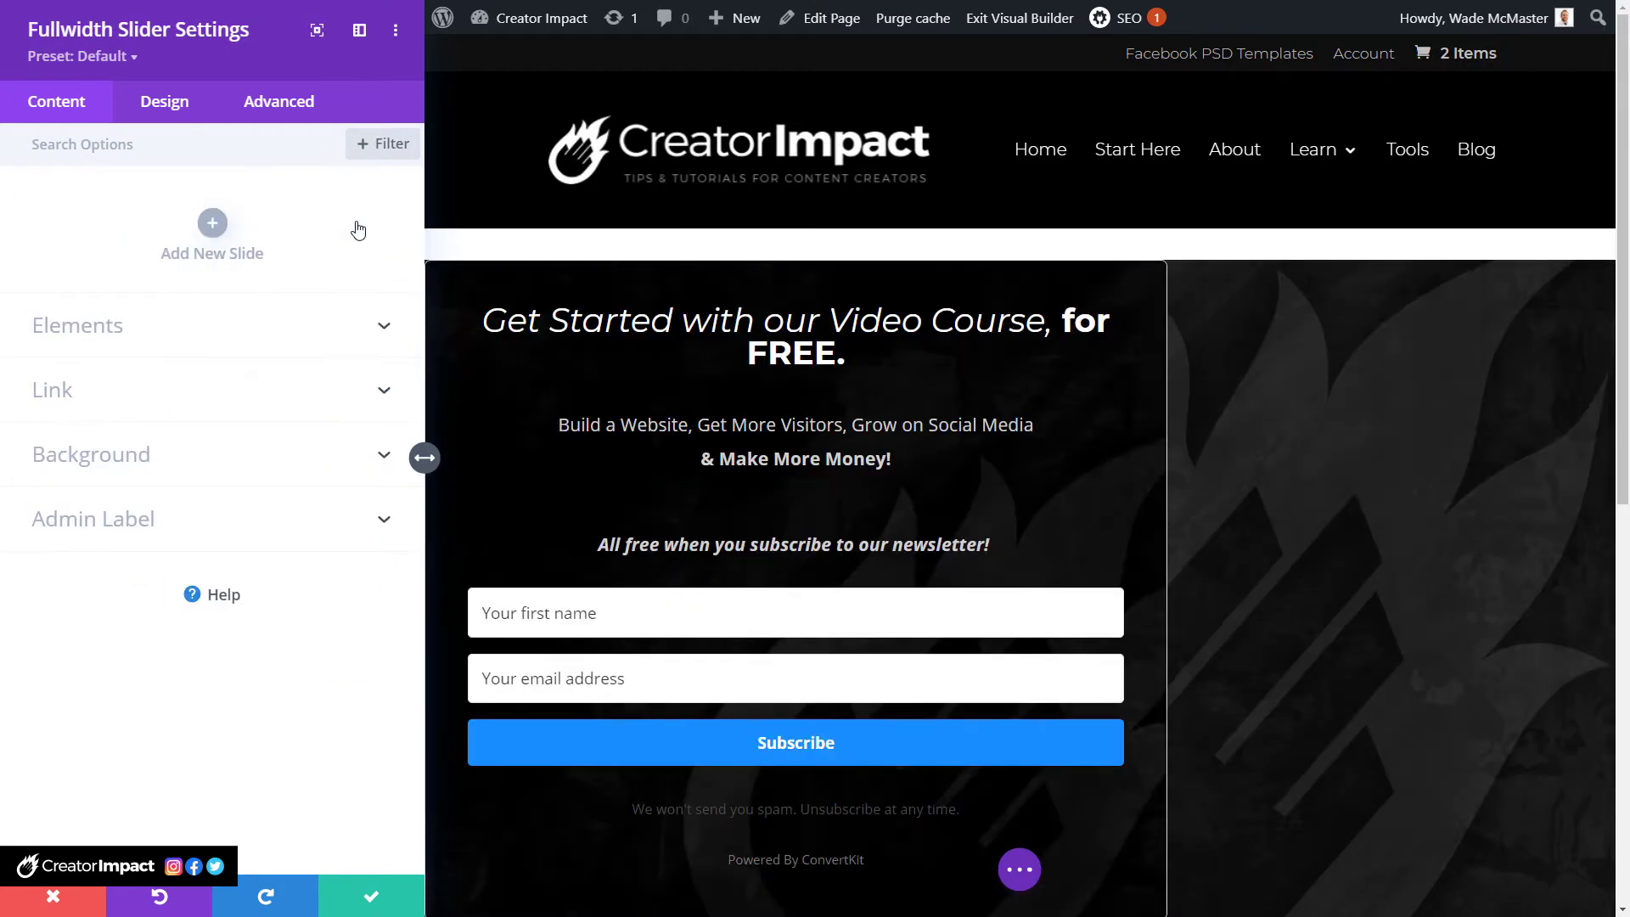
# Add a new slide with the title "Slide One!" and the button text "Shop Now".
pyautogui.click(213, 223)
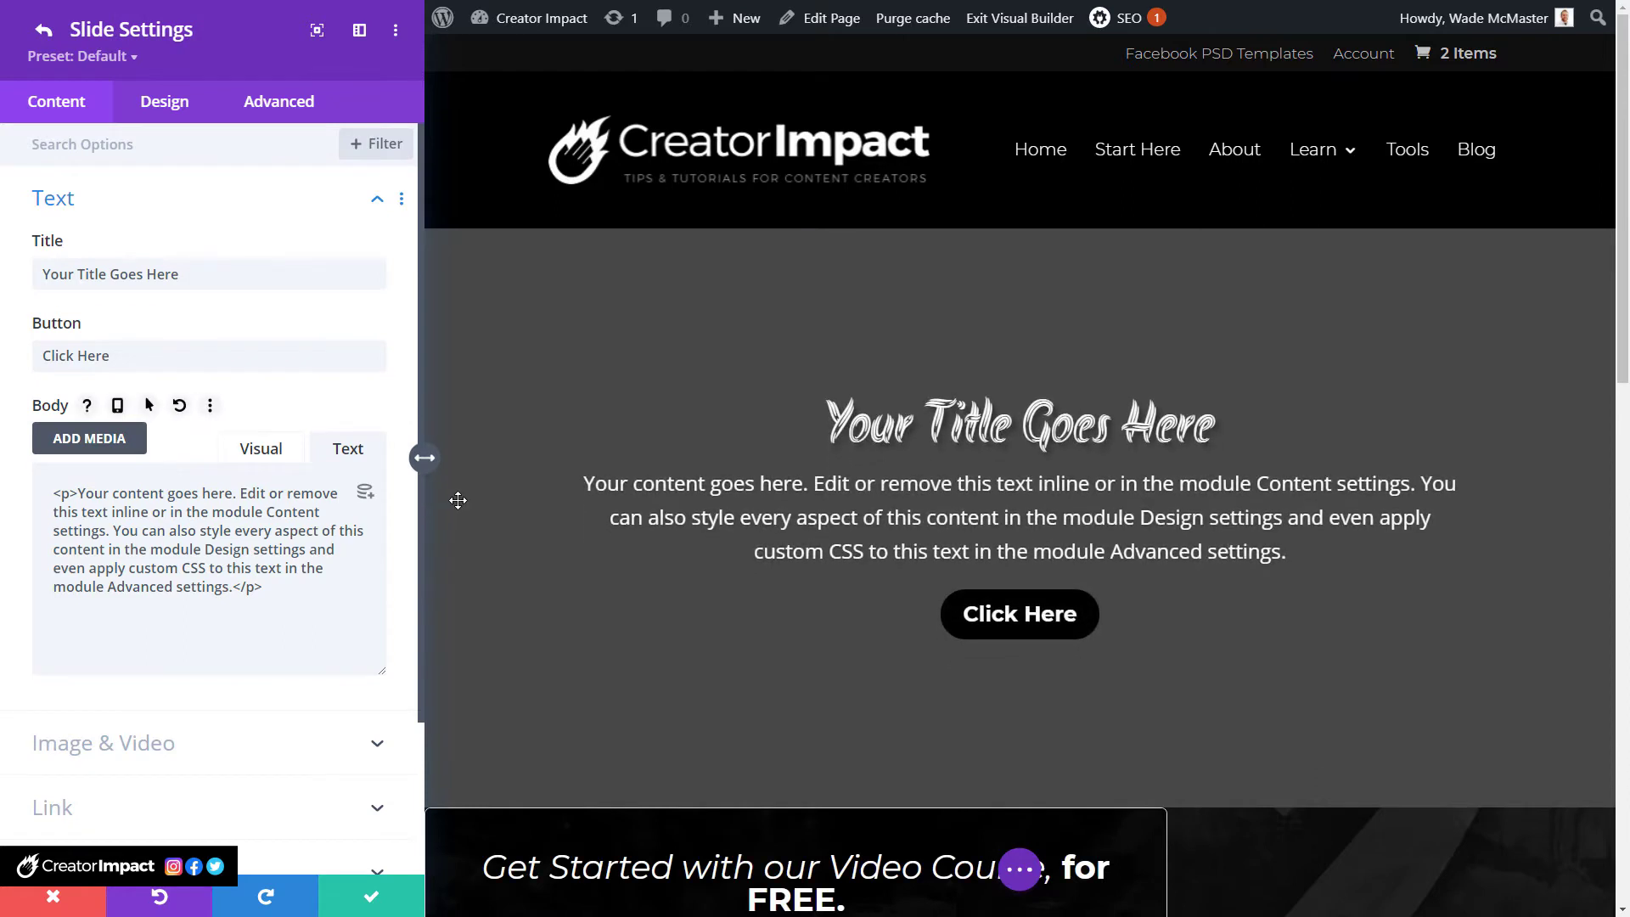
pyautogui.moveTo(195, 275); pyautogui.dragTo(18, 254)
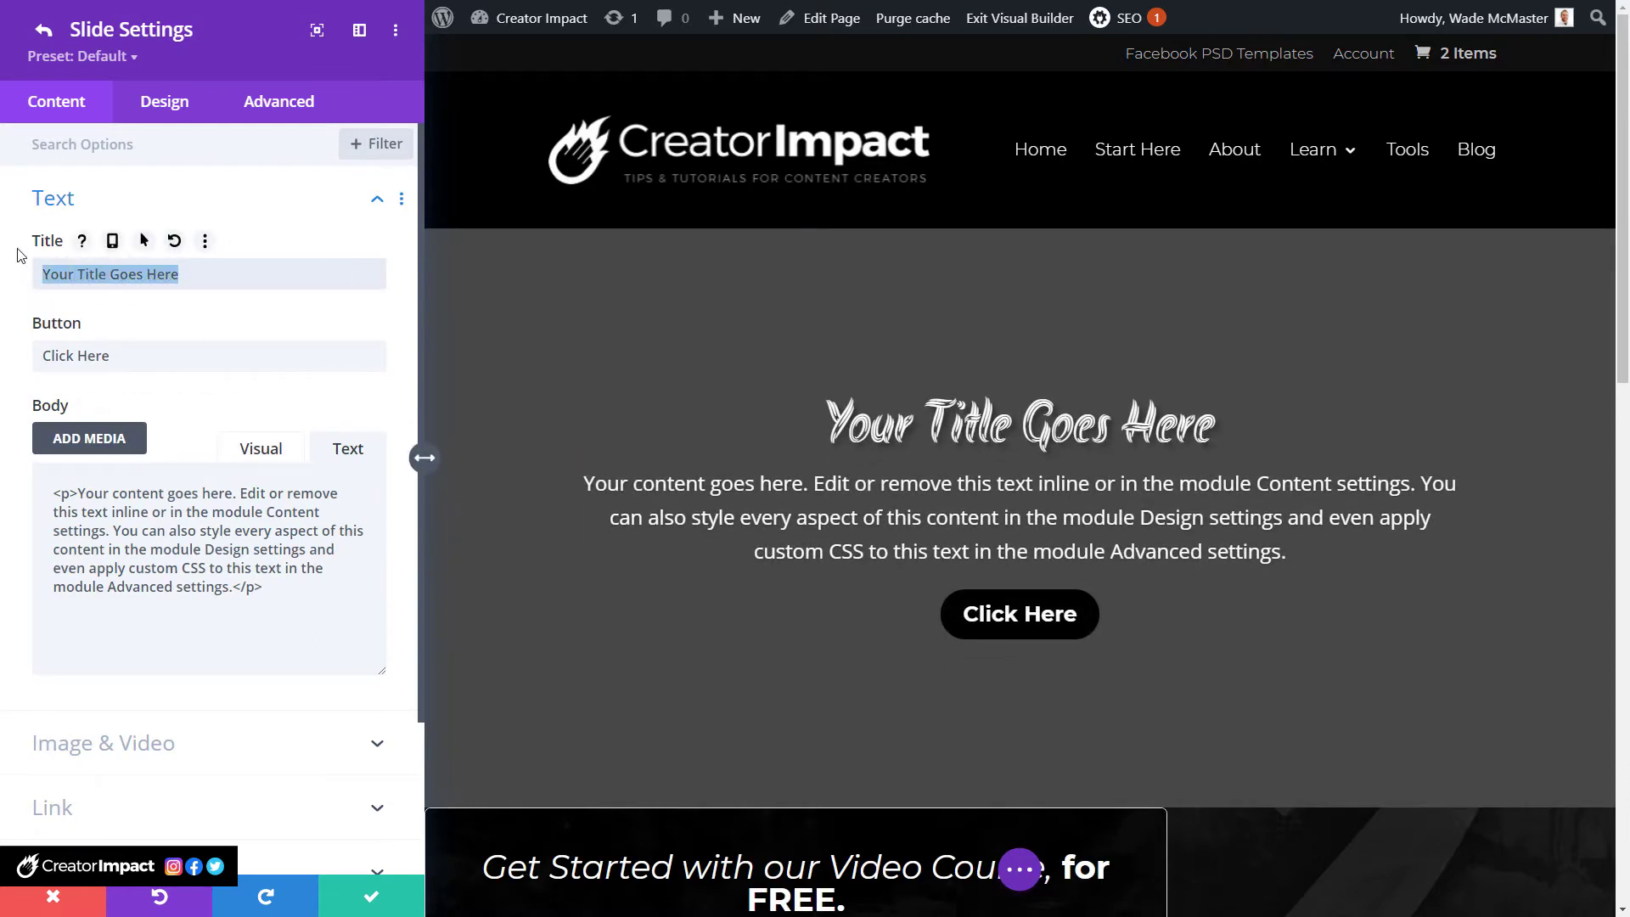
pyautogui.write('Slide O')
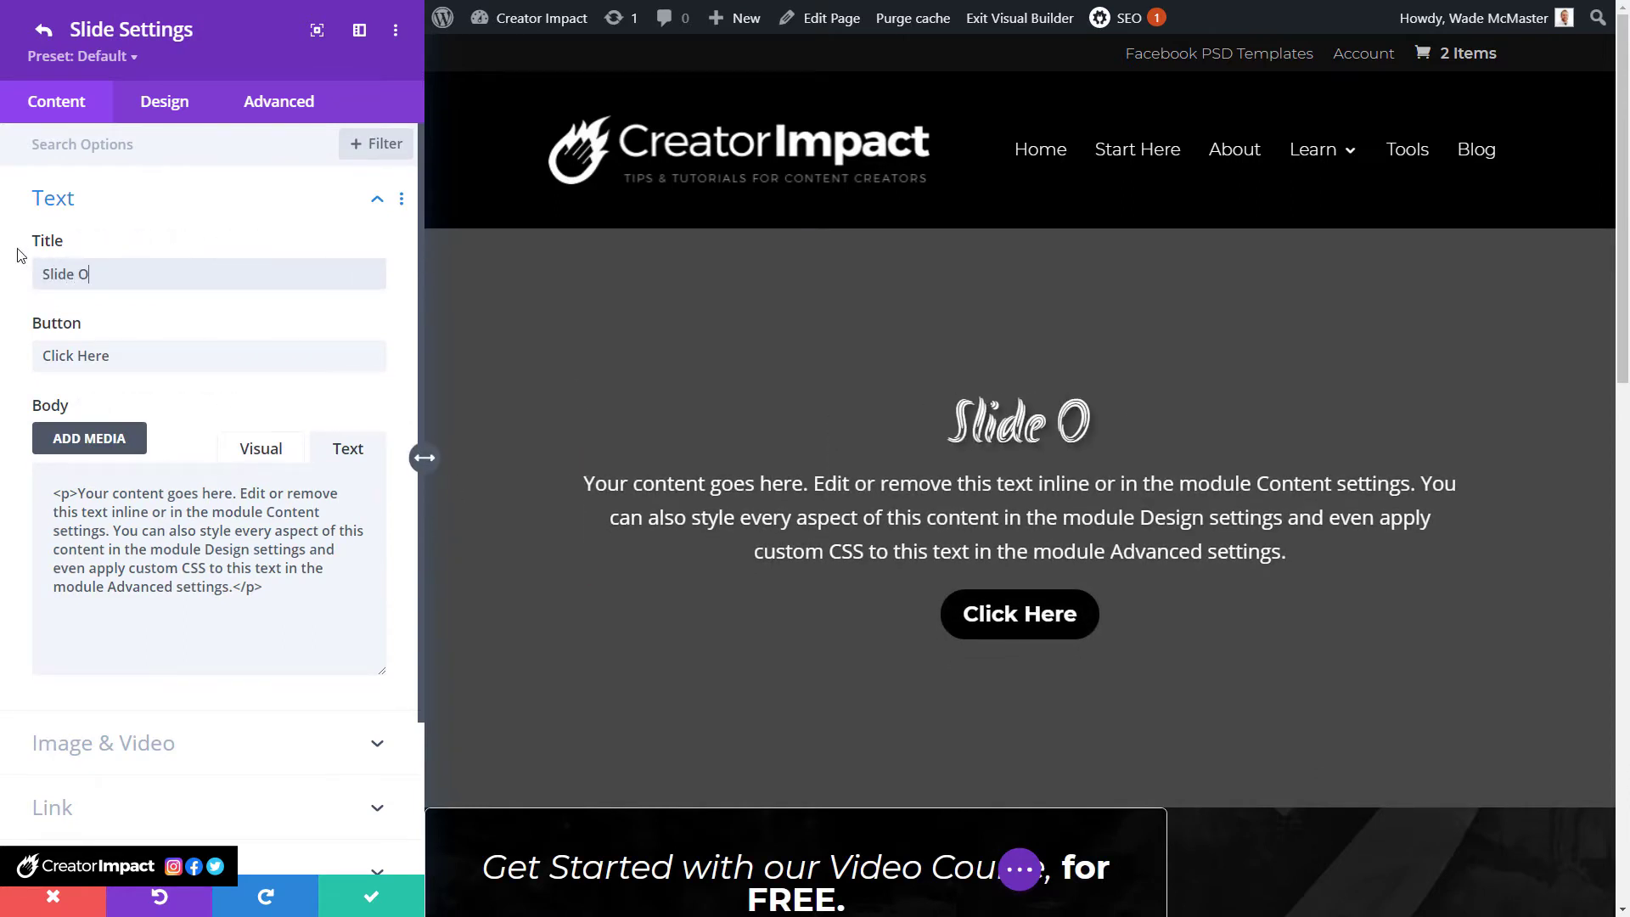
pyautogui.write('ne!')
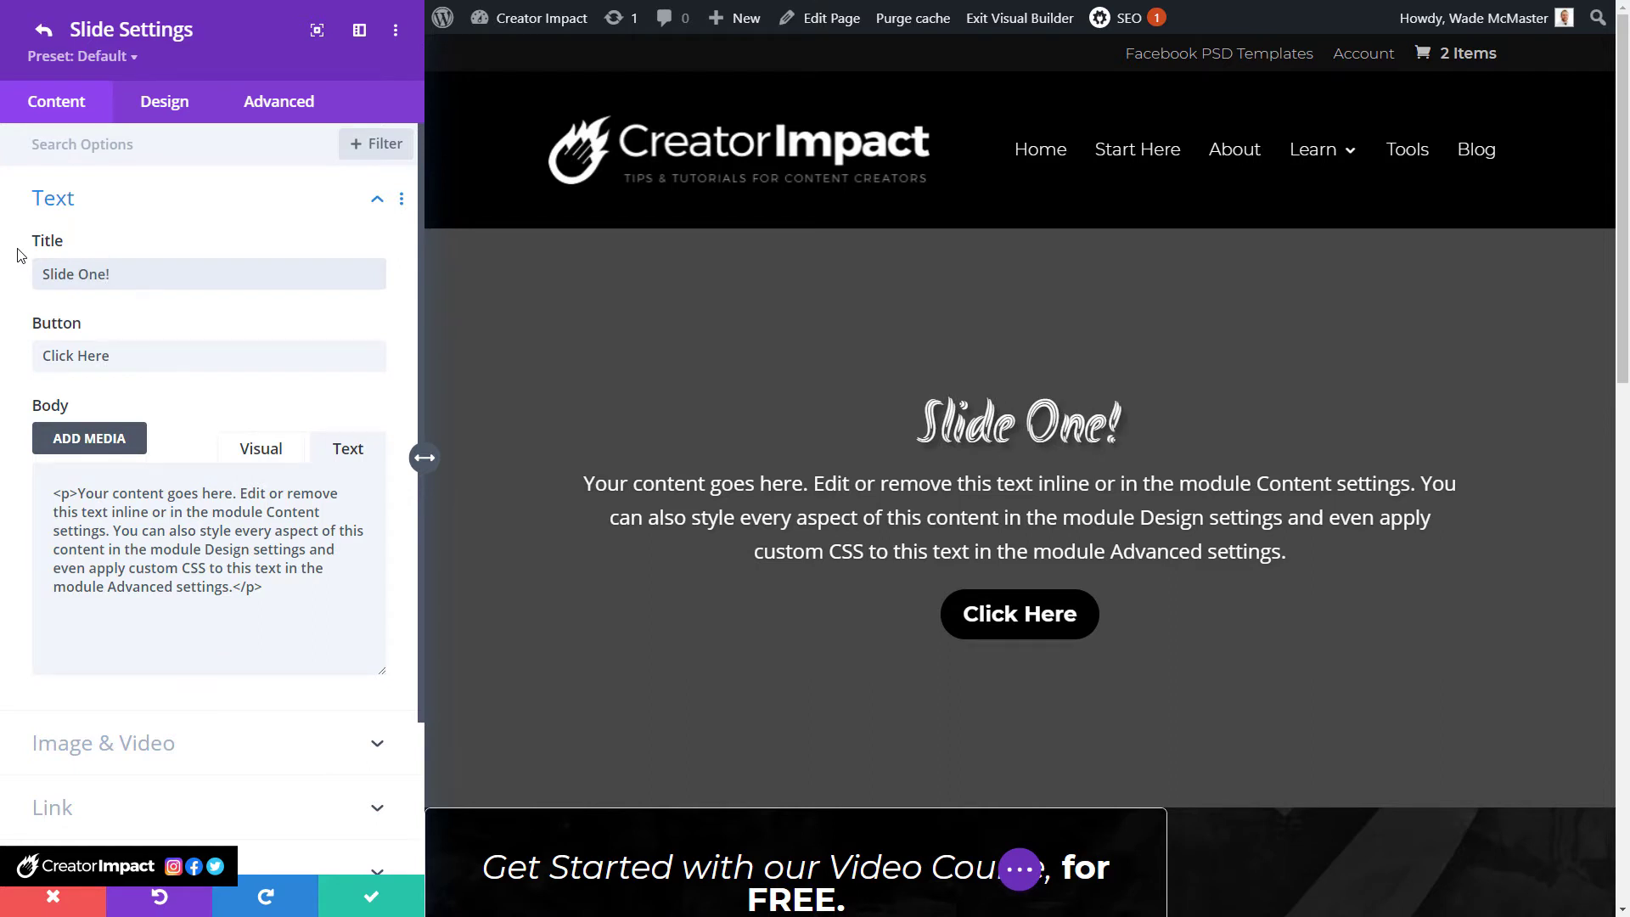
pyautogui.tripleClick(139, 357)
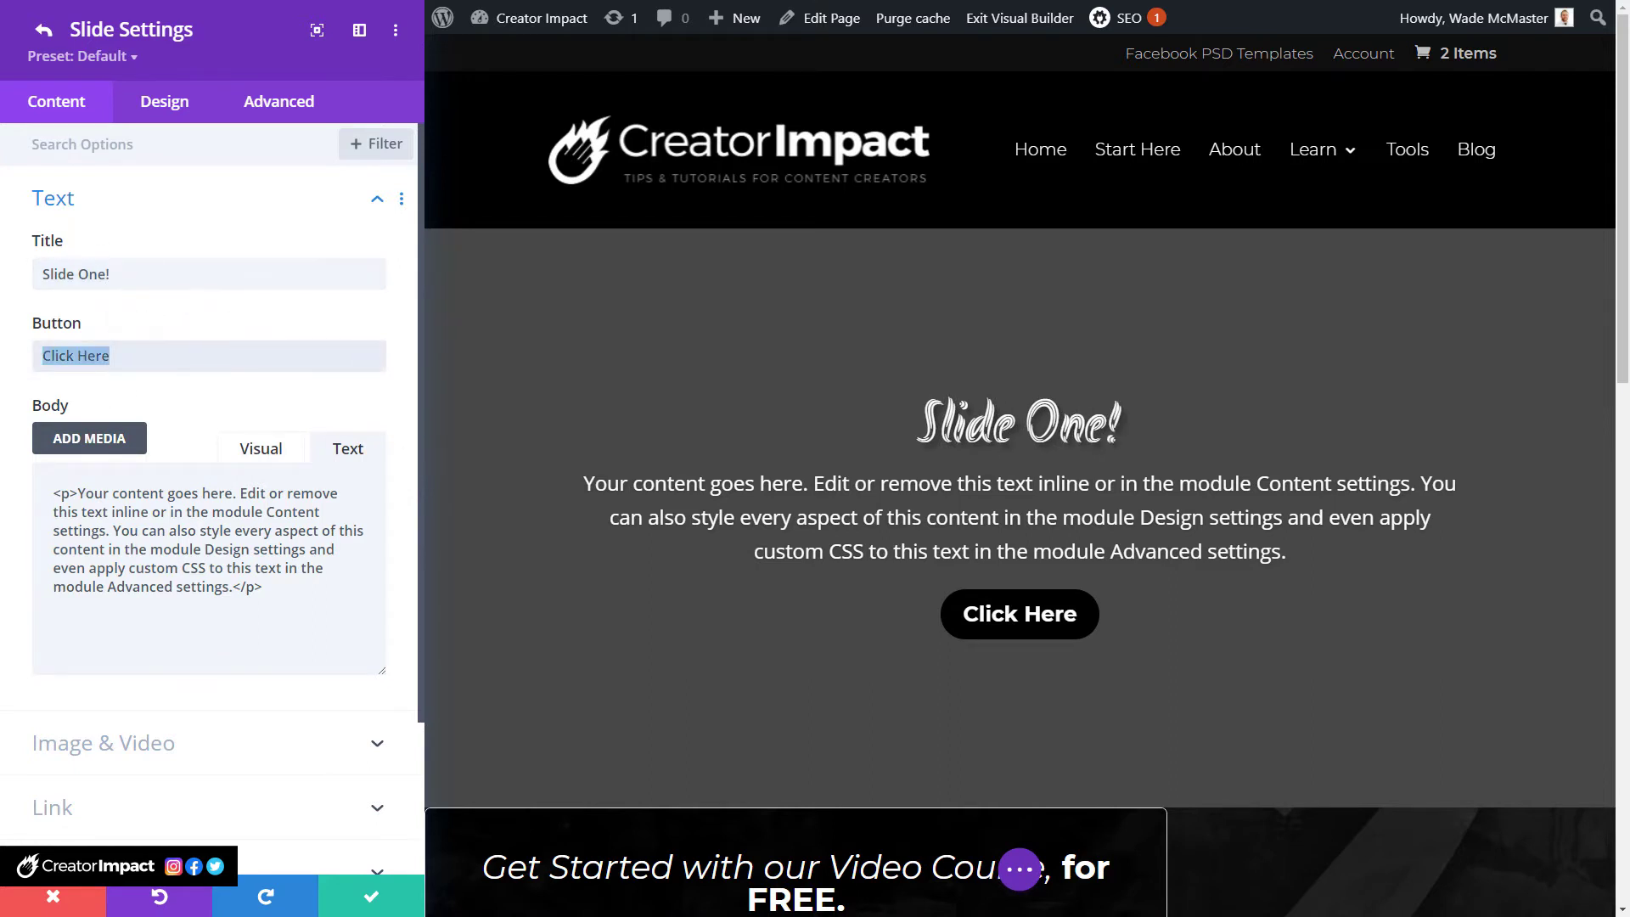
pyautogui.write('Shop Now')
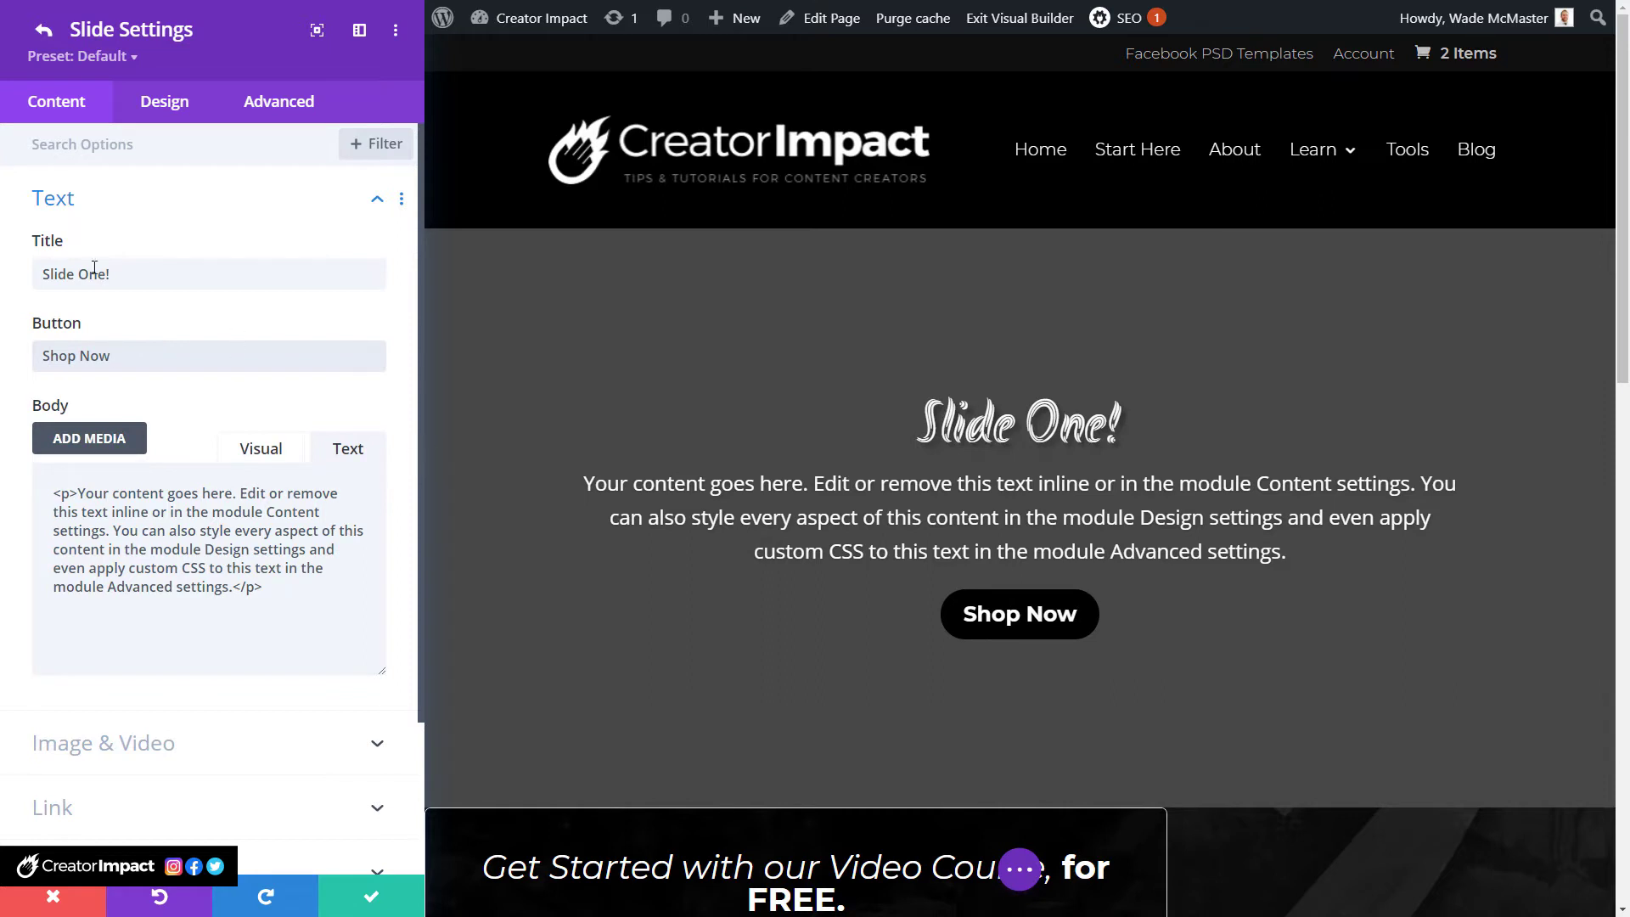
# Change the new slide's title to "Our awesome store!".
pyautogui.tripleClick(65, 274)
pyautogui.write('O')
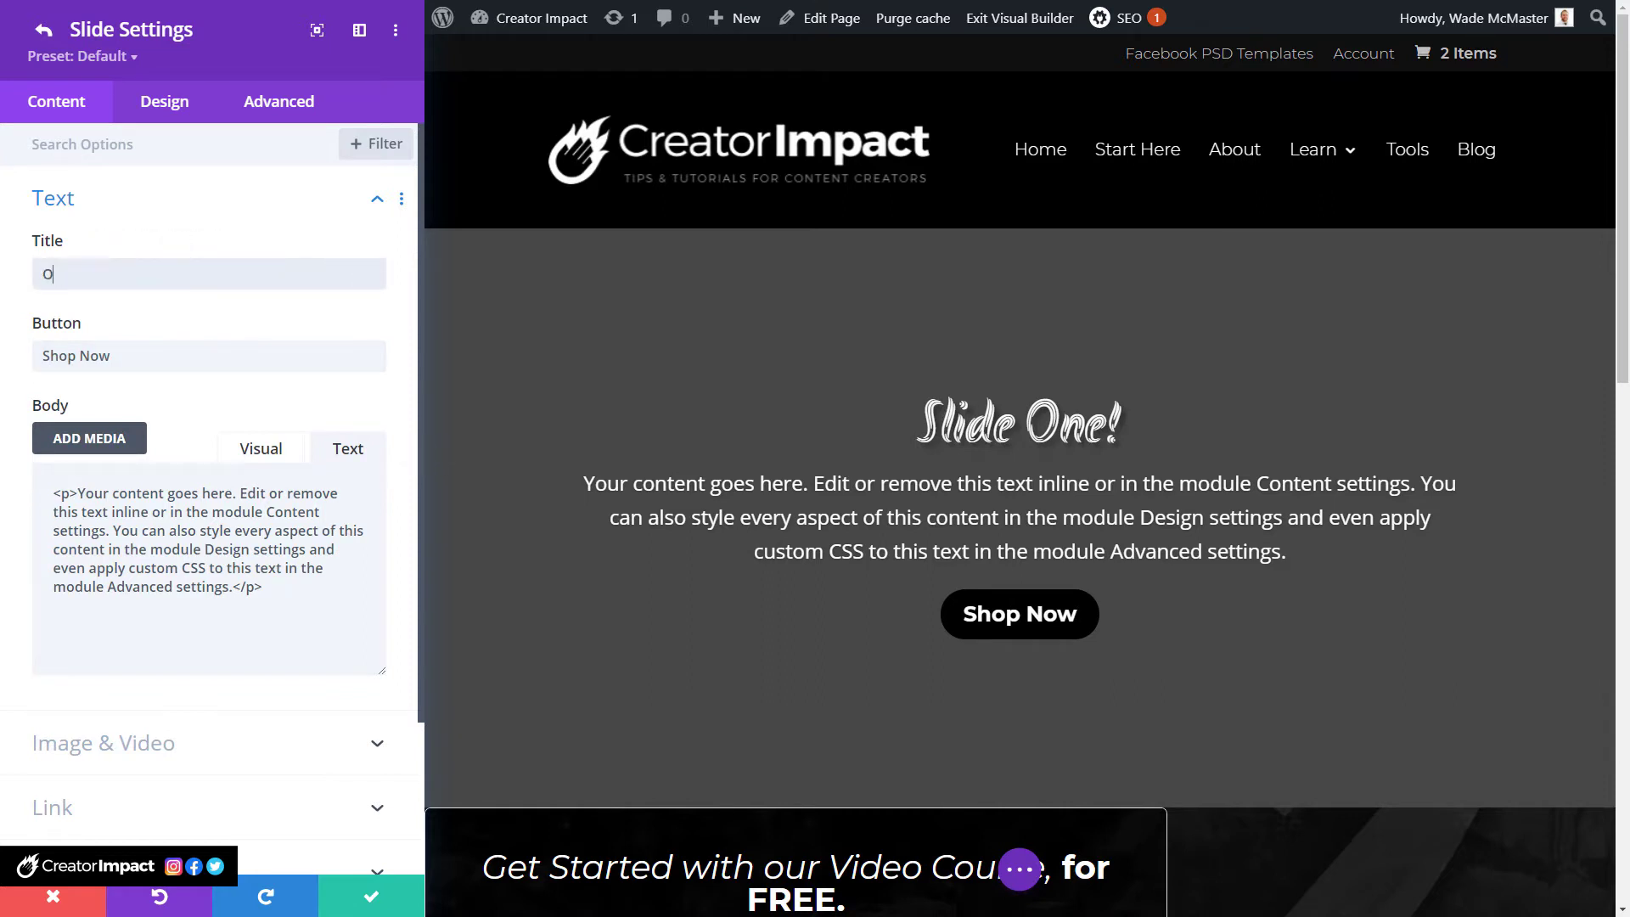
pyautogui.write('ur awesome store!')
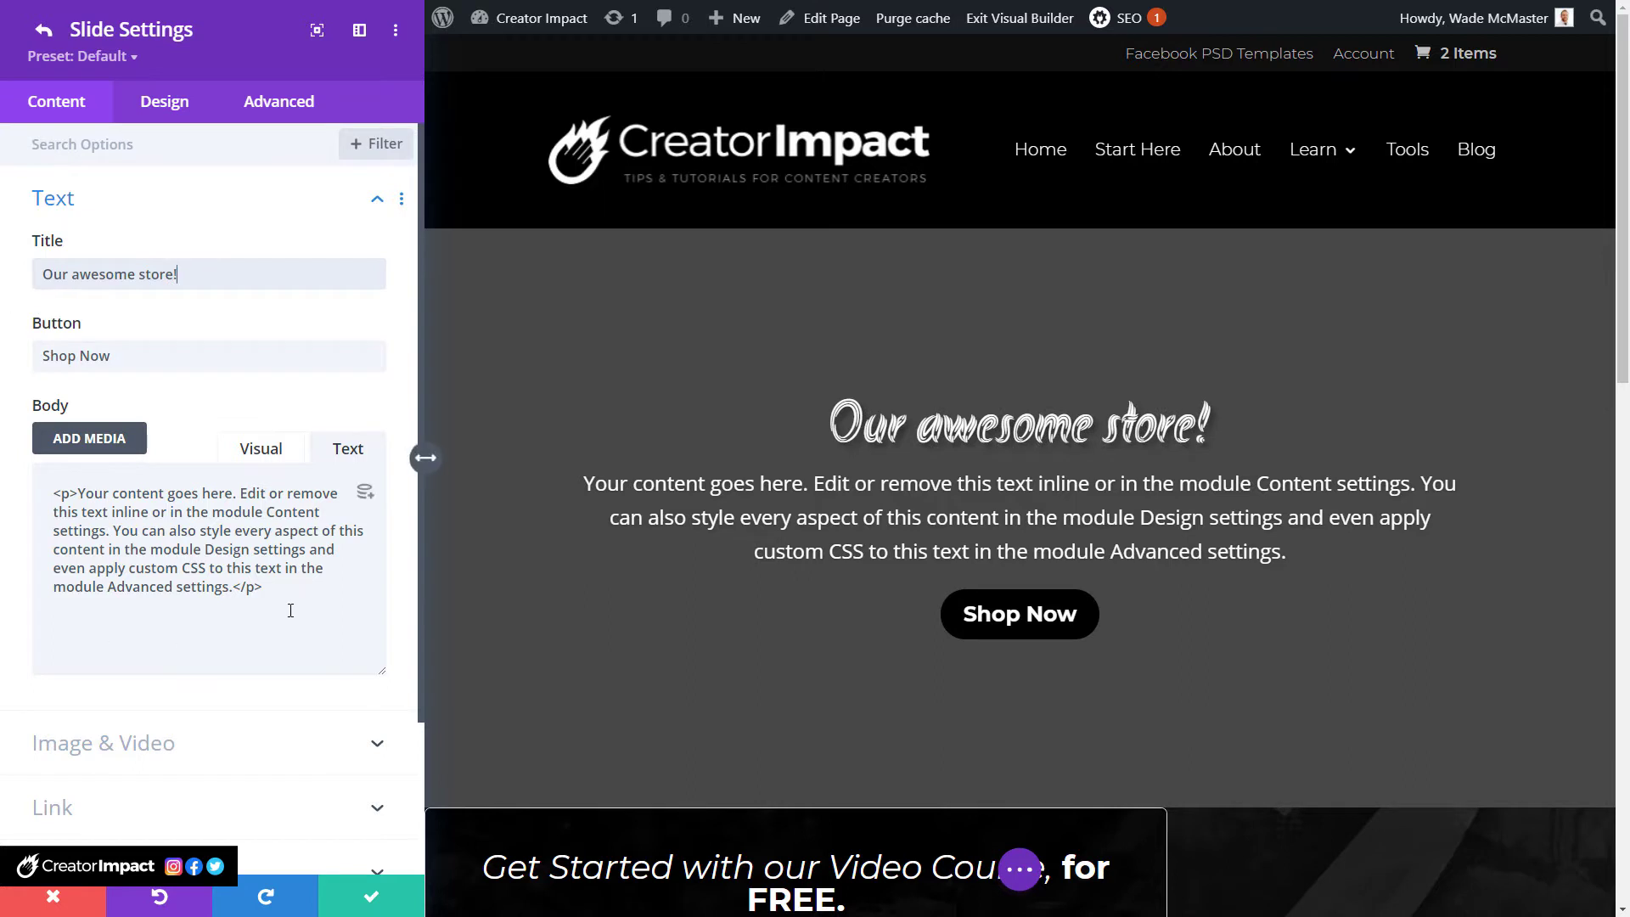
# Replace the slide's placeholder body text with "We stock only the best products for your needs!".
pyautogui.moveTo(291, 610); pyautogui.dragTo(48, 487)
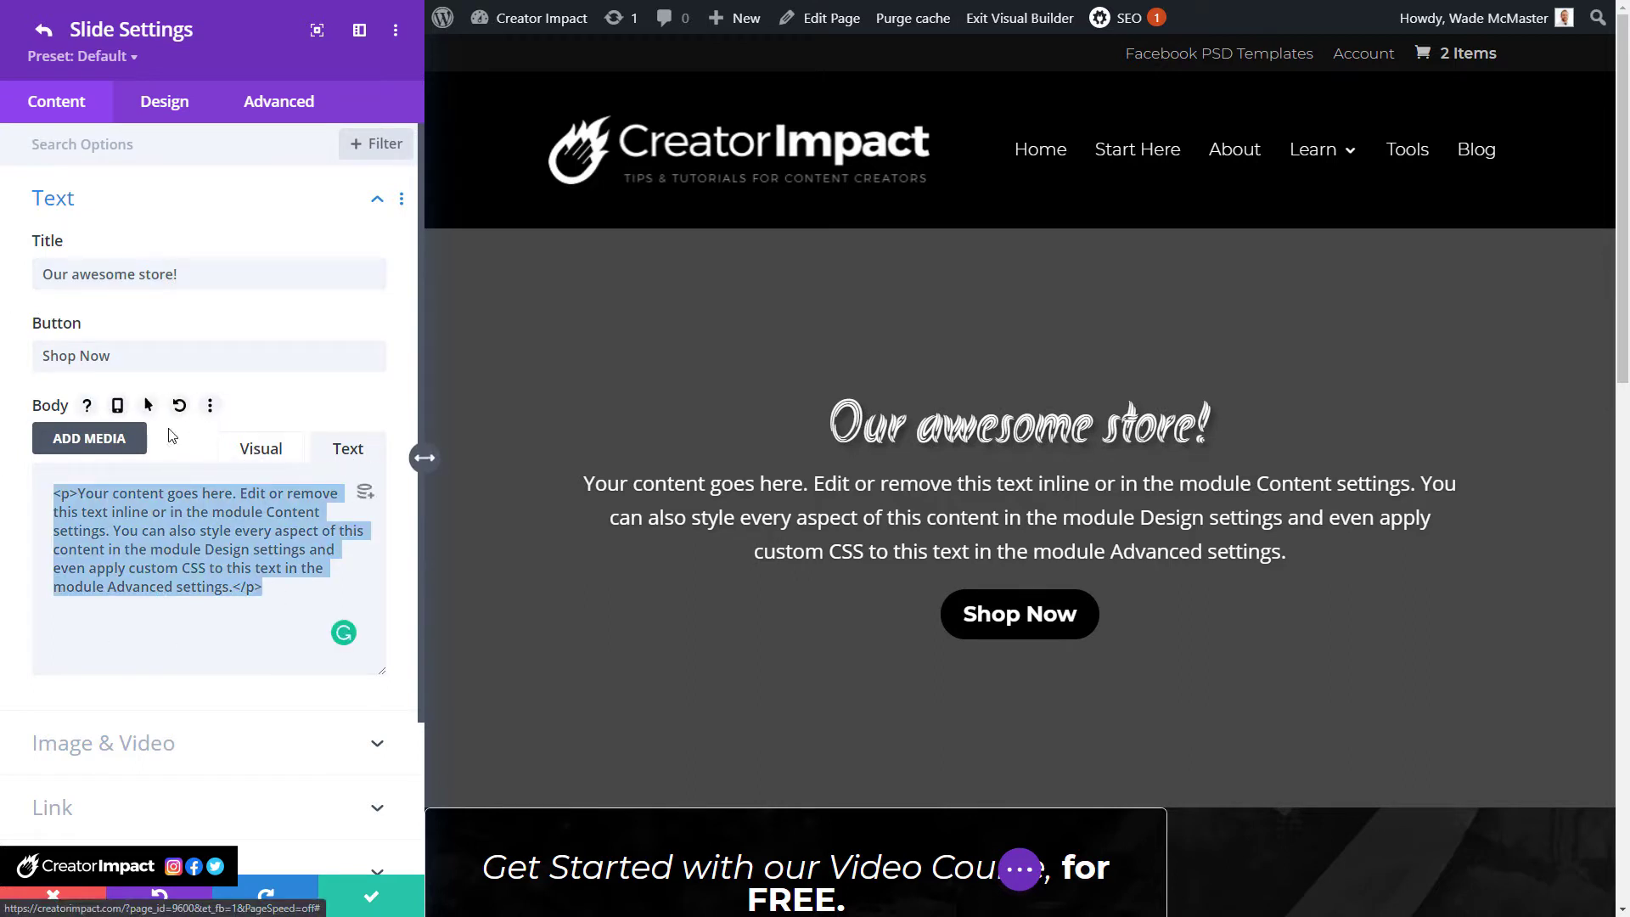
pyautogui.click(83, 512)
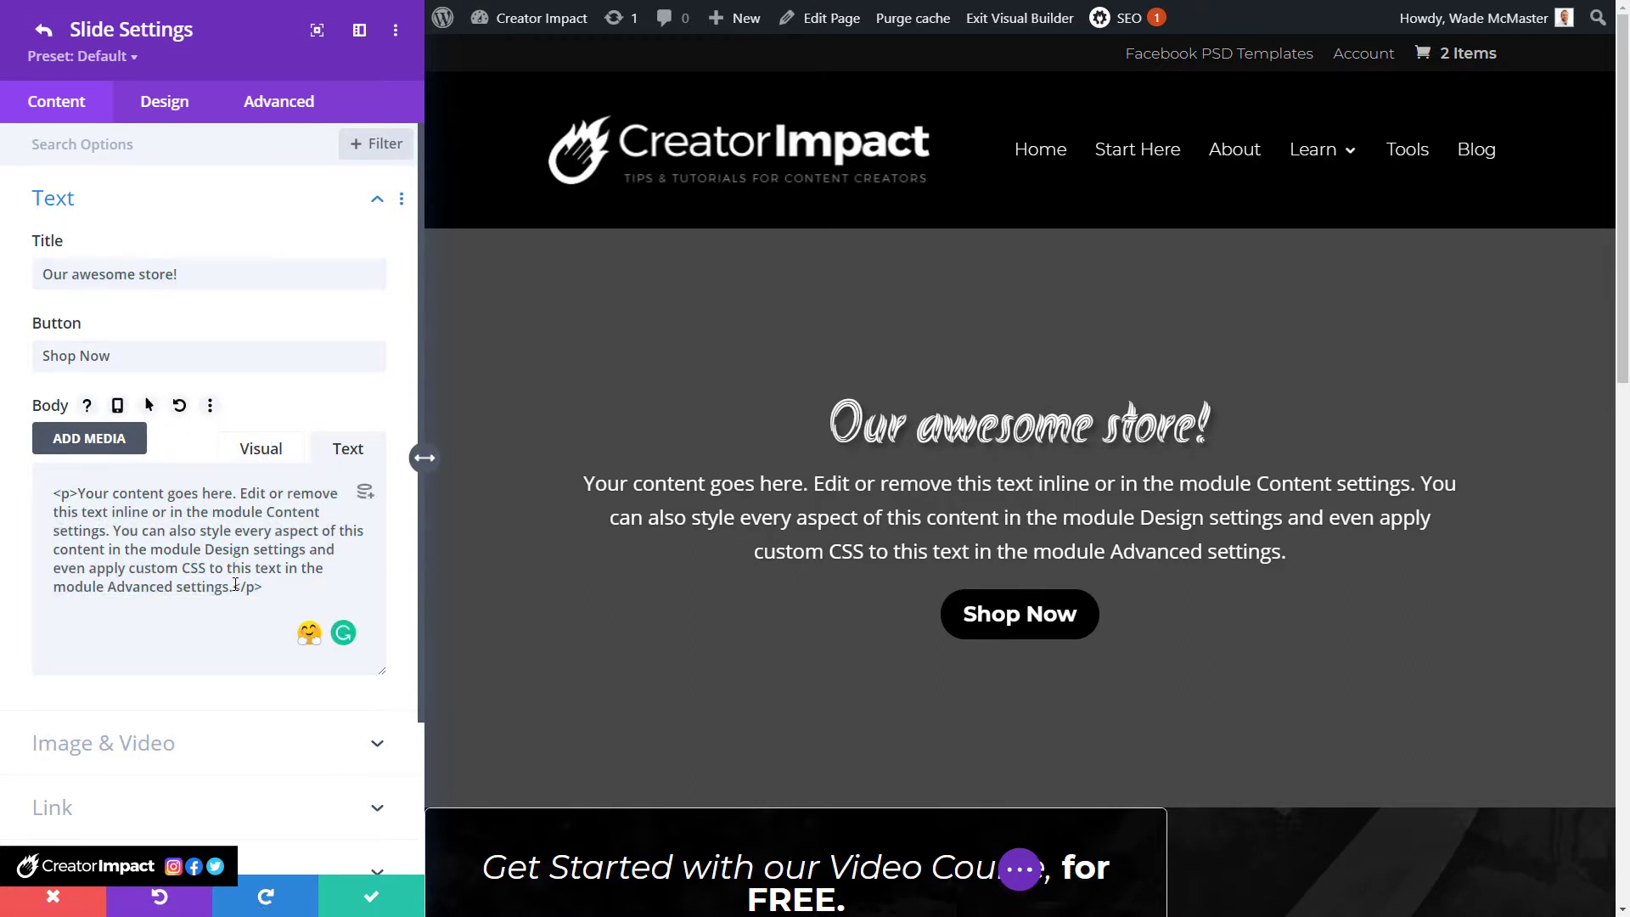
pyautogui.click(266, 452)
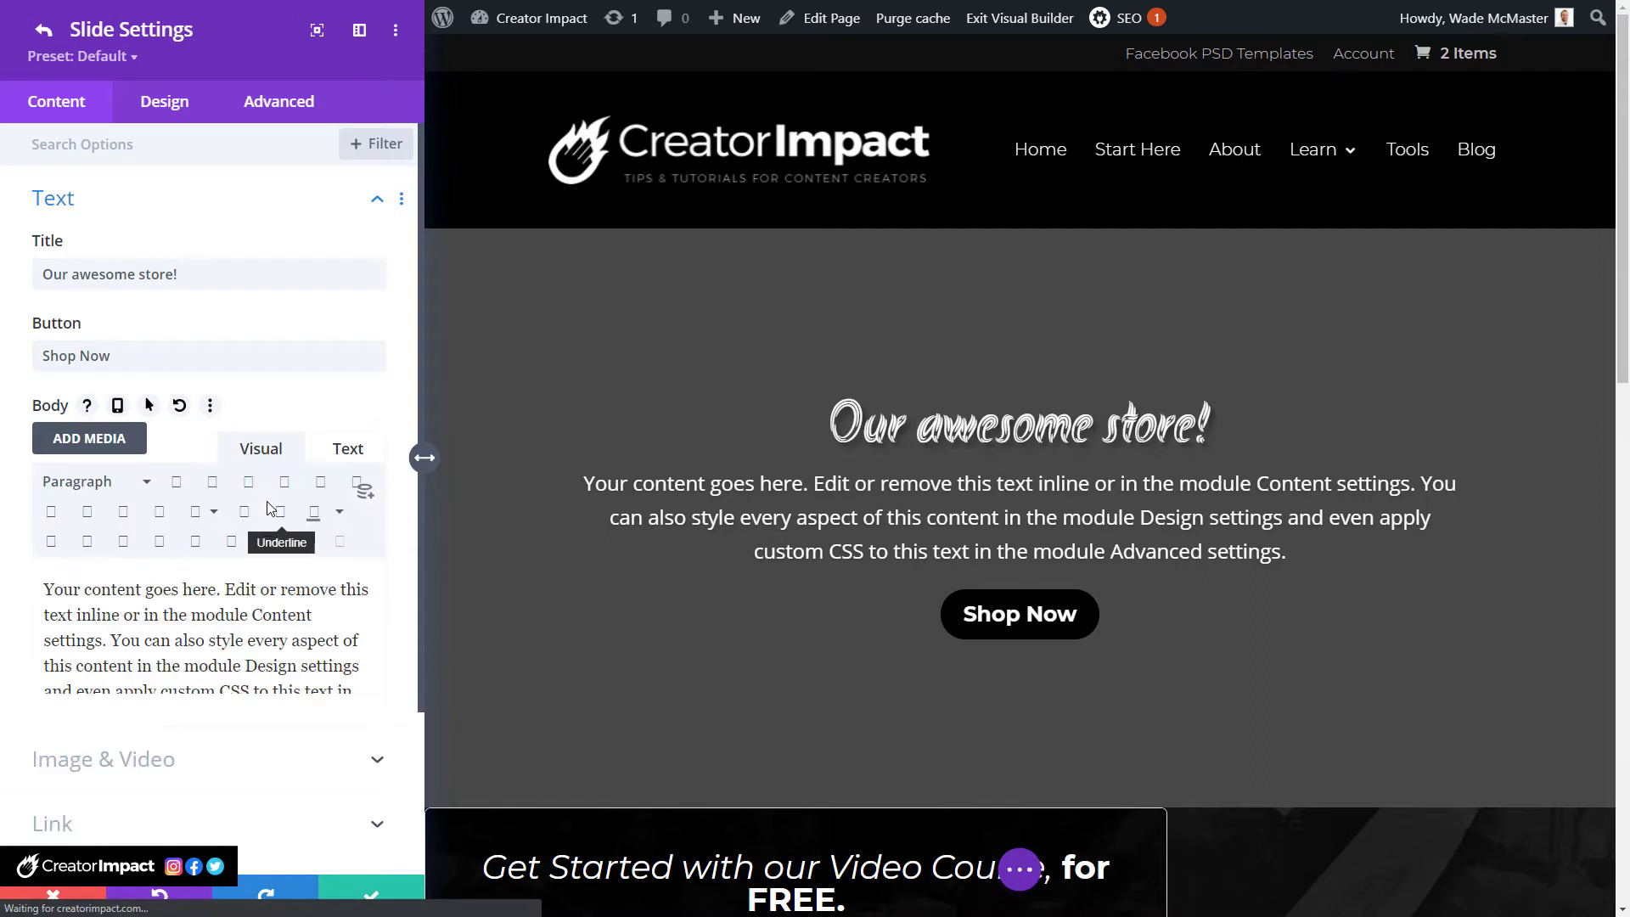
pyautogui.moveTo(294, 715); pyautogui.dragTo(39, 574)
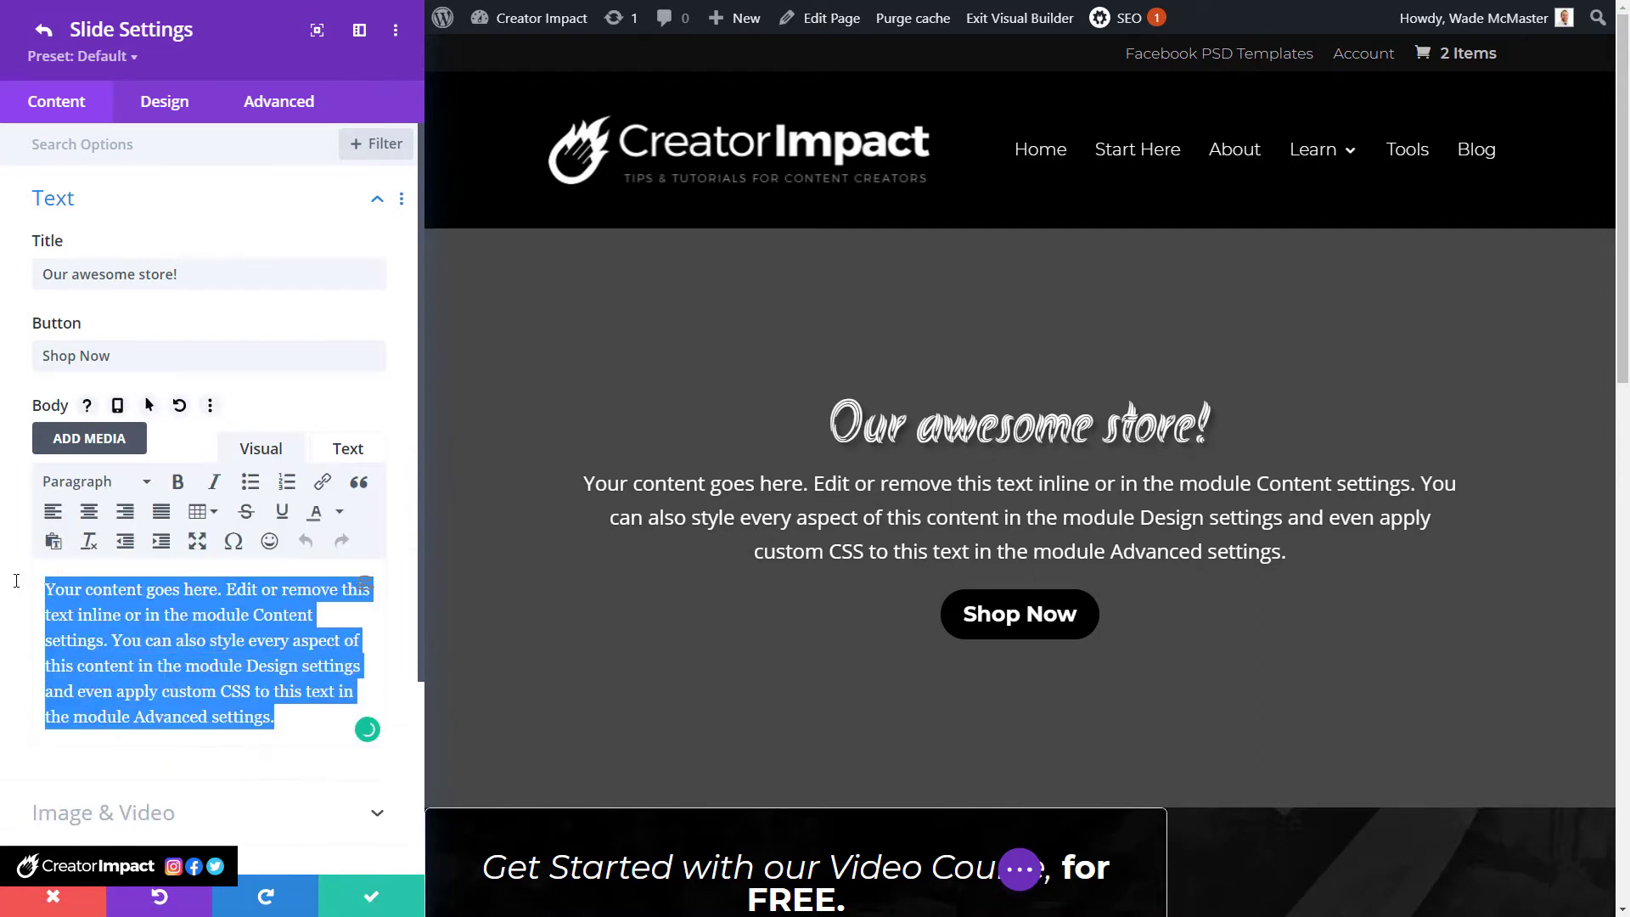
pyautogui.write('We stock ')
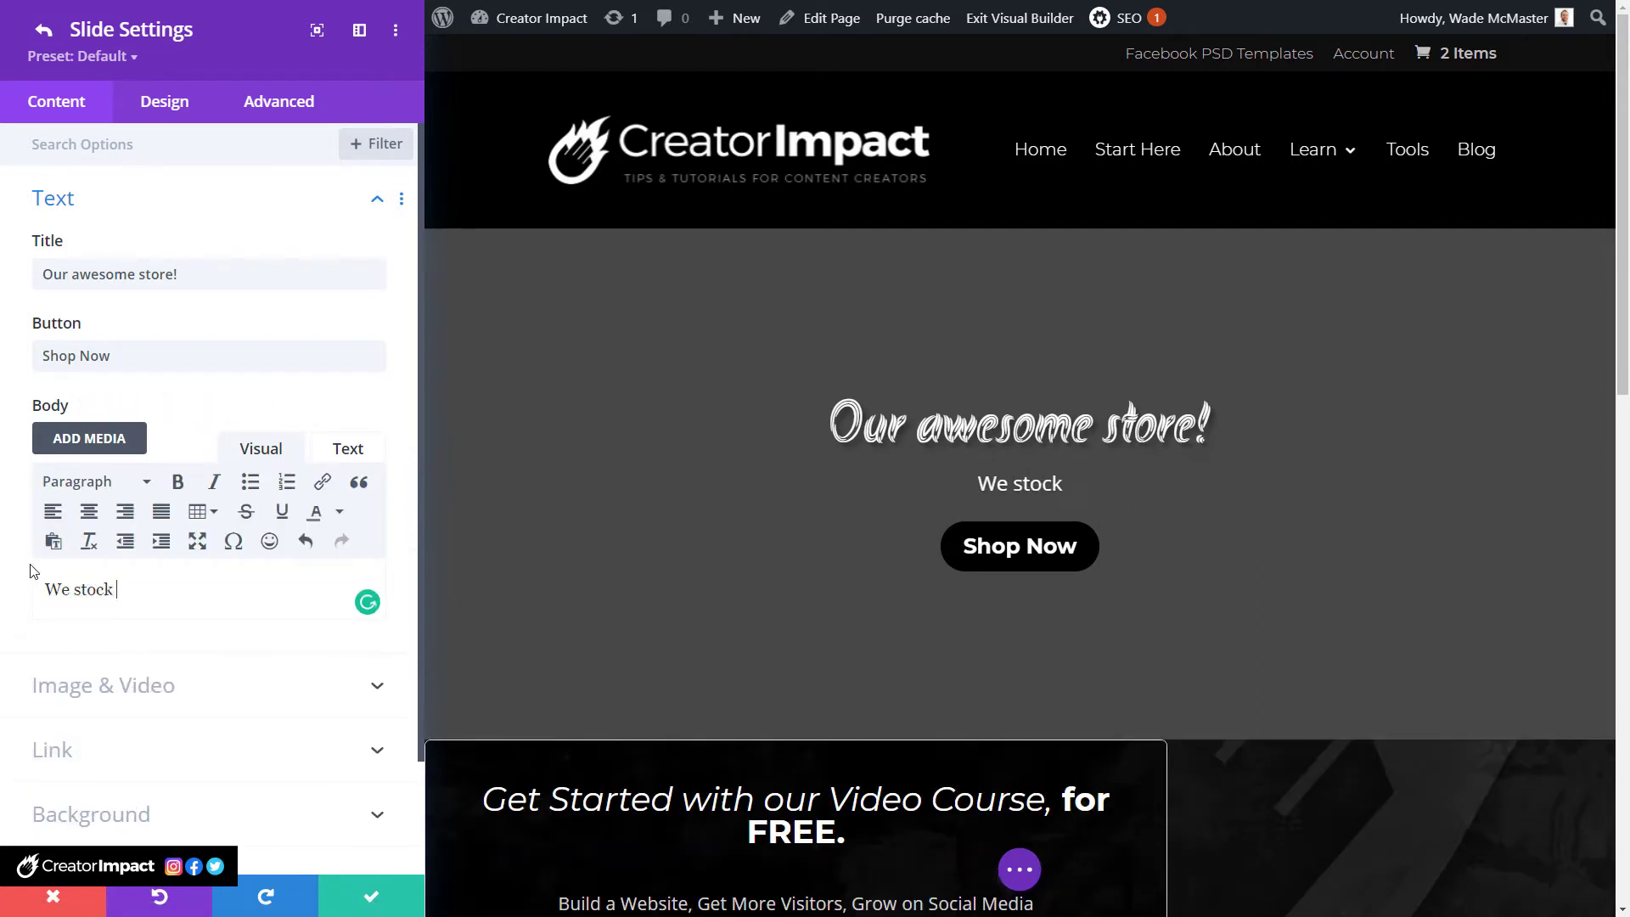
pyautogui.write('only the be')
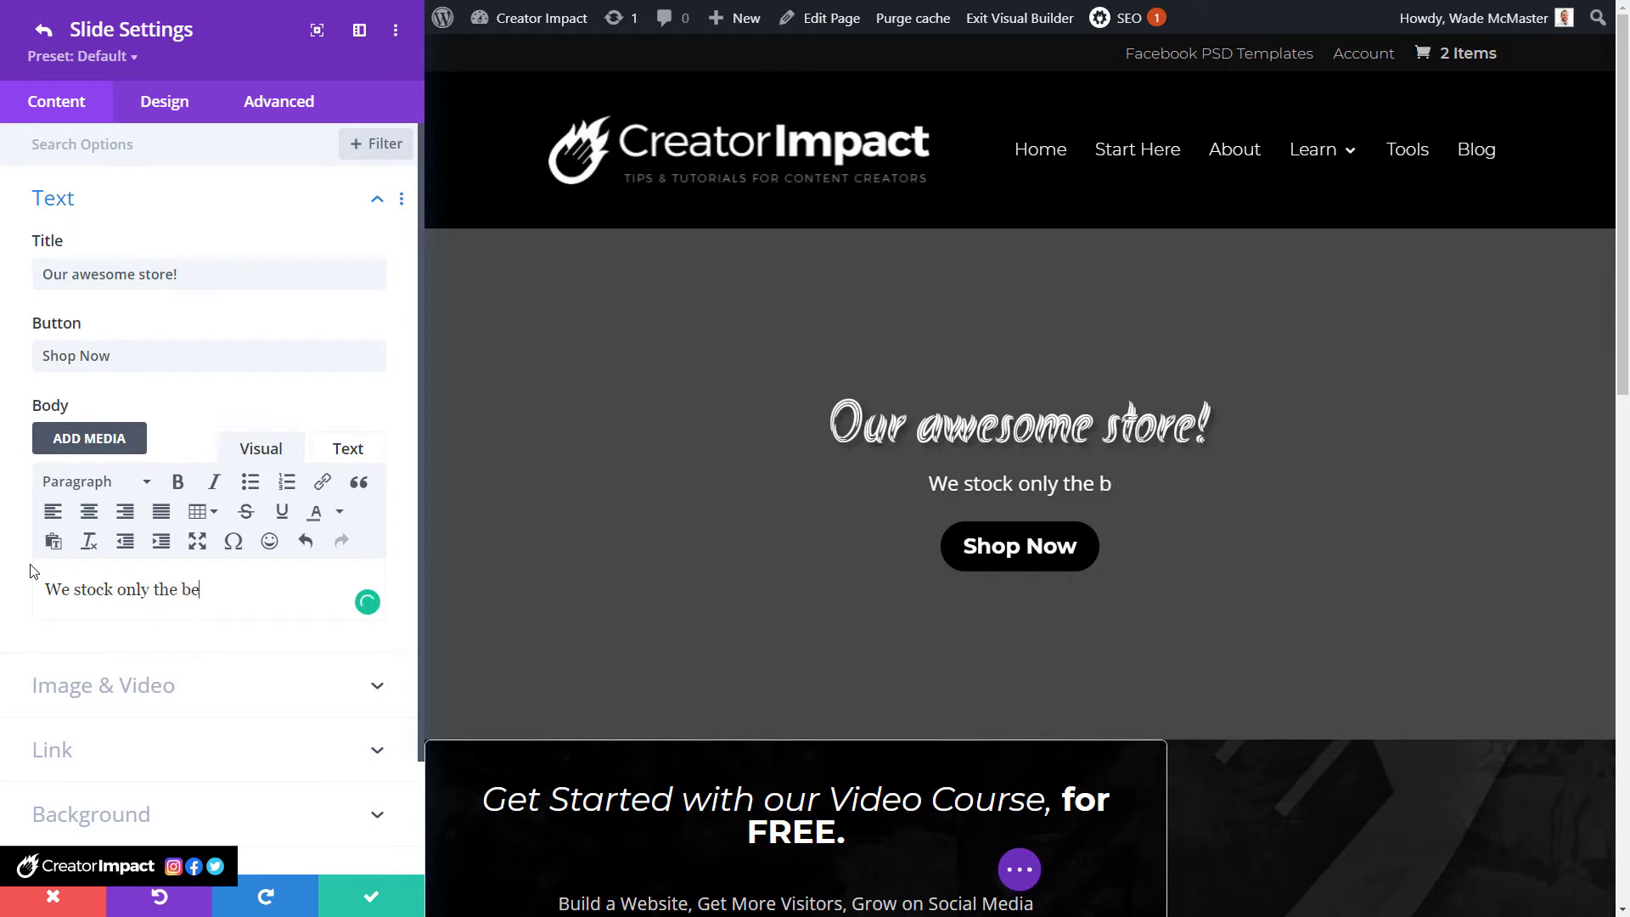
pyautogui.write('st products for ')
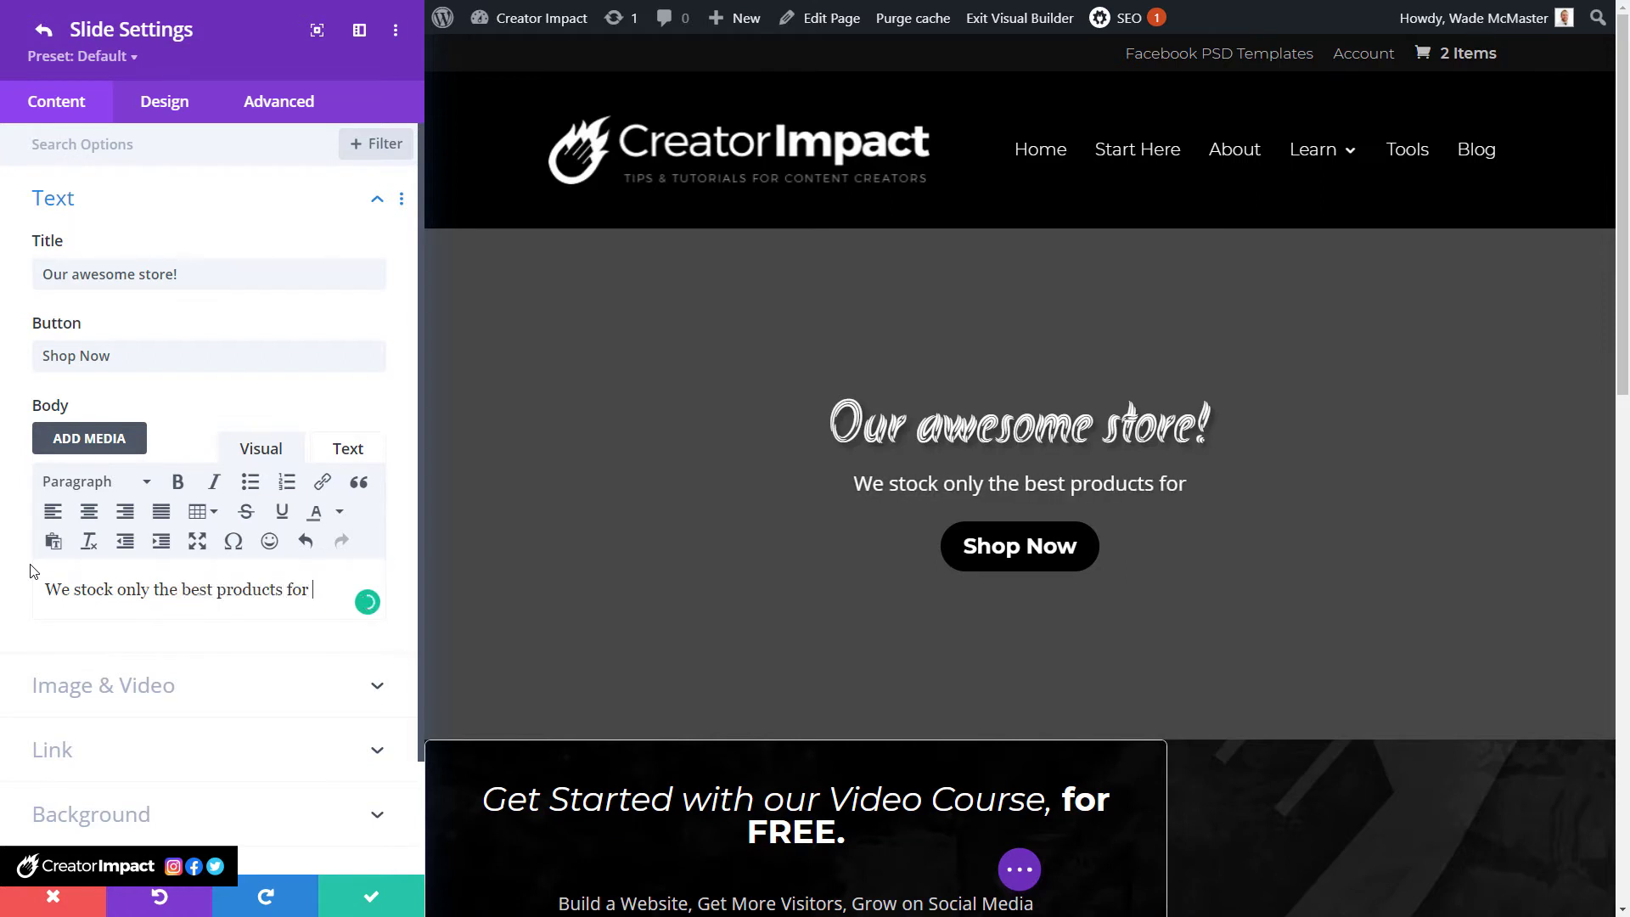
pyautogui.write('your needs!')
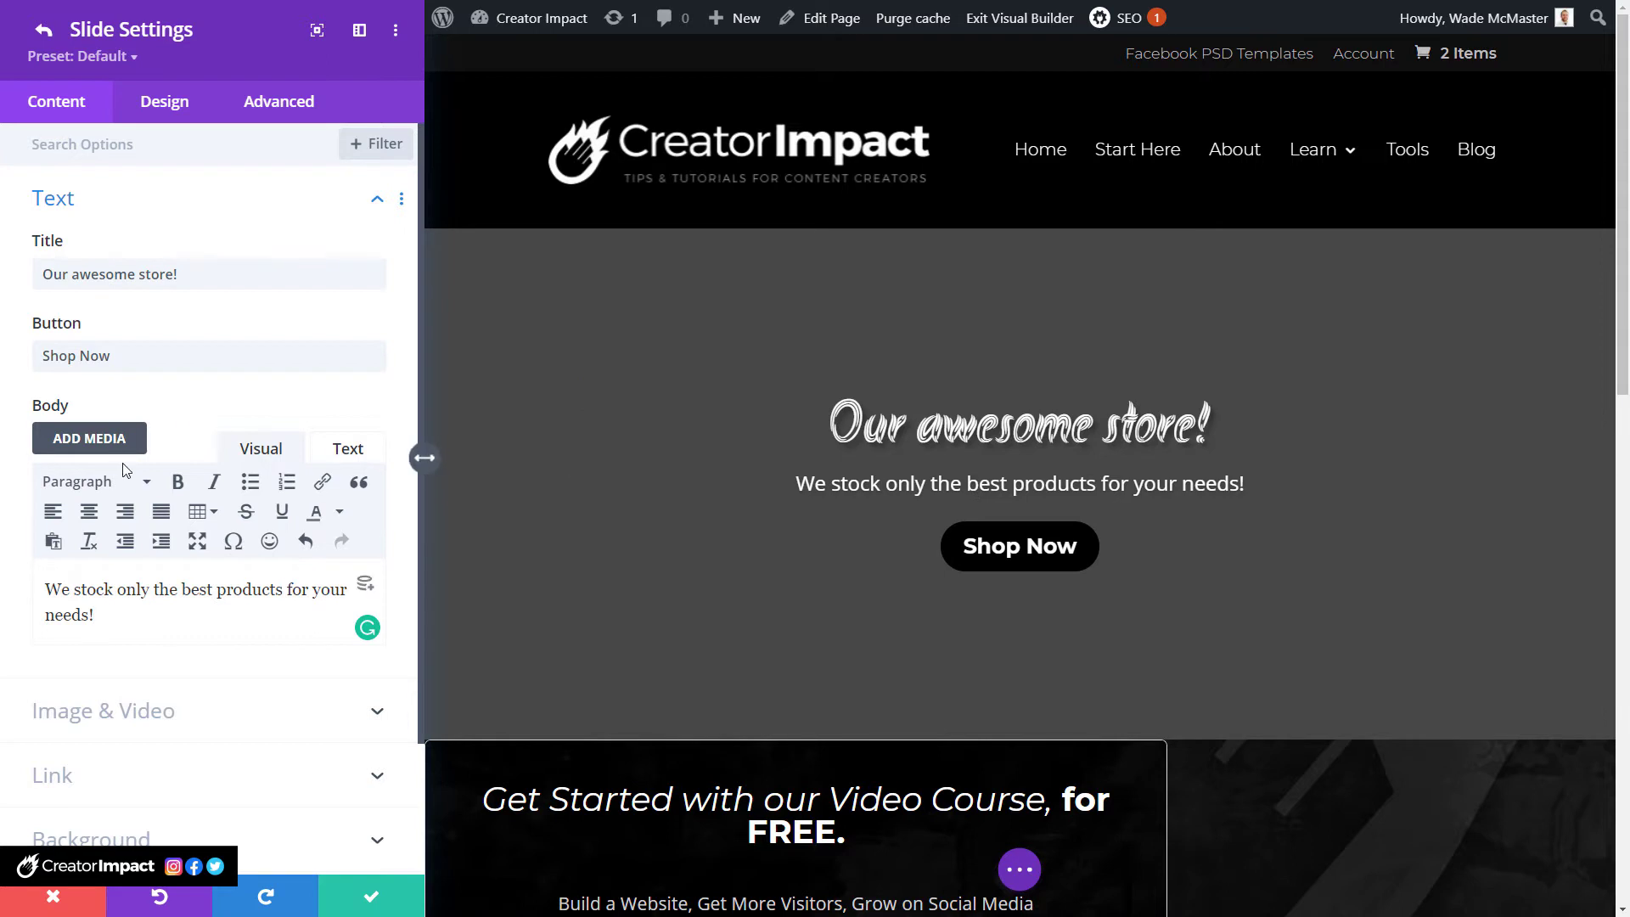
# Try the dark template collage from the media library as the slide's image and remove it again.
pyautogui.scroll(-1, 128, 476)
pyautogui.click(150, 637)
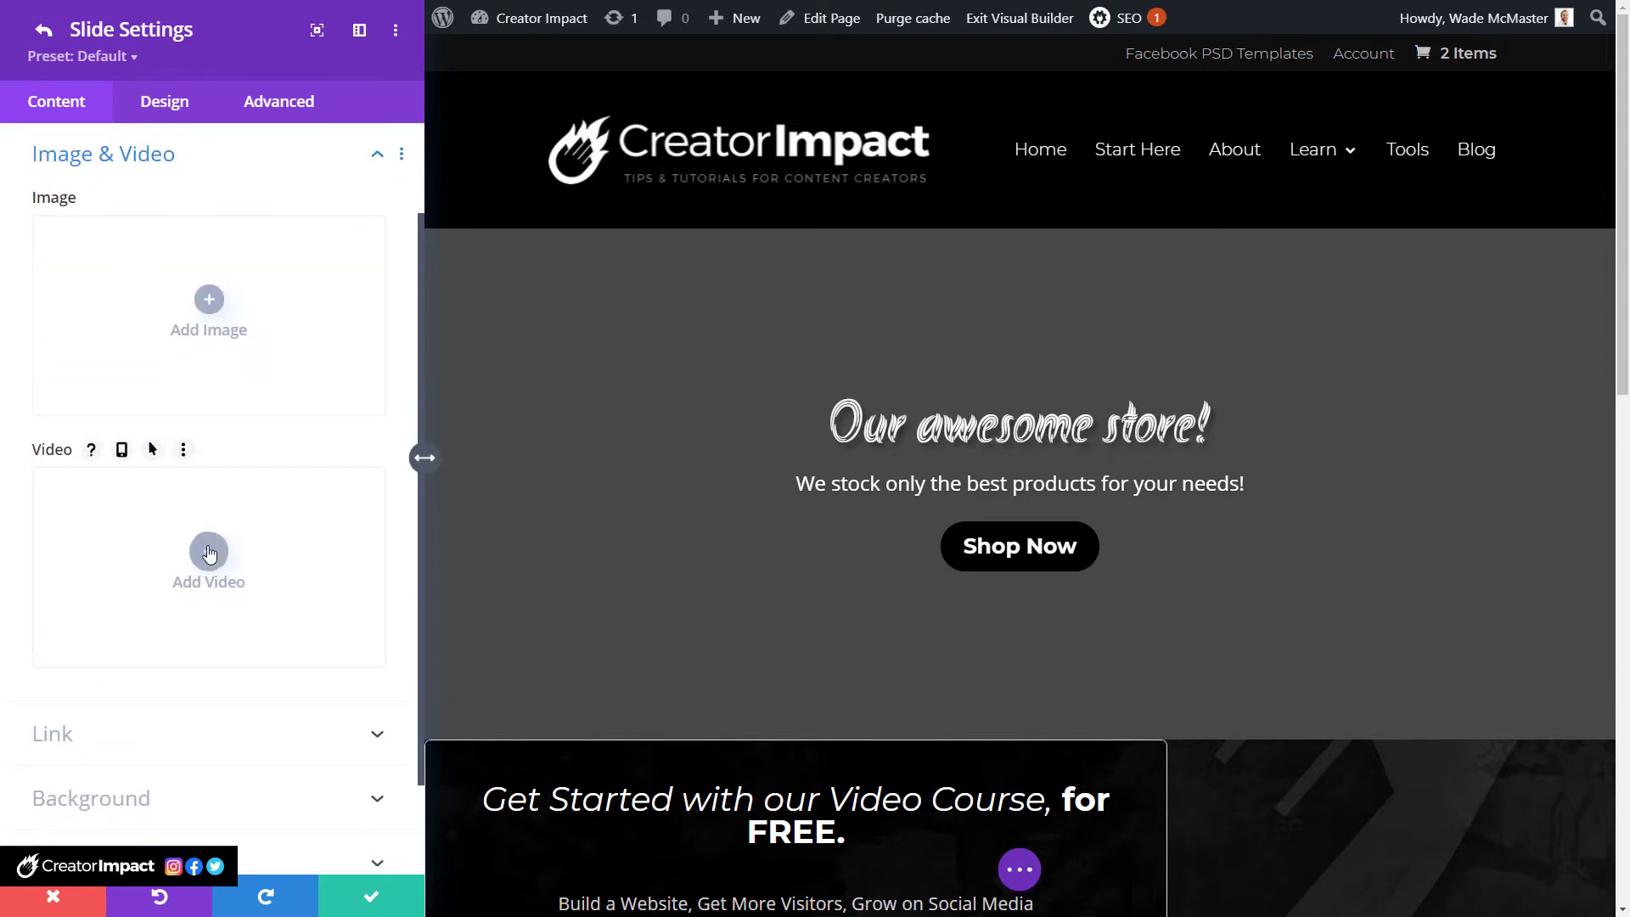
pyautogui.click(209, 301)
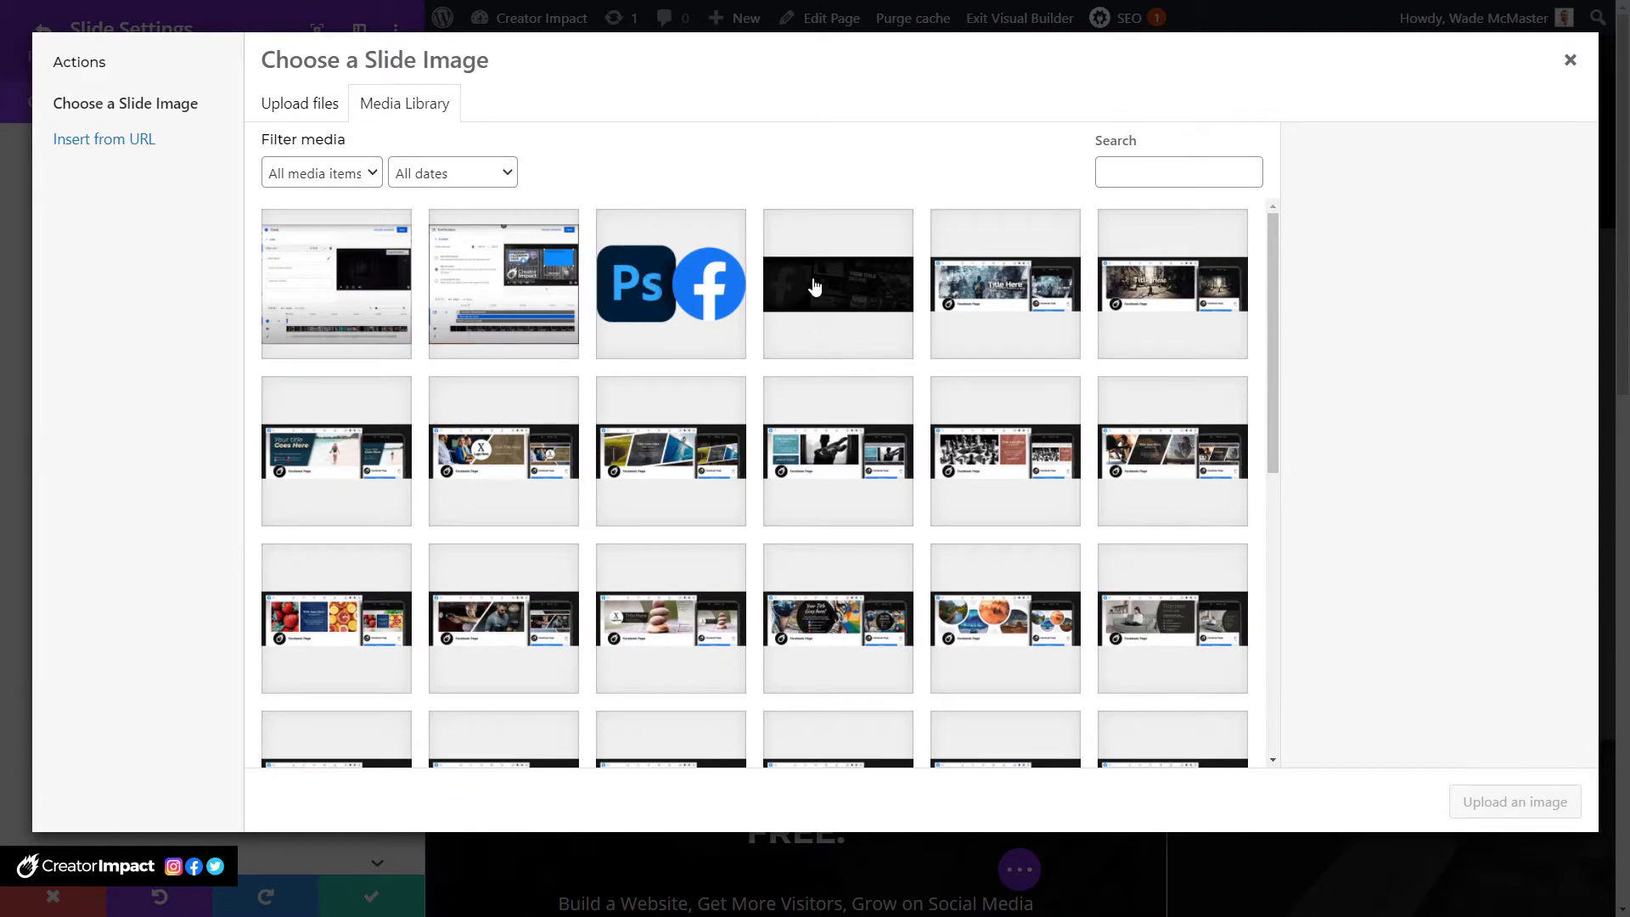
pyautogui.click(814, 287)
pyautogui.click(1533, 789)
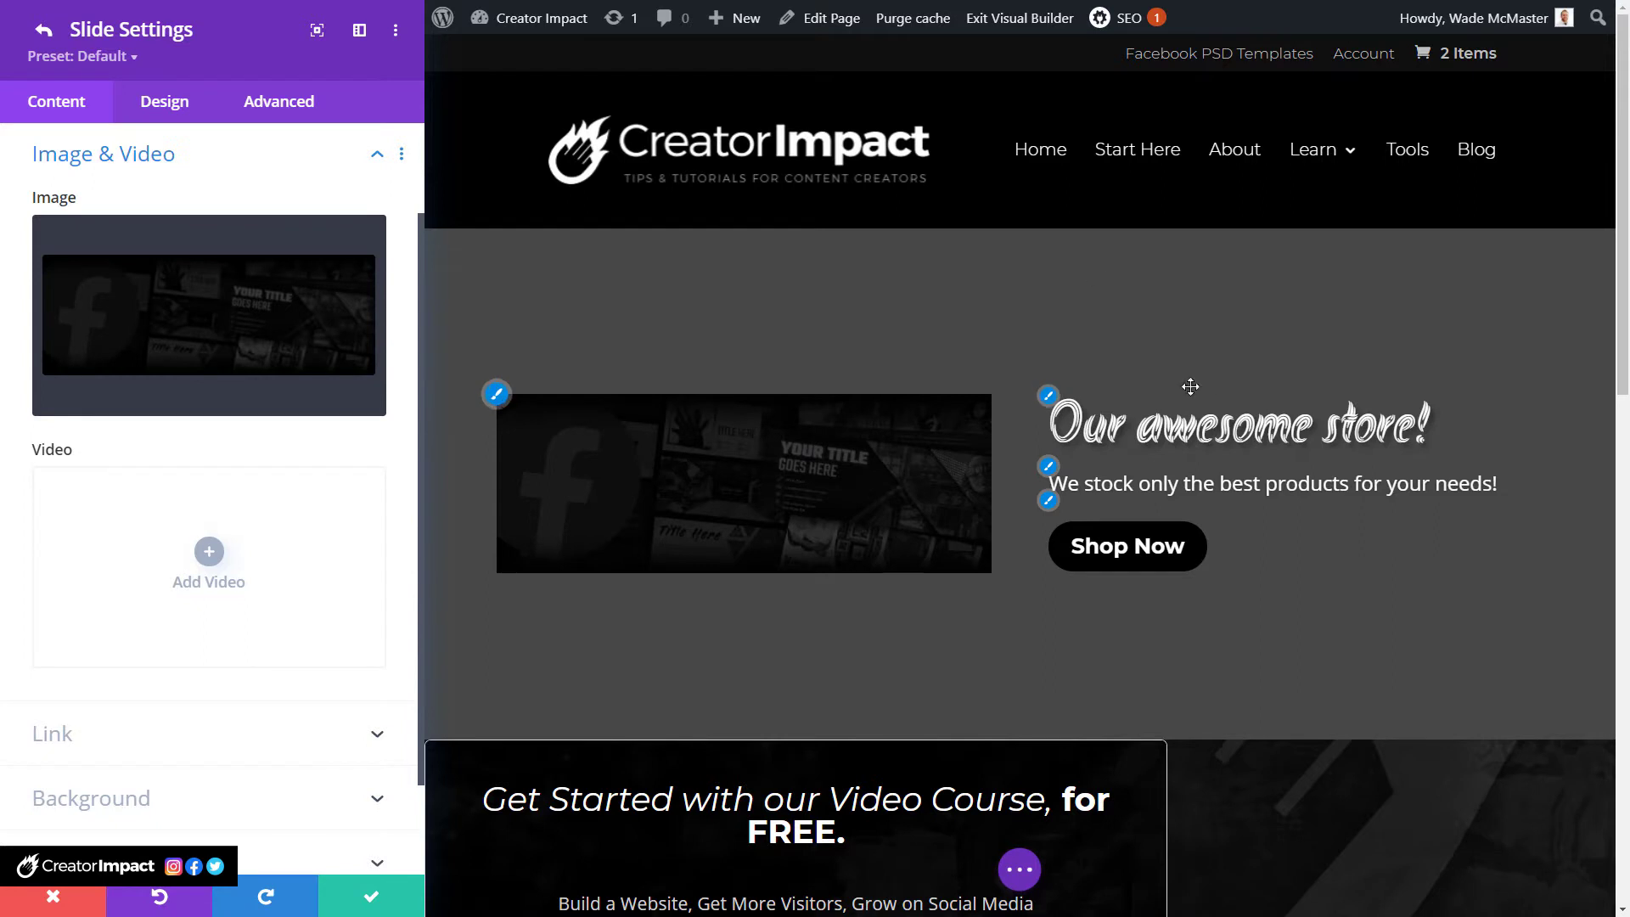
pyautogui.moveTo(193, 251)
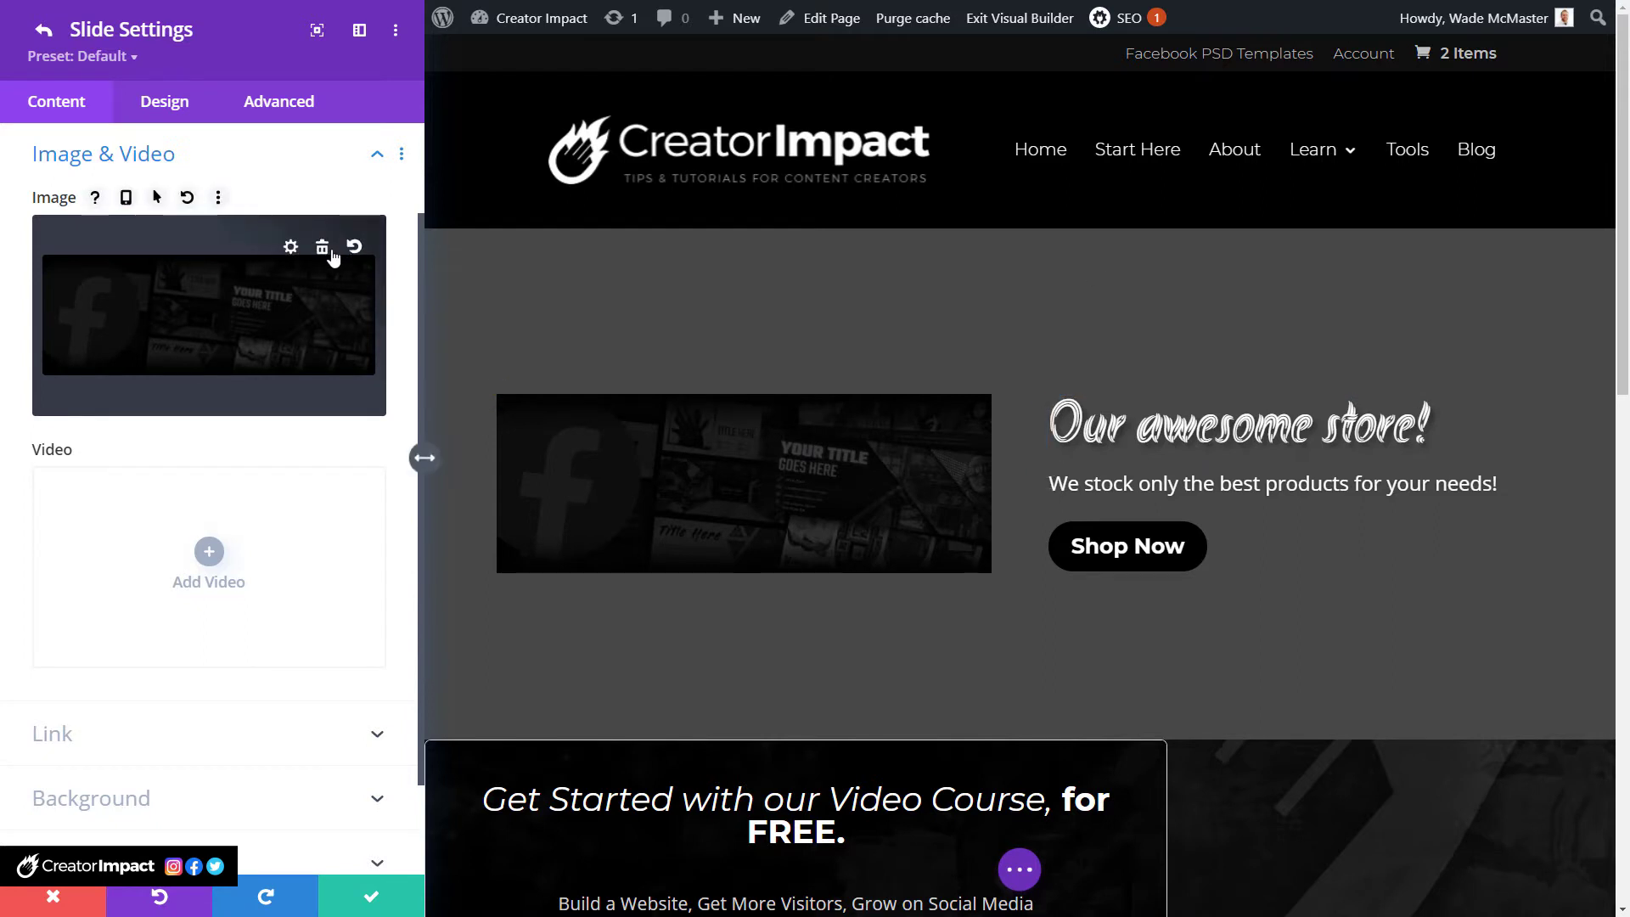
pyautogui.click(354, 249)
# Set icons.png from the media library as the slide's image.
pyautogui.click(205, 301)
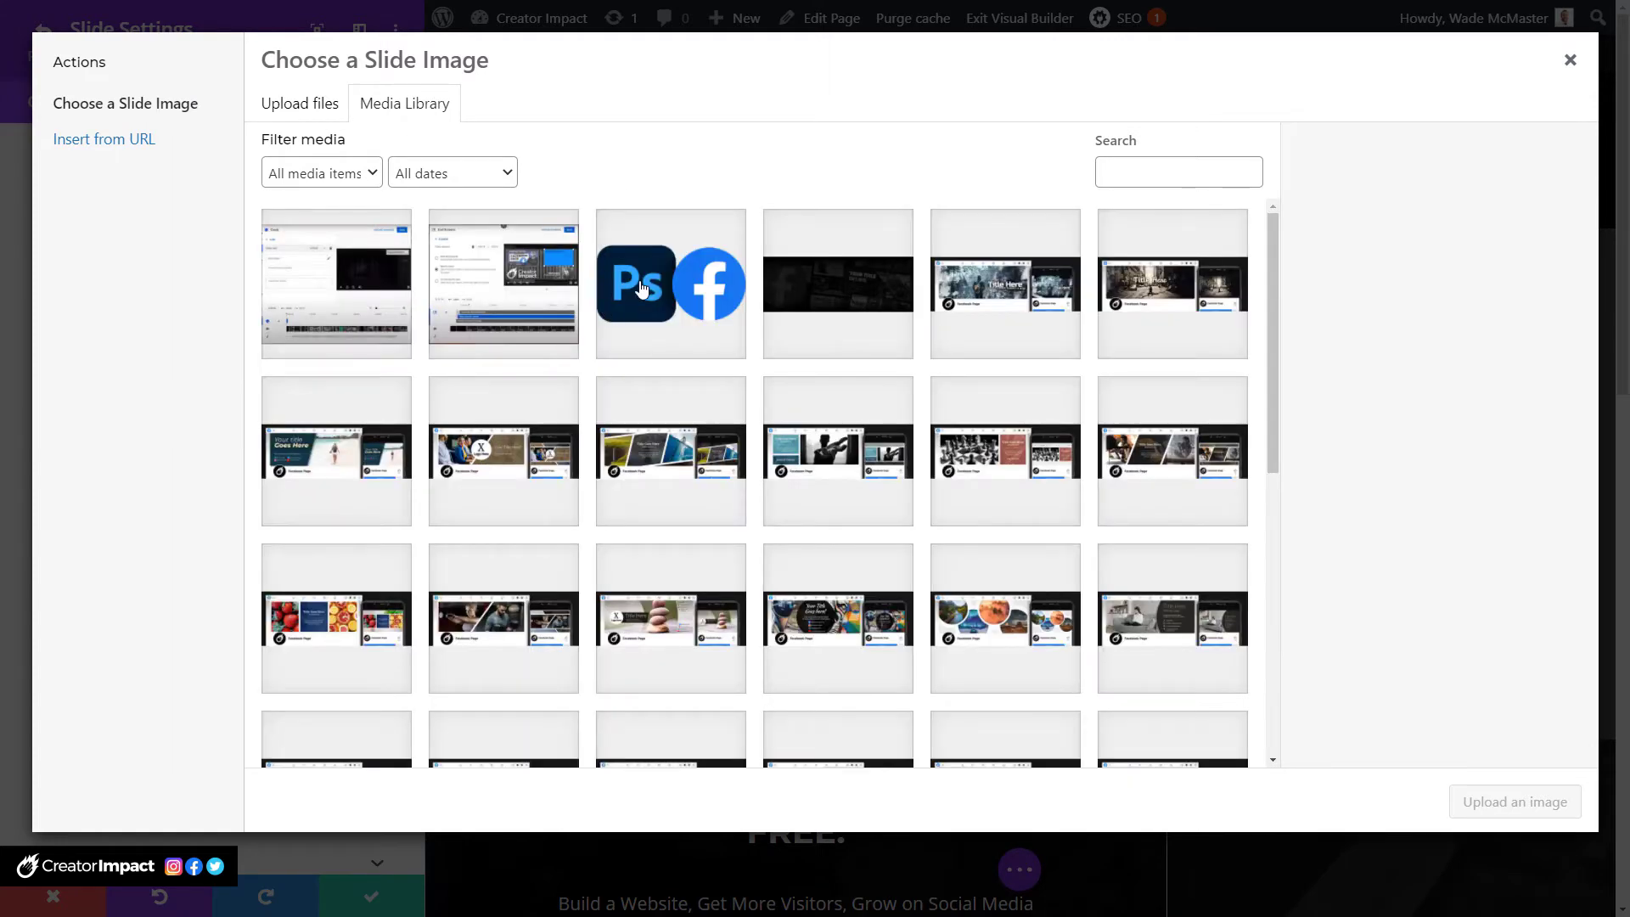
pyautogui.click(641, 290)
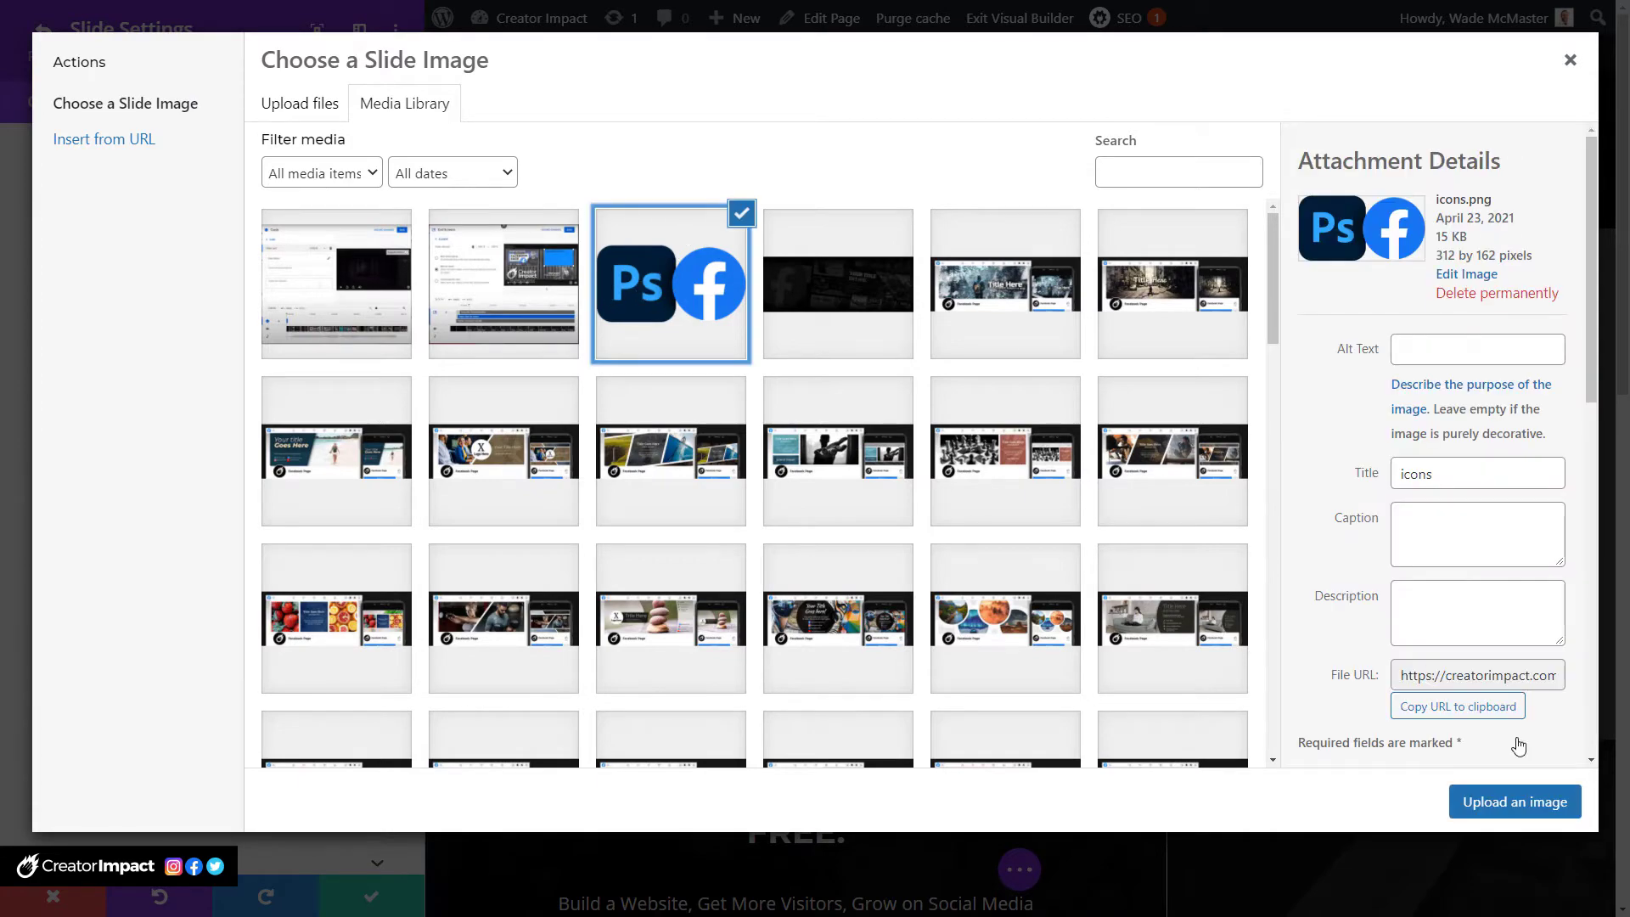
pyautogui.click(1517, 805)
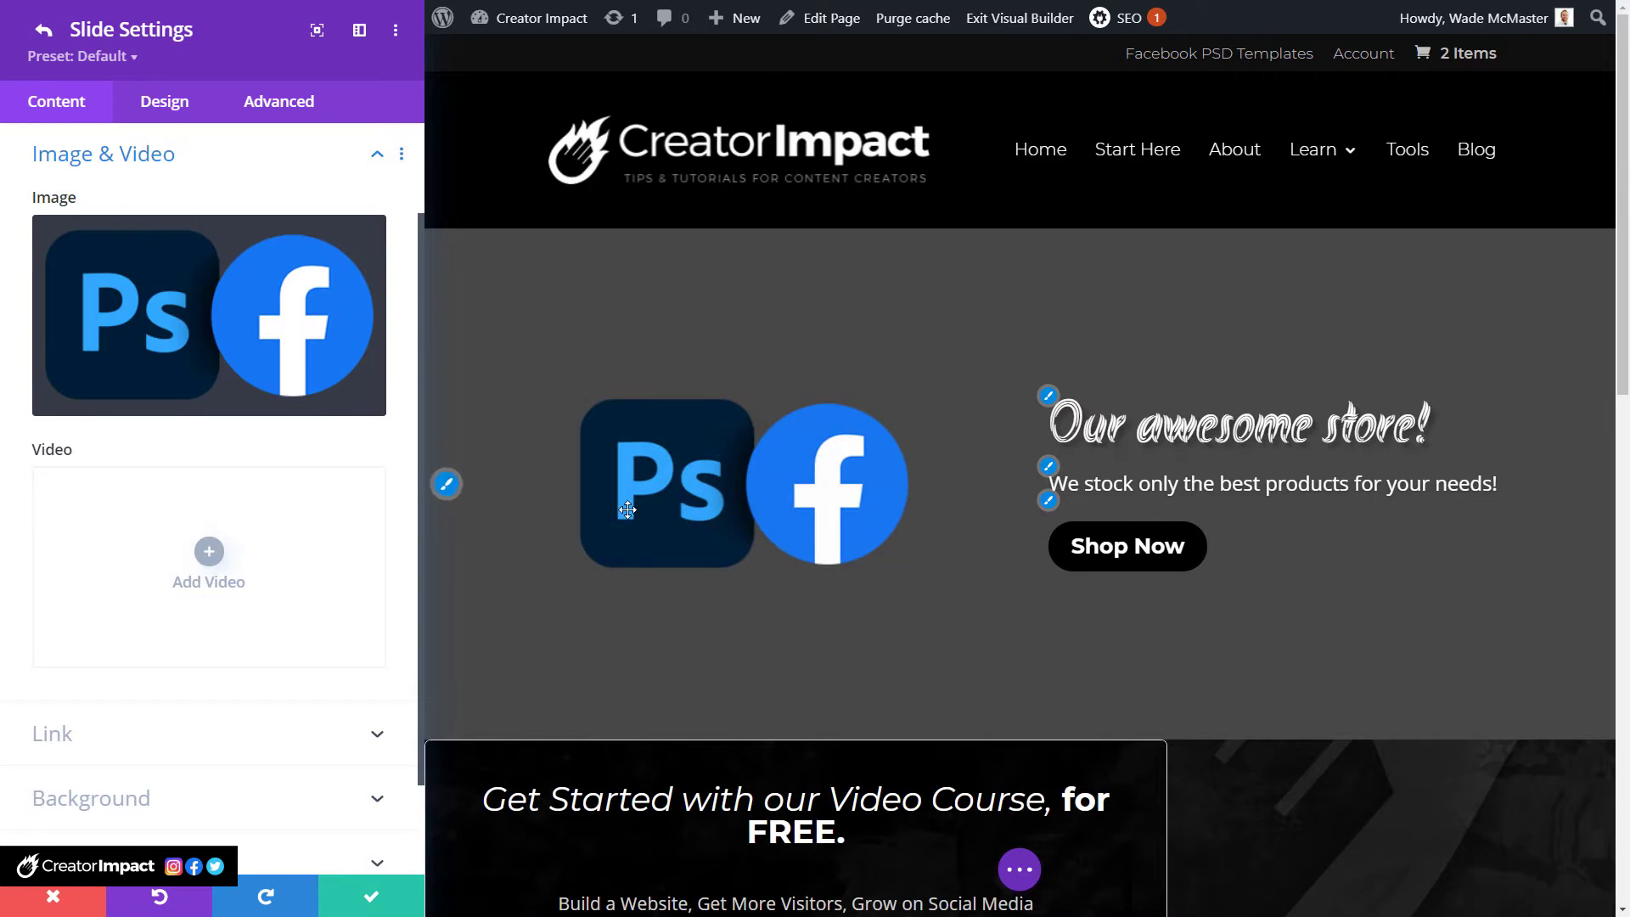
# Set the dark collage vg.jpg from the media library as the slide's background image.
pyautogui.scroll(-2, 178, 436)
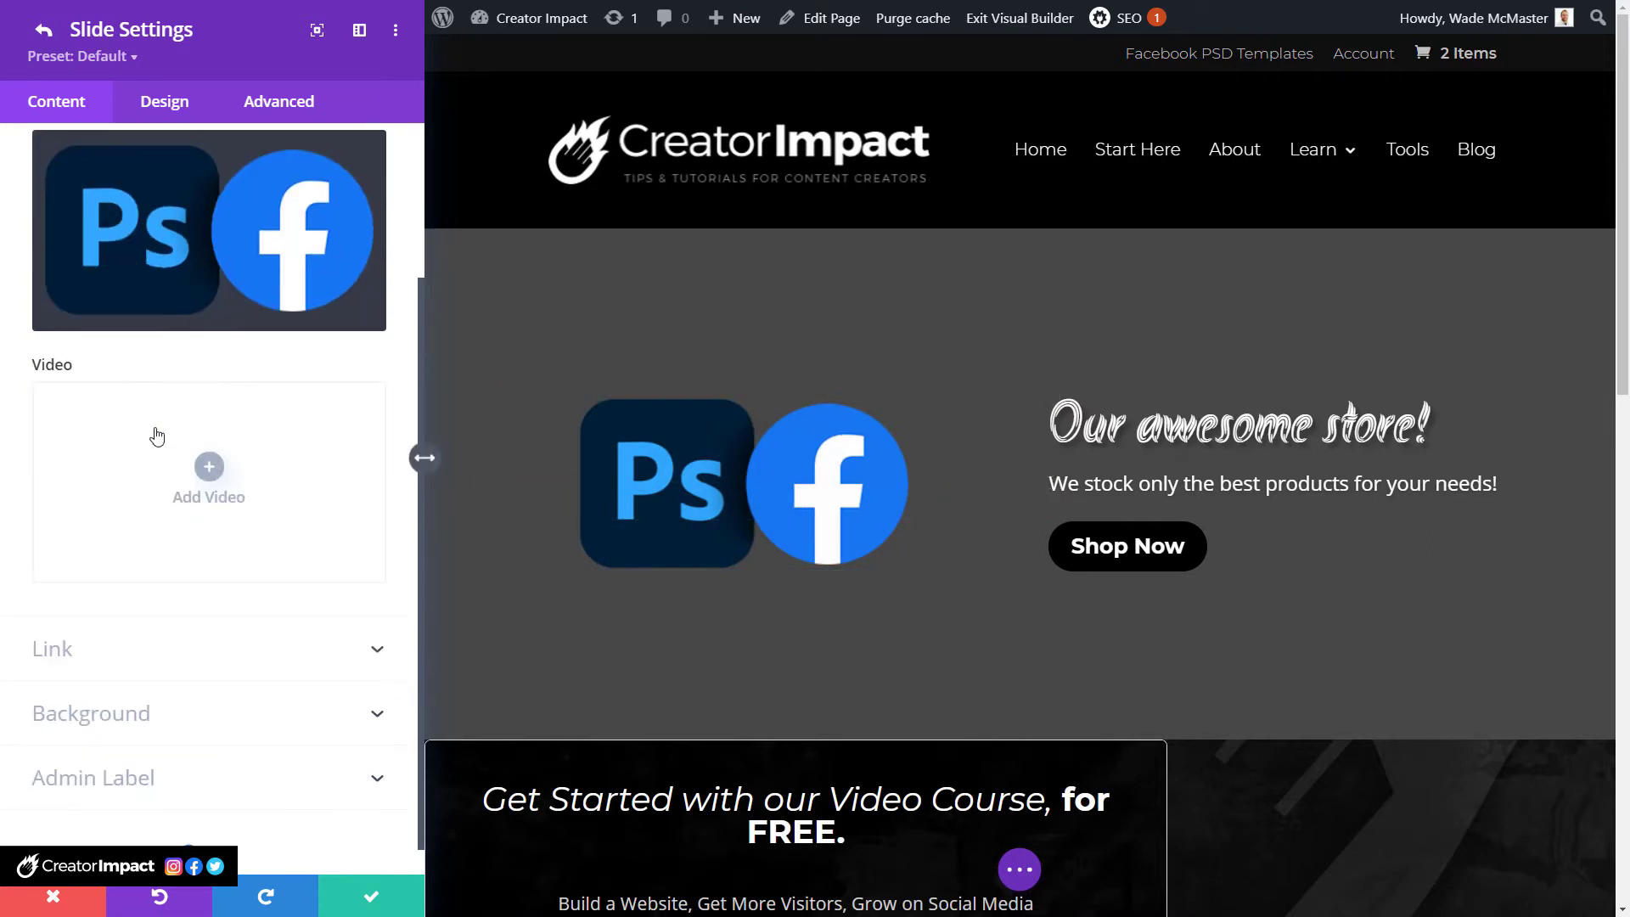
pyautogui.click(110, 684)
pyautogui.click(254, 344)
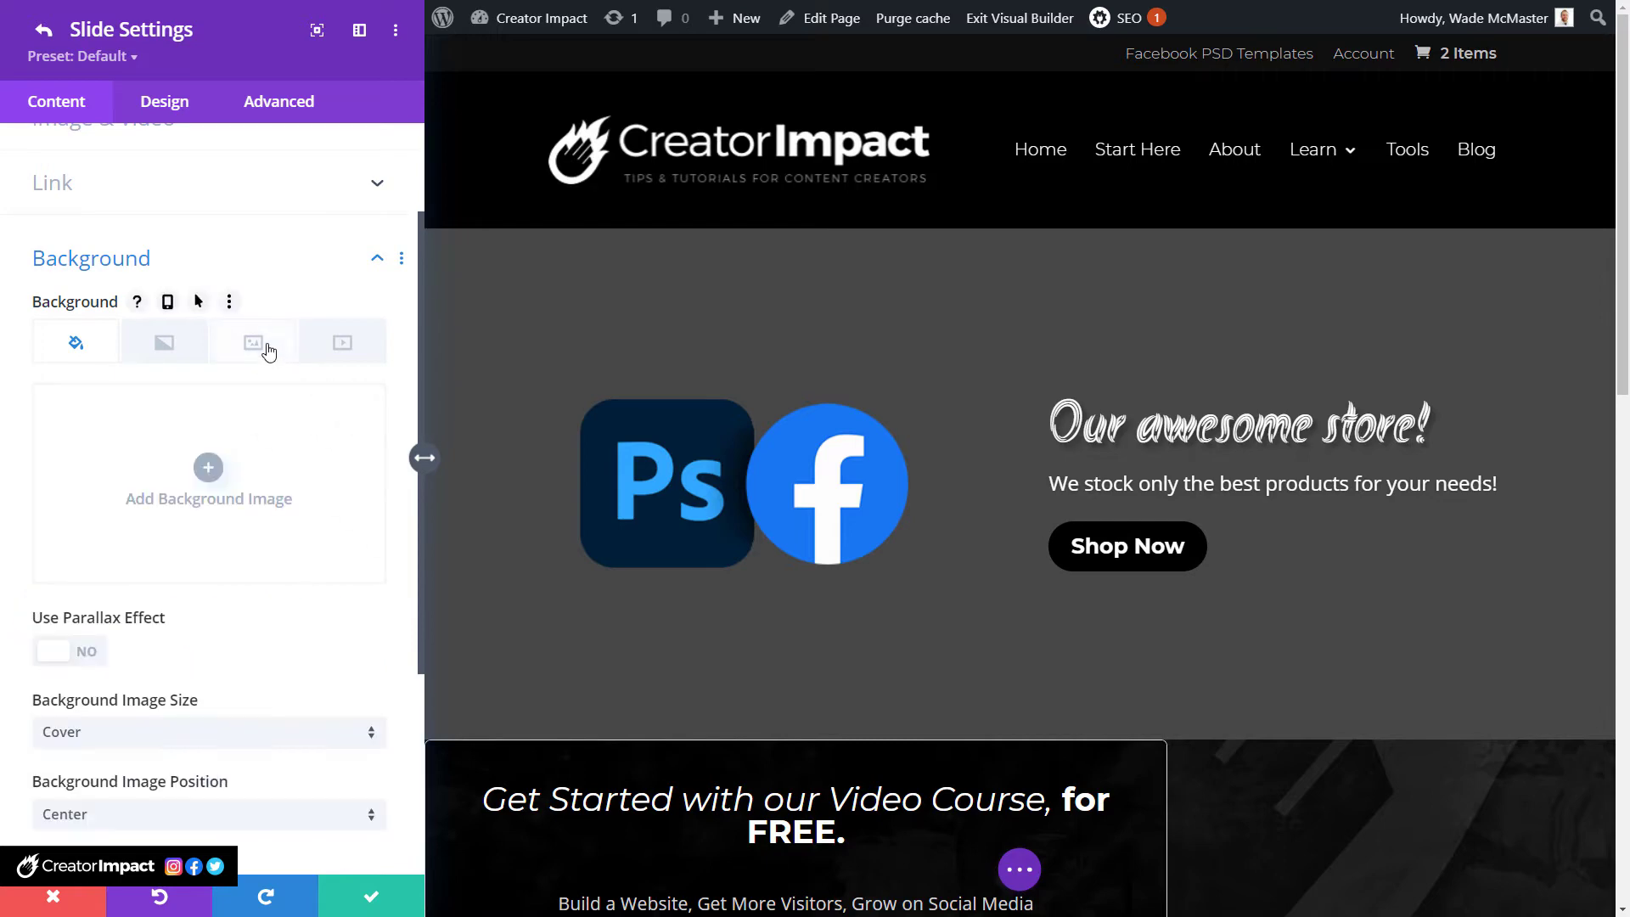
pyautogui.click(232, 484)
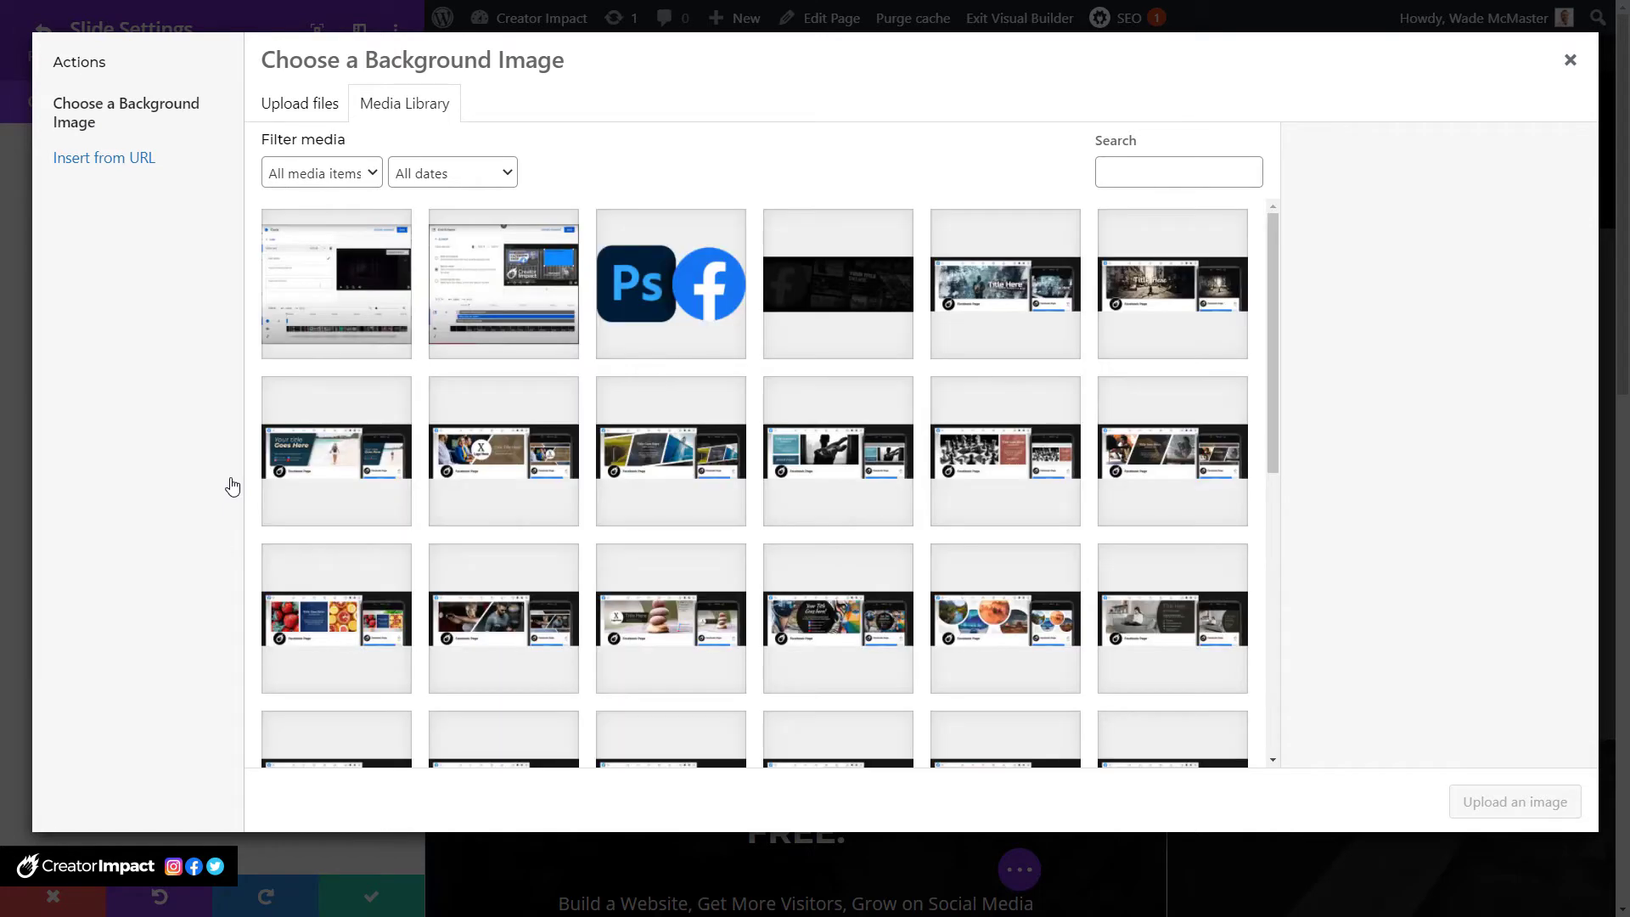
pyautogui.click(825, 280)
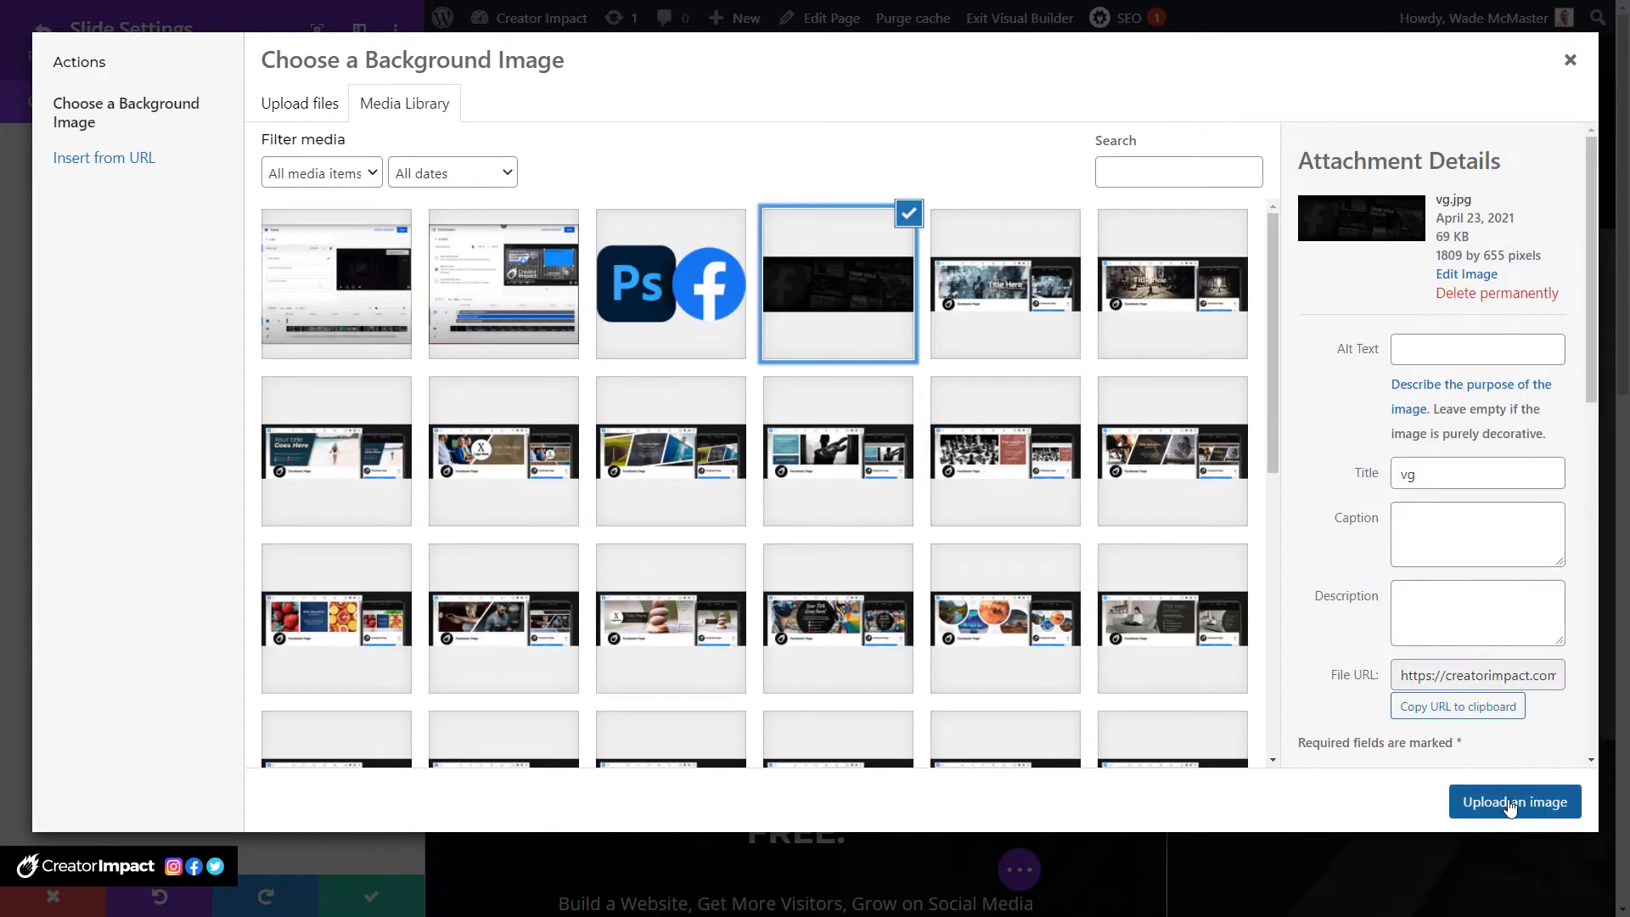
pyautogui.click(1511, 804)
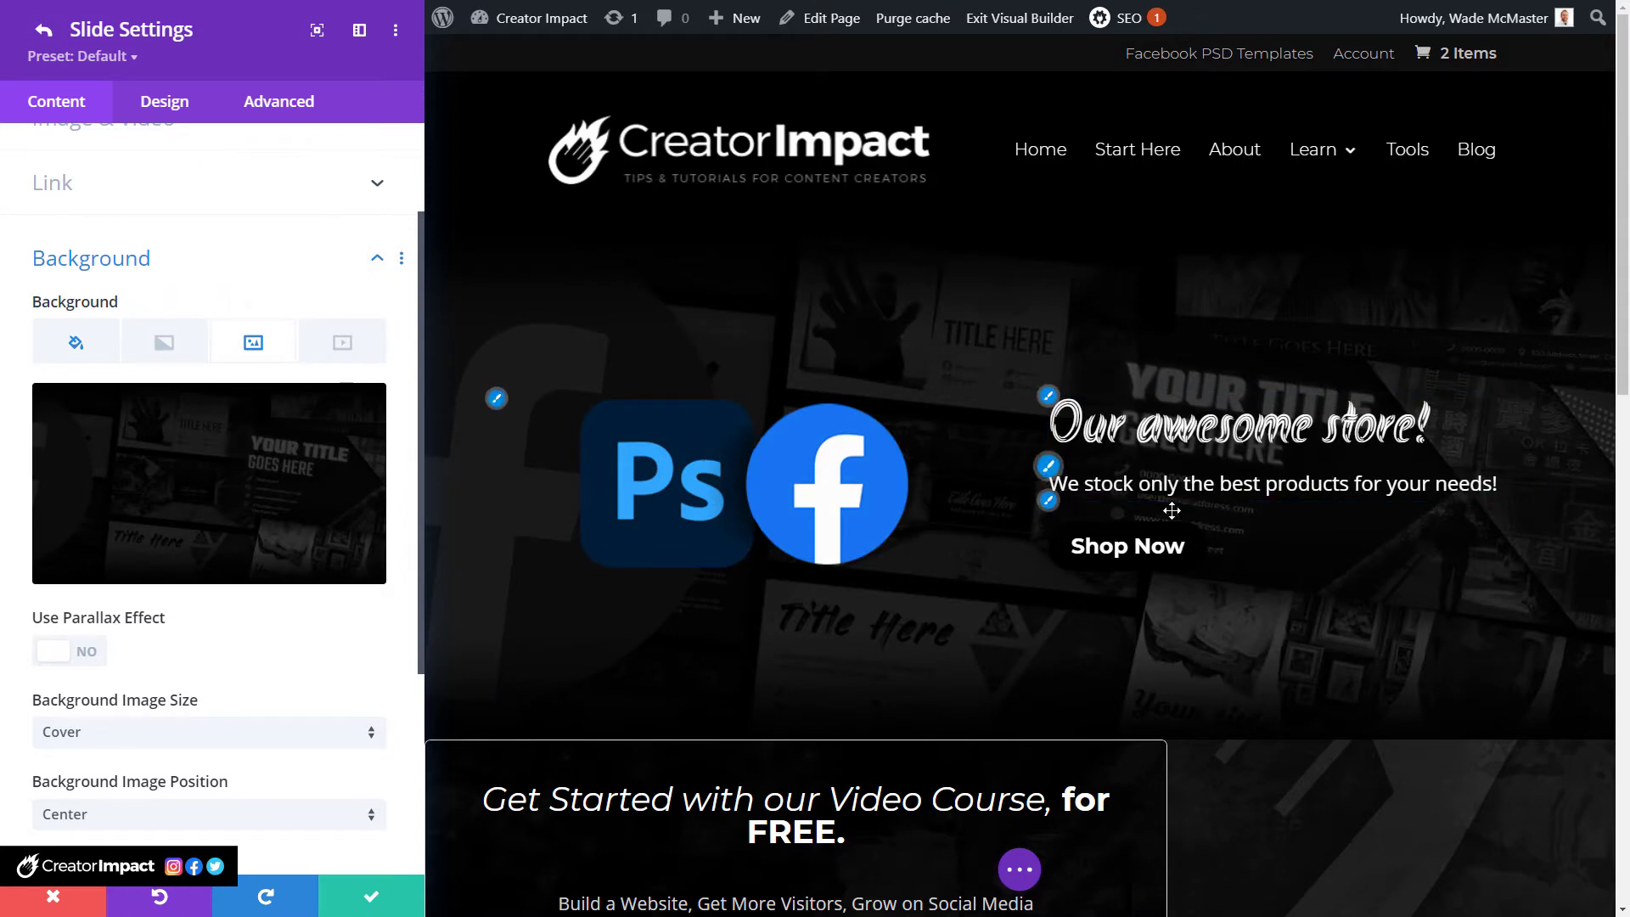
pyautogui.scroll(-2, 196, 577)
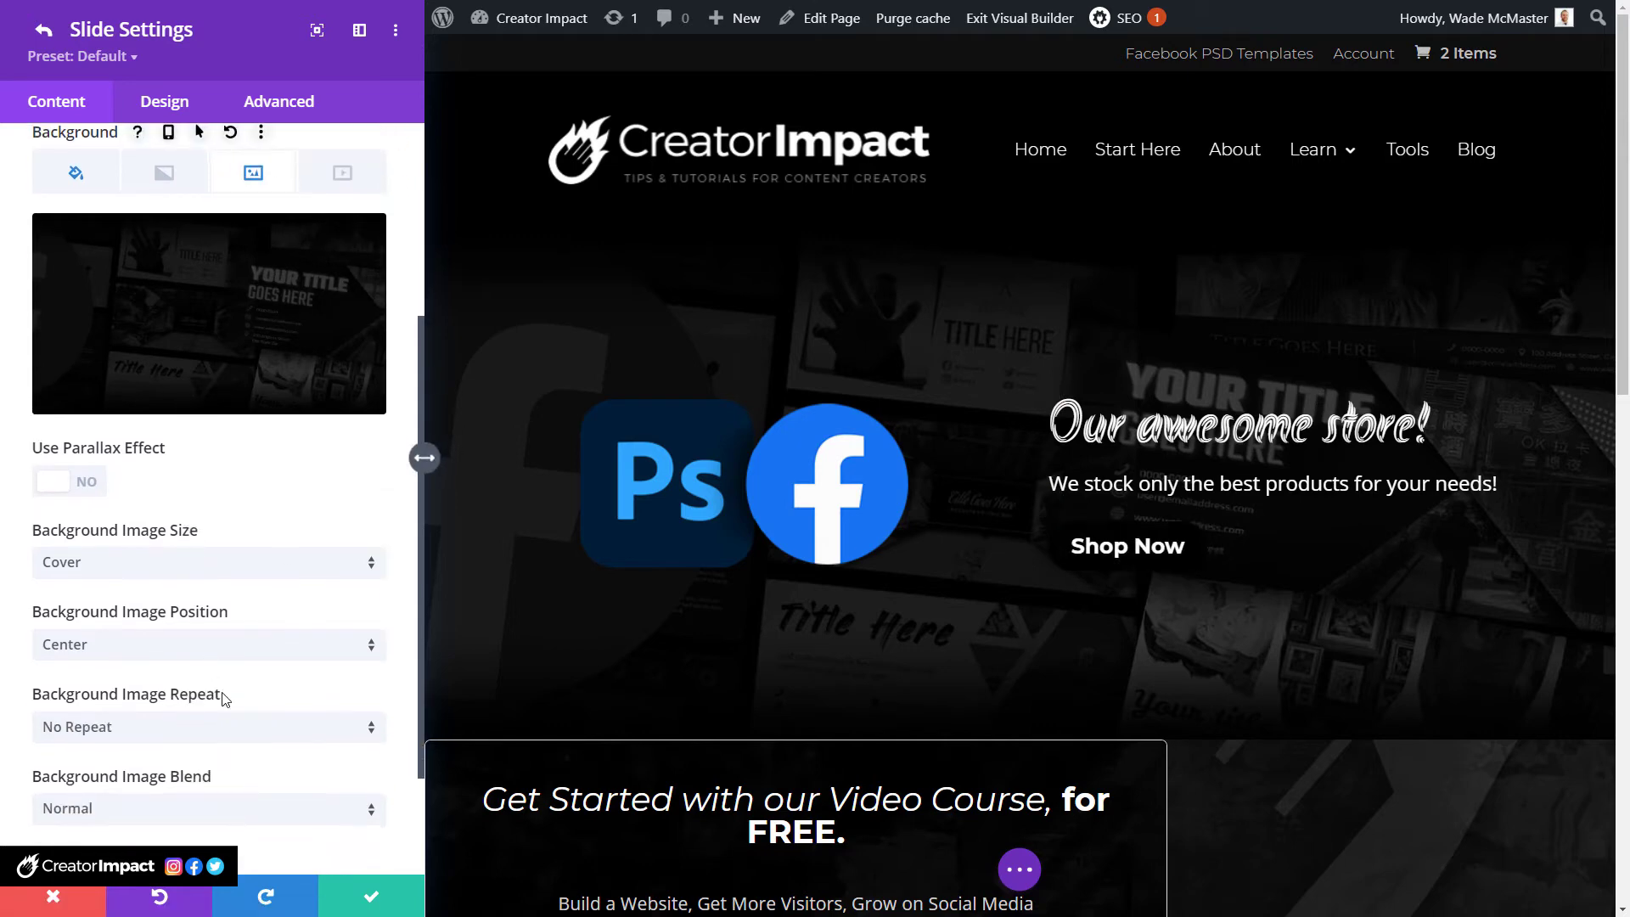
pyautogui.scroll(4, 222, 691)
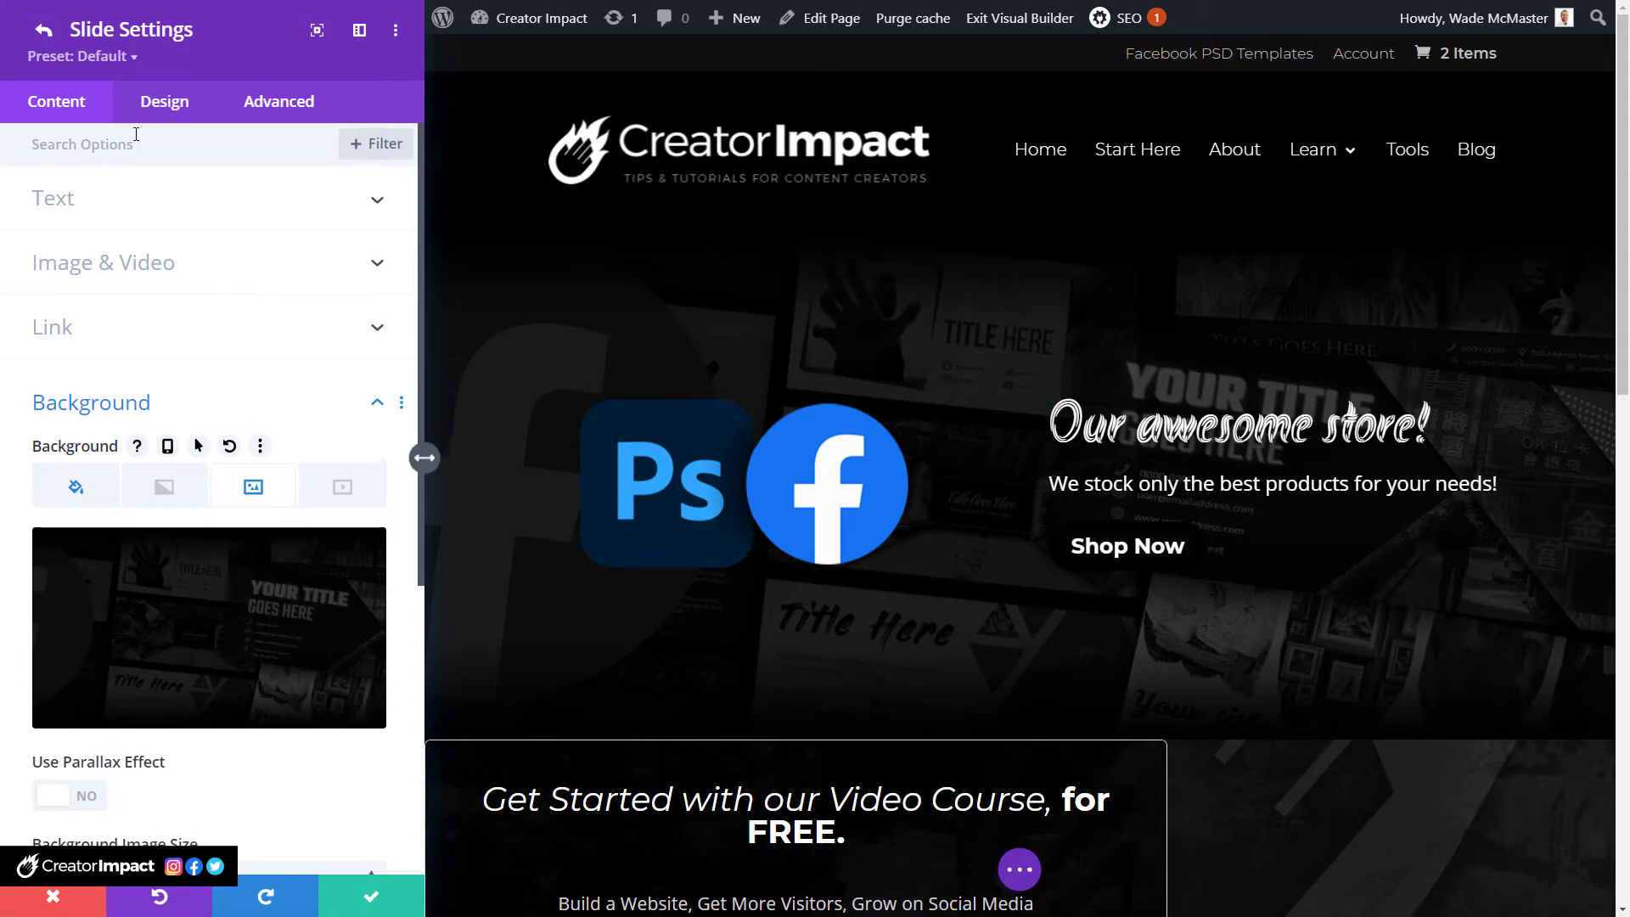
pyautogui.scroll(-2, 130, 399)
pyautogui.scroll(-3, 130, 399)
pyautogui.scroll(4, 130, 399)
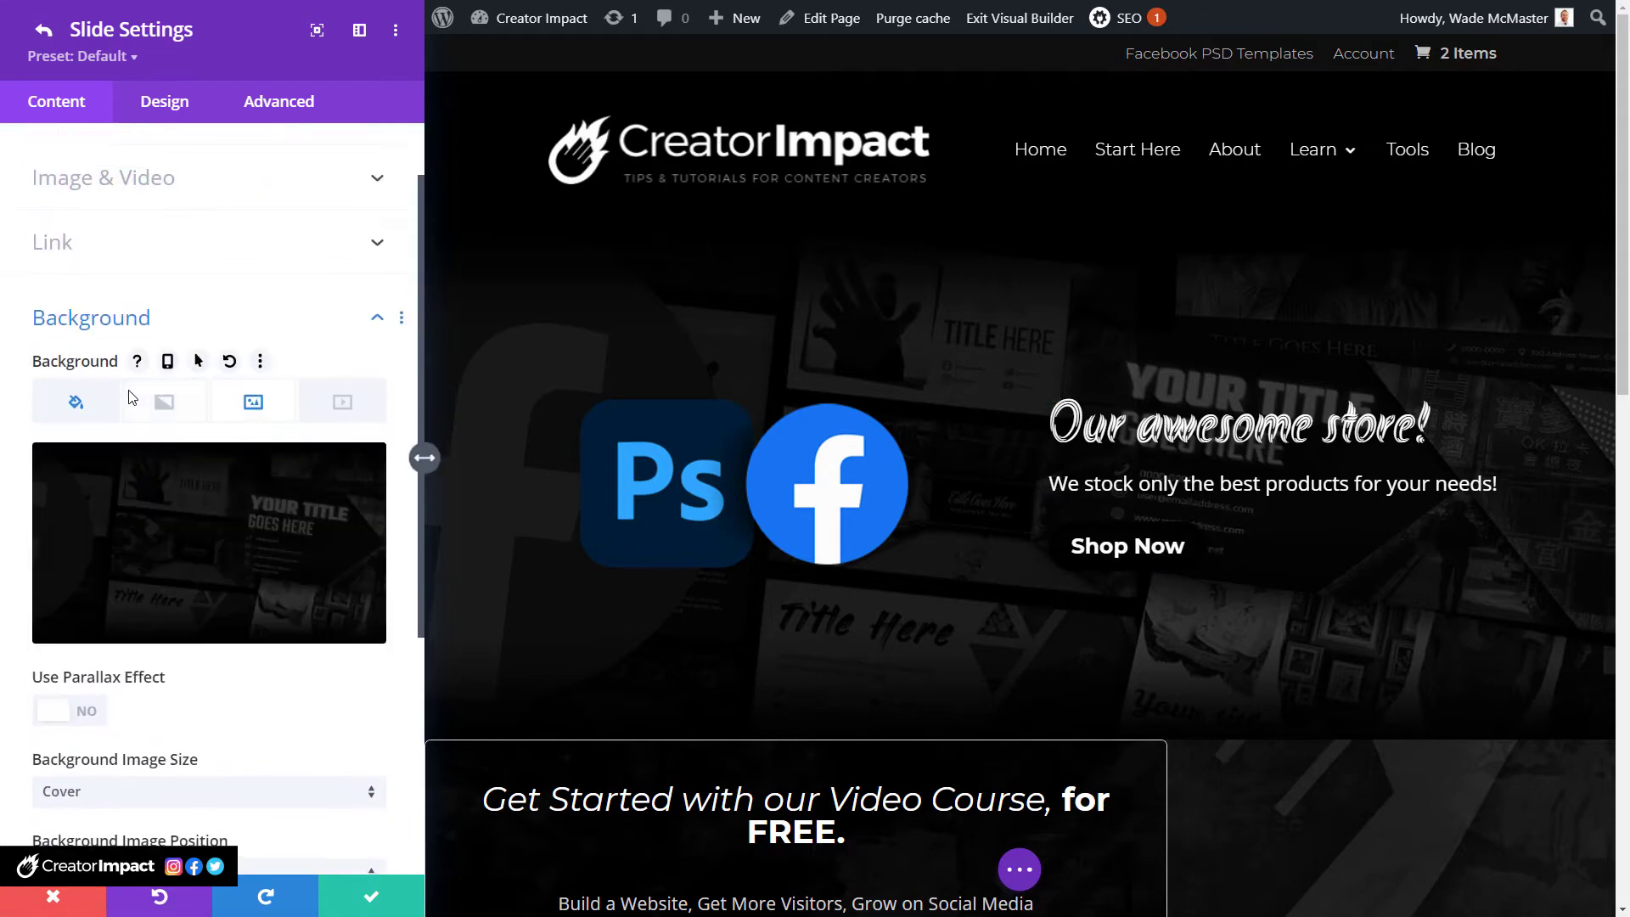
pyautogui.scroll(-1, 128, 394)
# Enable custom styles for the slide's button and give it black text on a white background.
pyautogui.click(175, 111)
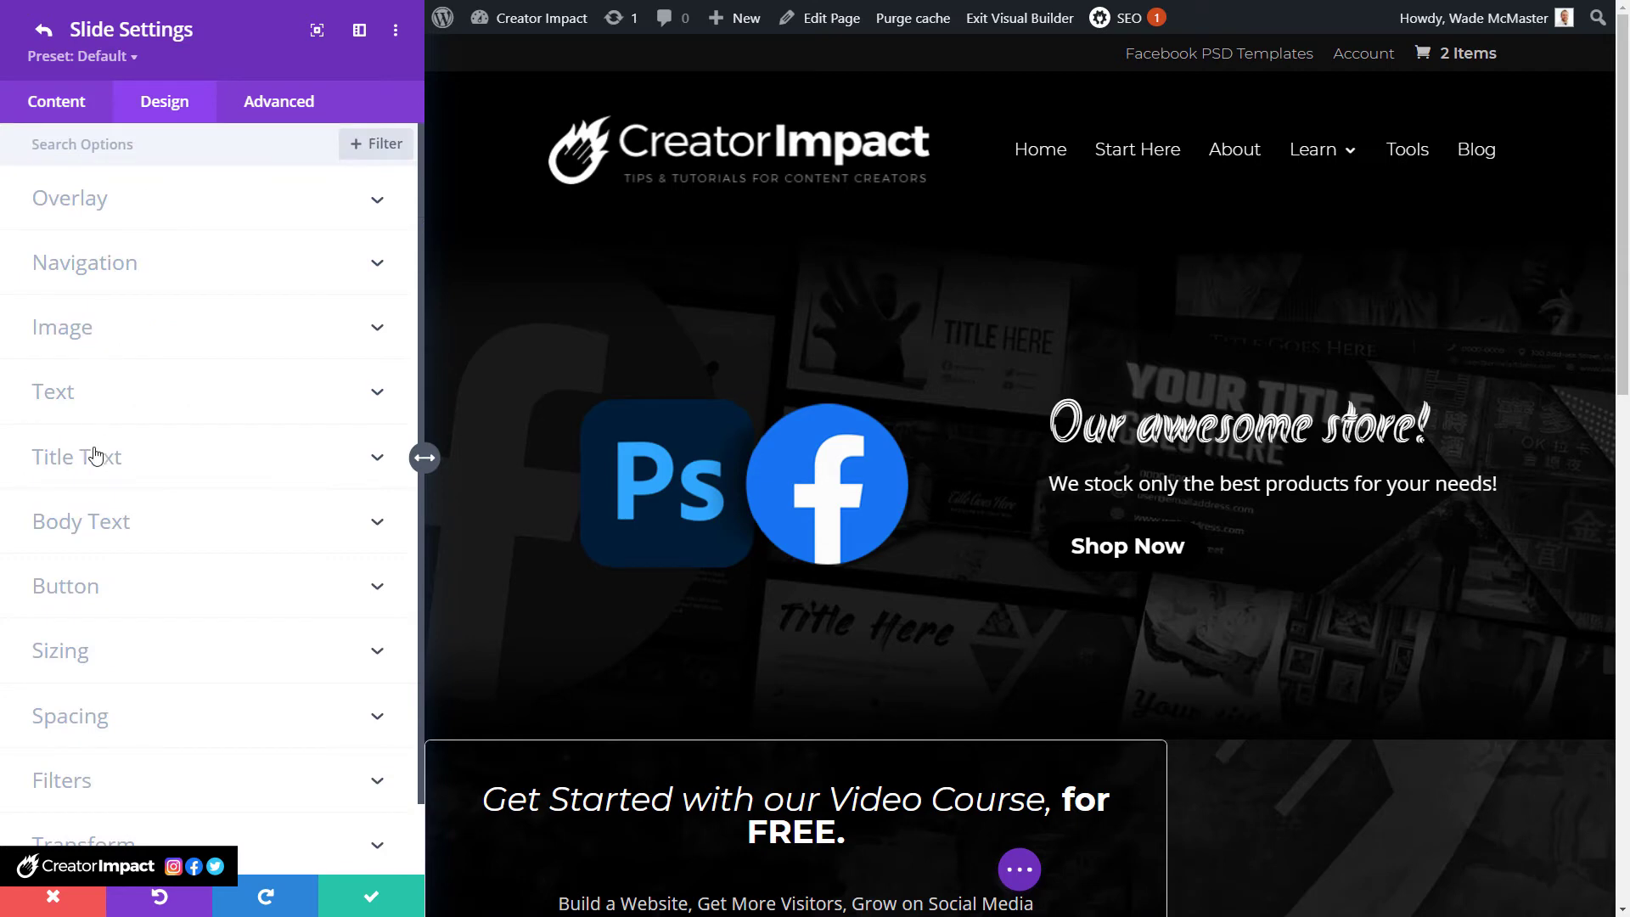
pyautogui.click(100, 582)
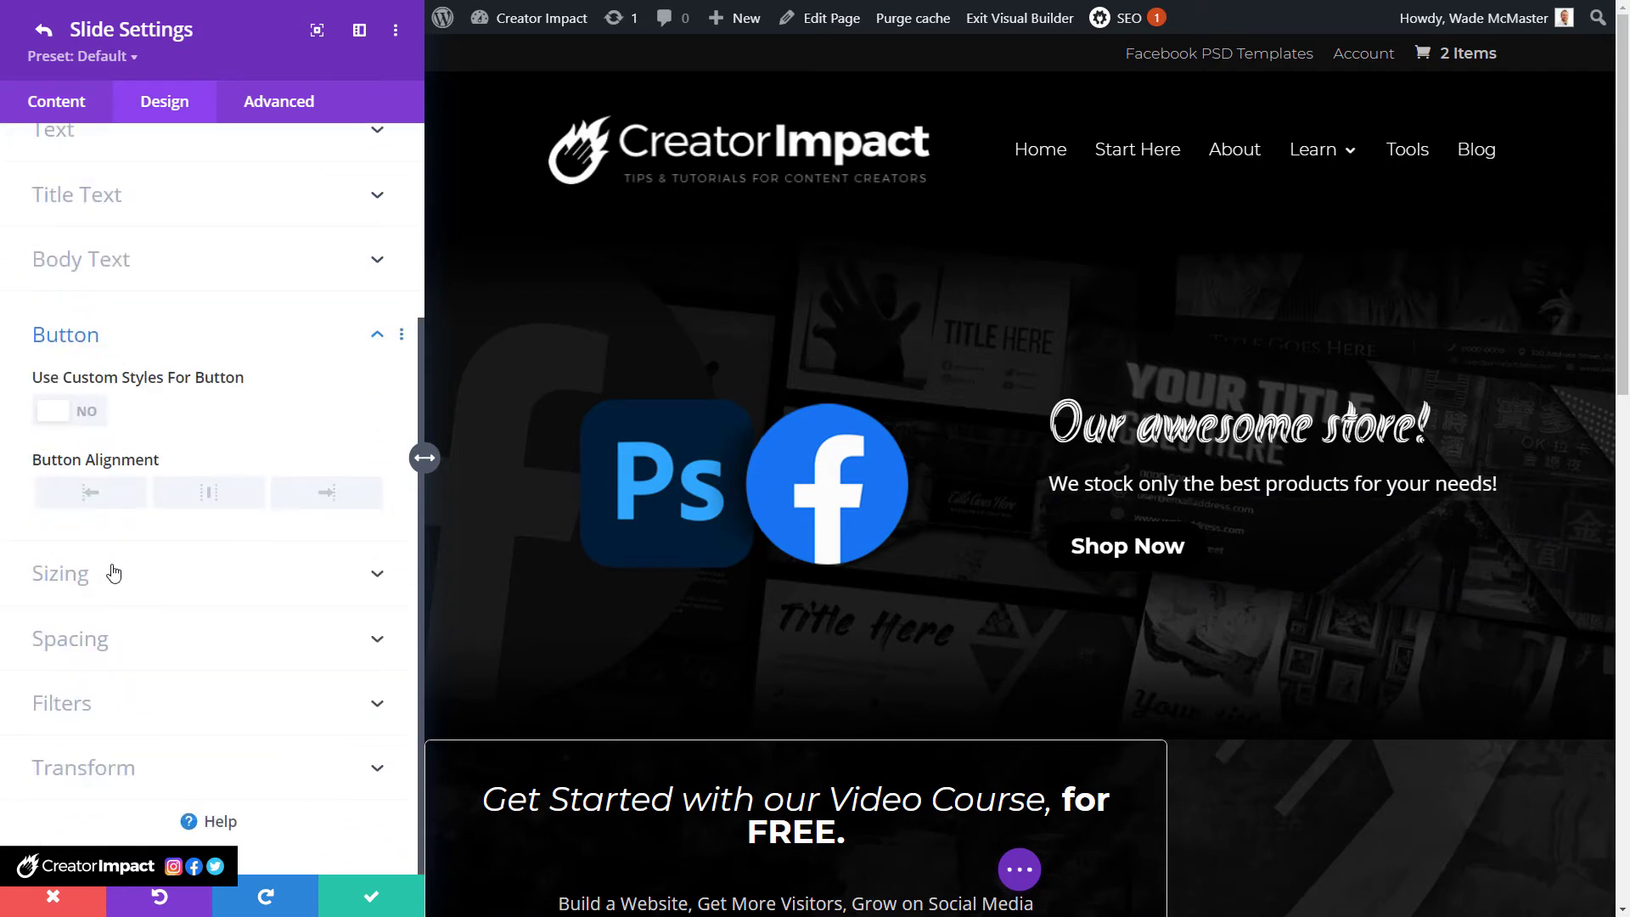
pyautogui.click(75, 415)
pyautogui.scroll(-1, 51, 408)
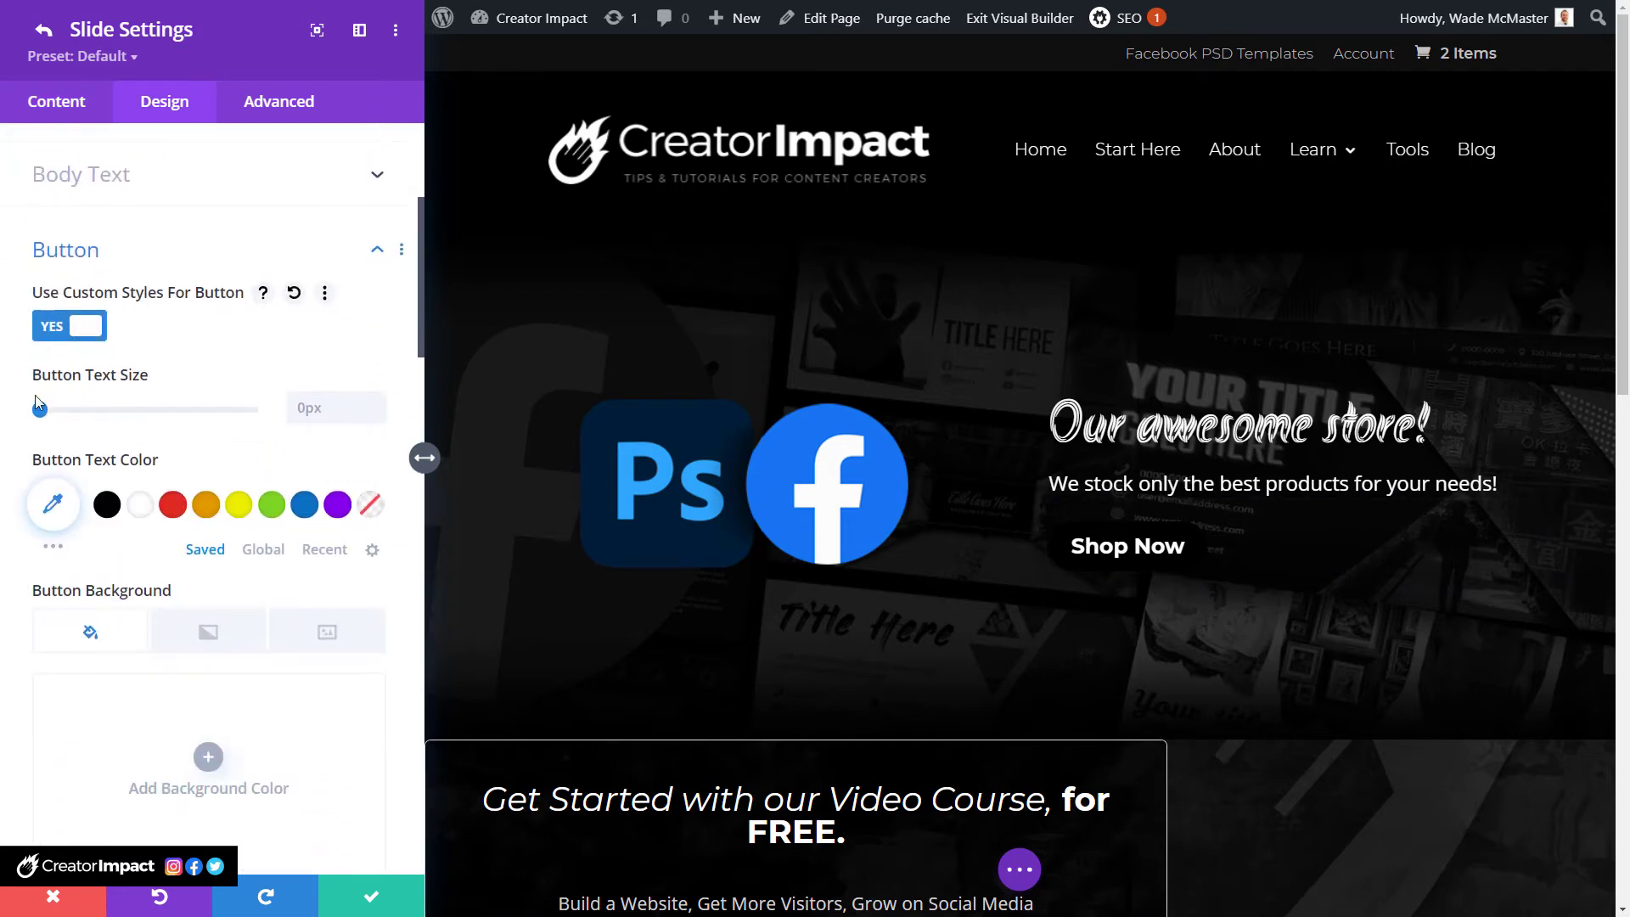
pyautogui.click(107, 505)
pyautogui.scroll(-3, 109, 508)
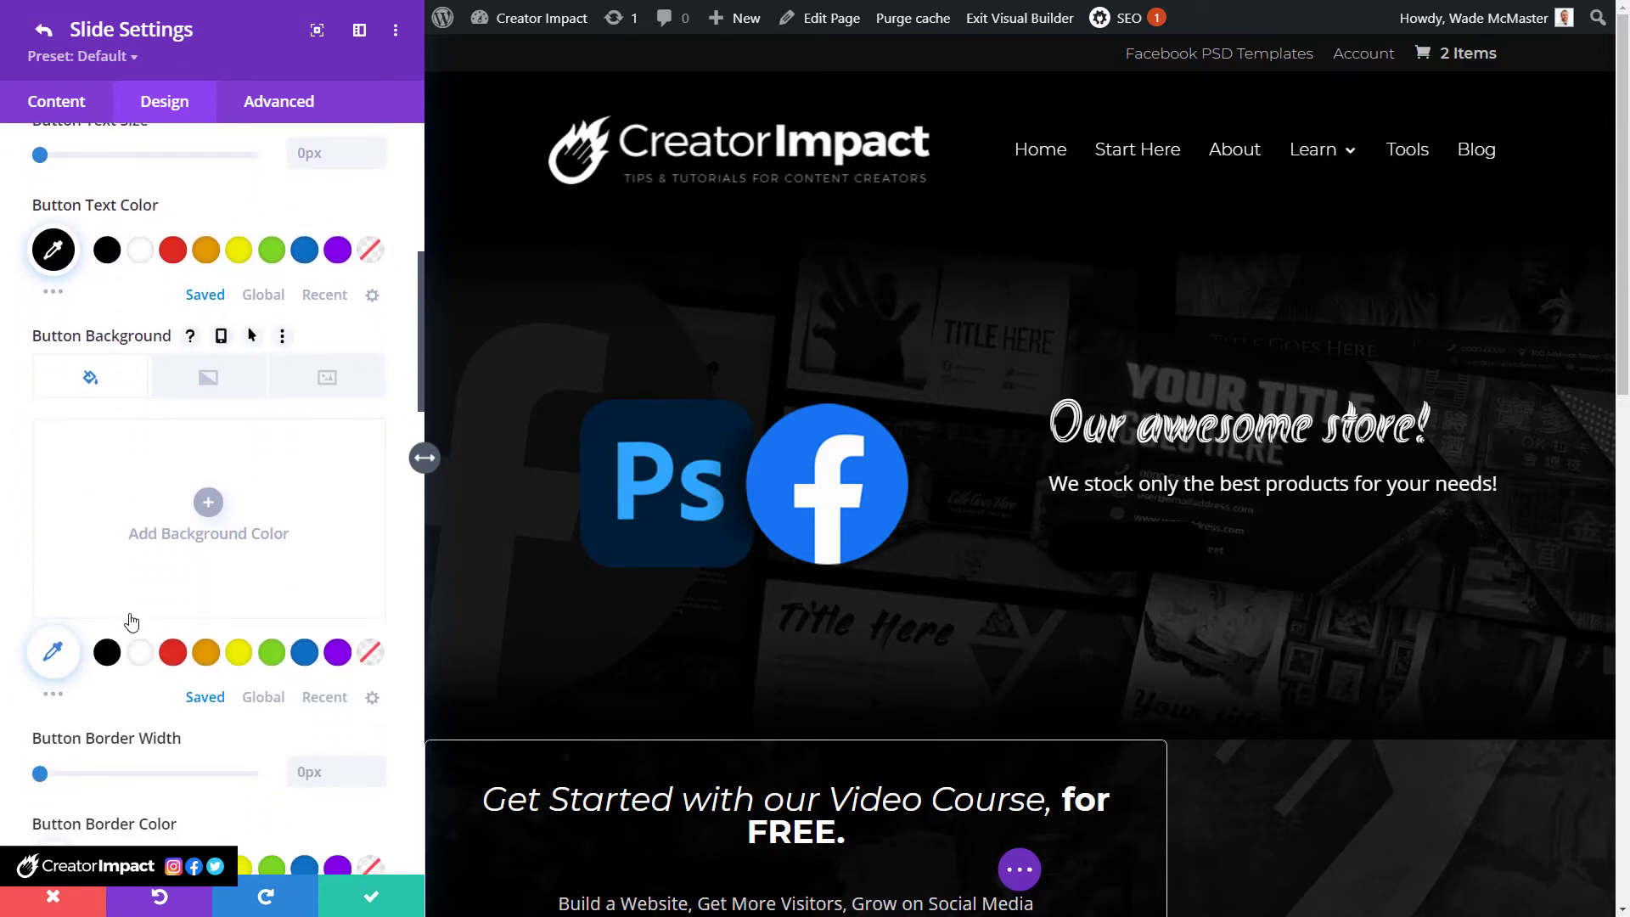
pyautogui.click(141, 653)
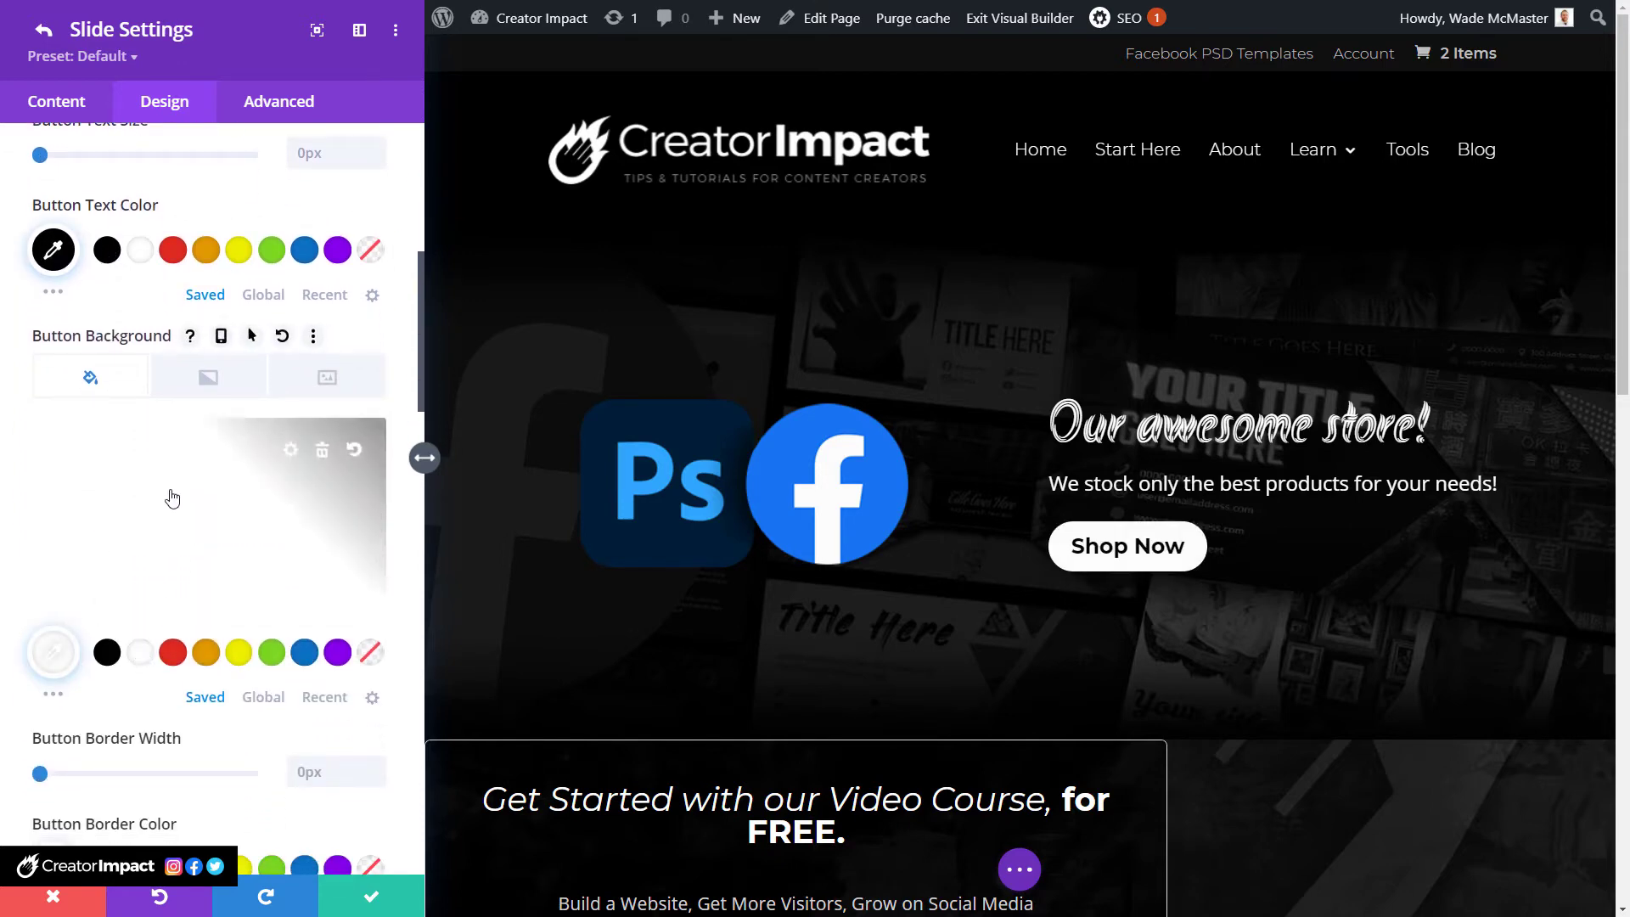
# Give the button background a bright blue hover color, #0eb7f9, and return to its desktop state.
pyautogui.click(208, 386)
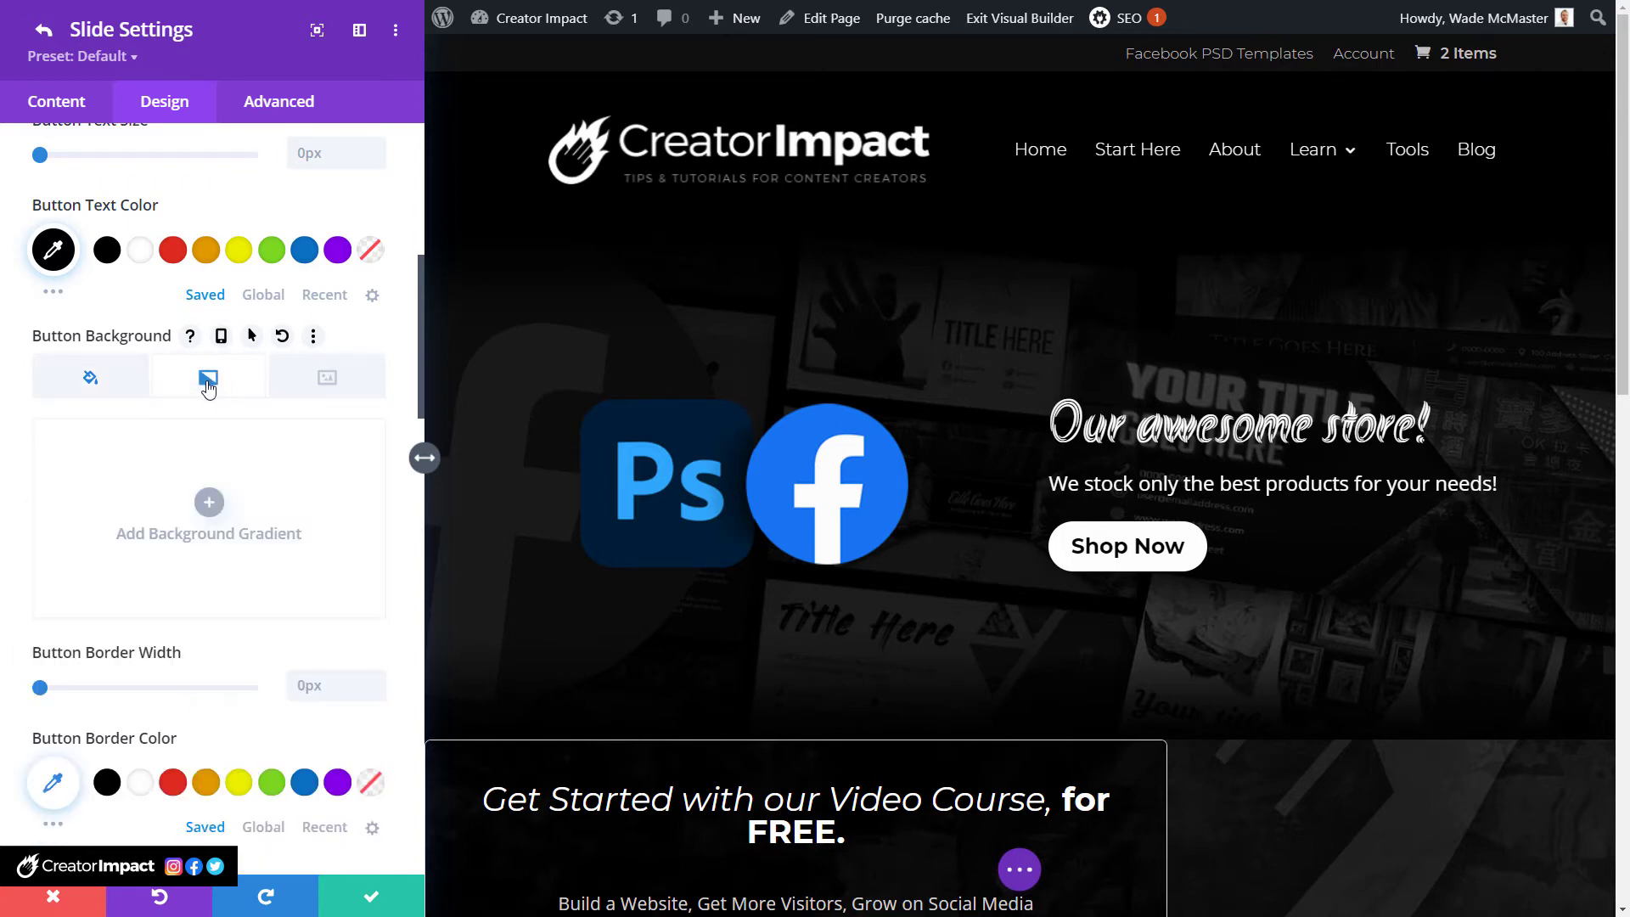
pyautogui.click(318, 382)
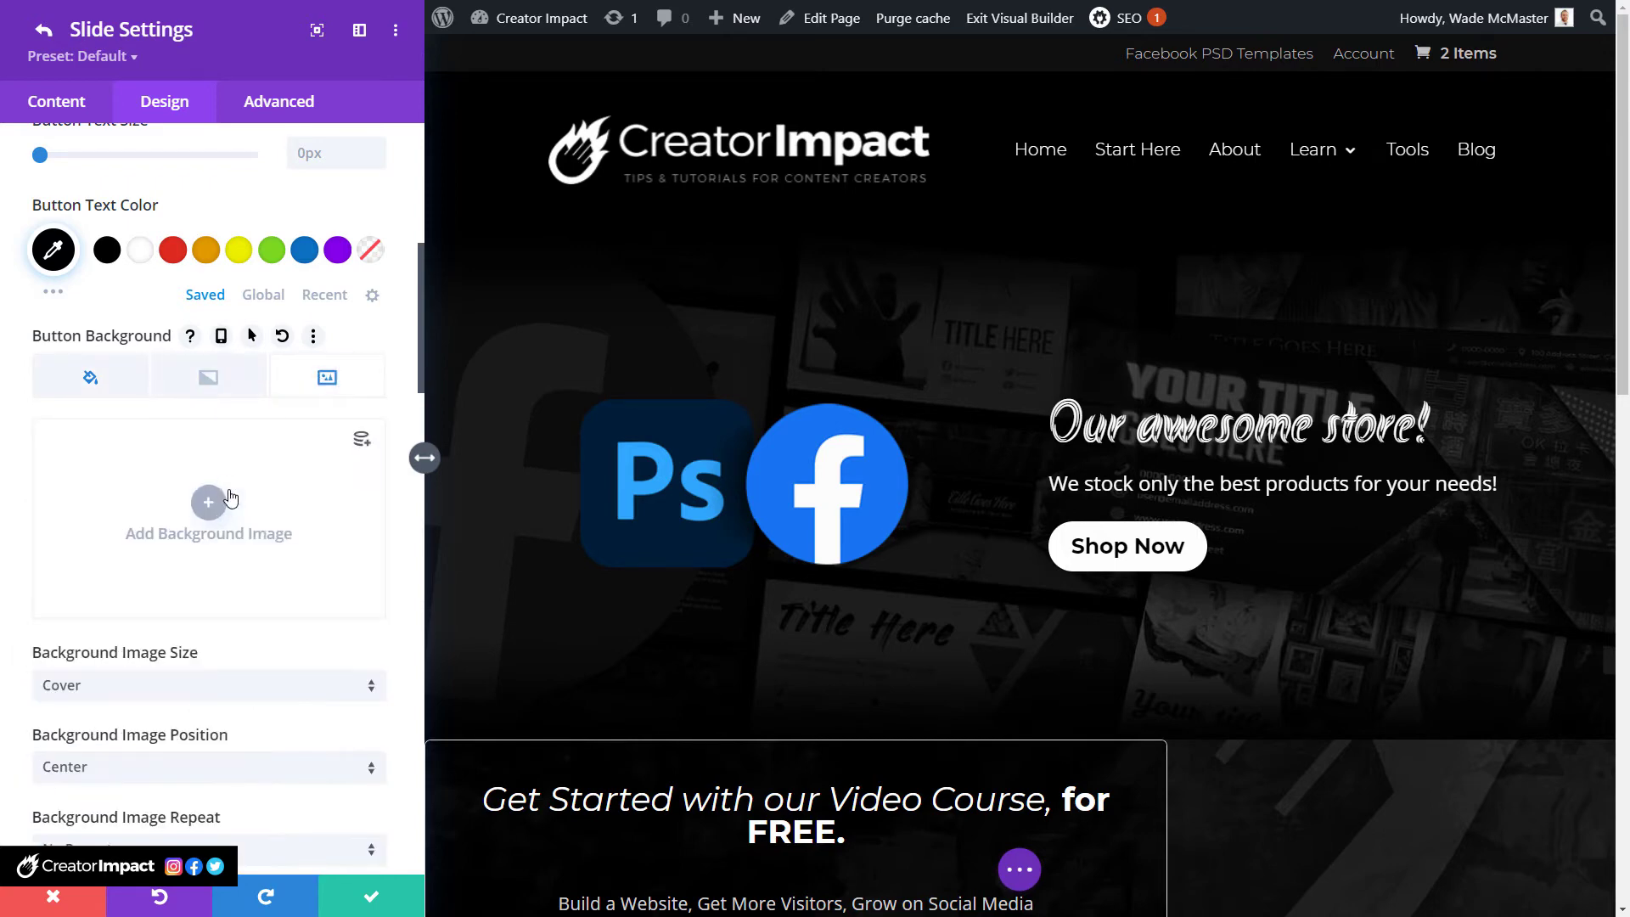
pyautogui.click(253, 336)
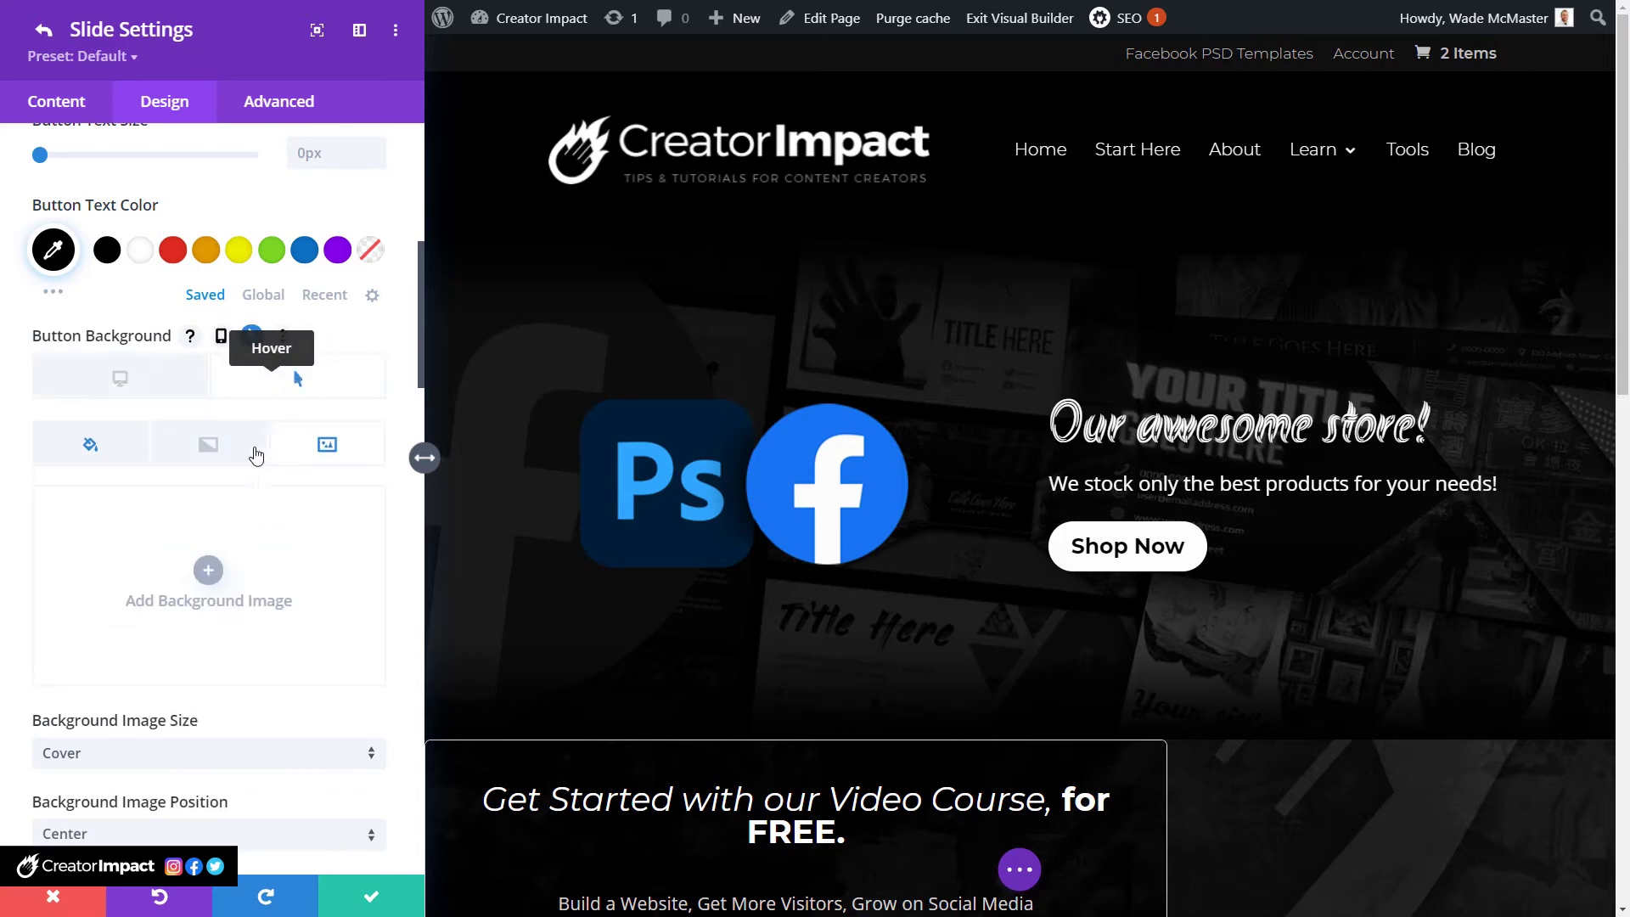
pyautogui.click(60, 455)
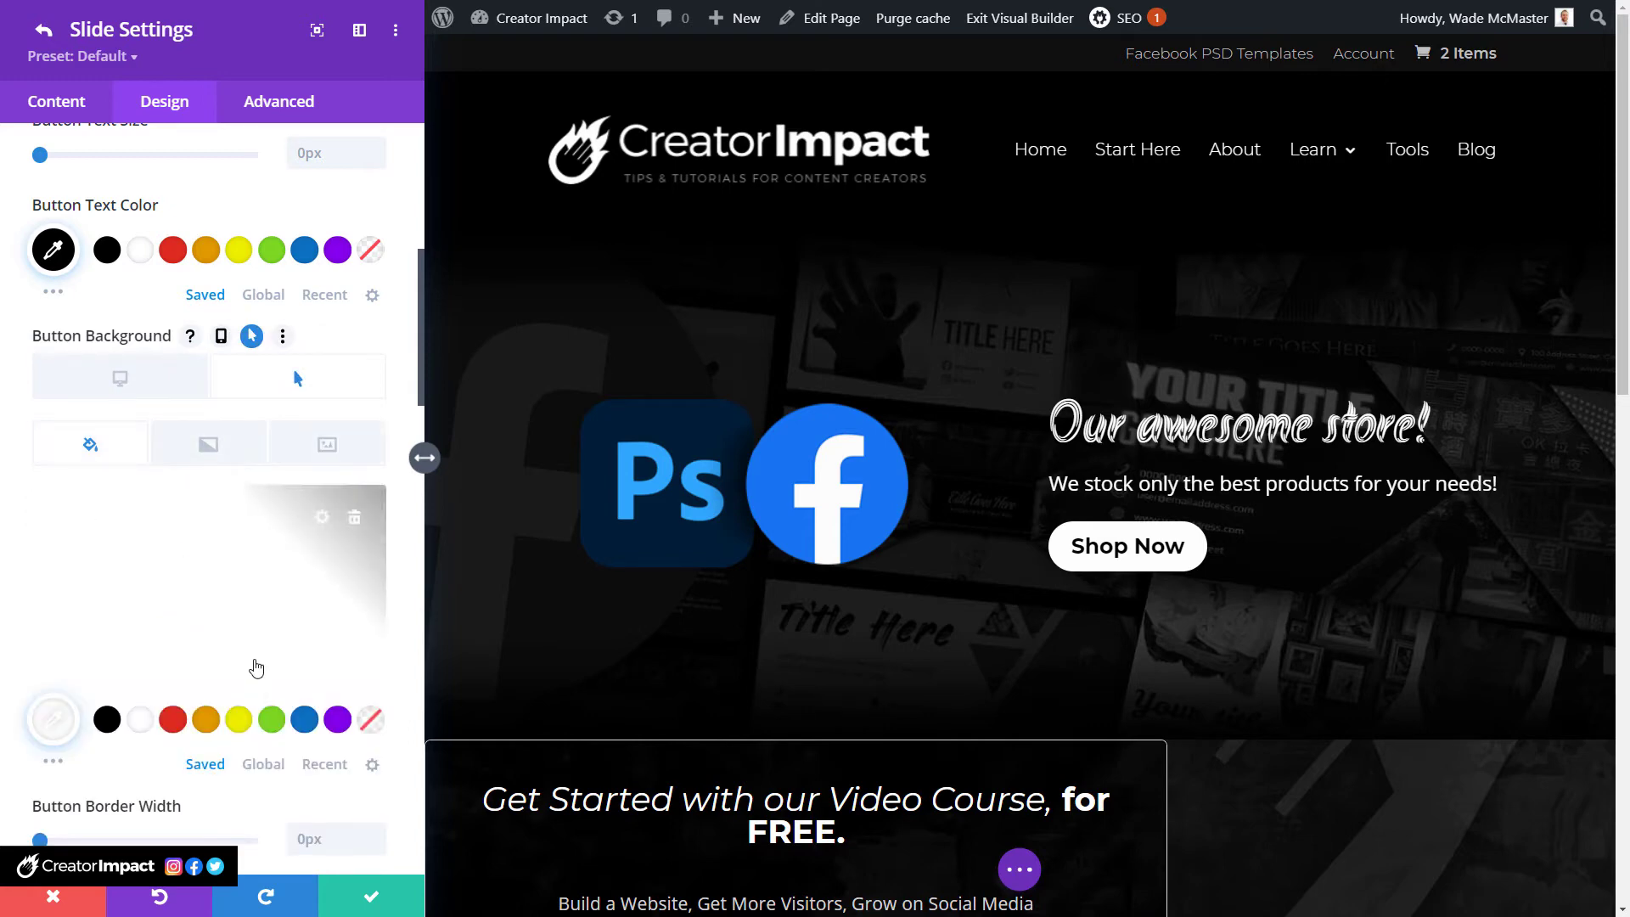
pyautogui.click(312, 721)
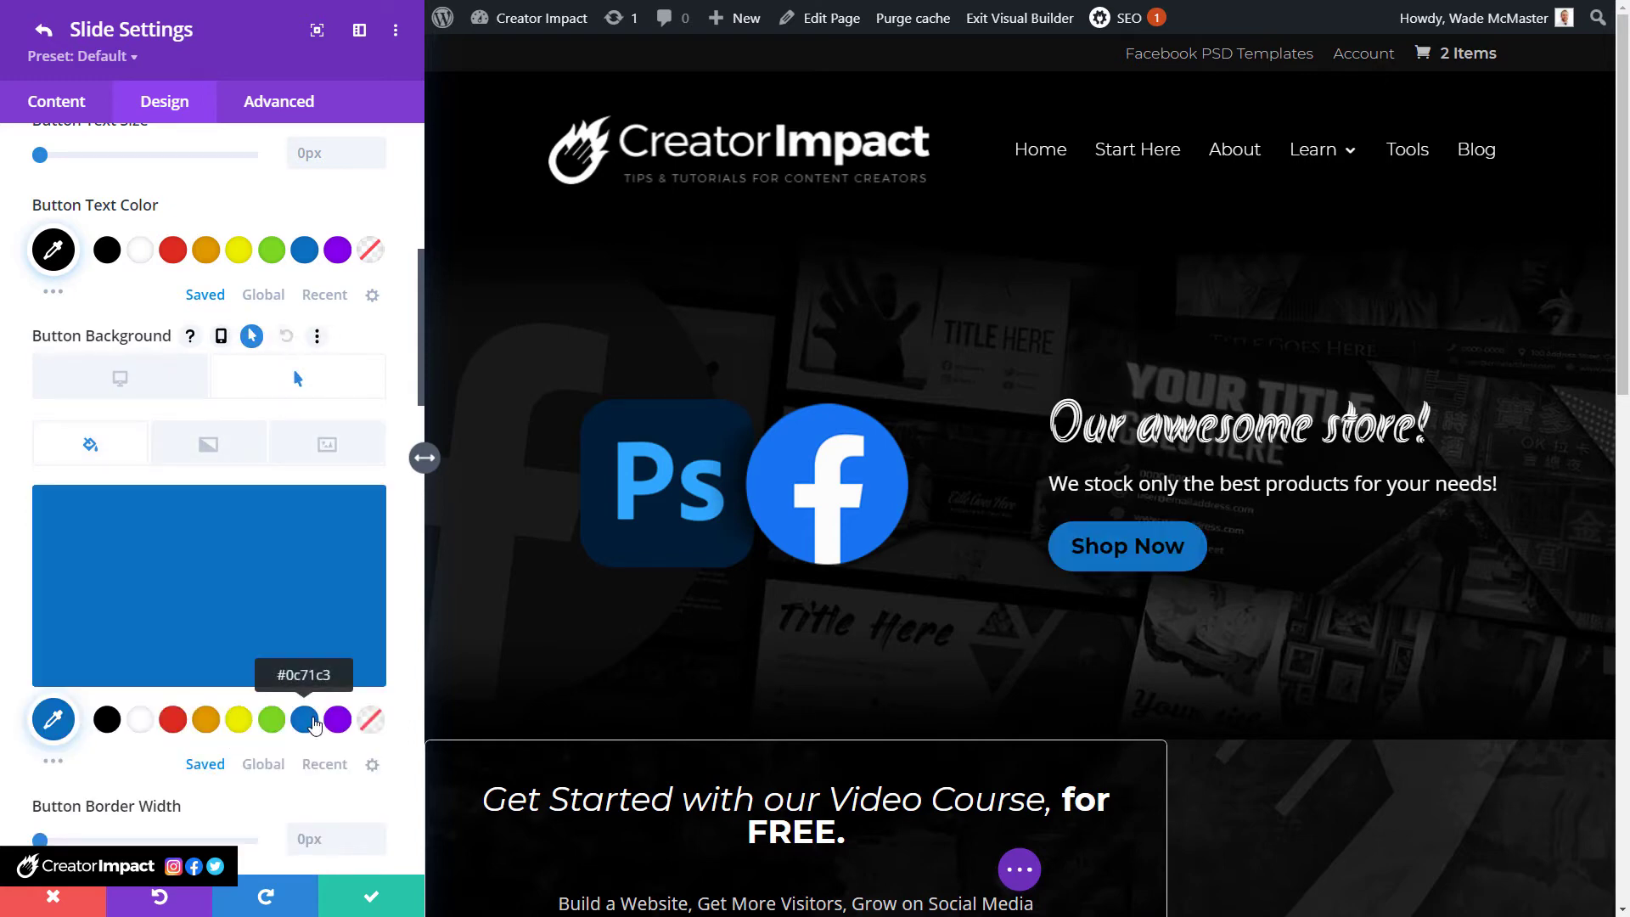
pyautogui.moveTo(225, 497); pyautogui.dragTo(231, 496)
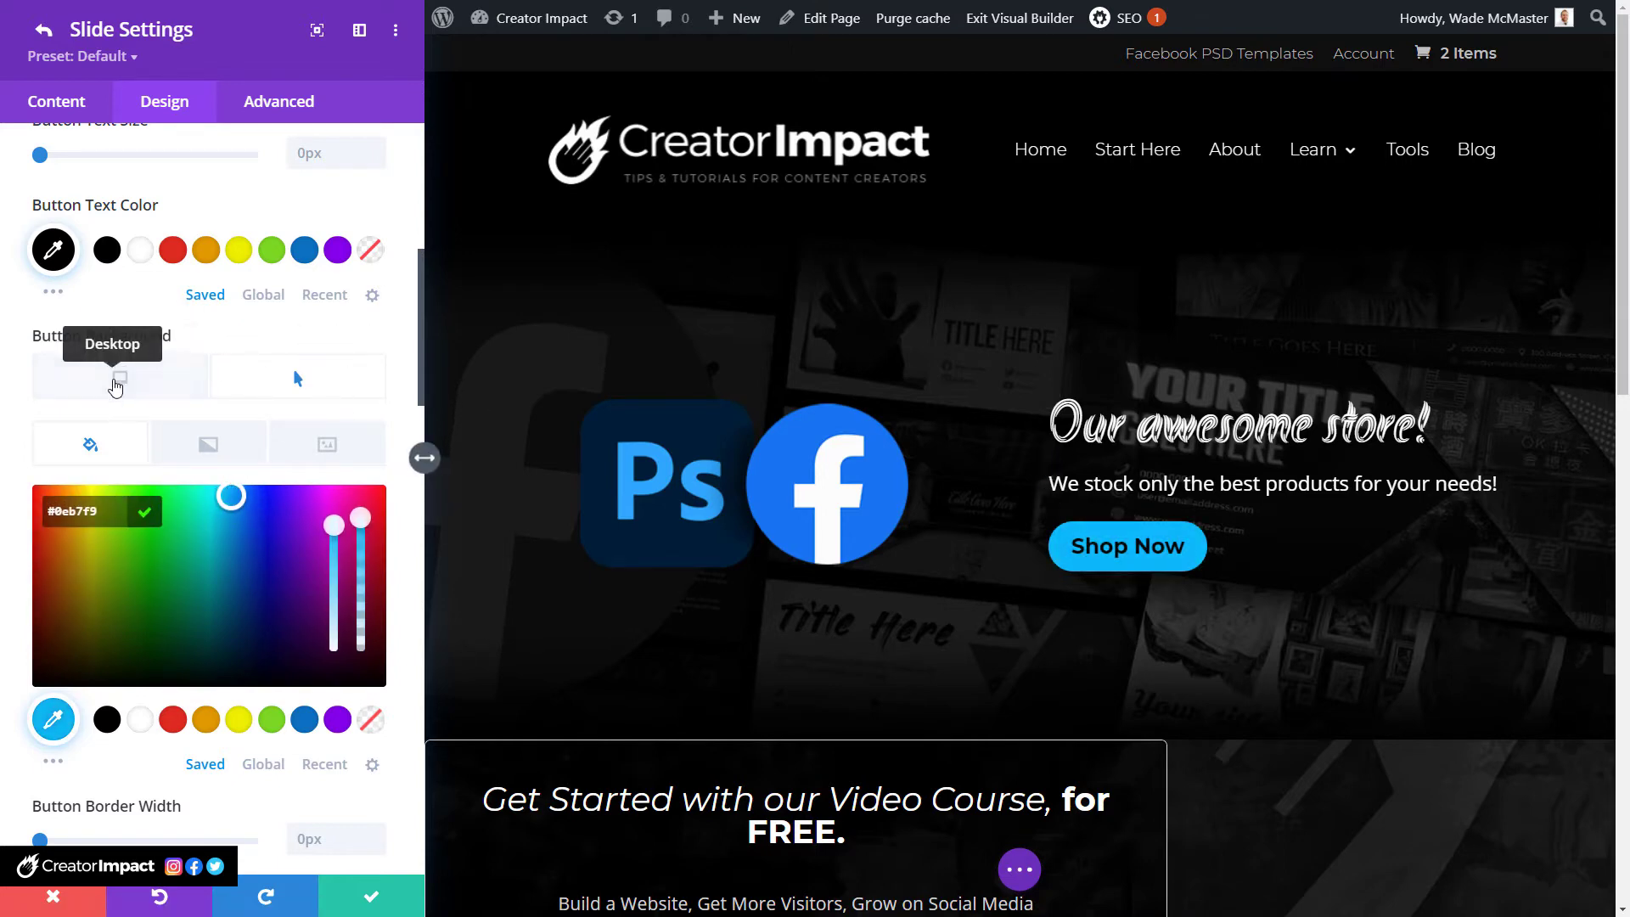
pyautogui.click(120, 377)
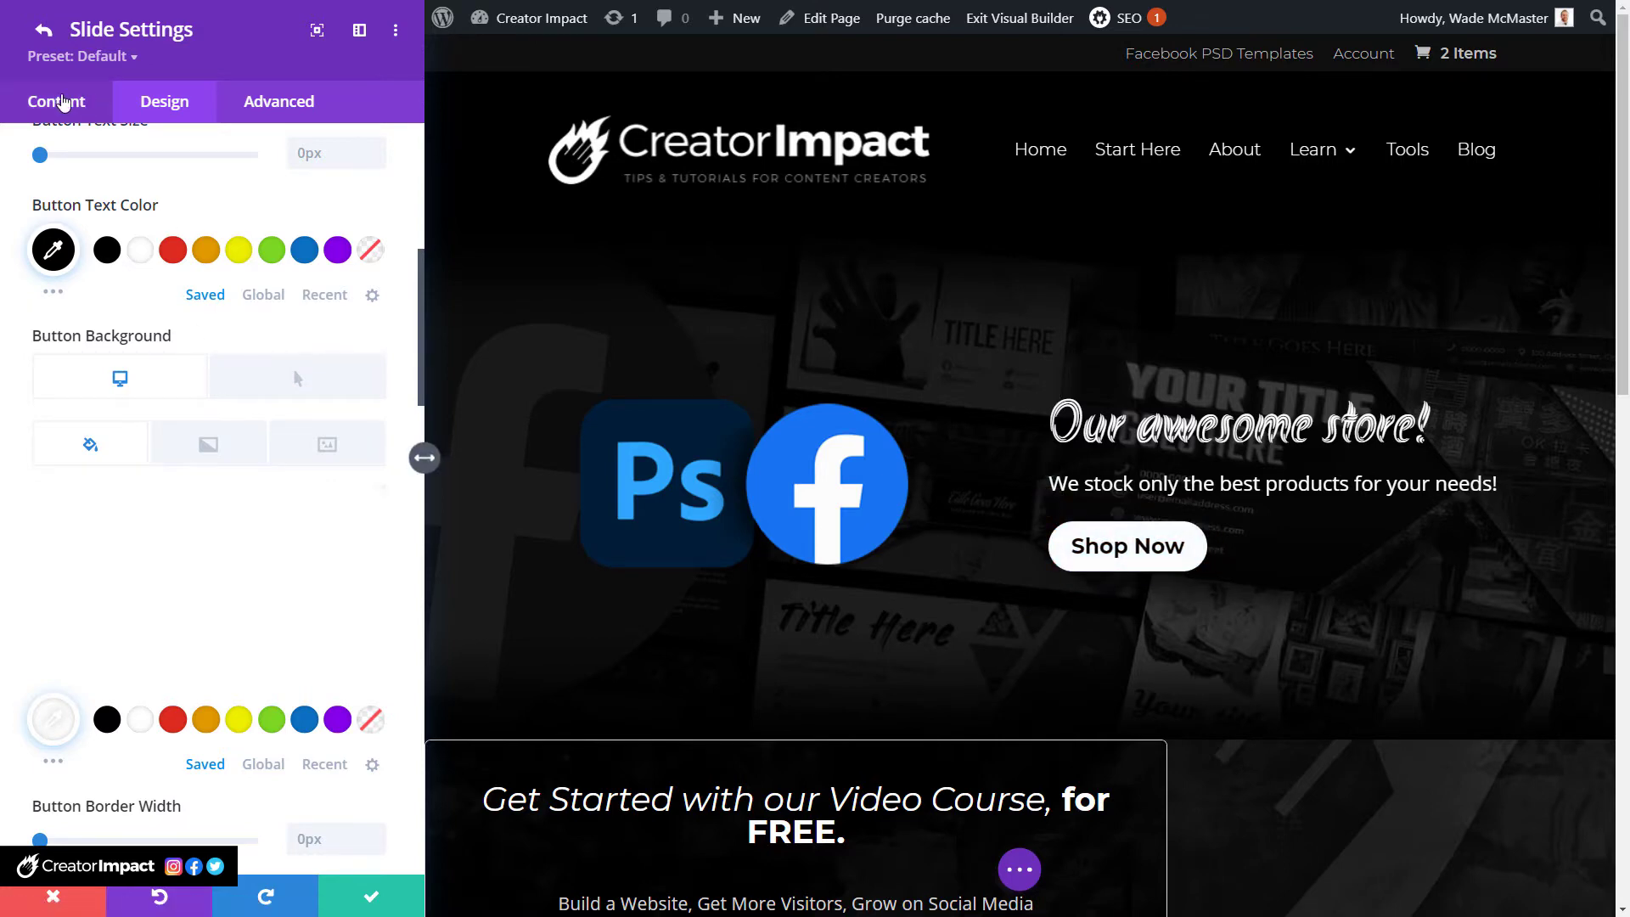
# Open the slide's background image settings, review the sizing and positioning options, and check how the background behaves on the page.
pyautogui.click(92, 104)
pyautogui.click(198, 396)
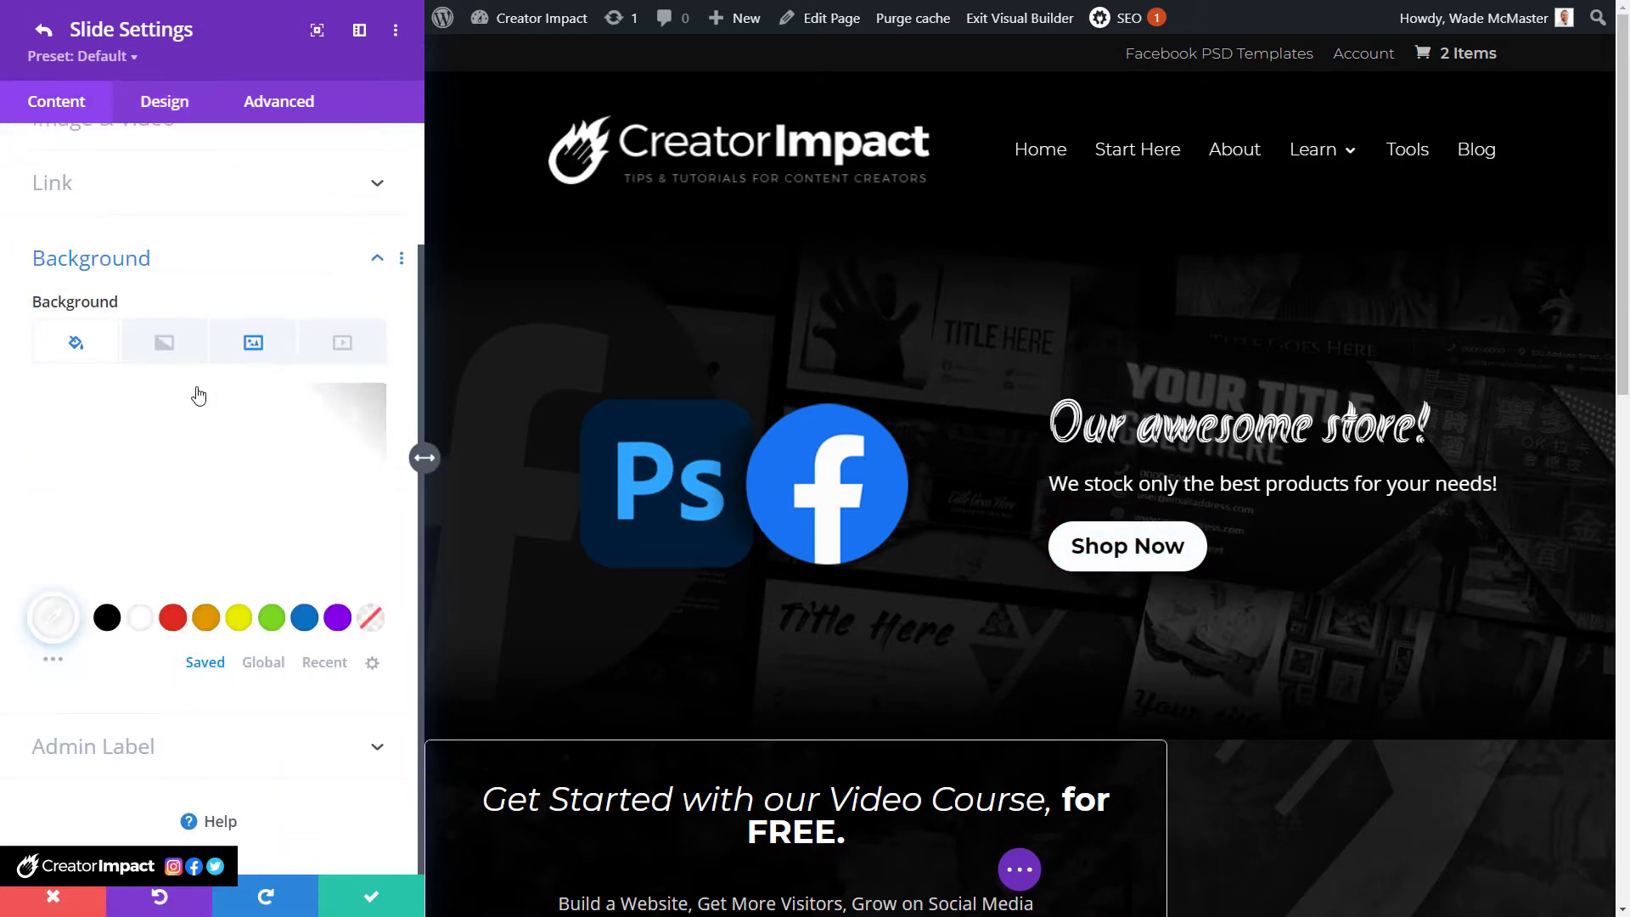
pyautogui.click(269, 344)
pyautogui.scroll(-2, 237, 391)
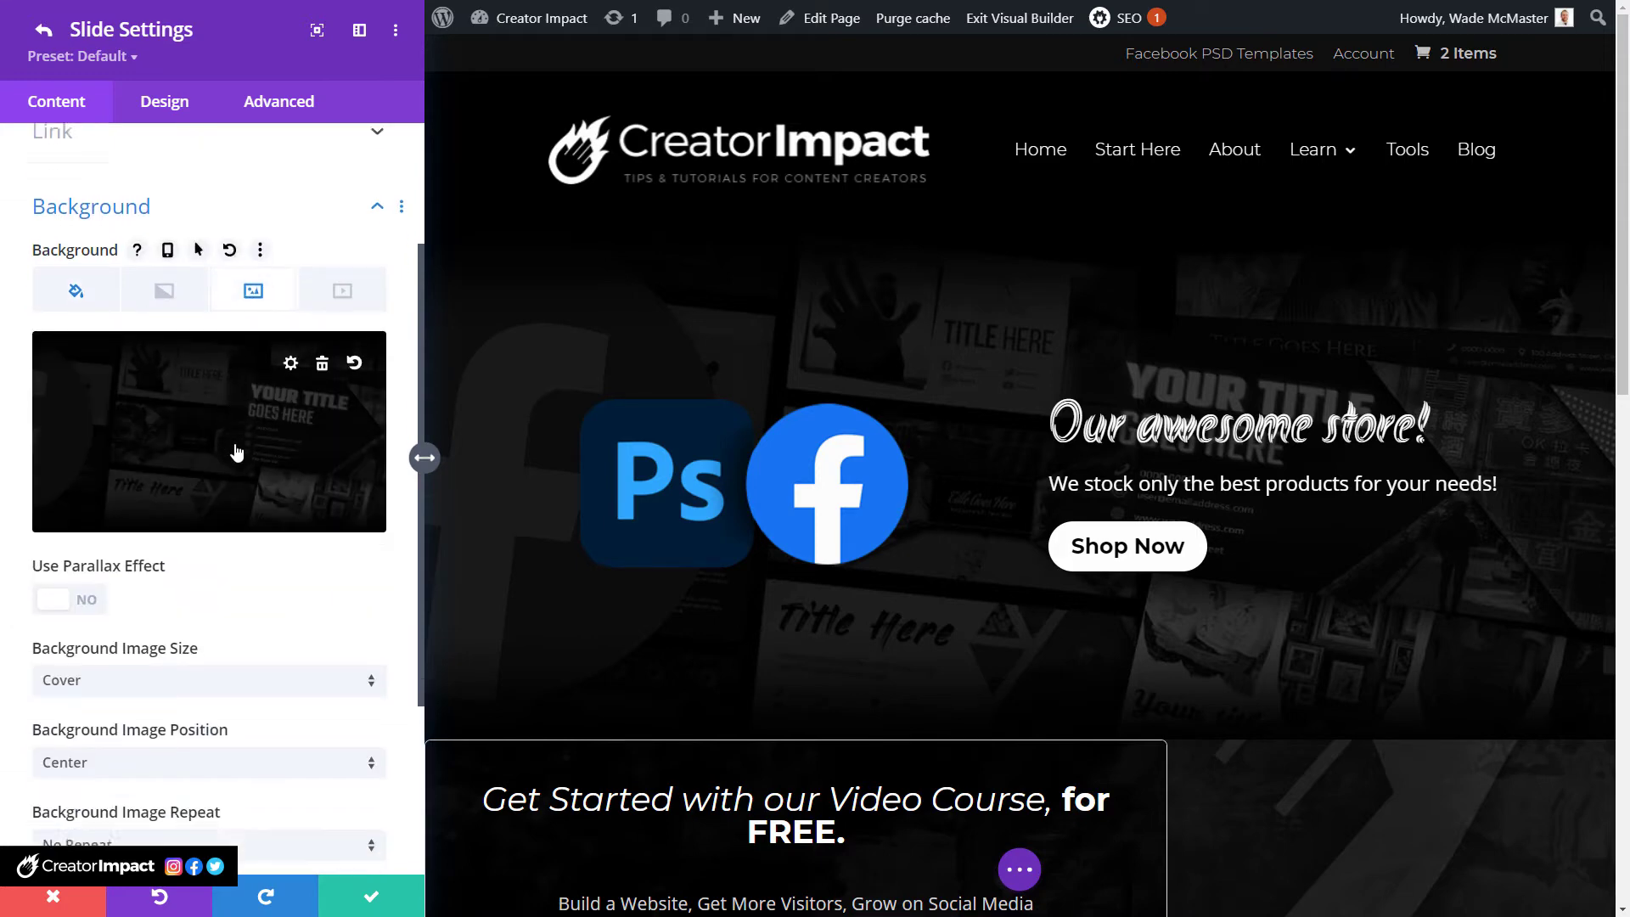
pyautogui.scroll(-2, 748, 501)
pyautogui.scroll(2, 748, 501)
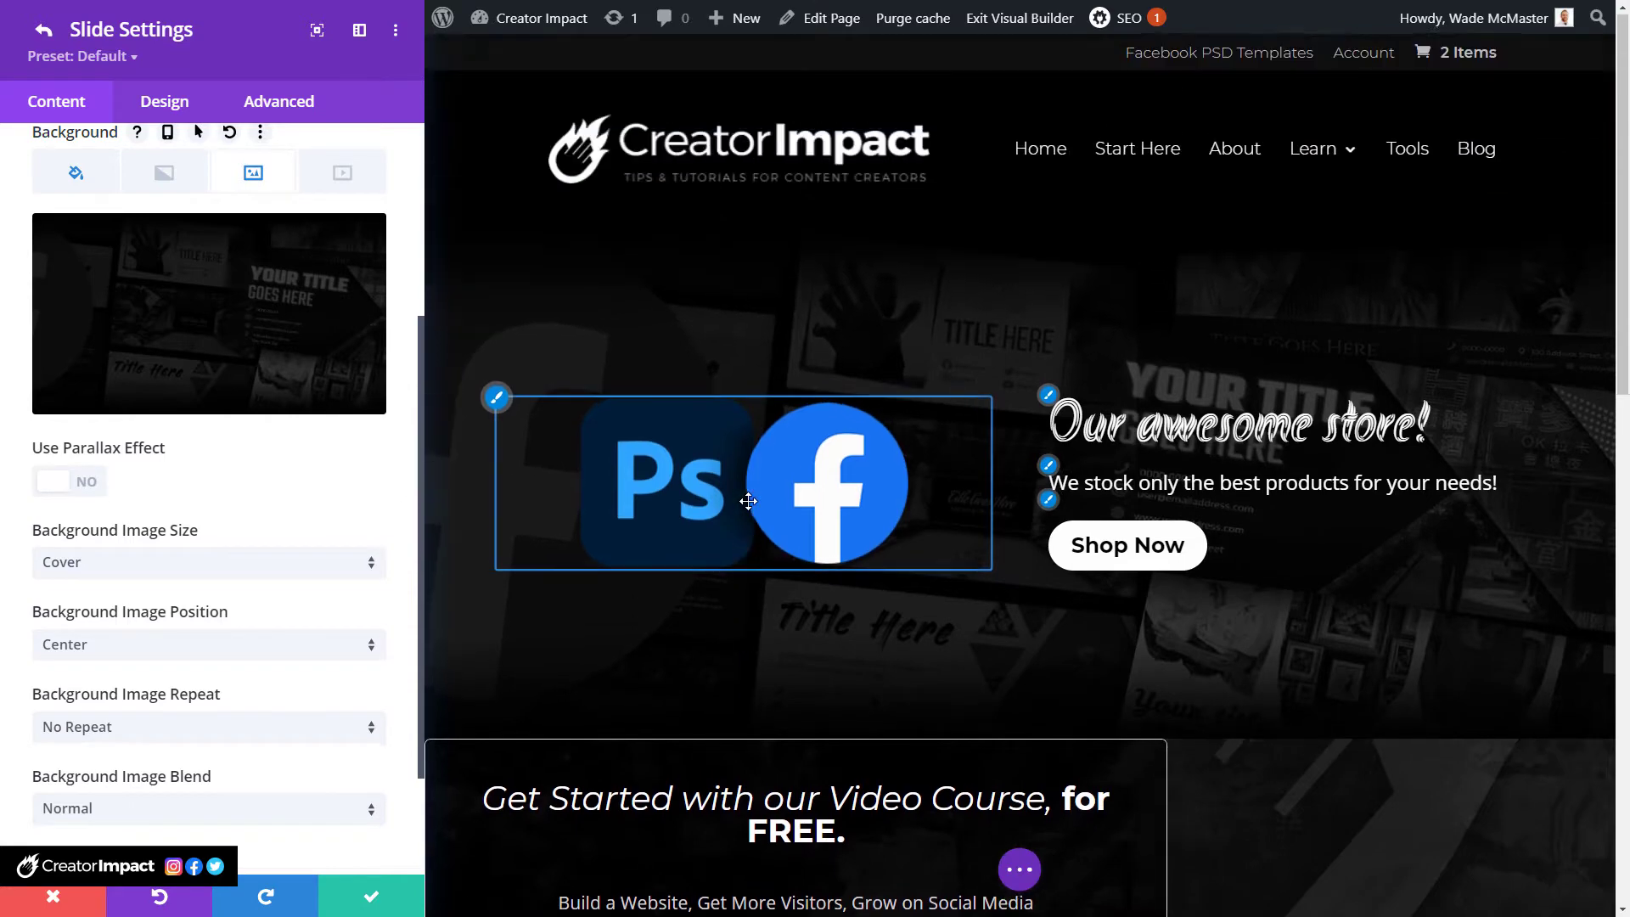
pyautogui.scroll(-1, 749, 501)
pyautogui.moveTo(1625, 322); pyautogui.dragTo(1628, 345)
pyautogui.scroll(2, 1426, 331)
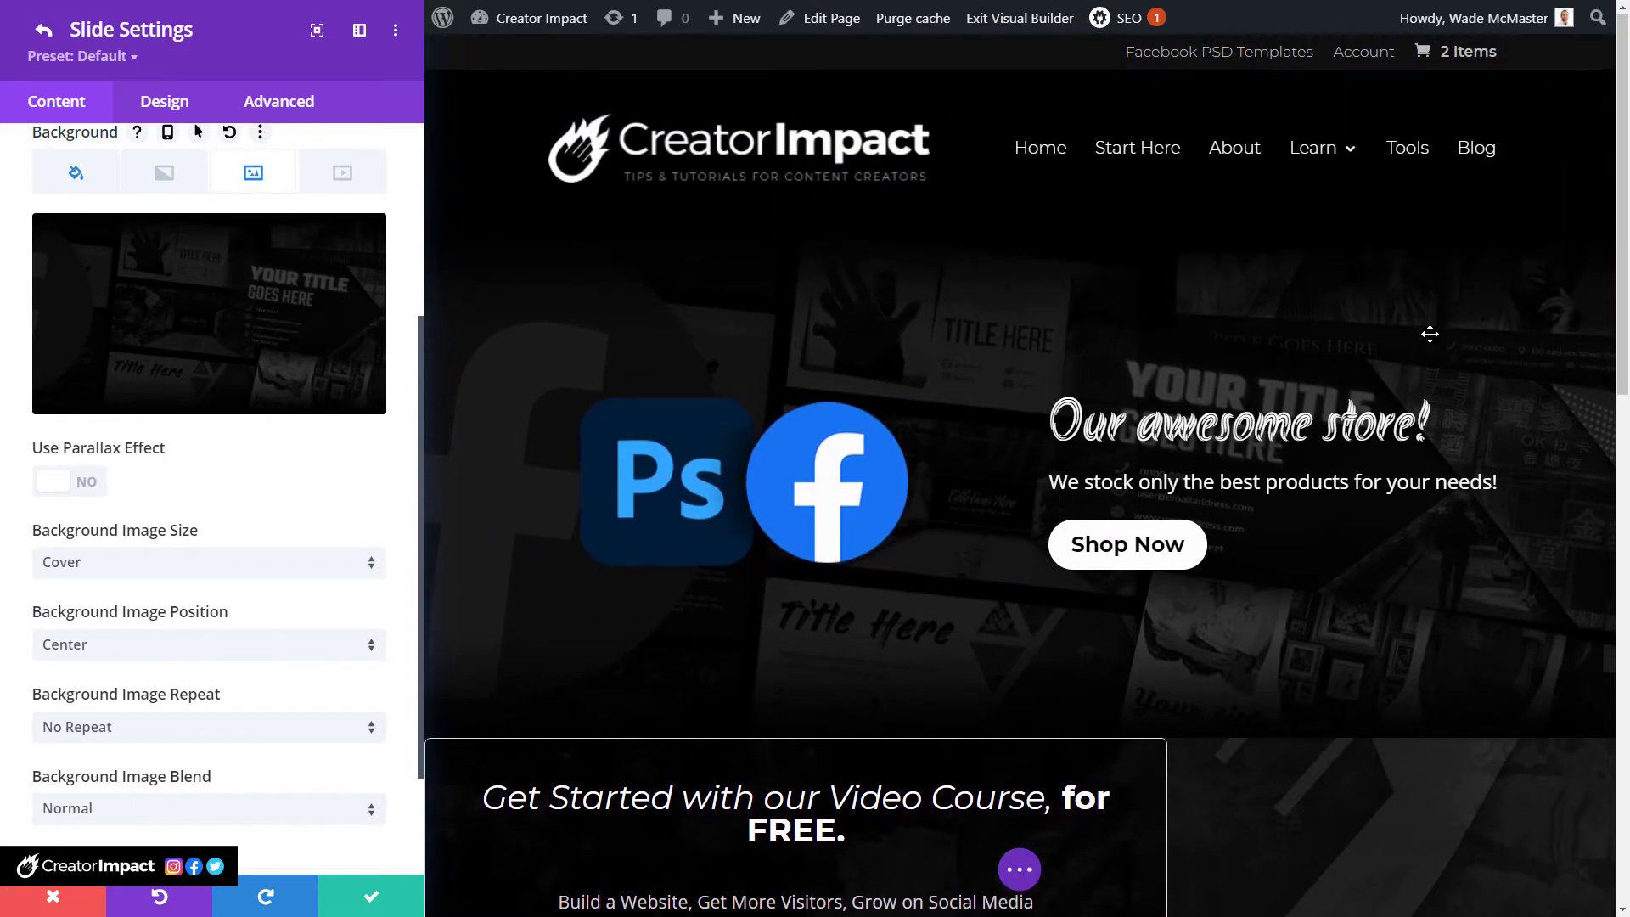
# Enable the parallax effect on the slide's background image and change the parallax method to CSS.
pyautogui.click(73, 482)
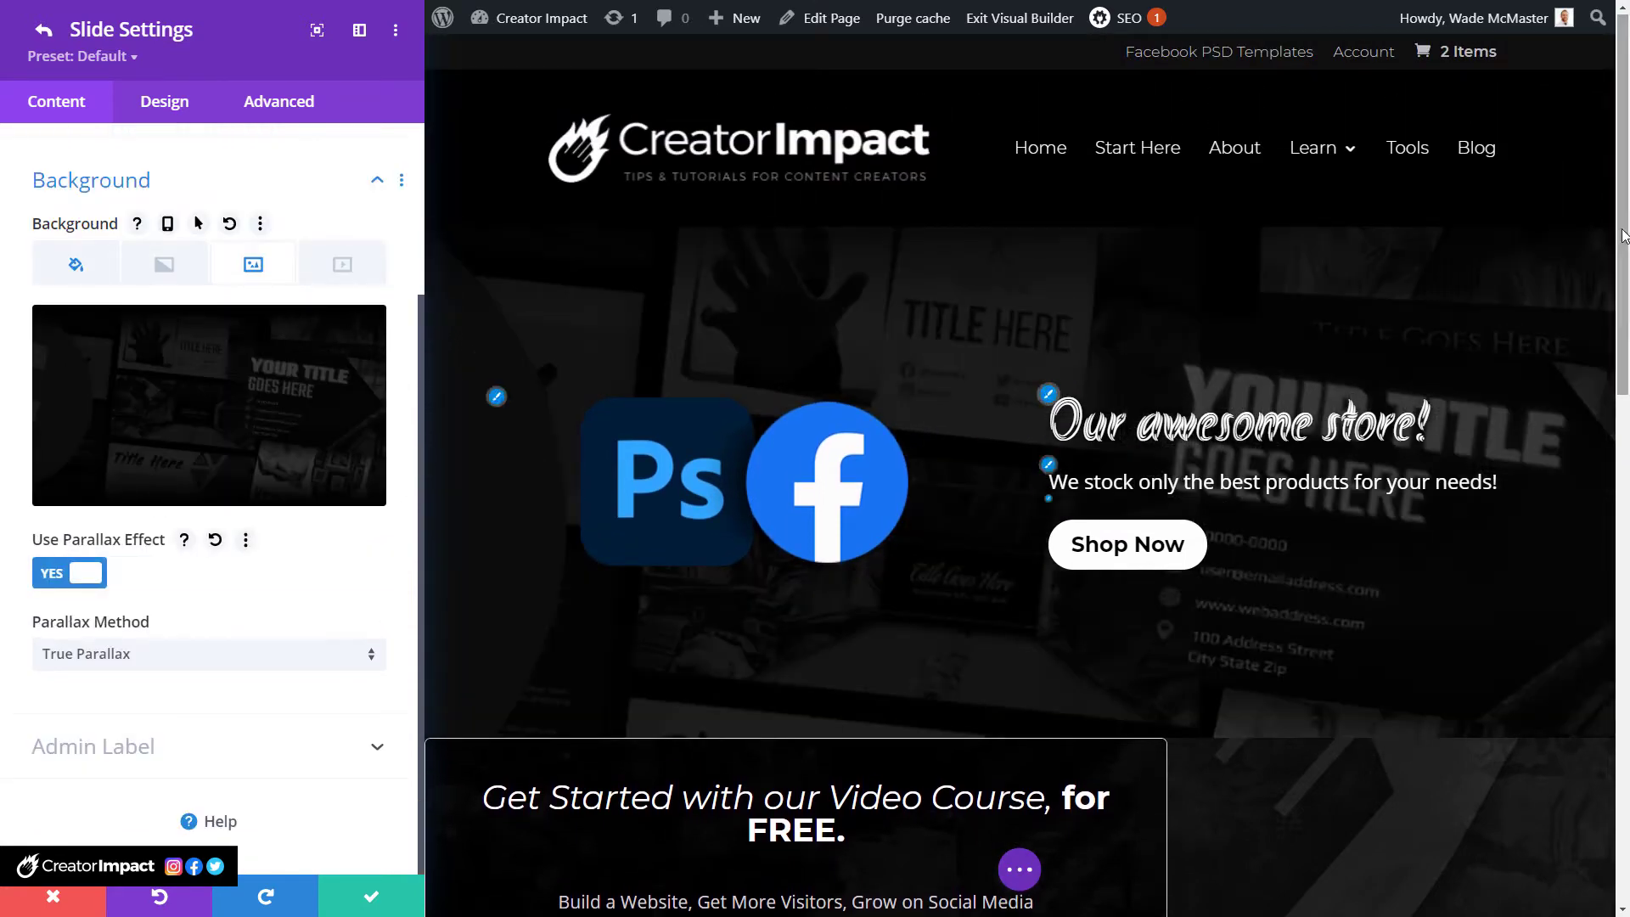
pyautogui.moveTo(1618, 197); pyautogui.dragTo(1624, 234)
pyautogui.click(132, 654)
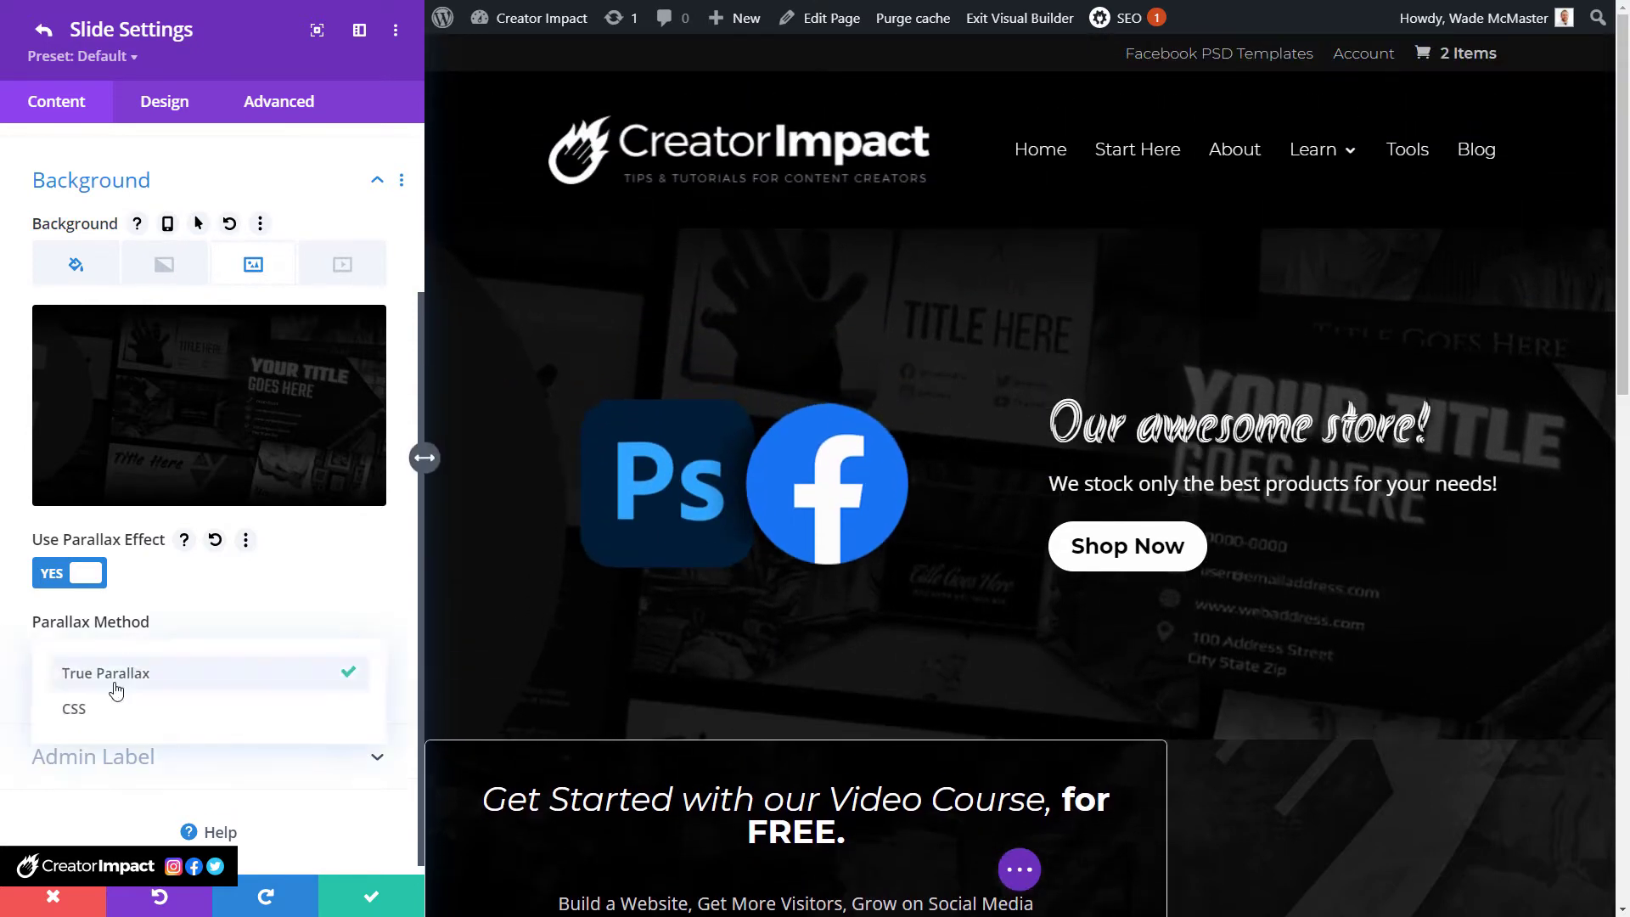
pyautogui.click(93, 709)
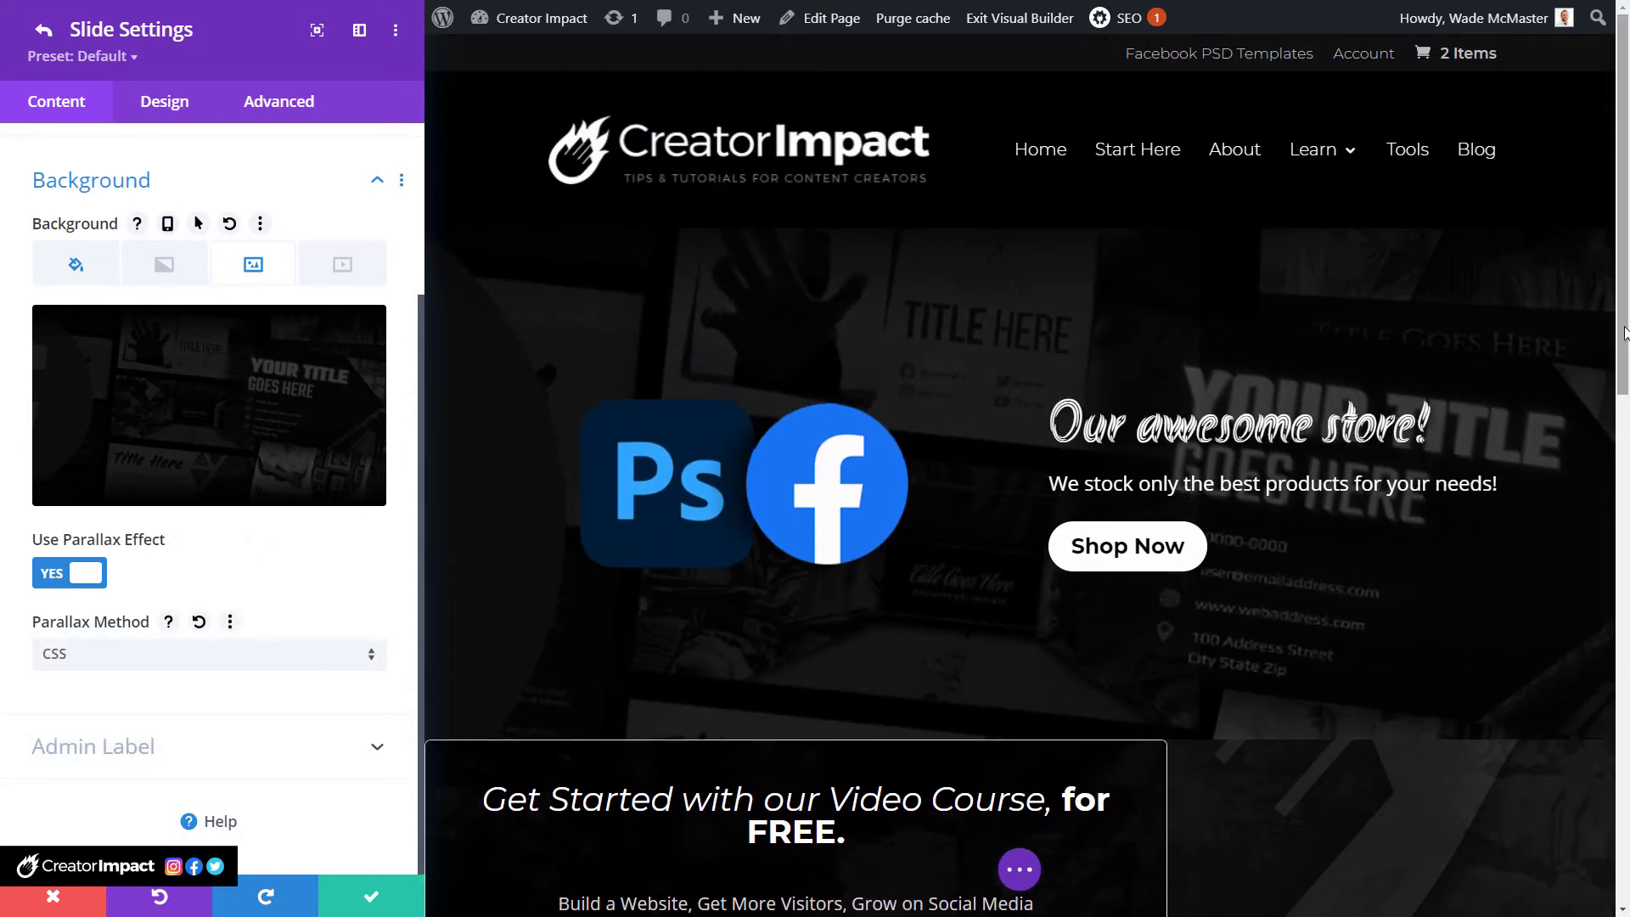
pyautogui.moveTo(1623, 331)
pyautogui.mouseDown()
pyautogui.moveTo(1623, 388)
pyautogui.moveTo(1621, 329)
pyautogui.mouseUp()
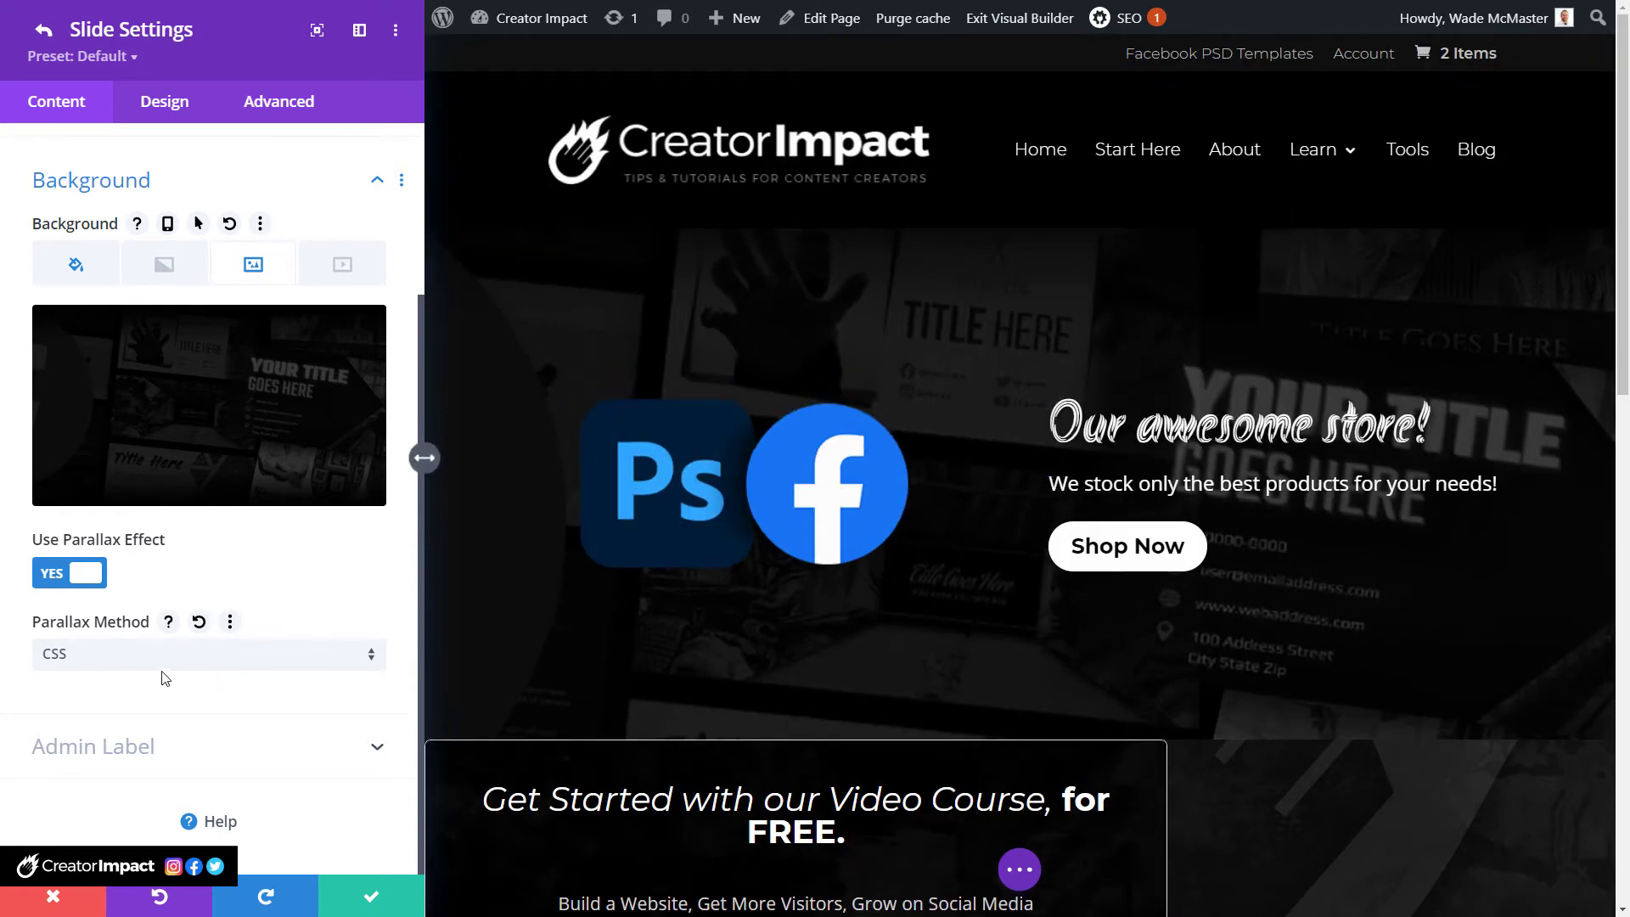
# Compare the parallax methods again and turn off the parallax effect for the background image.
pyautogui.click(229, 663)
pyautogui.click(127, 702)
pyautogui.moveTo(1626, 321); pyautogui.dragTo(1307, 243)
pyautogui.click(206, 671)
pyautogui.click(151, 672)
pyautogui.click(78, 574)
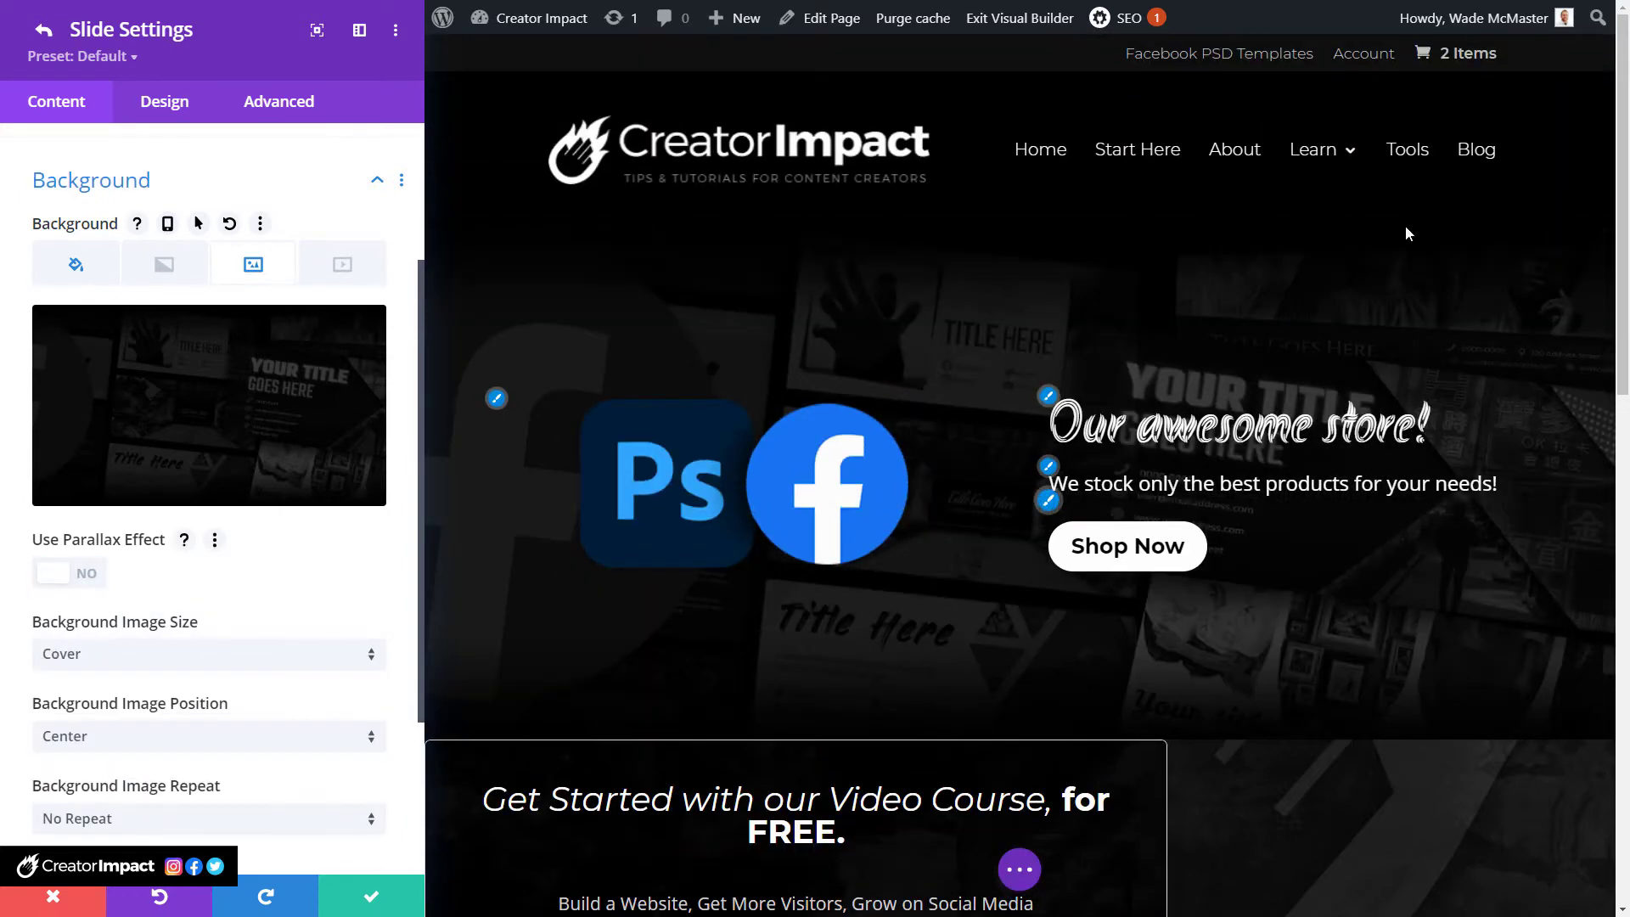
# Set the background image size to Fit and preview the slide in tablet view before returning to the desktop layout.
pyautogui.moveTo(1439, 316)
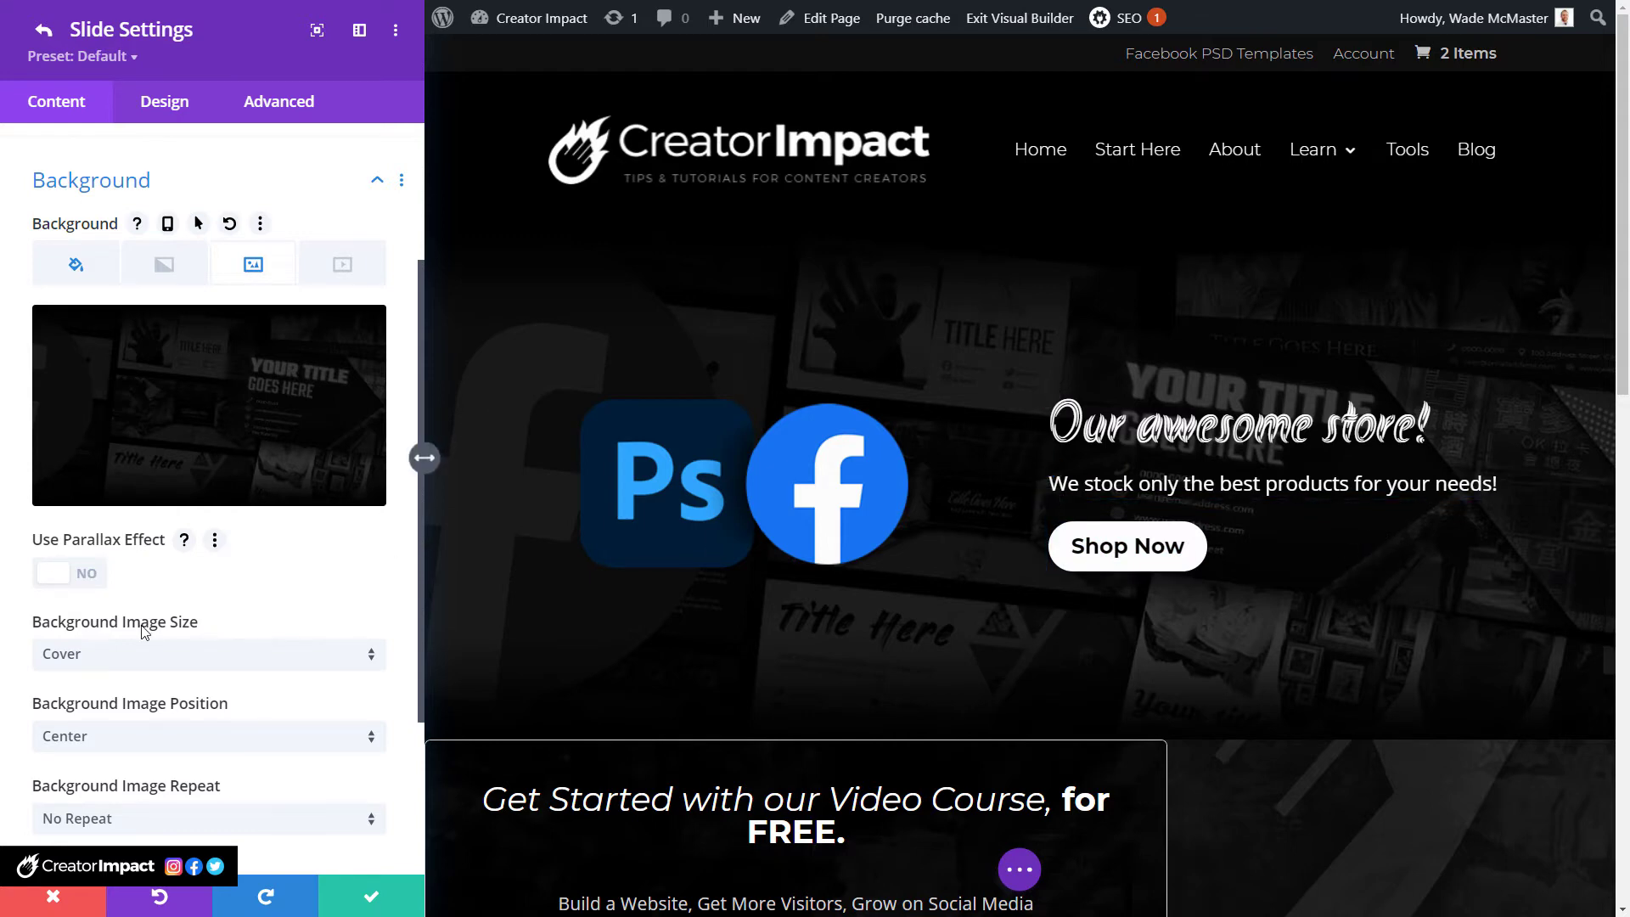
pyautogui.click(175, 660)
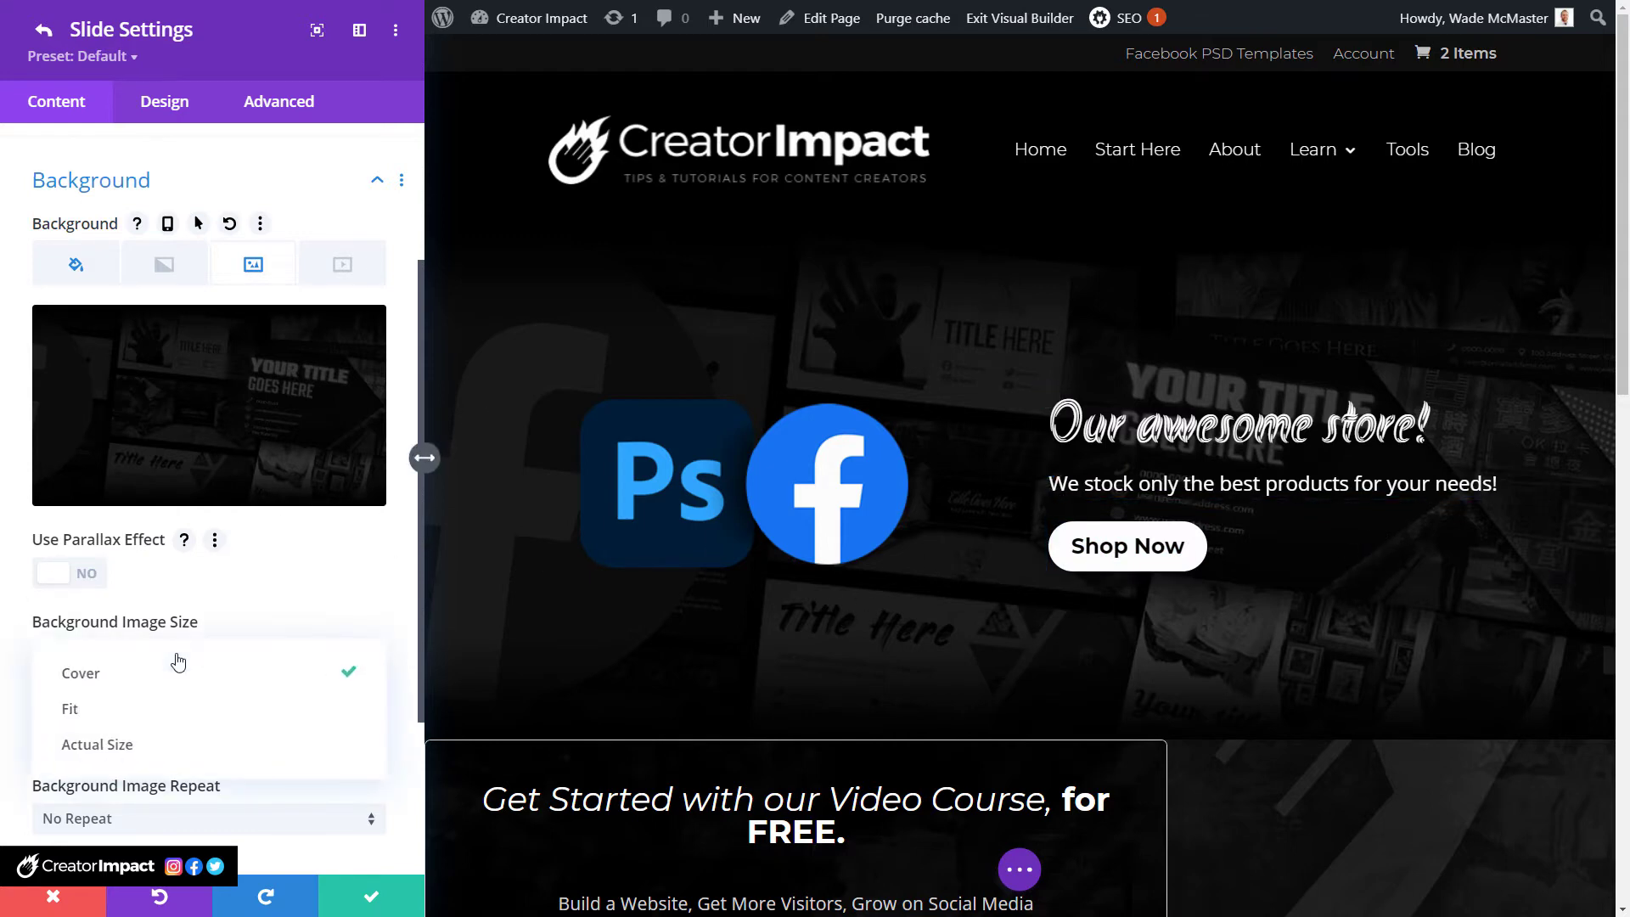
pyautogui.click(93, 718)
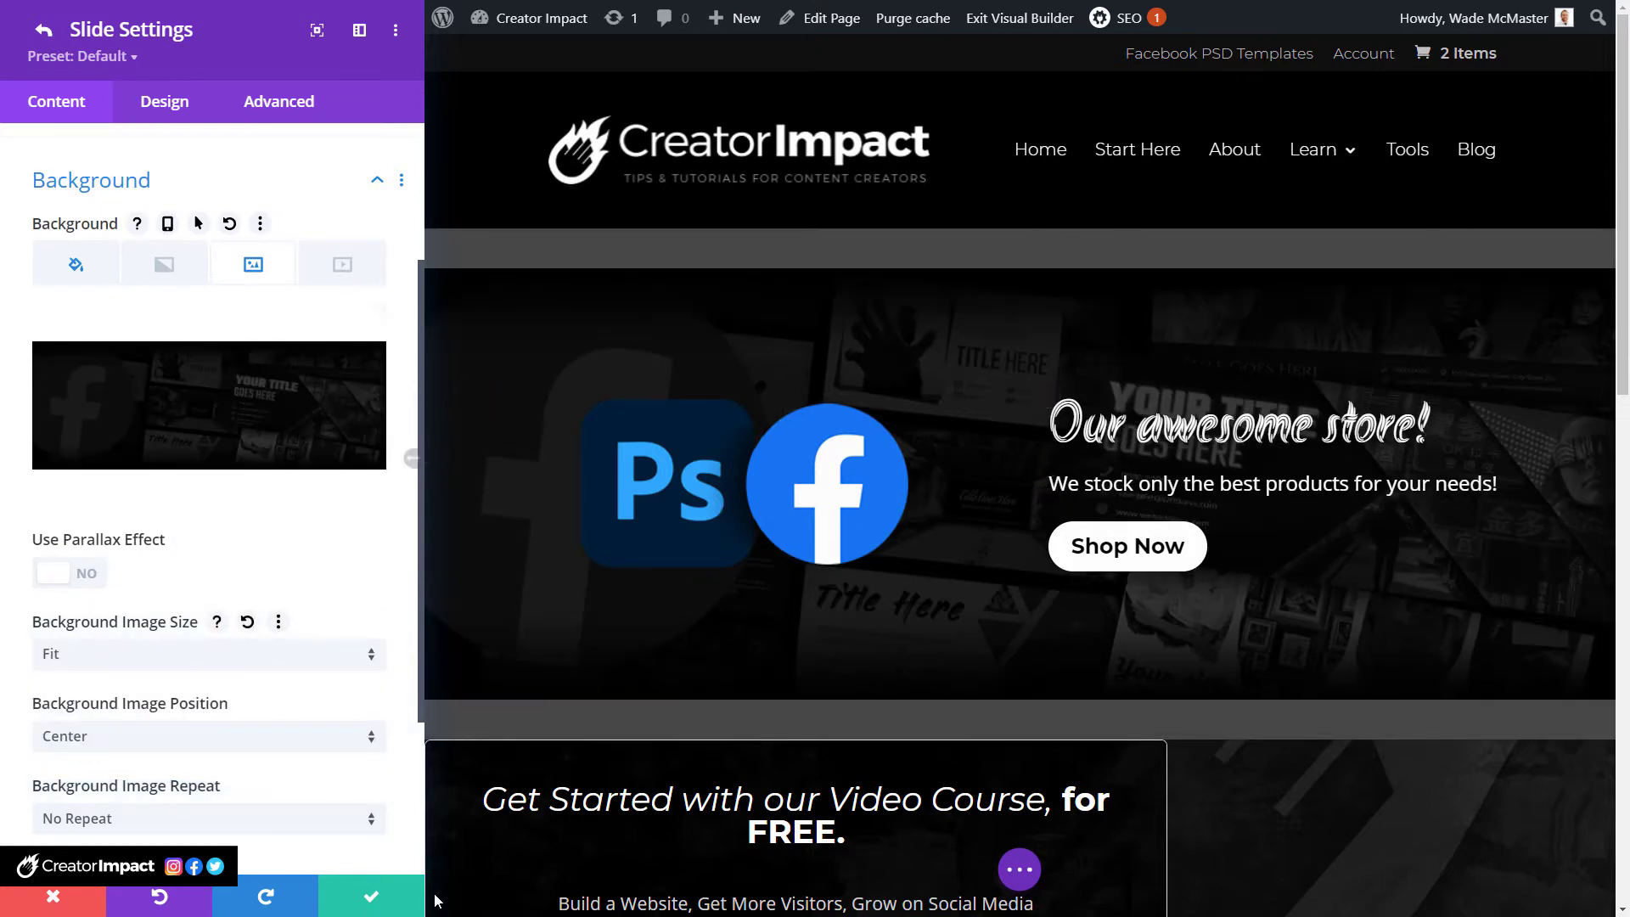
pyautogui.moveTo(434, 481)
pyautogui.mouseDown()
pyautogui.moveTo(427, 463)
pyautogui.moveTo(595, 465)
pyautogui.moveTo(415, 471)
pyautogui.mouseUp()
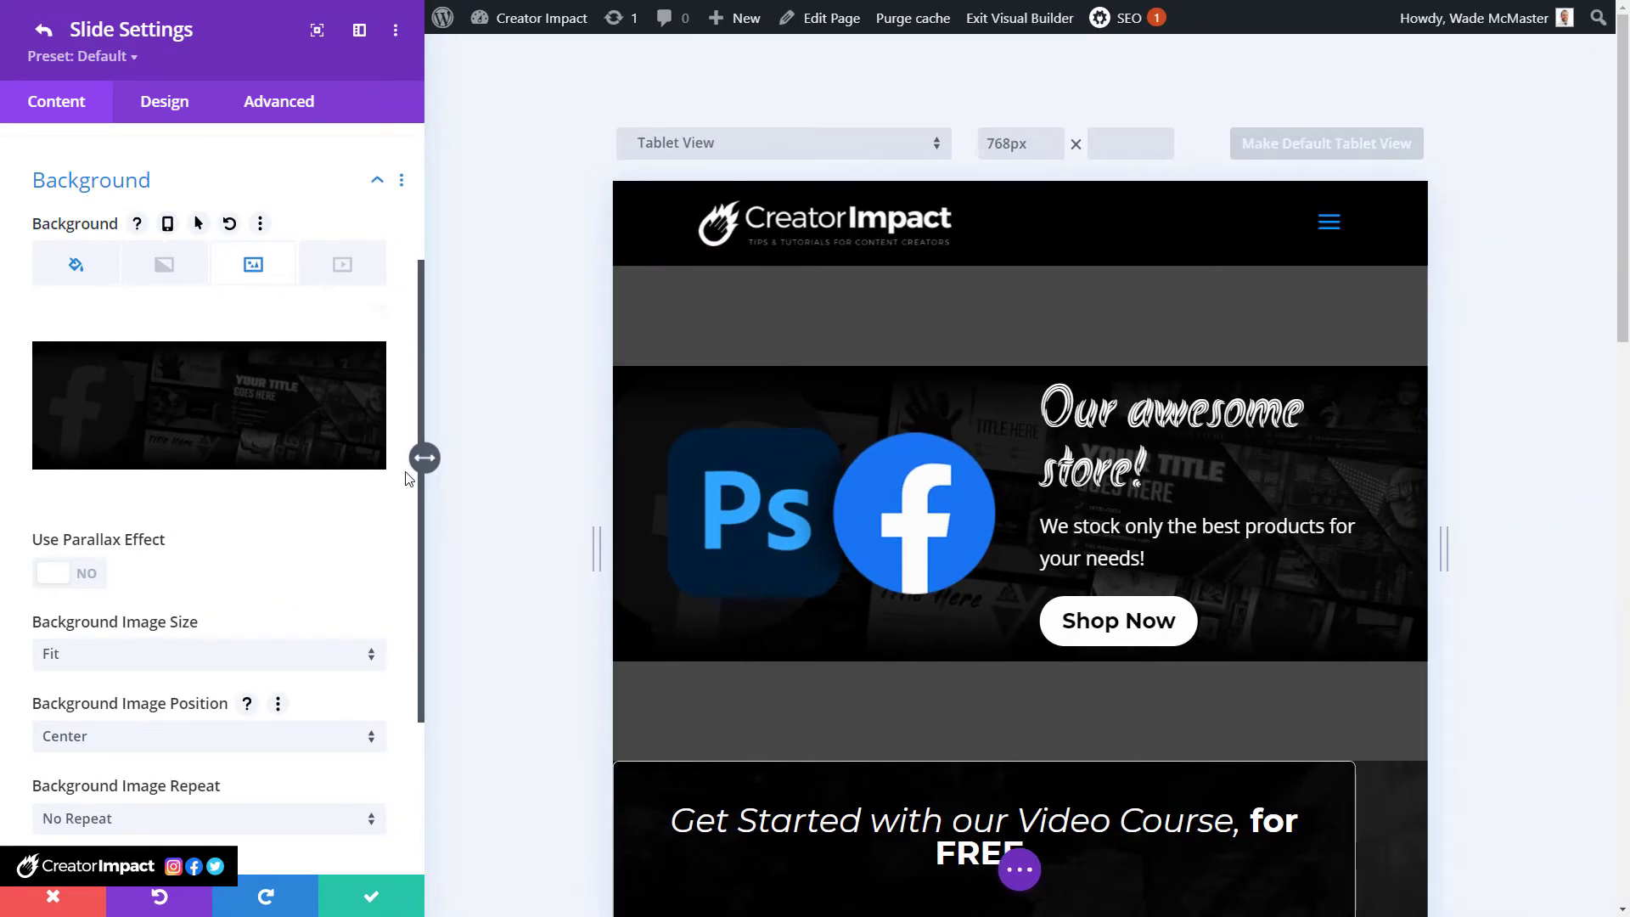
pyautogui.click(931, 146)
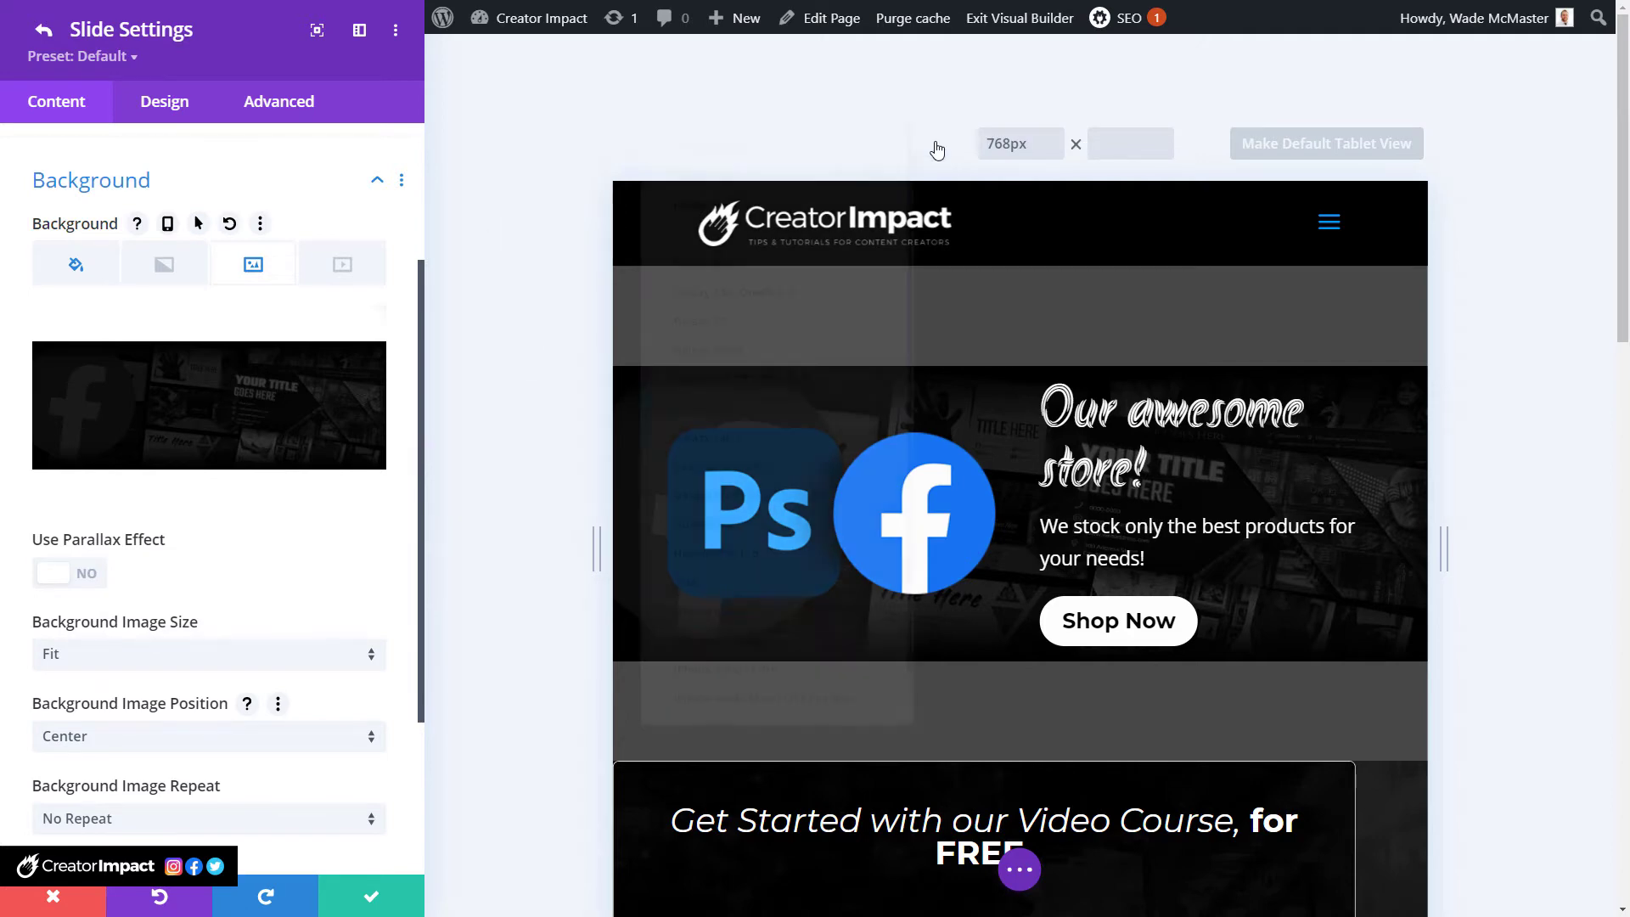
pyautogui.click(781, 75)
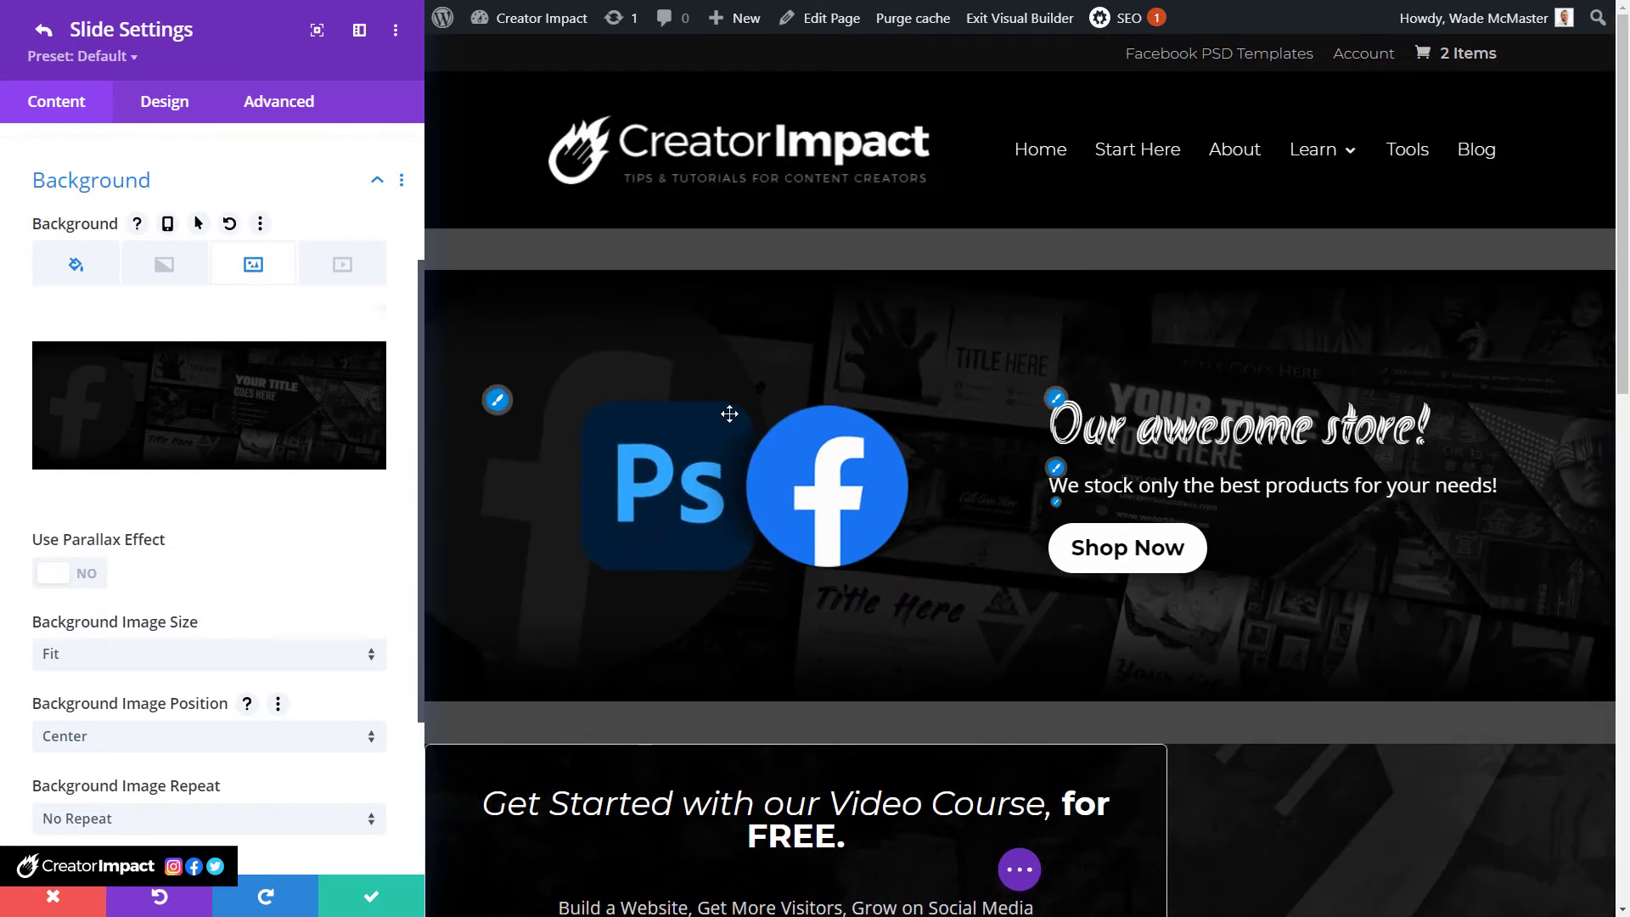
# Try the background image at Actual Size, and set its size back to Cover.
pyautogui.click(143, 652)
pyautogui.click(115, 745)
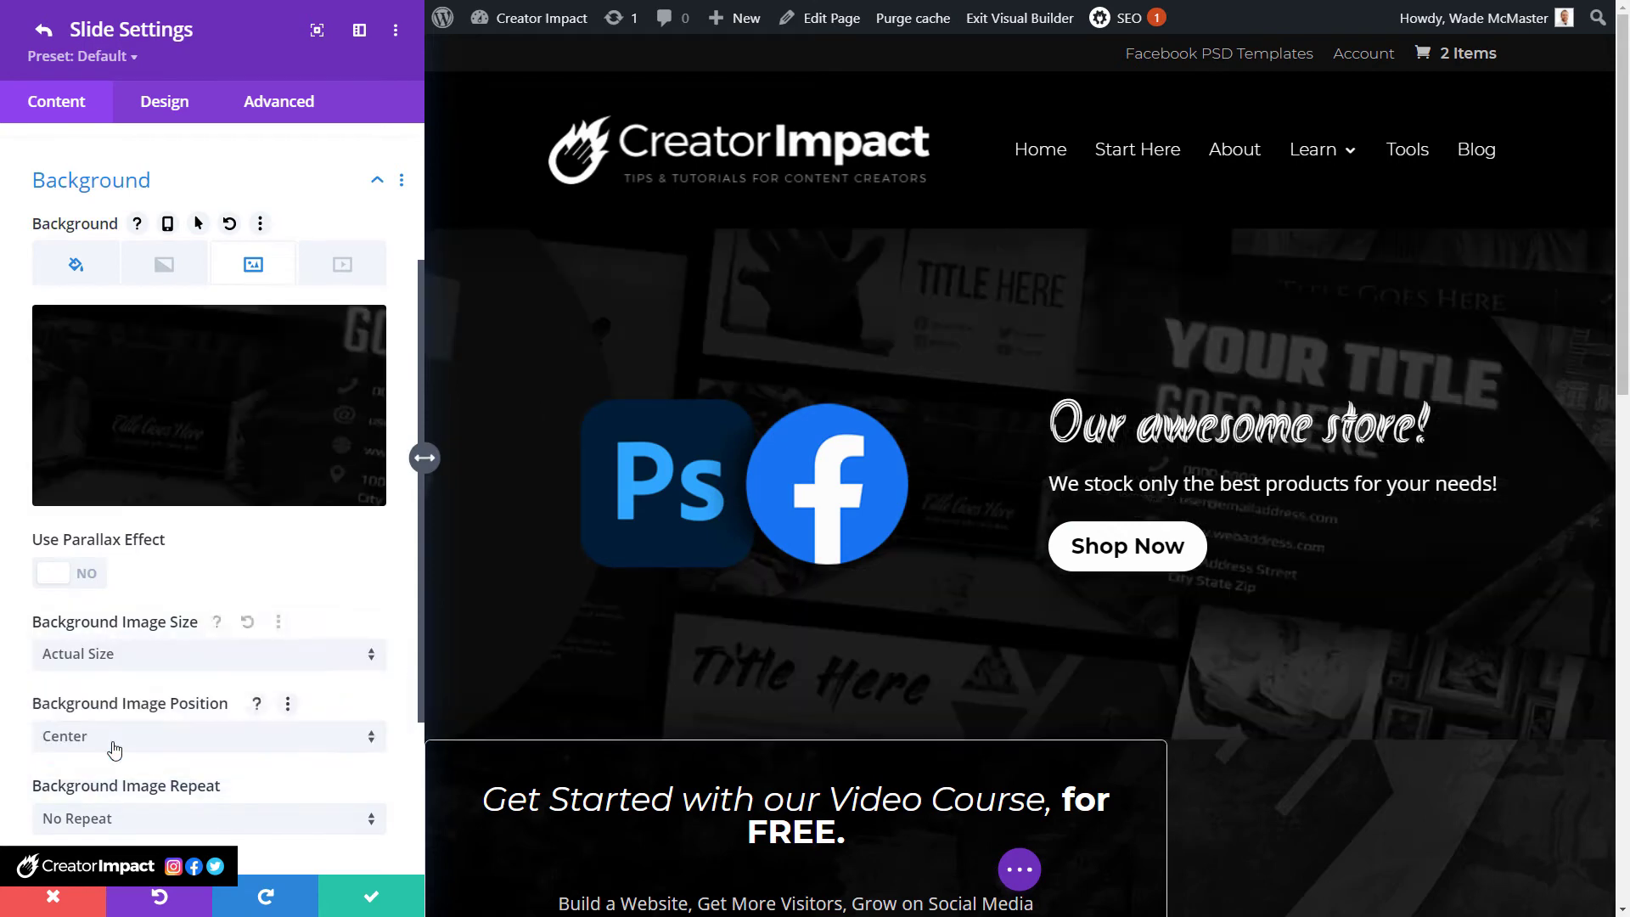
pyautogui.click(149, 666)
pyautogui.click(127, 568)
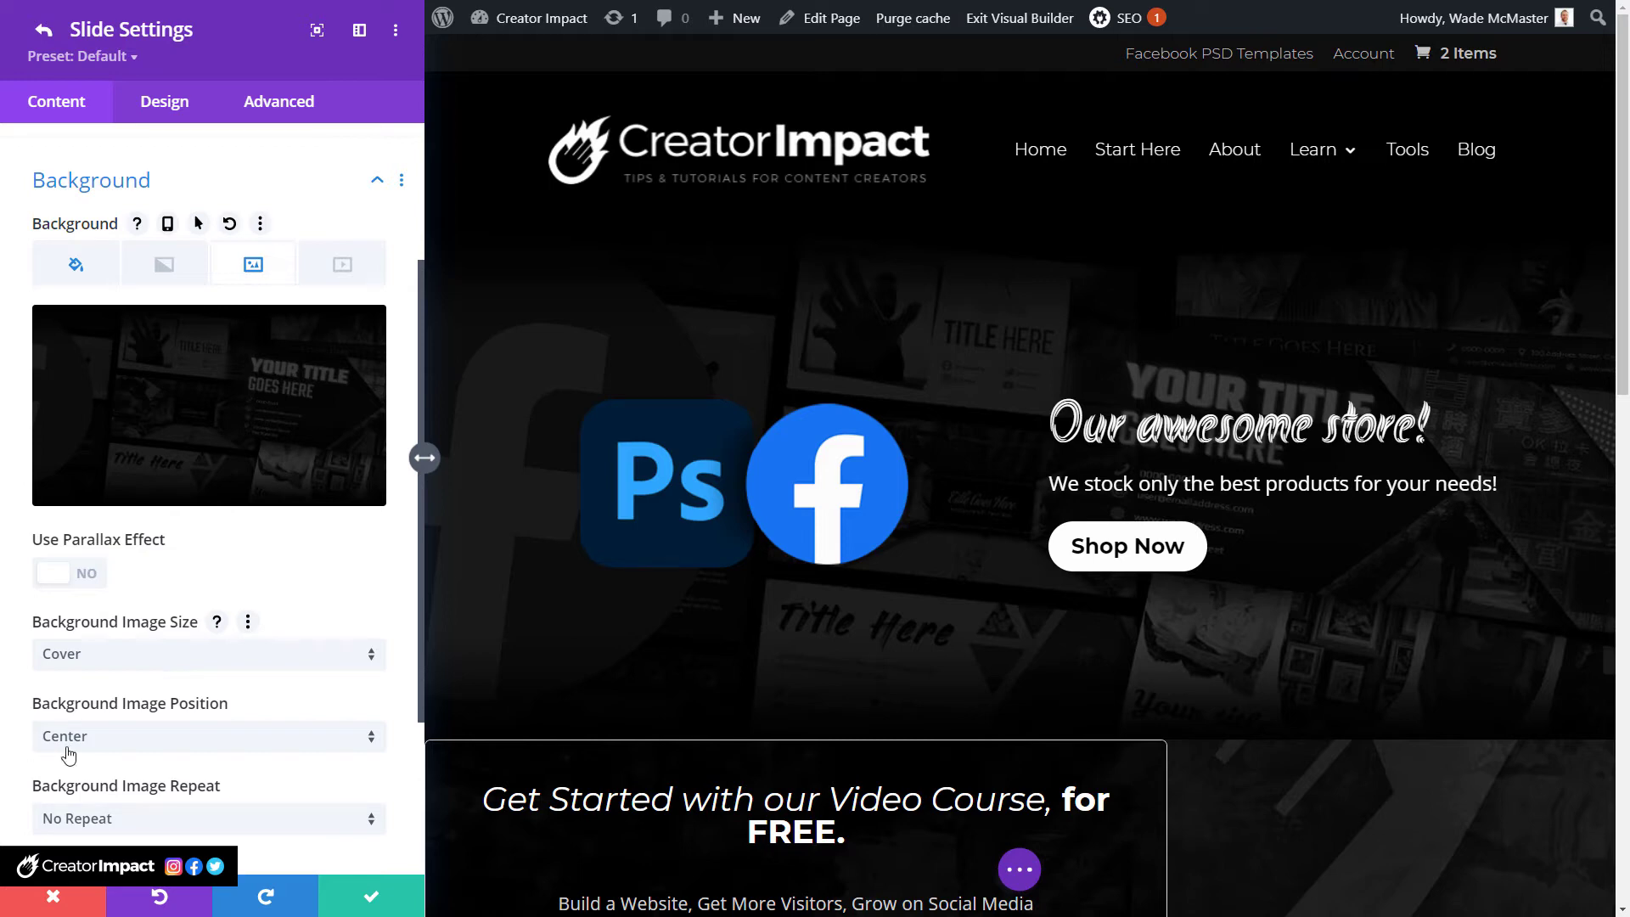
# Set the background image position to Center Left and check the slide by resizing the preview.
pyautogui.scroll(-2, 192, 594)
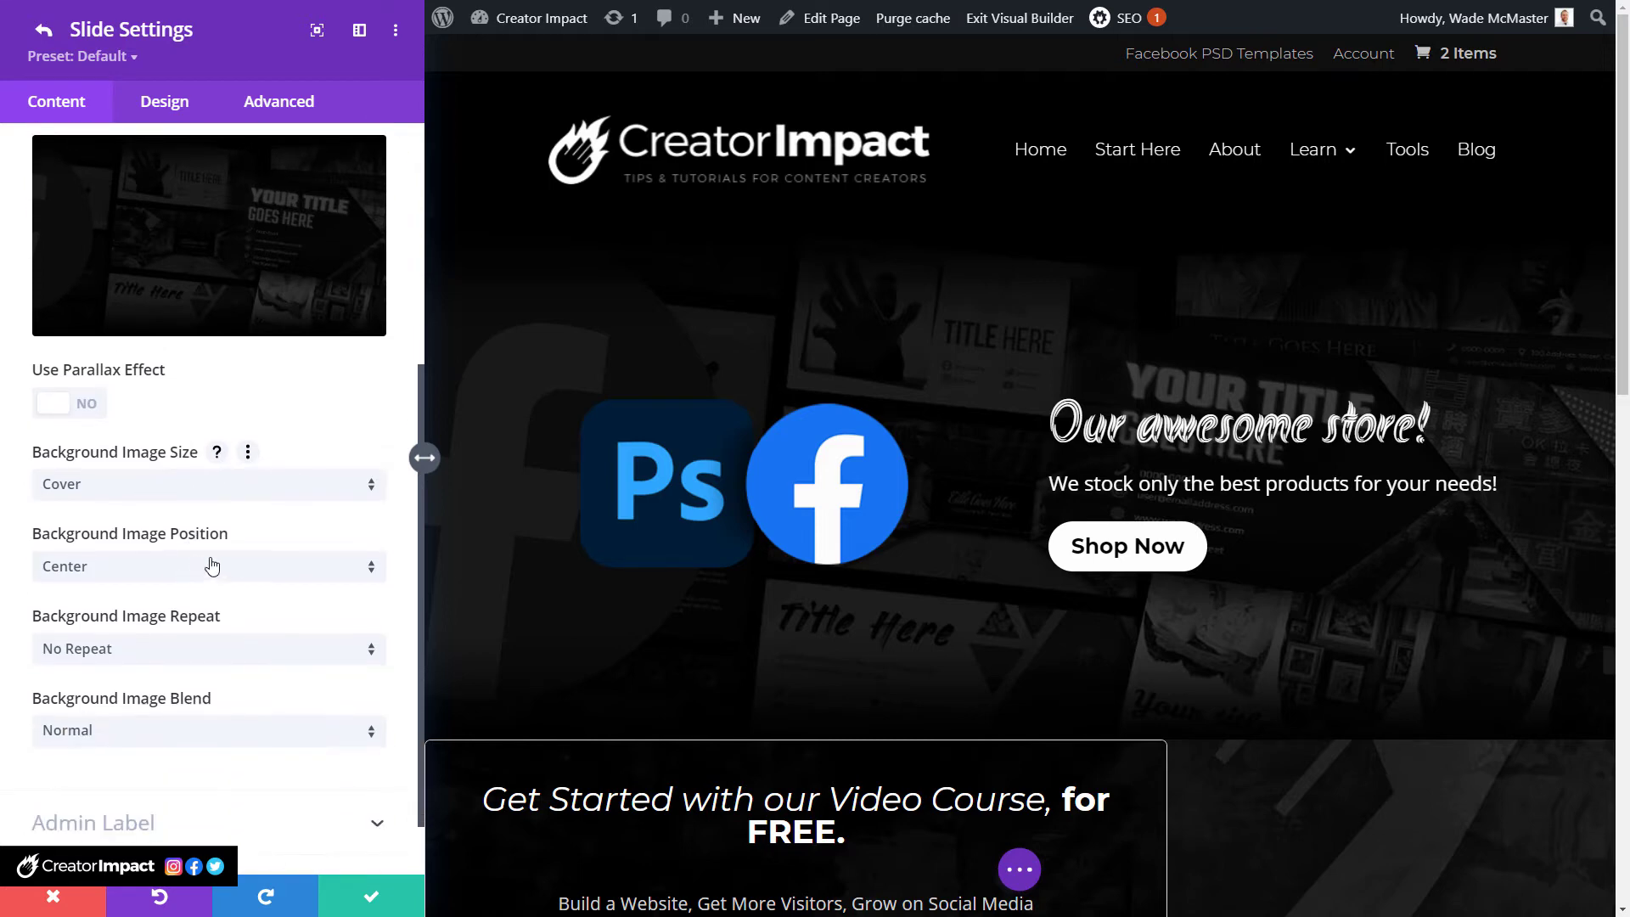
pyautogui.click(182, 568)
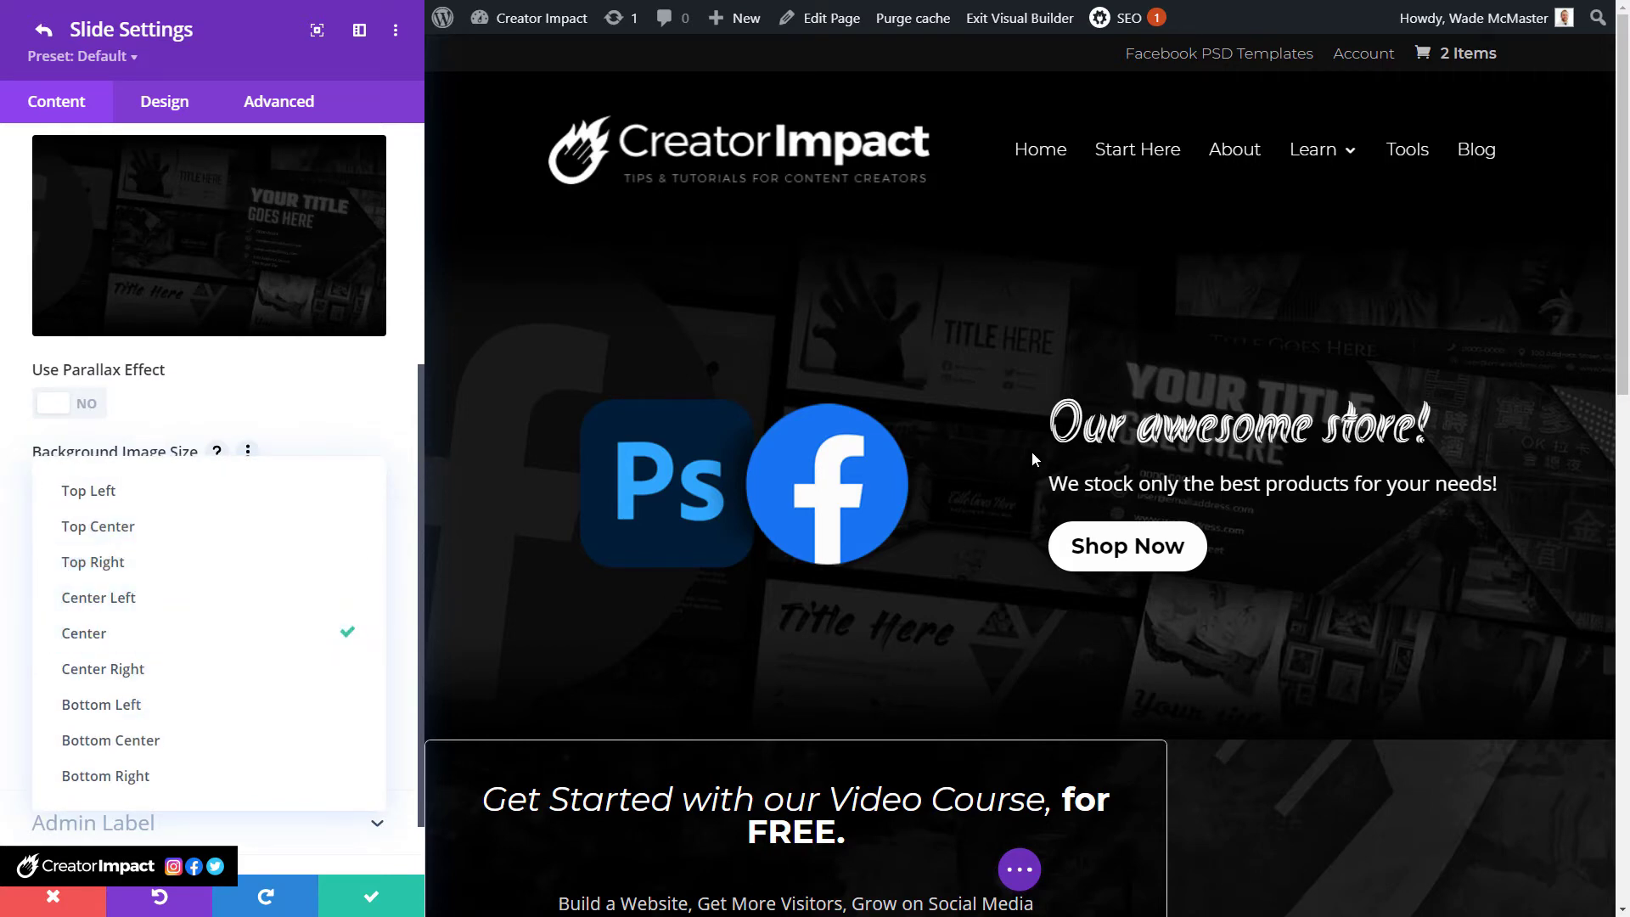
pyautogui.click(117, 604)
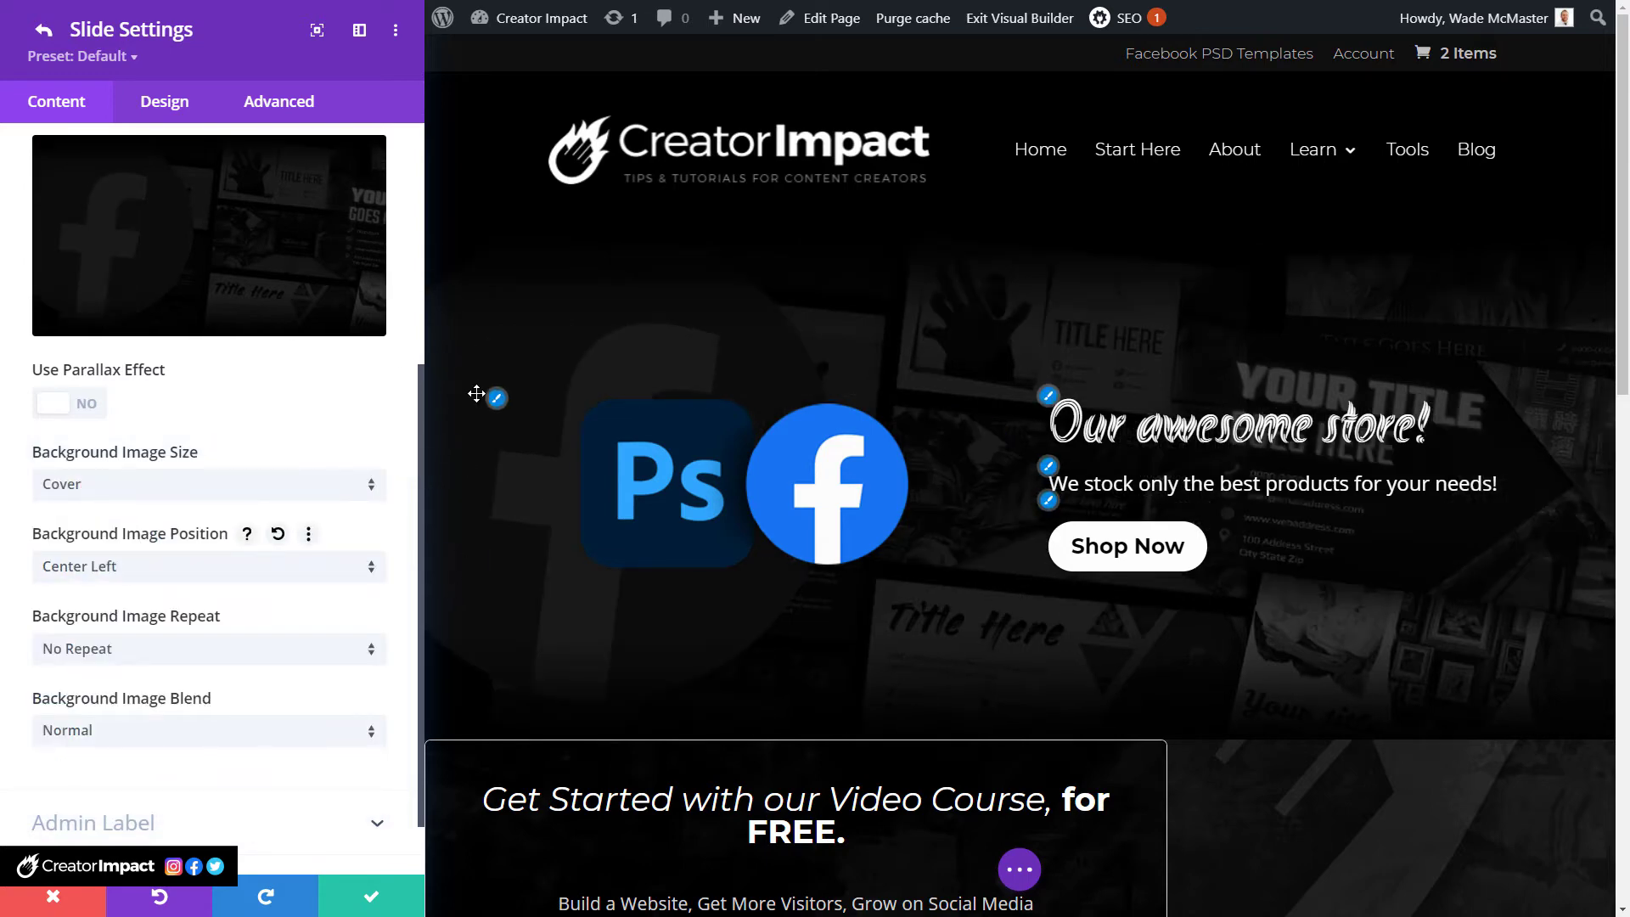
pyautogui.moveTo(425, 457)
pyautogui.mouseDown()
pyautogui.moveTo(480, 455)
pyautogui.moveTo(422, 458)
pyautogui.mouseUp()
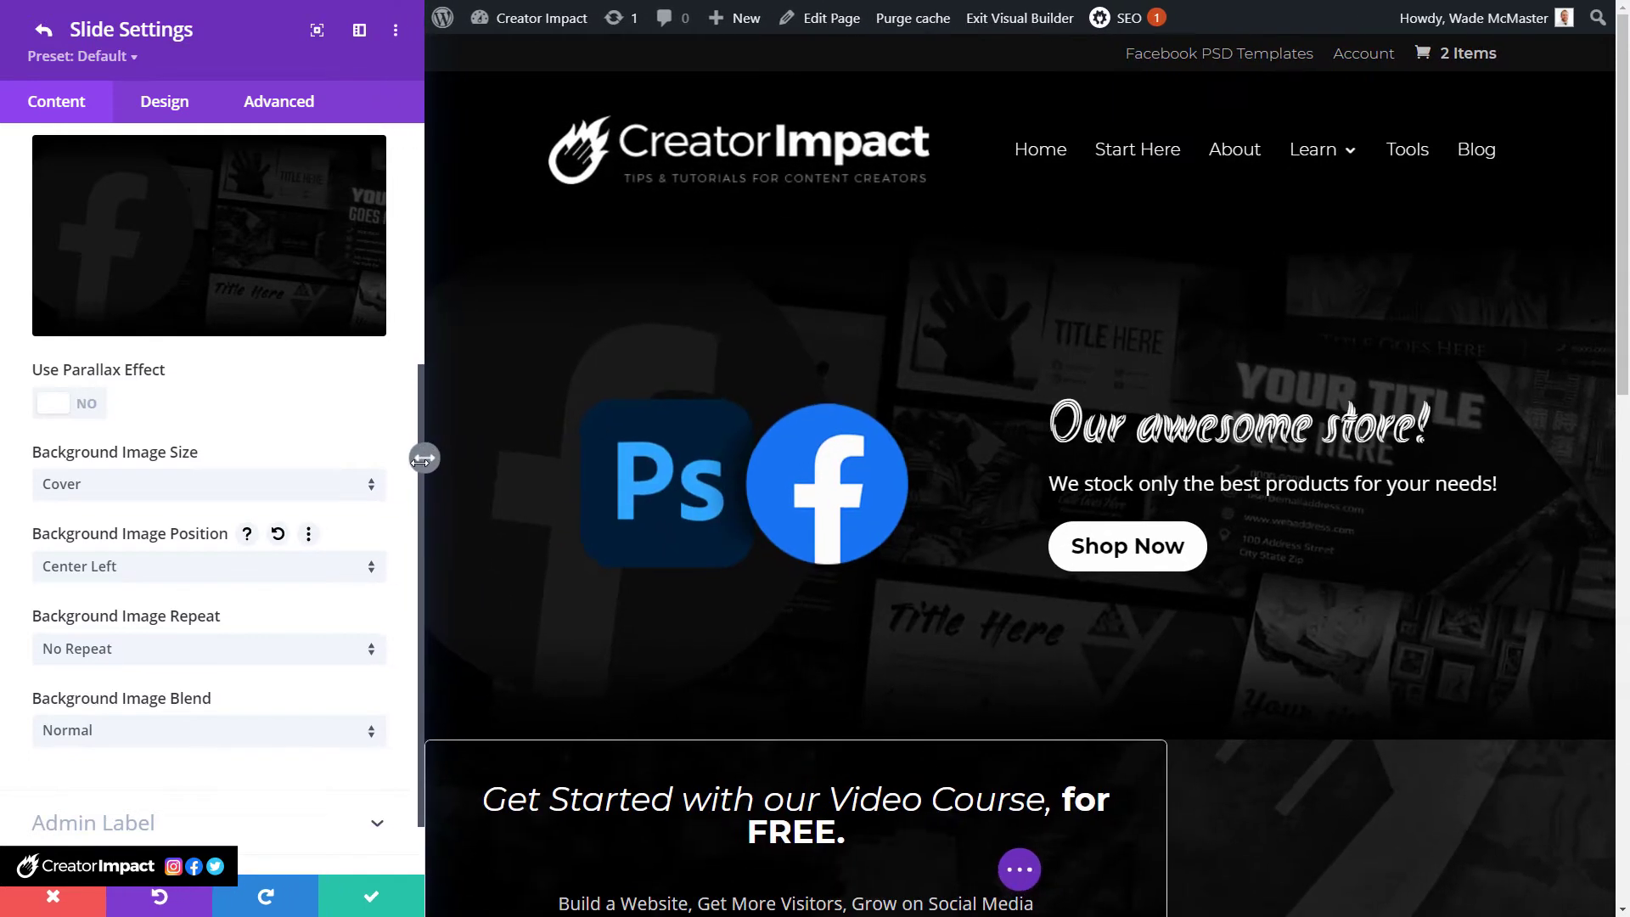
# Try the Top Right background image position at different preview widths, and restore the position to Center.
pyautogui.click(103, 578)
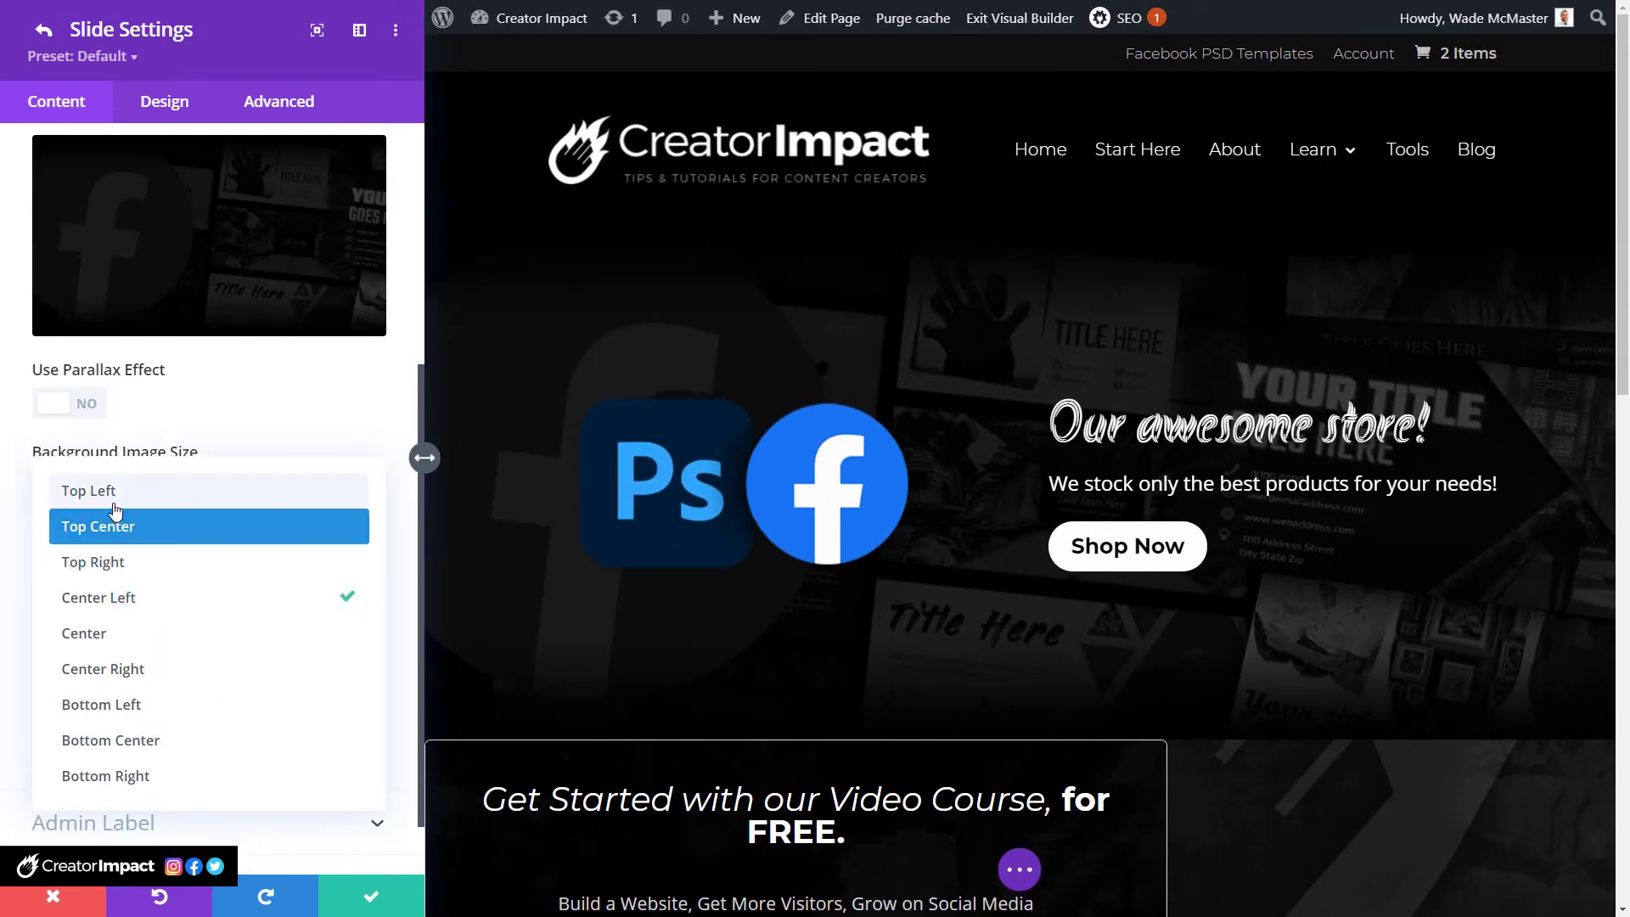
pyautogui.click(138, 568)
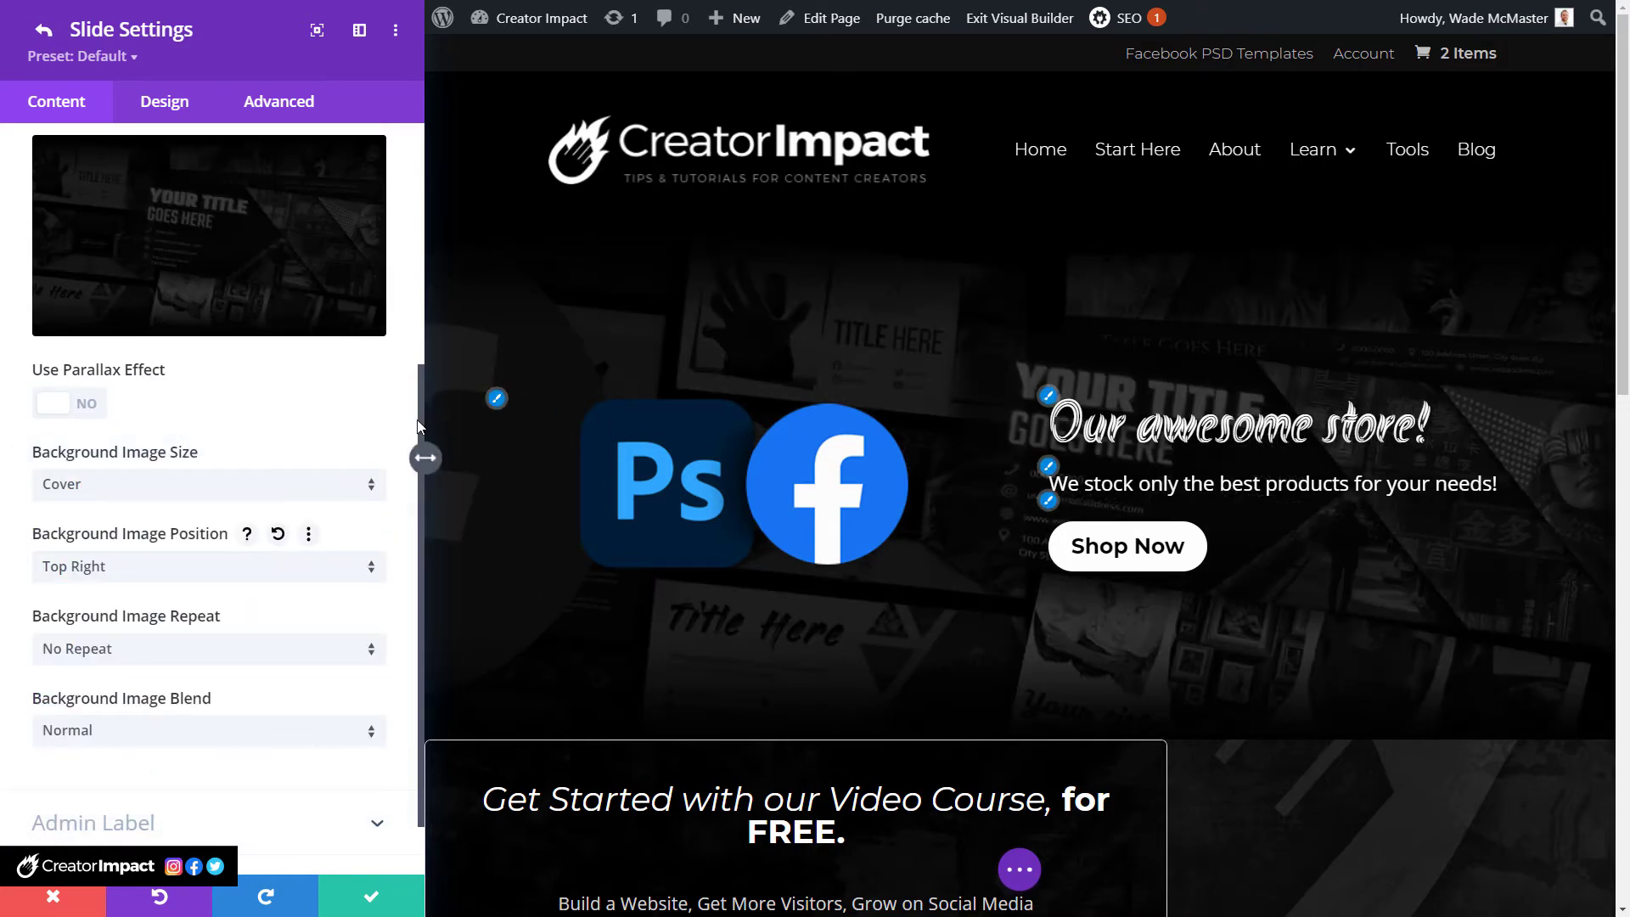
pyautogui.moveTo(425, 458)
pyautogui.mouseDown()
pyautogui.moveTo(521, 453)
pyautogui.moveTo(433, 458)
pyautogui.mouseUp()
pyautogui.click(134, 567)
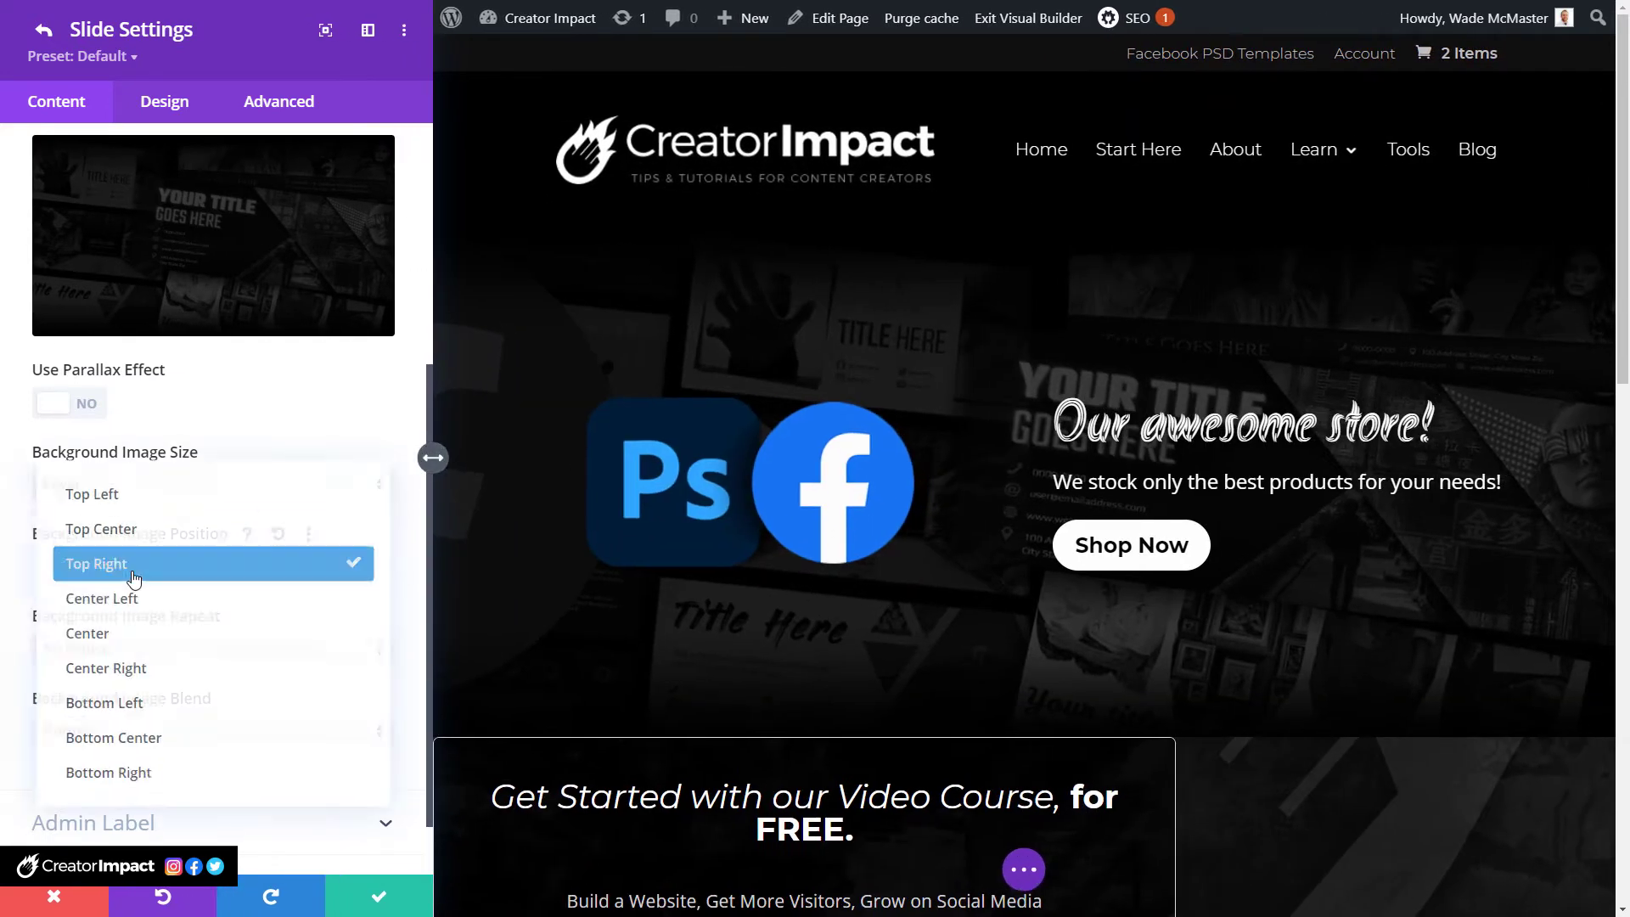
pyautogui.click(127, 634)
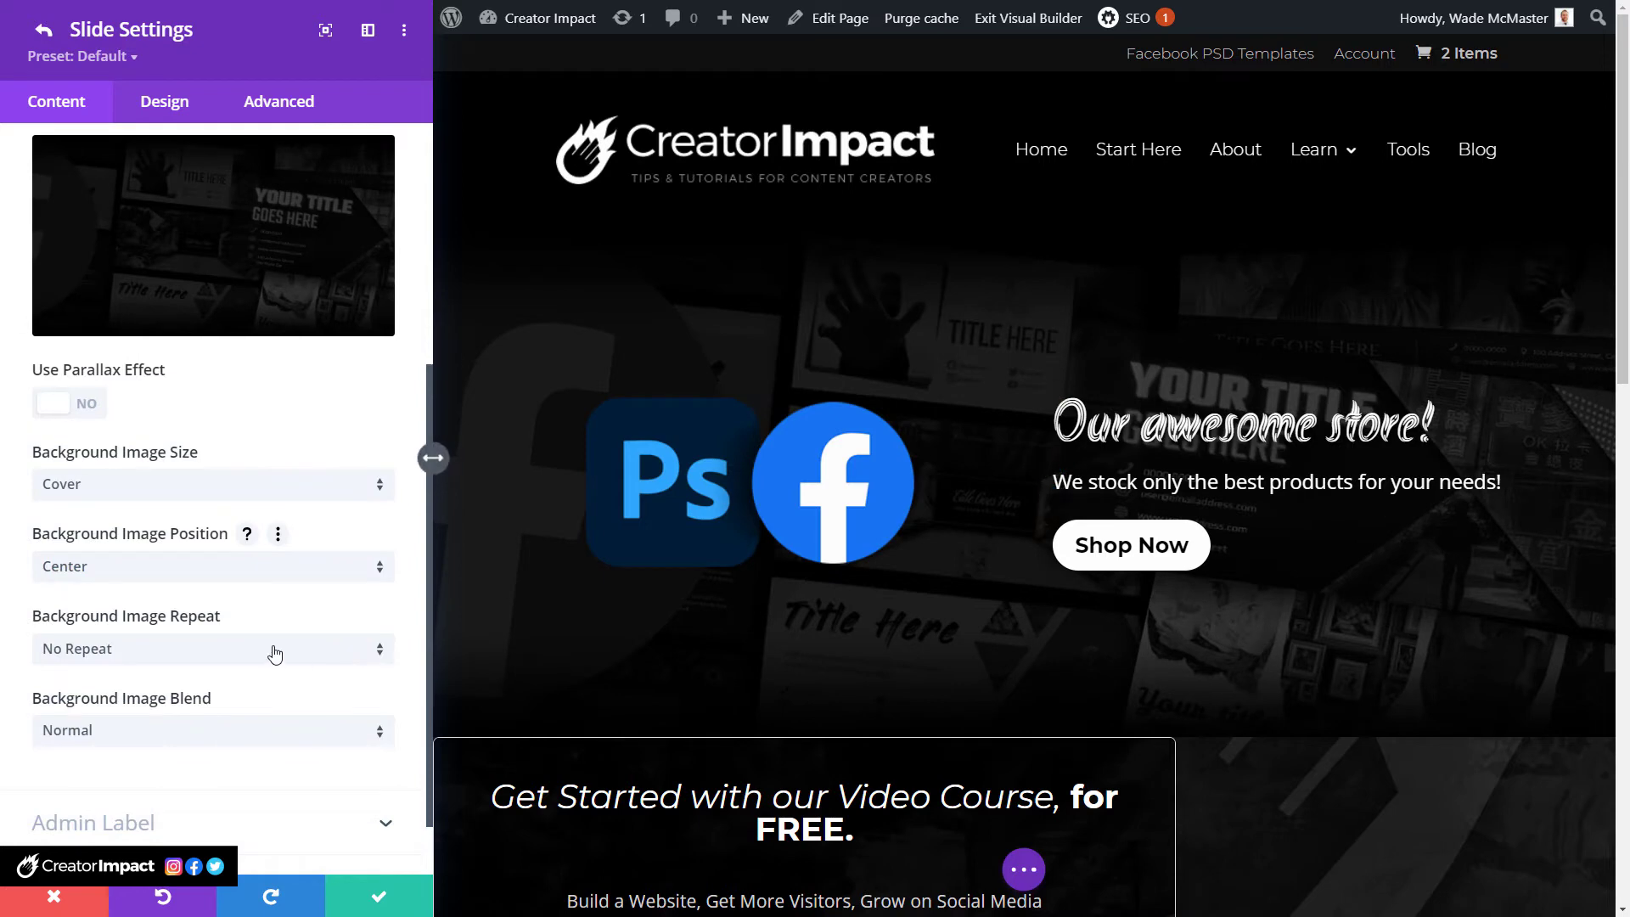
# Set the background image size to Fit and try repeating it with Repeat X (horizontal) and Repeat Y (vertical).
pyautogui.click(93, 501)
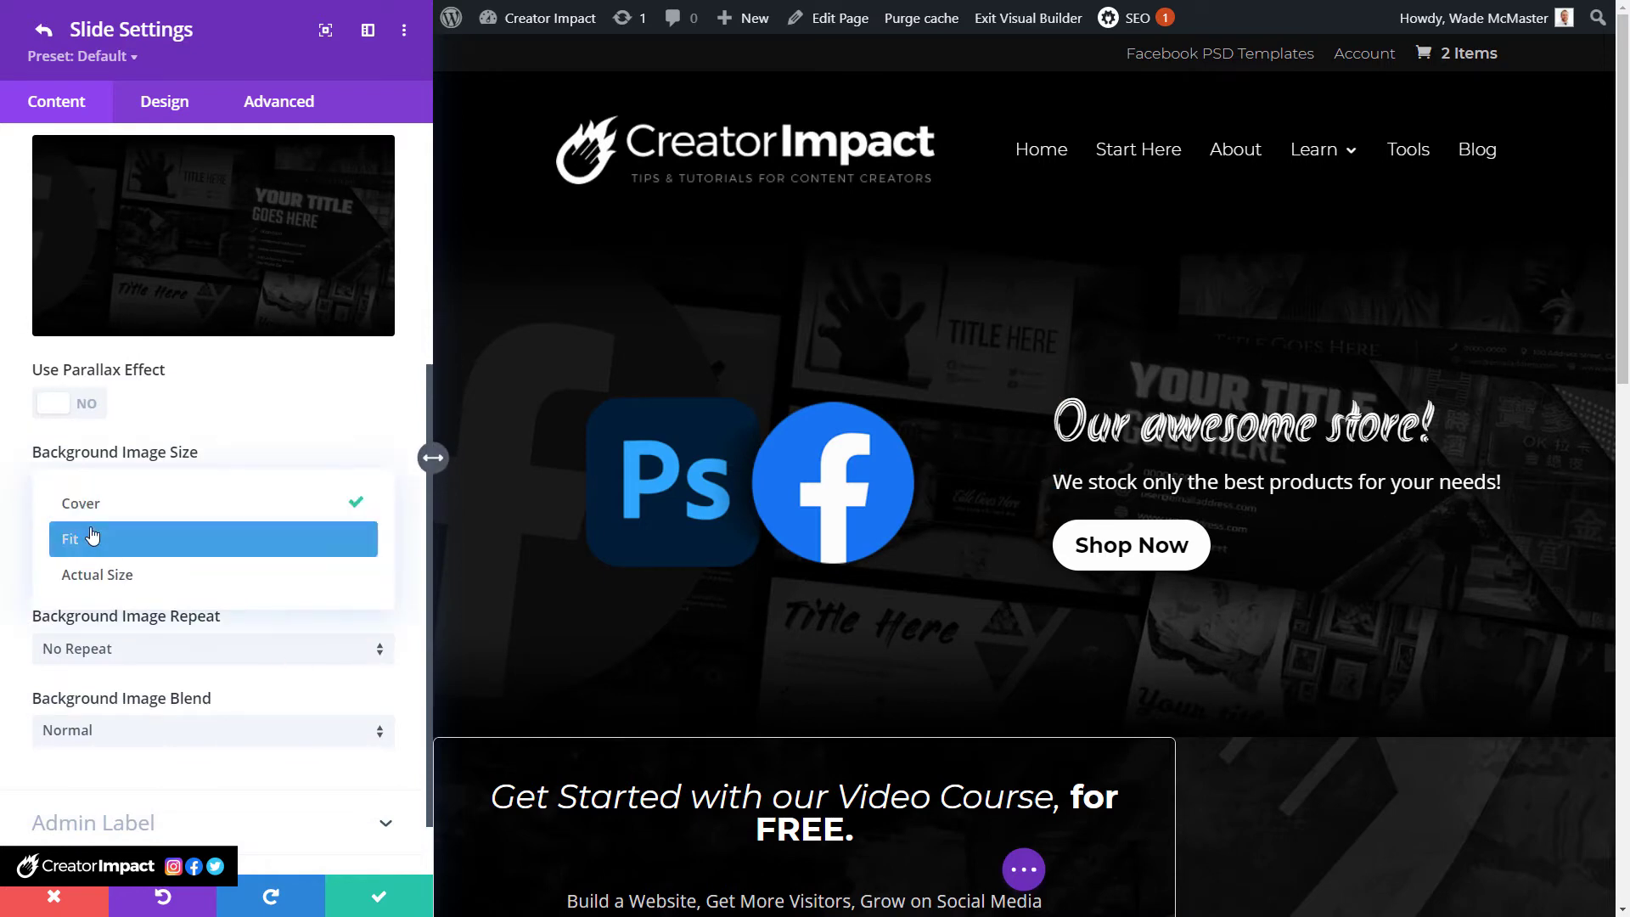
pyautogui.click(91, 535)
pyautogui.click(137, 658)
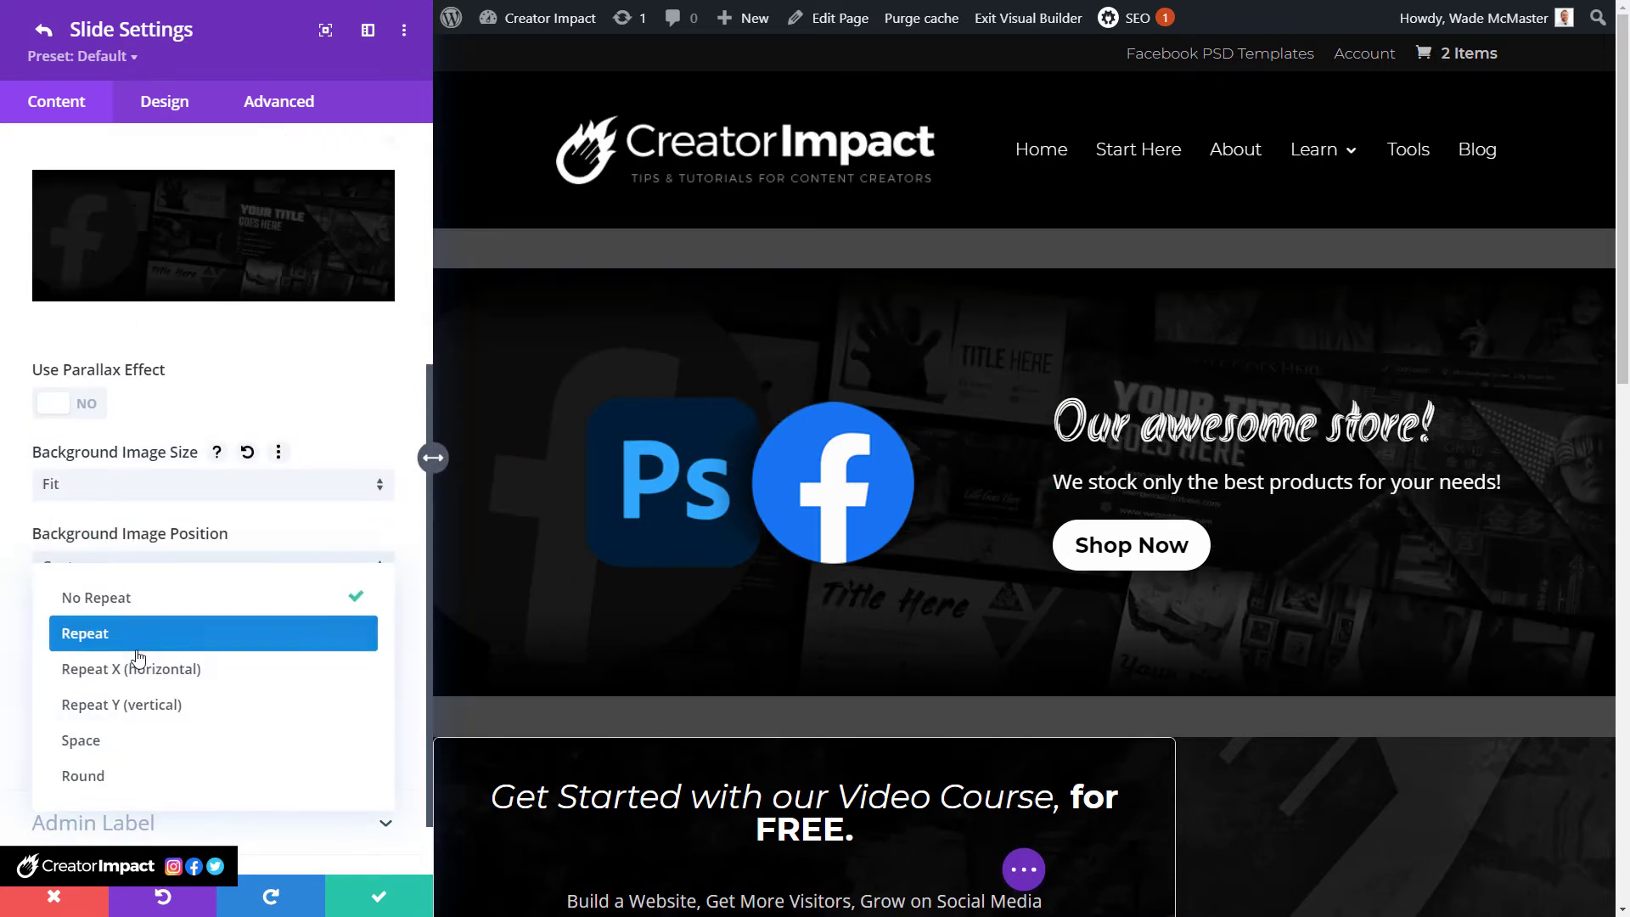
pyautogui.click(136, 671)
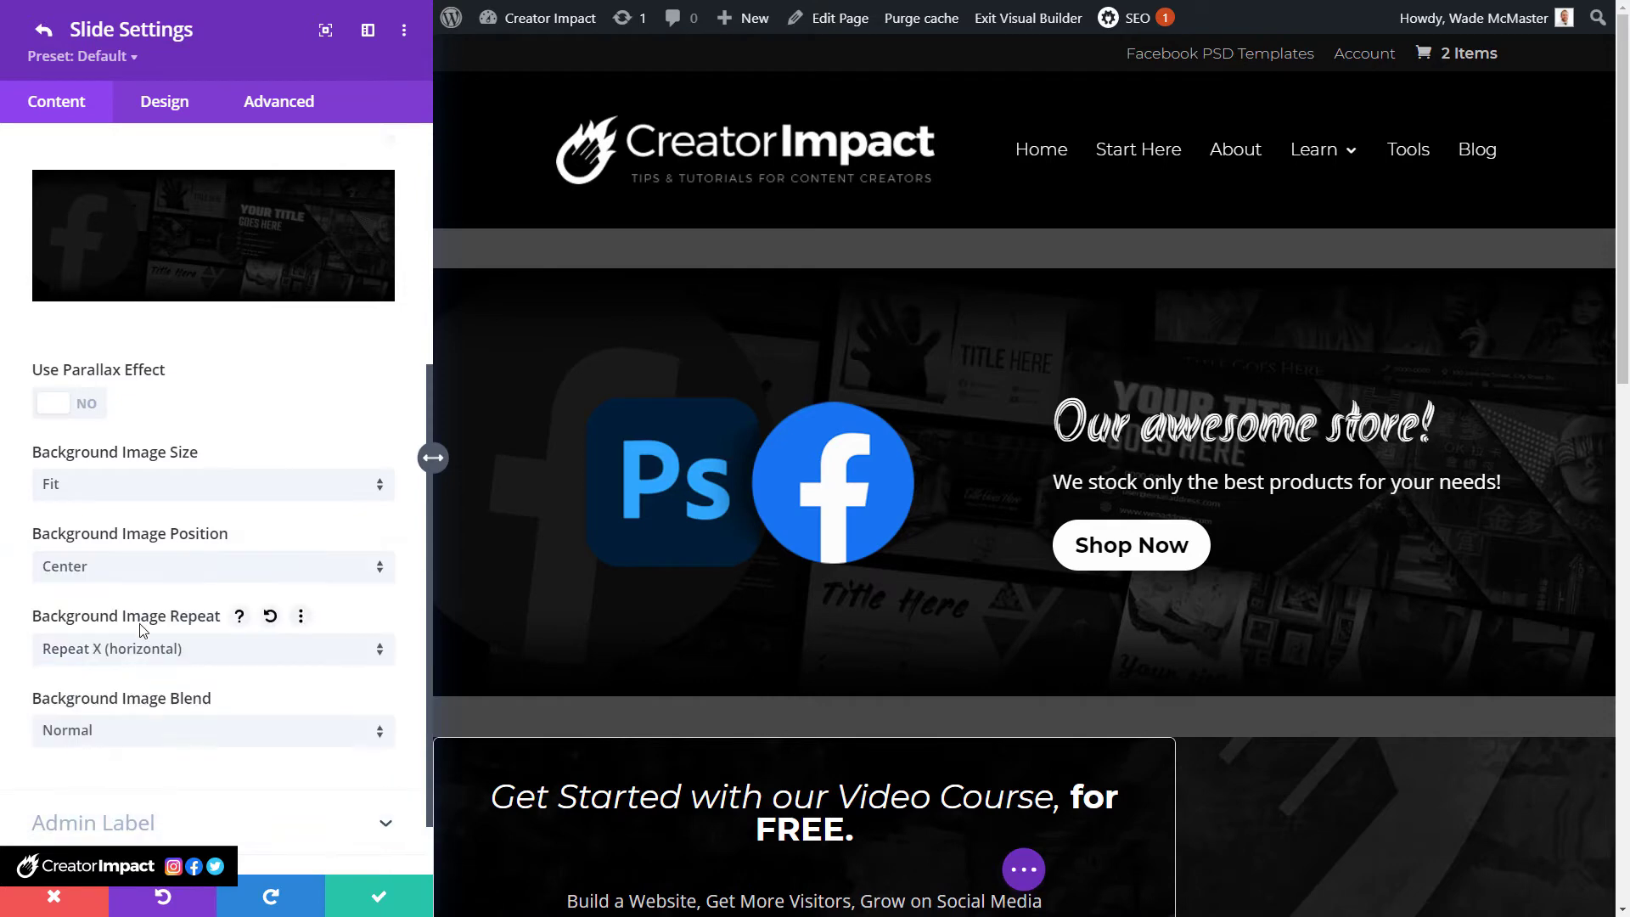
pyautogui.click(136, 650)
pyautogui.click(127, 703)
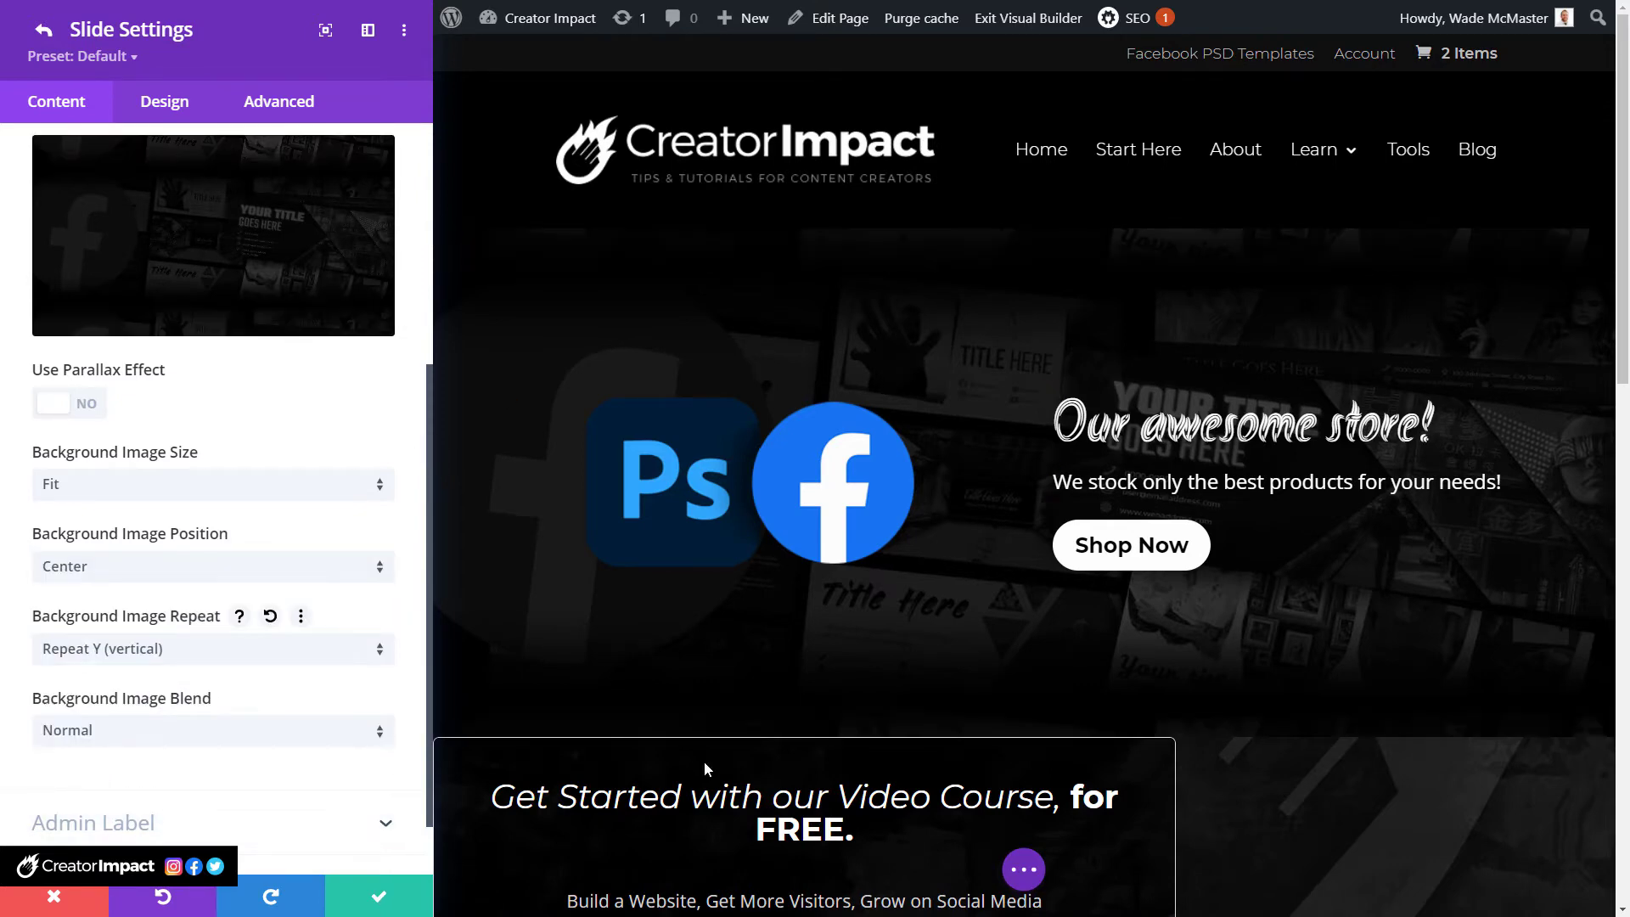
# Try the Round and Space repeat options on the background image.
pyautogui.click(105, 482)
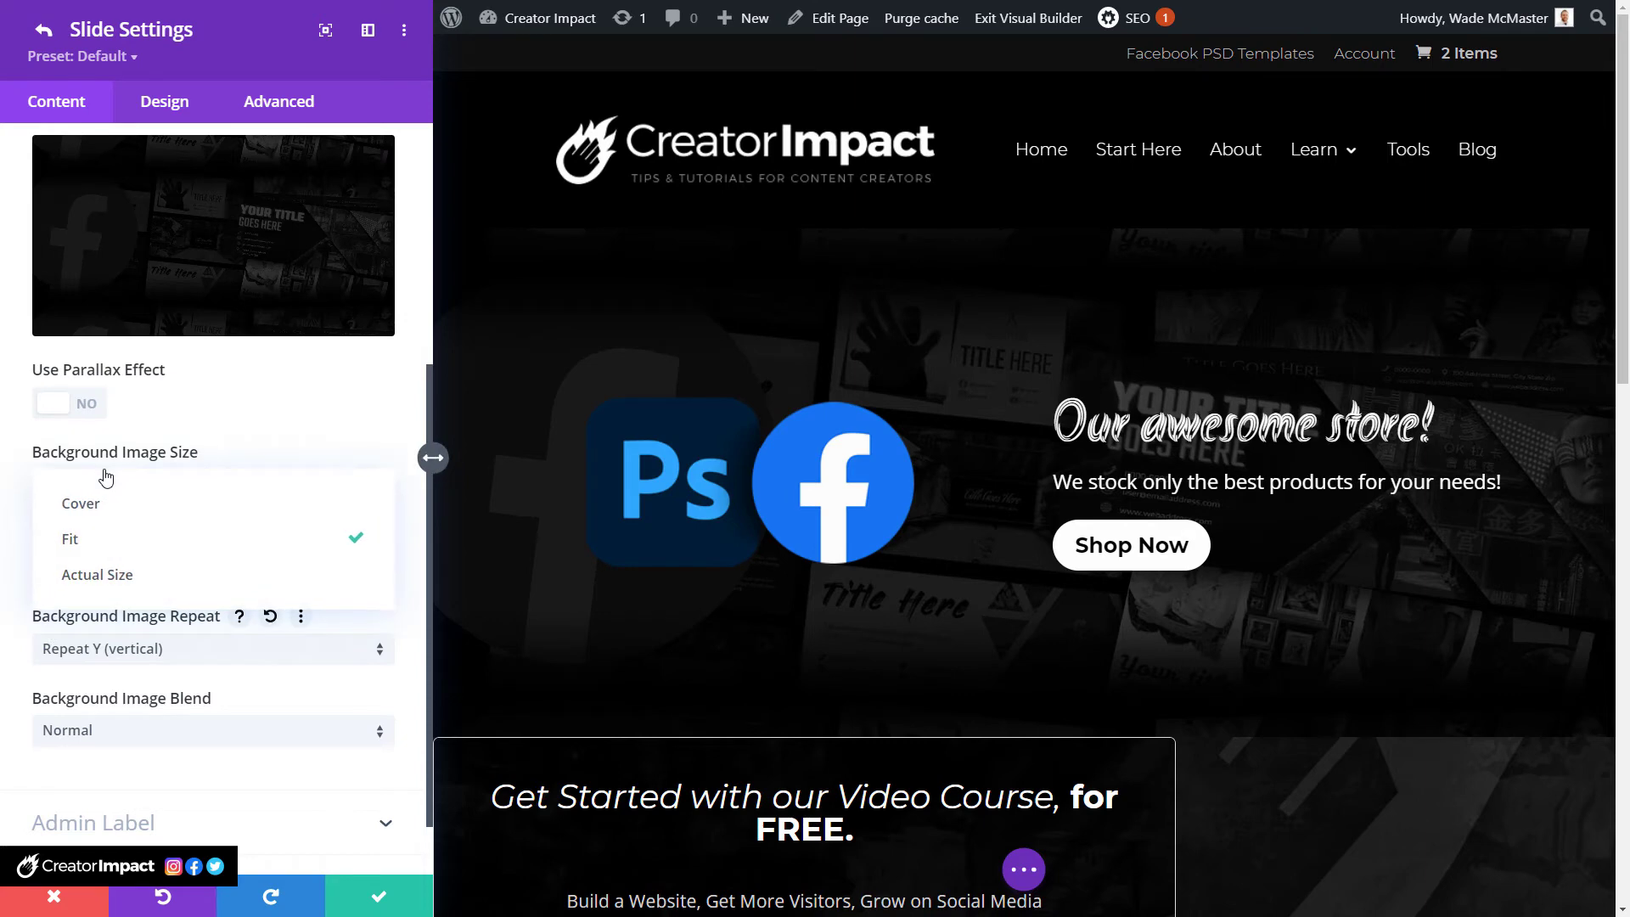
pyautogui.click(115, 652)
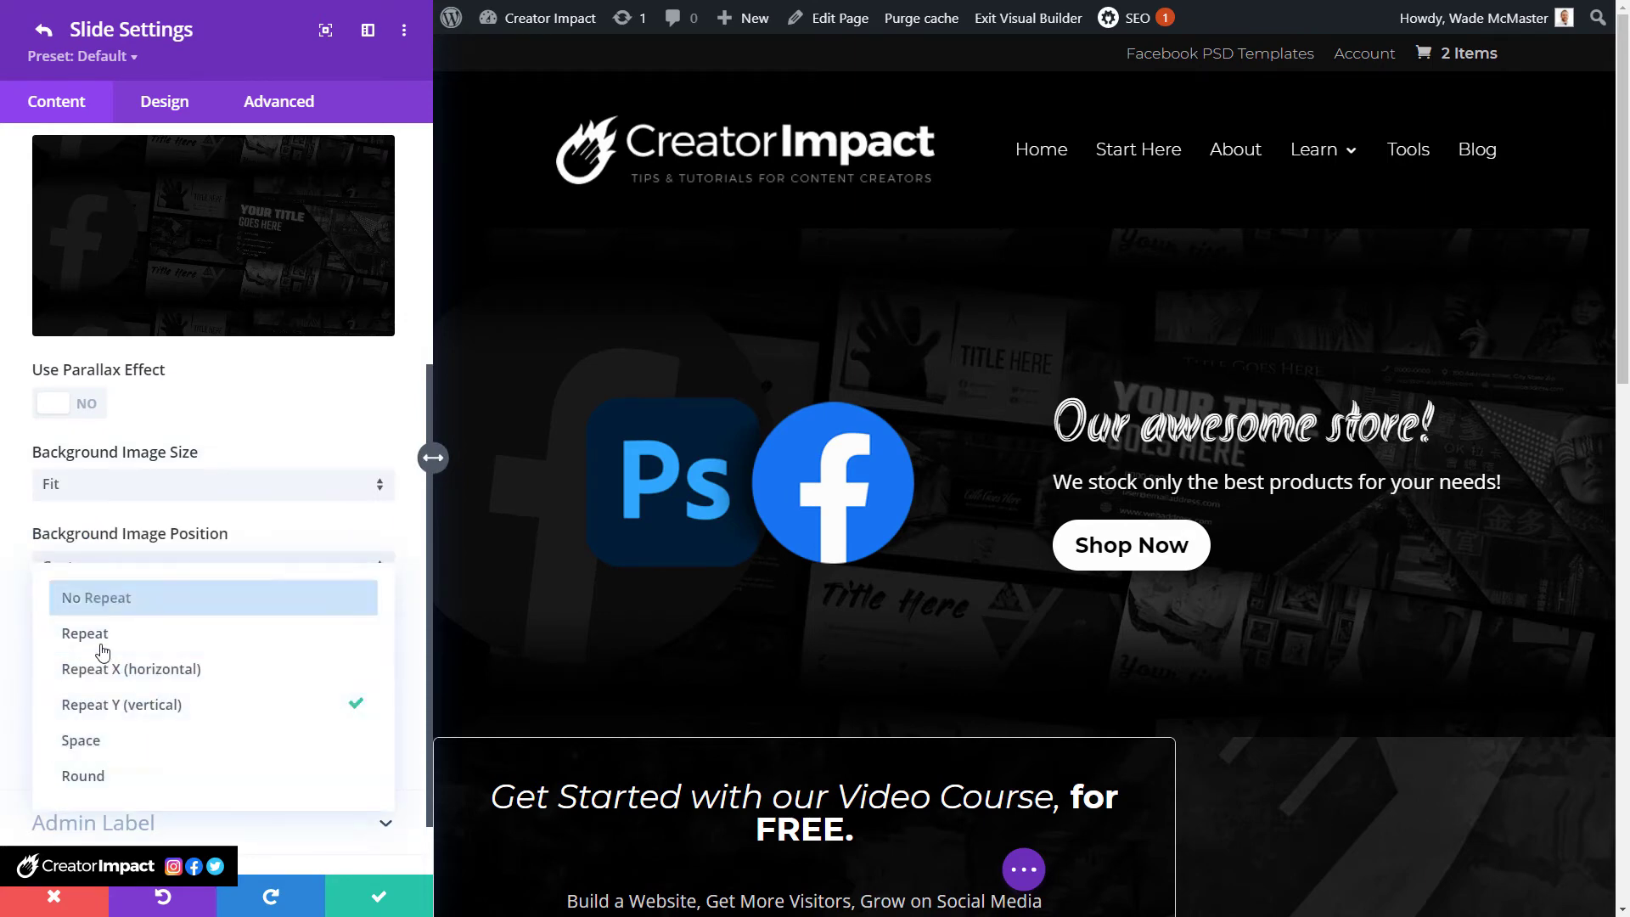
pyautogui.click(95, 778)
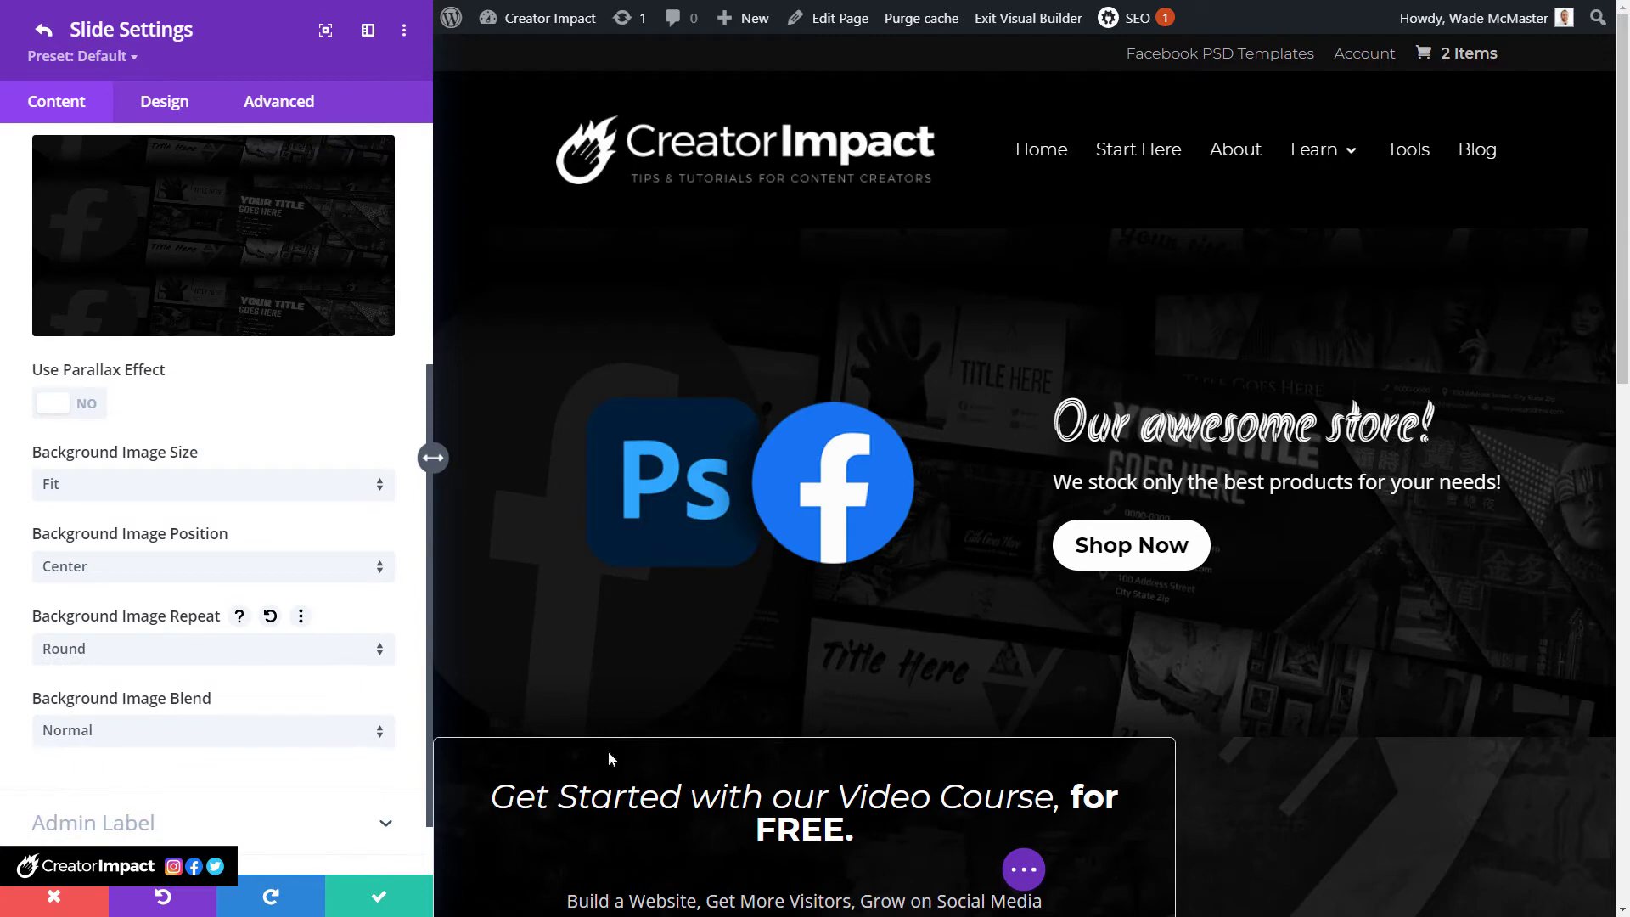
pyautogui.click(132, 654)
pyautogui.click(121, 745)
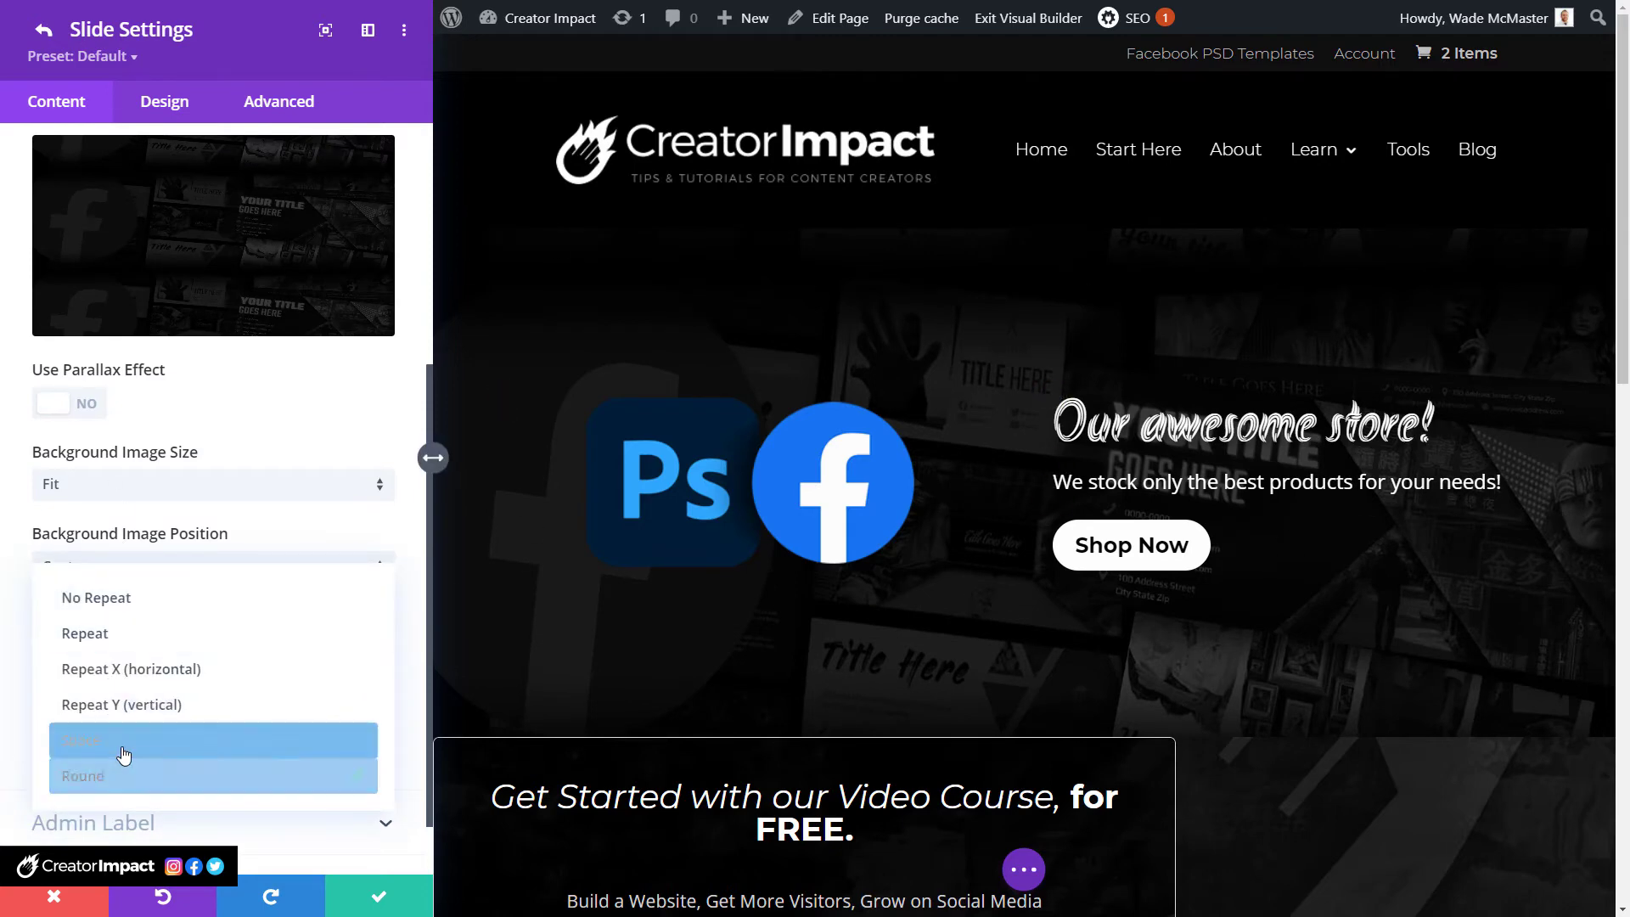
# Try the Repeat Y (vertical) option once more and set the background image repeat back to No Repeat.
pyautogui.click(130, 659)
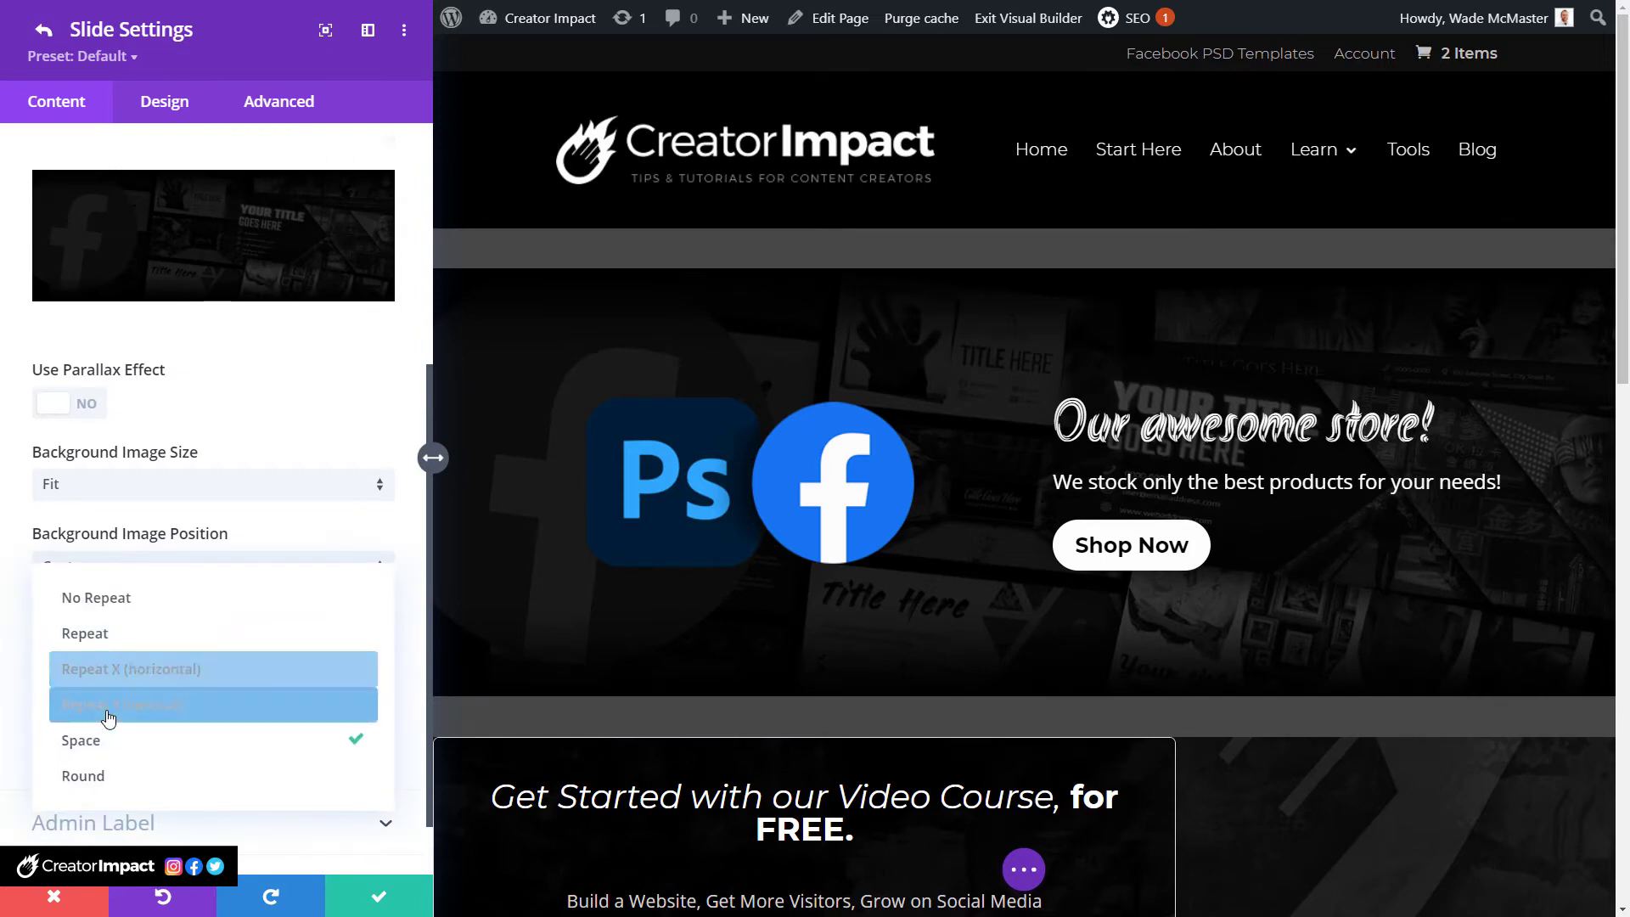
pyautogui.click(114, 702)
pyautogui.click(119, 661)
pyautogui.click(128, 604)
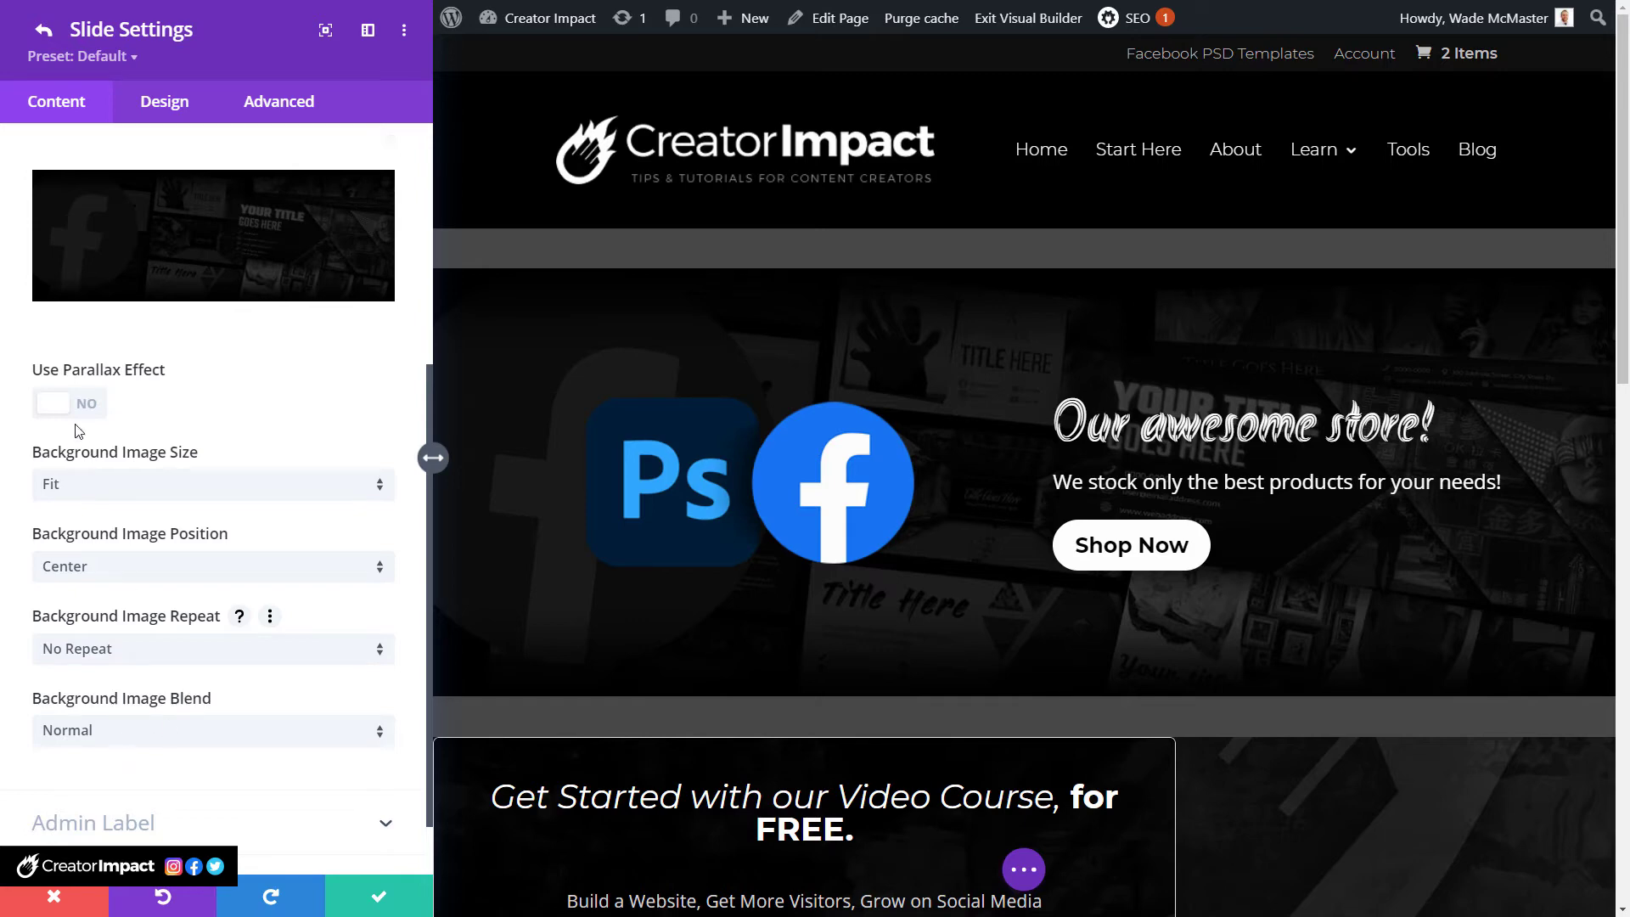
# Set the slide's background image size to Cover and view the background image repeat options without changing them.
pyautogui.click(110, 493)
pyautogui.click(89, 504)
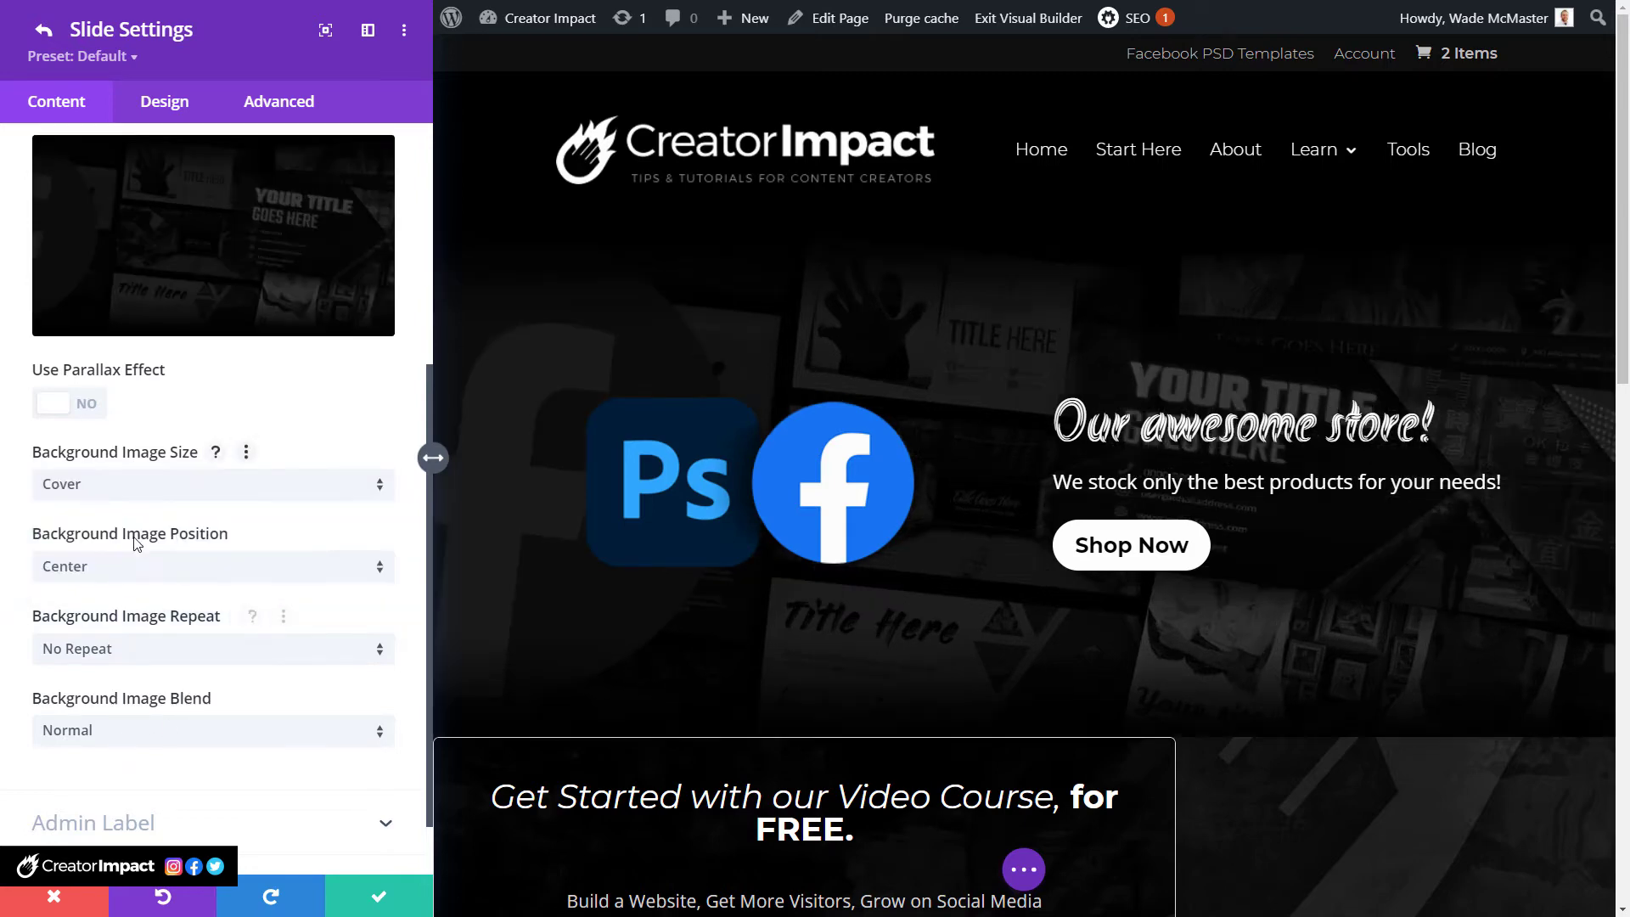
pyautogui.click(103, 665)
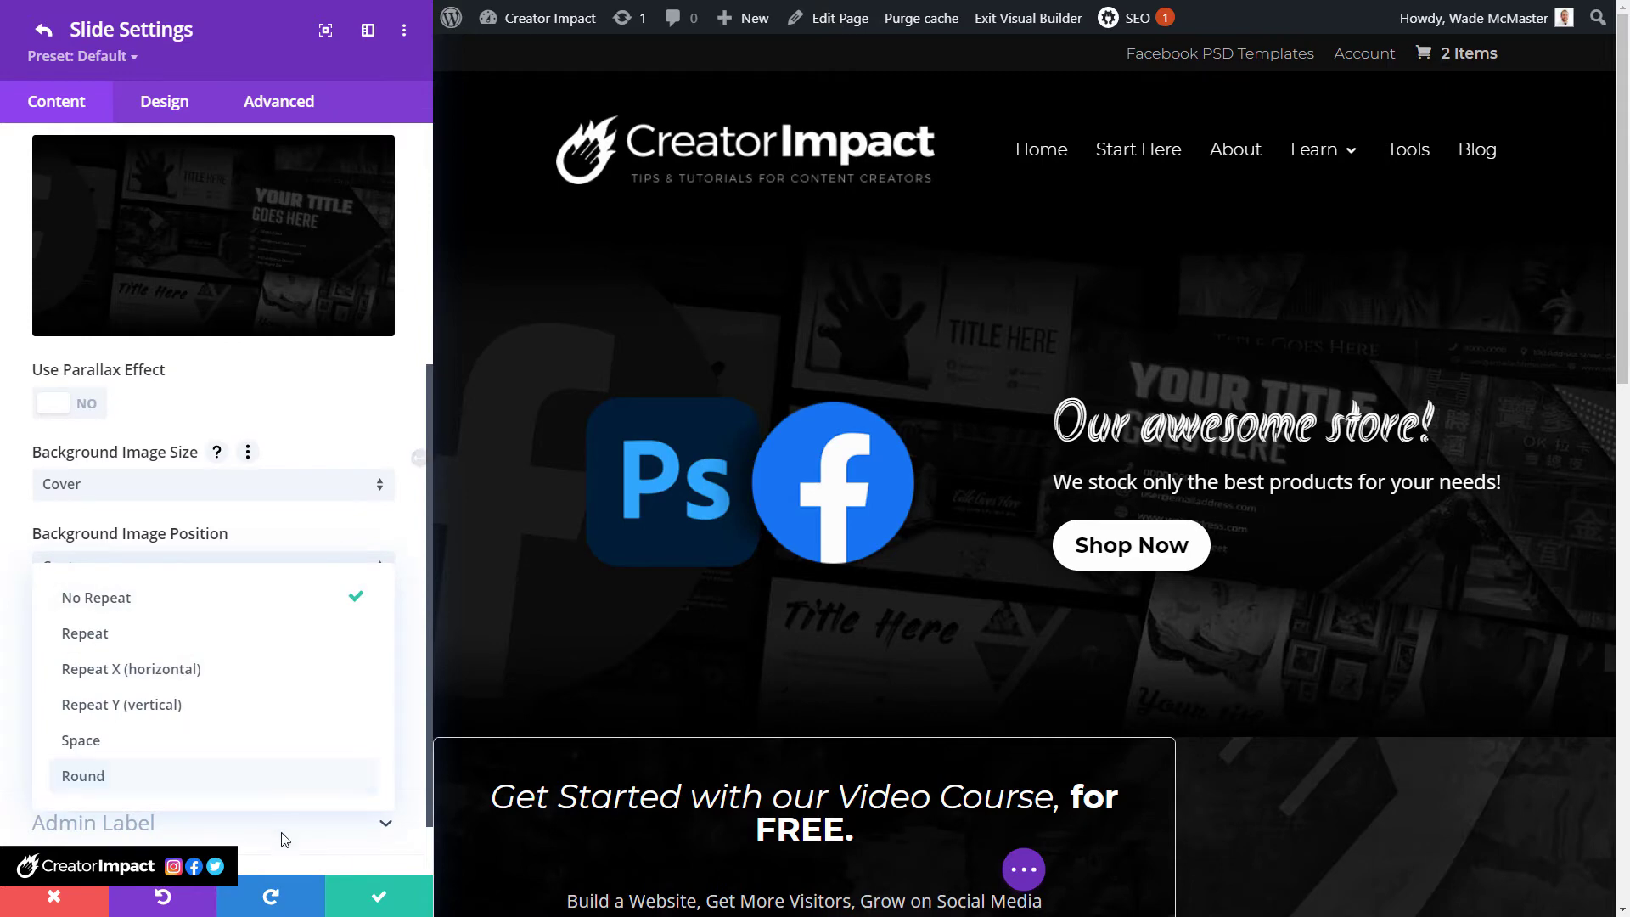
pyautogui.click(410, 754)
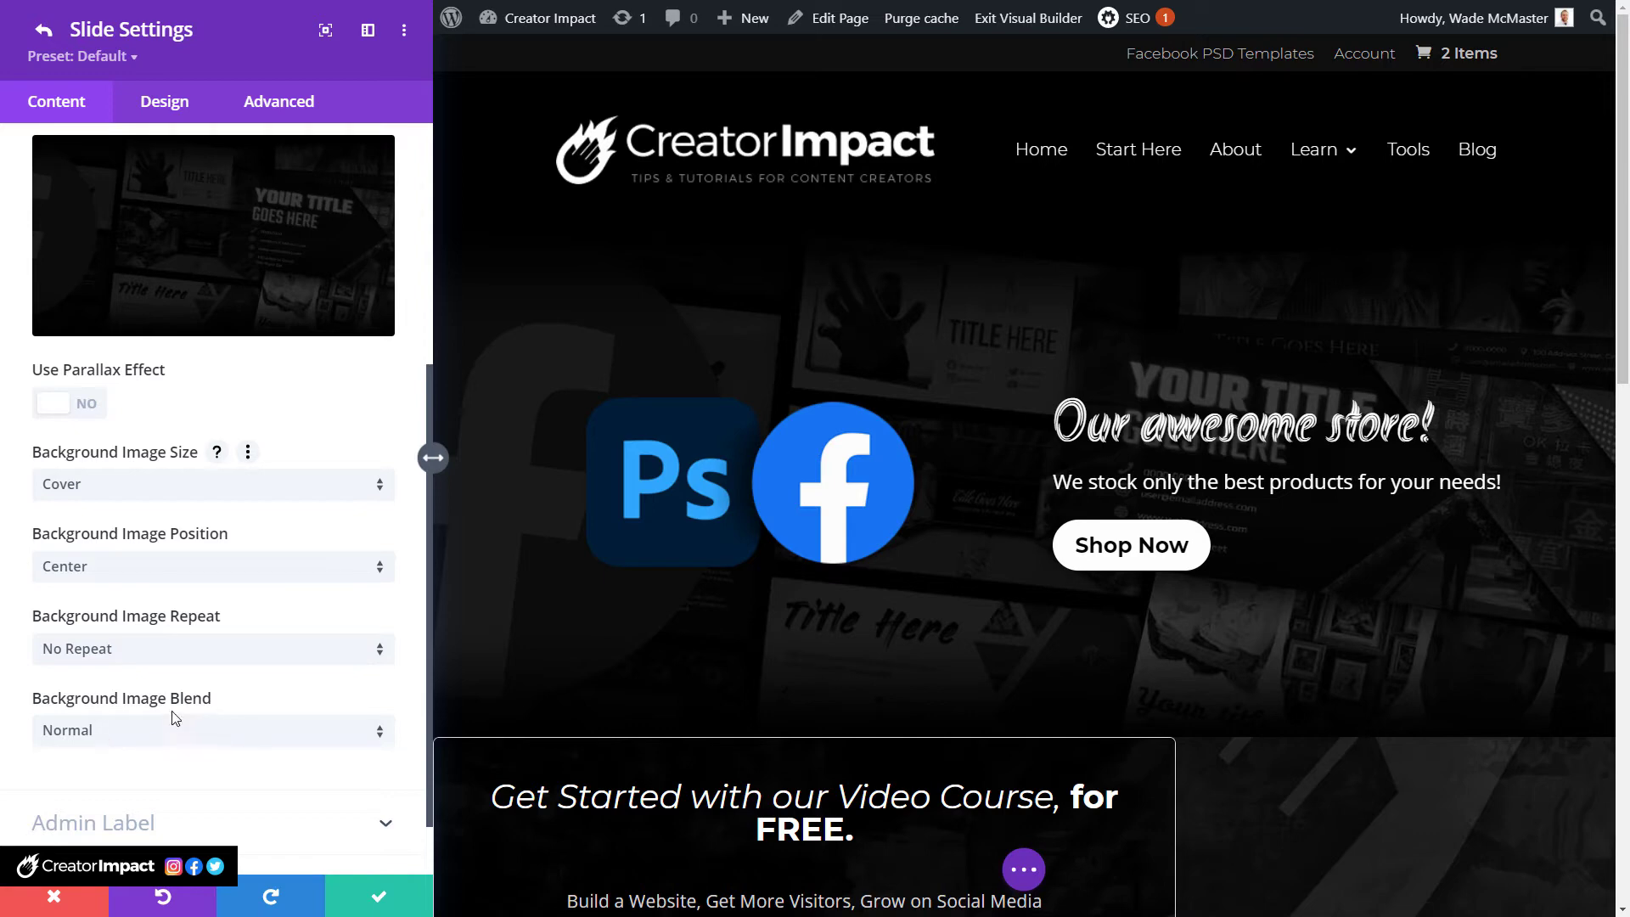
# Try the Hard Light blend on the background image with a yellow background color.
pyautogui.click(93, 735)
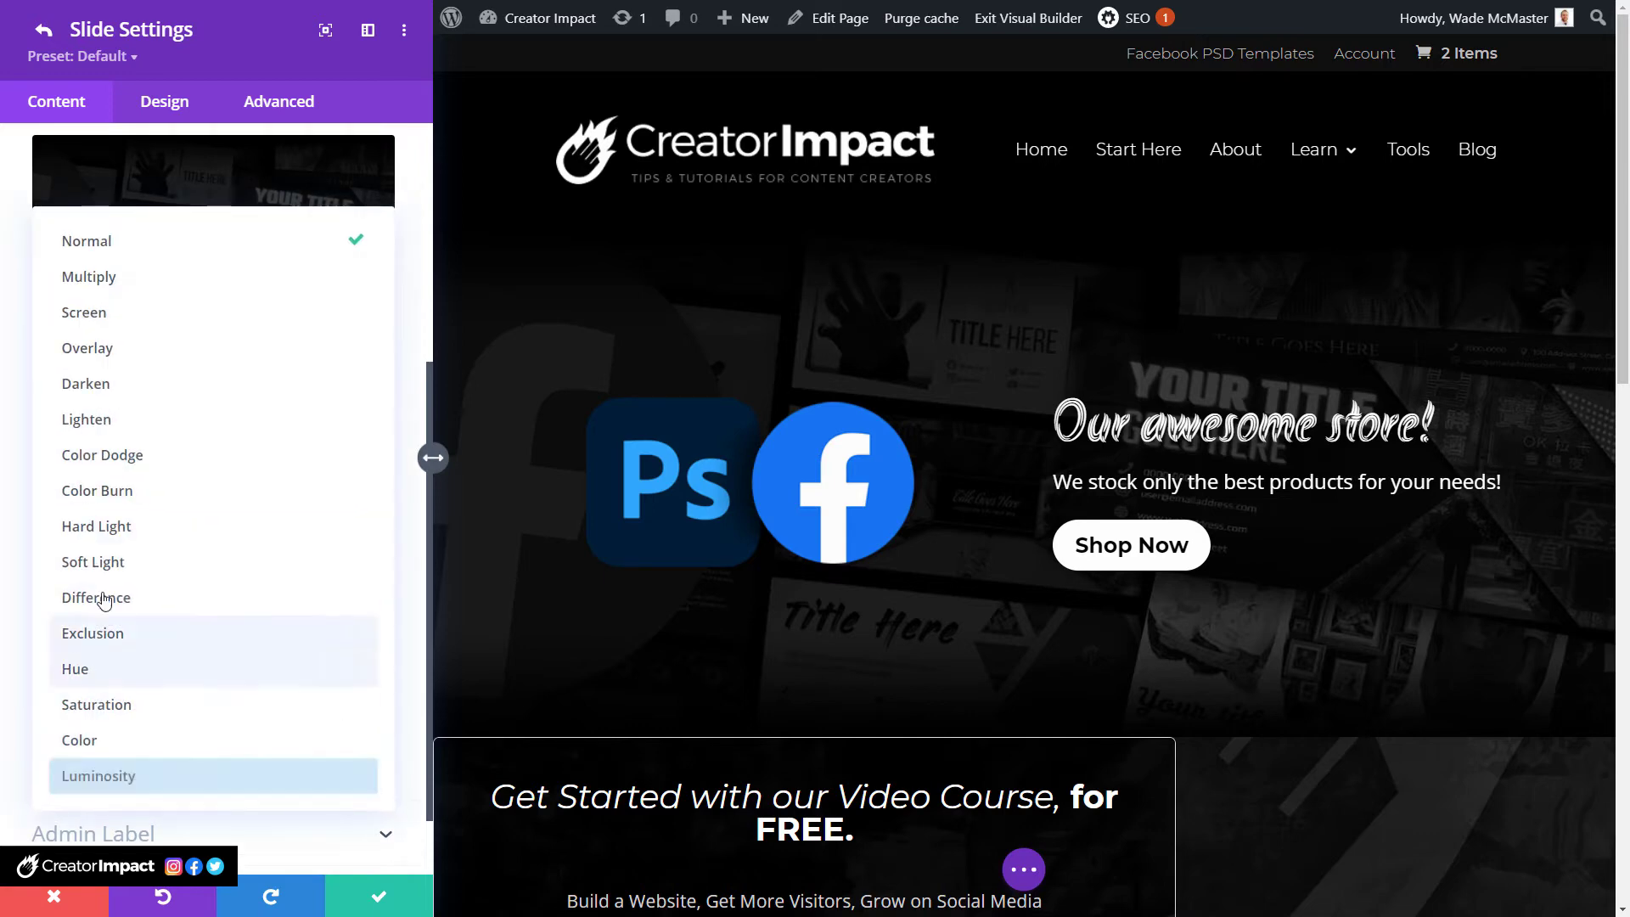
pyautogui.click(111, 524)
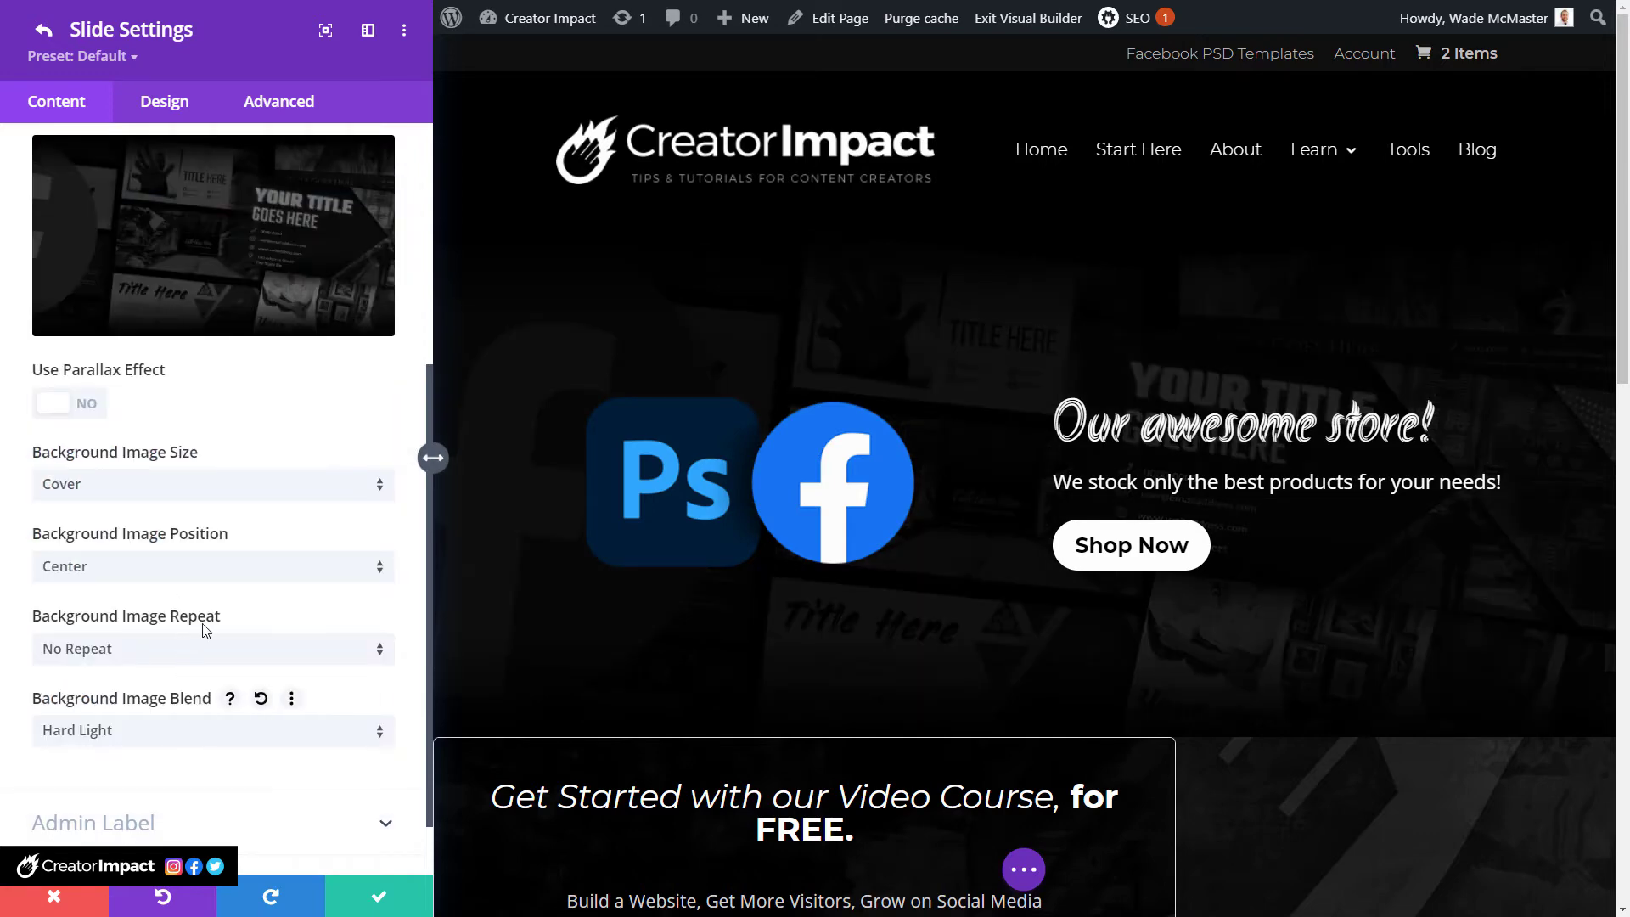
pyautogui.scroll(3, 150, 469)
pyautogui.click(96, 355)
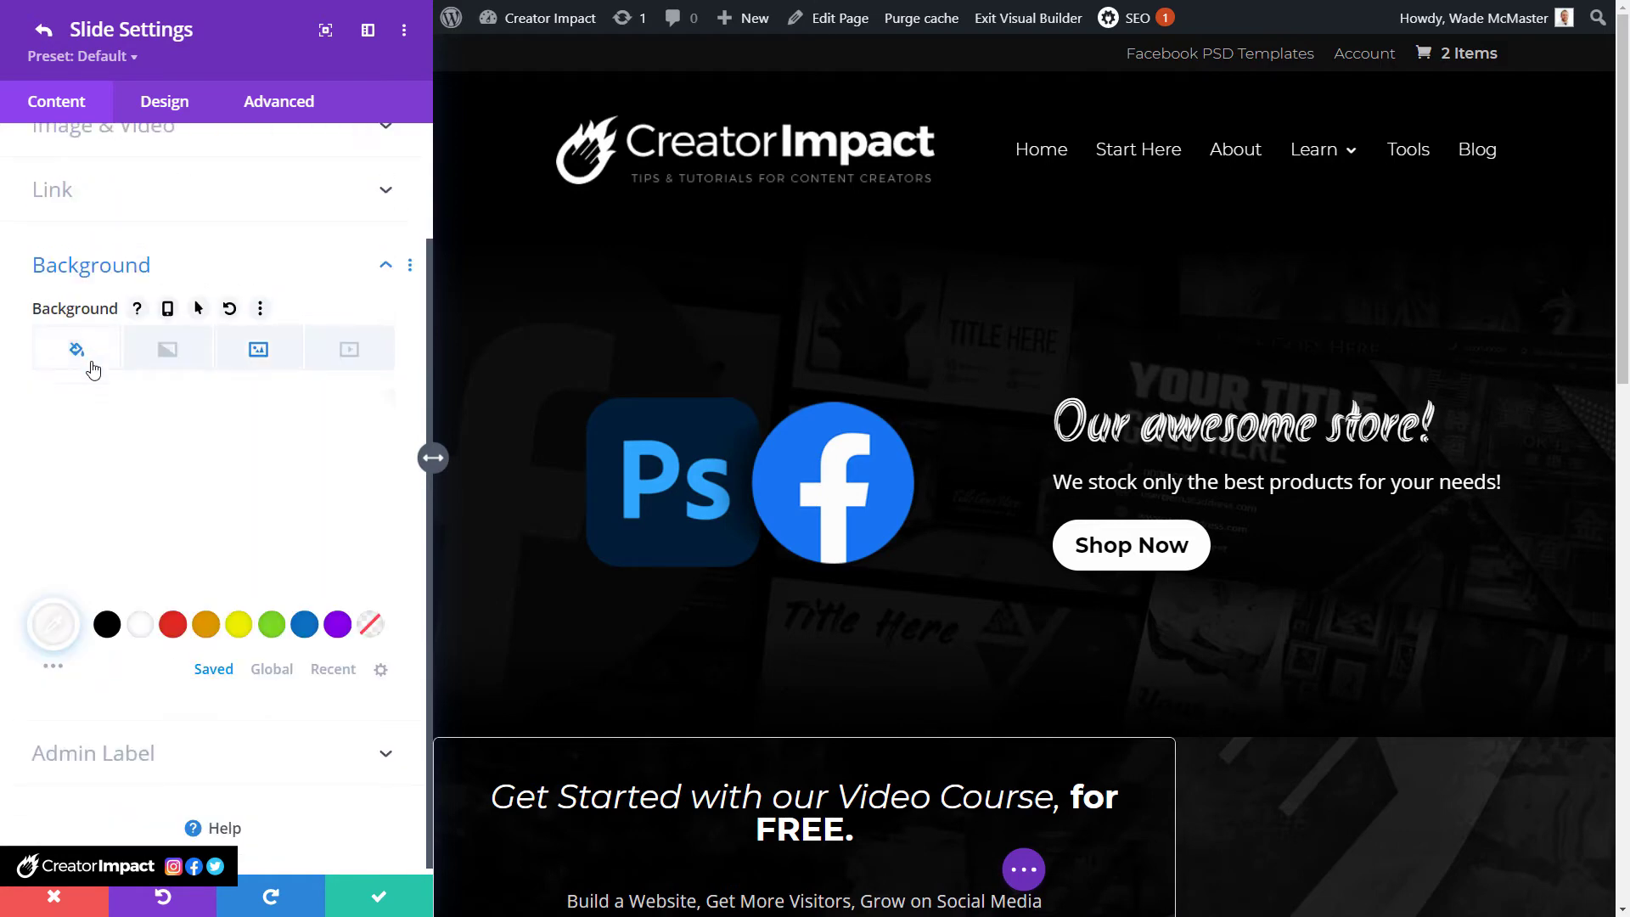
pyautogui.click(240, 626)
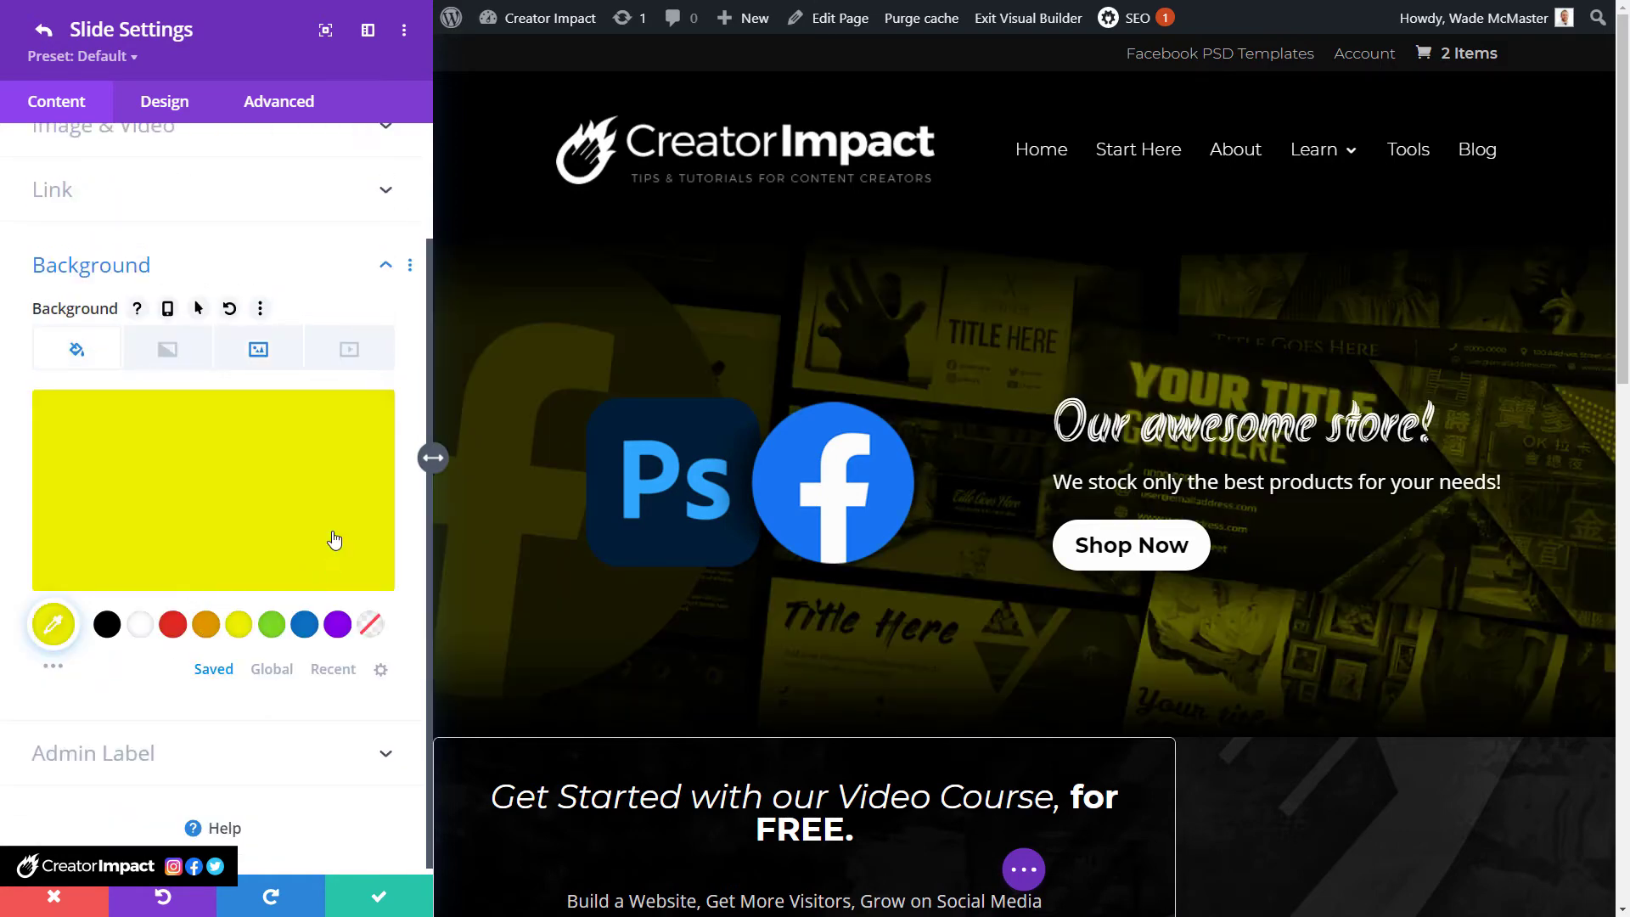
# Set the background image blend back to Normal.
pyautogui.click(259, 349)
pyautogui.scroll(-5, 271, 382)
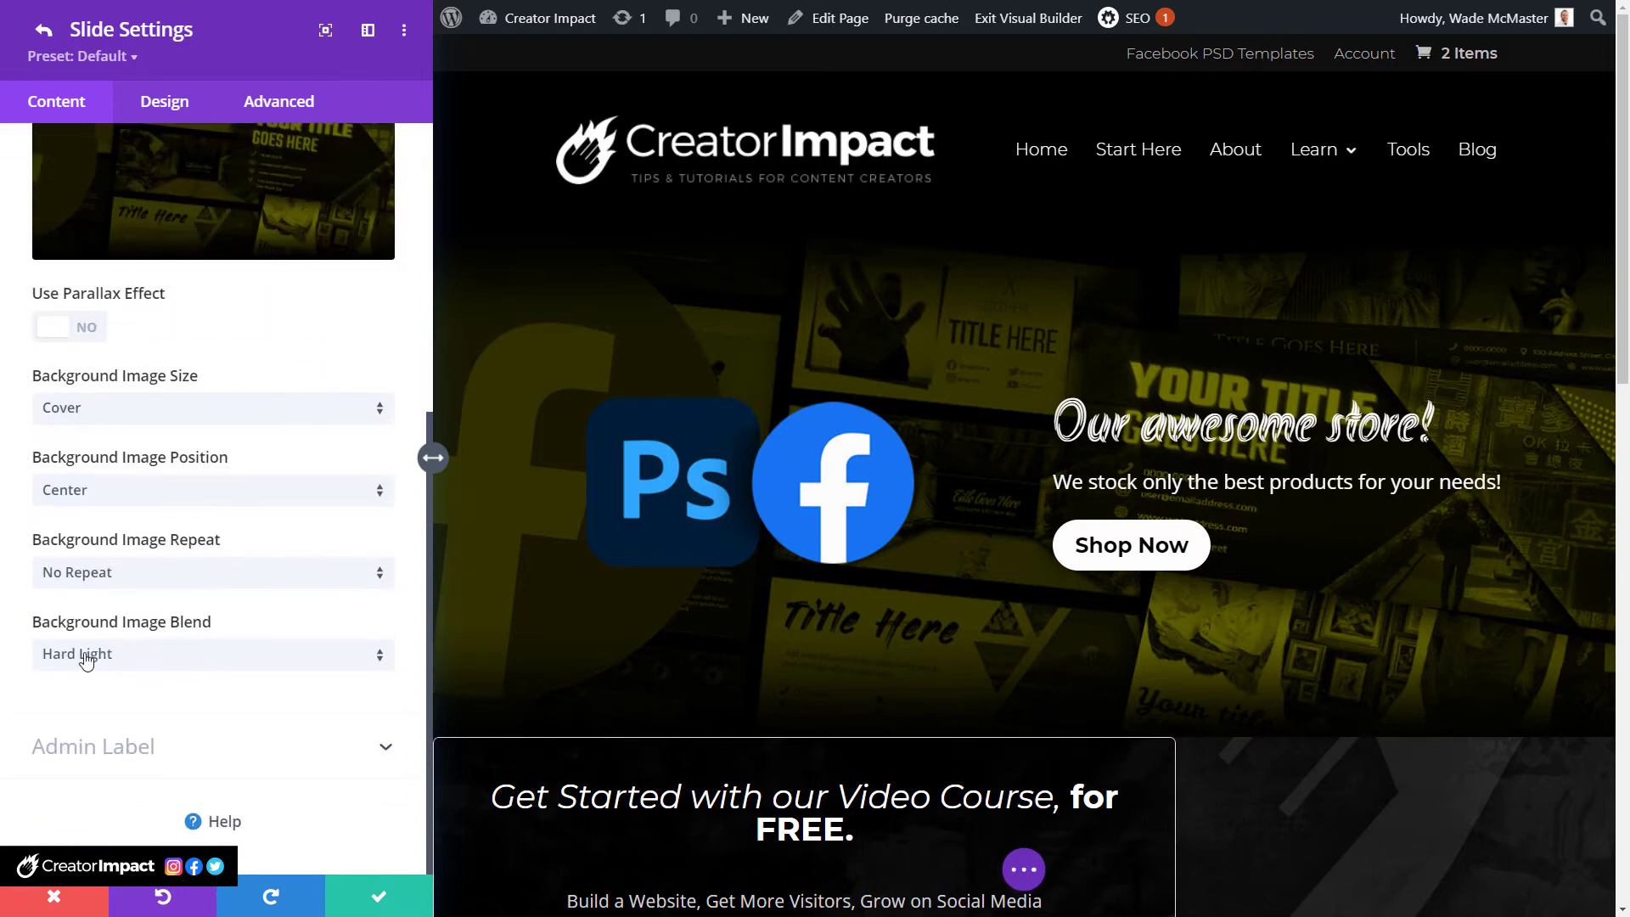
pyautogui.click(86, 660)
pyautogui.click(96, 245)
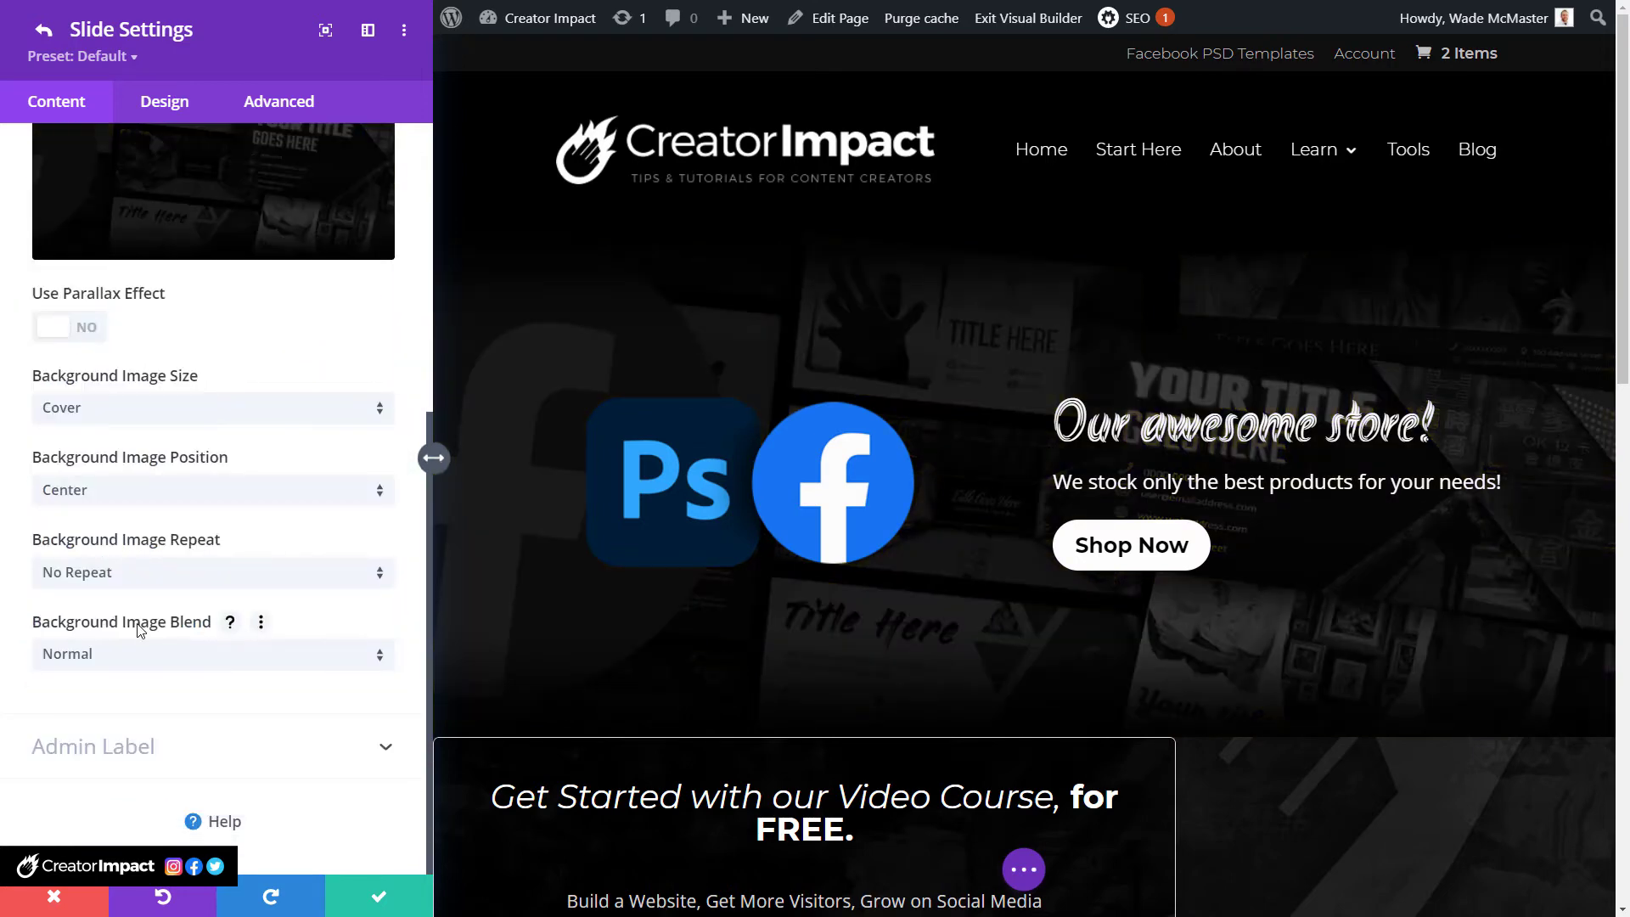
# Try the Multiply and Screen blends on the background image.
pyautogui.click(147, 661)
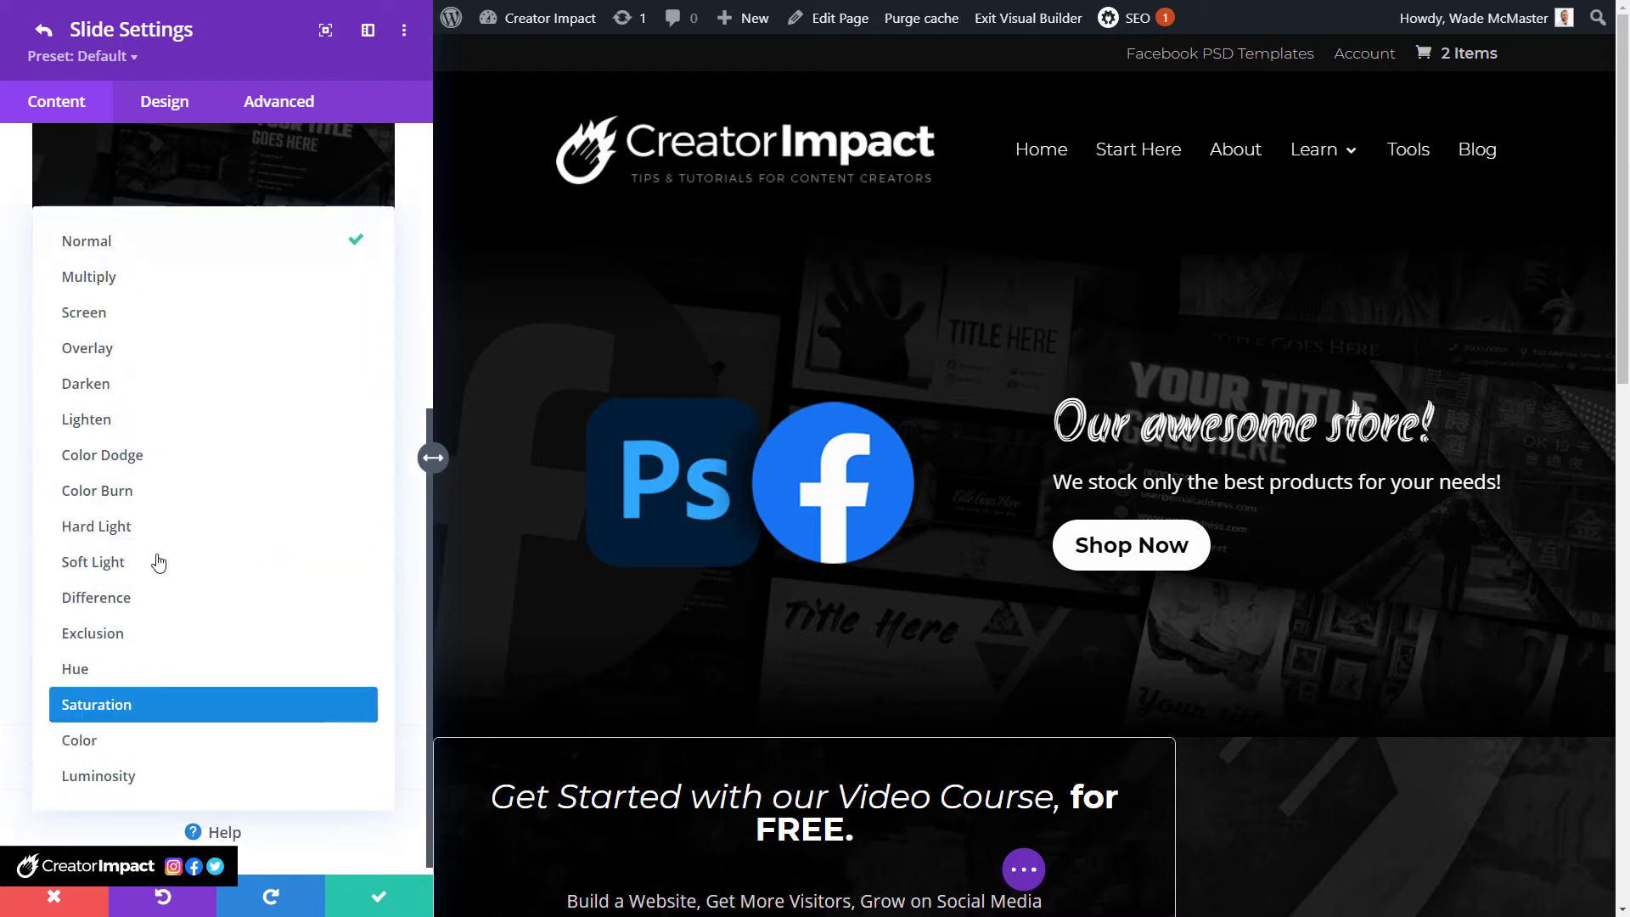
pyautogui.click(128, 291)
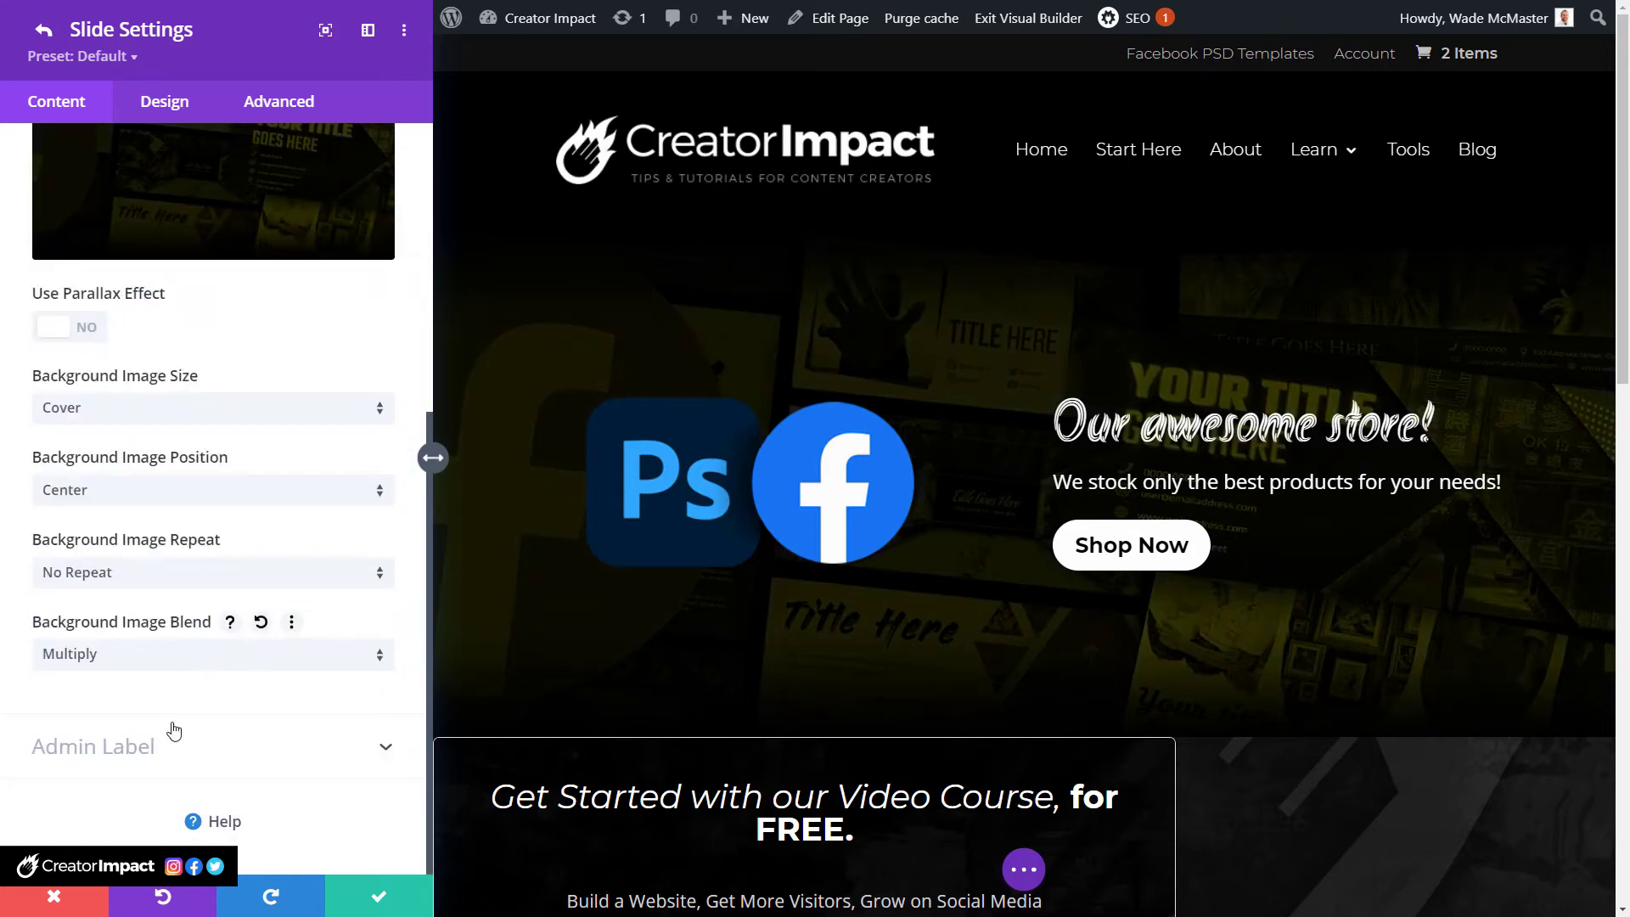
pyautogui.click(148, 658)
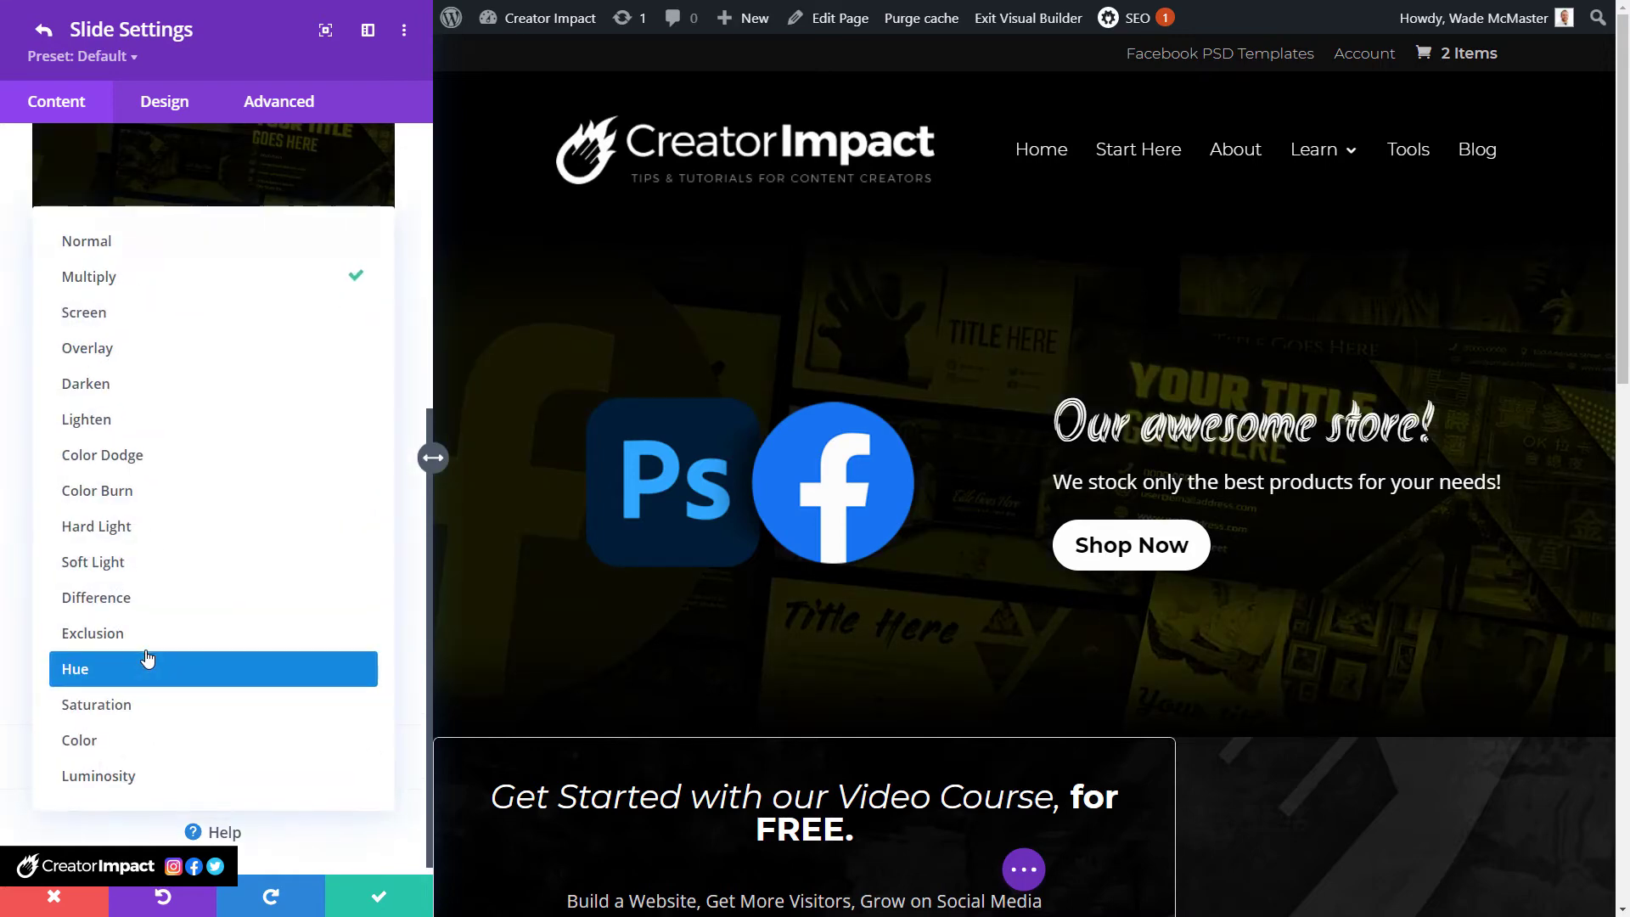
pyautogui.click(142, 315)
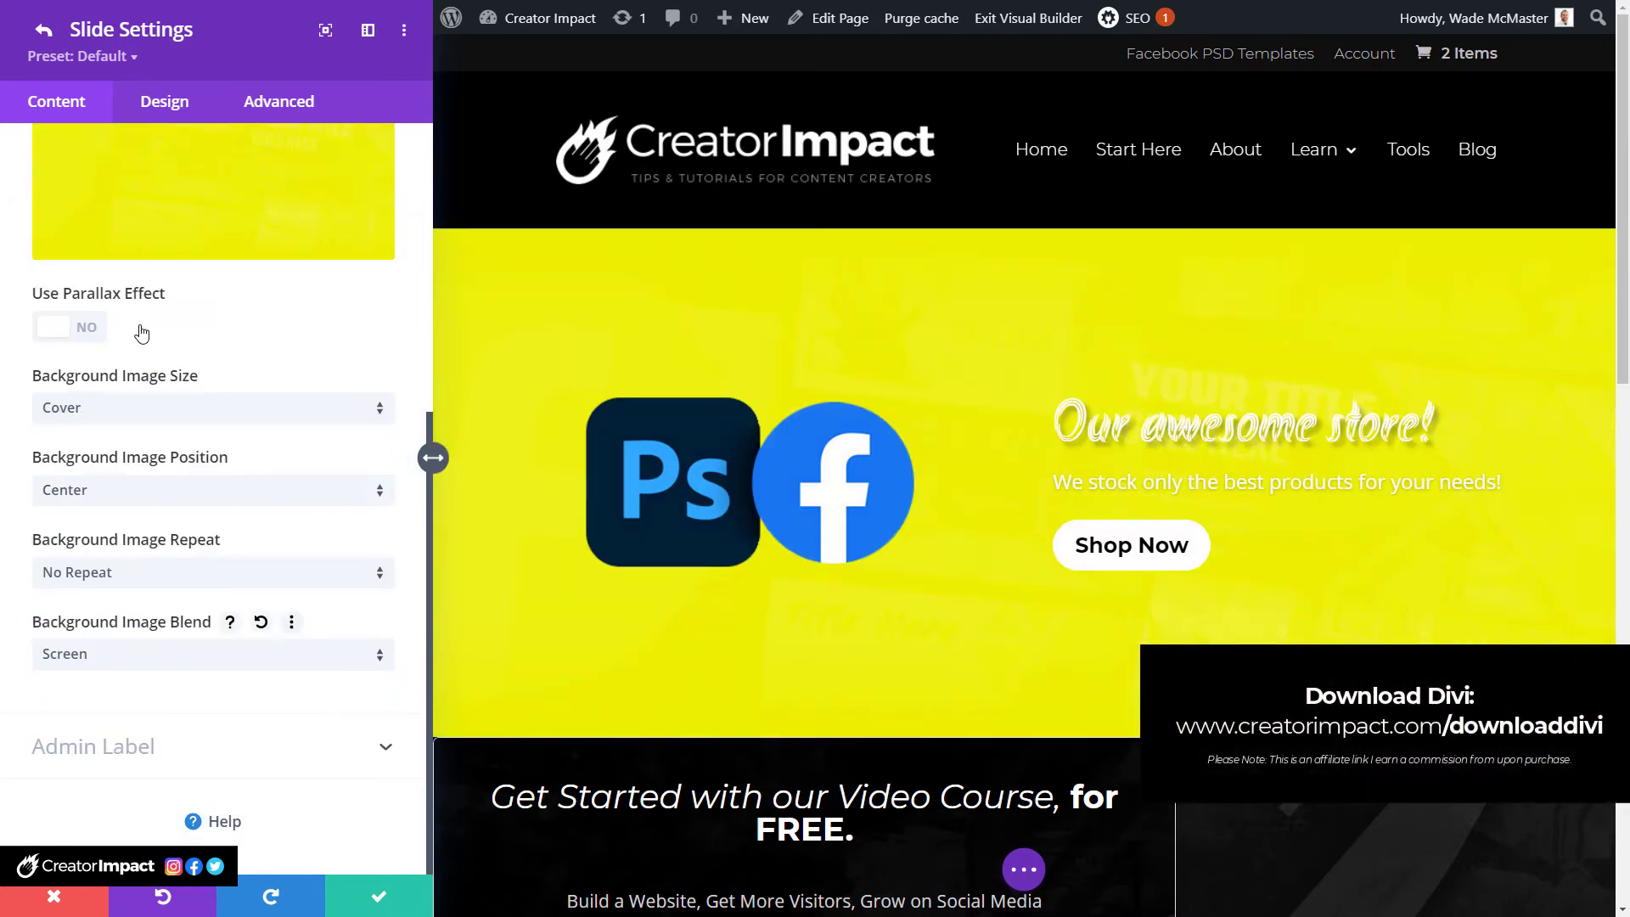
# Try the Darken and Overlay blends on the background image.
pyautogui.click(140, 665)
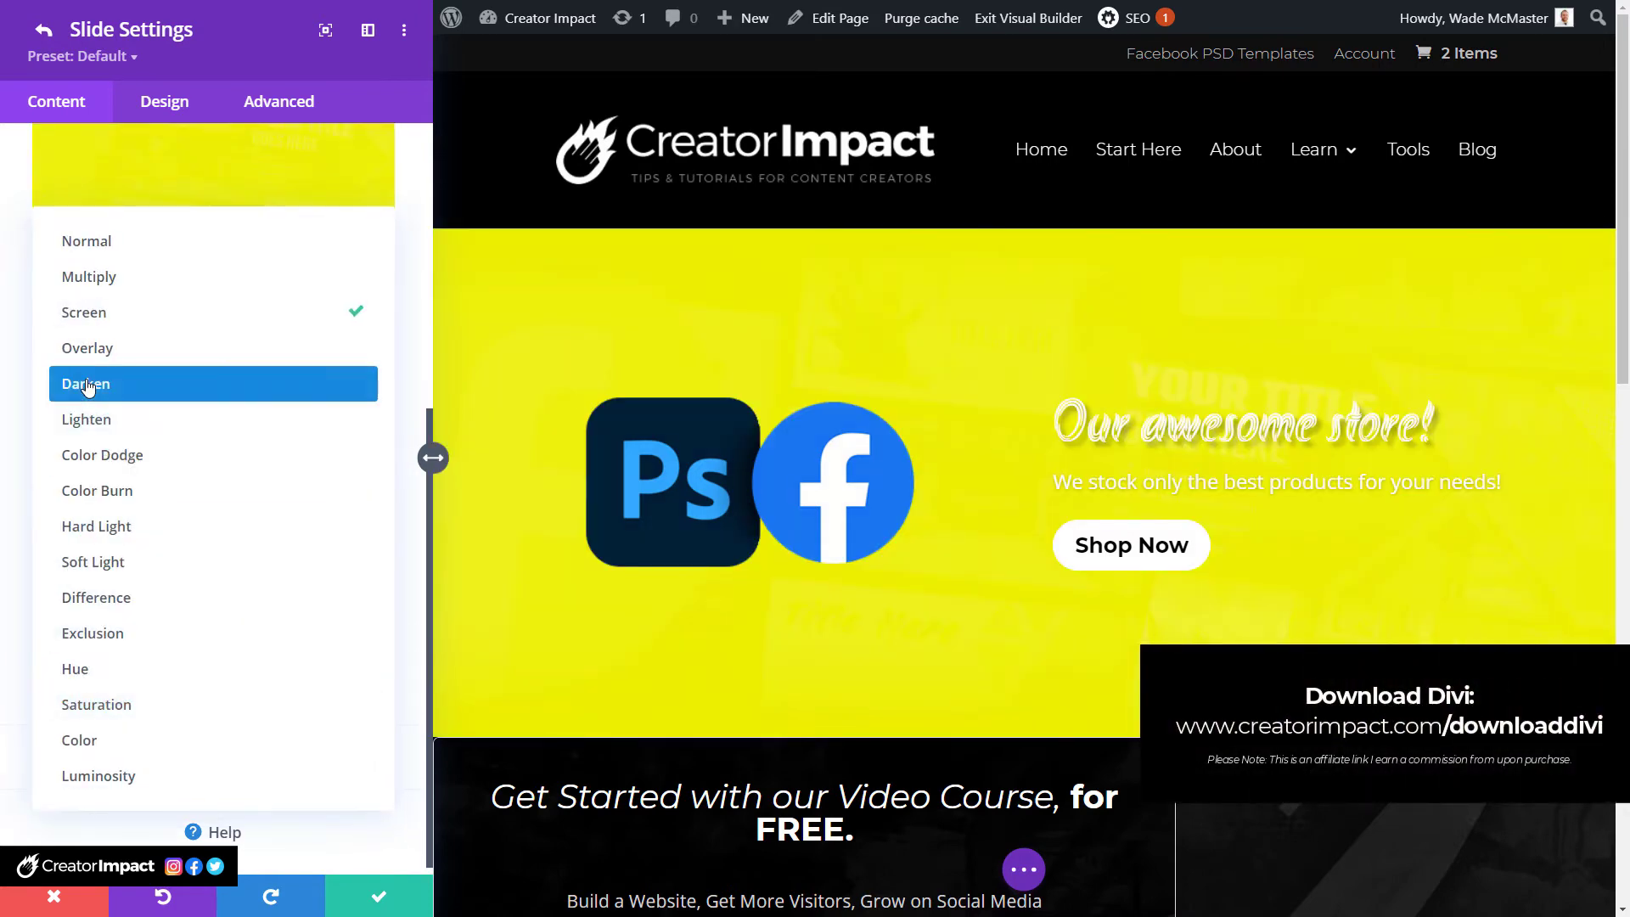
pyautogui.click(128, 375)
pyautogui.click(149, 666)
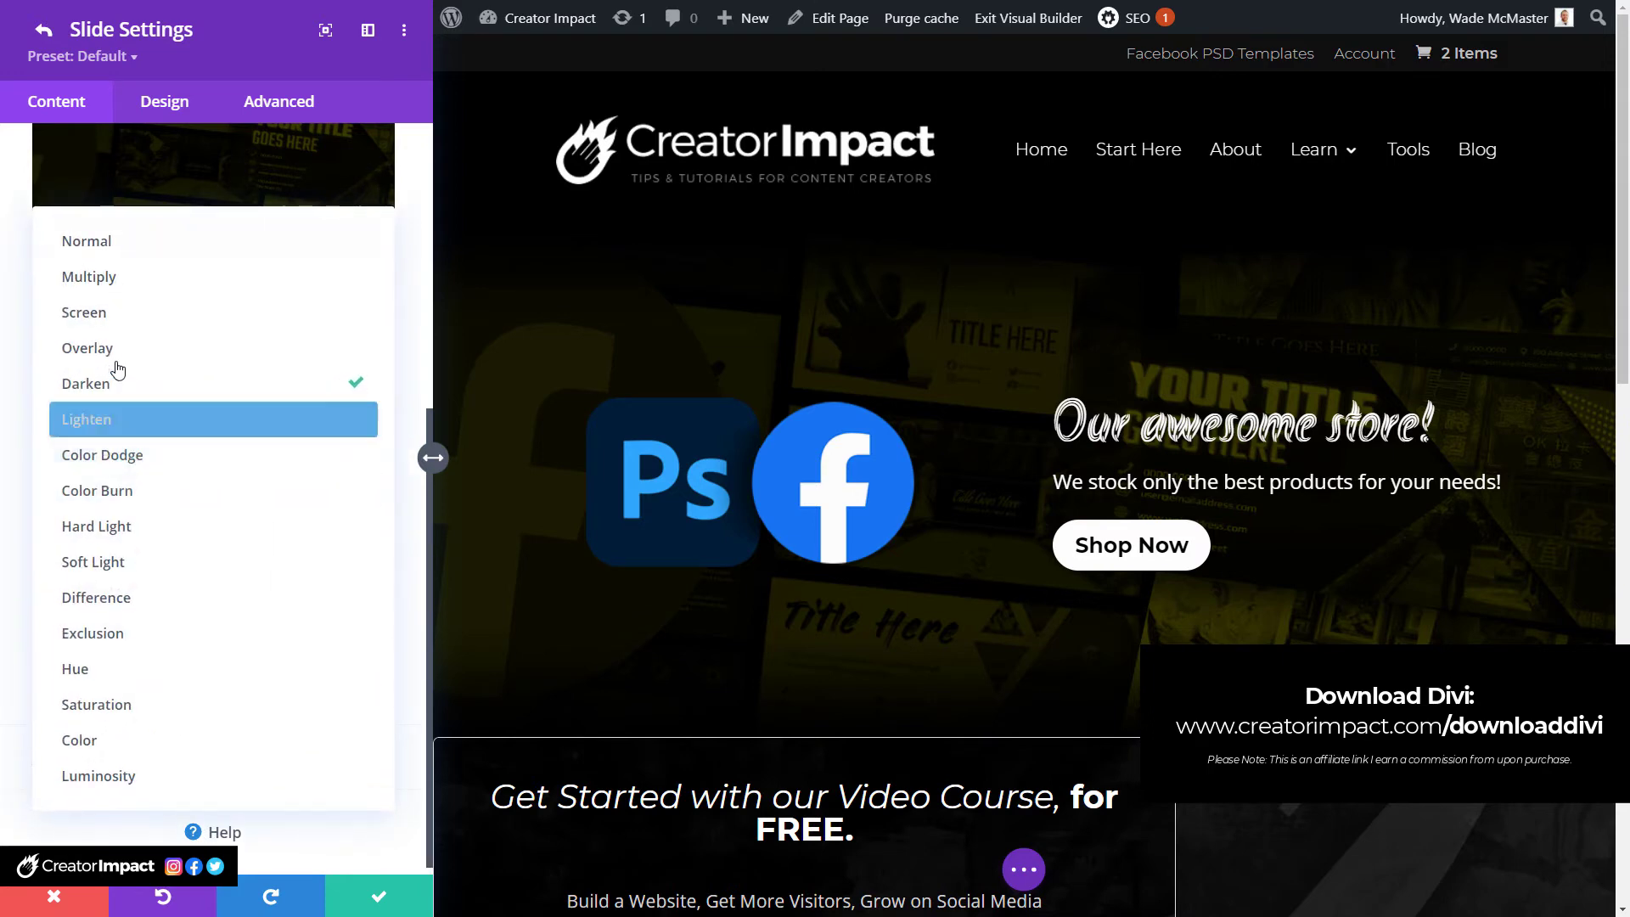
pyautogui.click(119, 348)
# Try the Color blend on the background image and set the blend to Hard Light.
pyautogui.click(204, 669)
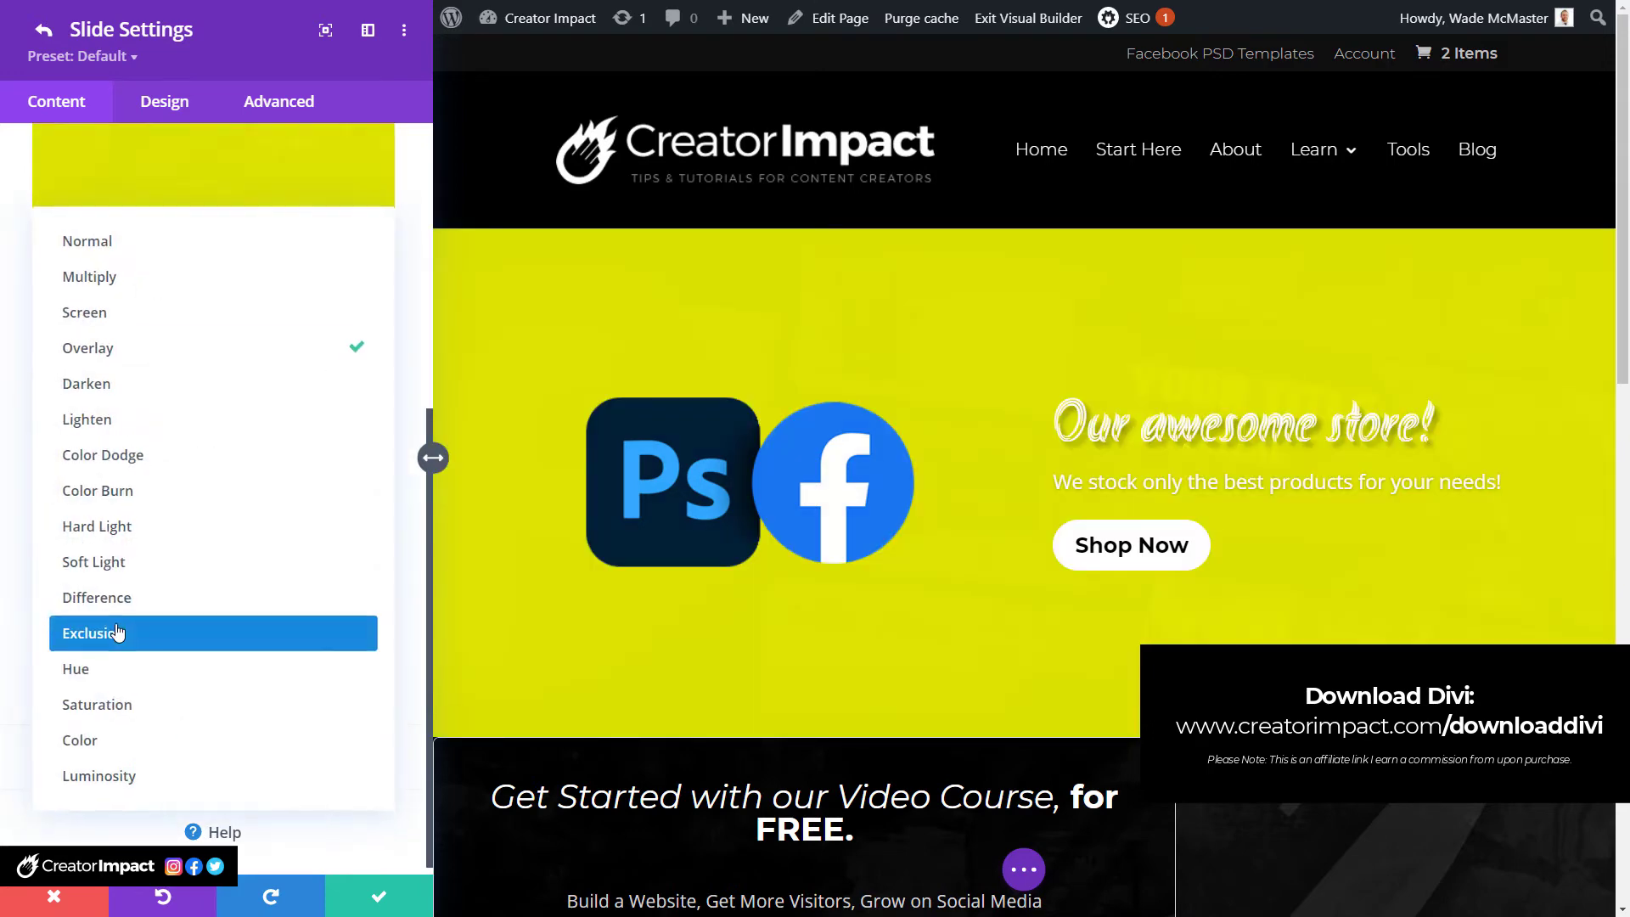
pyautogui.click(119, 740)
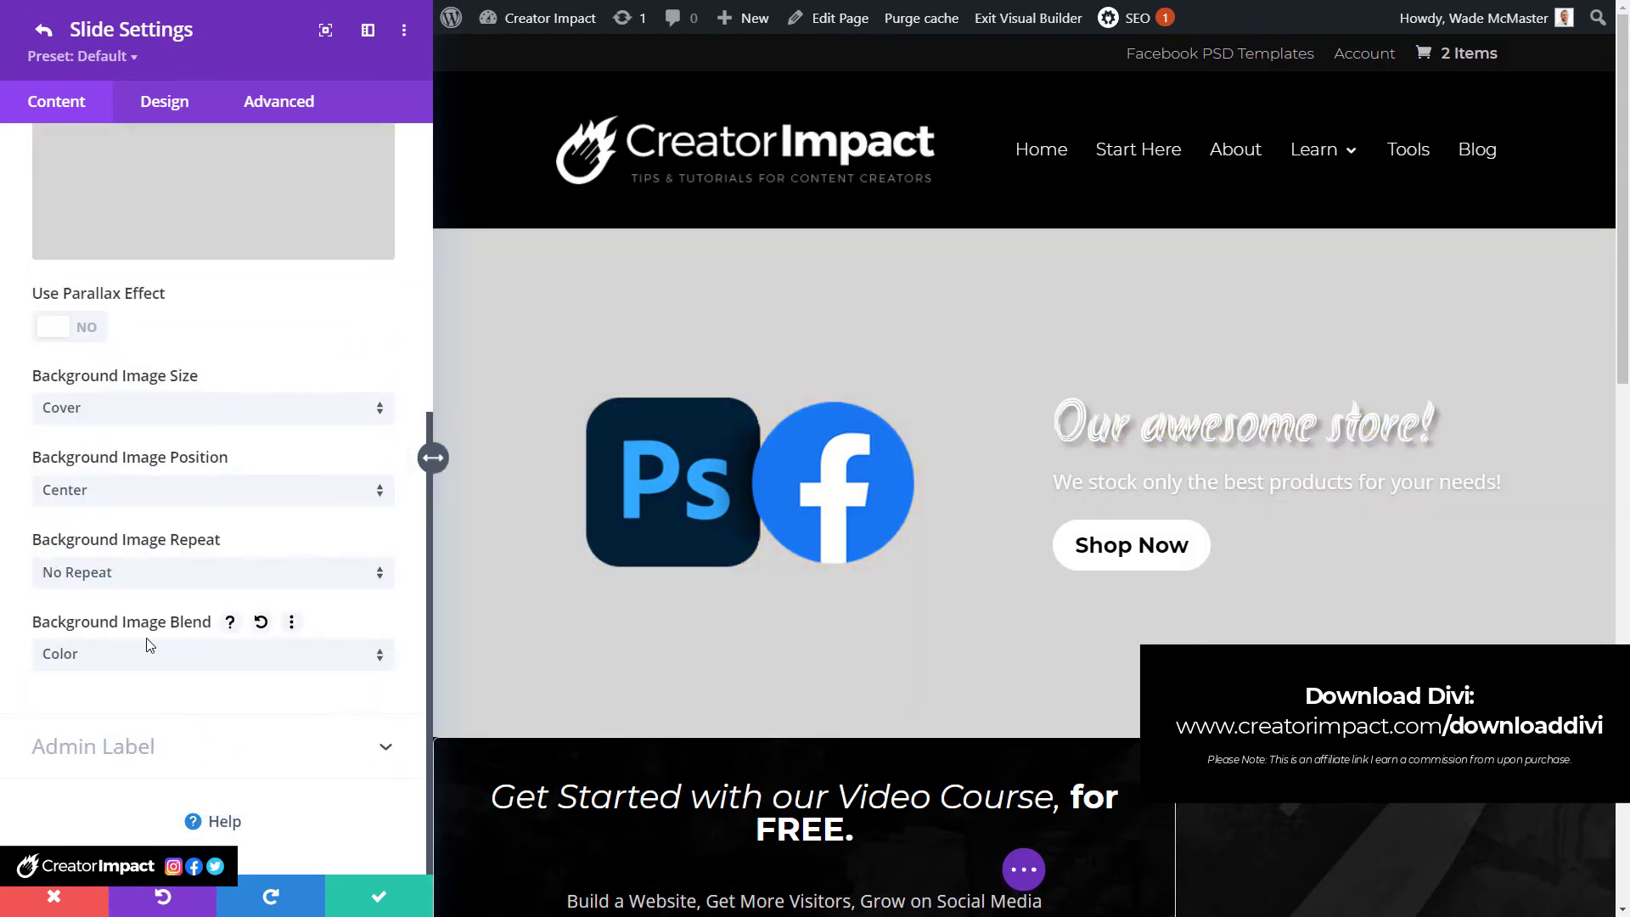
pyautogui.click(145, 673)
pyautogui.click(110, 530)
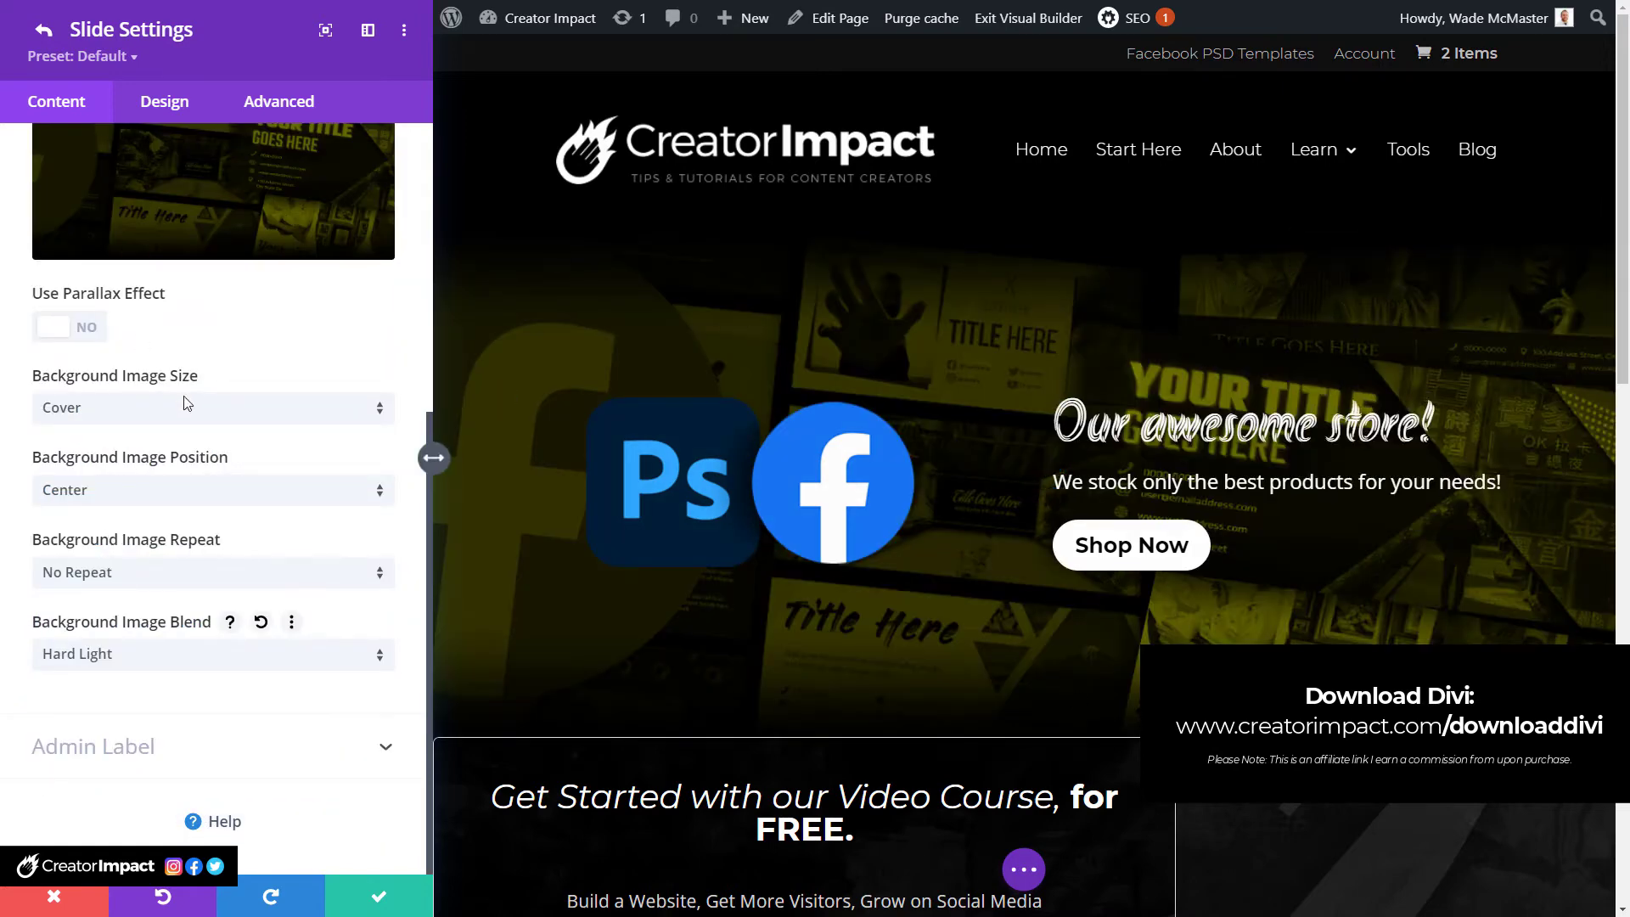
pyautogui.scroll(2, 151, 299)
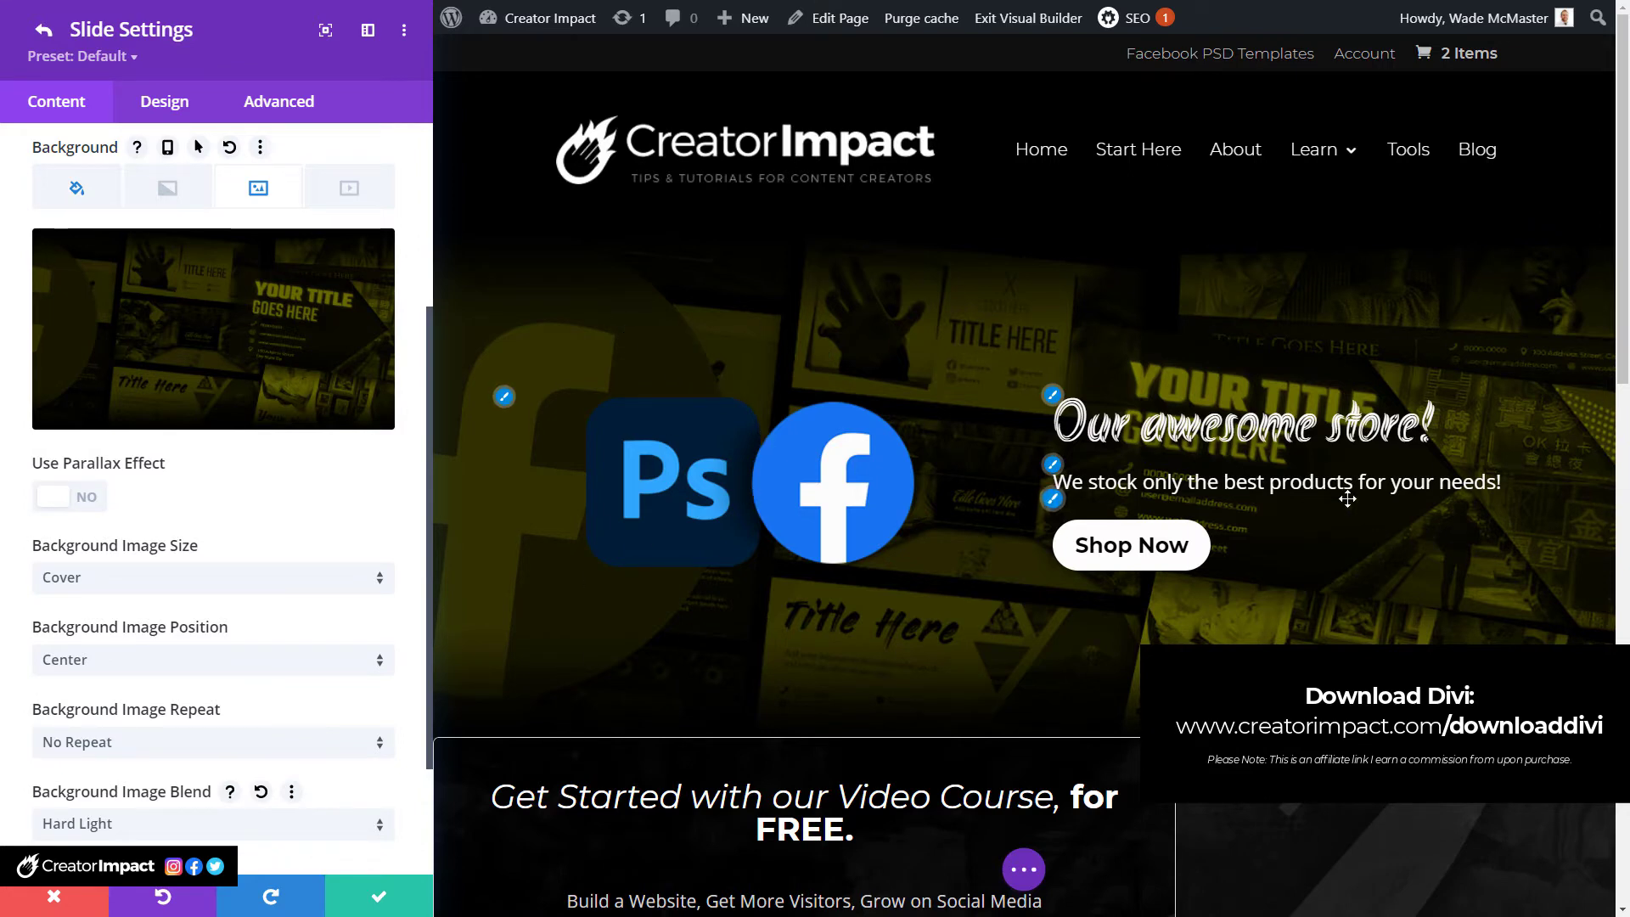
pyautogui.scroll(-2, 226, 739)
pyautogui.click(72, 658)
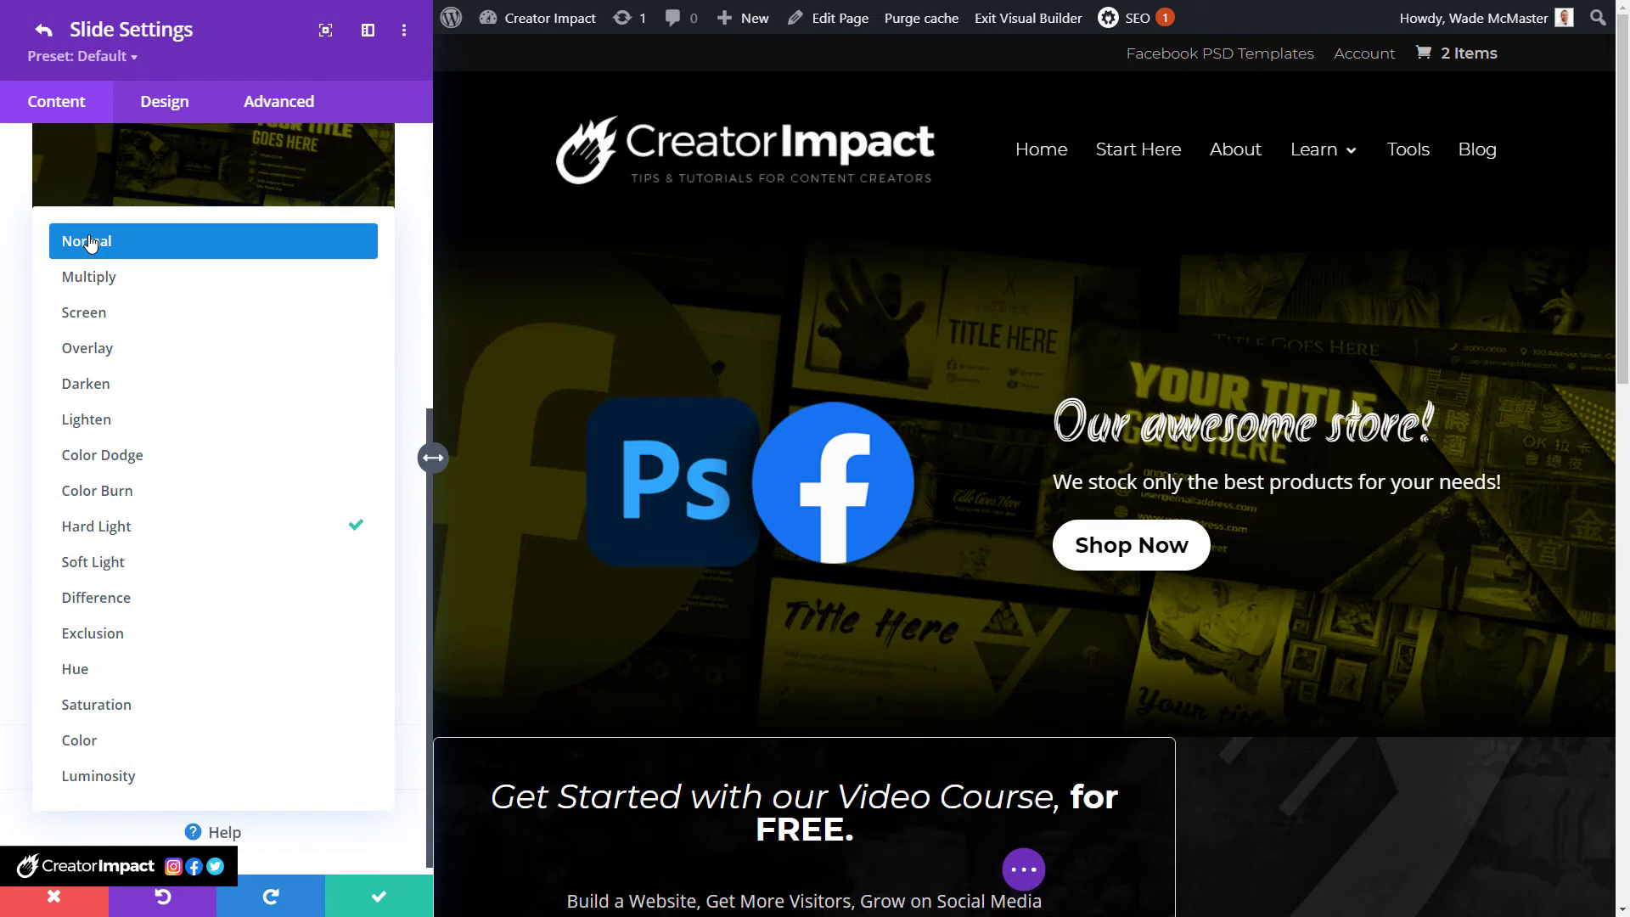
pyautogui.click(417, 288)
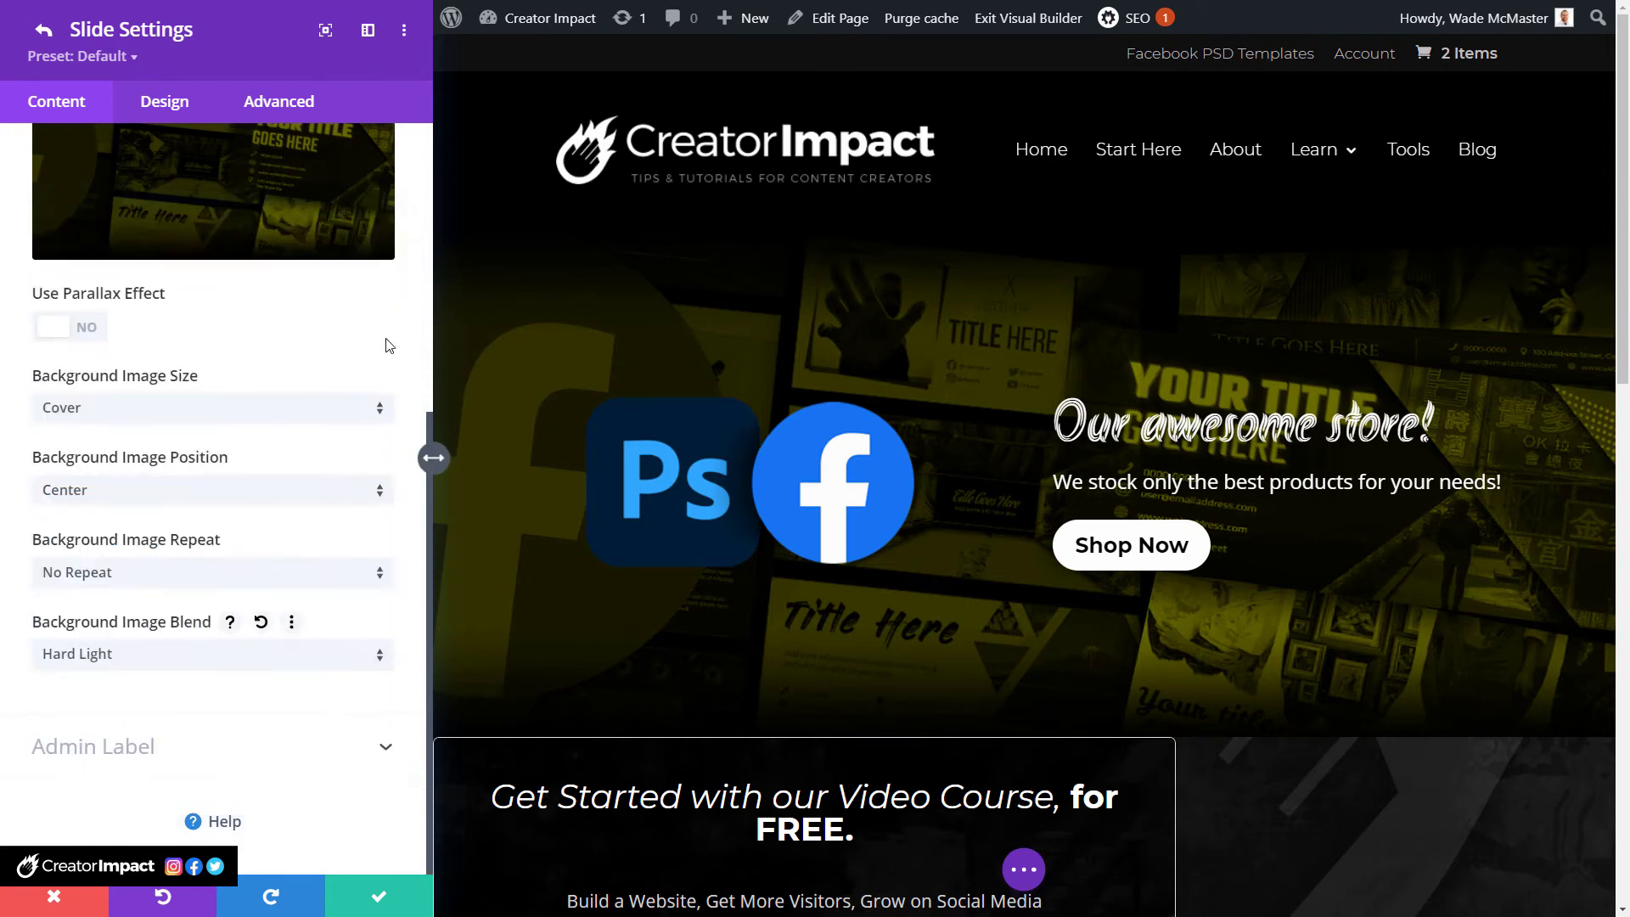
# Change the slide's background color to the saved blue and adjust it to the bright cyan #0fcfff.
pyautogui.scroll(4, 365, 331)
pyautogui.click(77, 275)
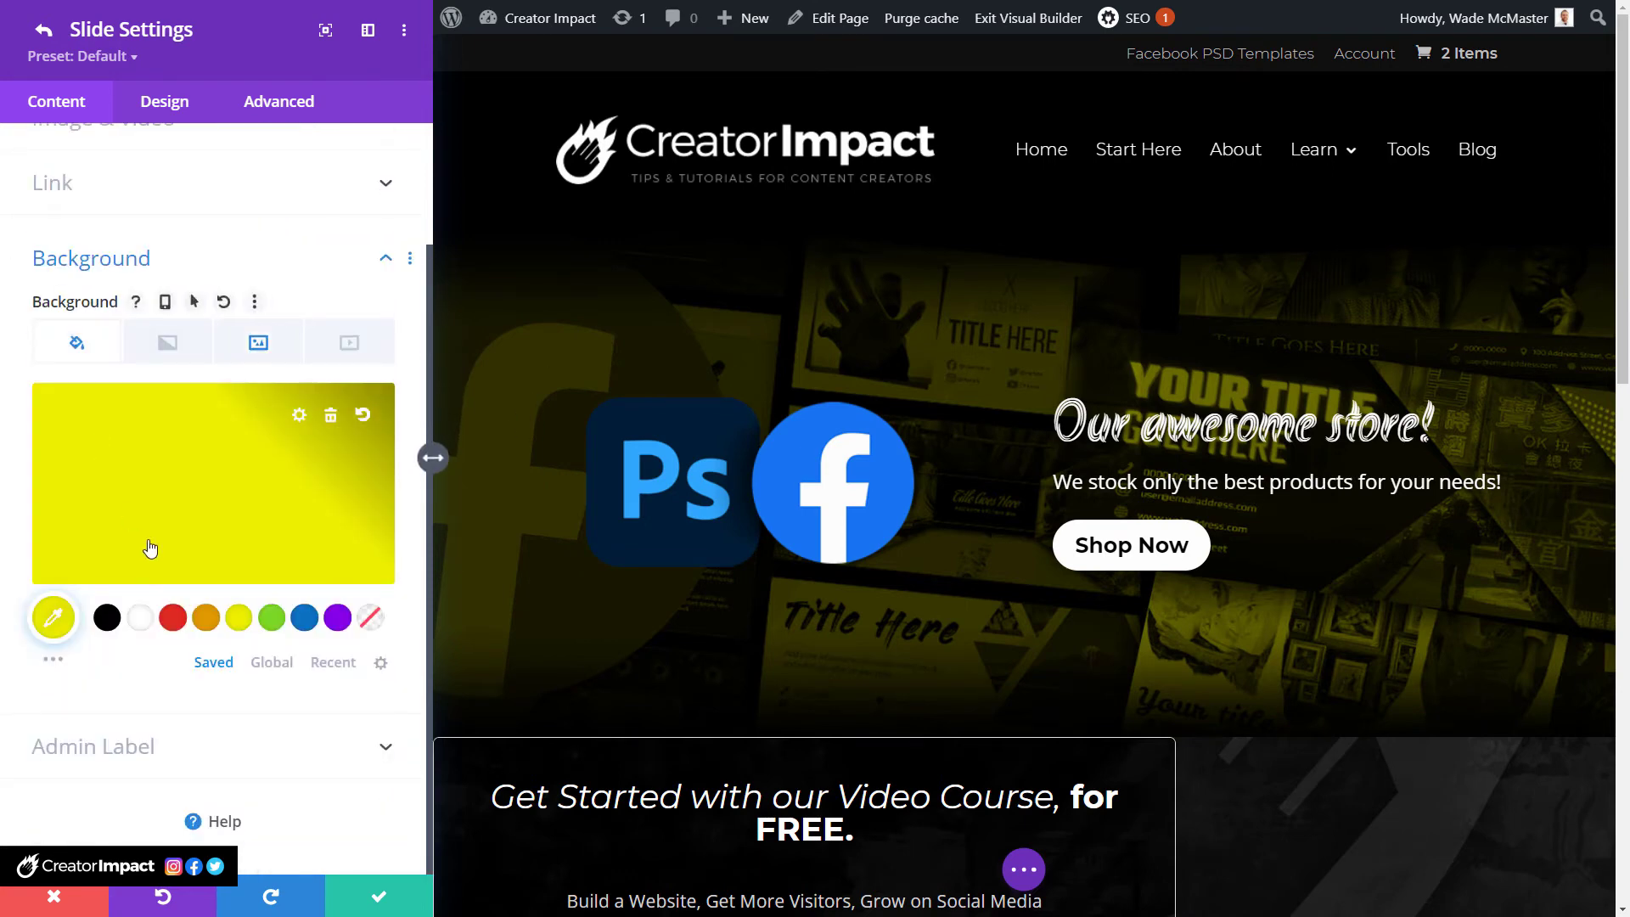
pyautogui.click(304, 617)
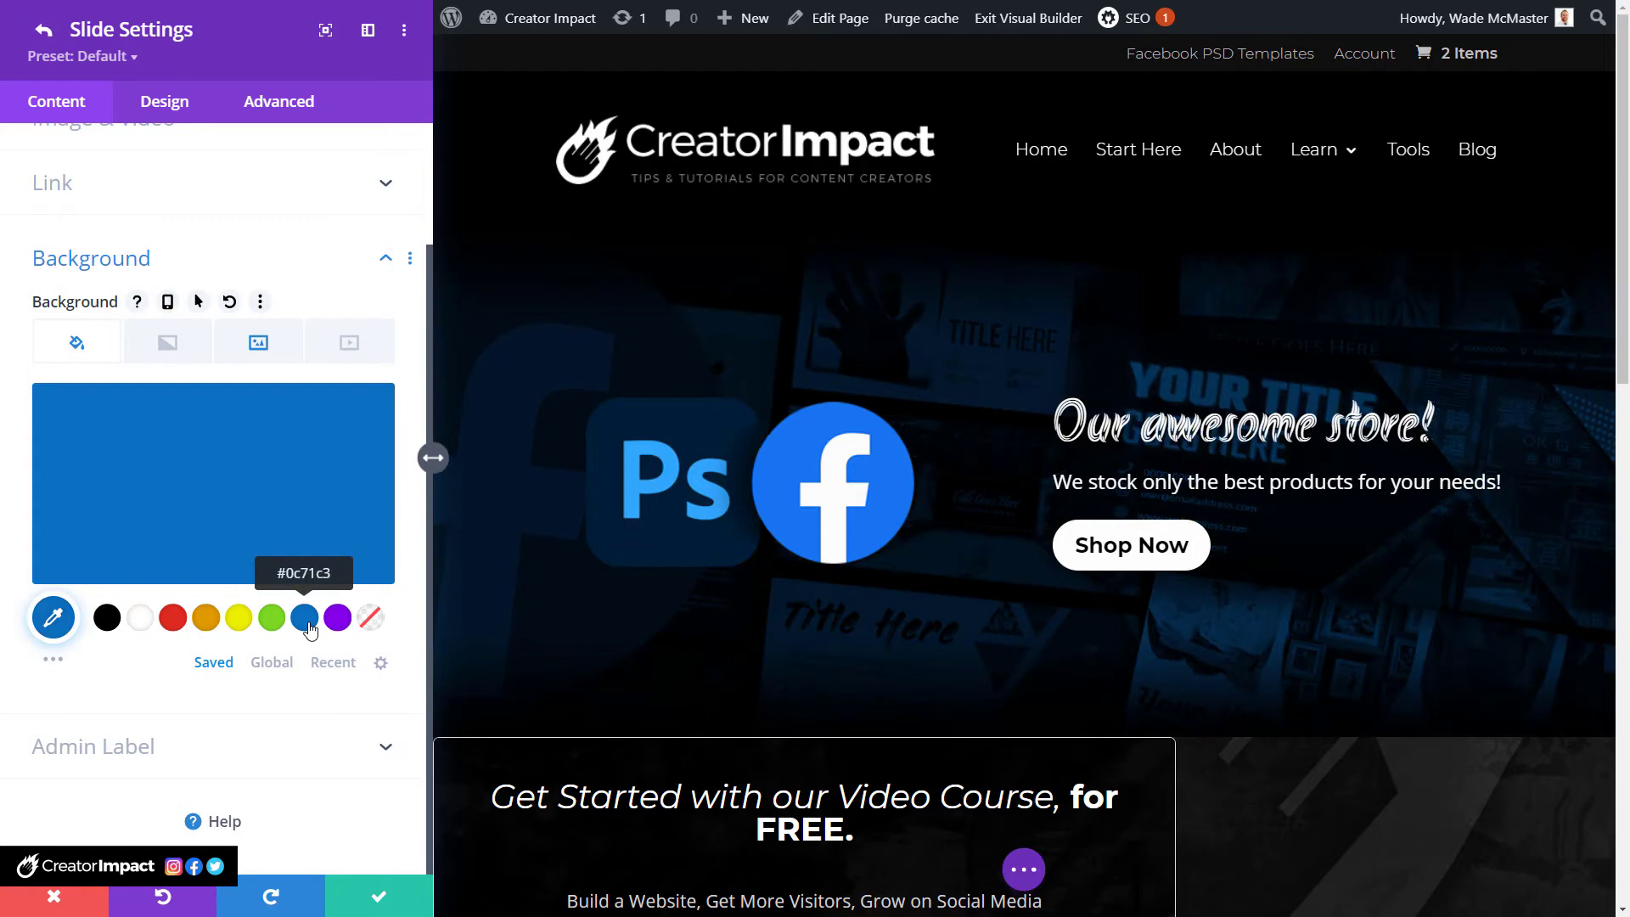
pyautogui.click(212, 484)
pyautogui.moveTo(242, 441); pyautogui.dragTo(240, 406)
pyautogui.moveTo(232, 390); pyautogui.dragTo(230, 387)
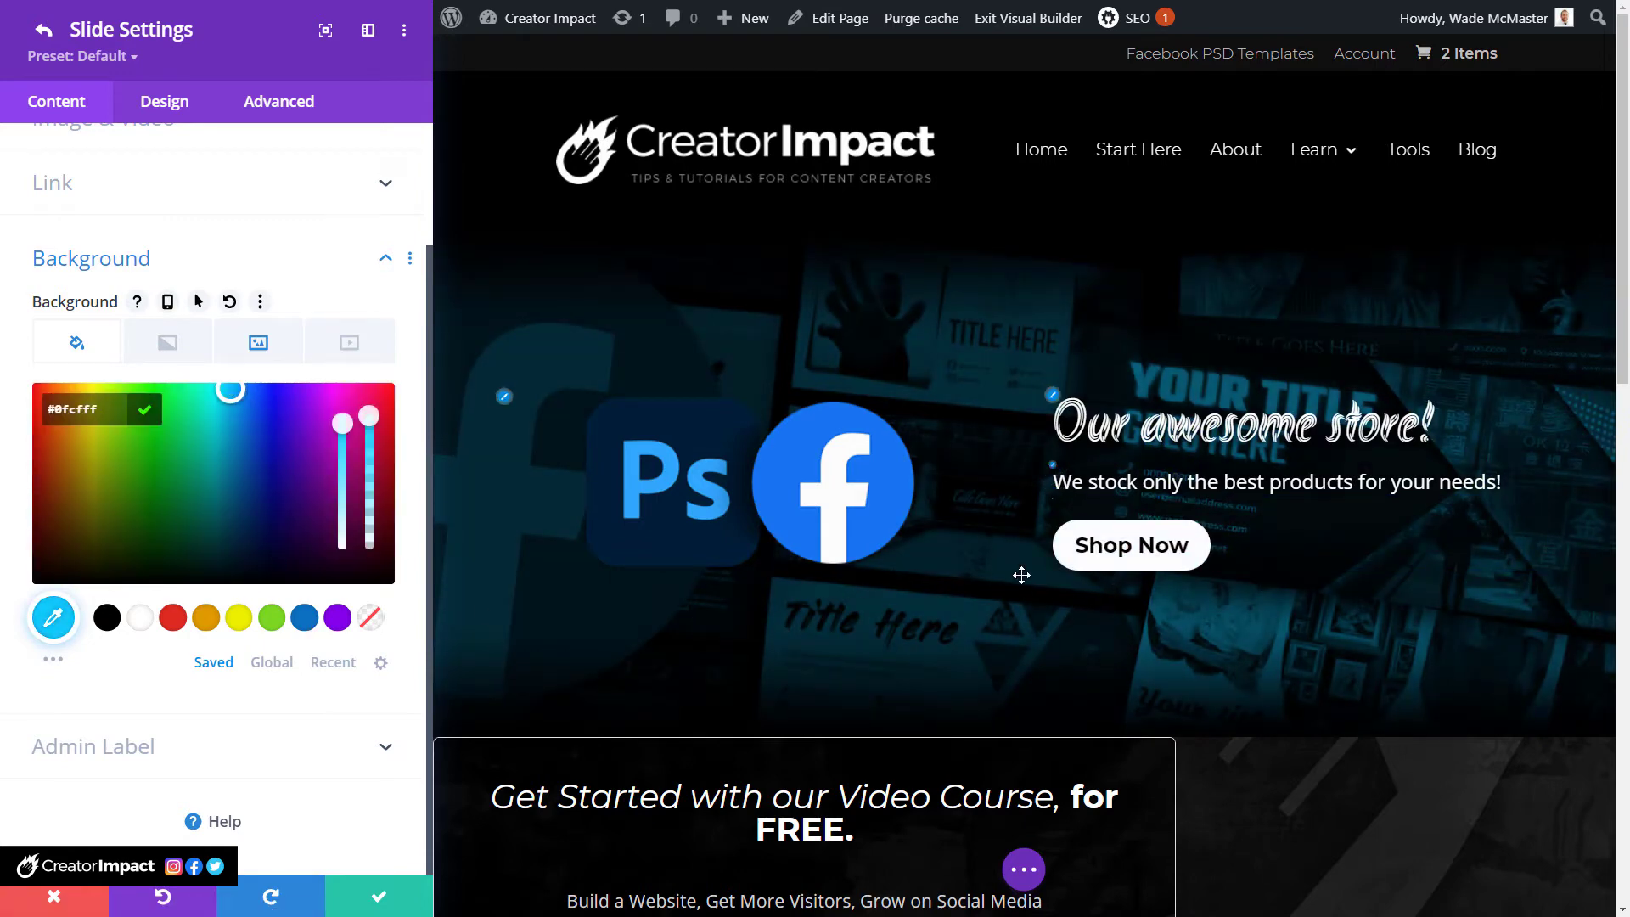
pyautogui.scroll(-1, 984, 536)
pyautogui.scroll(1, 971, 522)
pyautogui.scroll(-1, 968, 518)
pyautogui.scroll(1, 965, 515)
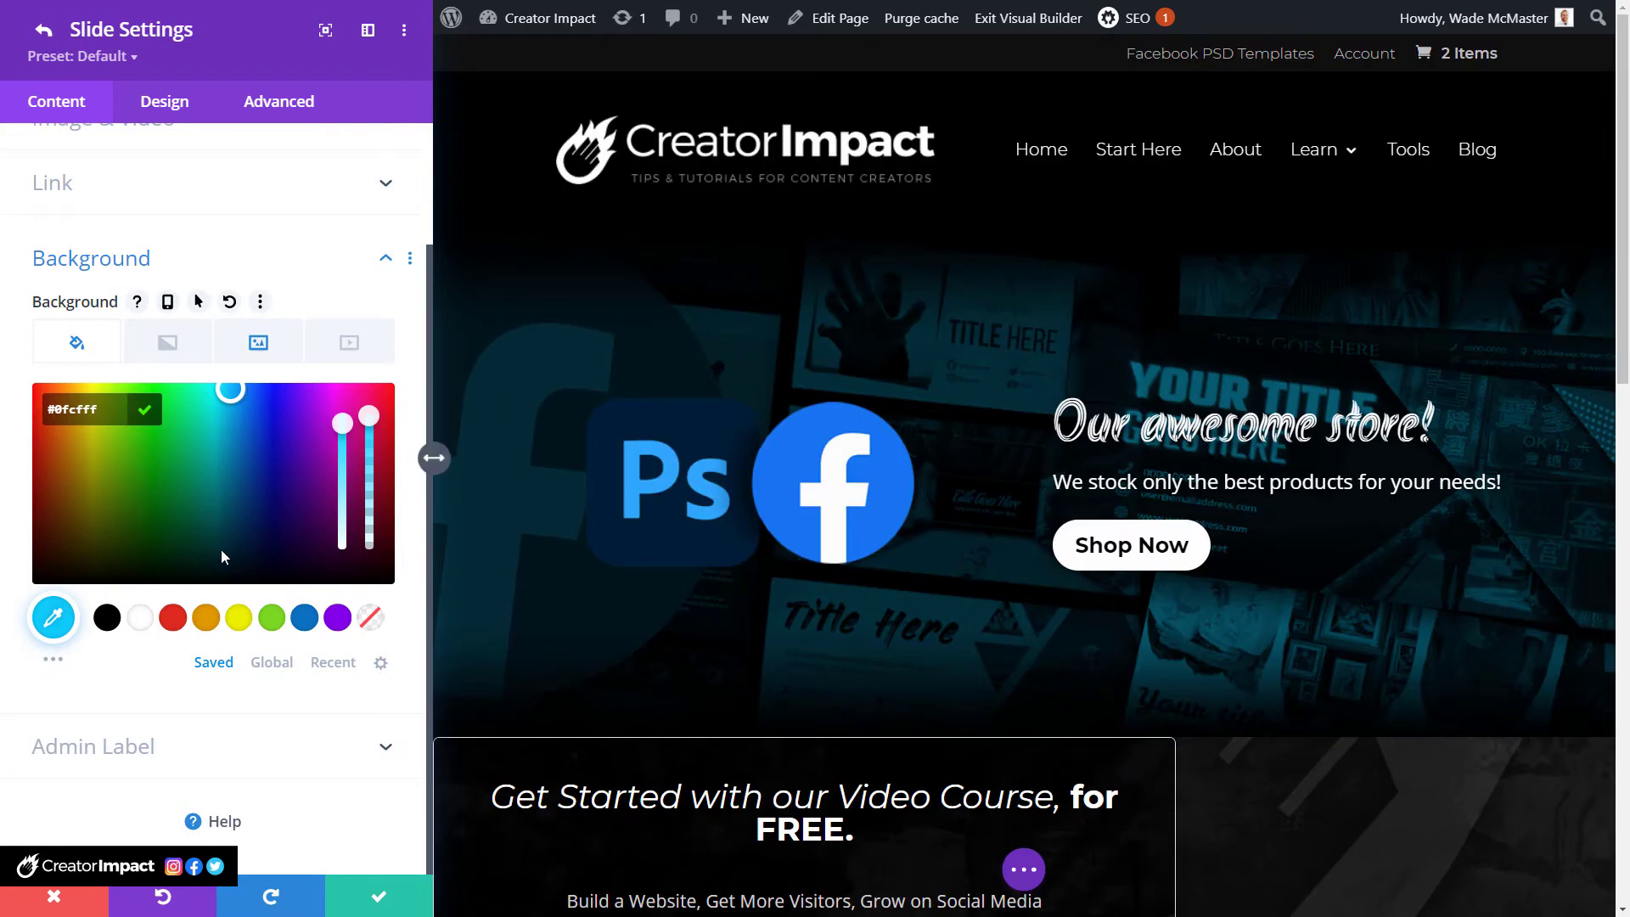
# Try a red background overlay on the slide at 0.26 opacity, and turn the background overlay off.
pyautogui.scroll(2, 255, 399)
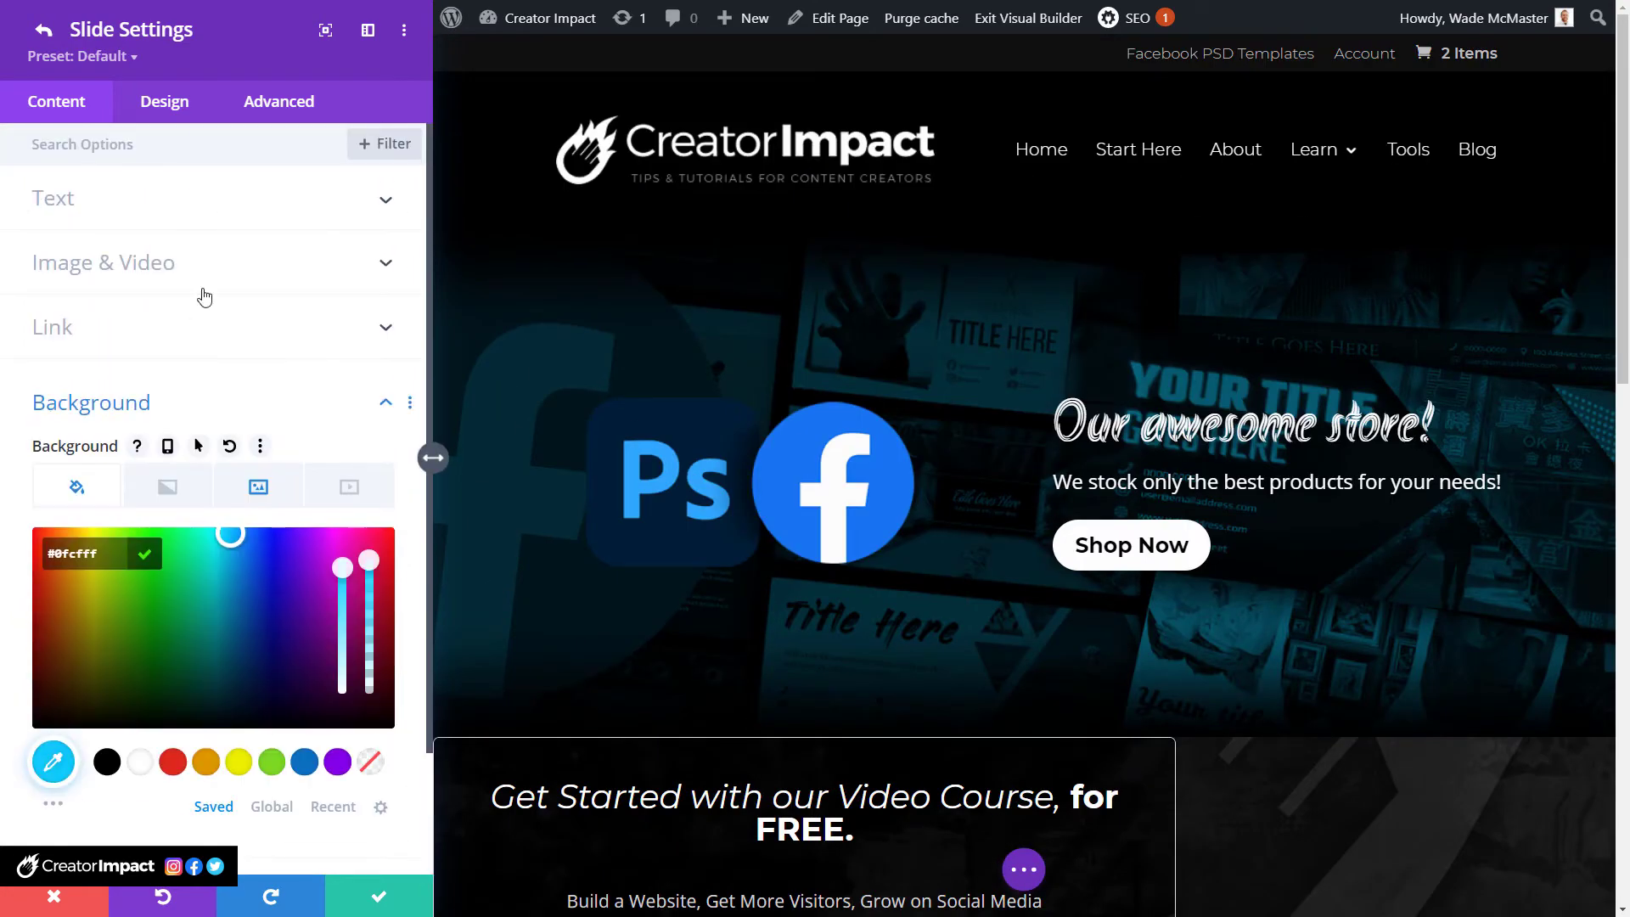
pyautogui.click(156, 123)
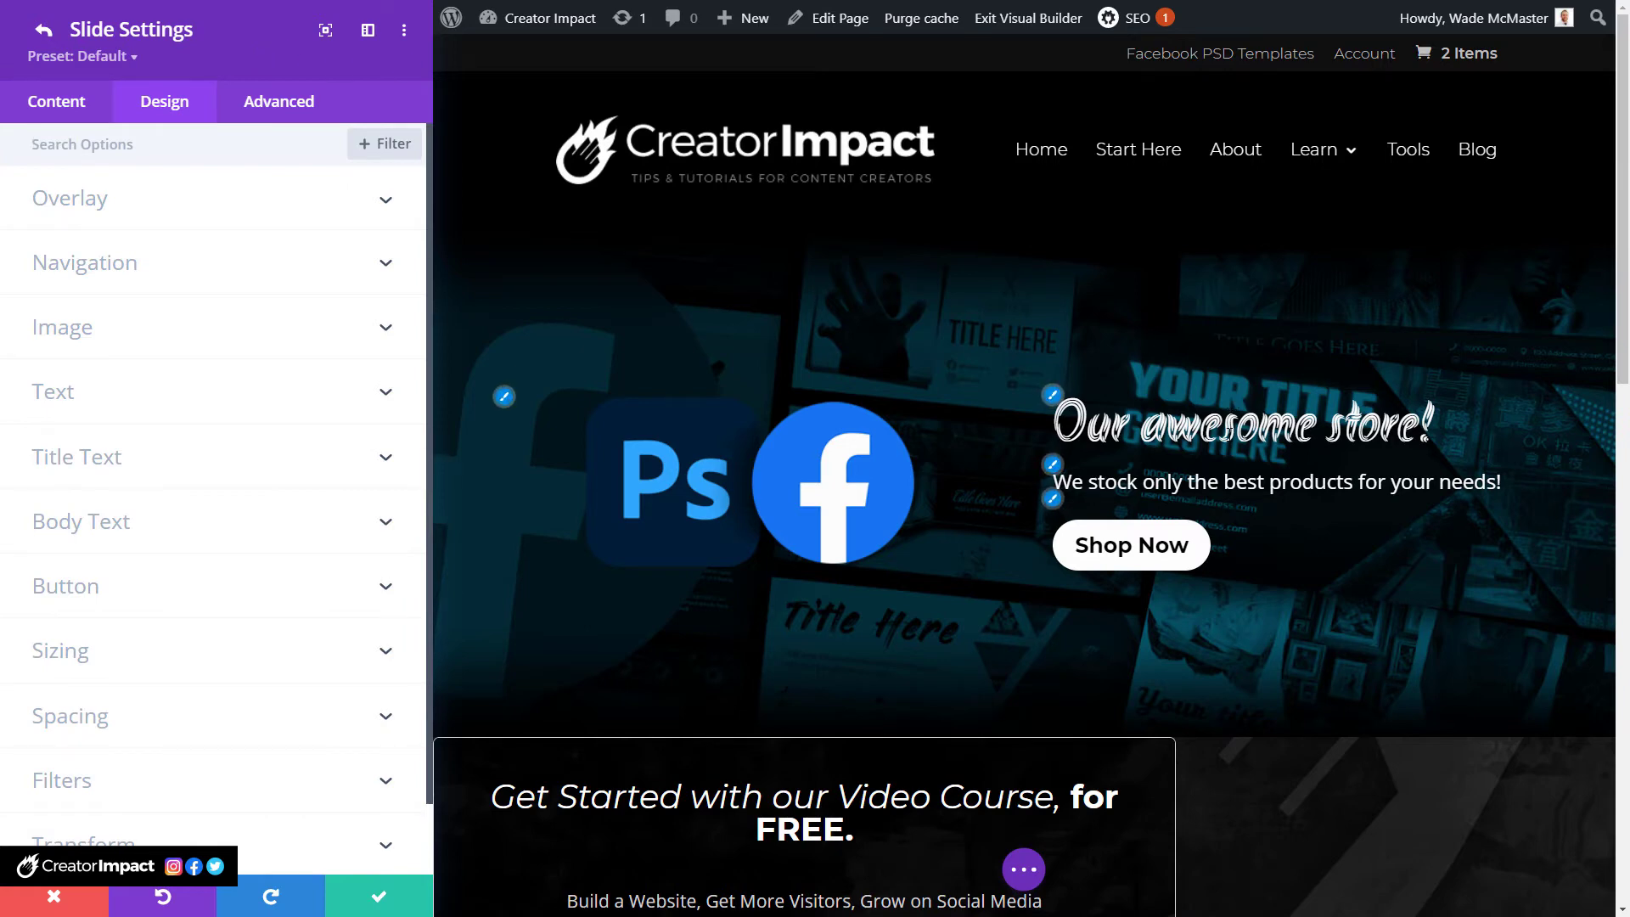
pyautogui.click(99, 222)
pyautogui.click(71, 280)
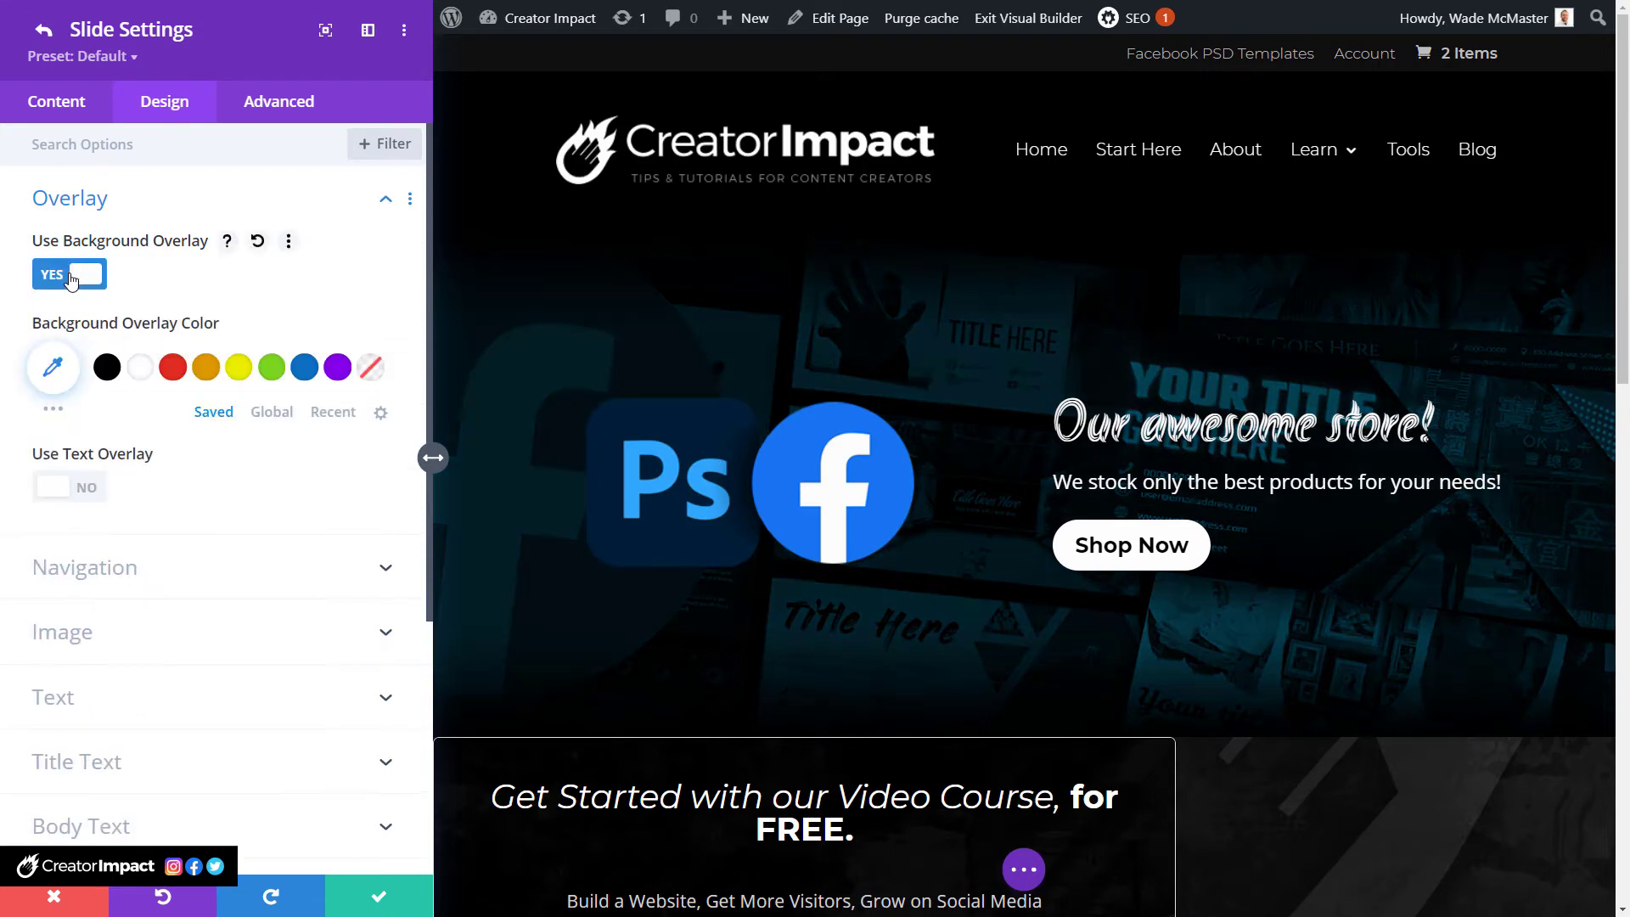
pyautogui.click(173, 369)
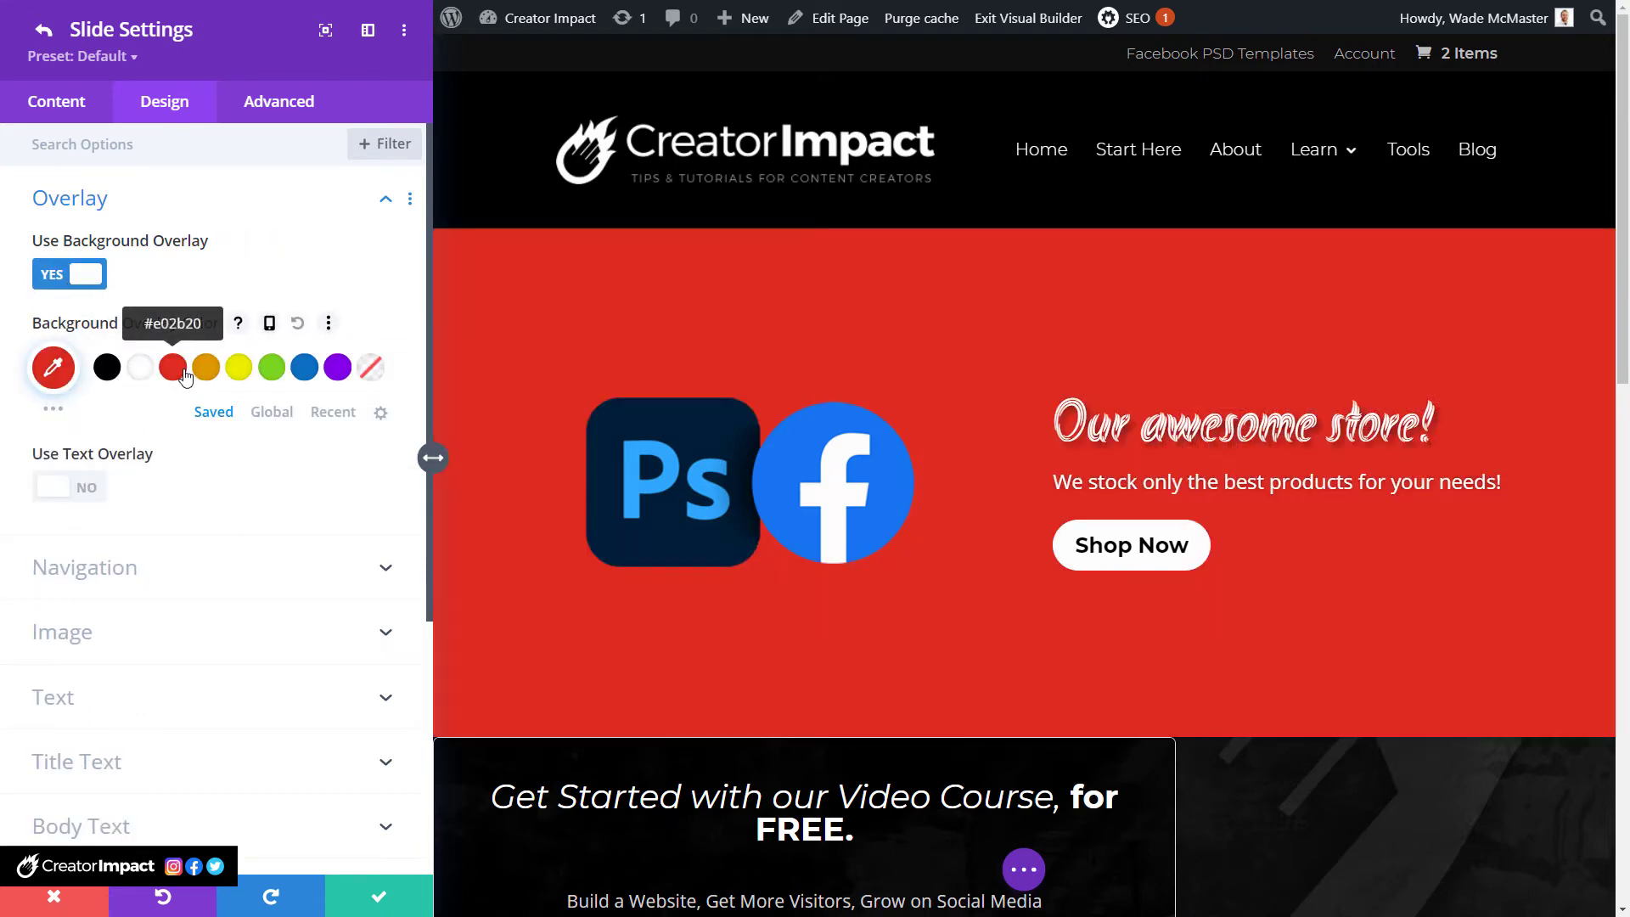
pyautogui.click(53, 367)
pyautogui.moveTo(371, 375); pyautogui.dragTo(369, 492)
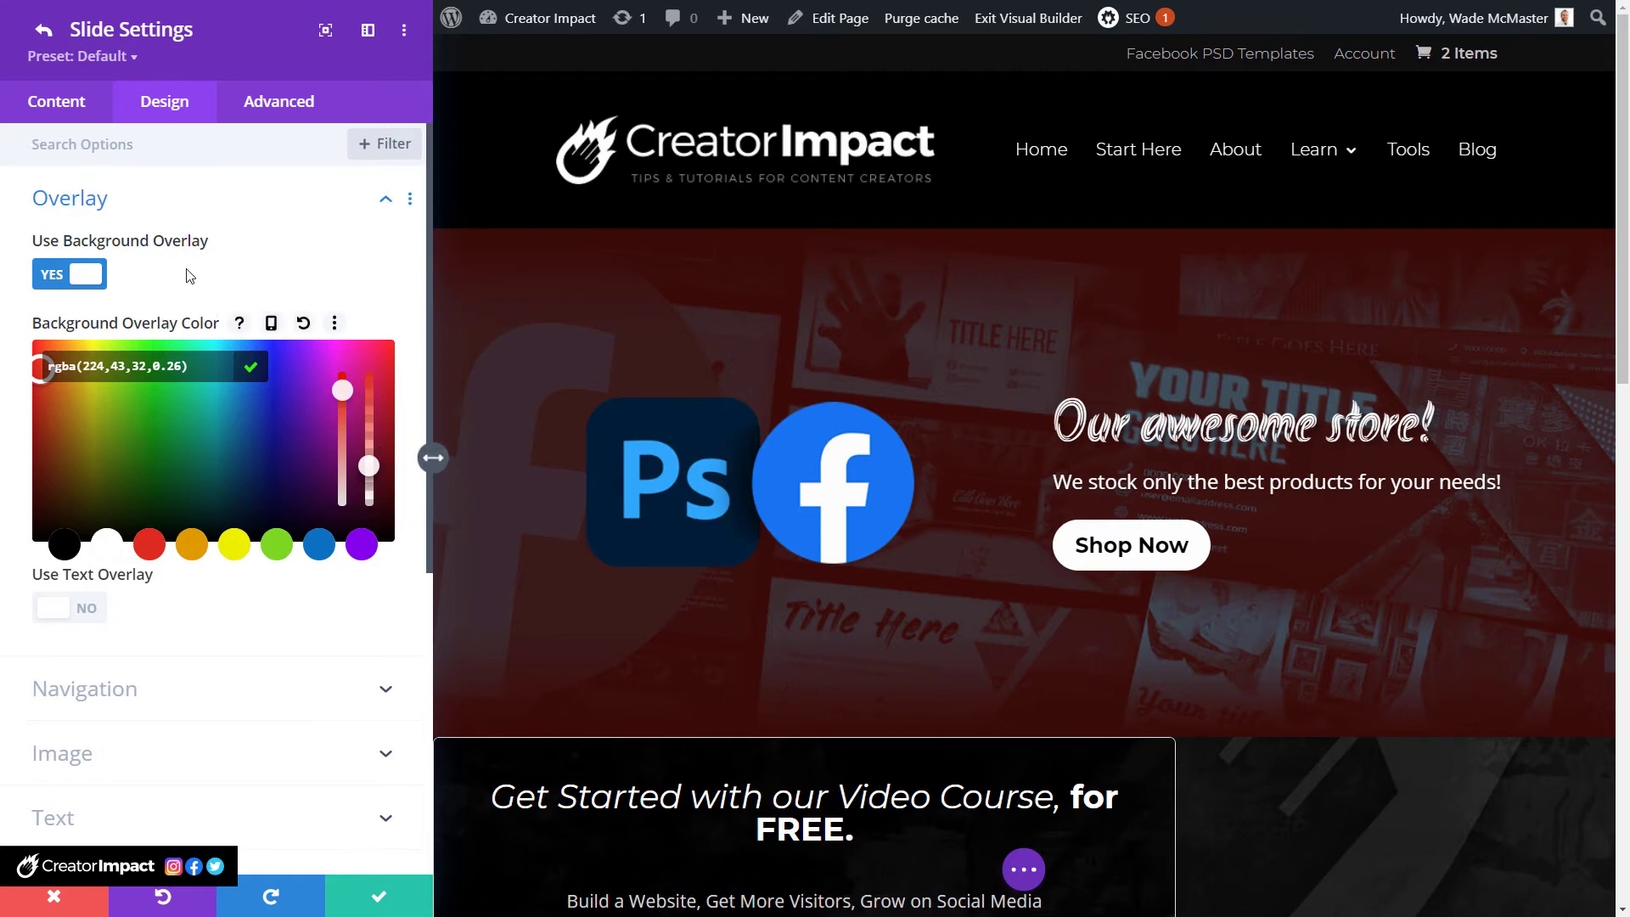
pyautogui.click(74, 277)
# Enable the text overlay behind the slide text and try lowering the opacity of its default color.
pyautogui.click(74, 357)
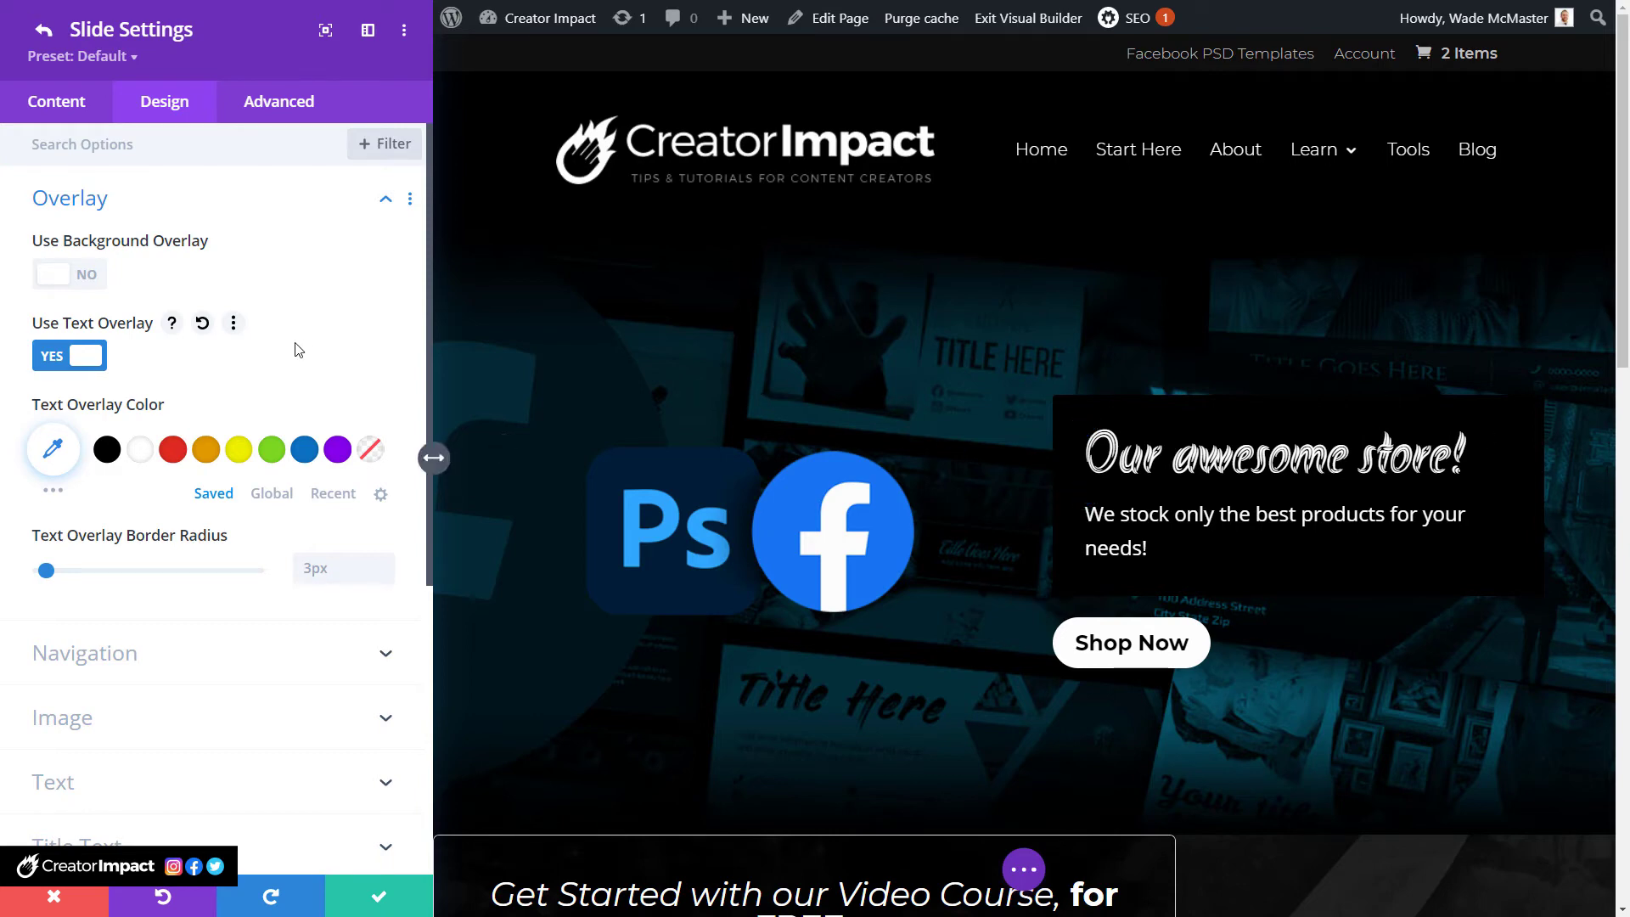
pyautogui.click(54, 452)
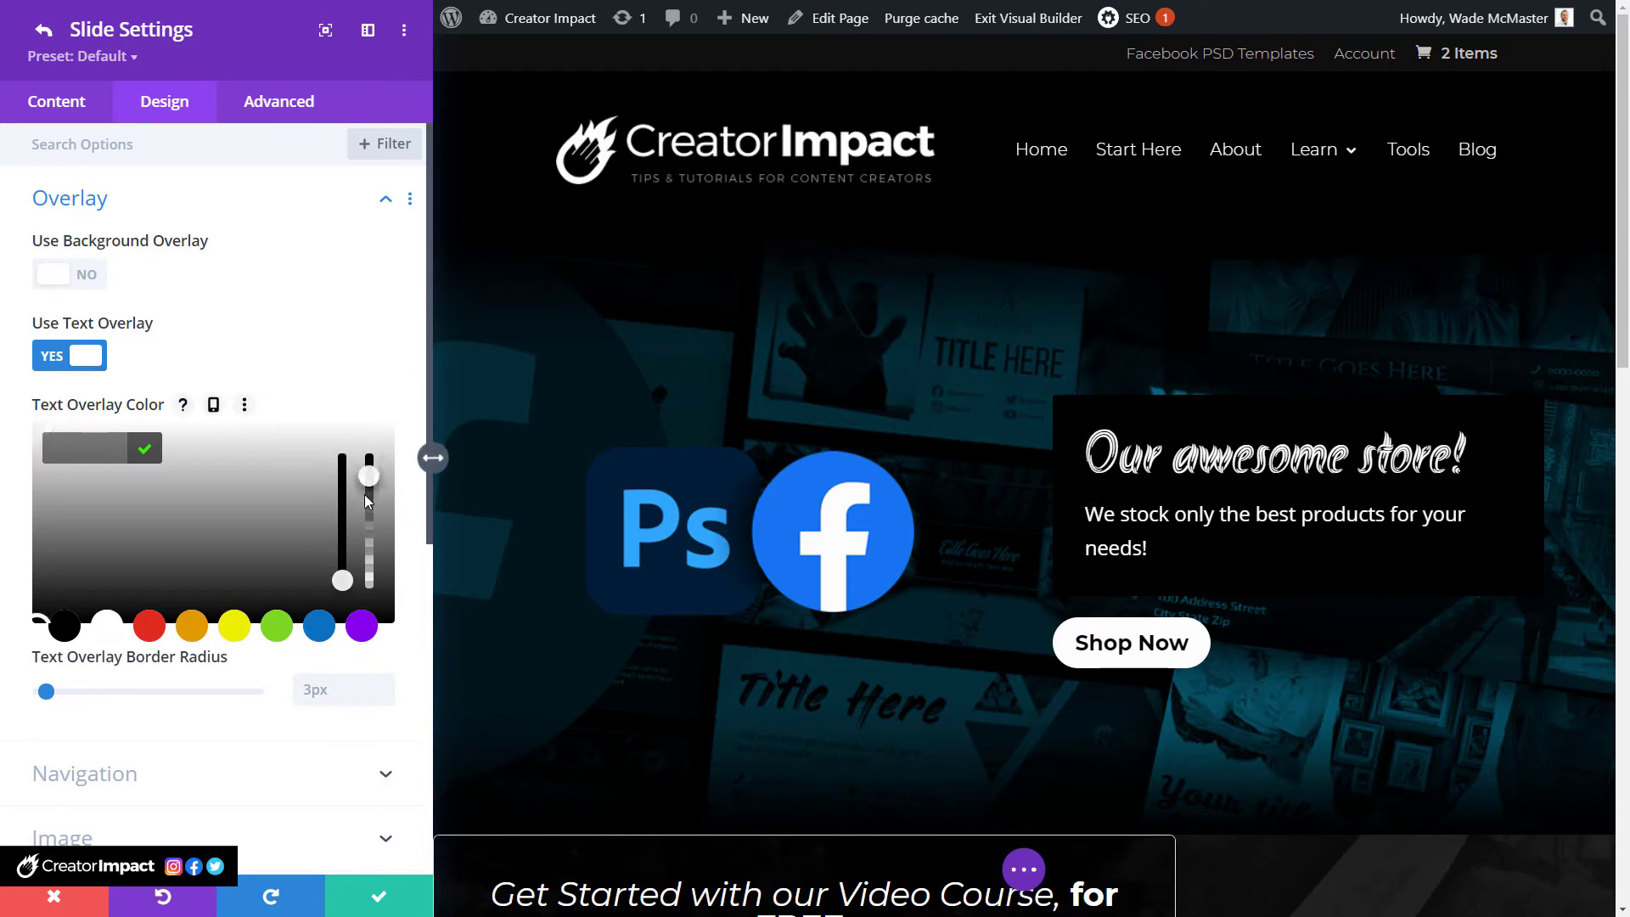
pyautogui.moveTo(371, 530)
pyautogui.mouseDown()
pyautogui.moveTo(377, 586)
pyautogui.moveTo(369, 537)
pyautogui.mouseUp()
pyautogui.click(302, 400)
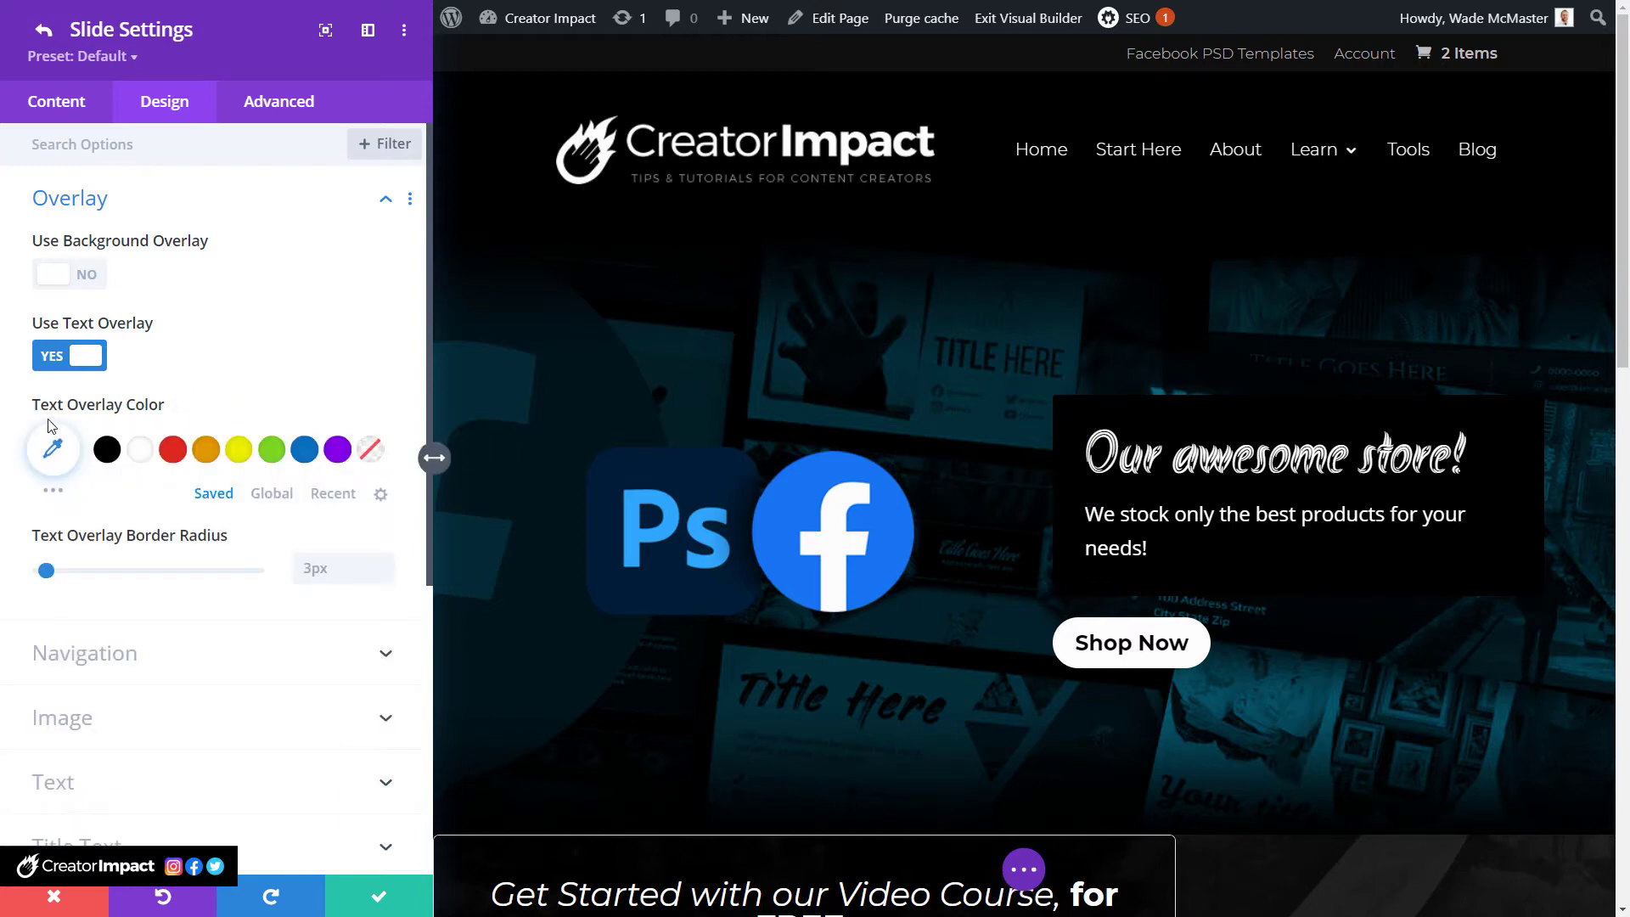
# Set the text overlay color to white with 0.23 opacity.
pyautogui.click(140, 449)
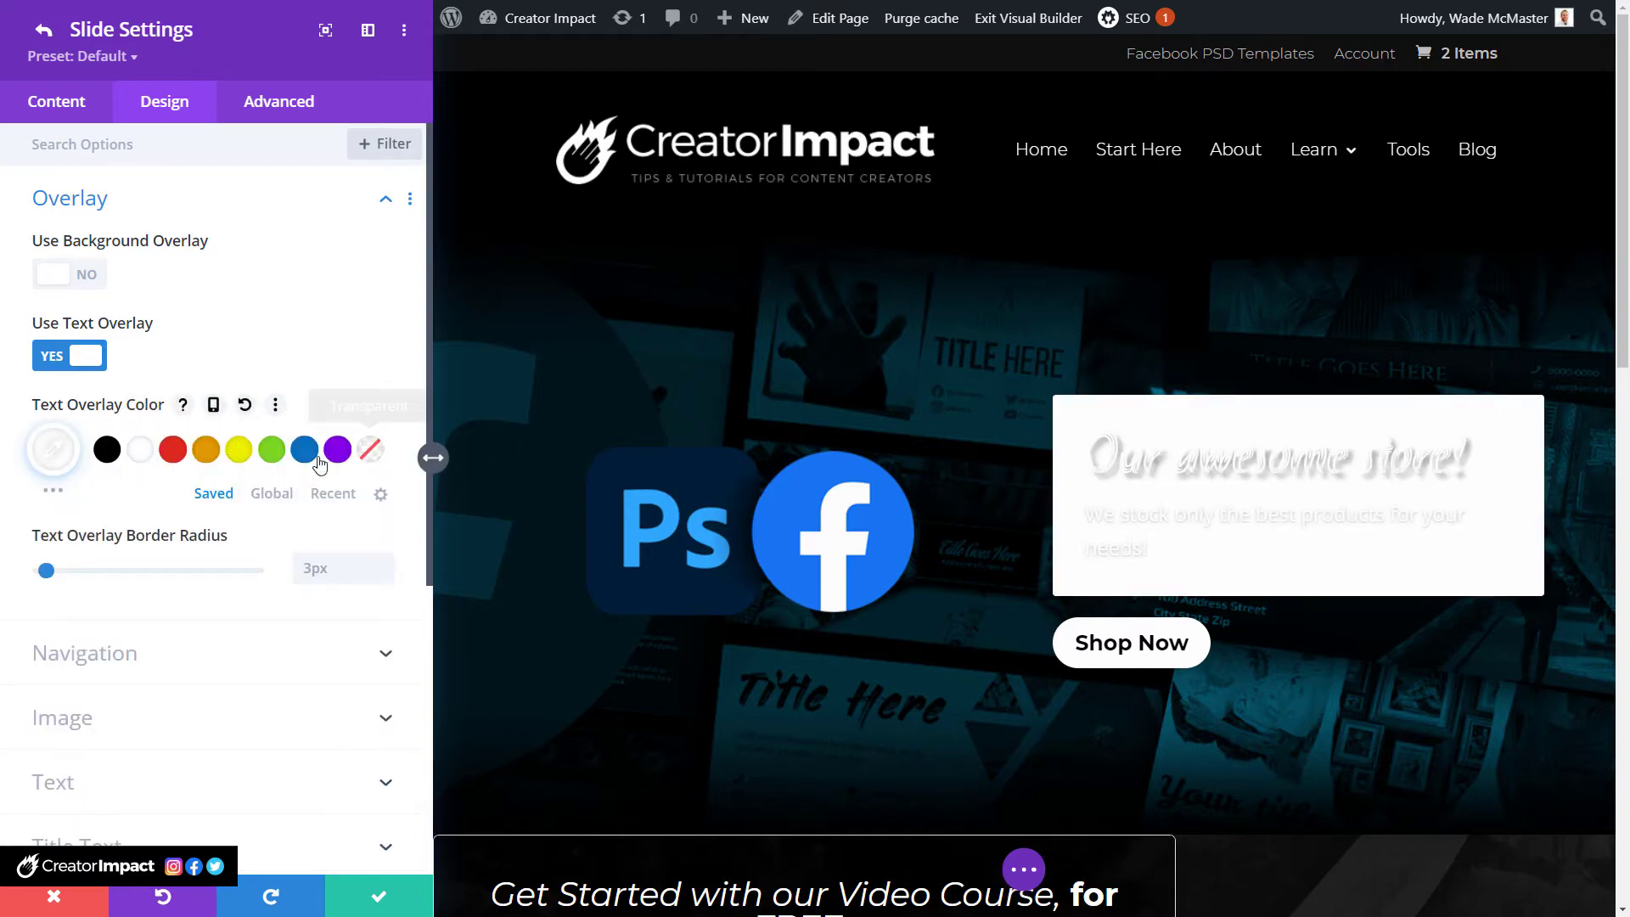
pyautogui.click(53, 449)
pyautogui.moveTo(368, 462); pyautogui.dragTo(368, 578)
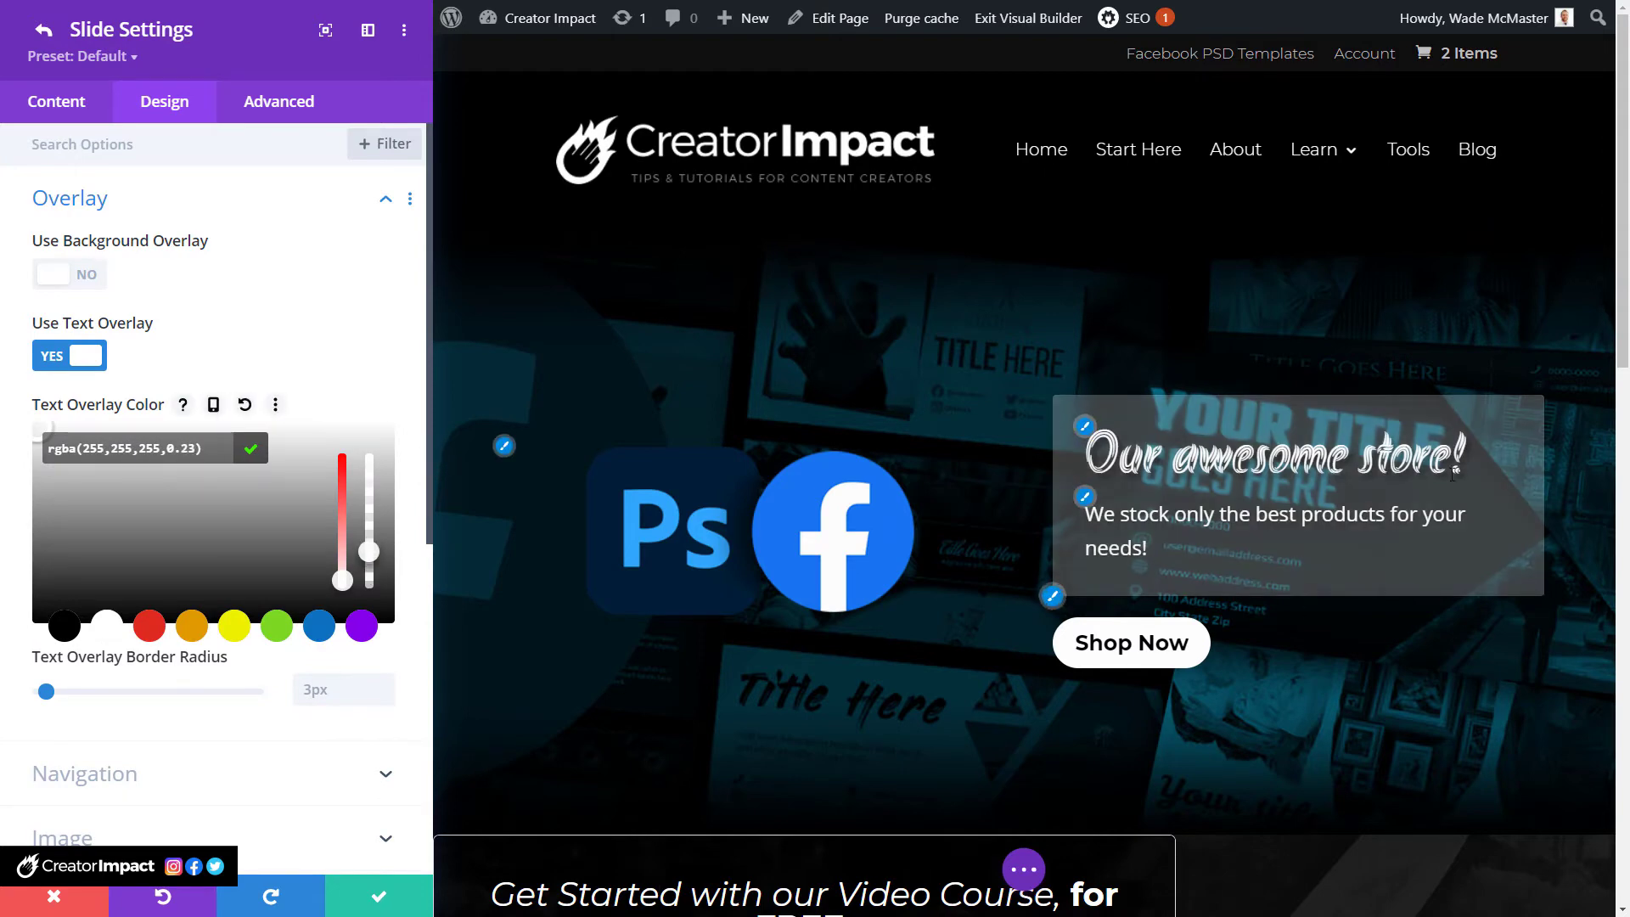
# Turn off the slide's text overlay and open the slide's arrow and dot navigation color options.
pyautogui.click(103, 352)
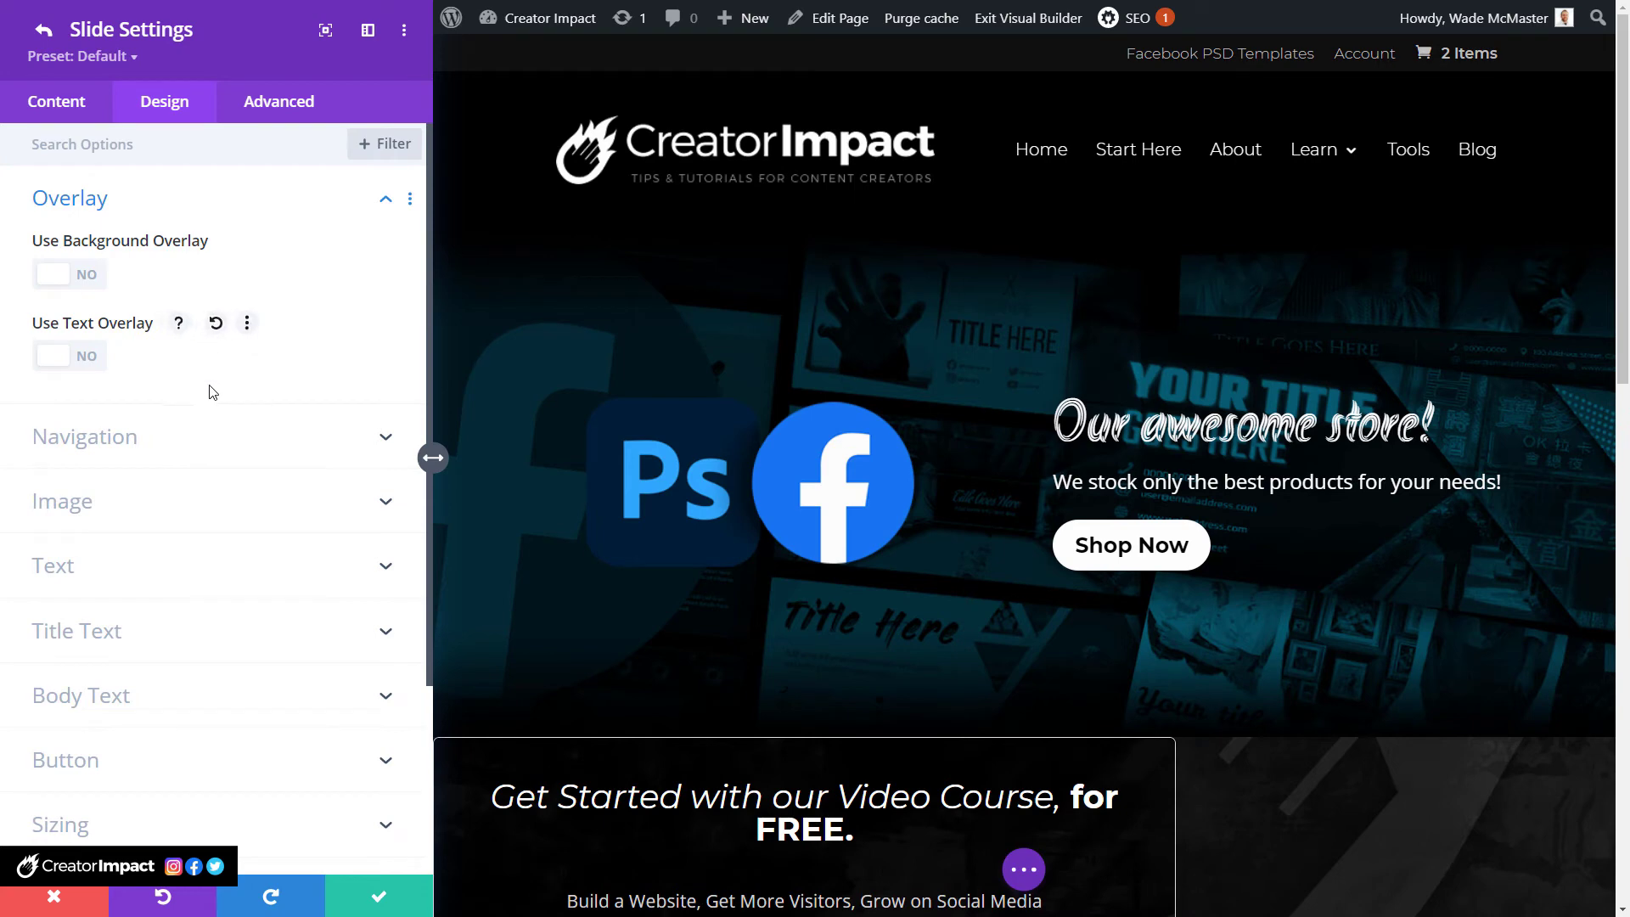
pyautogui.scroll(-1, 212, 392)
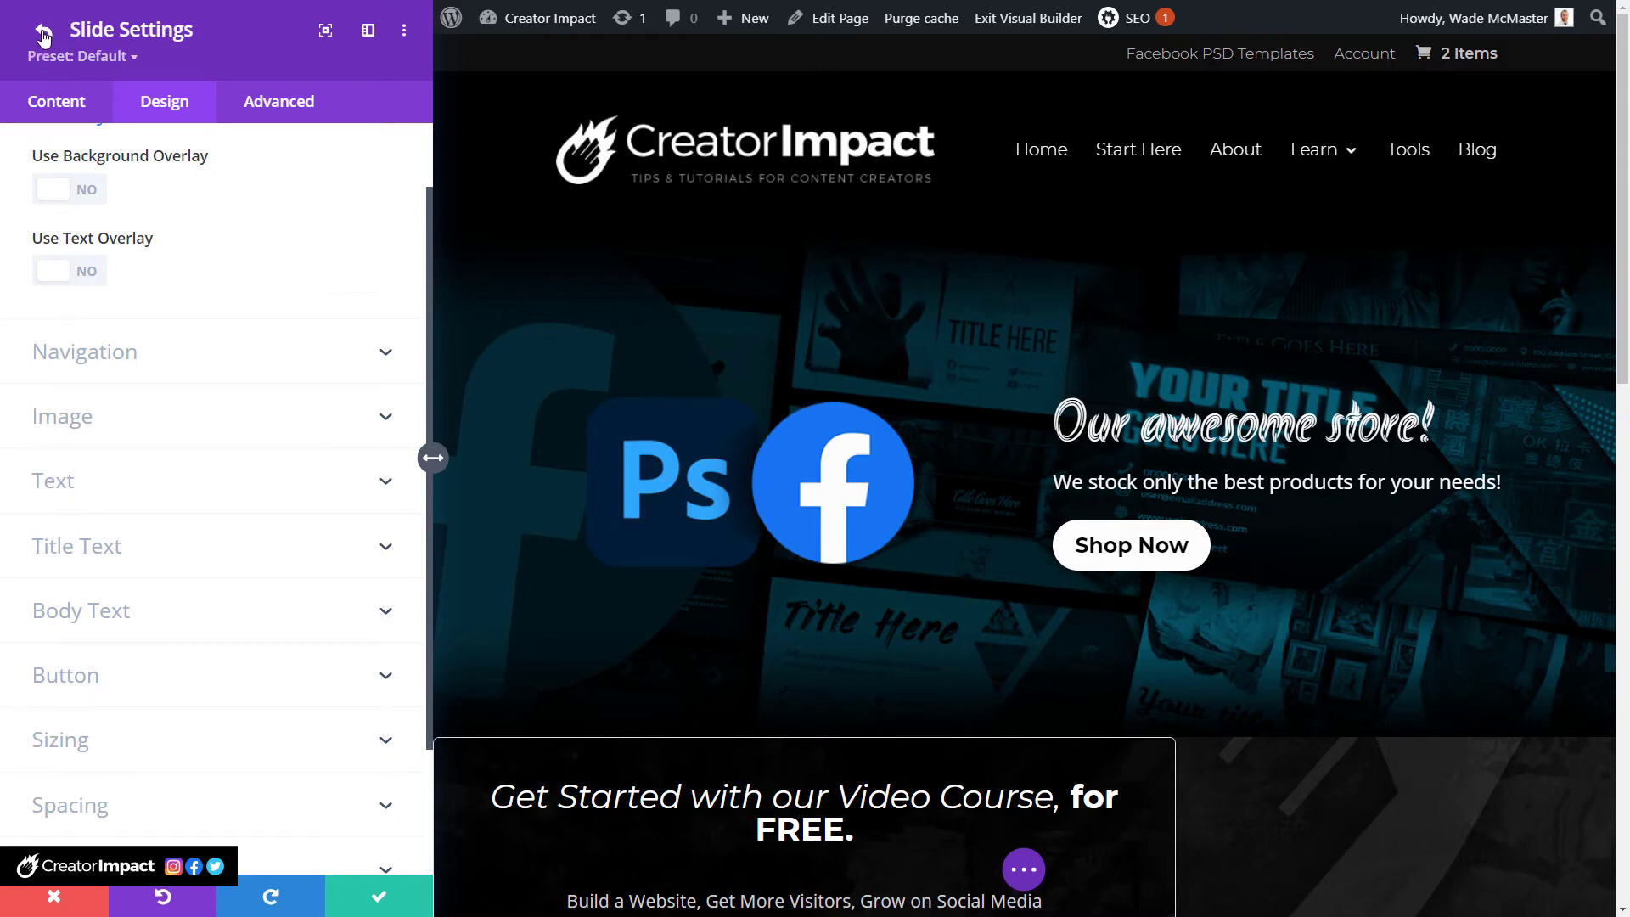
pyautogui.click(157, 358)
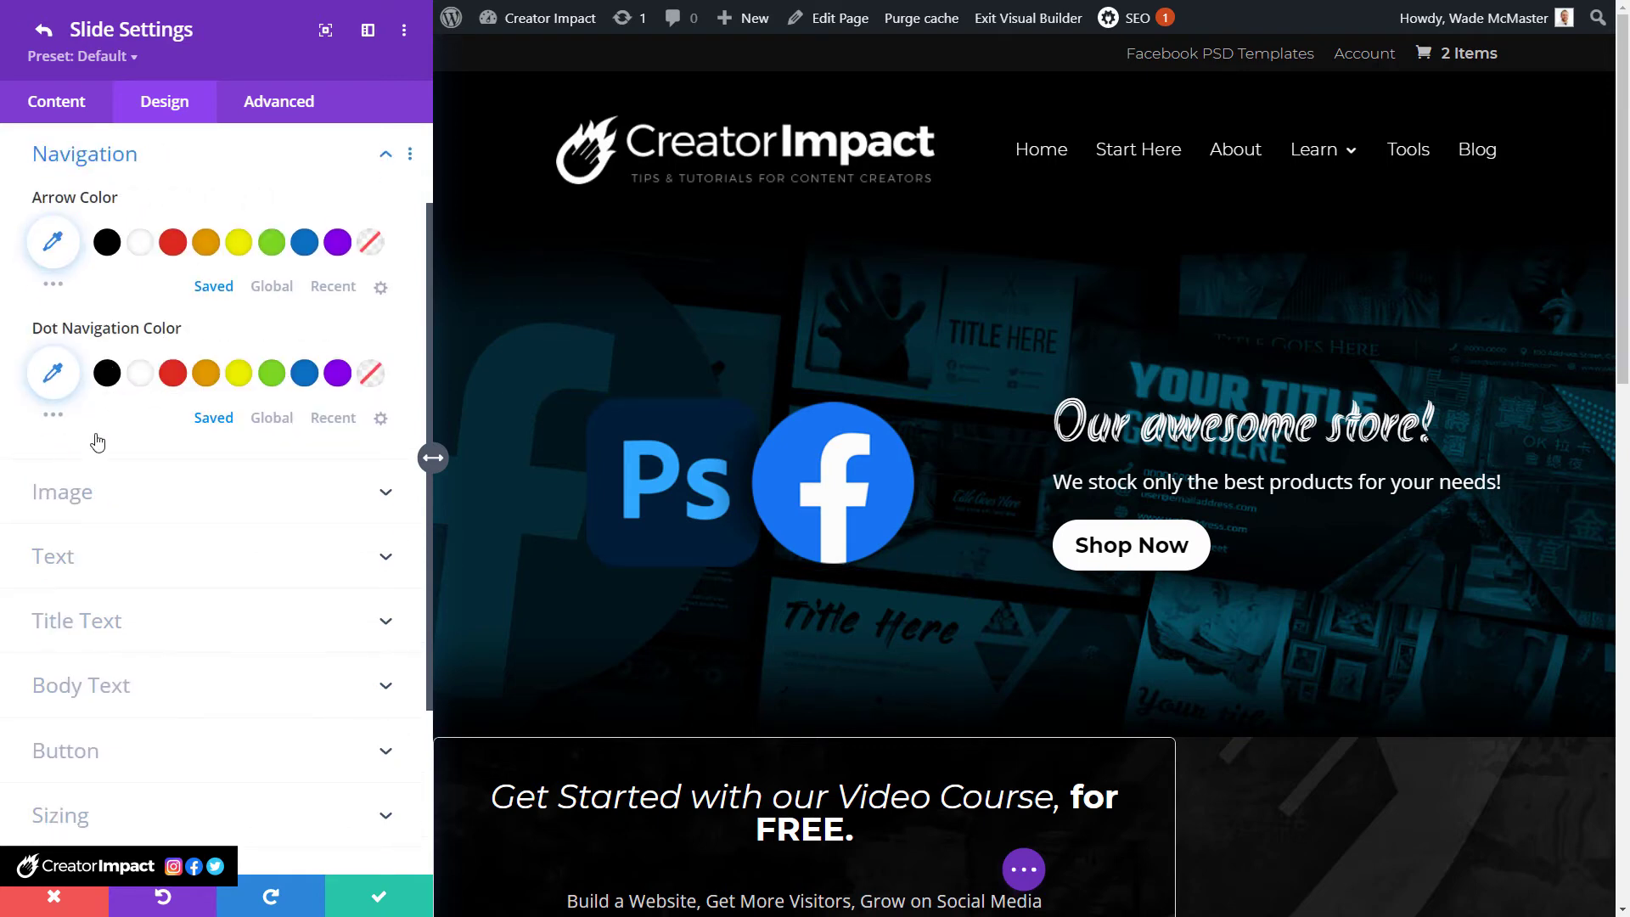
# Try the Bottom alignment for the slide image and set the alignment back to Center.
pyautogui.click(84, 518)
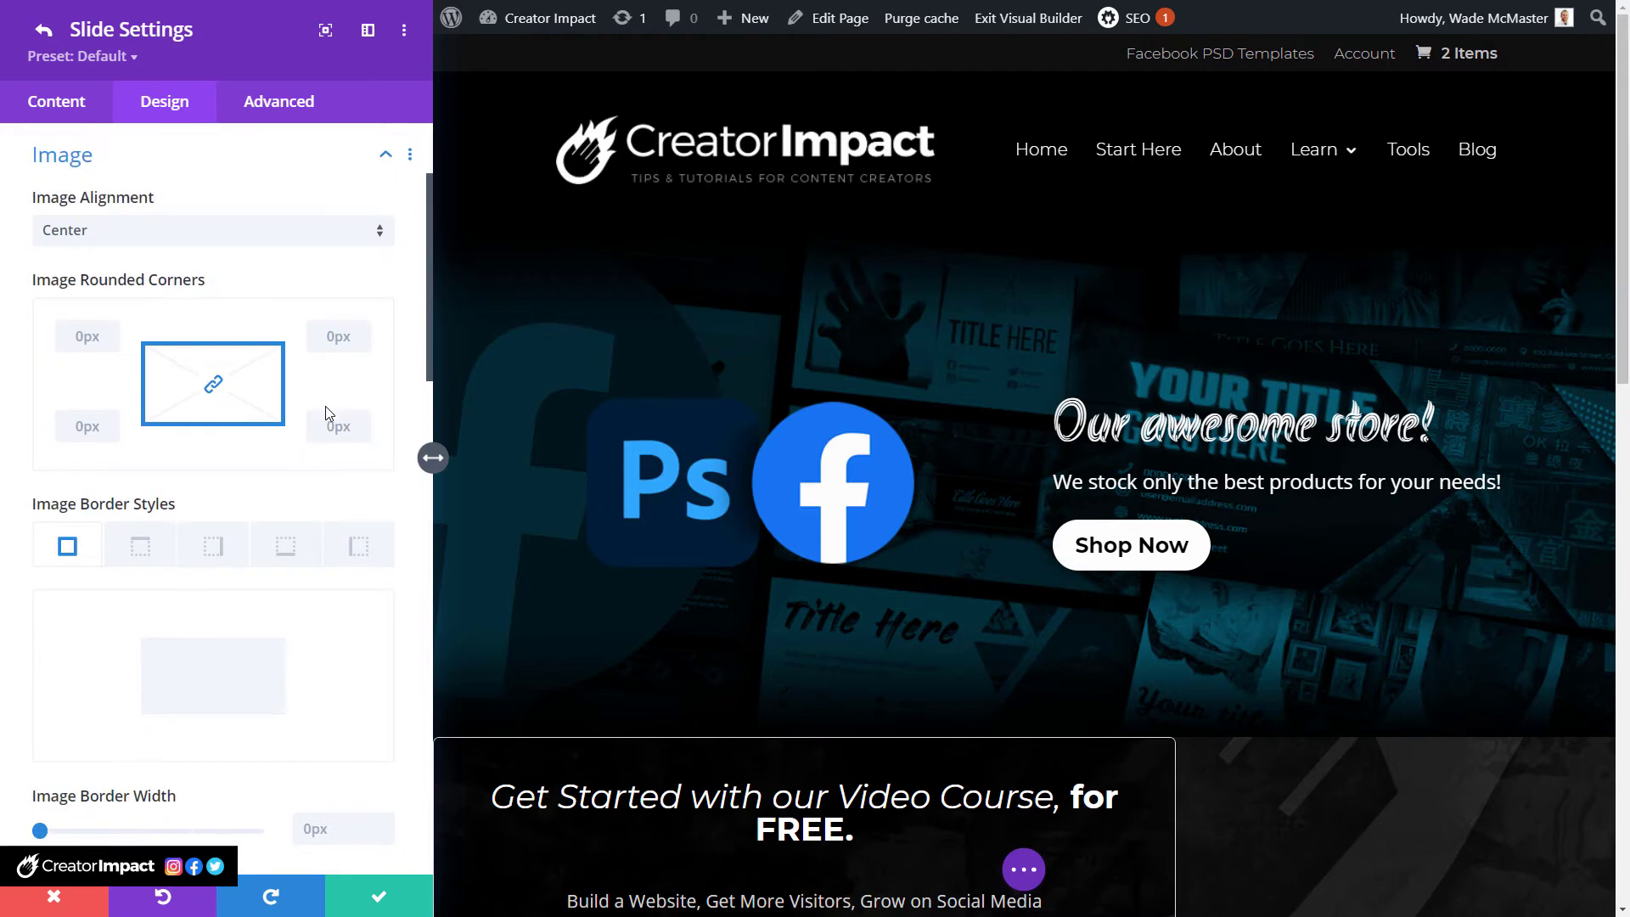
pyautogui.click(157, 242)
pyautogui.click(136, 285)
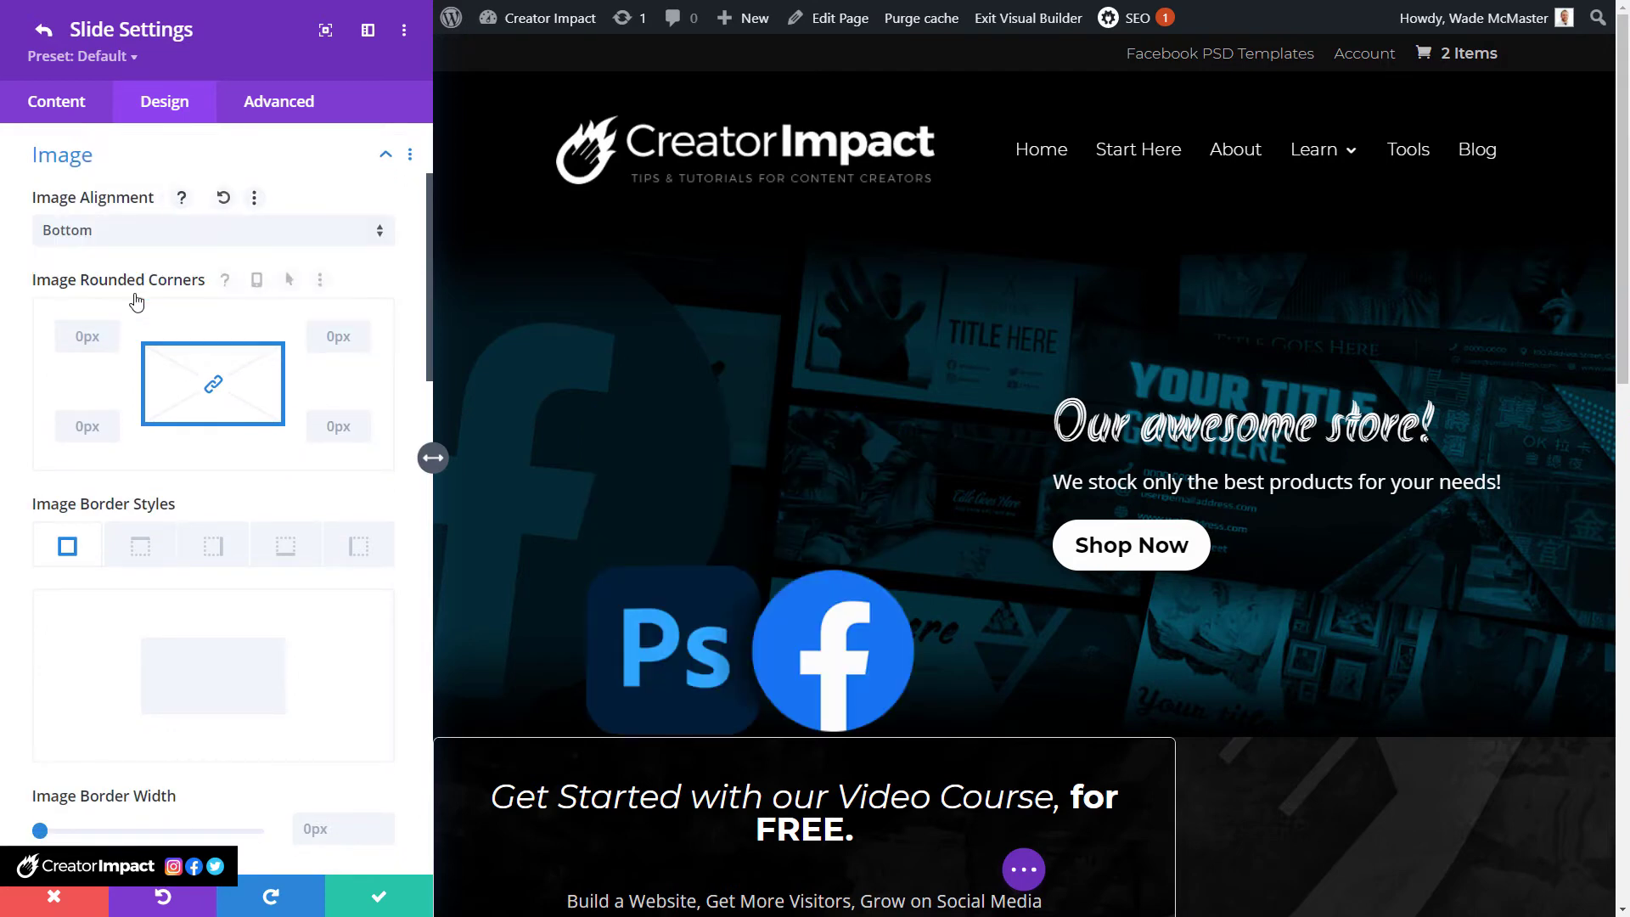
pyautogui.click(149, 228)
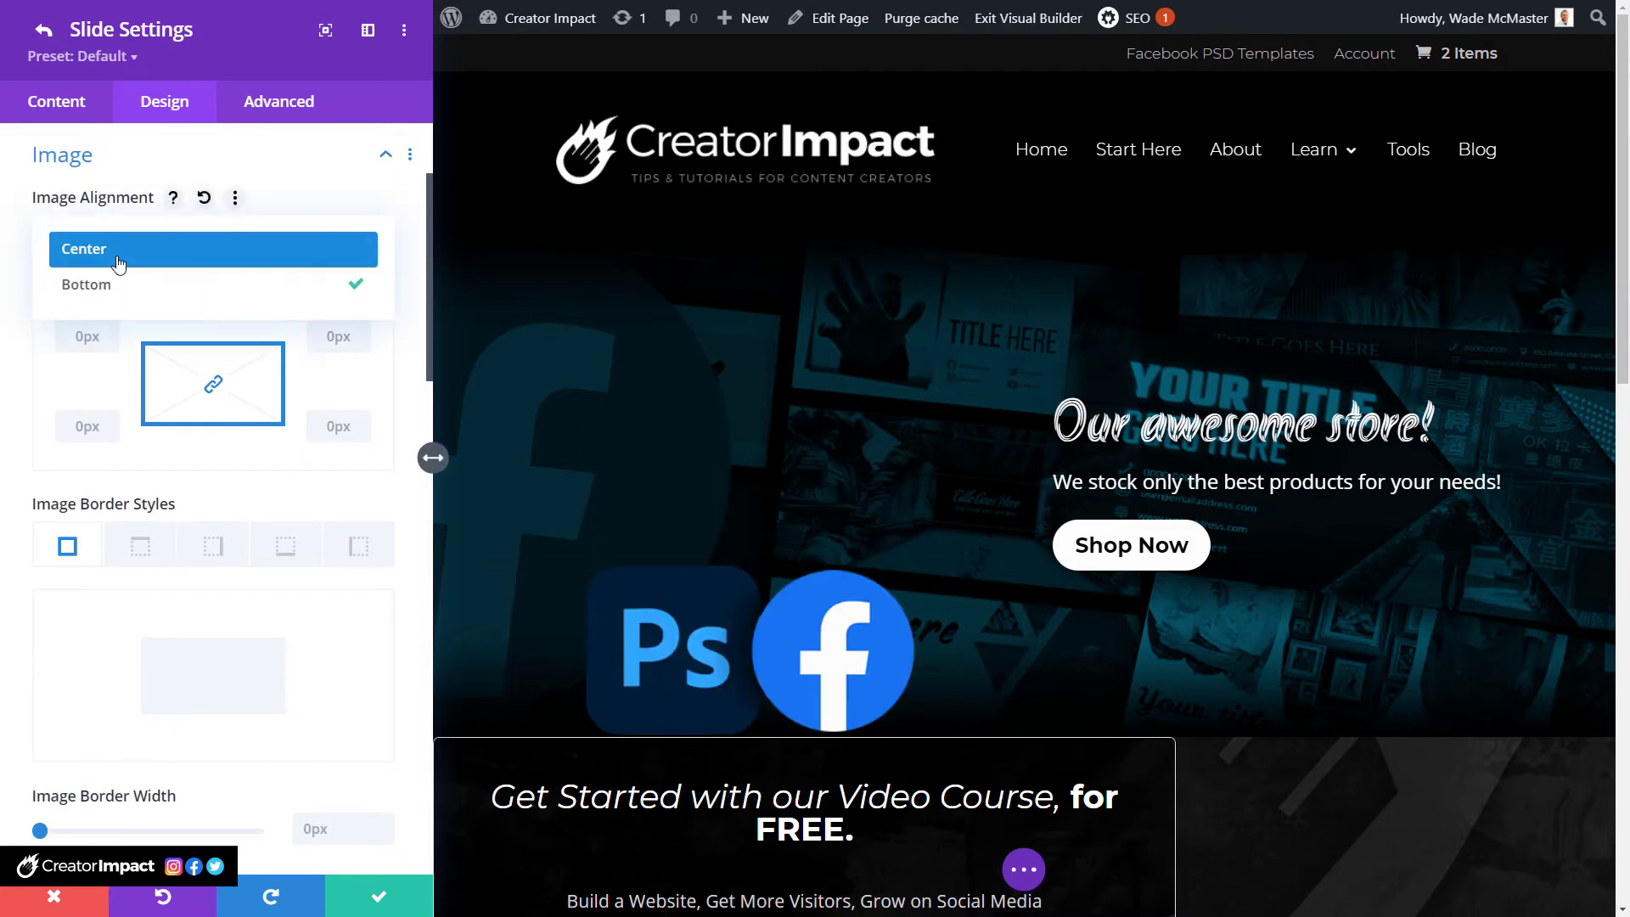
pyautogui.click(127, 248)
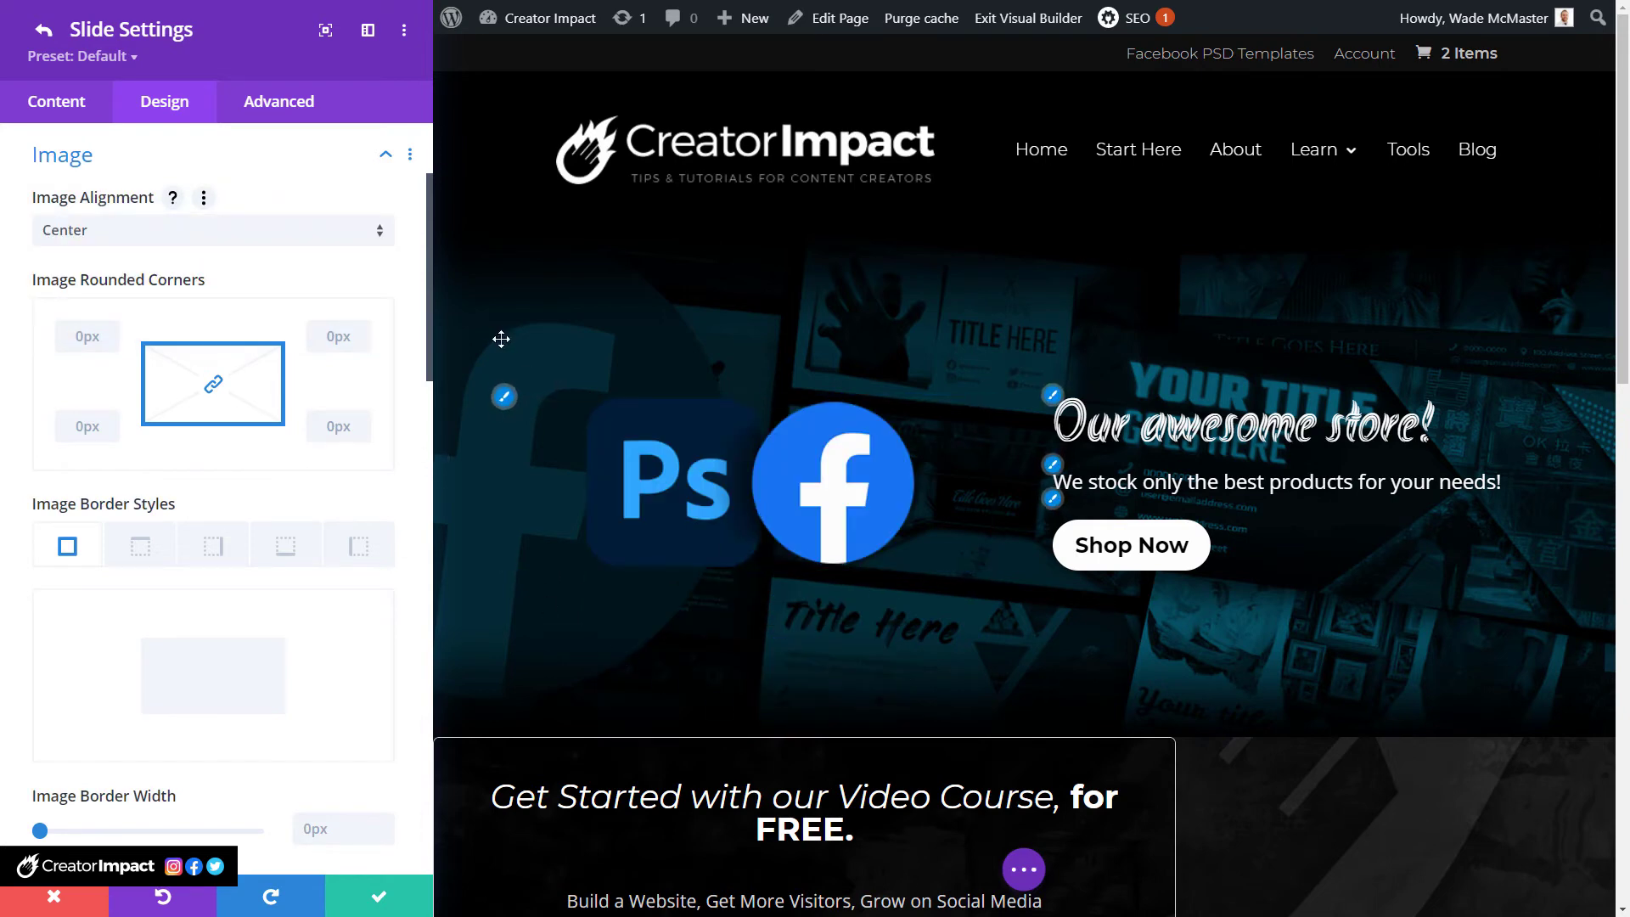
pyautogui.click(166, 247)
pyautogui.click(119, 286)
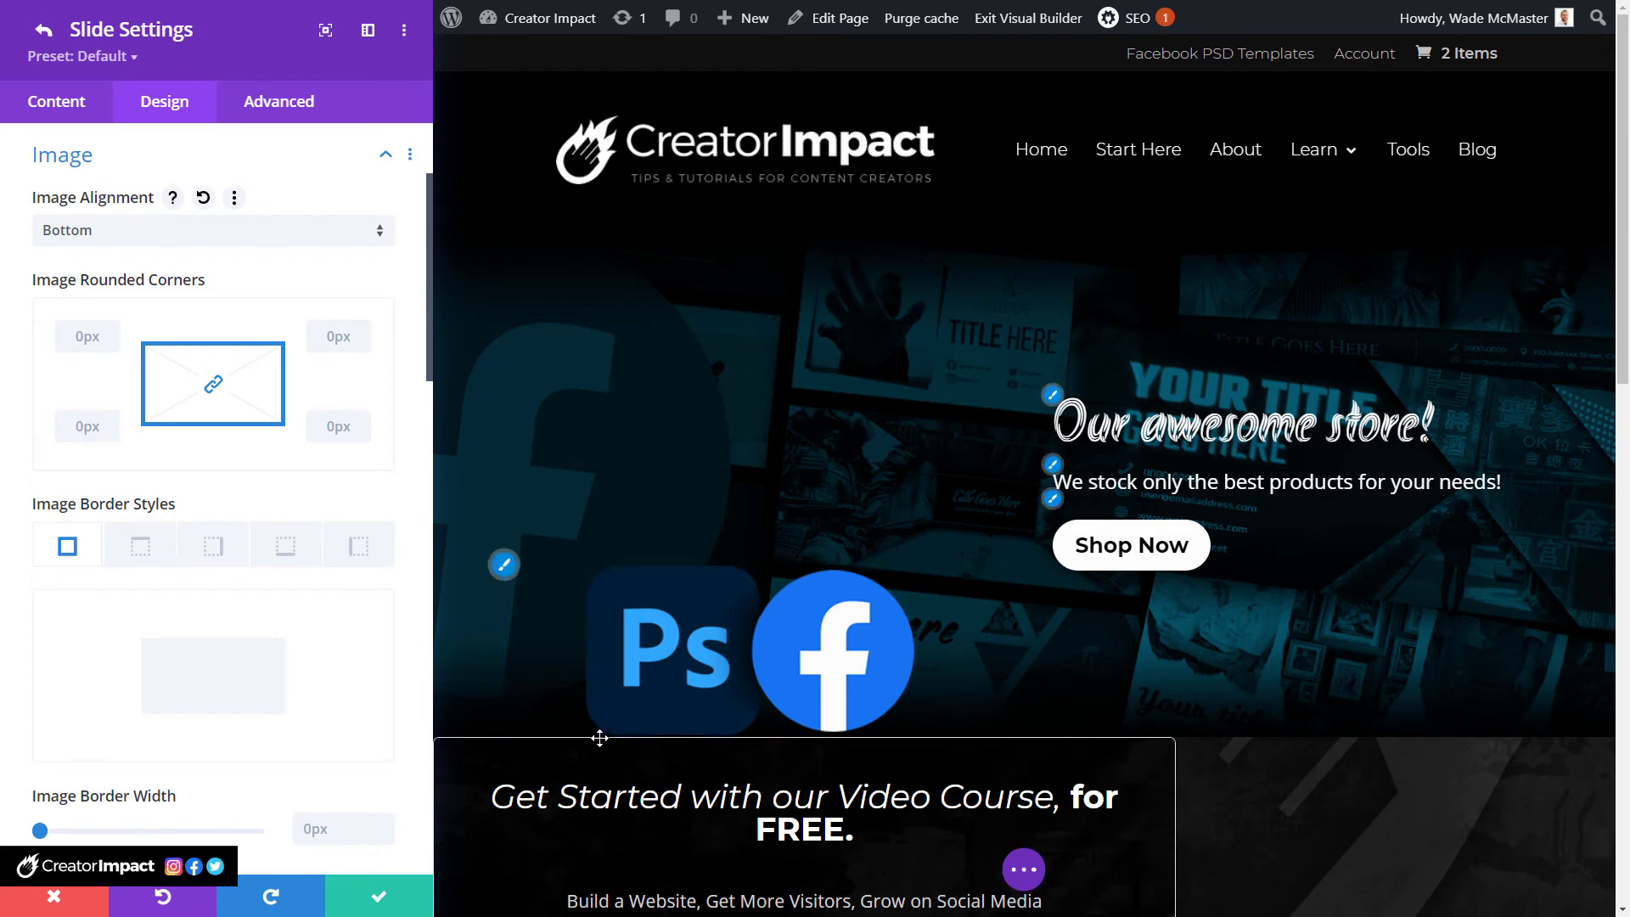
pyautogui.click(85, 238)
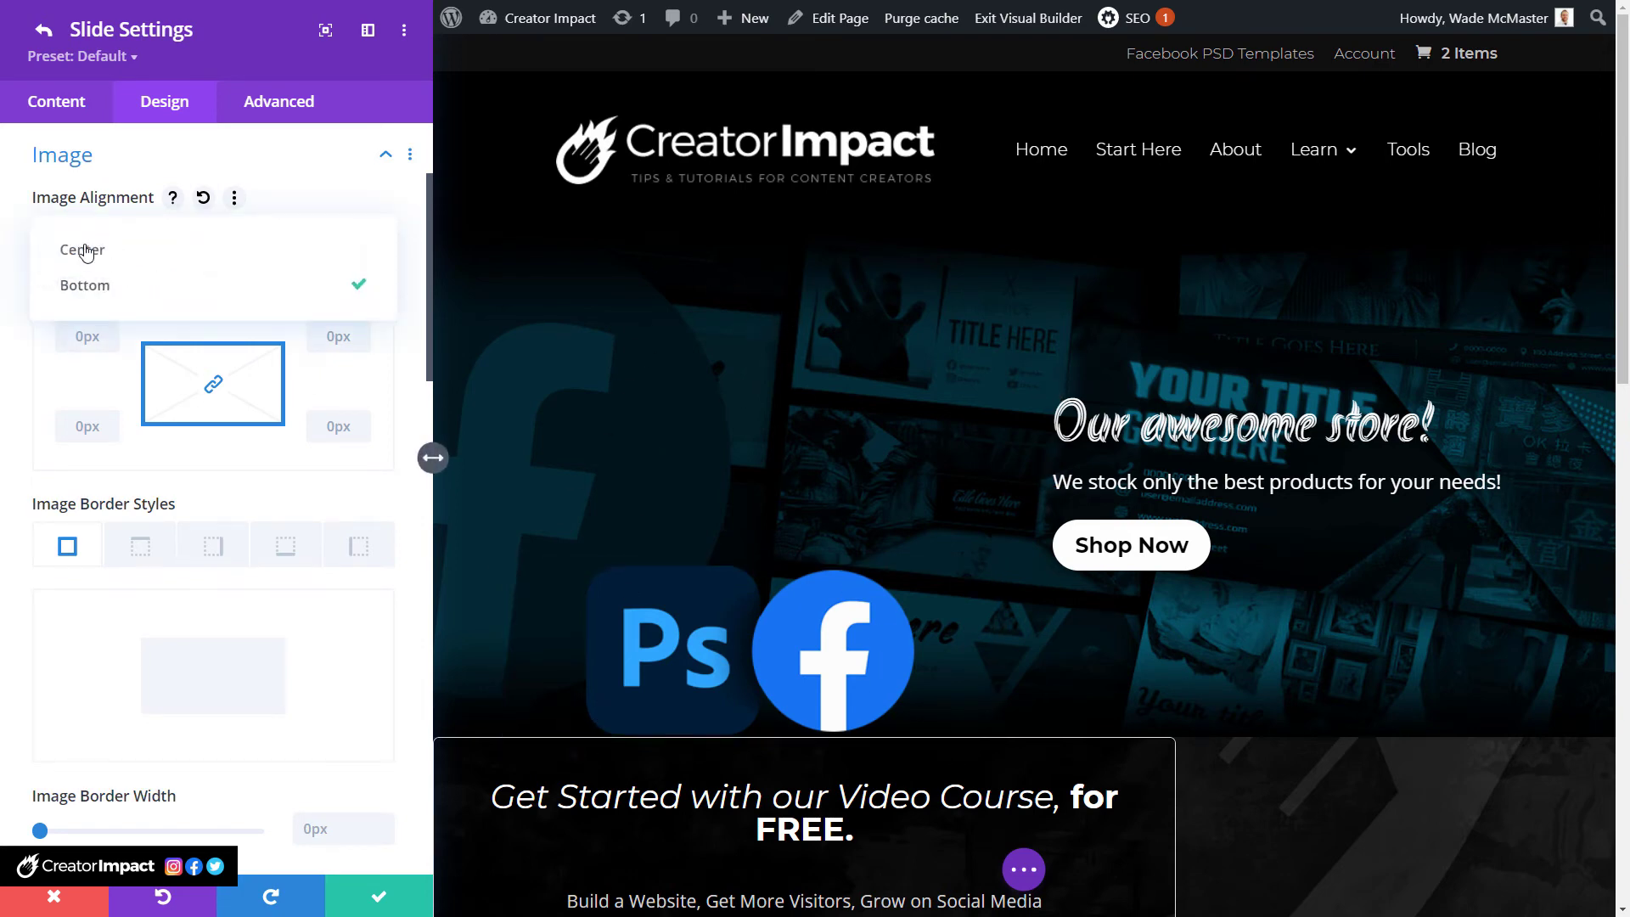
pyautogui.click(86, 251)
# Try the soft lower-right box shadow in black on the slide image, and remove the box shadow.
pyautogui.scroll(-5, 275, 486)
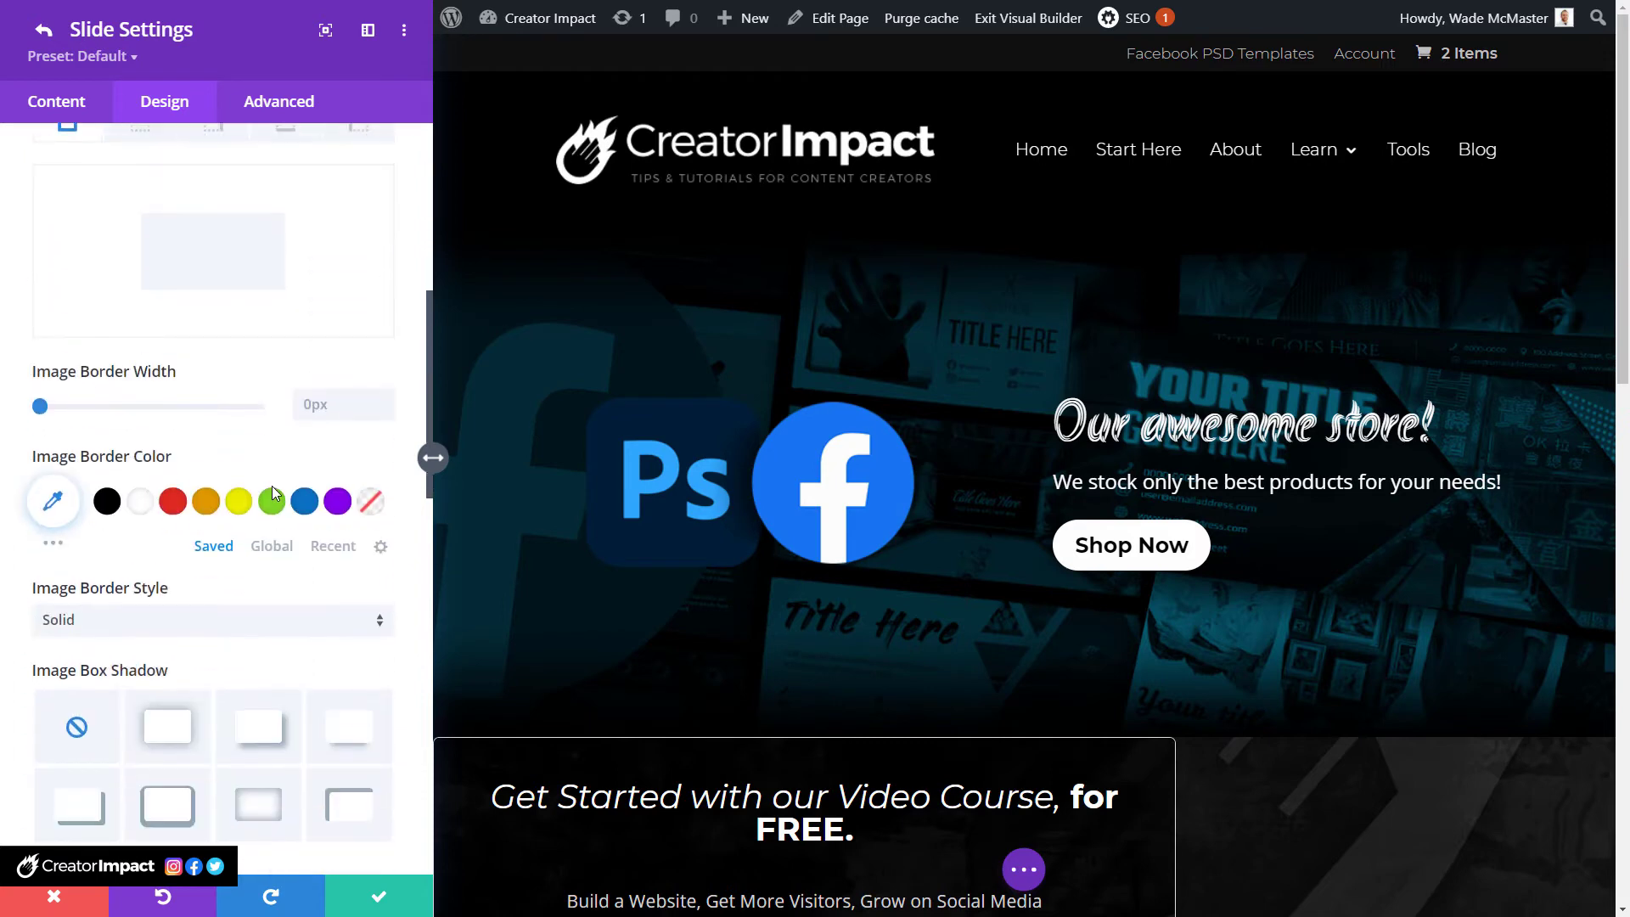
pyautogui.scroll(-1, 254, 645)
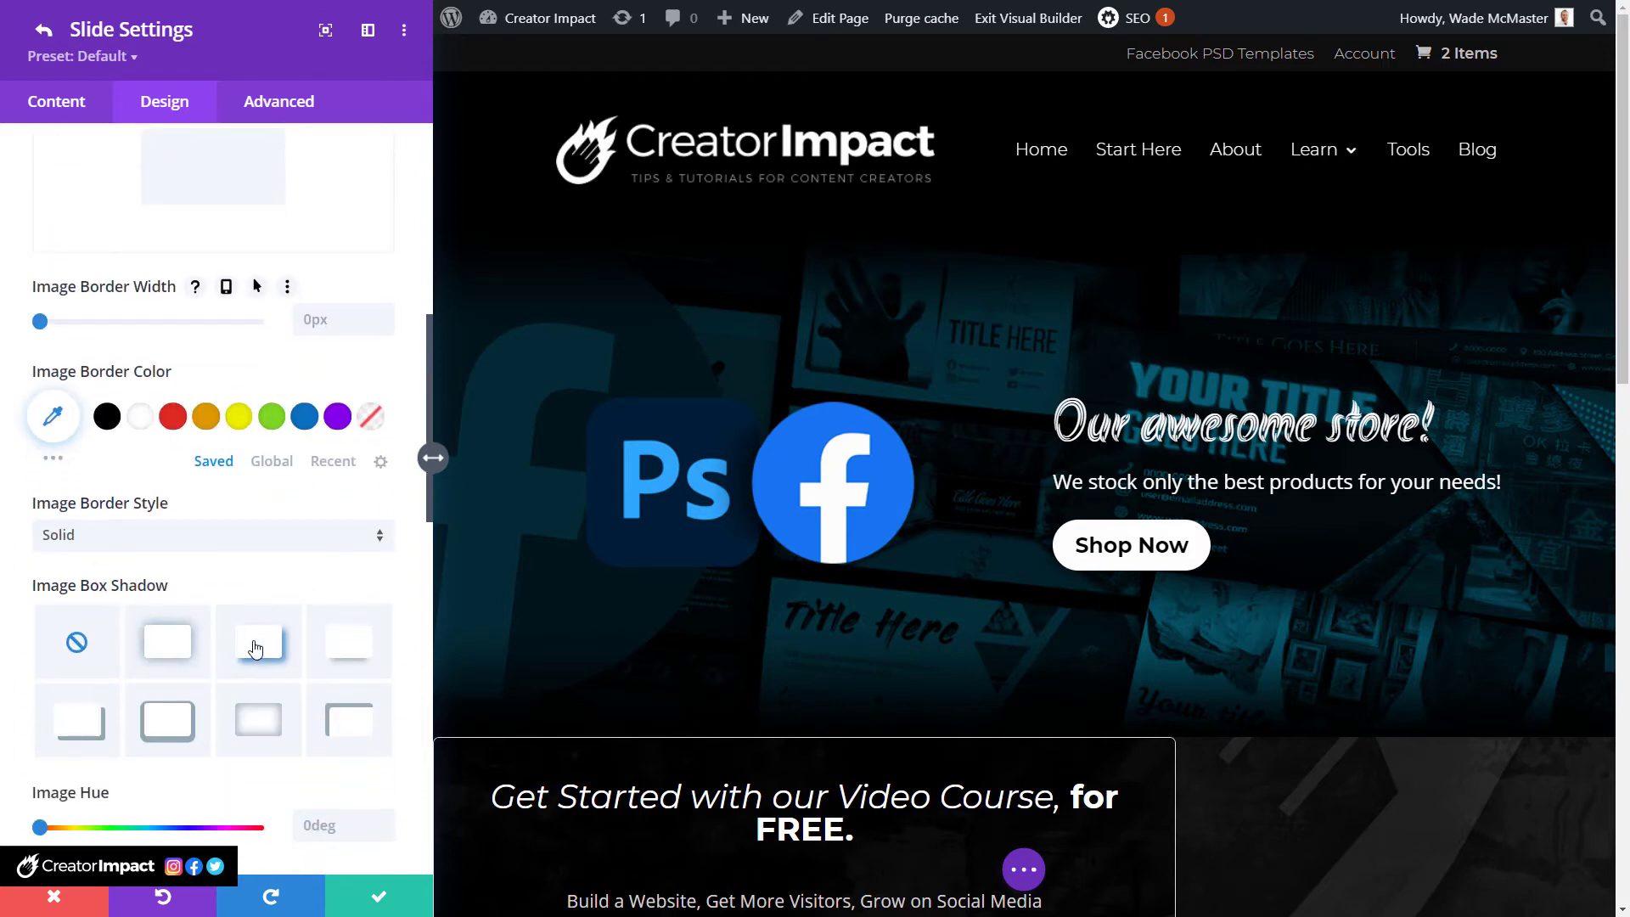
pyautogui.click(259, 652)
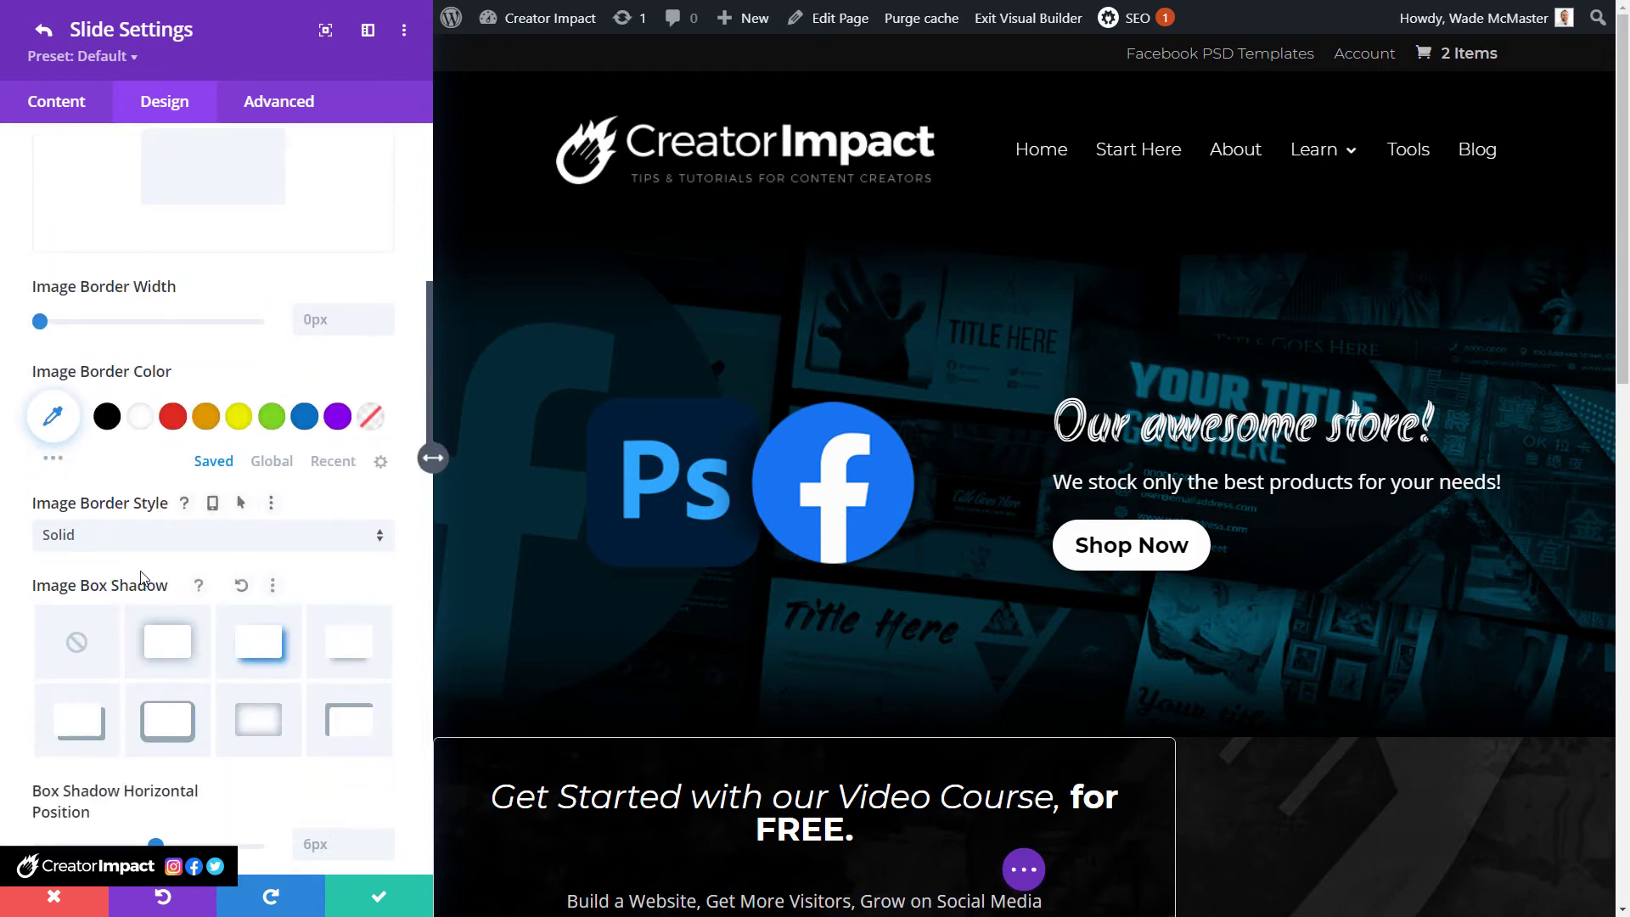
pyautogui.scroll(-4, 150, 579)
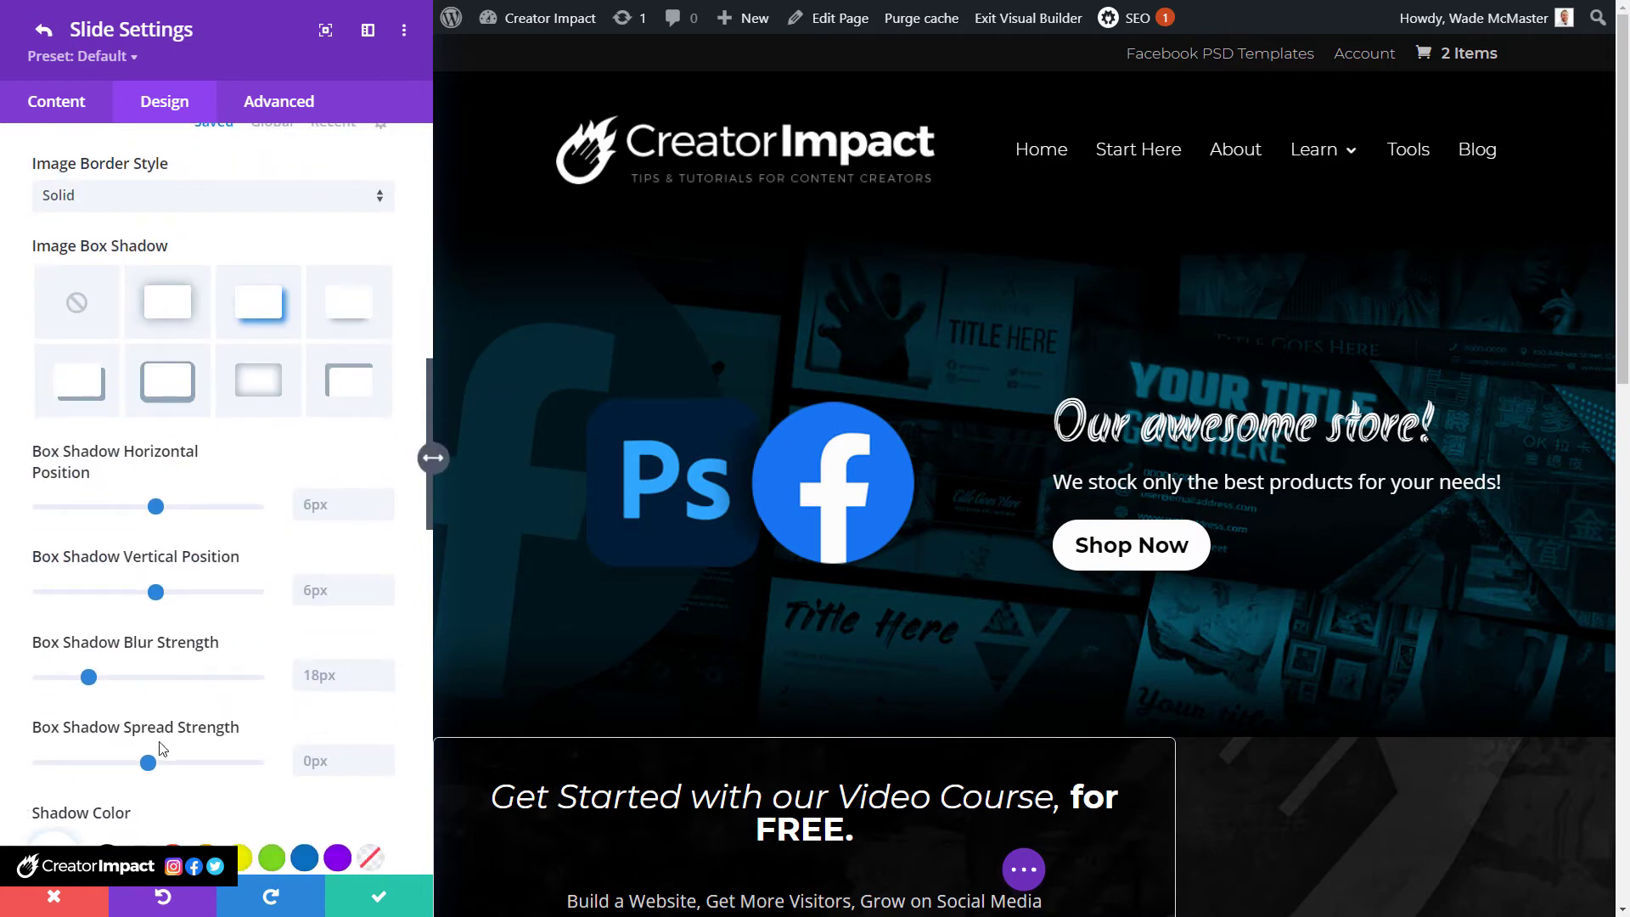
pyautogui.scroll(-2, 128, 625)
pyautogui.click(108, 690)
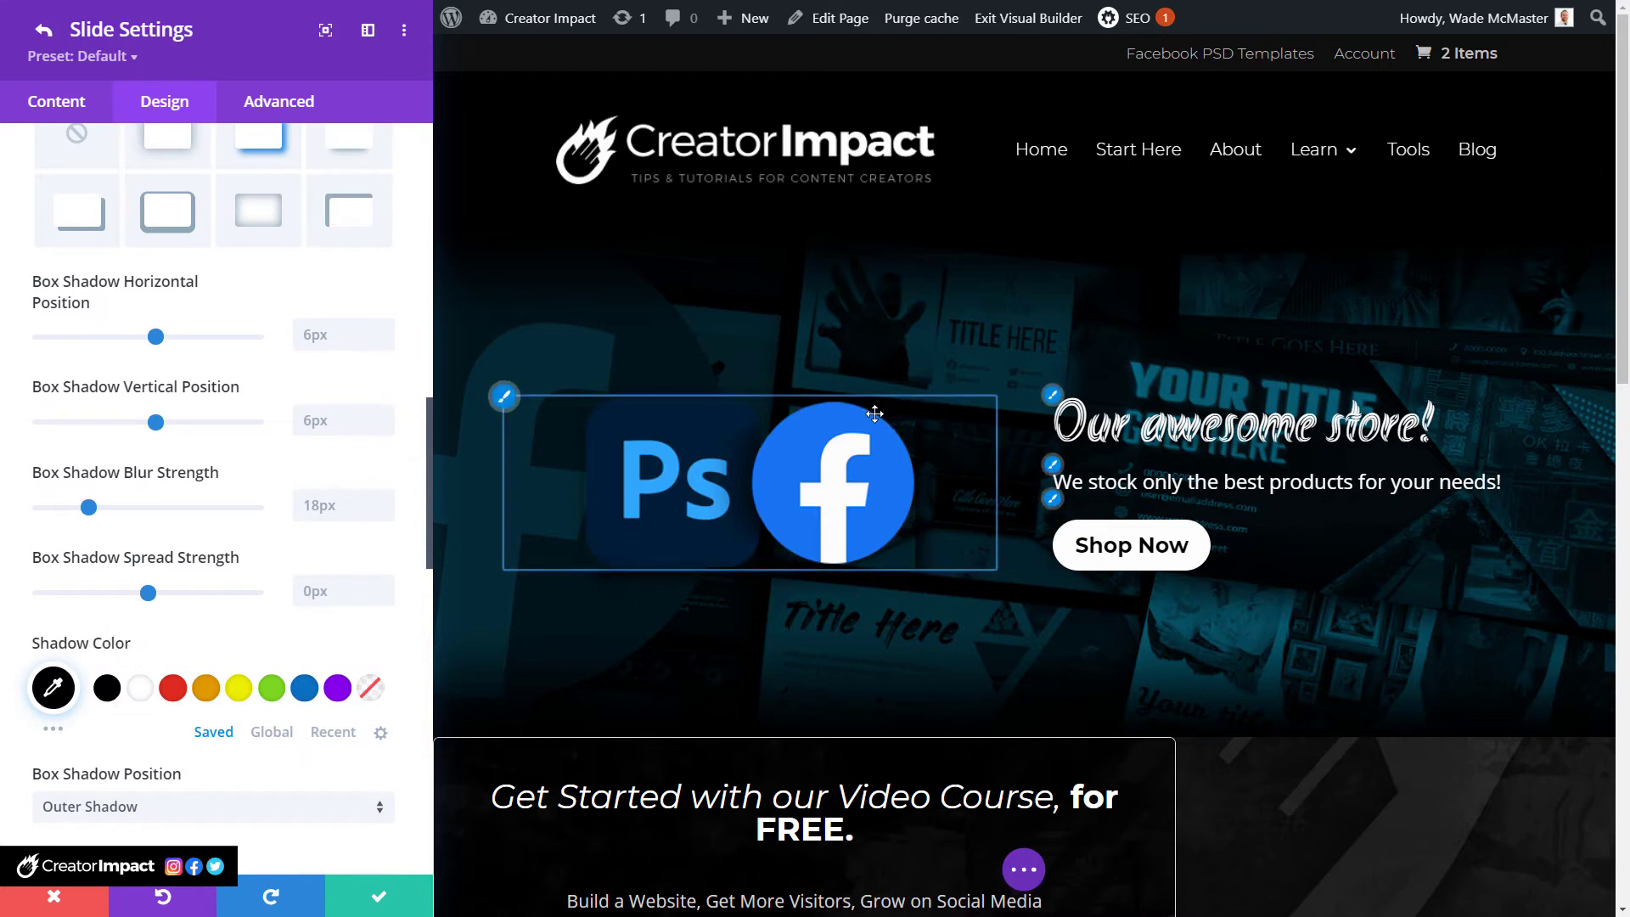
pyautogui.scroll(4, 62, 522)
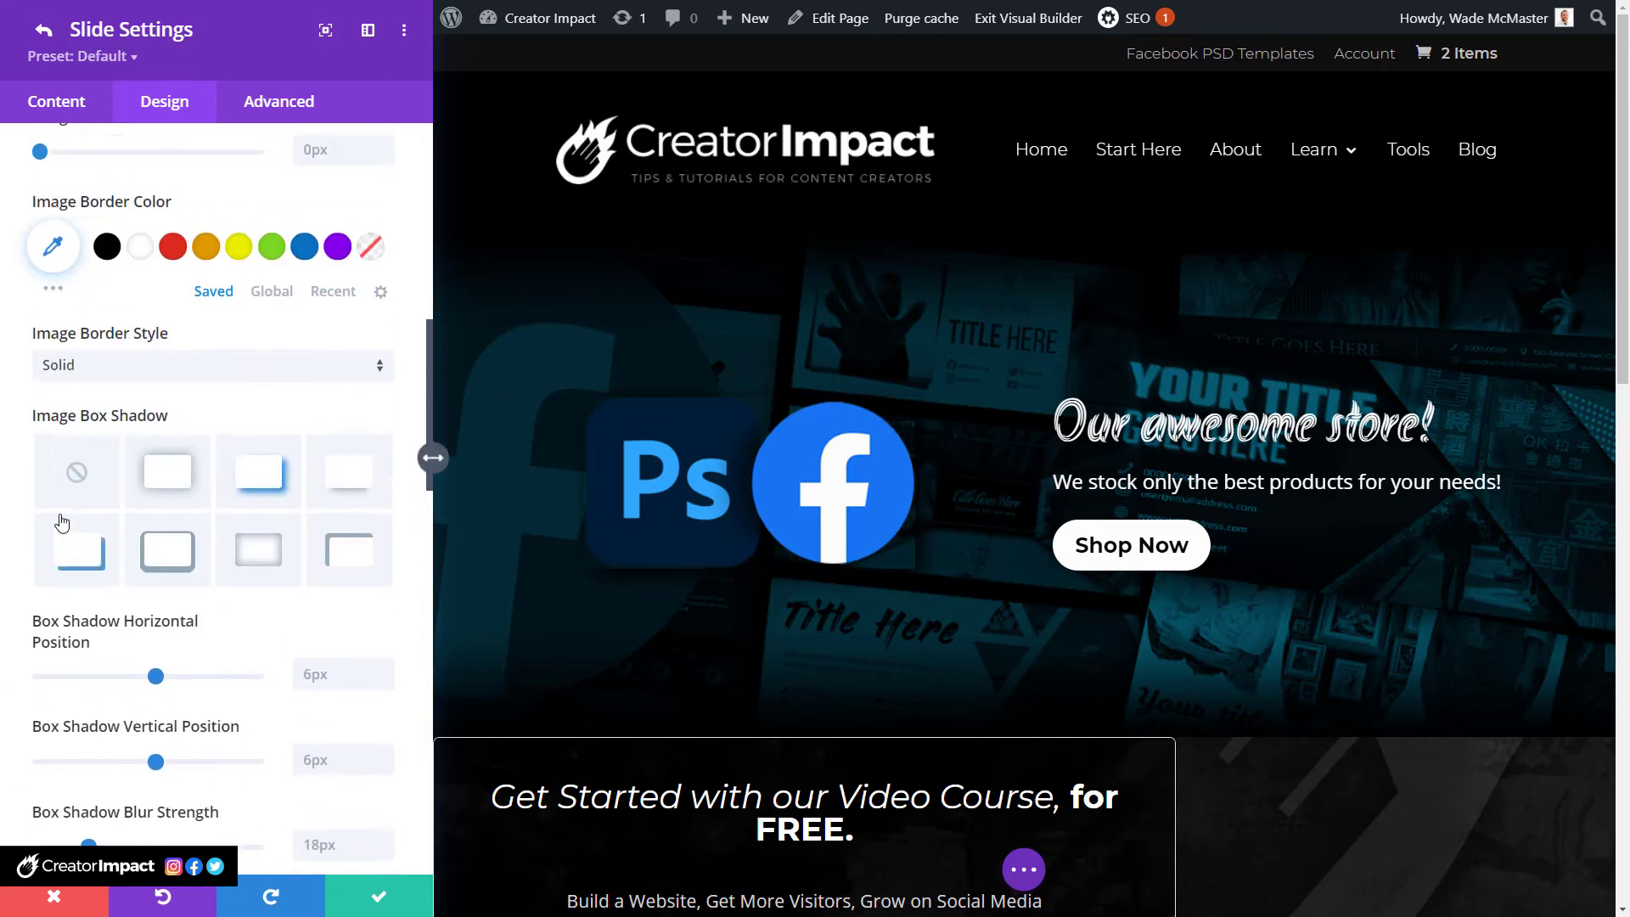
pyautogui.click(77, 473)
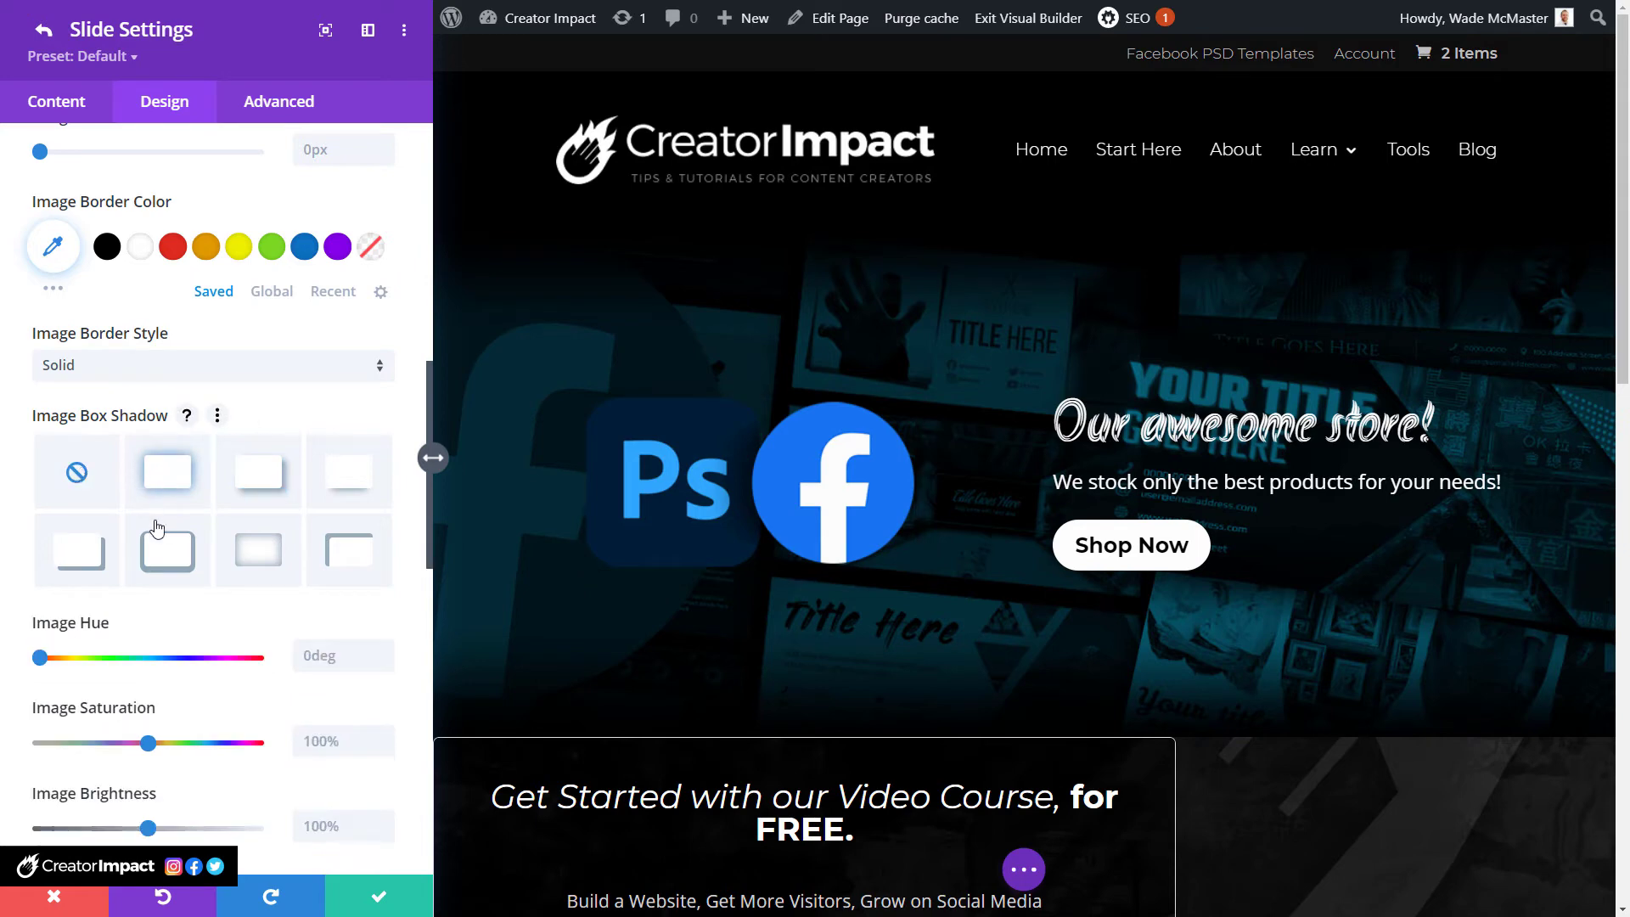
pyautogui.scroll(-4, 157, 528)
pyautogui.scroll(2, 170, 625)
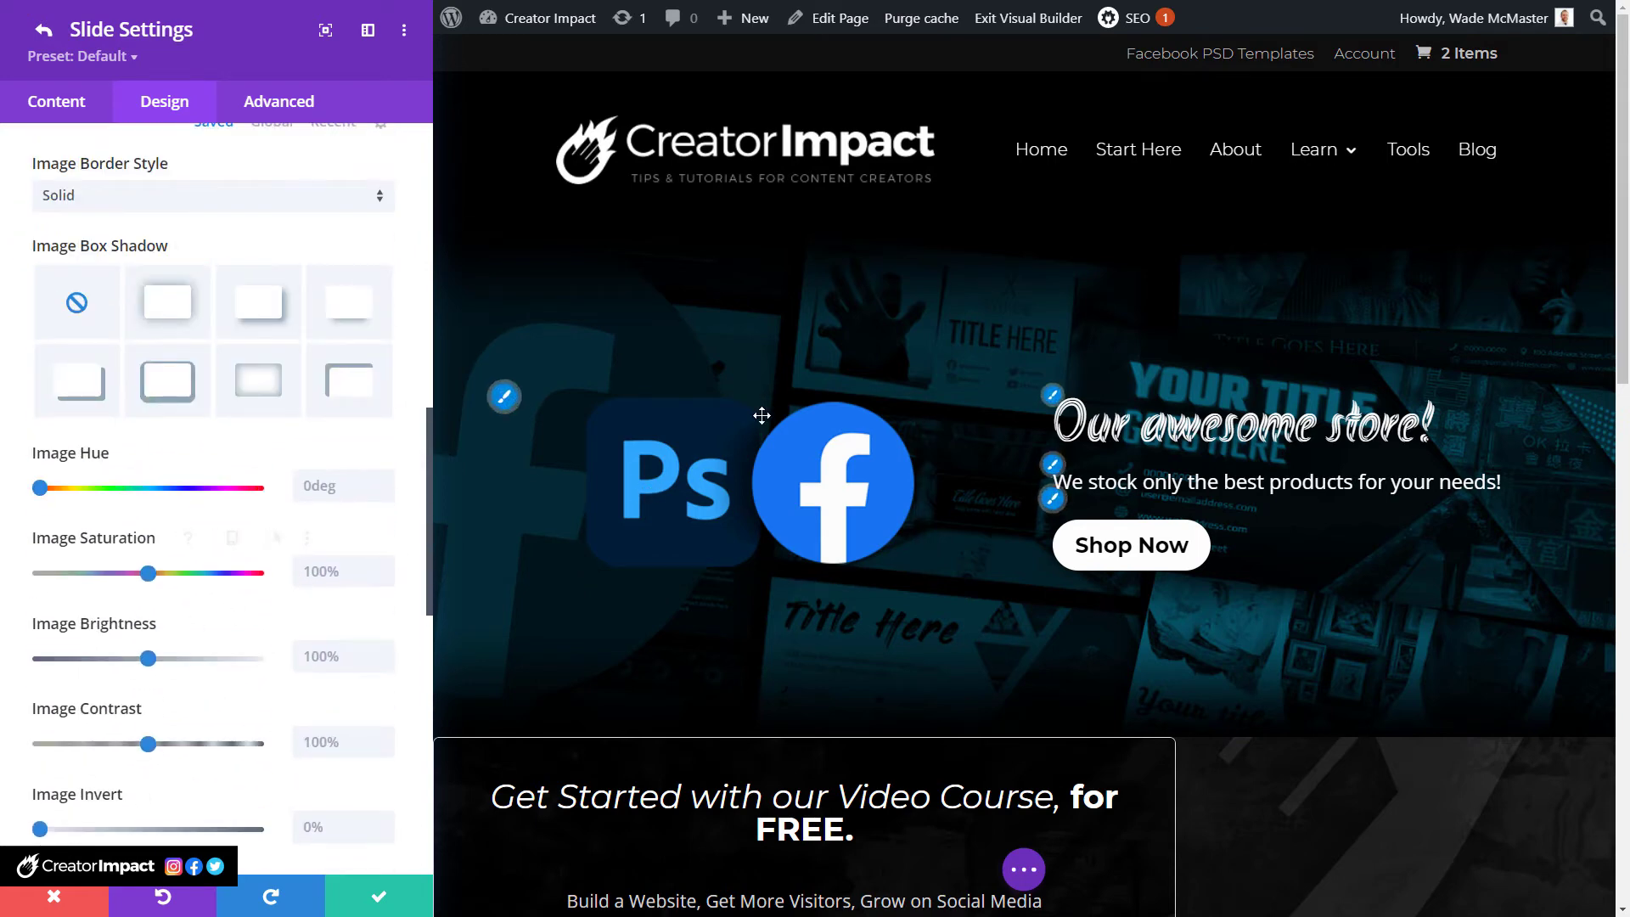
pyautogui.scroll(3, 167, 520)
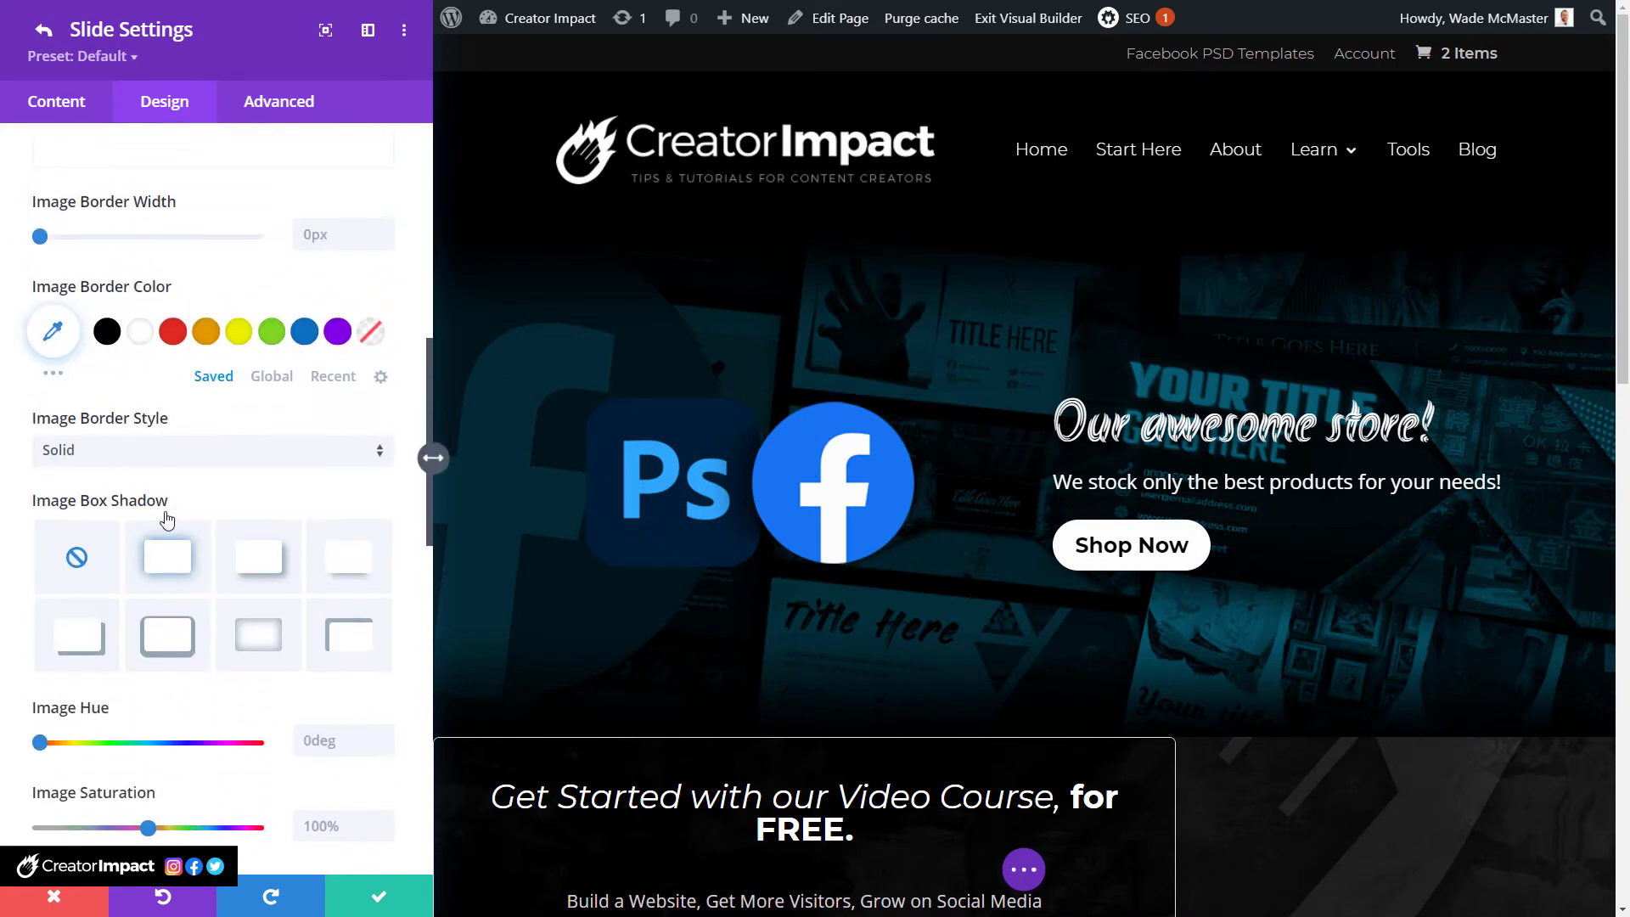
pyautogui.scroll(7, 167, 520)
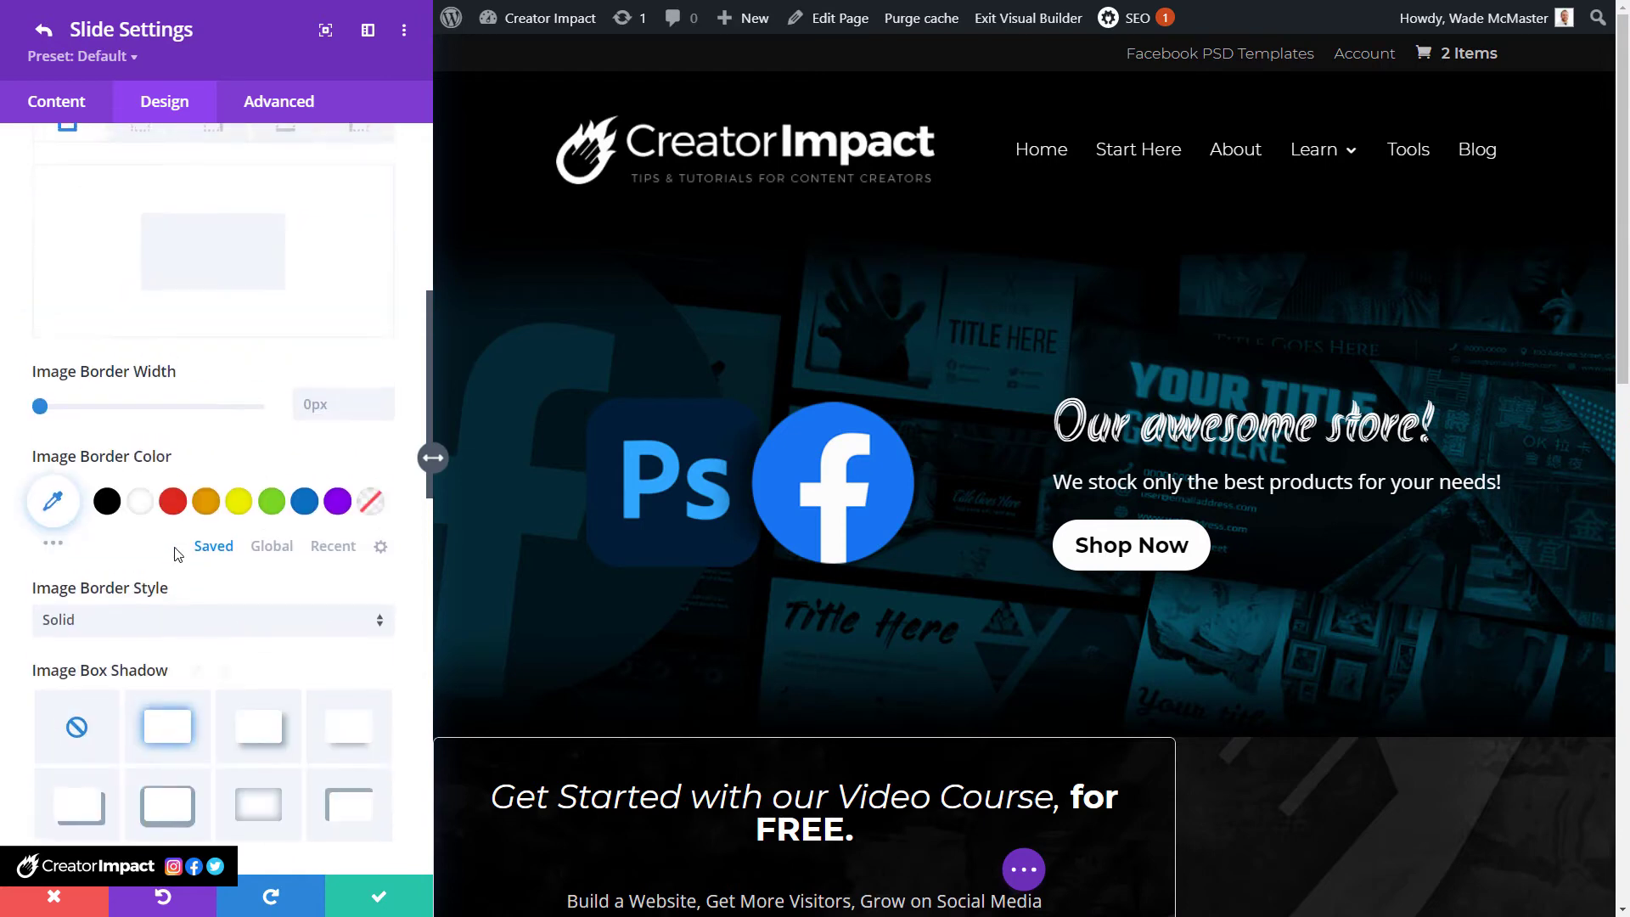
# Replace the slide image with the square yellow Mailchimp monkey logo from the media library.
pyautogui.click(80, 105)
pyautogui.click(135, 263)
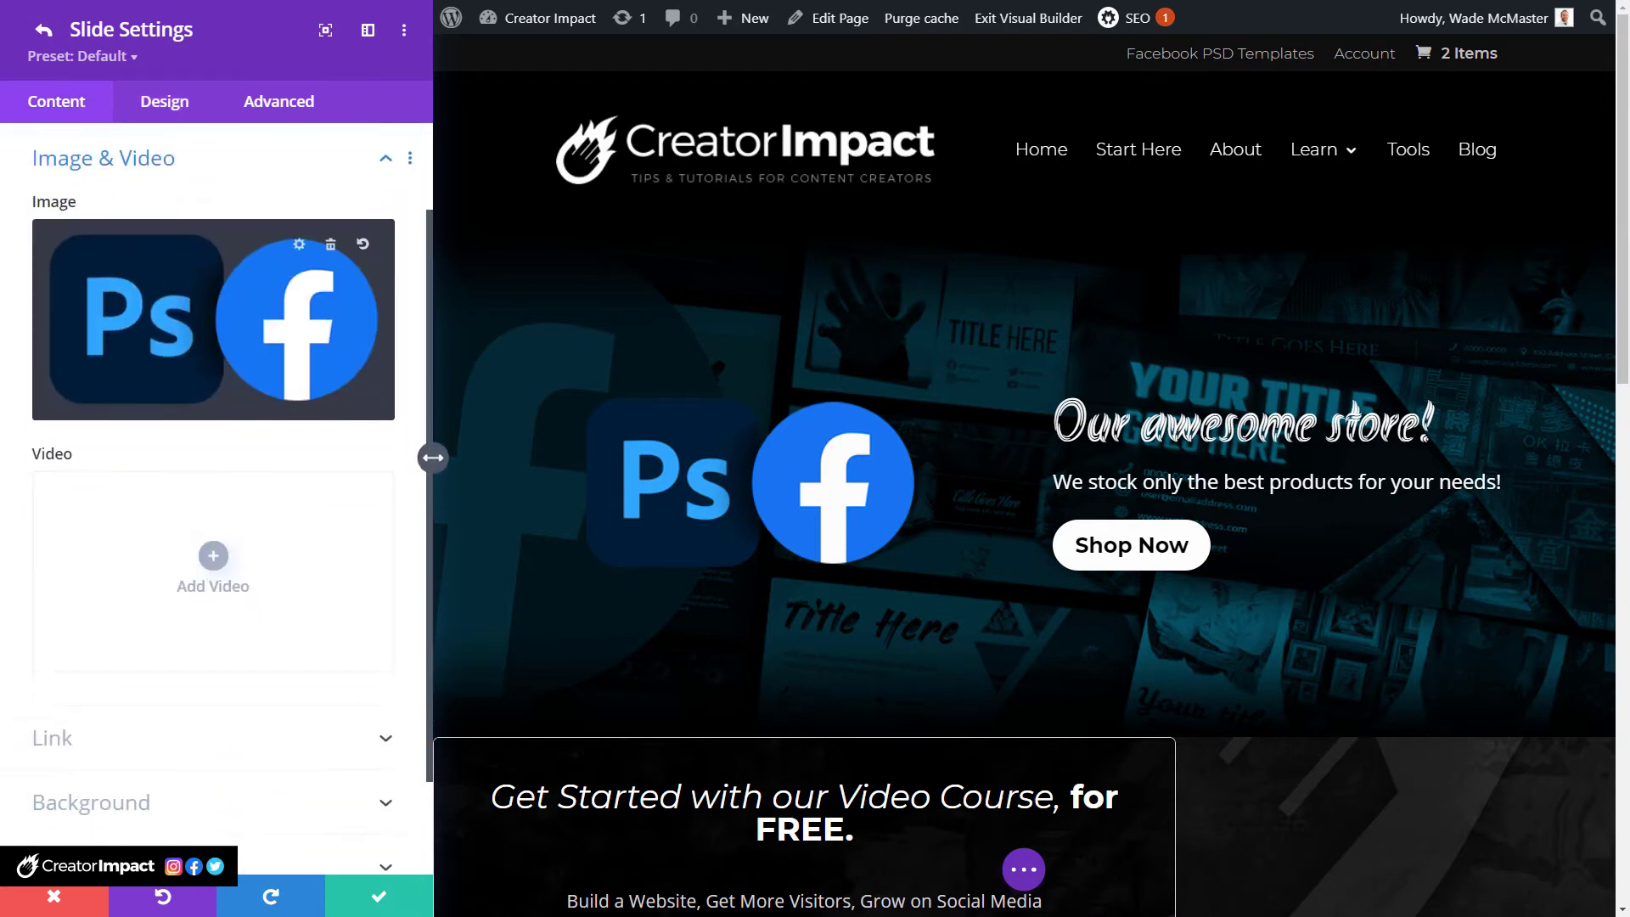
pyautogui.click(122, 388)
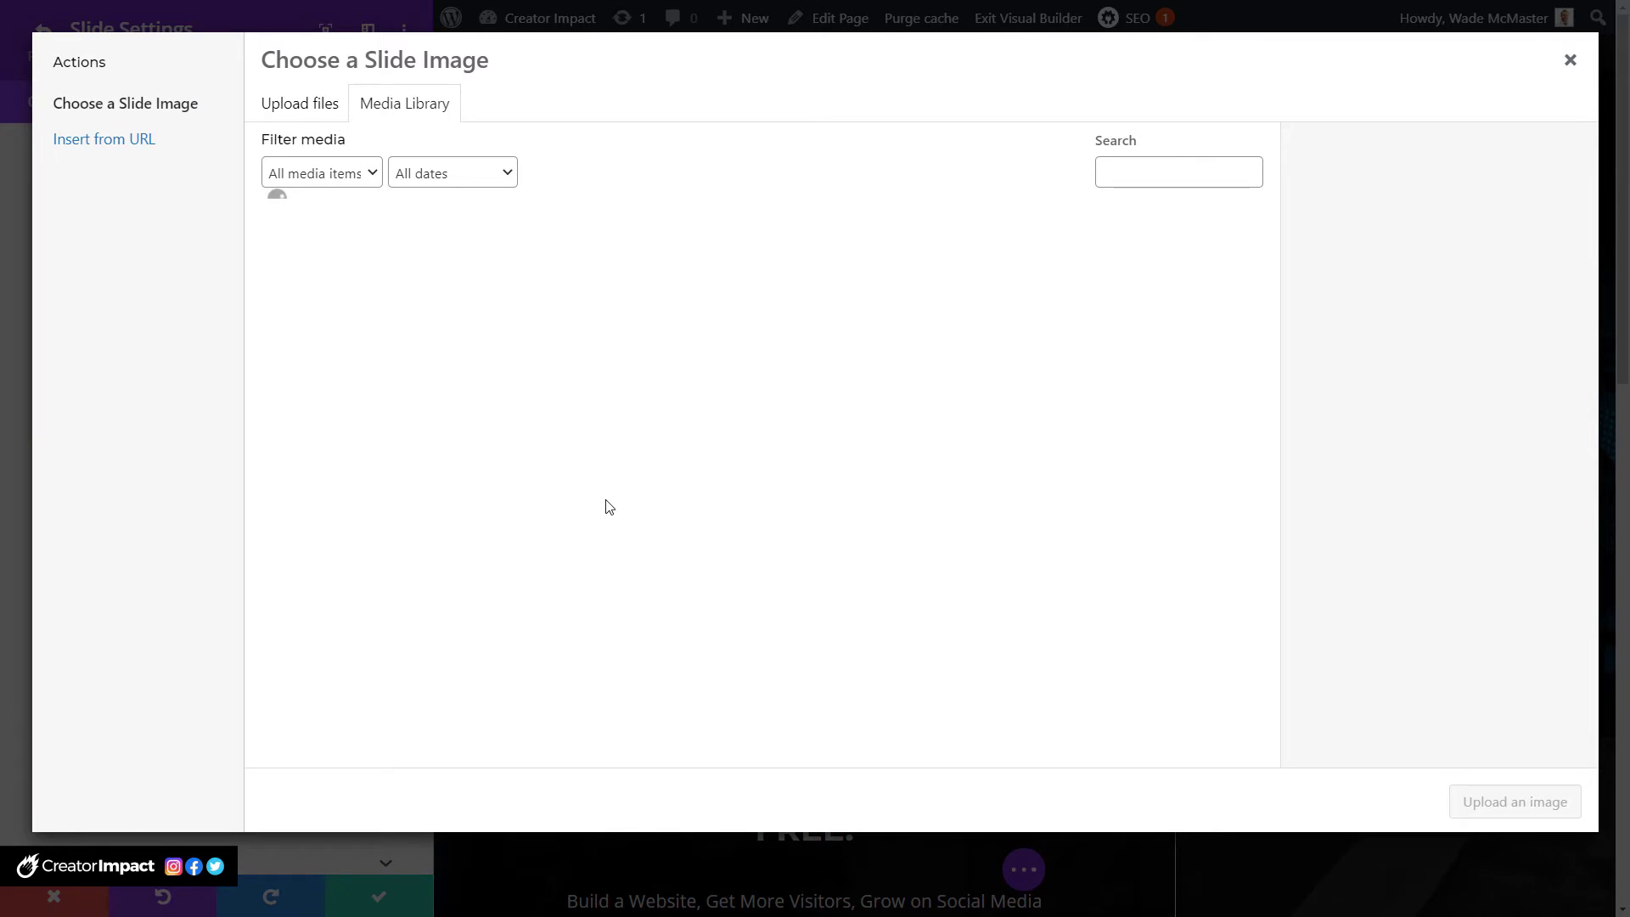
pyautogui.scroll(-10, 608, 424)
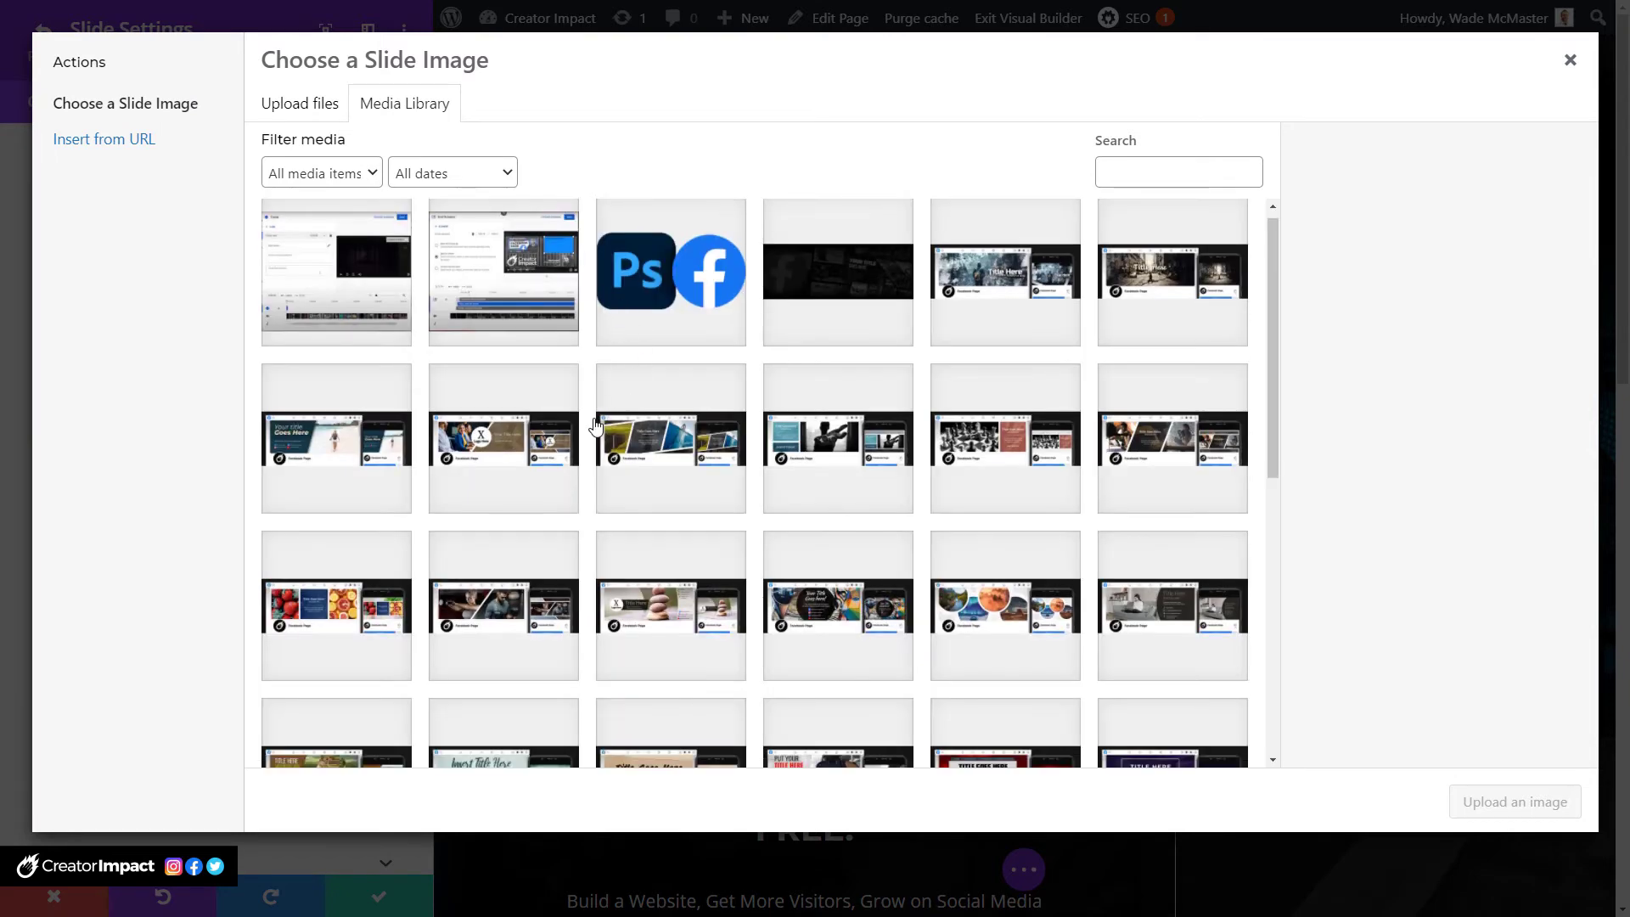
pyautogui.scroll(-6, 608, 450)
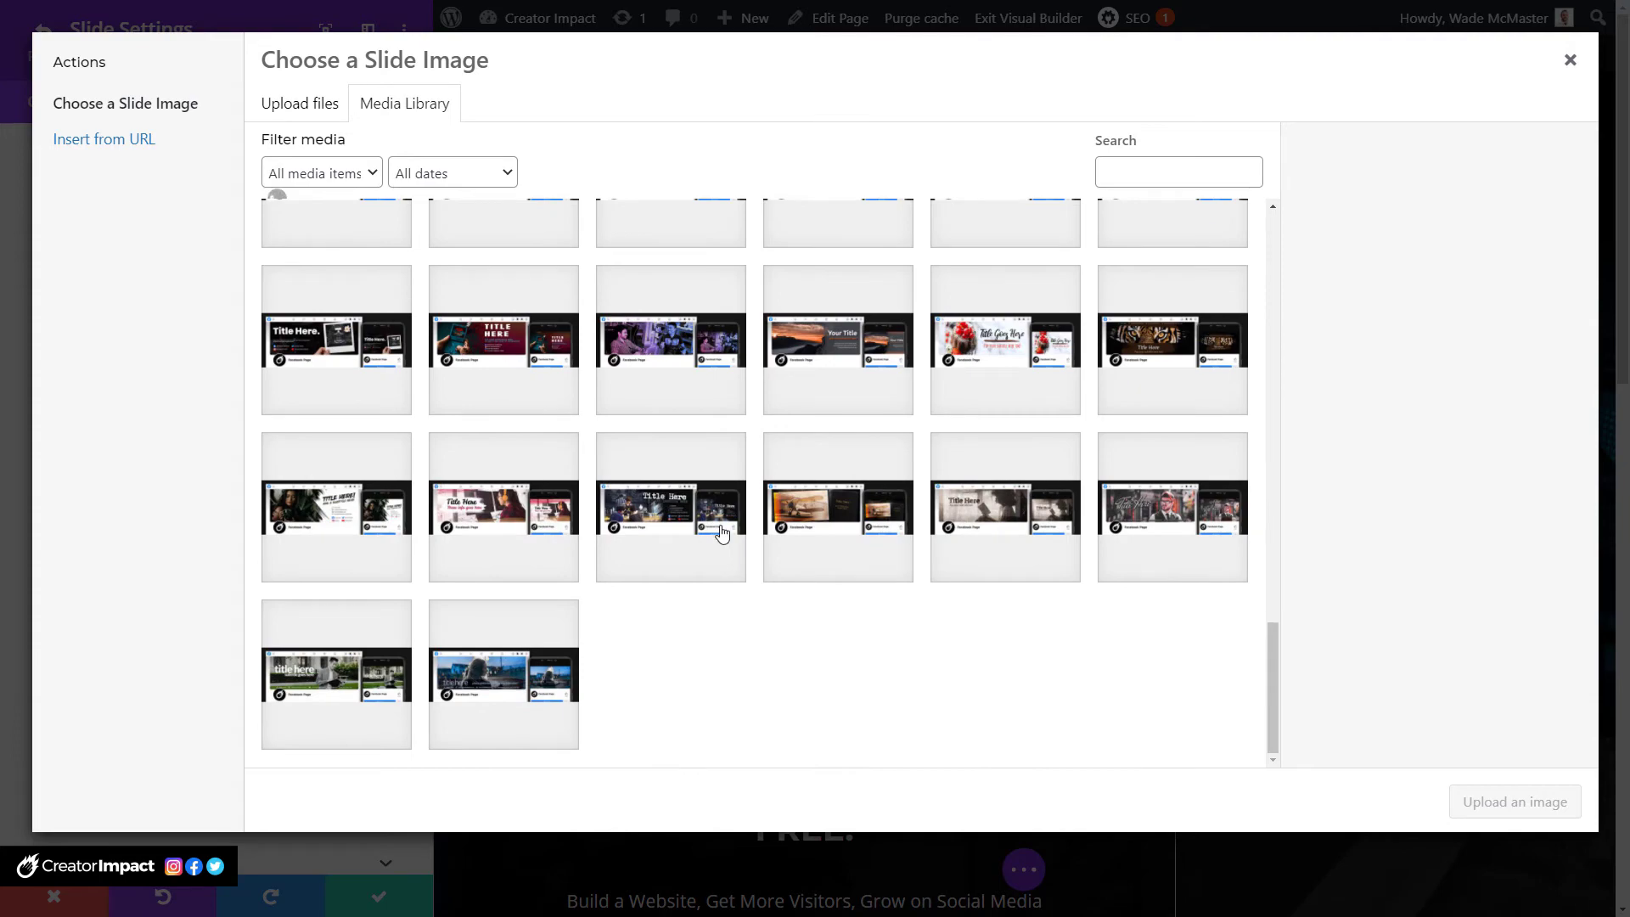
pyautogui.scroll(-5, 725, 535)
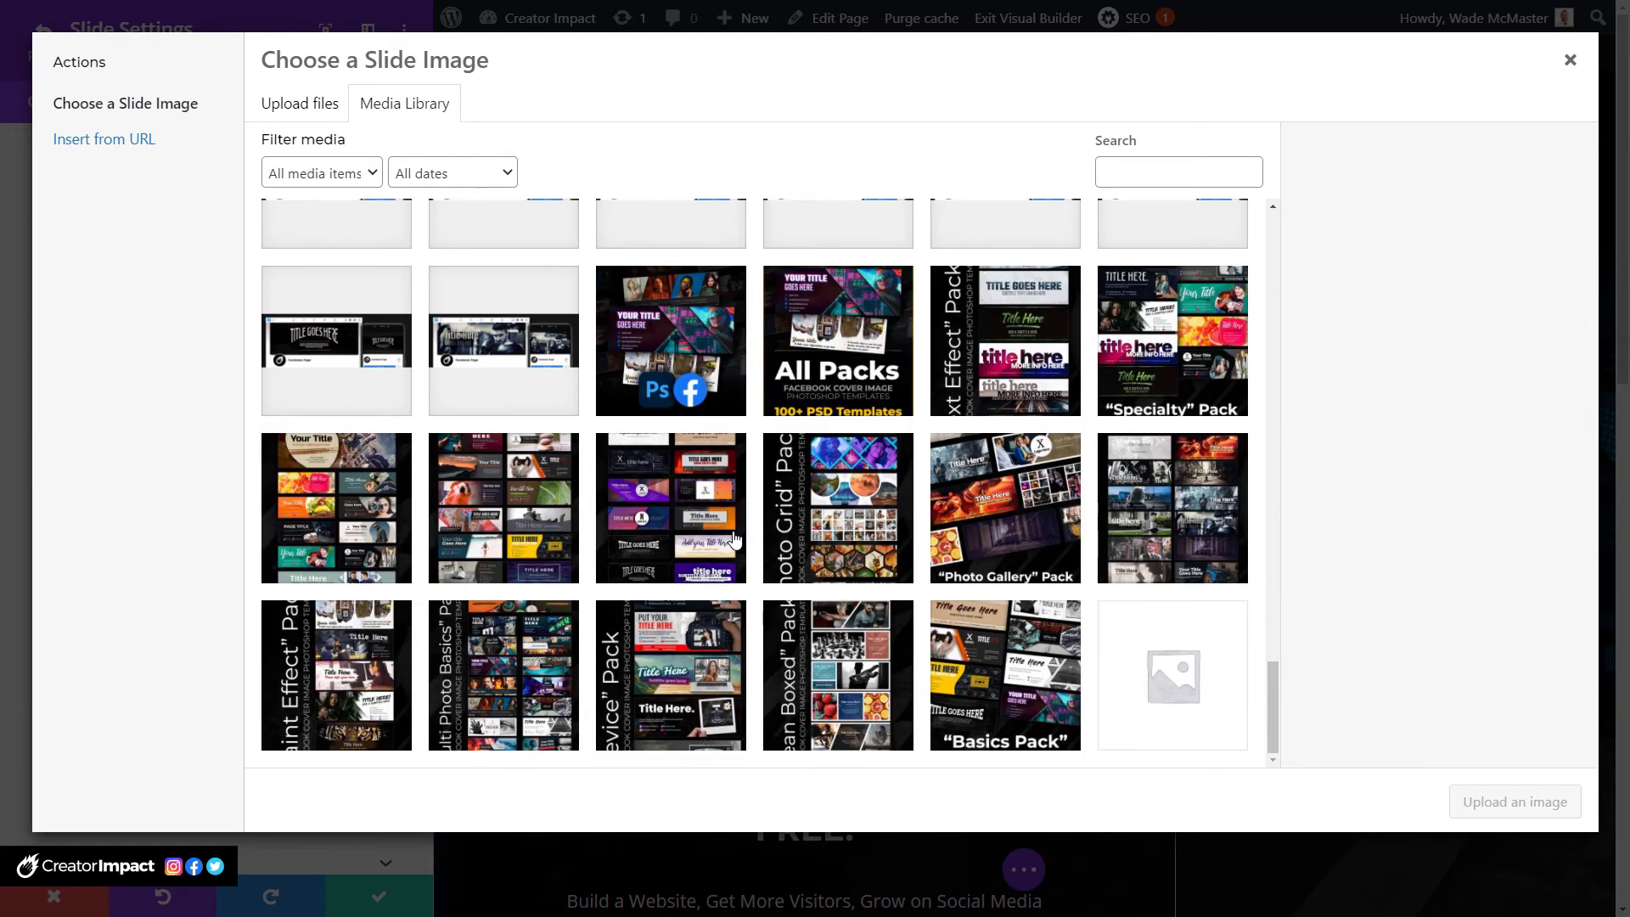
pyautogui.scroll(-4, 738, 537)
pyautogui.click(352, 526)
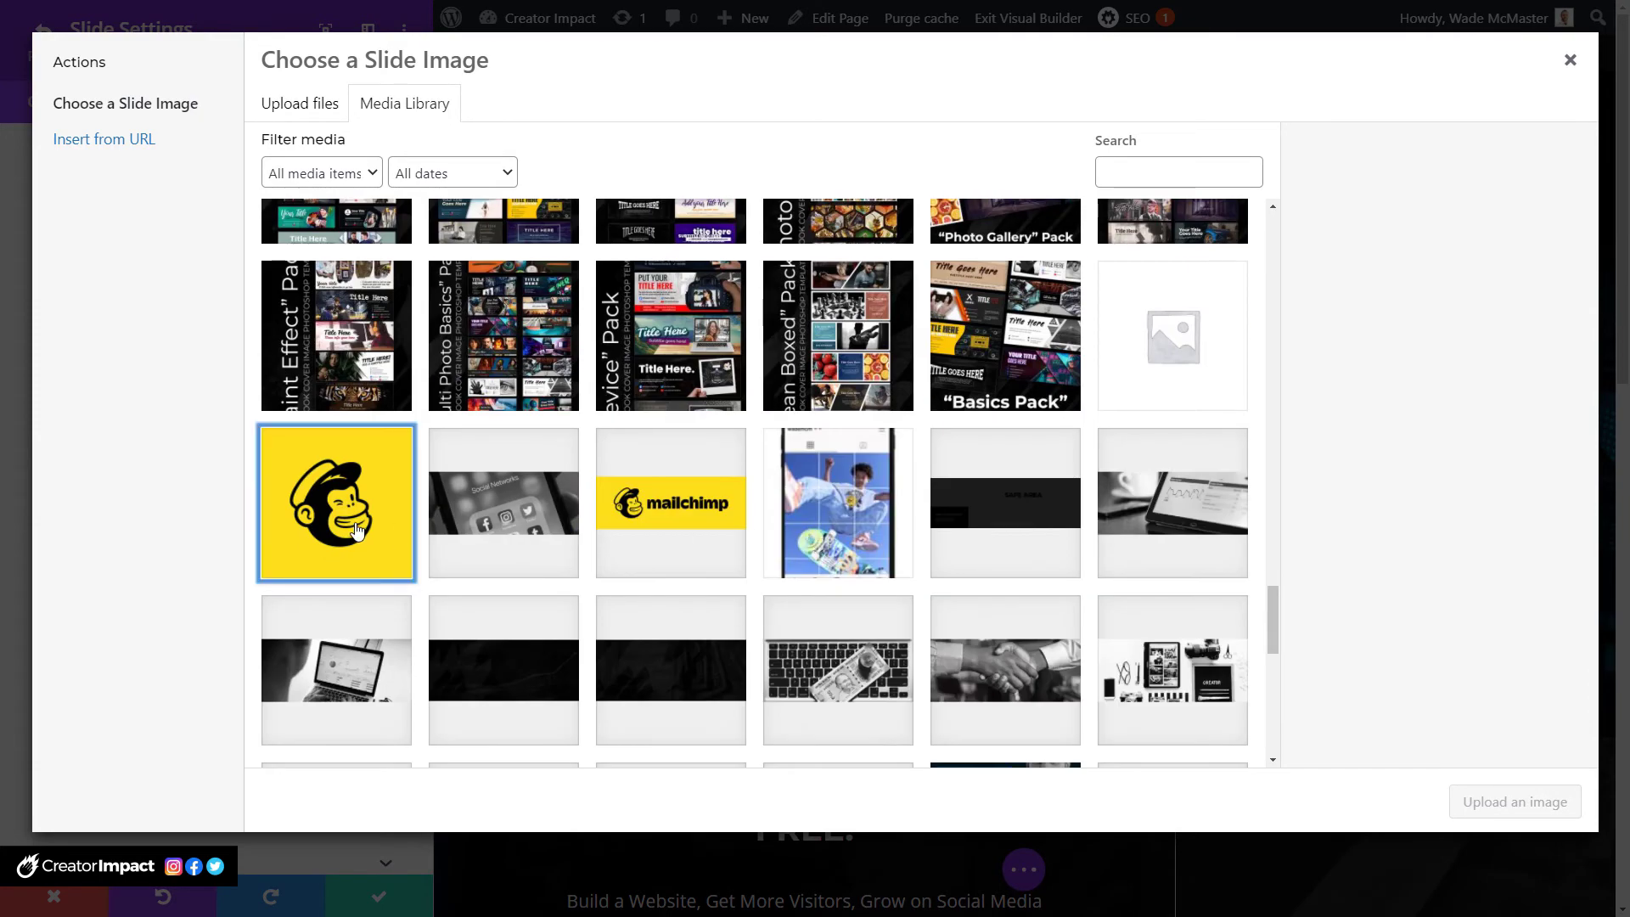
pyautogui.click(1514, 801)
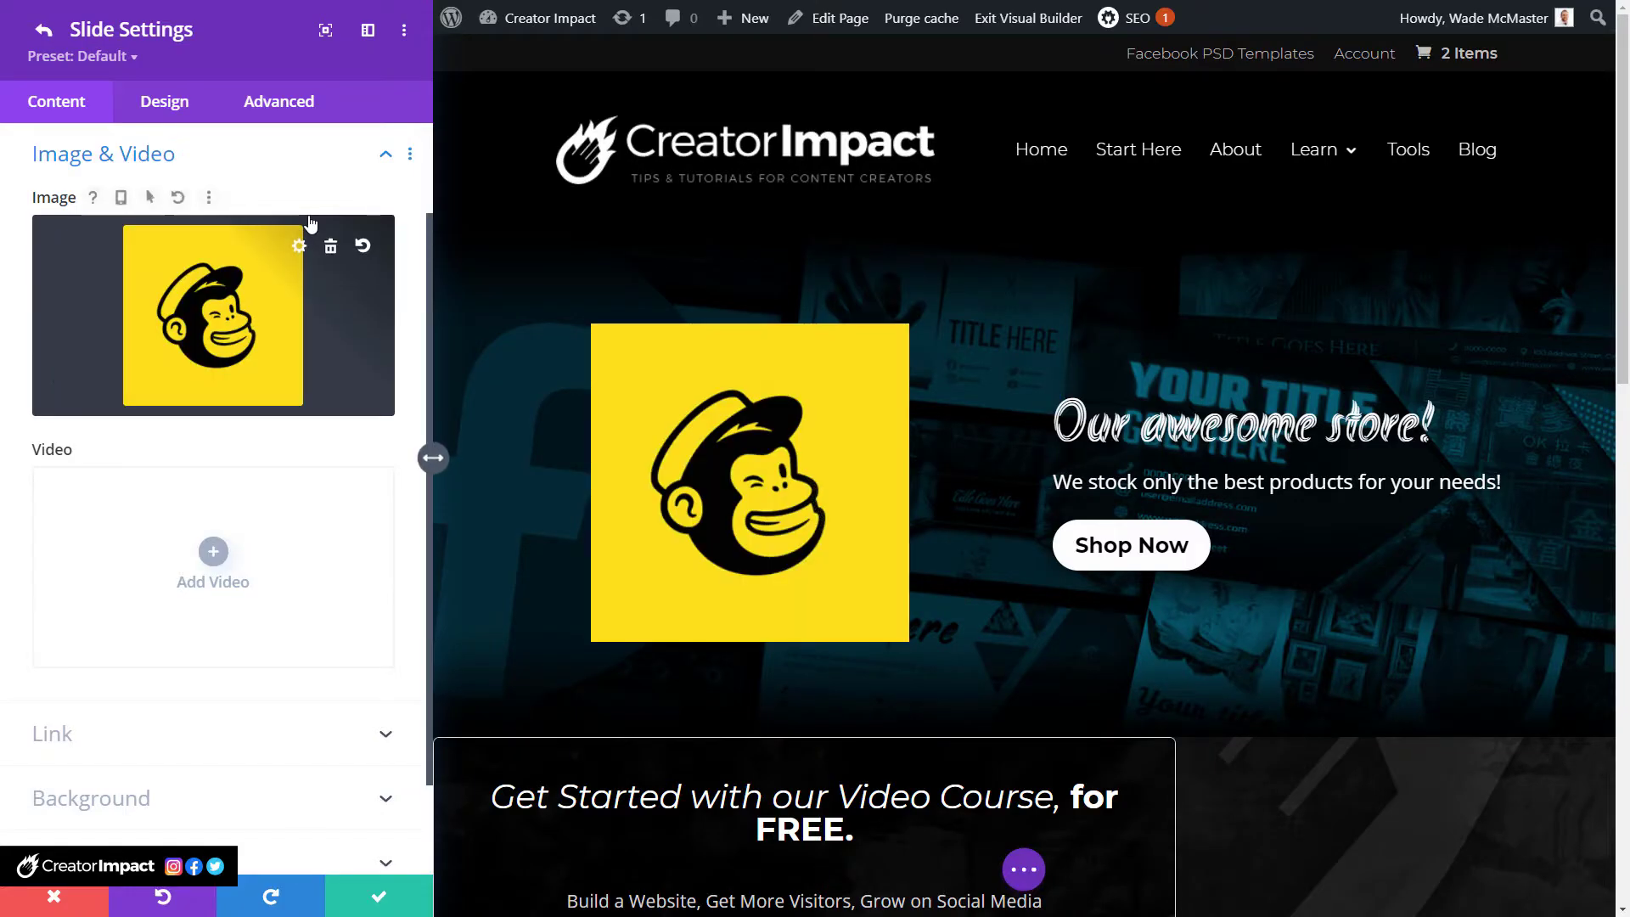
# Set all rounded corners of the slide image to 500px so that the logo is a circle.
pyautogui.click(164, 105)
pyautogui.click(116, 328)
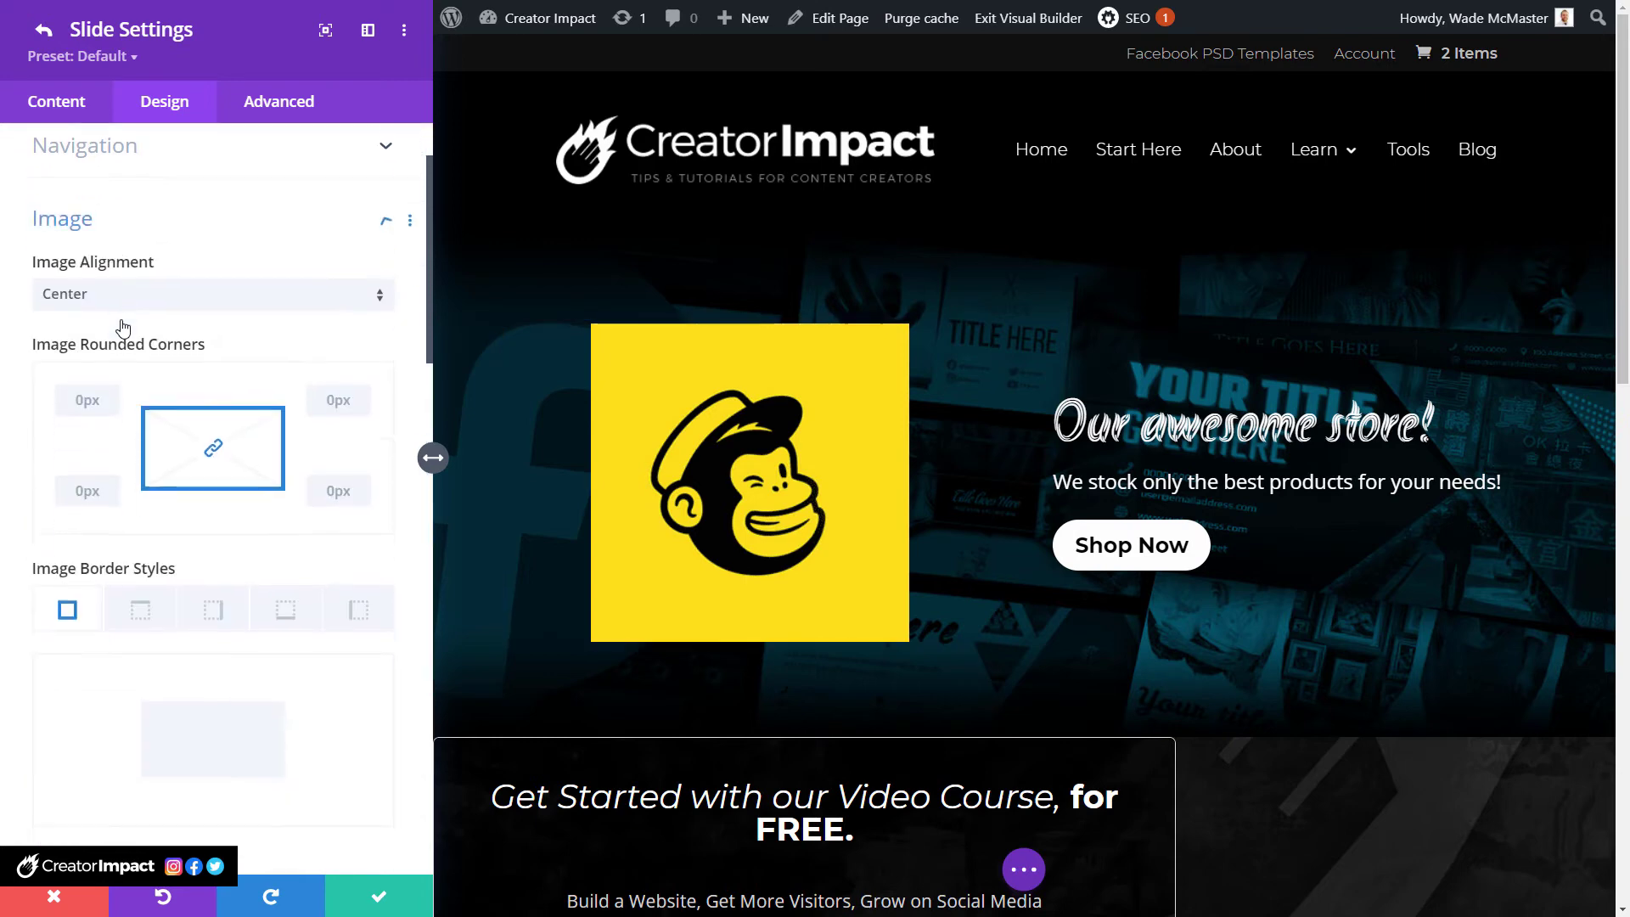
pyautogui.click(107, 334)
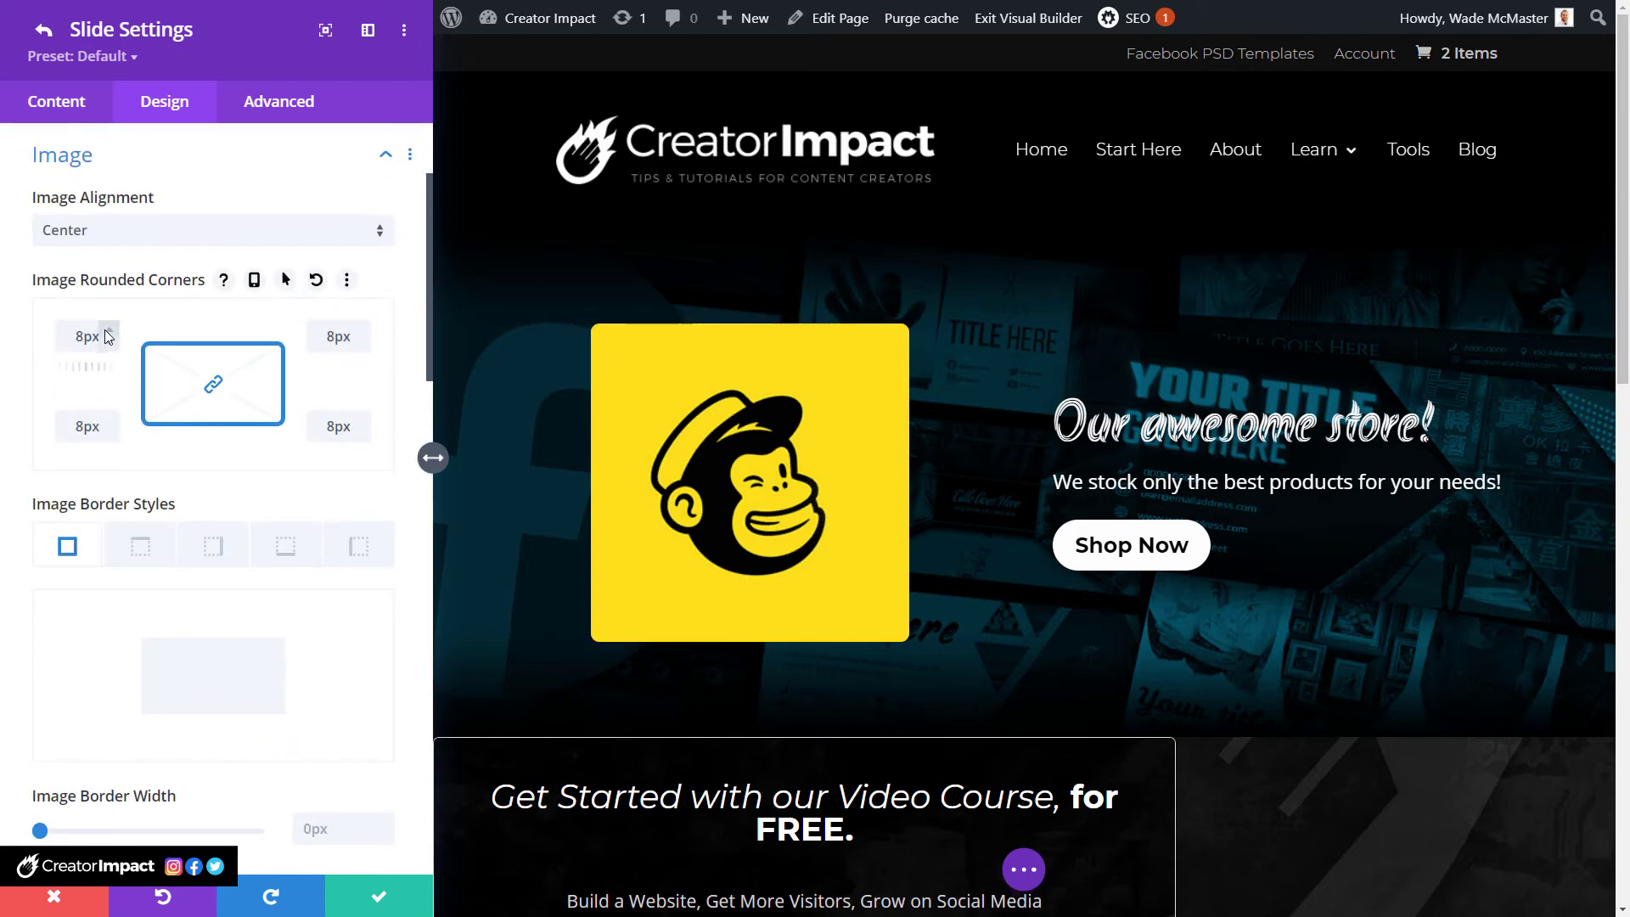
pyautogui.doubleClick(108, 335)
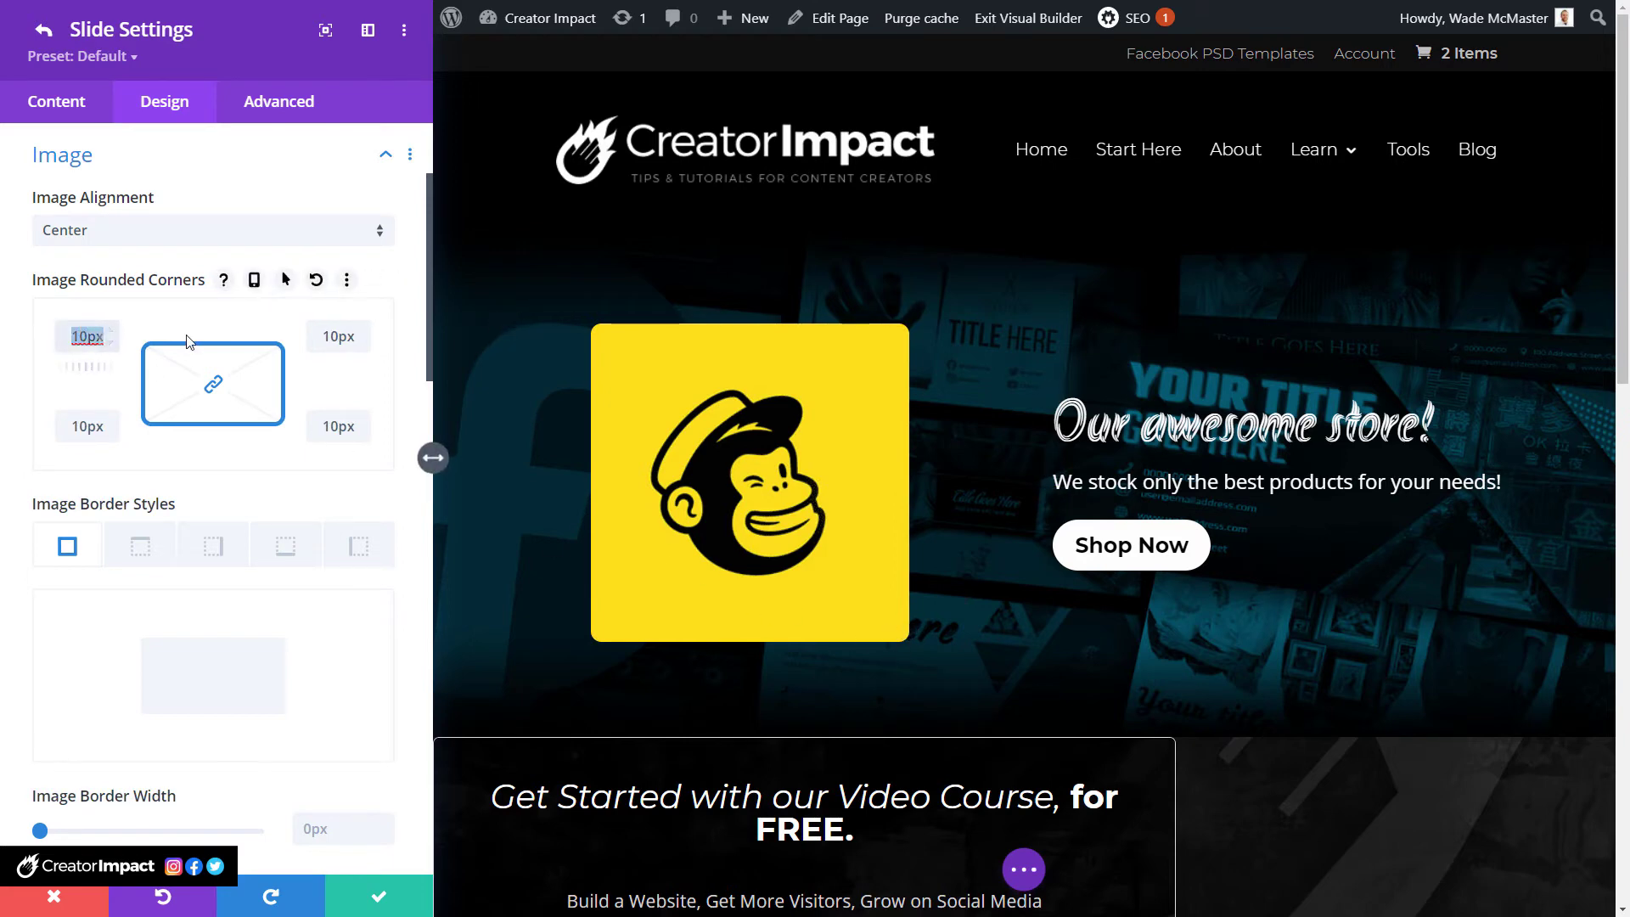
pyautogui.write('500')
pyautogui.click(336, 427)
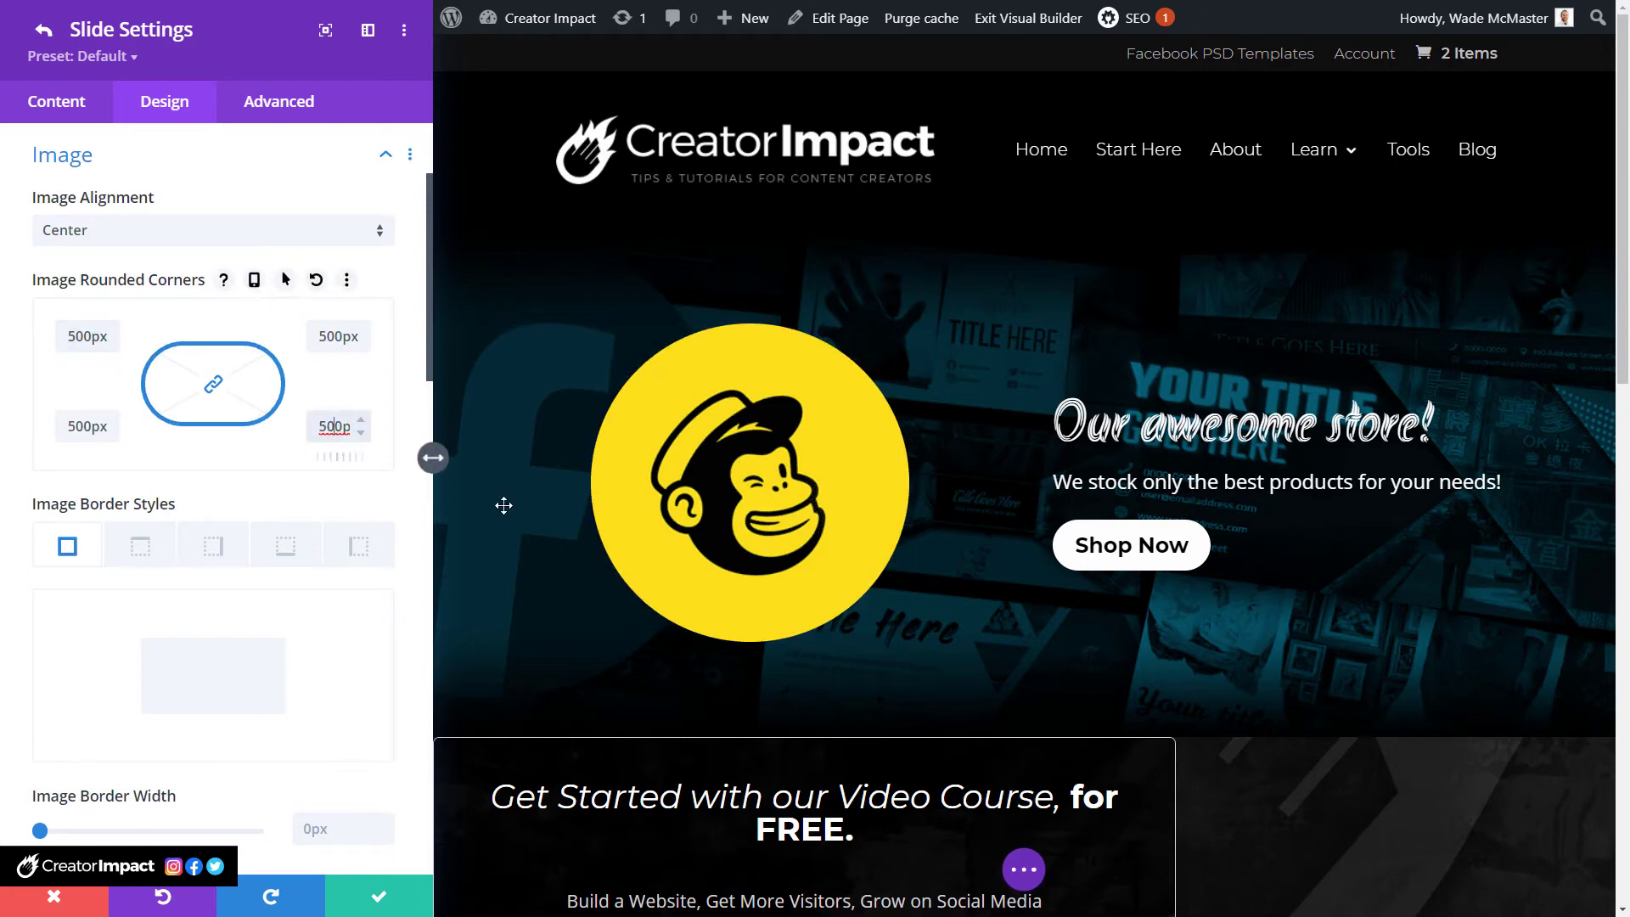
# Give the slide image the soft lower-right box shadow with a horizontal position of 16px and a vertical position of 29px.
pyautogui.scroll(-5, 429, 508)
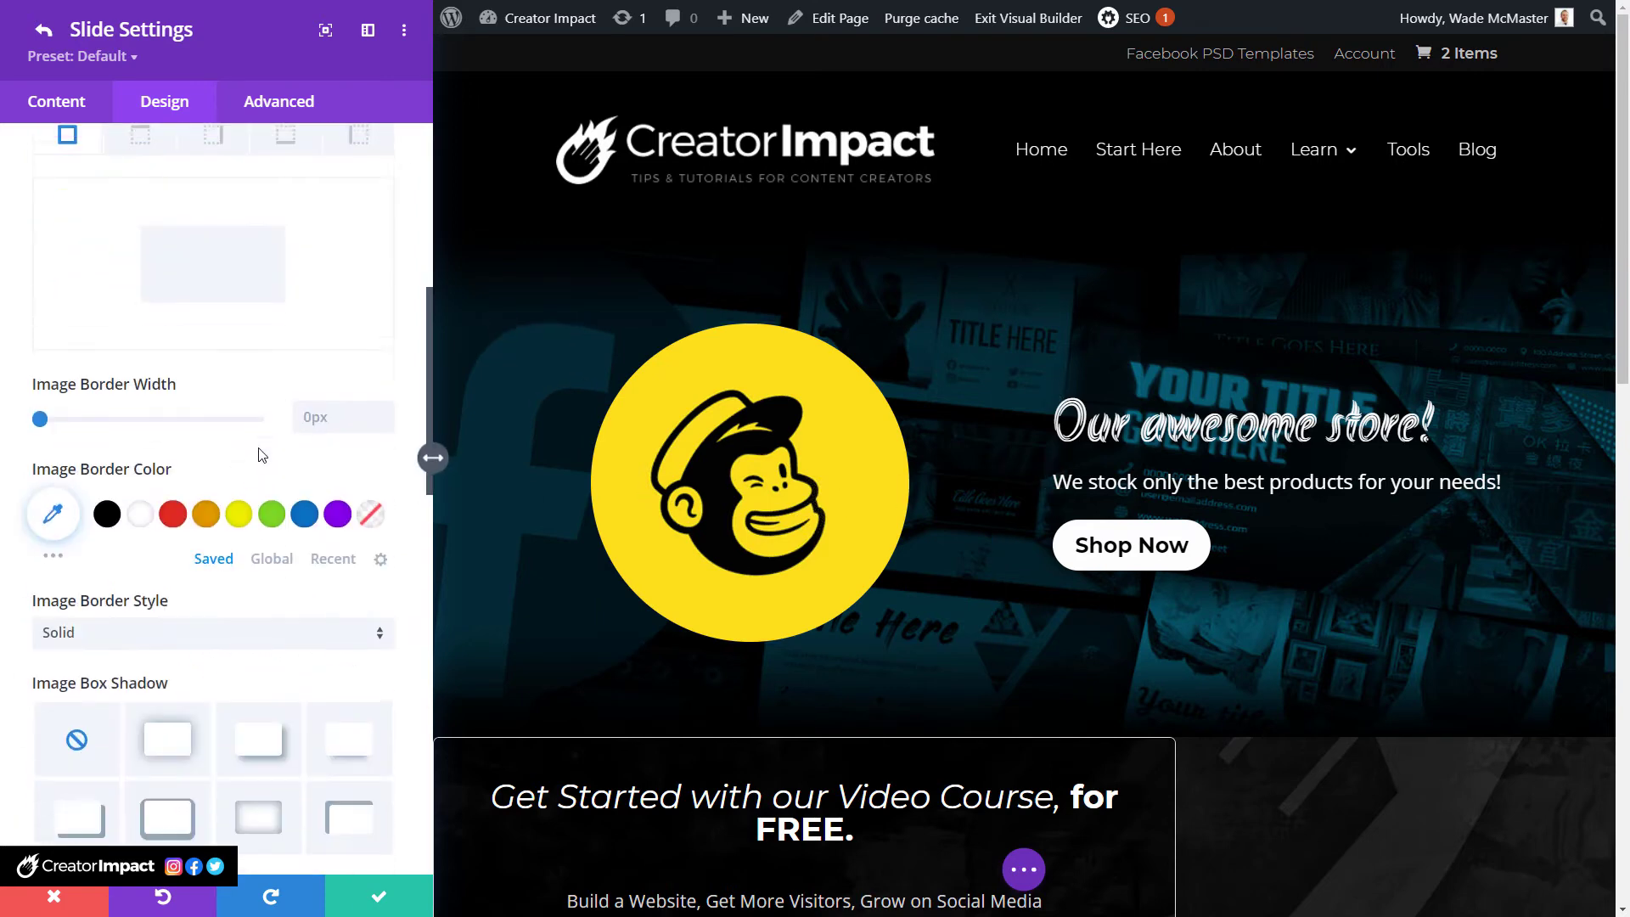
pyautogui.click(260, 729)
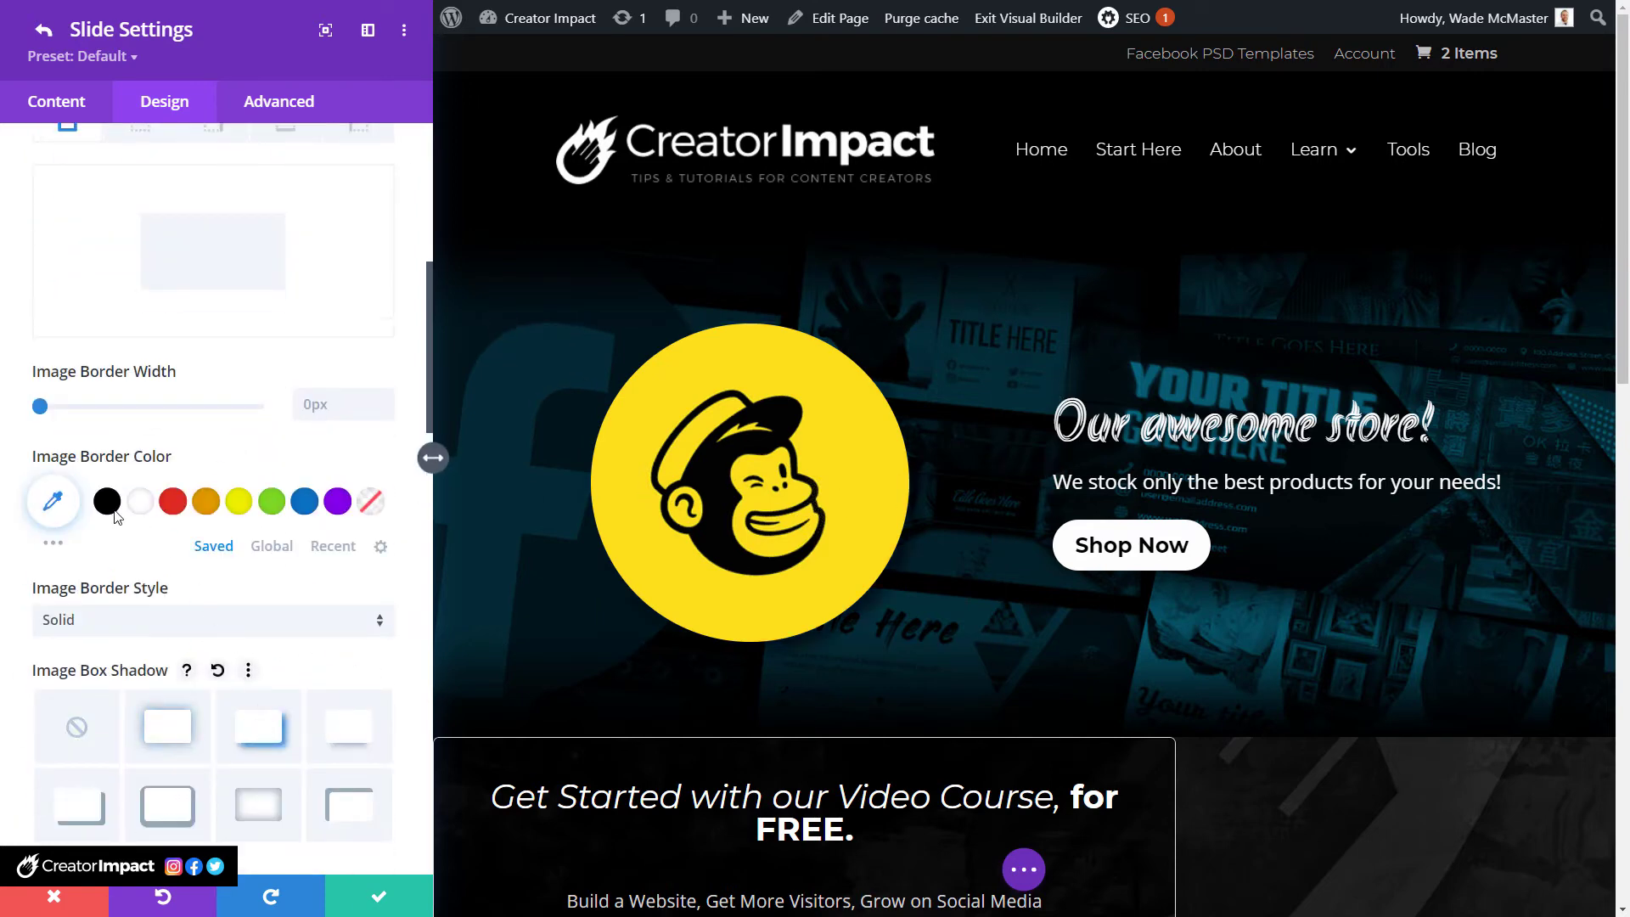
pyautogui.scroll(-6, 157, 571)
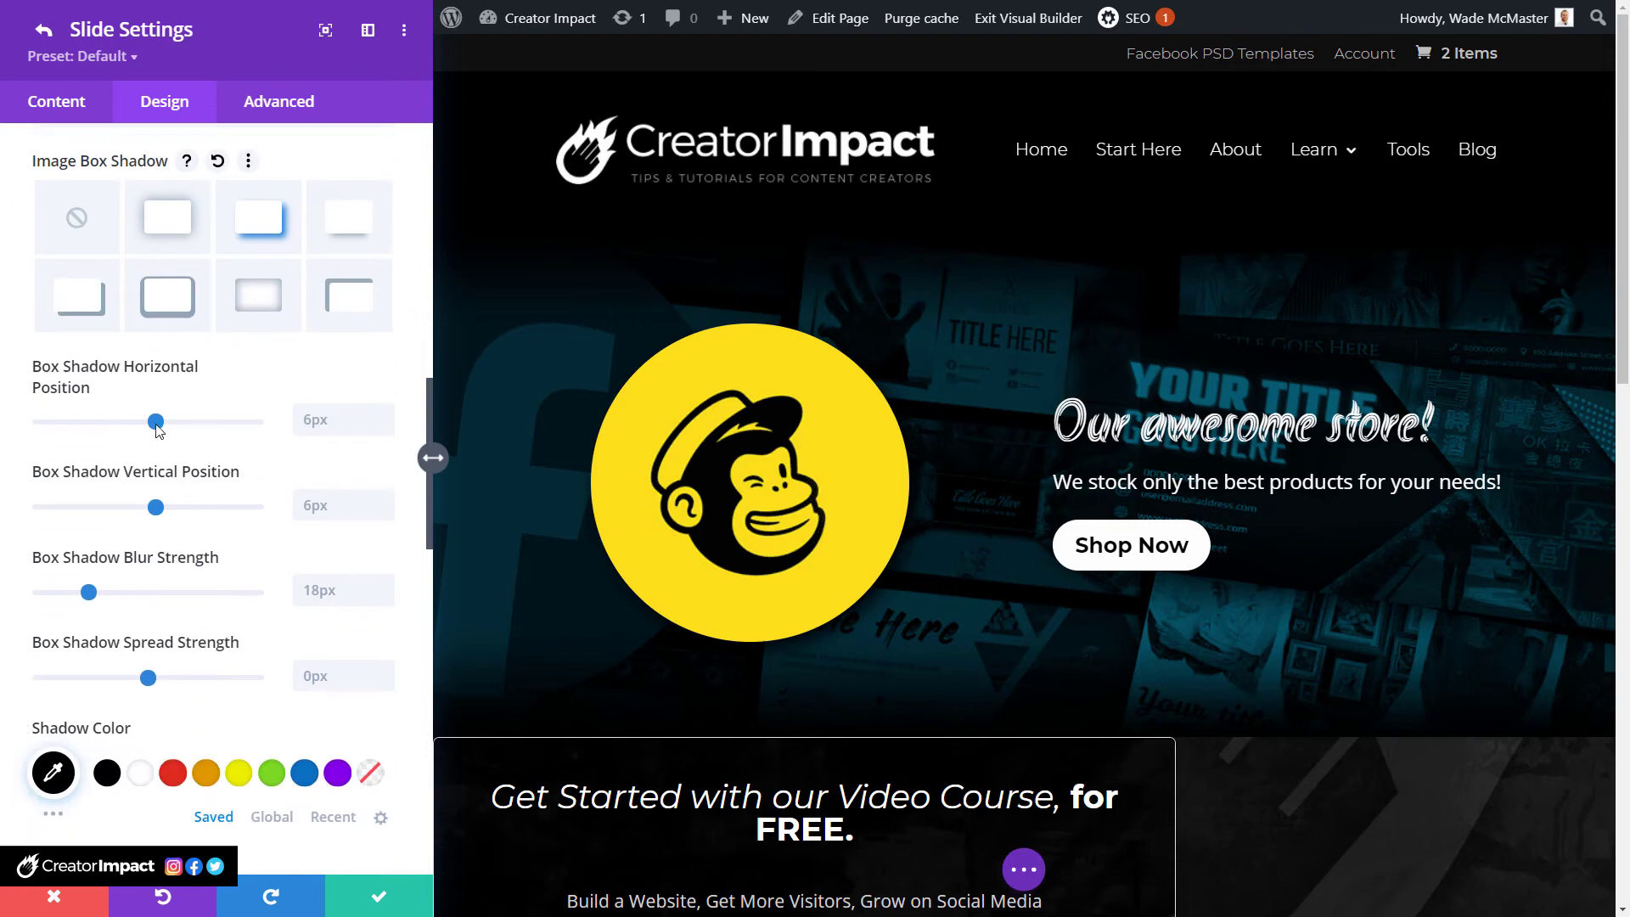
pyautogui.moveTo(157, 427); pyautogui.dragTo(171, 422)
pyautogui.moveTo(166, 516); pyautogui.dragTo(196, 515)
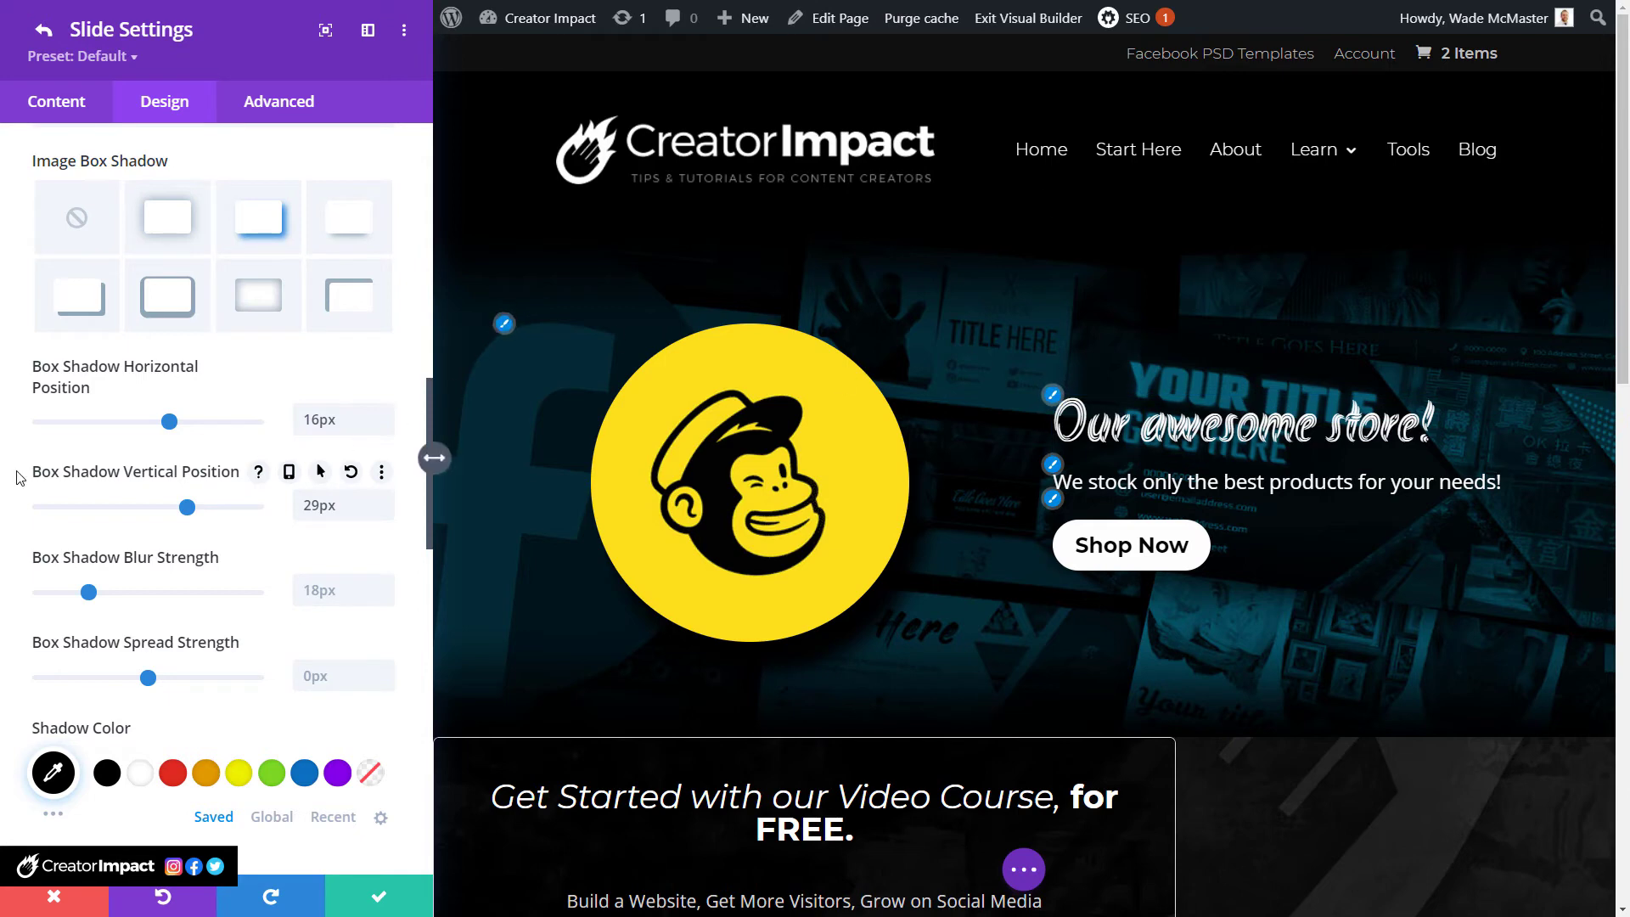
pyautogui.scroll(-3, 180, 493)
pyautogui.scroll(-2, 180, 492)
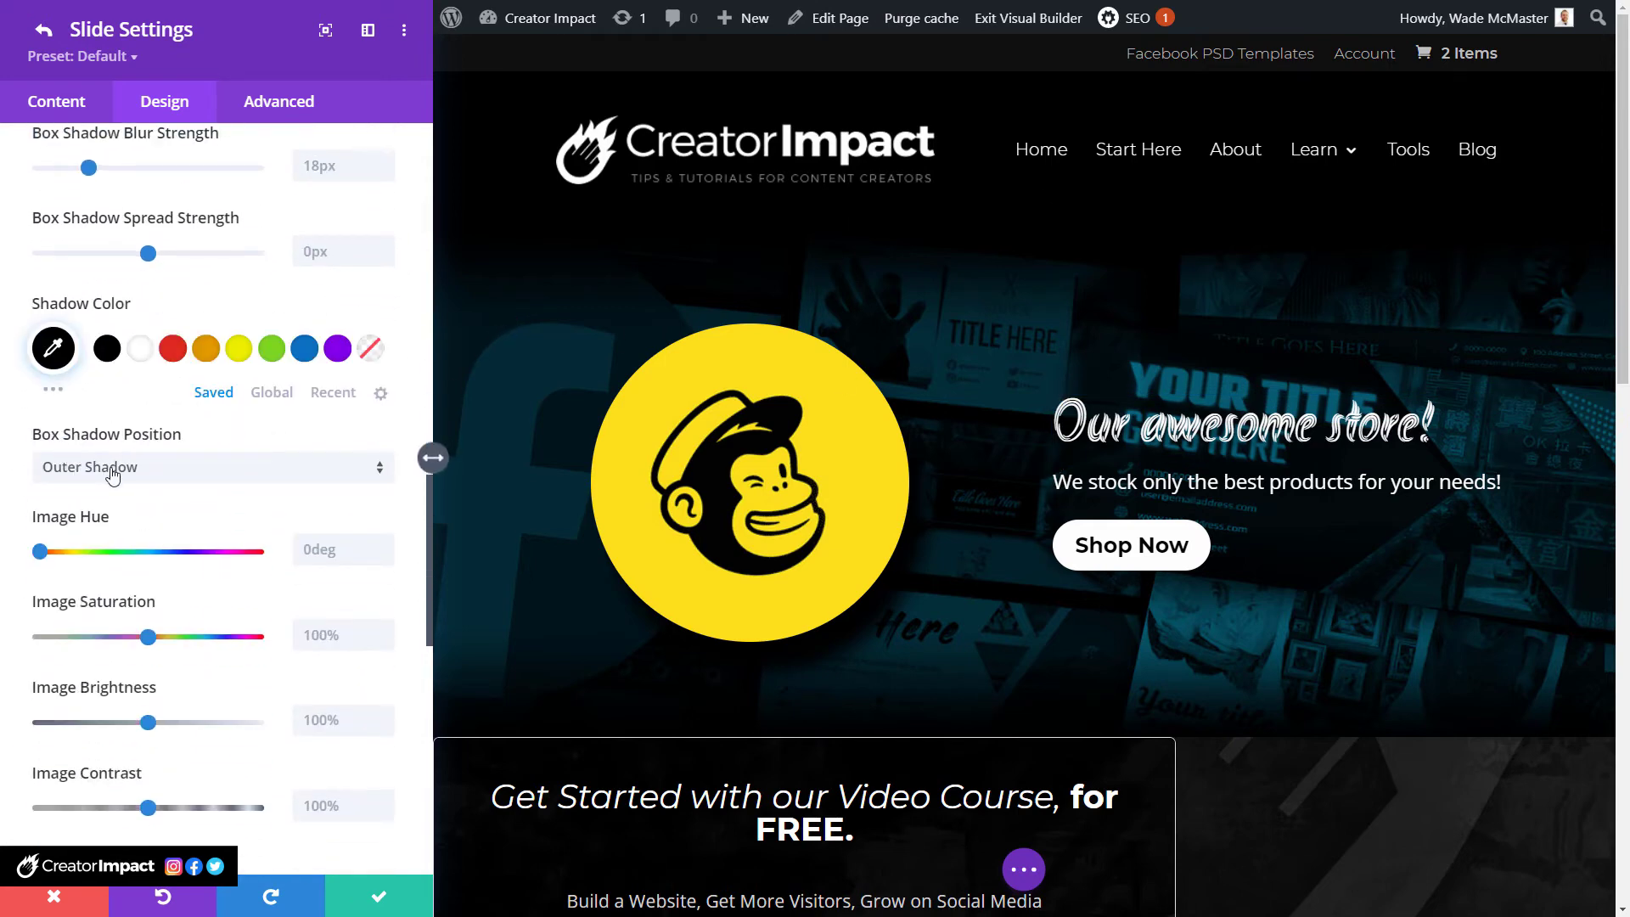
# Change the slide image's box shadow position to Inner Shadow.
pyautogui.click(125, 468)
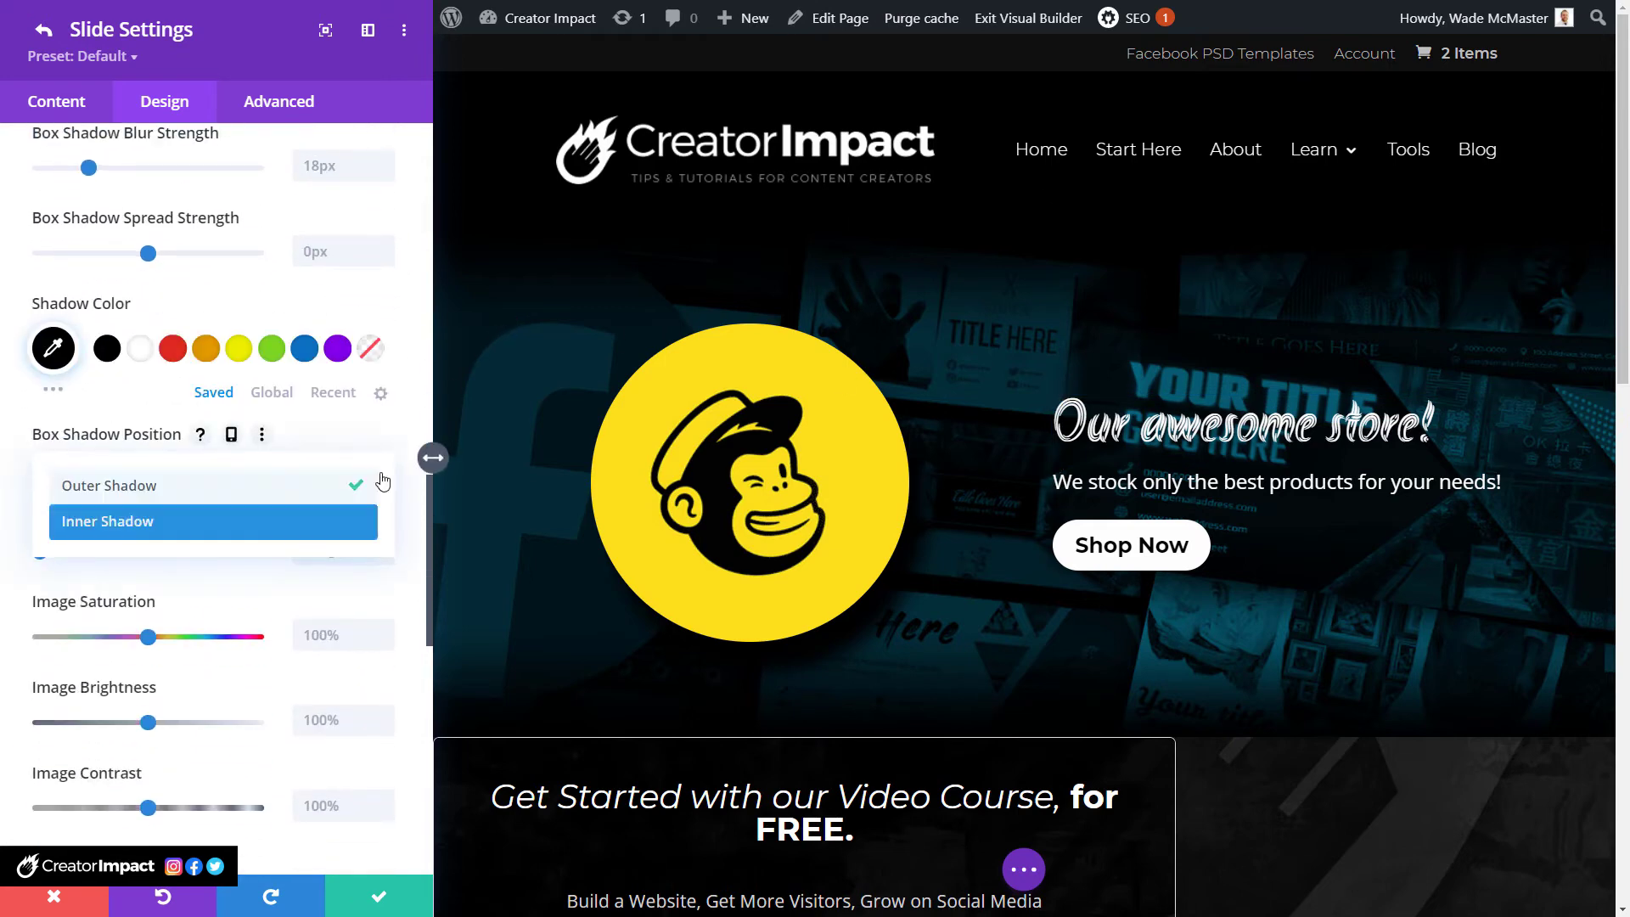
pyautogui.click(396, 437)
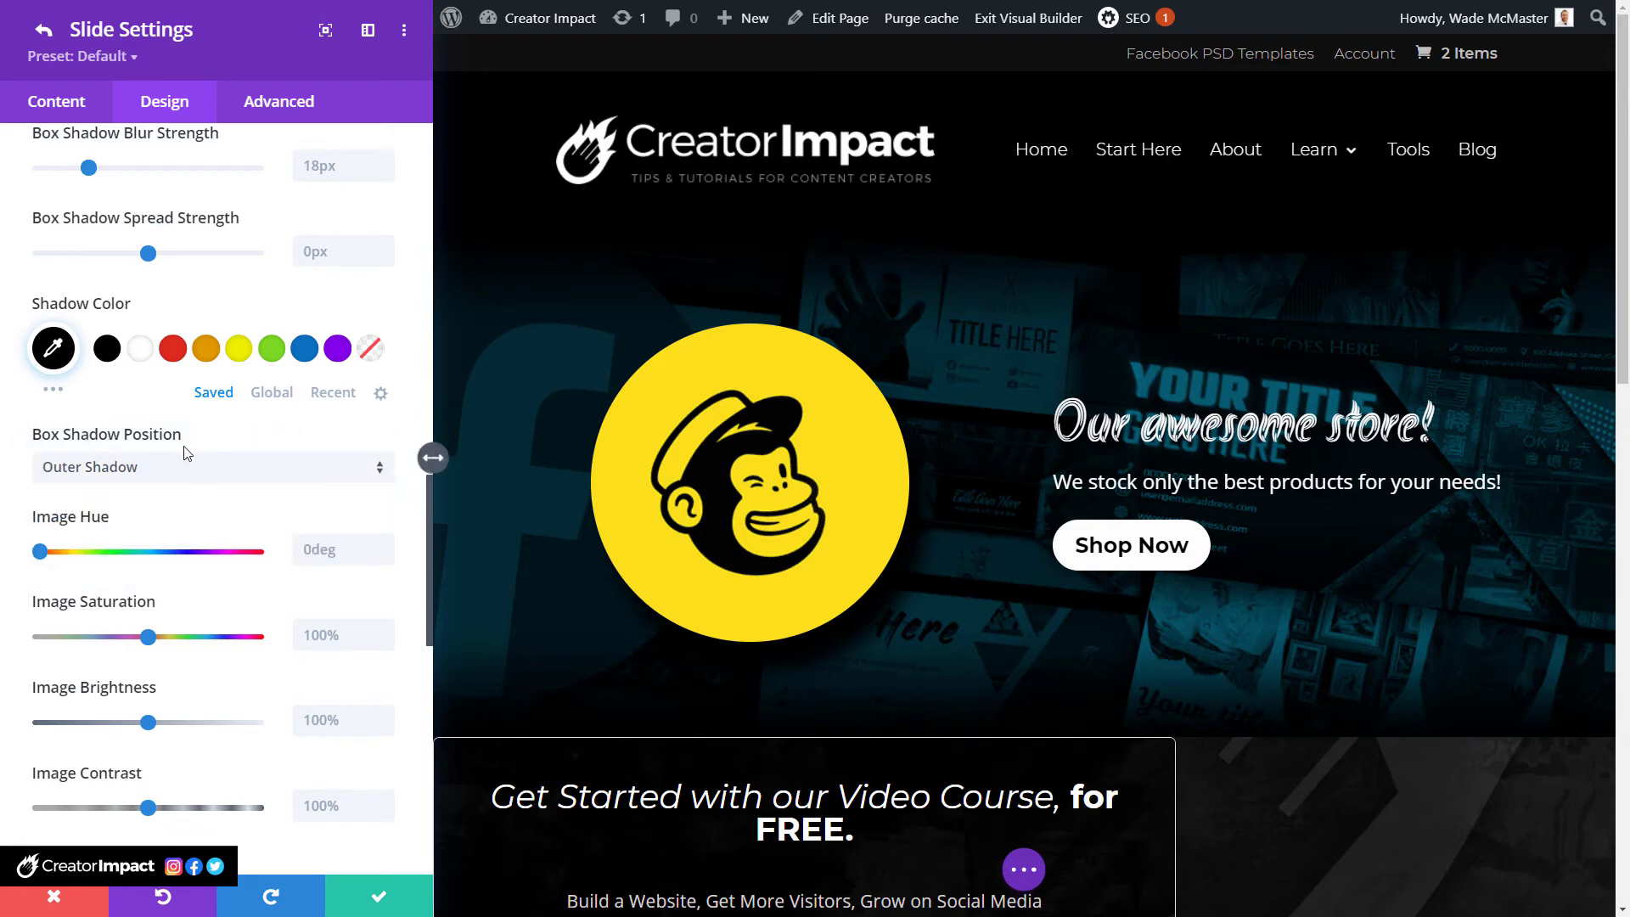
pyautogui.click(161, 468)
pyautogui.click(139, 524)
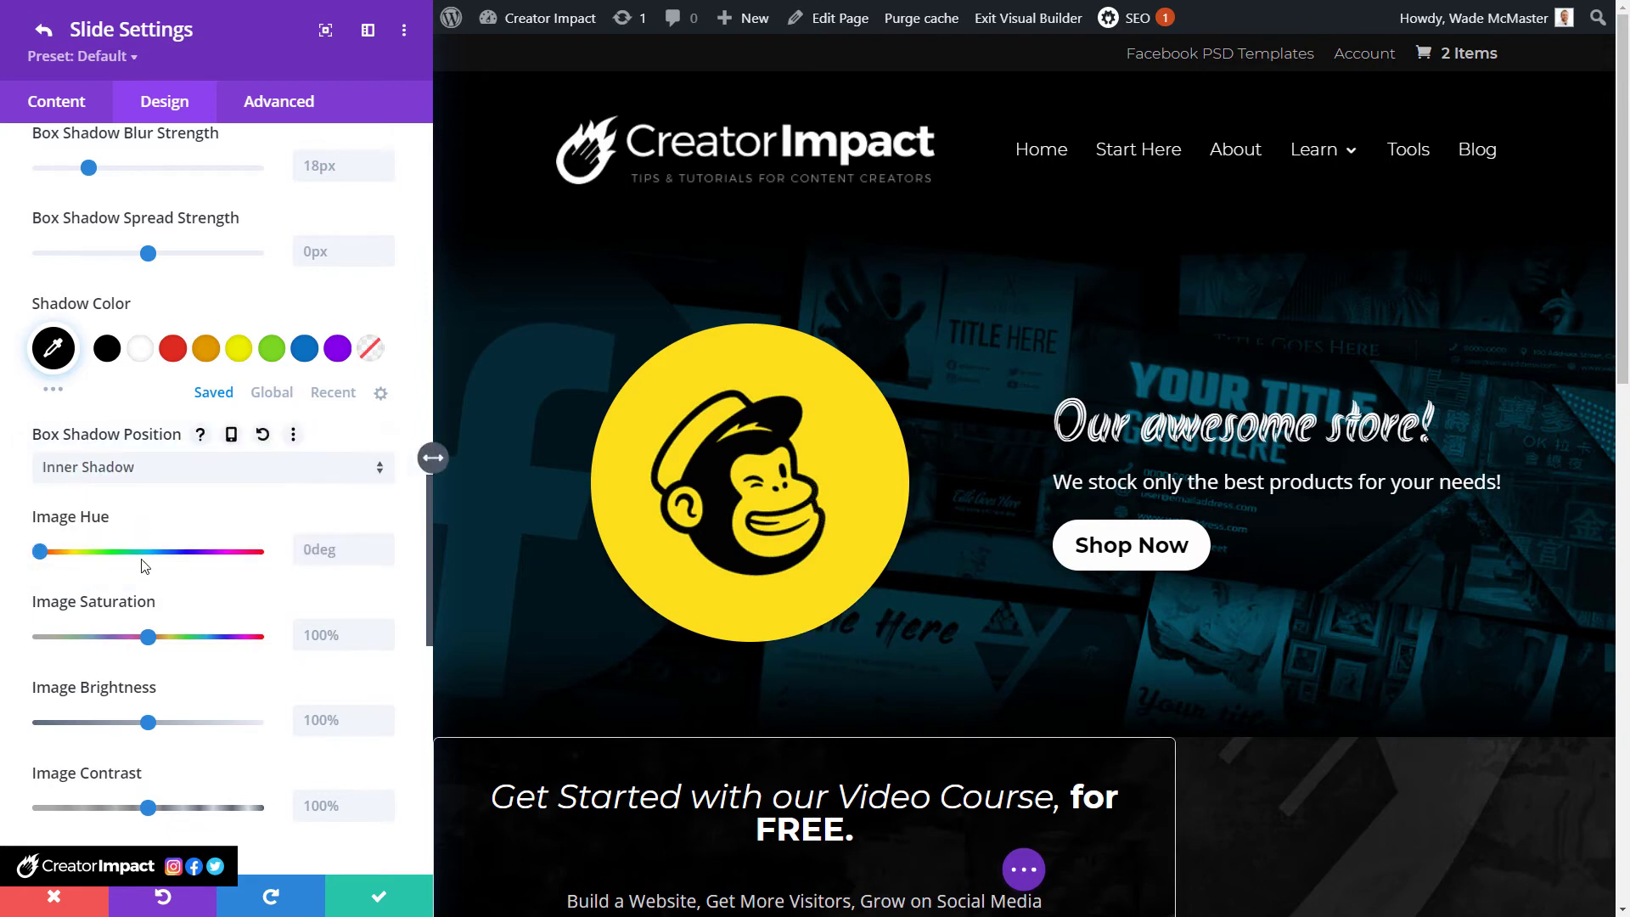
pyautogui.scroll(-4, 164, 613)
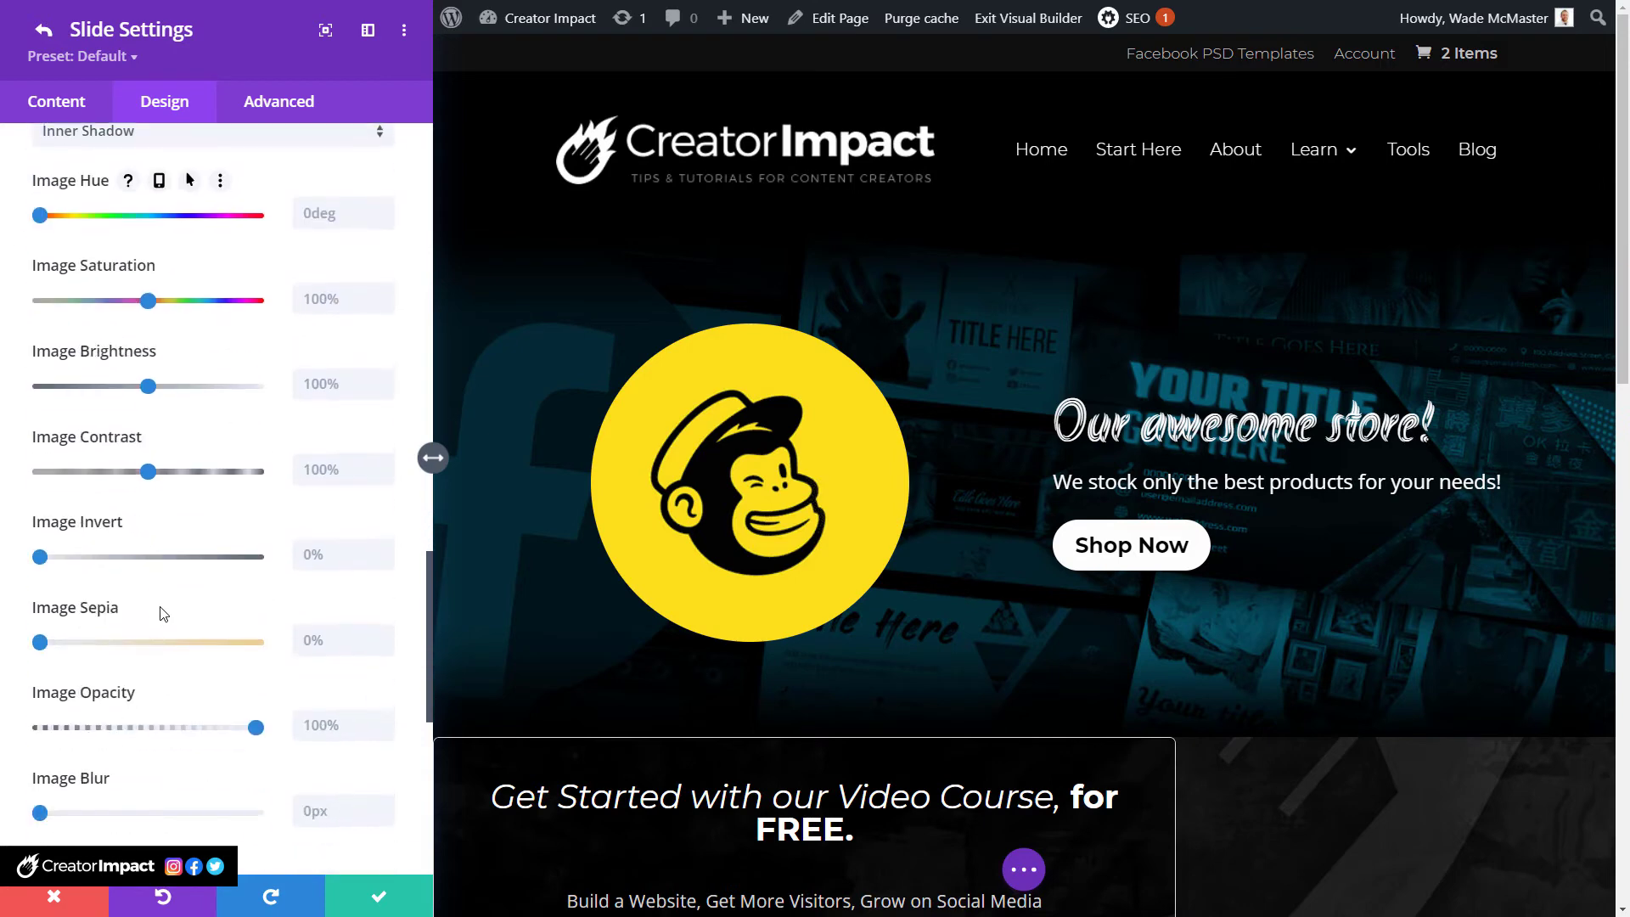
pyautogui.scroll(-2, 164, 613)
pyautogui.scroll(7, 161, 611)
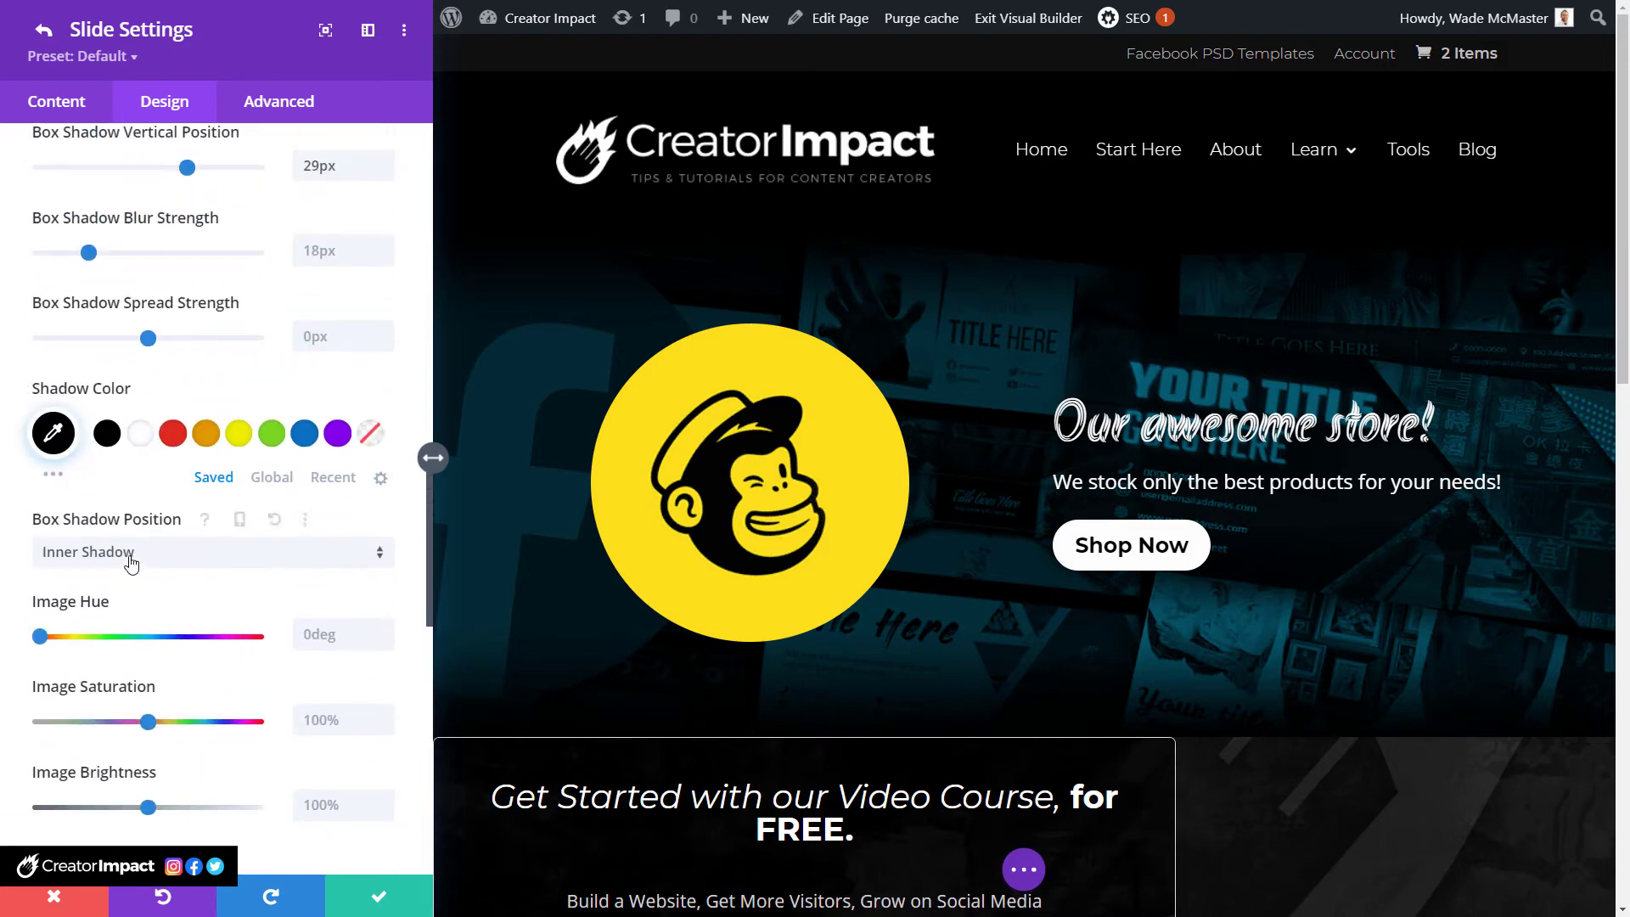
# Try white (#ffffff) as the box shadow color of the slide image.
pyautogui.click(142, 440)
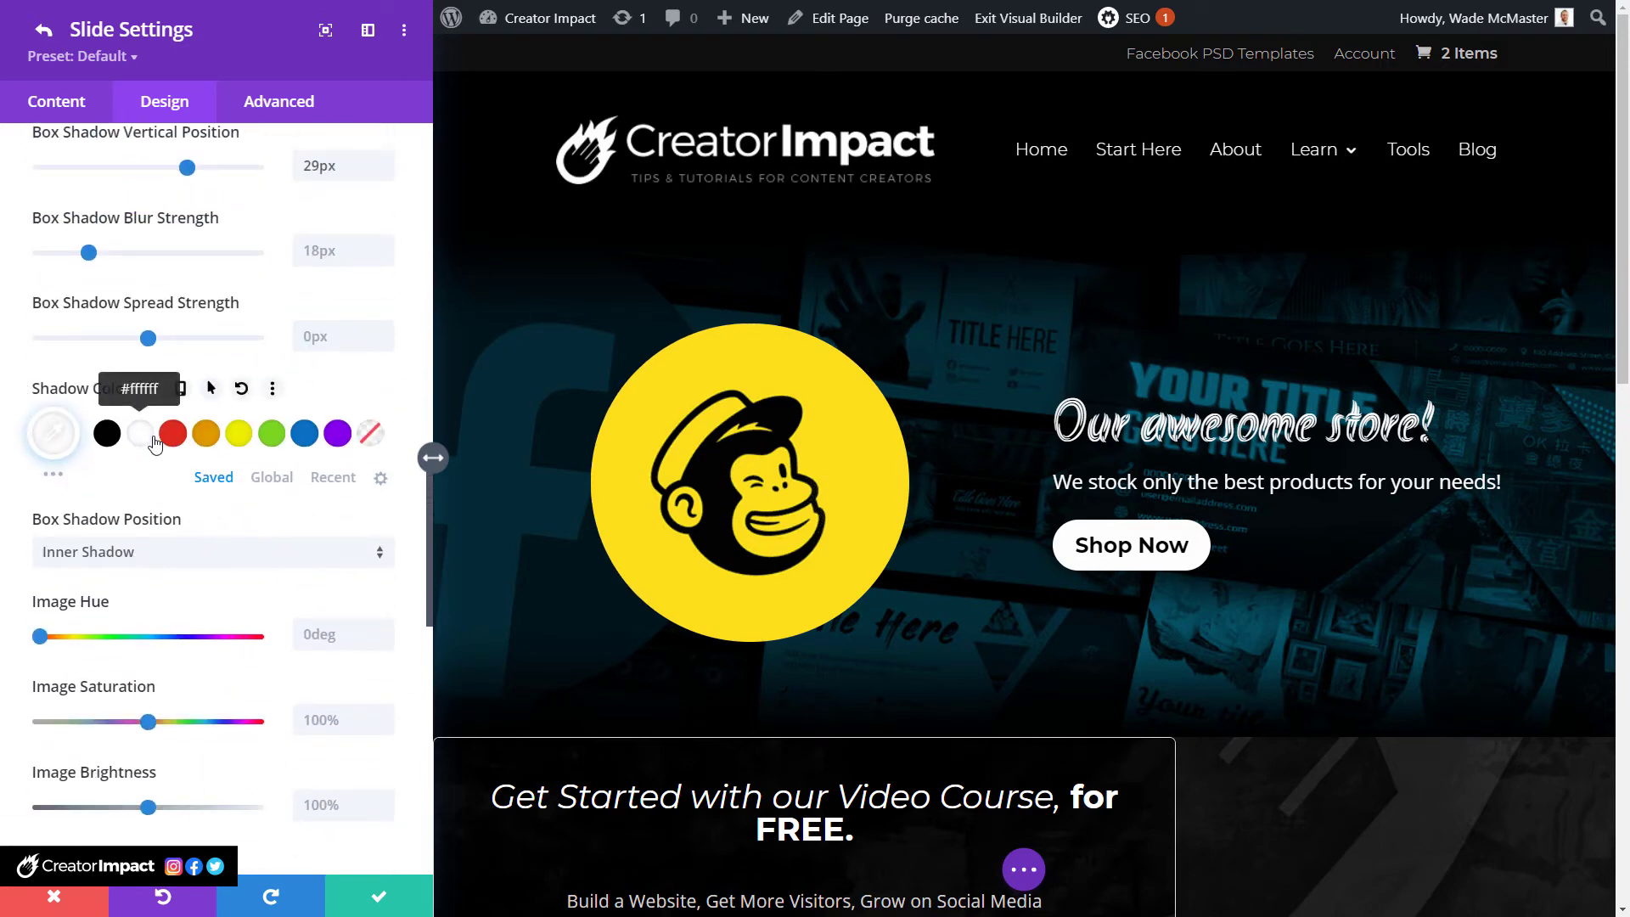
pyautogui.scroll(4, 153, 476)
pyautogui.scroll(-4, 102, 458)
pyautogui.click(53, 434)
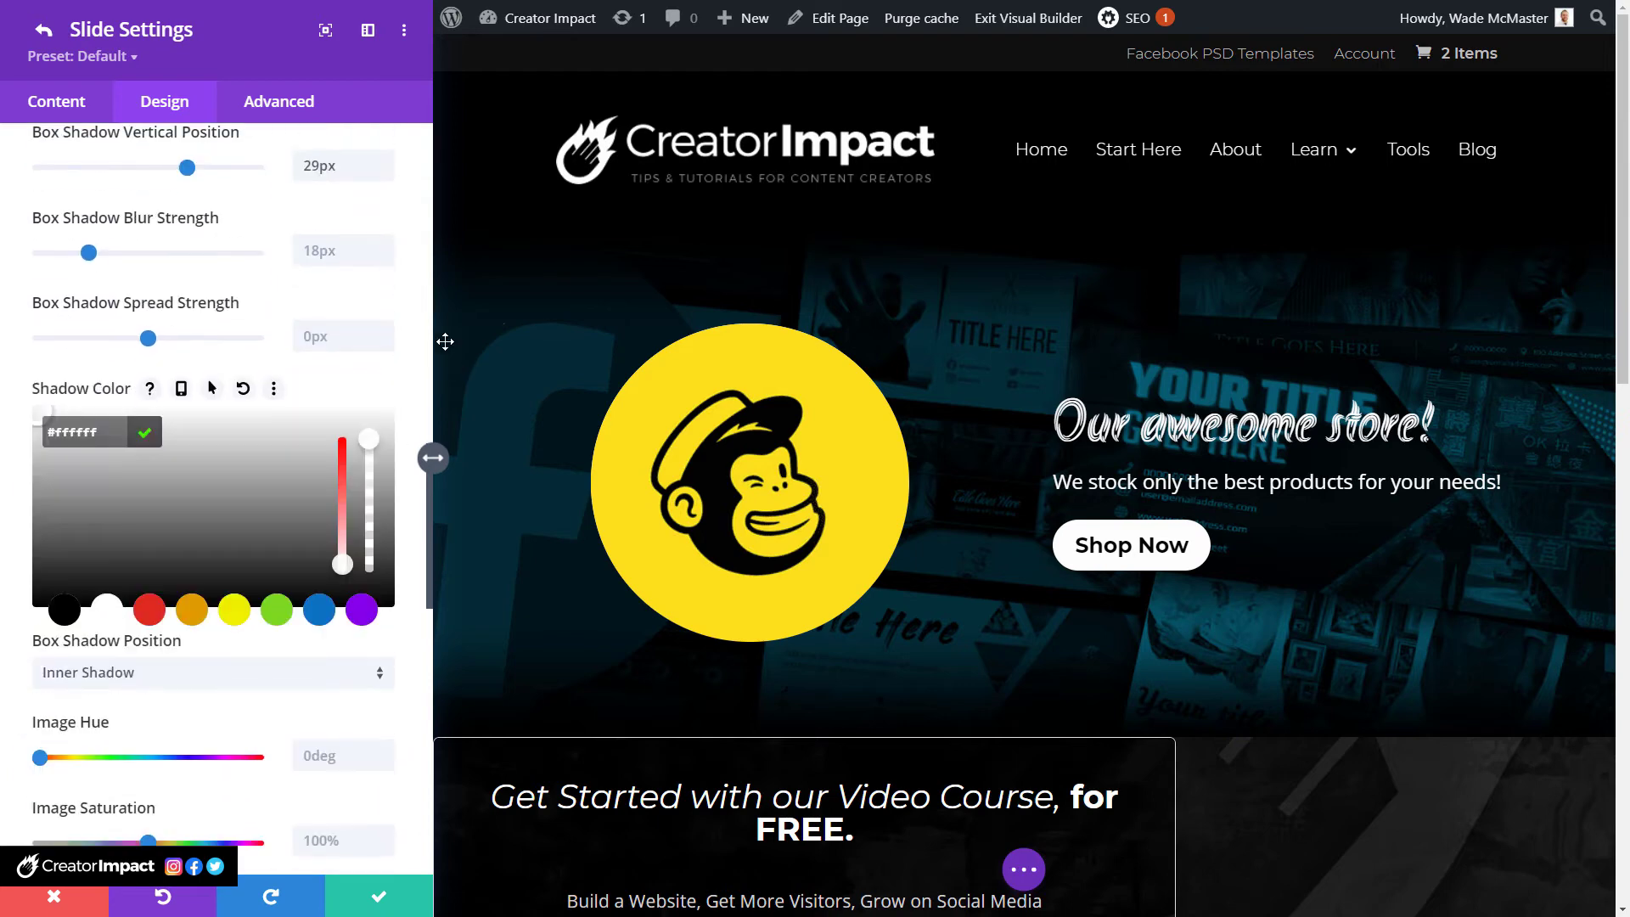
pyautogui.scroll(-3, 174, 562)
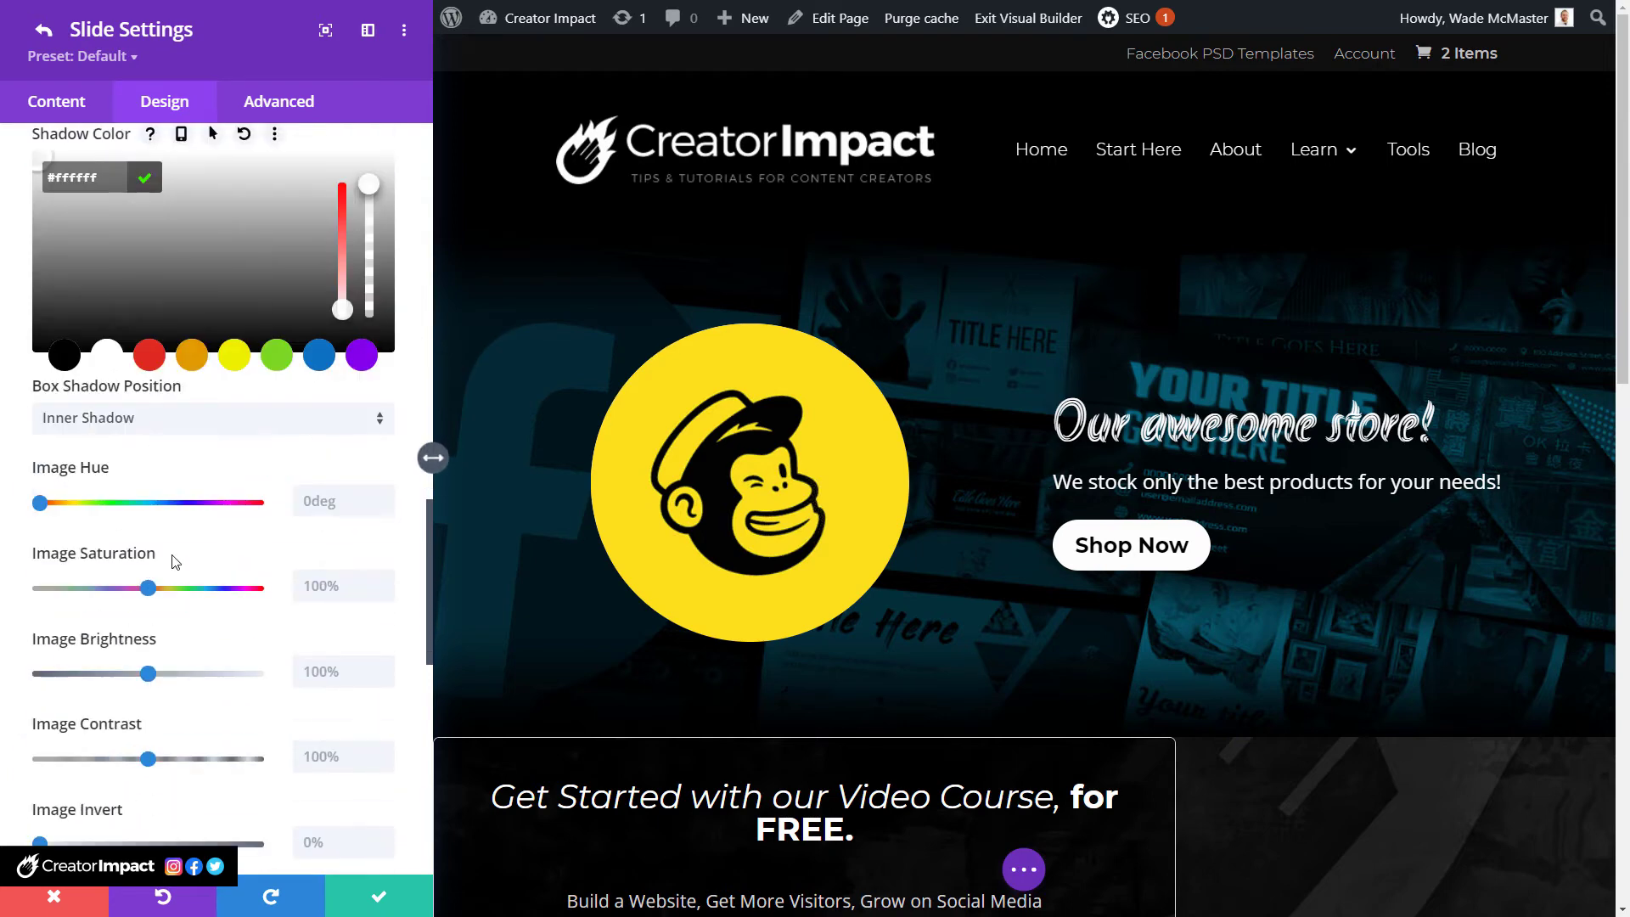
pyautogui.click(173, 563)
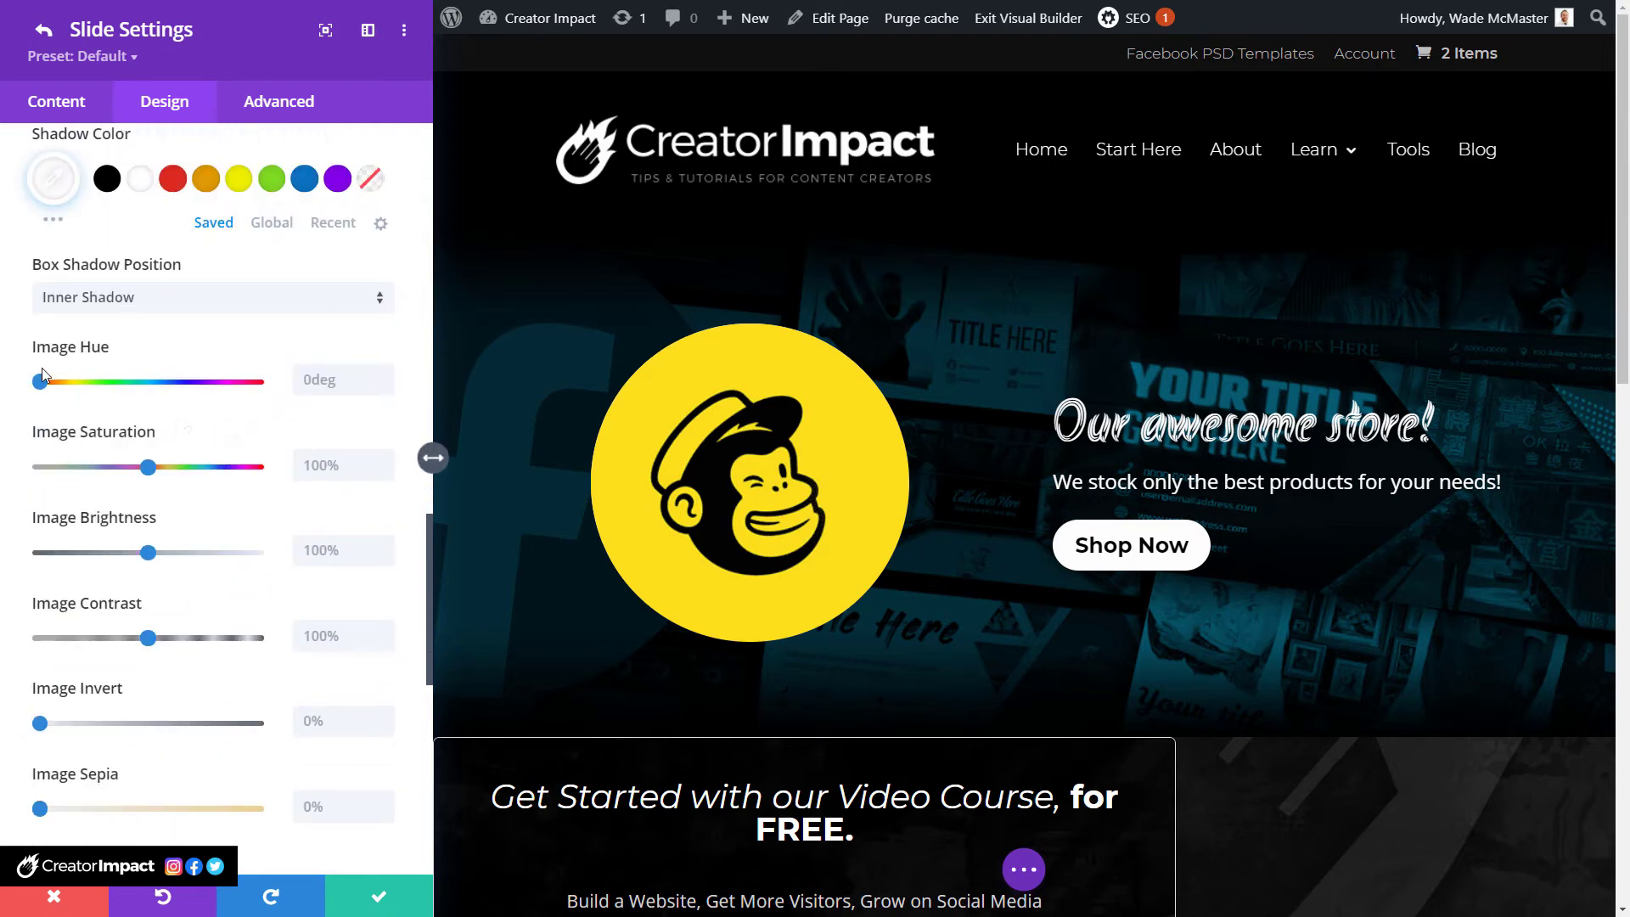
# Try an image hue of 42deg on the slide image and set the shadow color back to black.
pyautogui.moveTo(47, 389)
pyautogui.mouseDown()
pyautogui.moveTo(207, 387)
pyautogui.moveTo(40, 386)
pyautogui.moveTo(109, 387)
pyautogui.moveTo(64, 387)
pyautogui.mouseUp()
pyautogui.scroll(2, 147, 287)
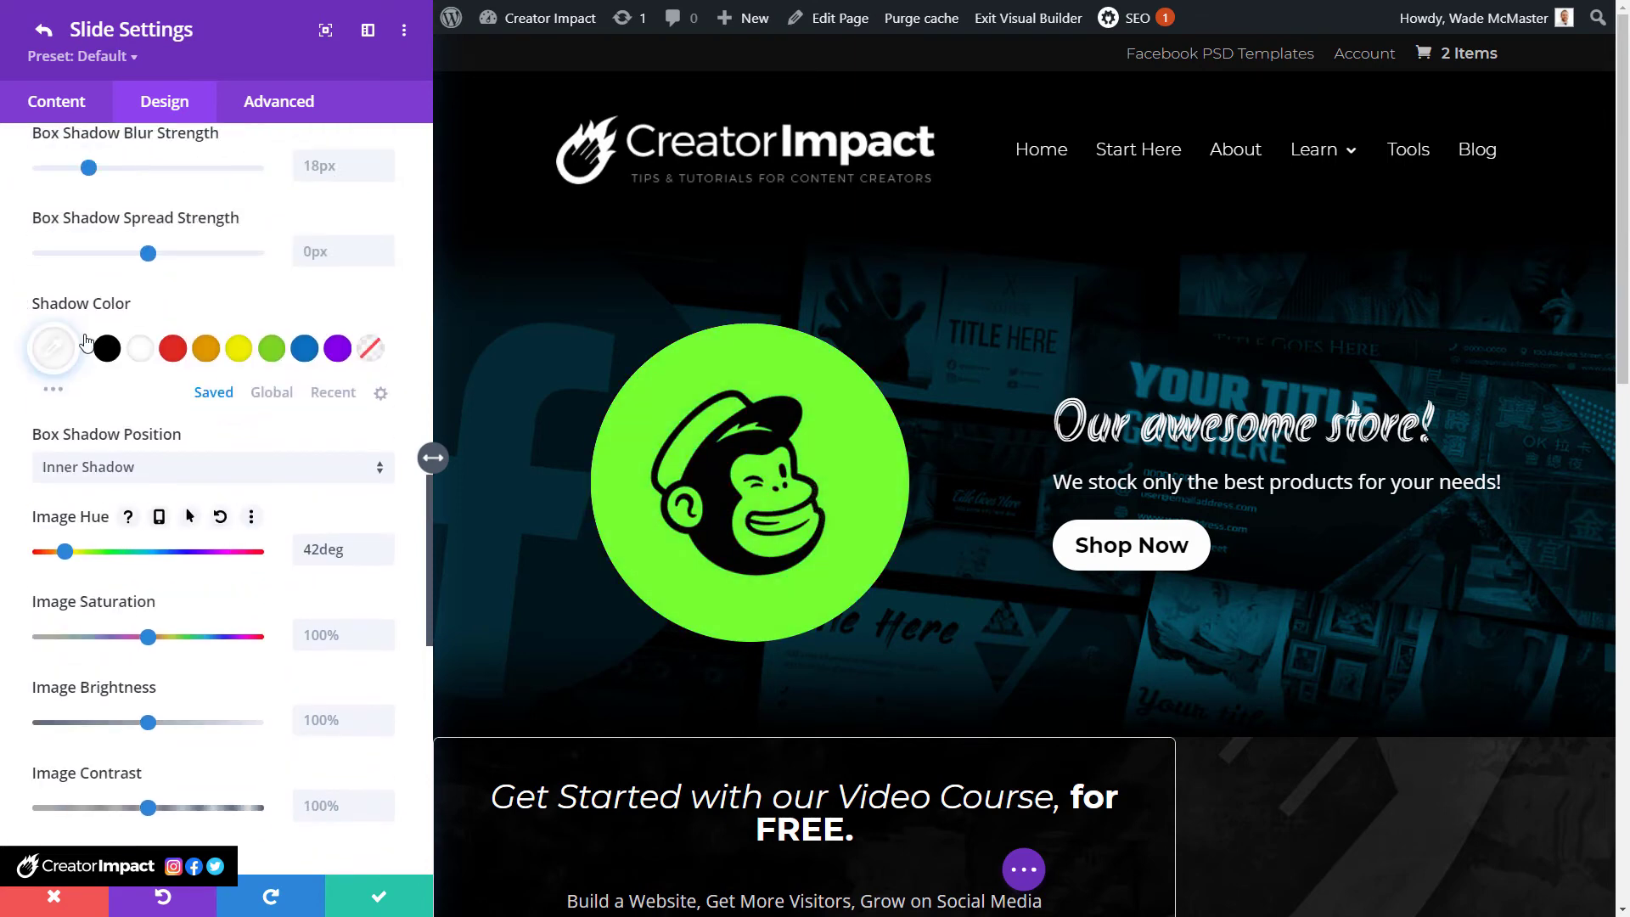
pyautogui.click(107, 348)
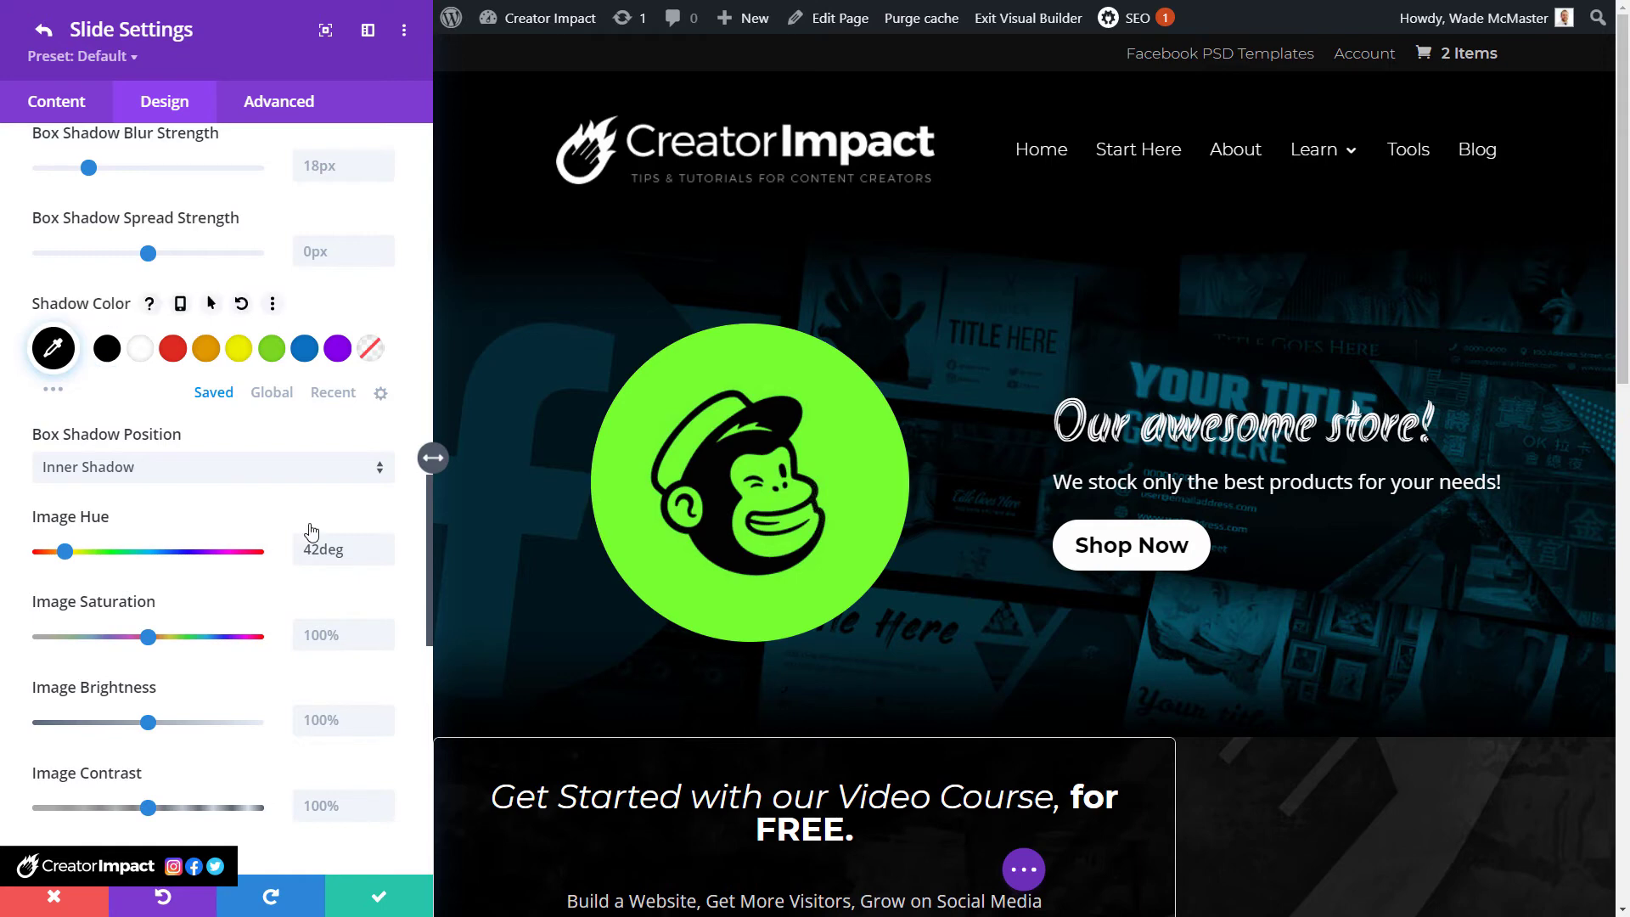
# Reapply the soft lower-right box shadow preset to the slide image with its default offsets and outer shadow position.
pyautogui.scroll(3, 145, 382)
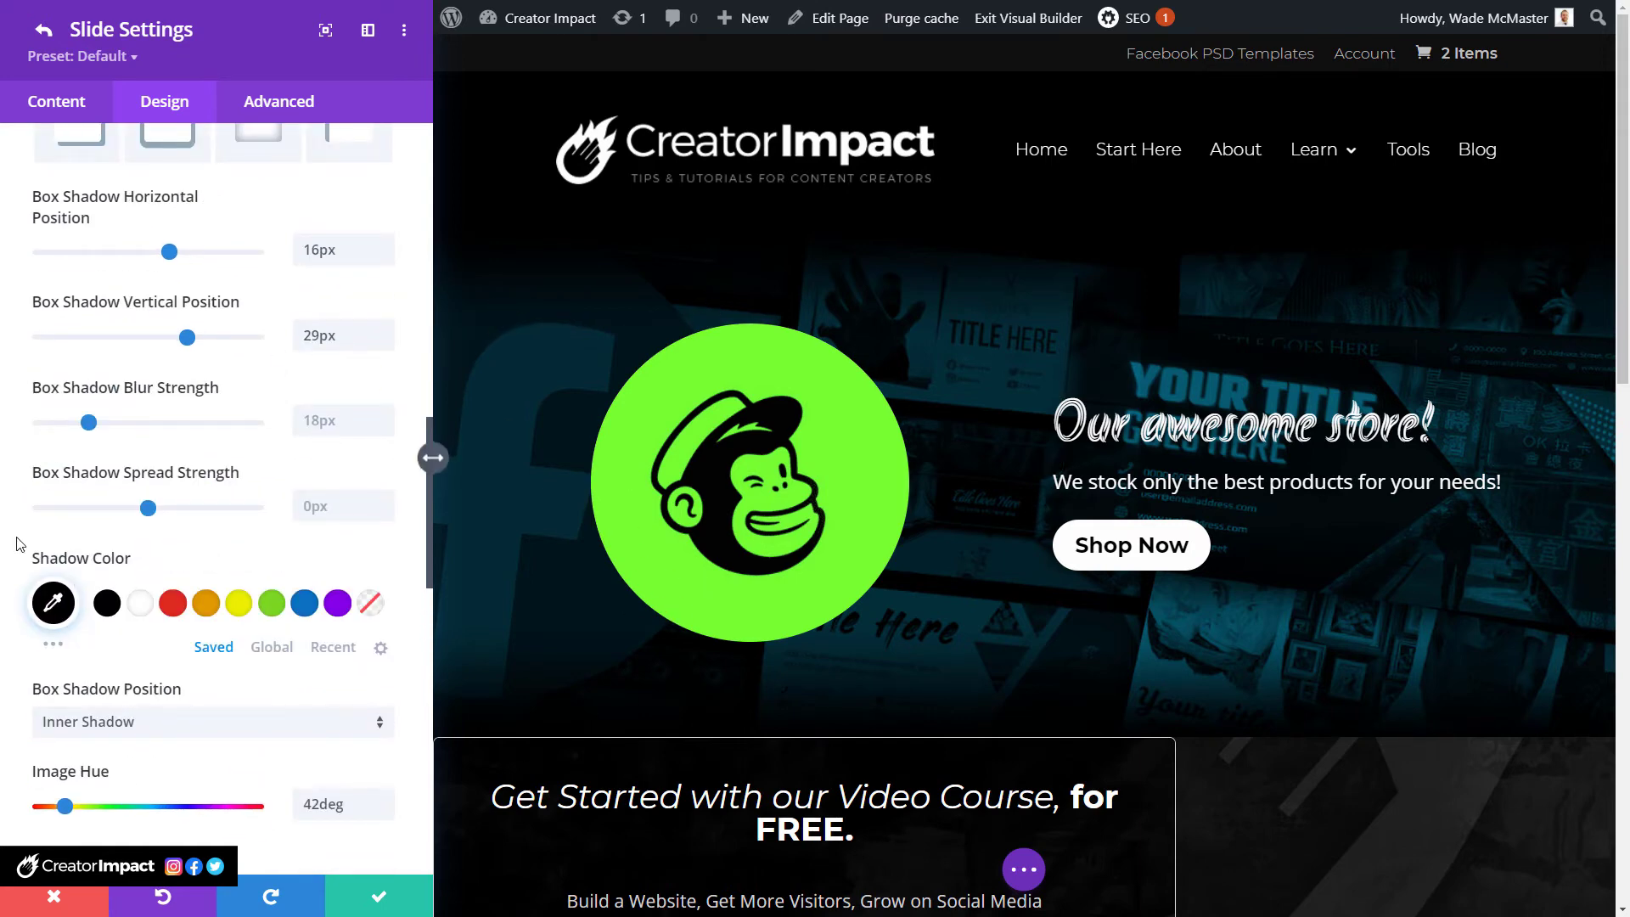
pyautogui.scroll(2, 233, 349)
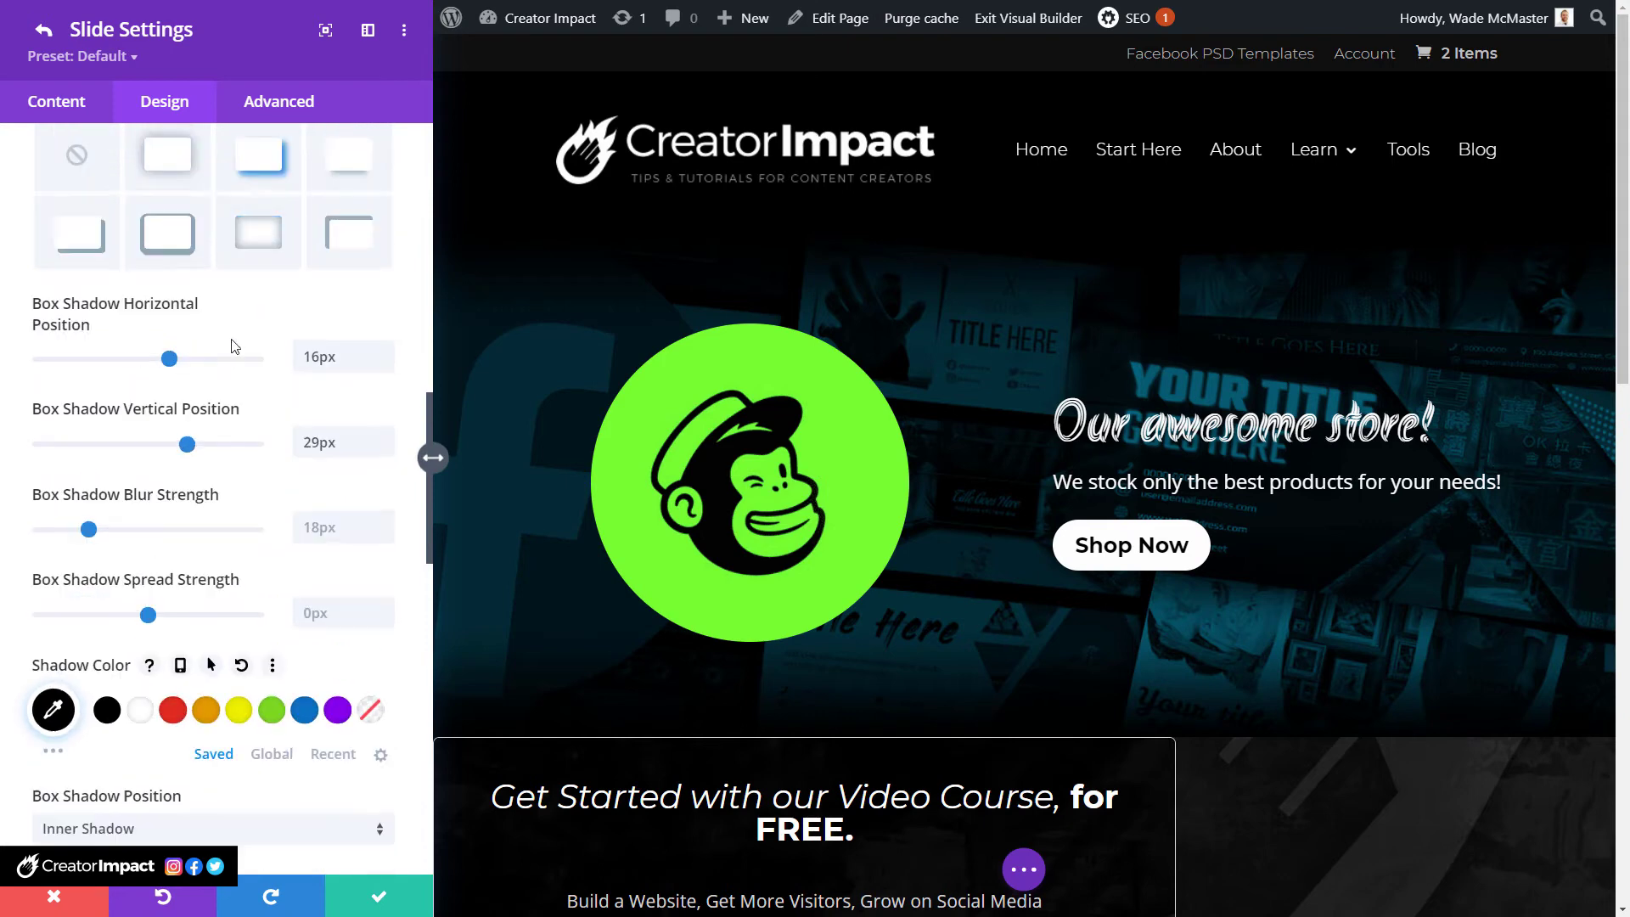
pyautogui.click(263, 233)
pyautogui.scroll(-4, 119, 690)
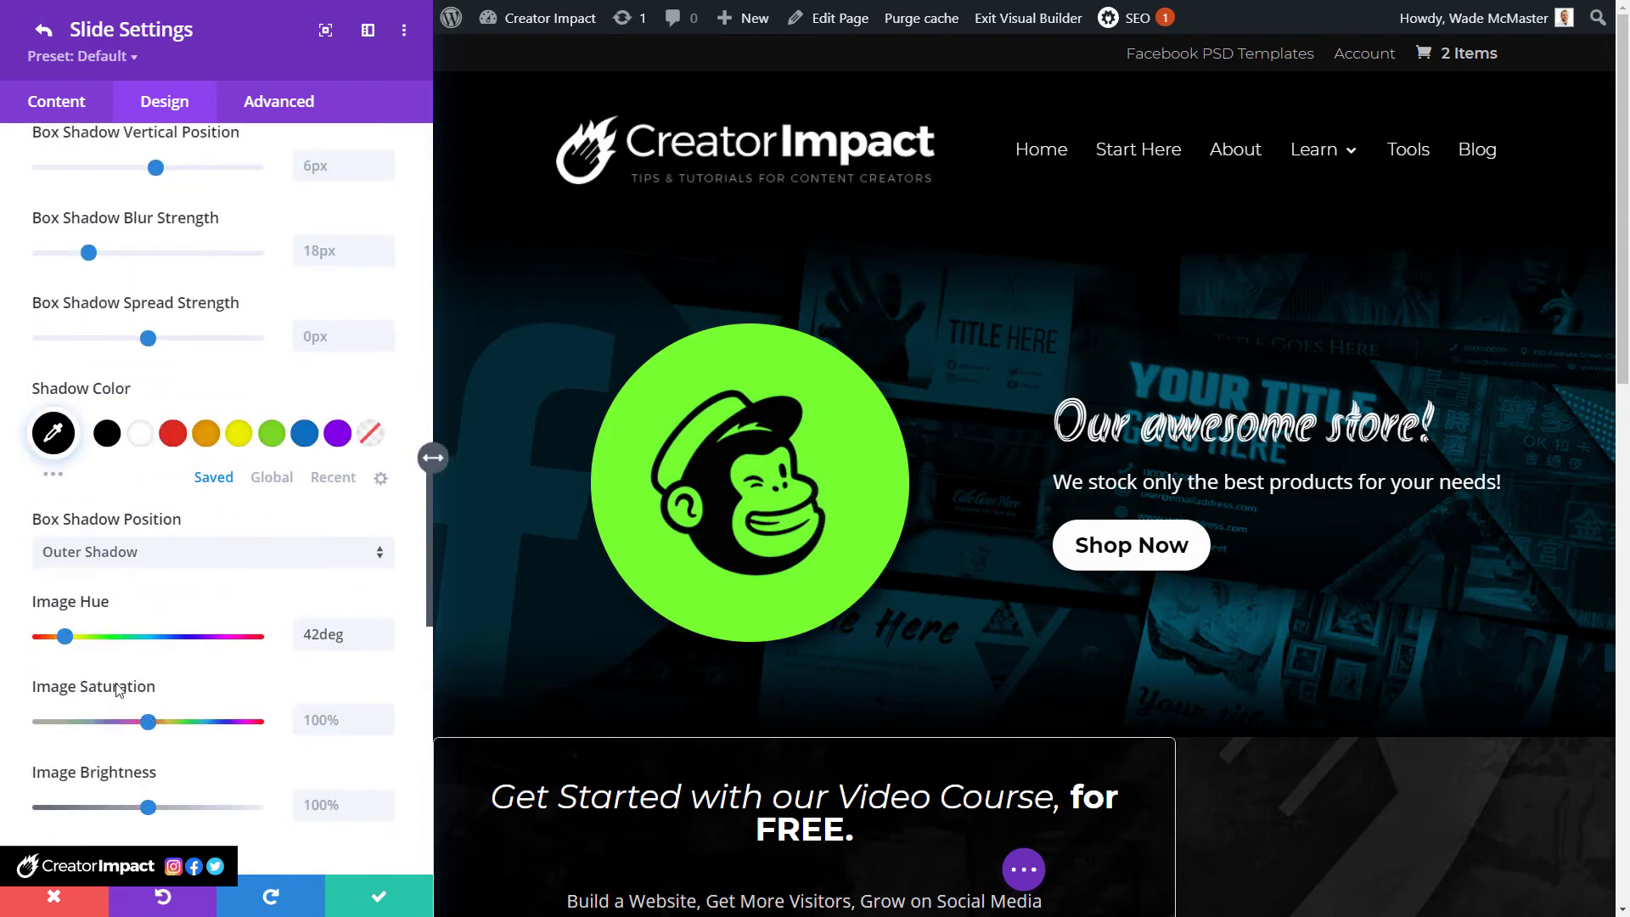
# Return the slide image's hue to 0deg, and try the saturation, opacity, sepia and blur adjustments, restoring each default.
pyautogui.scroll(-1, 94, 635)
pyautogui.moveTo(64, 551); pyautogui.dragTo(14, 564)
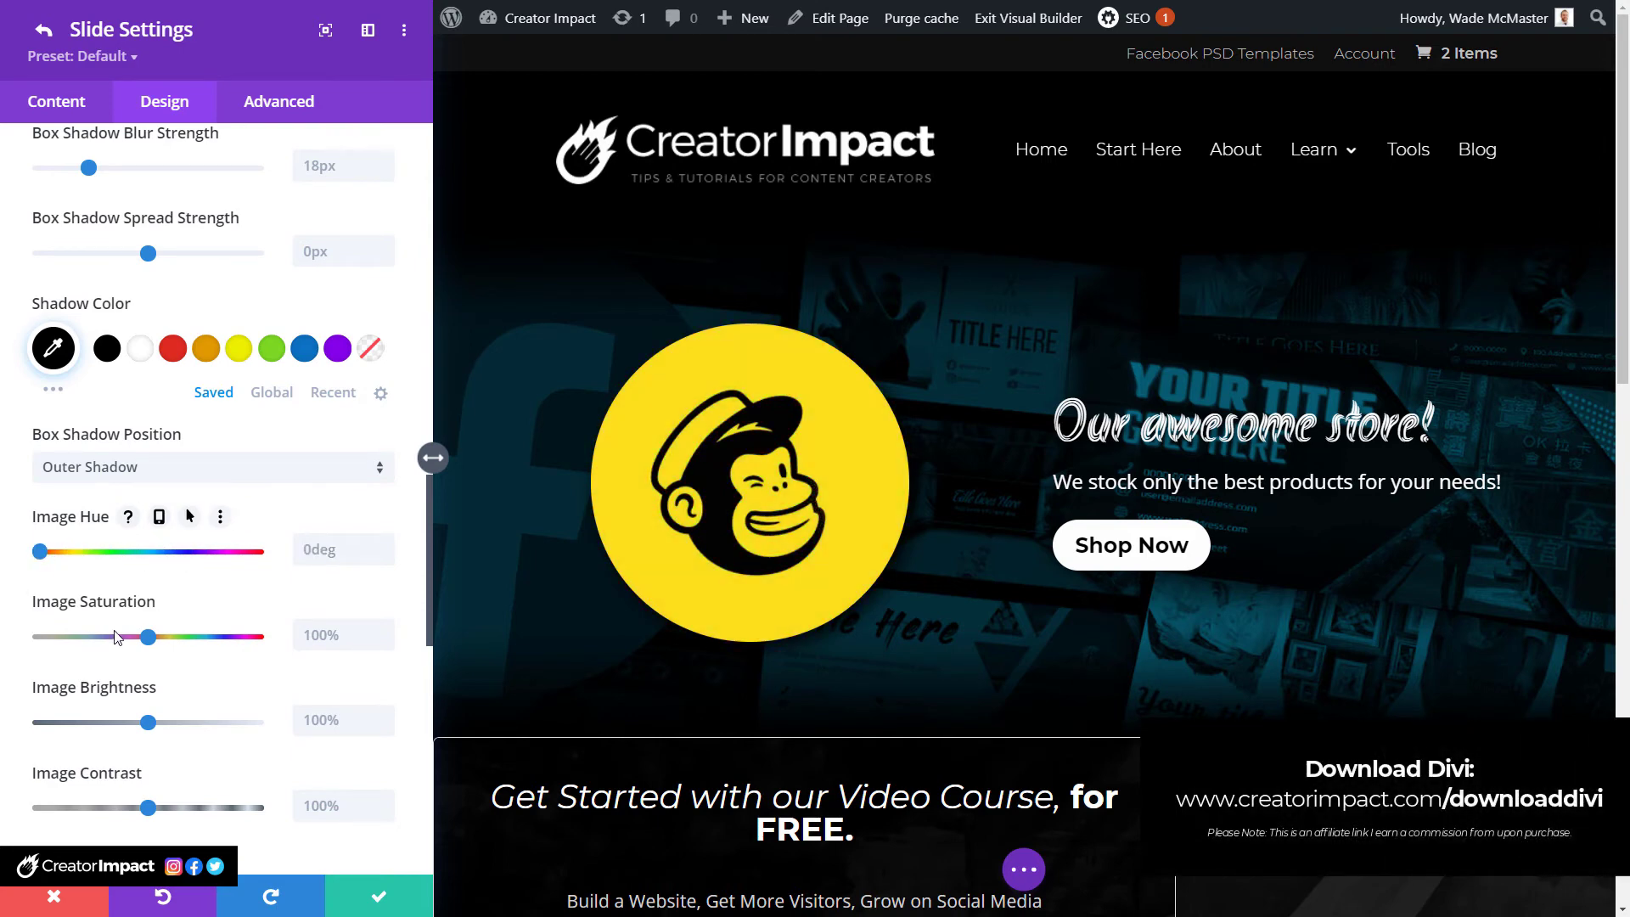
pyautogui.moveTo(147, 637); pyautogui.dragTo(259, 644)
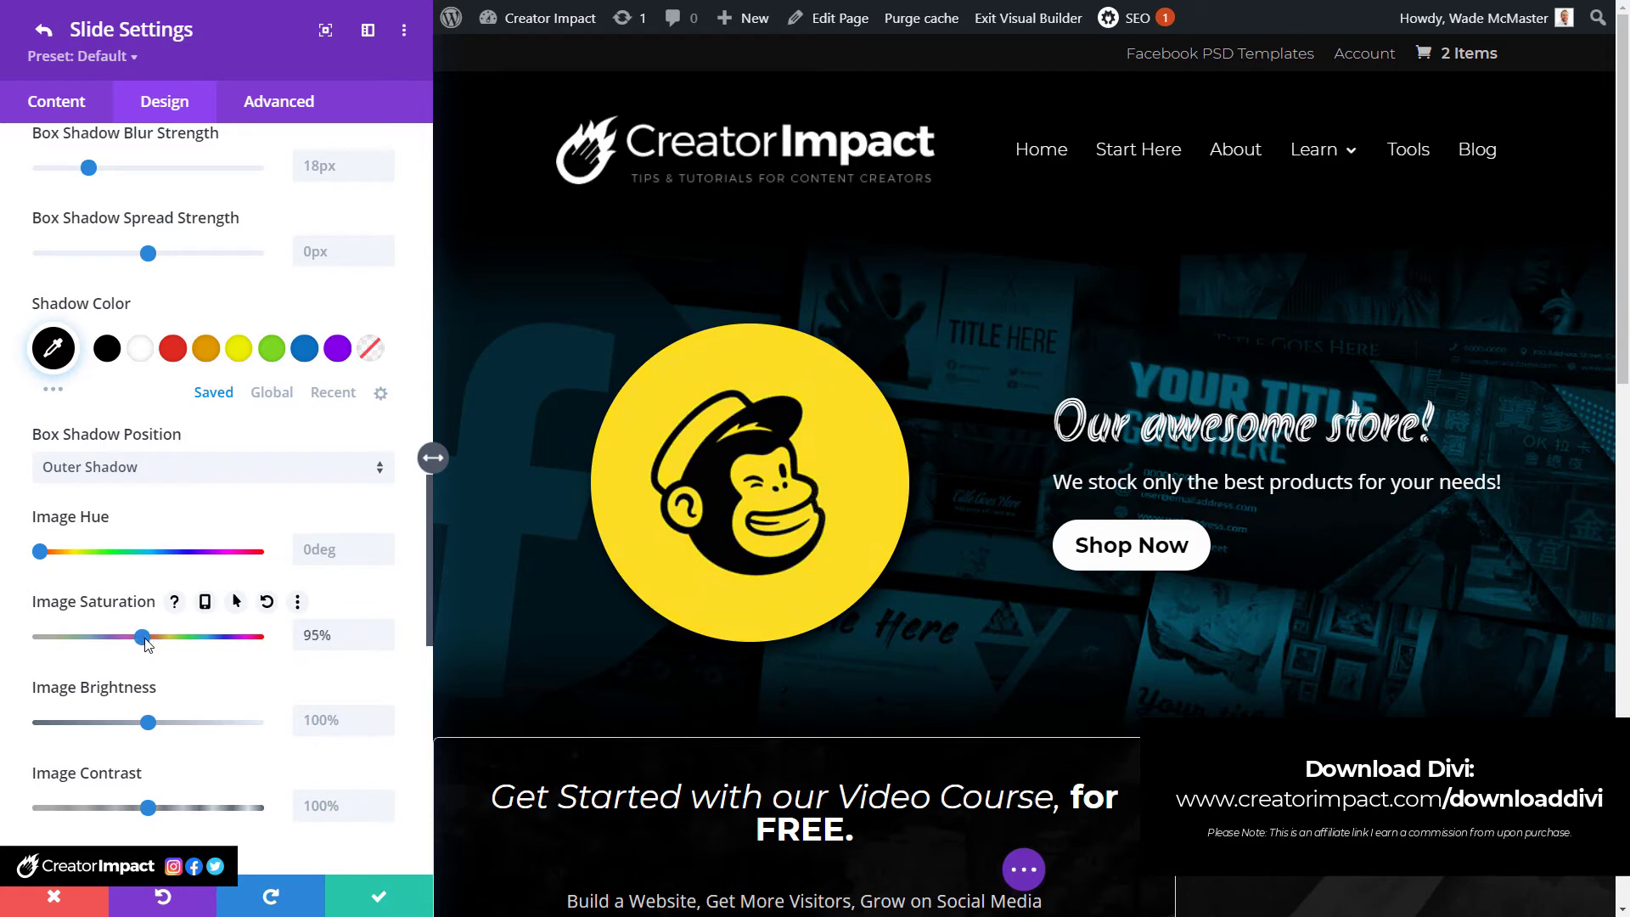
pyautogui.scroll(-5, 136, 475)
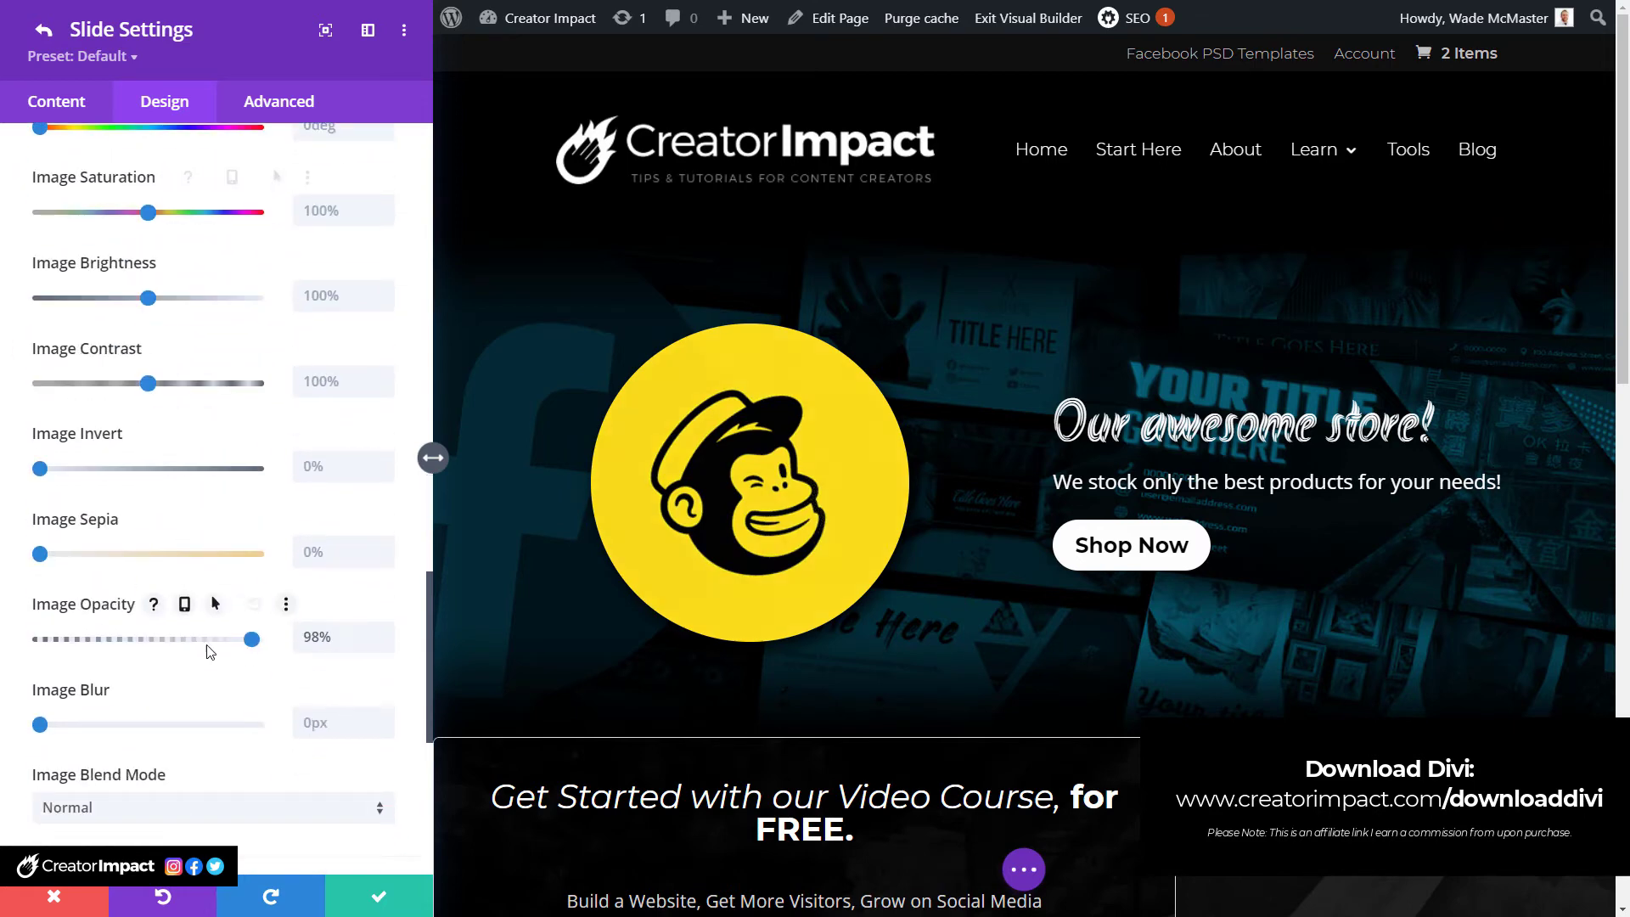
pyautogui.moveTo(254, 650)
pyautogui.mouseDown()
pyautogui.moveTo(169, 652)
pyautogui.moveTo(258, 641)
pyautogui.mouseUp()
pyautogui.moveTo(40, 557); pyautogui.dragTo(8, 620)
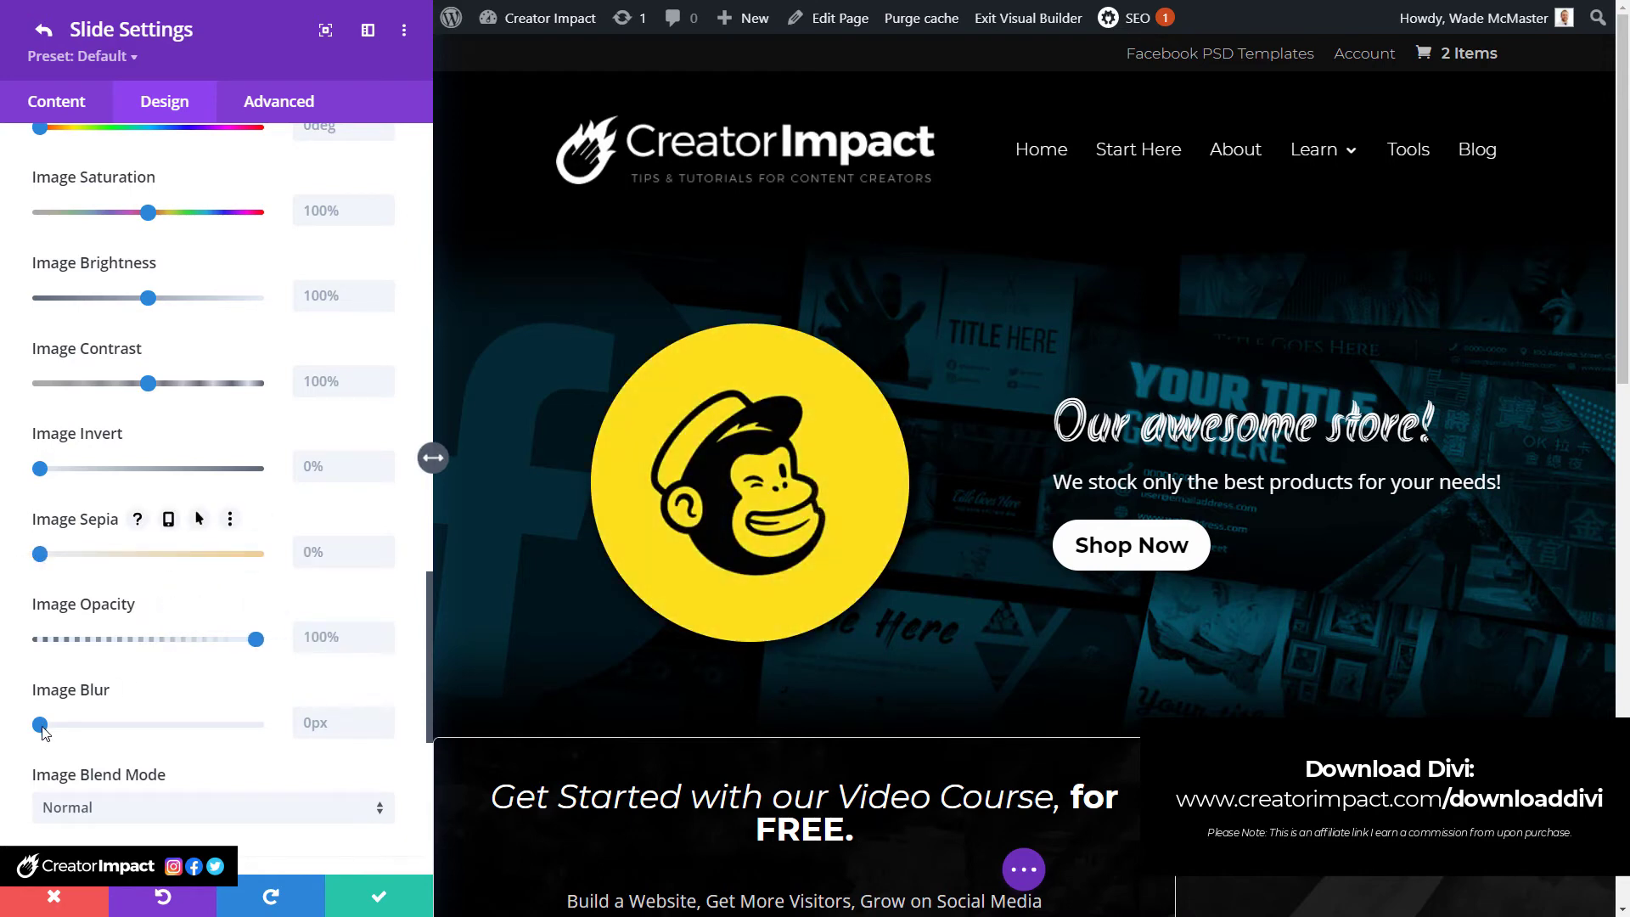
pyautogui.moveTo(43, 728)
pyautogui.mouseDown()
pyautogui.moveTo(158, 732)
pyautogui.moveTo(38, 729)
pyautogui.mouseUp()
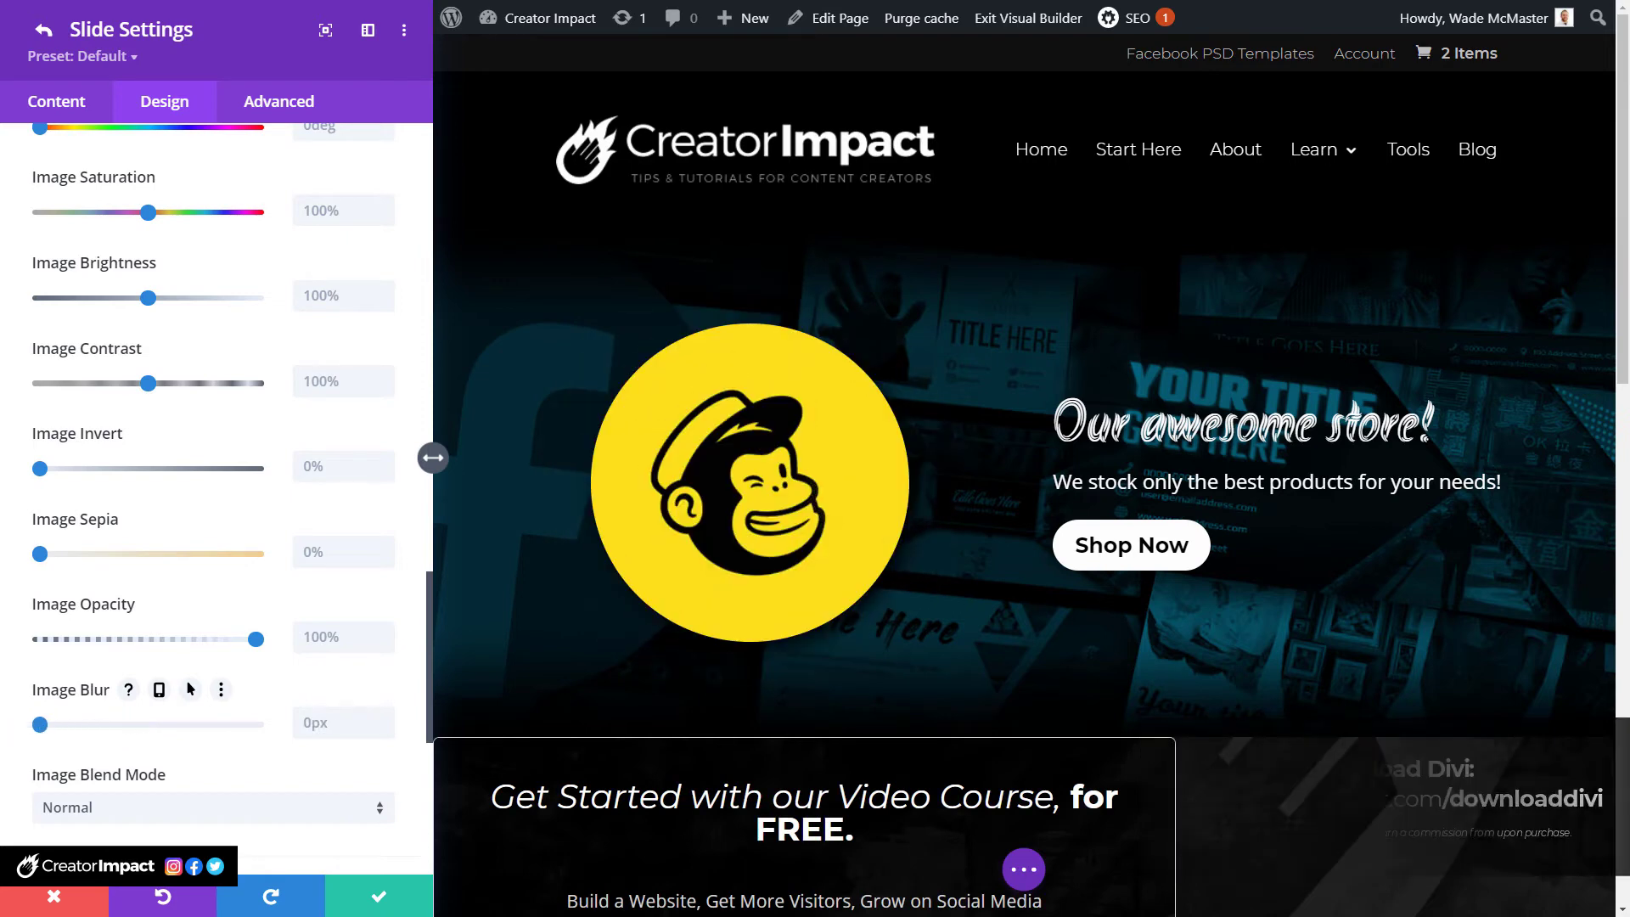
# Enable the hover state for the slide image's blur and set the hover blur to 29px.
pyautogui.click(191, 691)
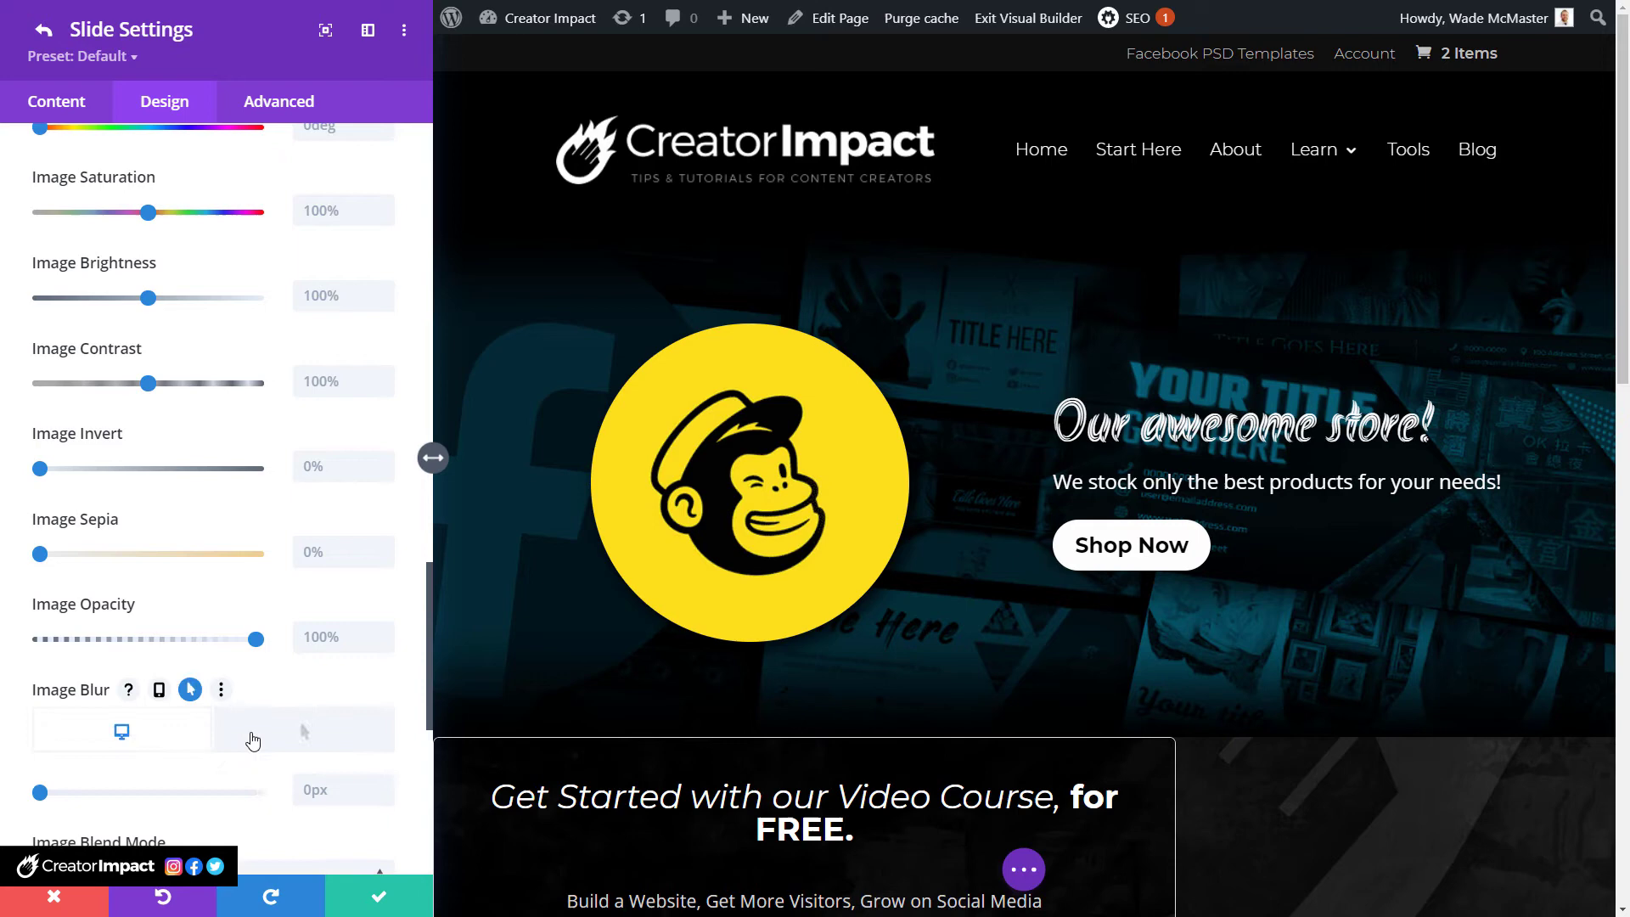
pyautogui.click(299, 726)
pyautogui.click(44, 792)
pyautogui.moveTo(126, 798); pyautogui.dragTo(166, 794)
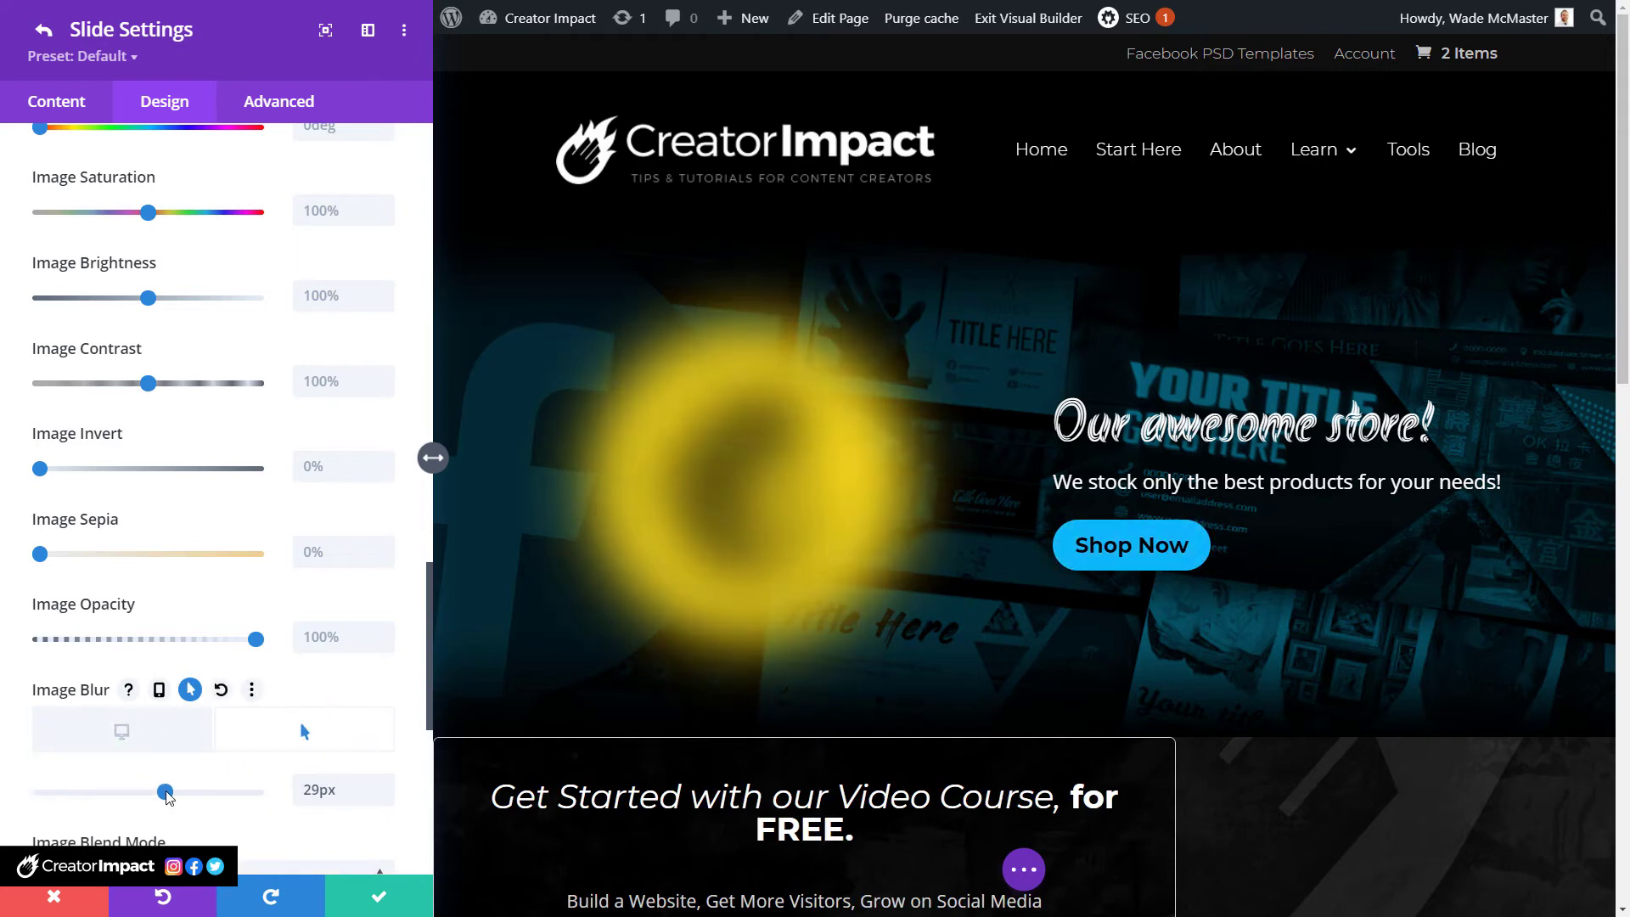
# Compare the slide image's blur in the desktop and hover states in the preview.
pyautogui.click(191, 692)
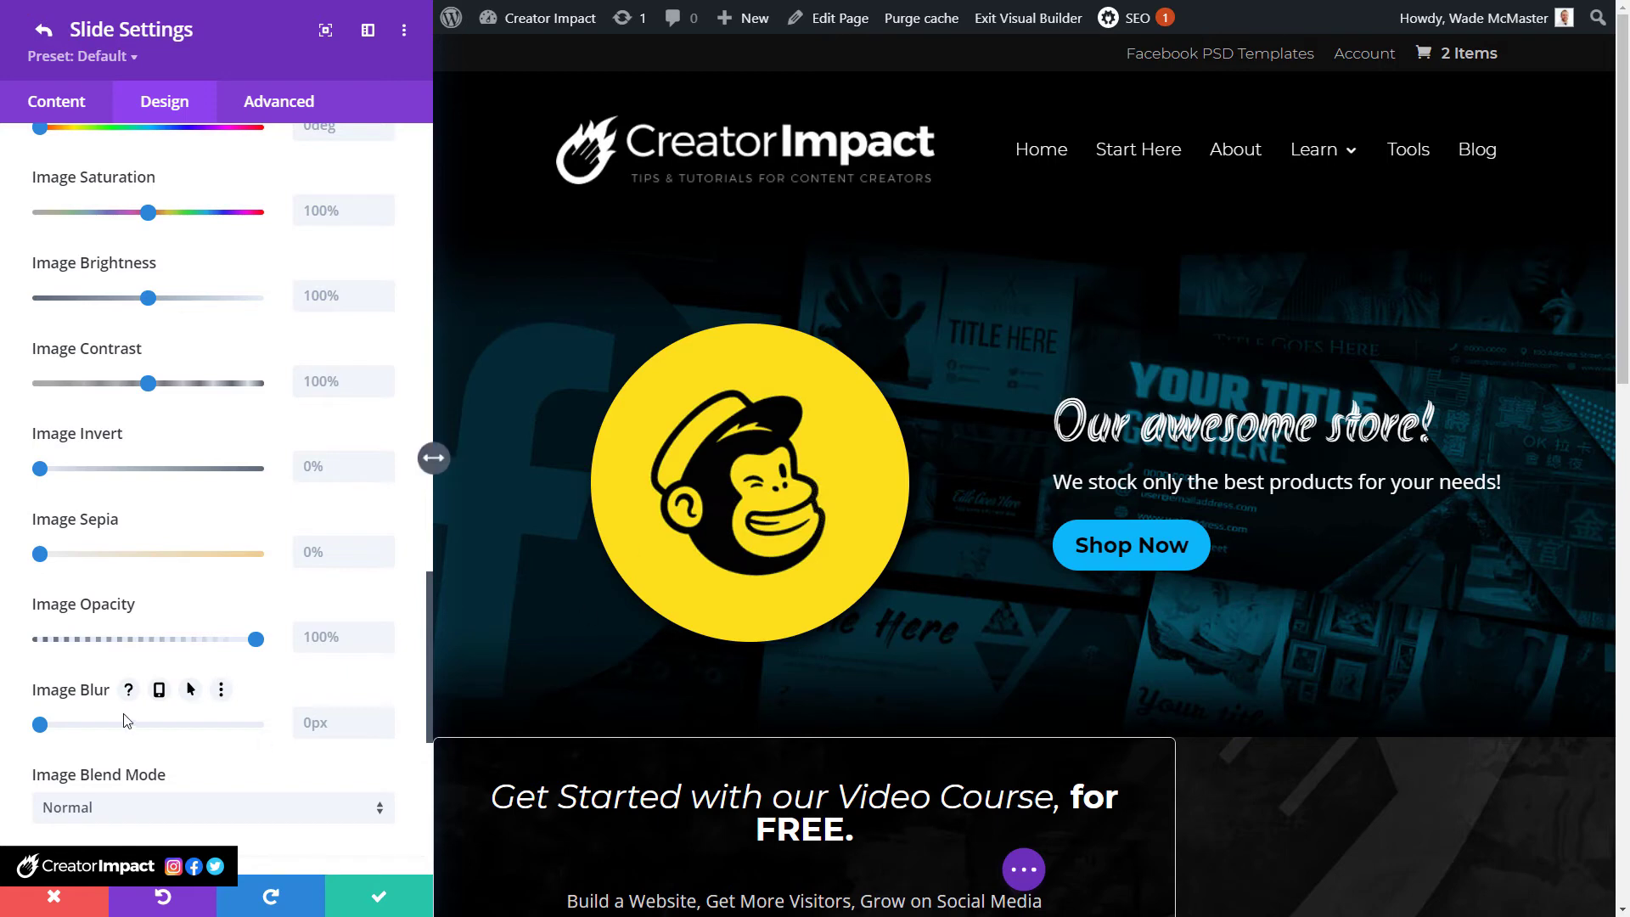
pyautogui.click(190, 691)
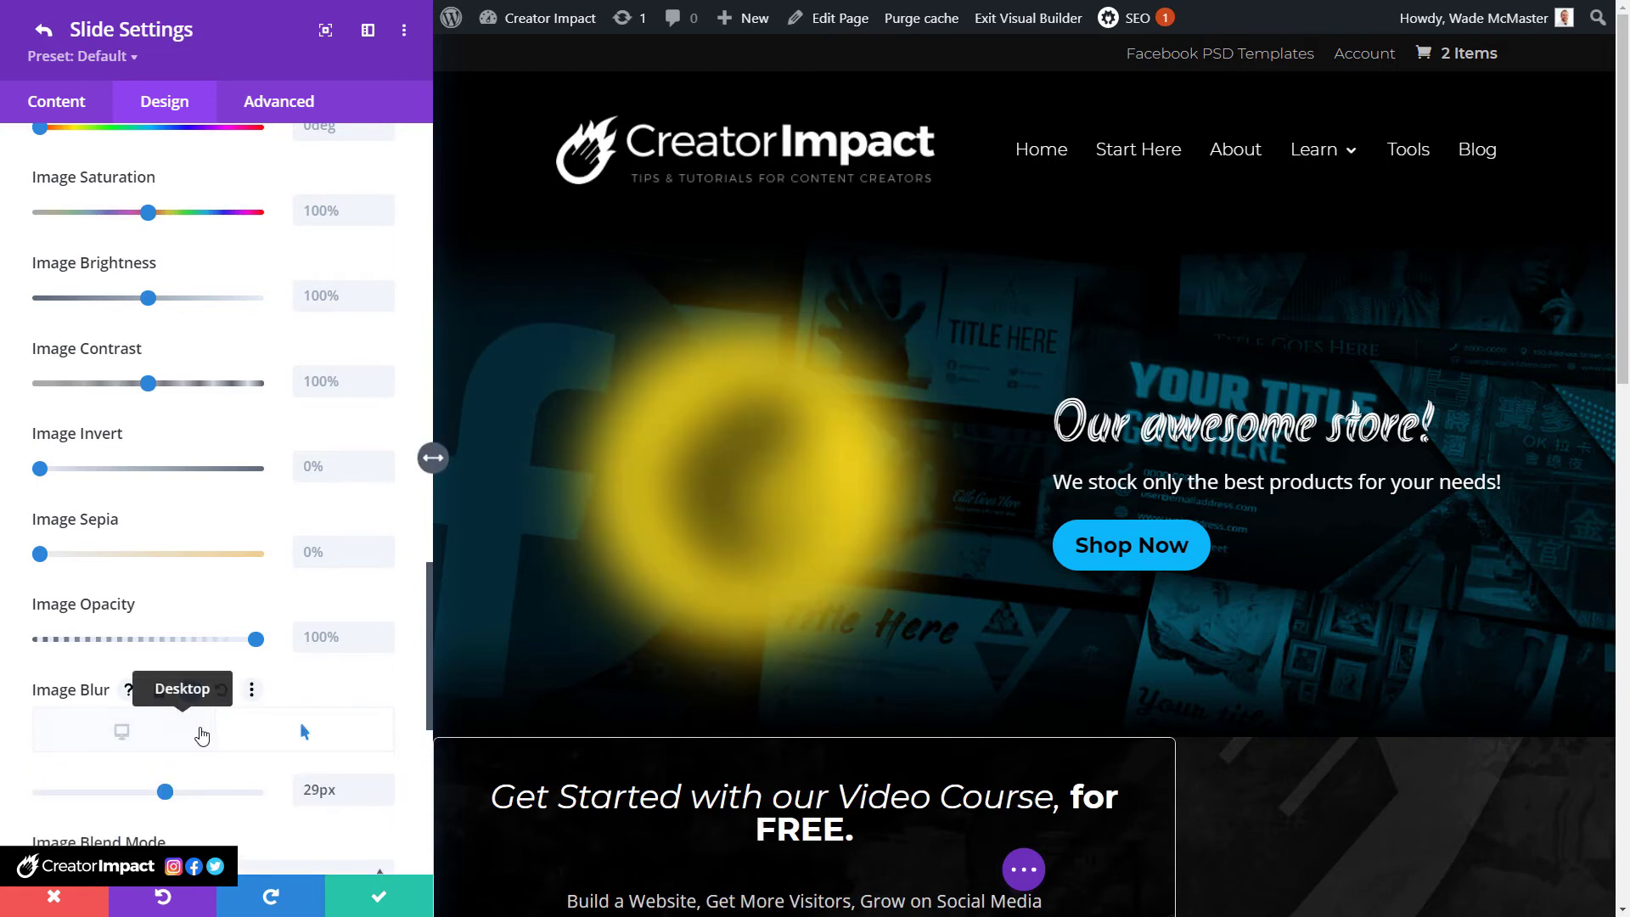
pyautogui.click(121, 728)
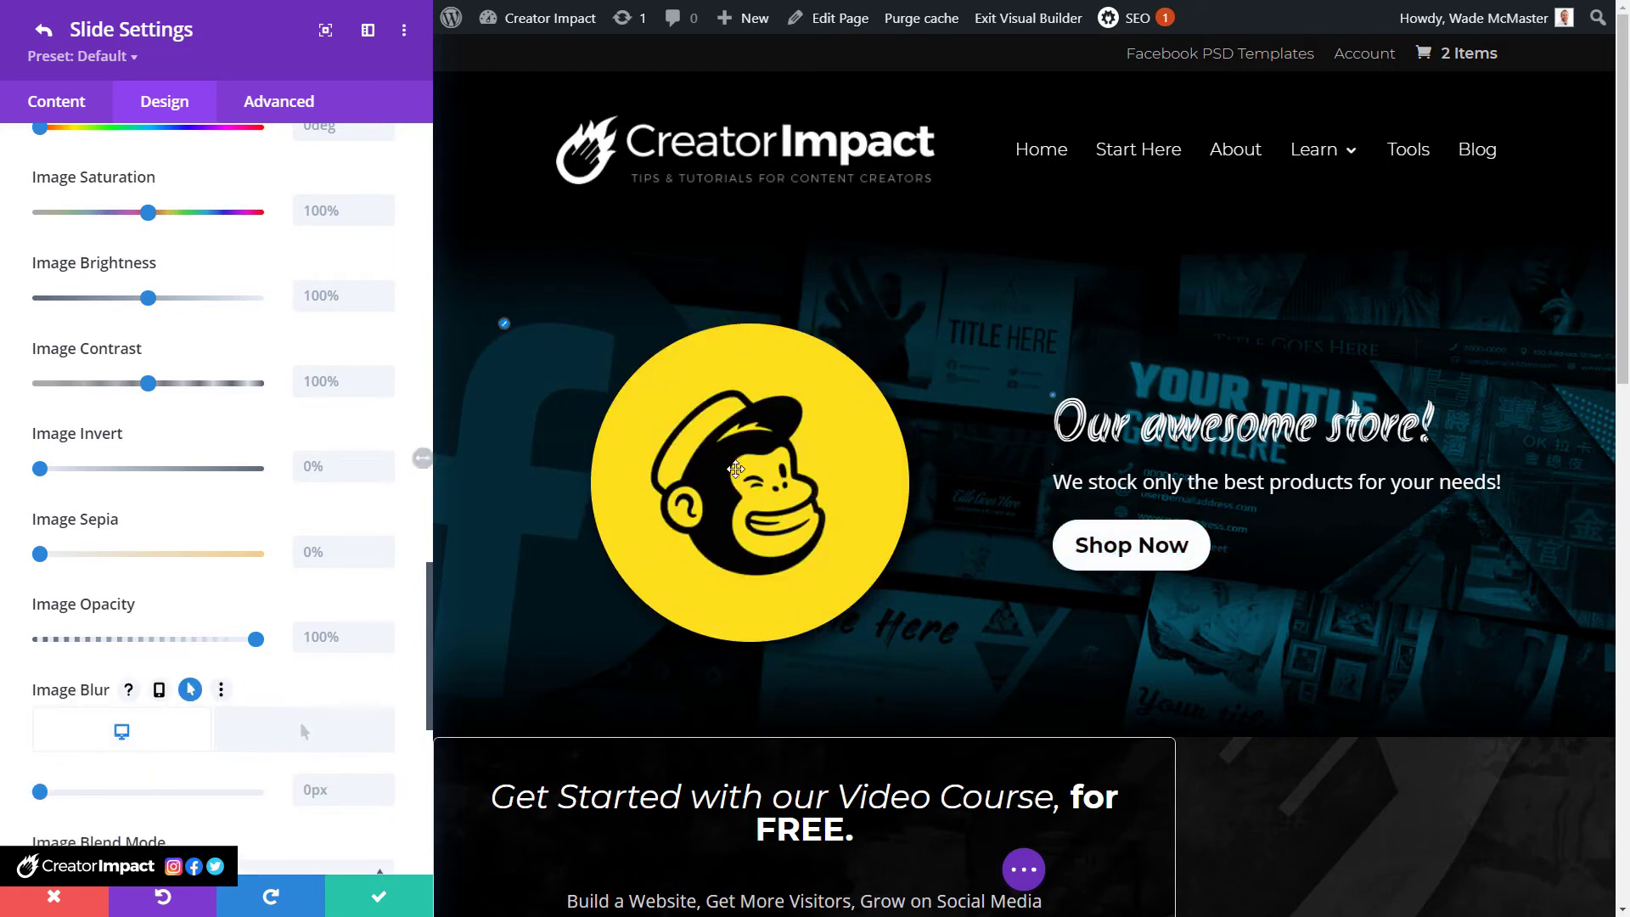
pyautogui.click(321, 735)
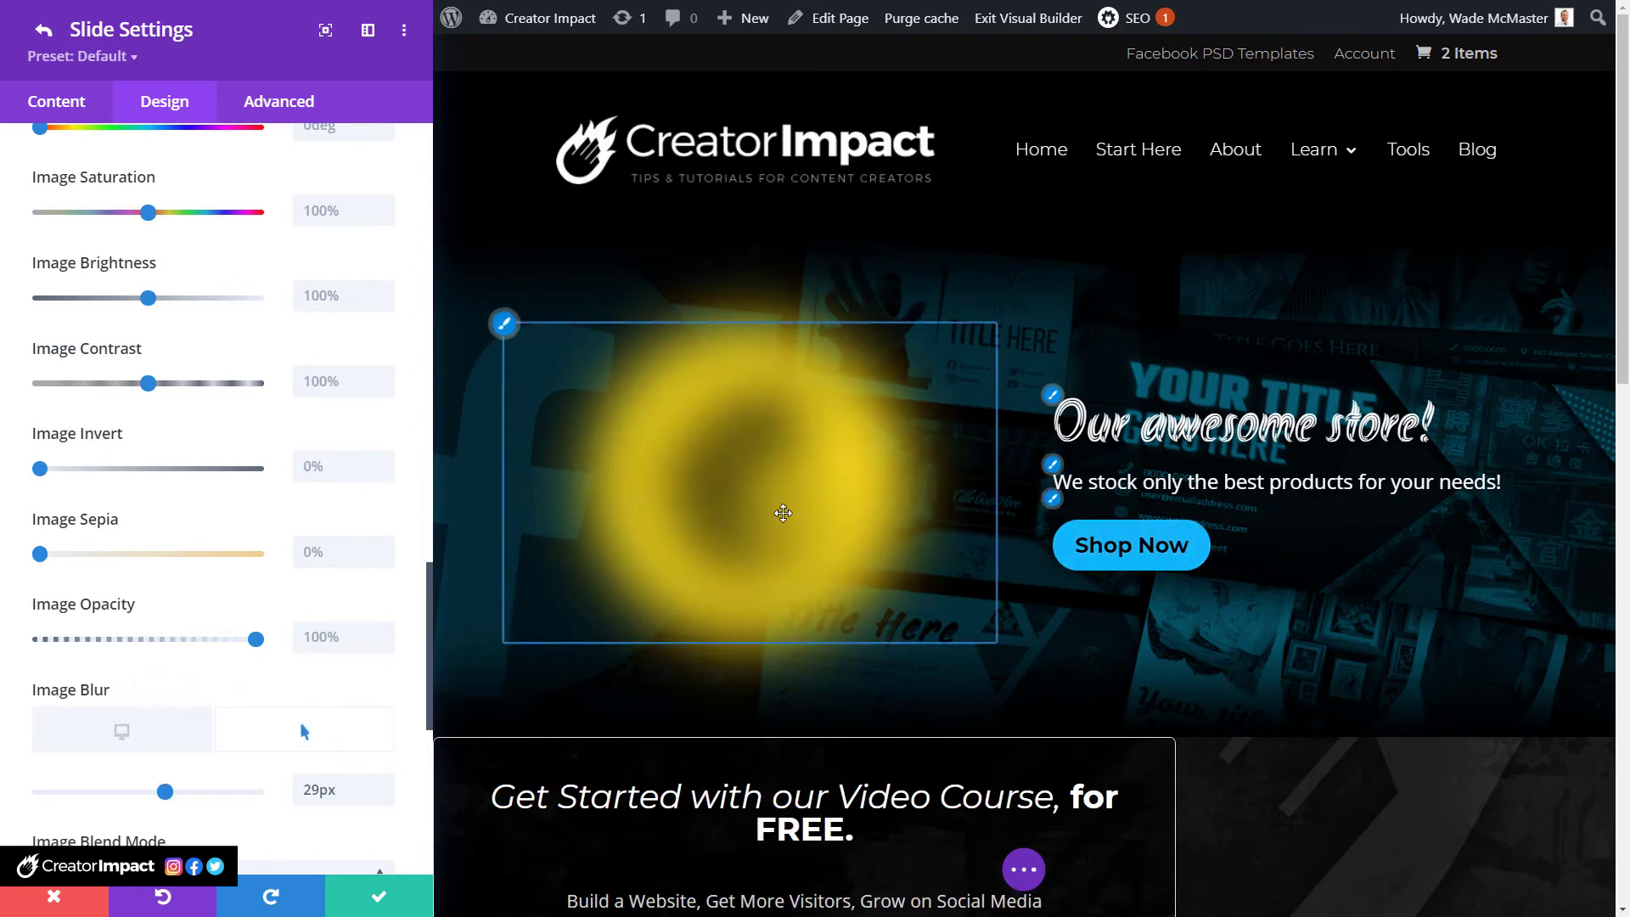
pyautogui.scroll(-1, 121, 728)
pyautogui.scroll(-4, 120, 726)
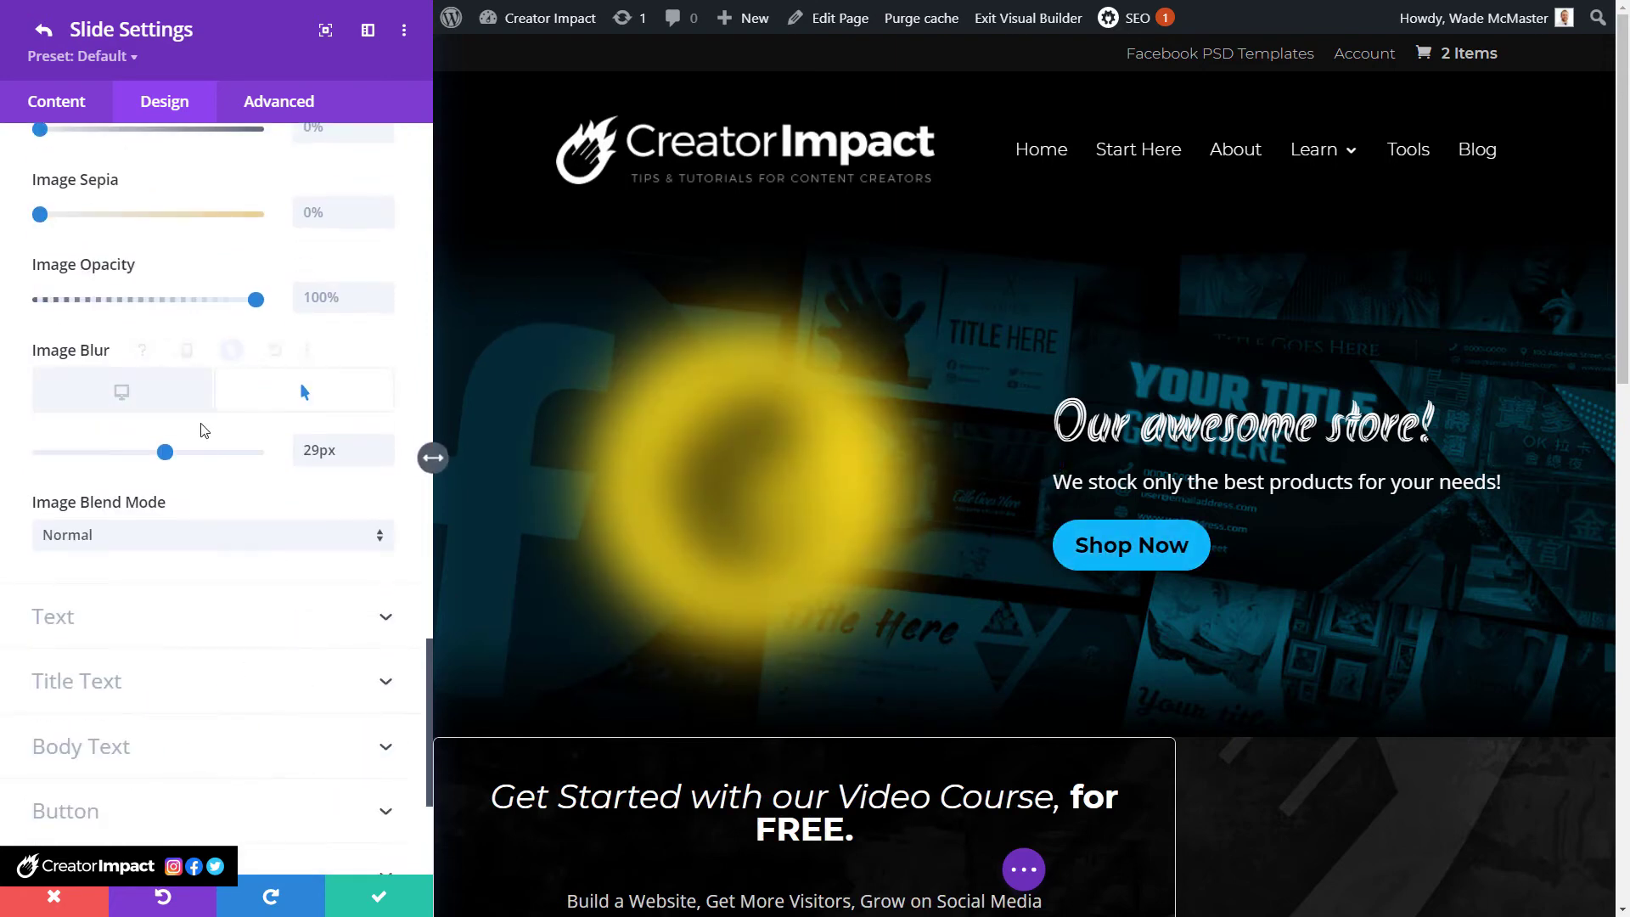
pyautogui.click(124, 404)
# Color the slide title text yellow and apply the lower-right title text shadow preset with a slight blur.
pyautogui.scroll(-1, 135, 450)
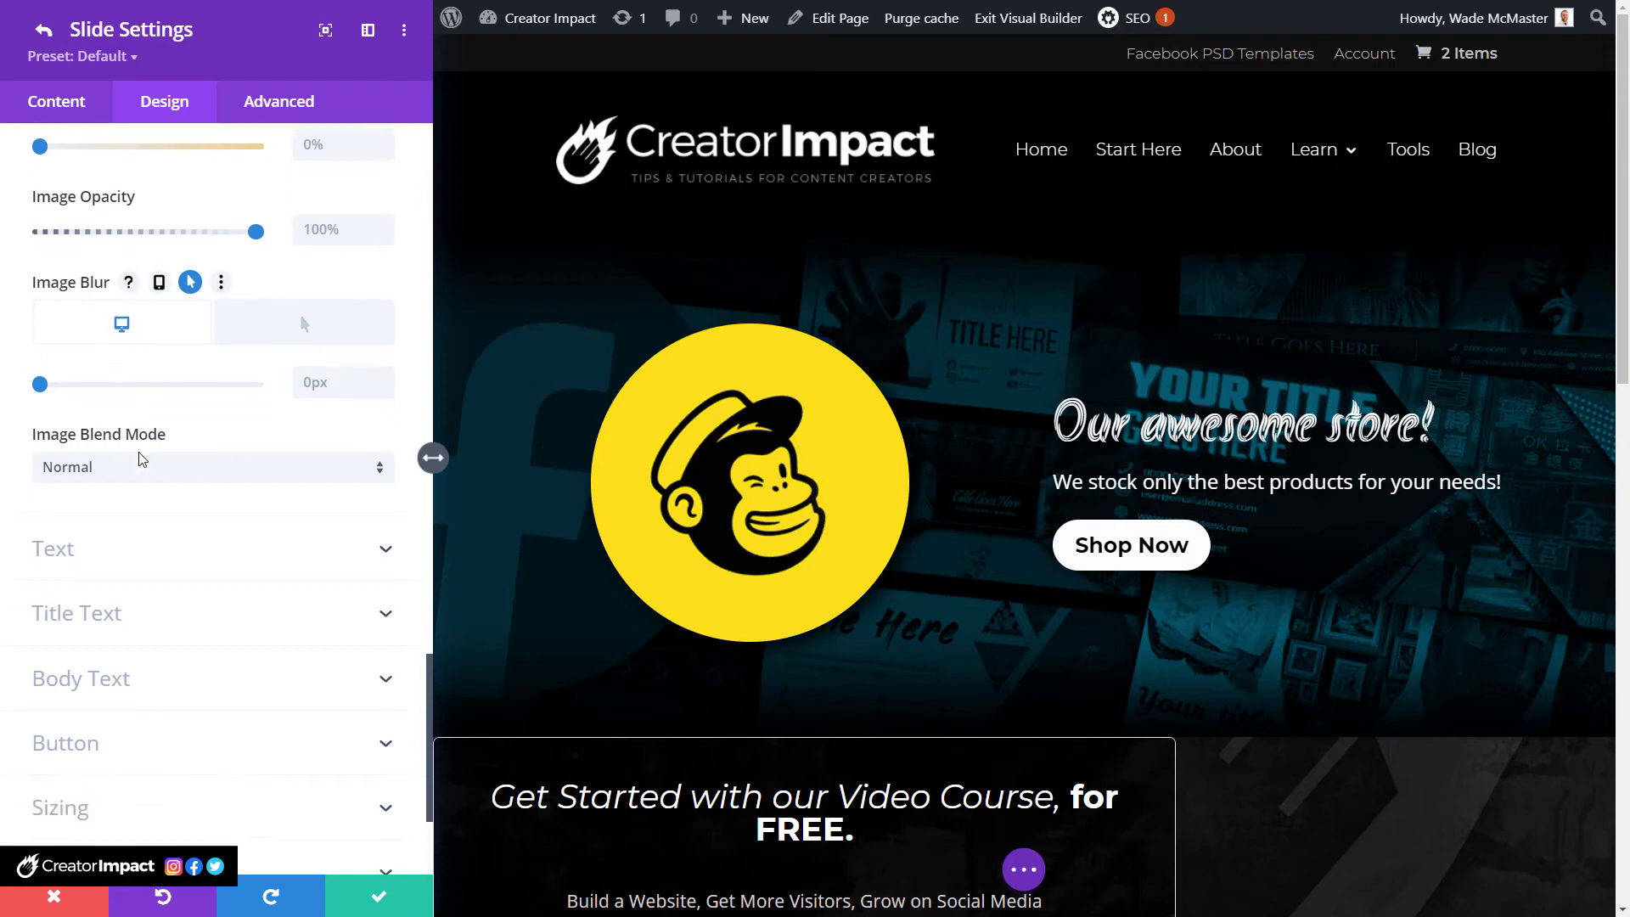
pyautogui.click(168, 521)
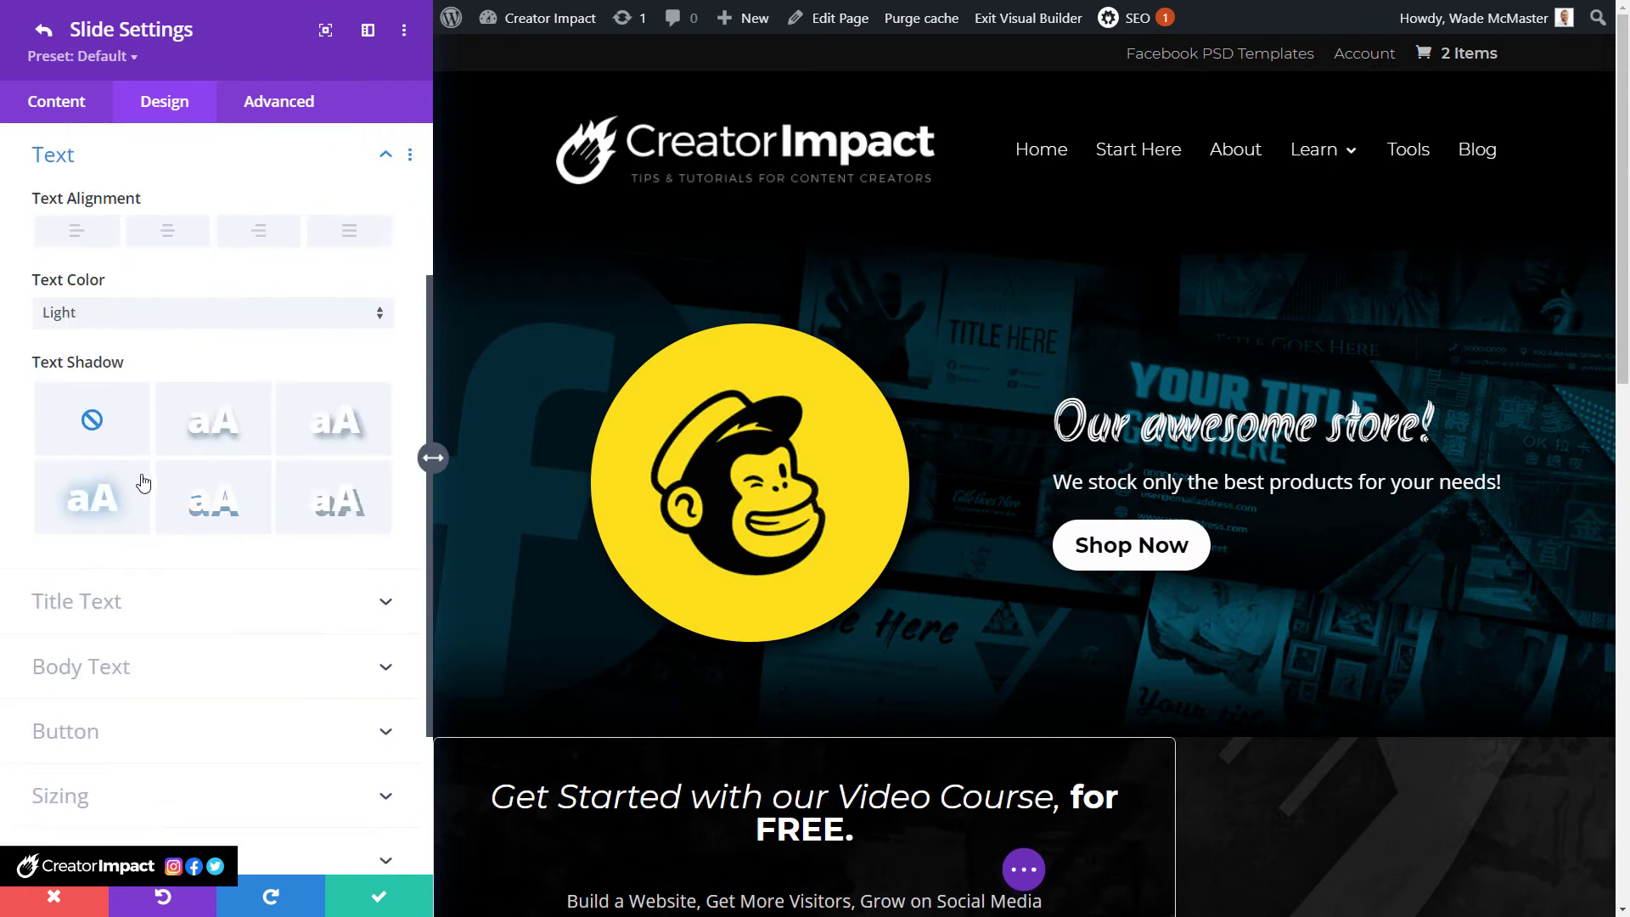
pyautogui.scroll(-1, 142, 476)
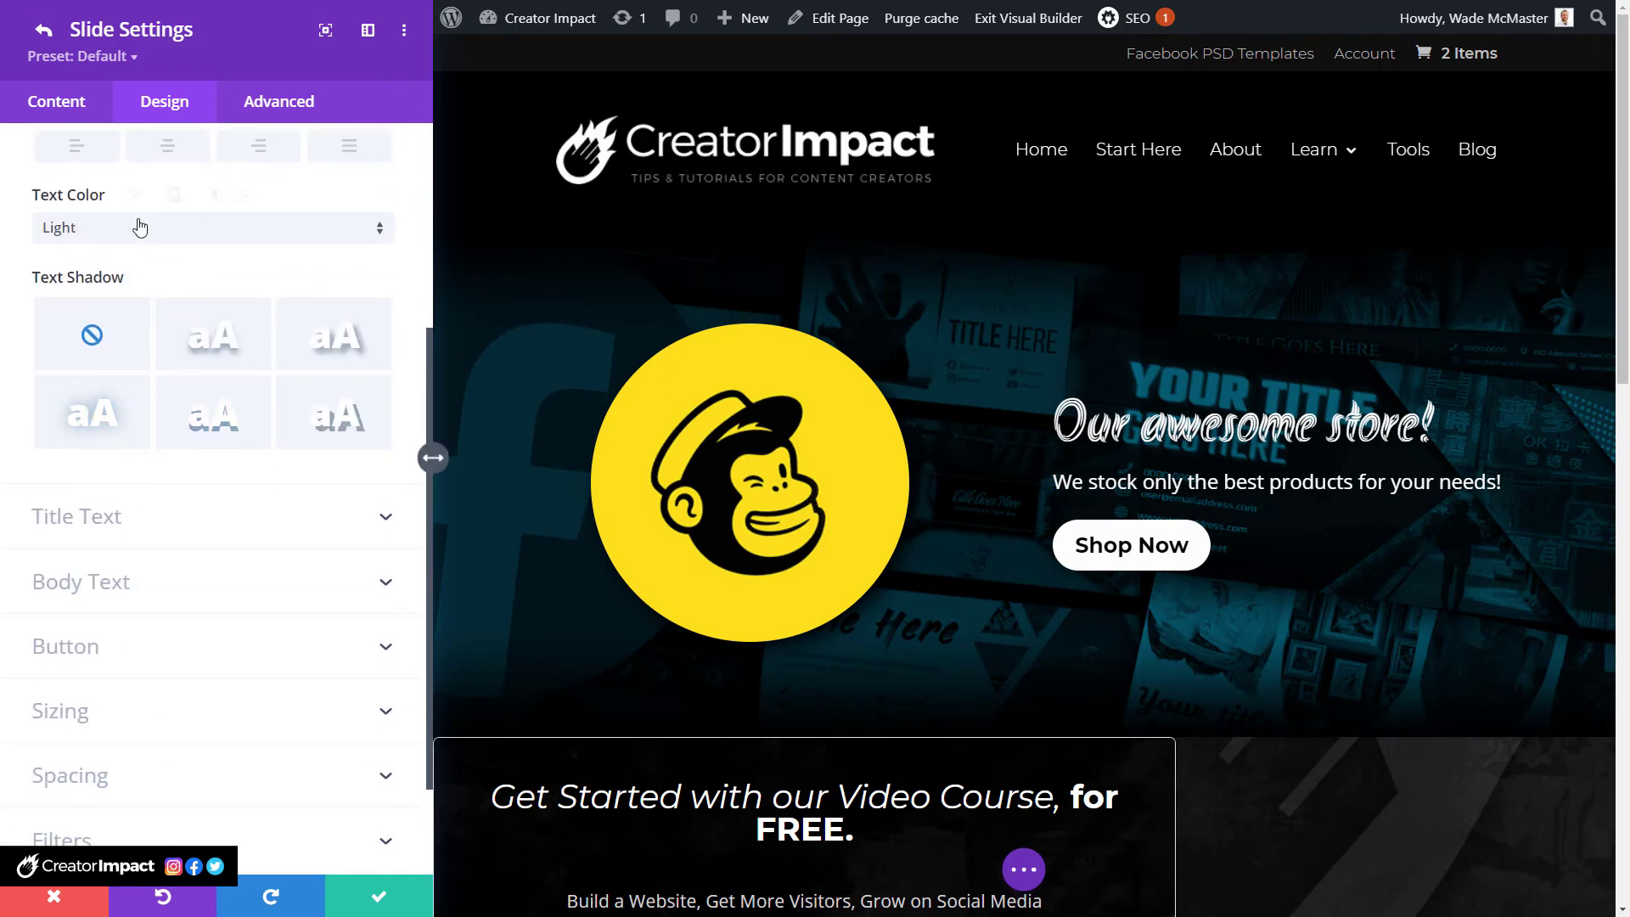
pyautogui.scroll(-2, 134, 386)
pyautogui.click(134, 375)
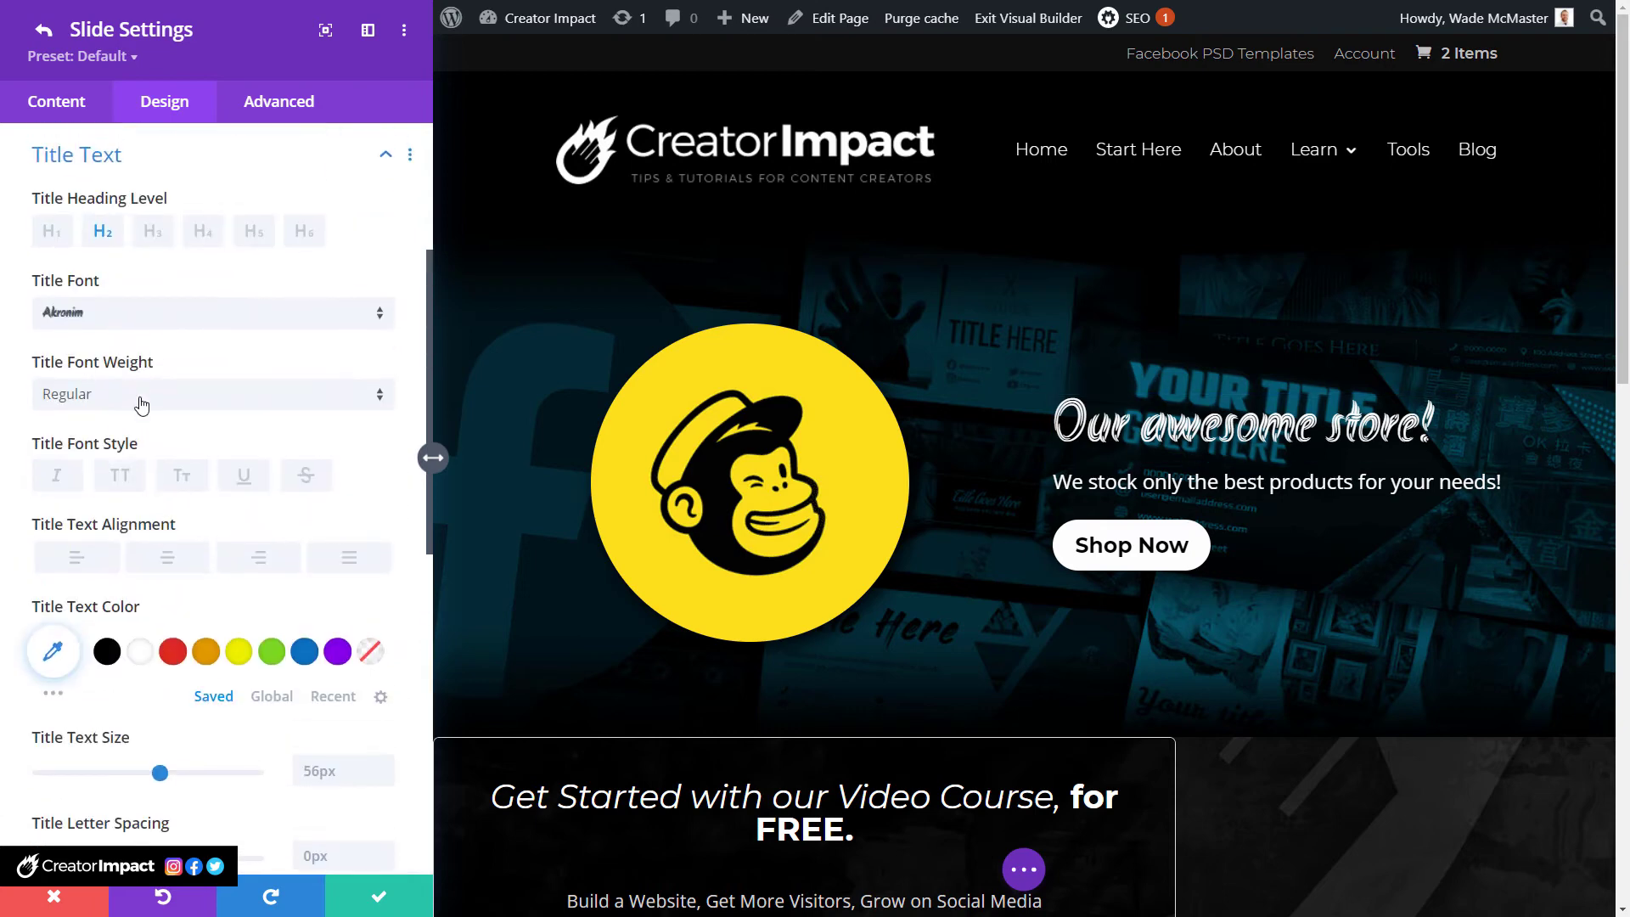
pyautogui.scroll(-1, 216, 559)
pyautogui.click(238, 566)
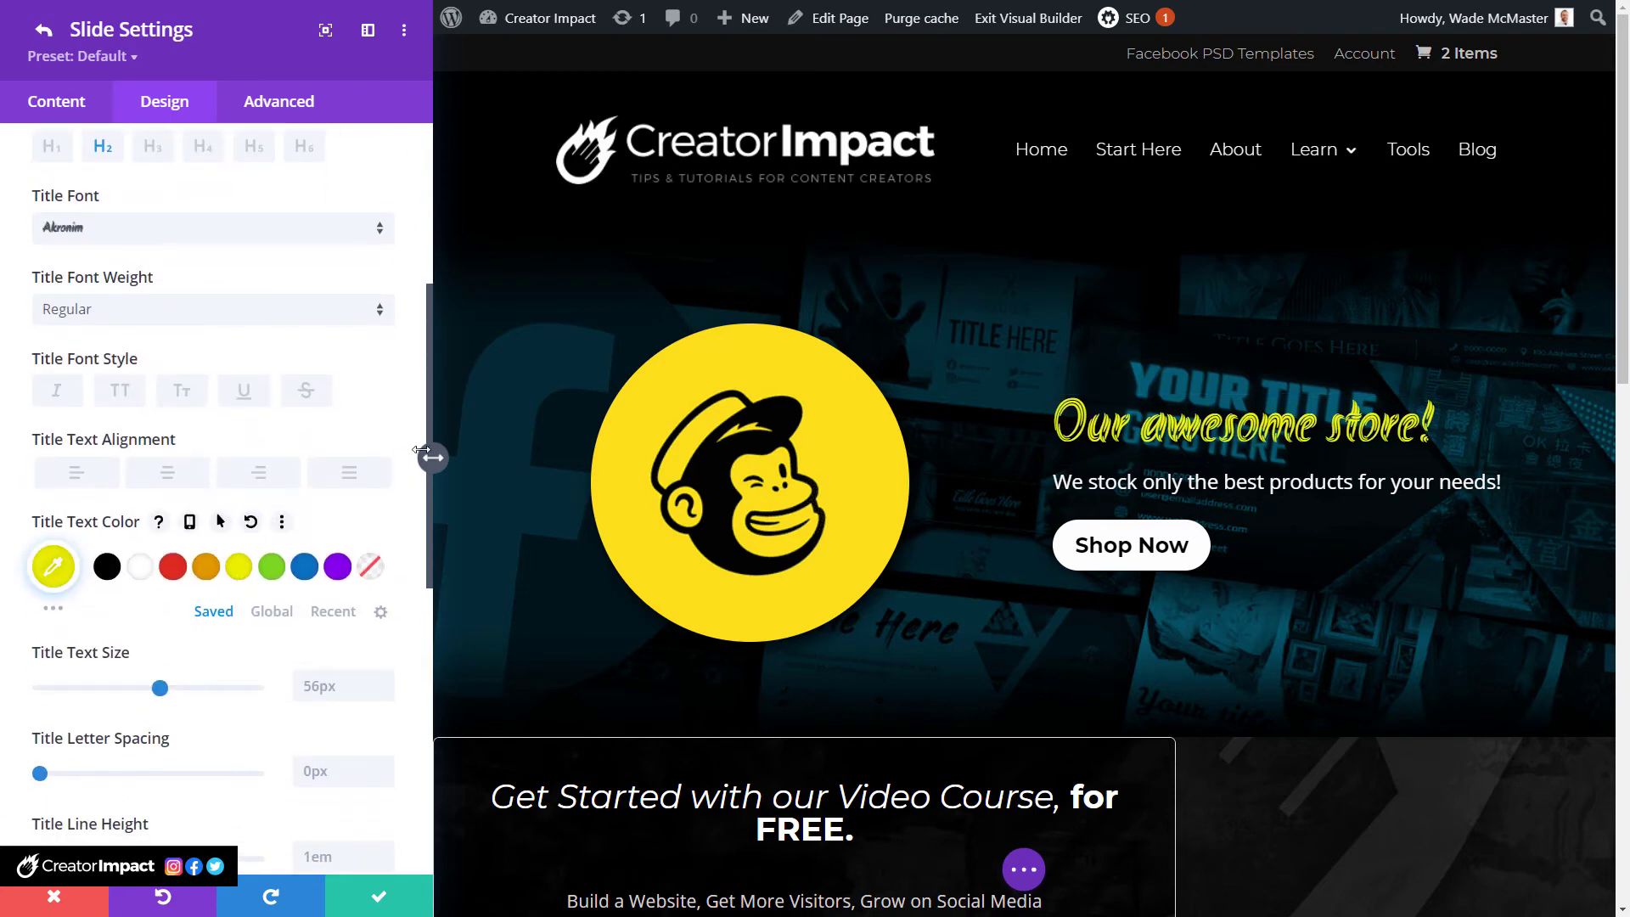
pyautogui.scroll(-6, 156, 543)
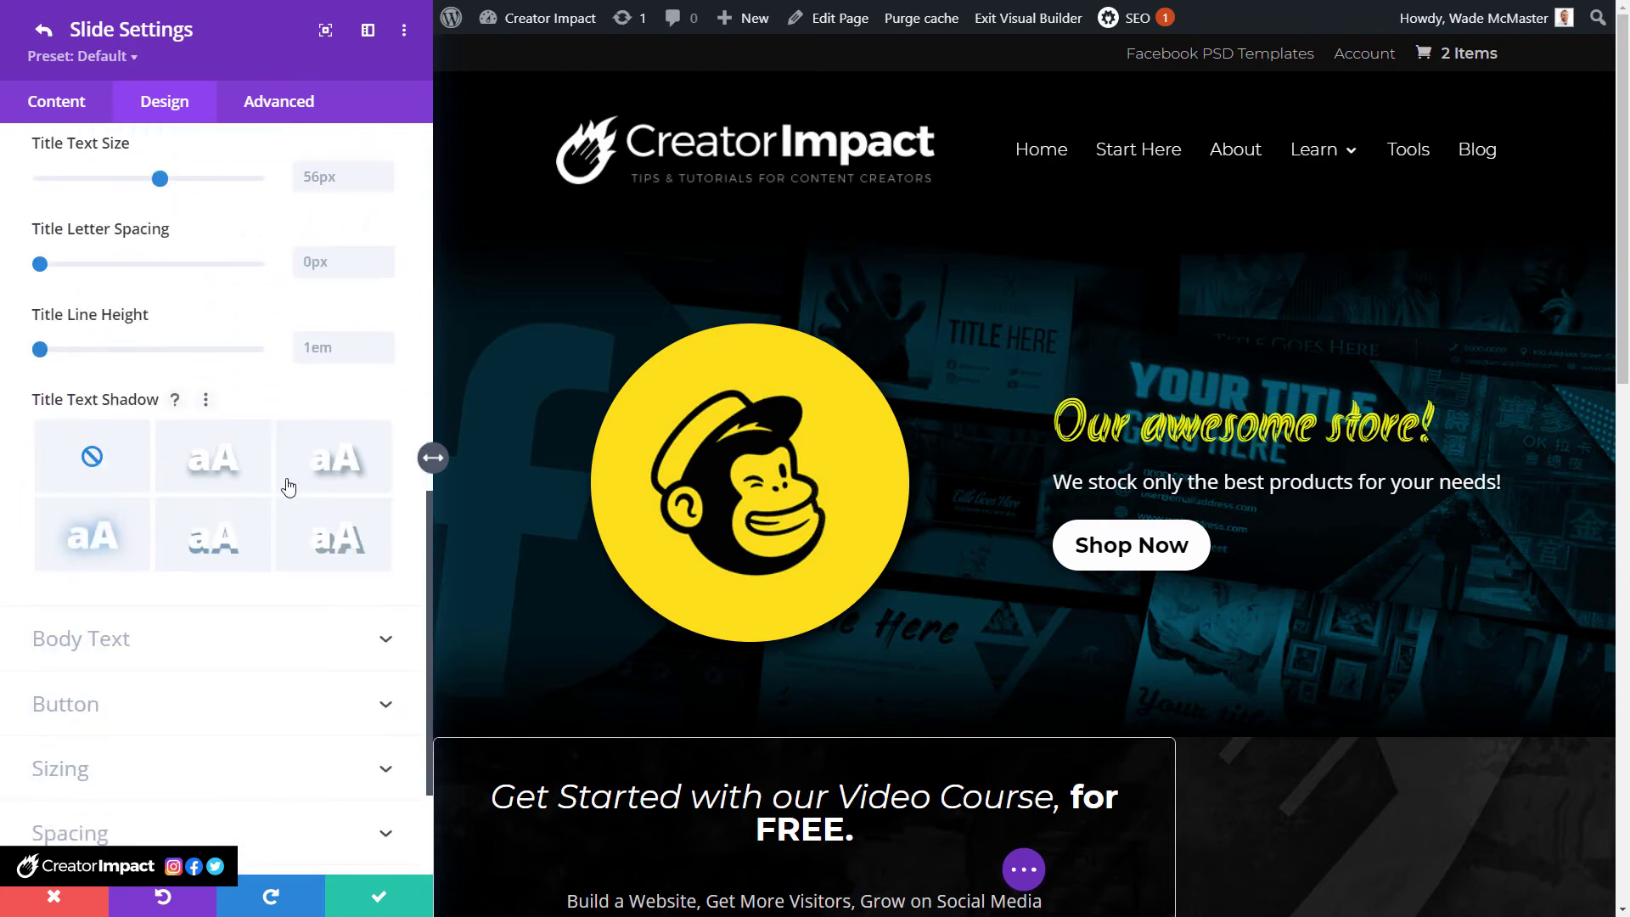
pyautogui.click(321, 473)
# Set the slide's content width to 59% in its sizing options.
pyautogui.scroll(-7, 321, 473)
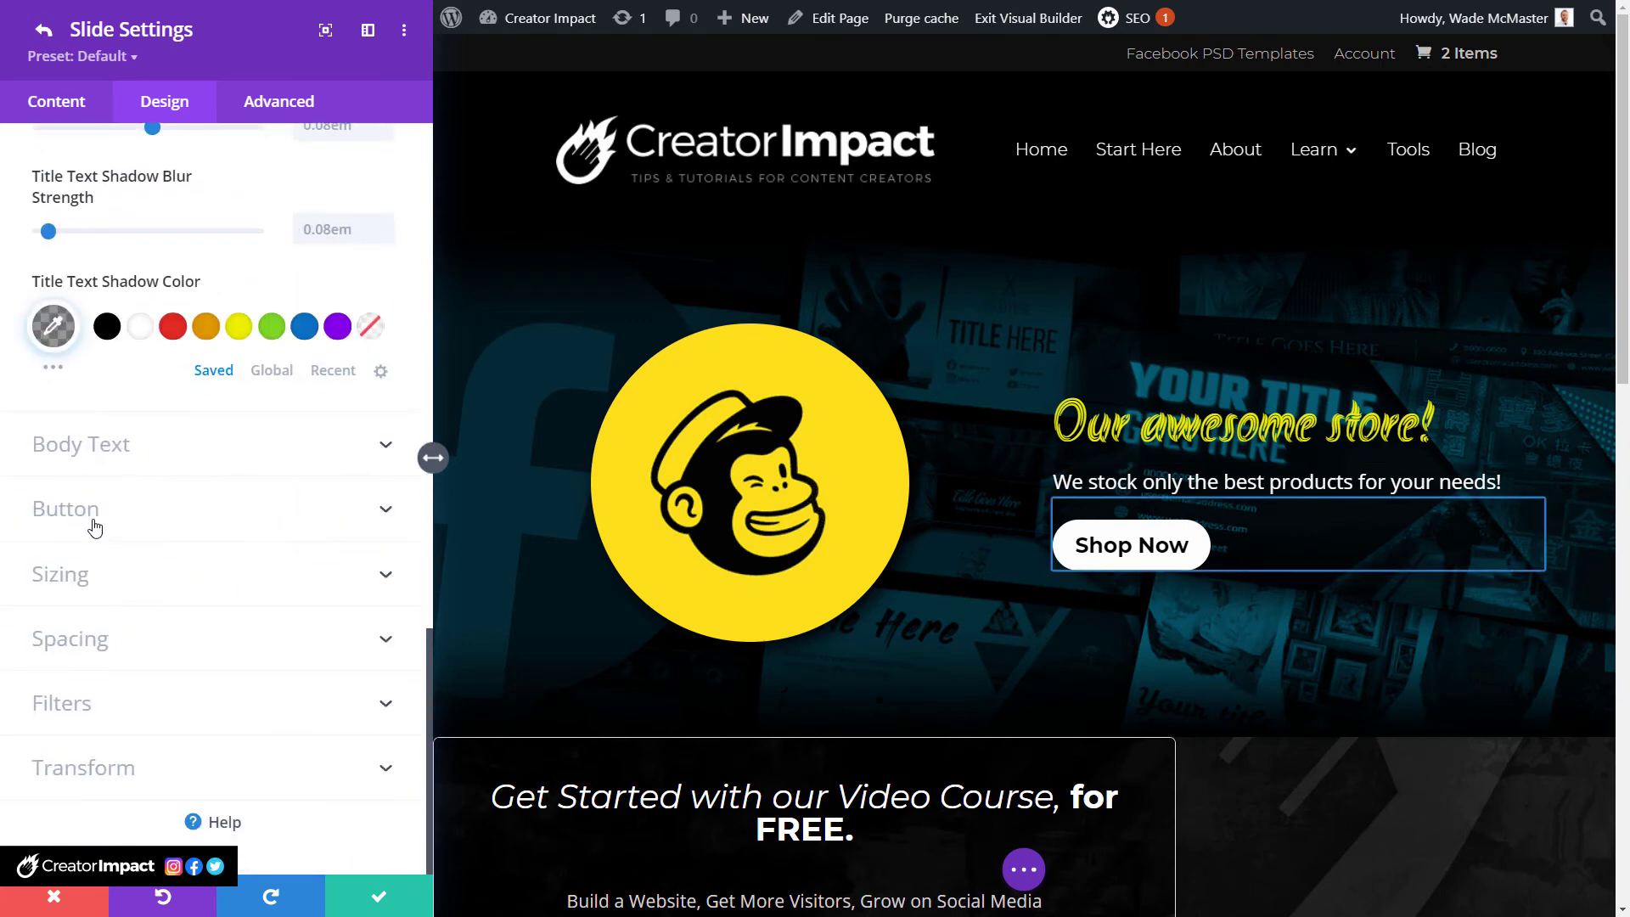
pyautogui.click(109, 578)
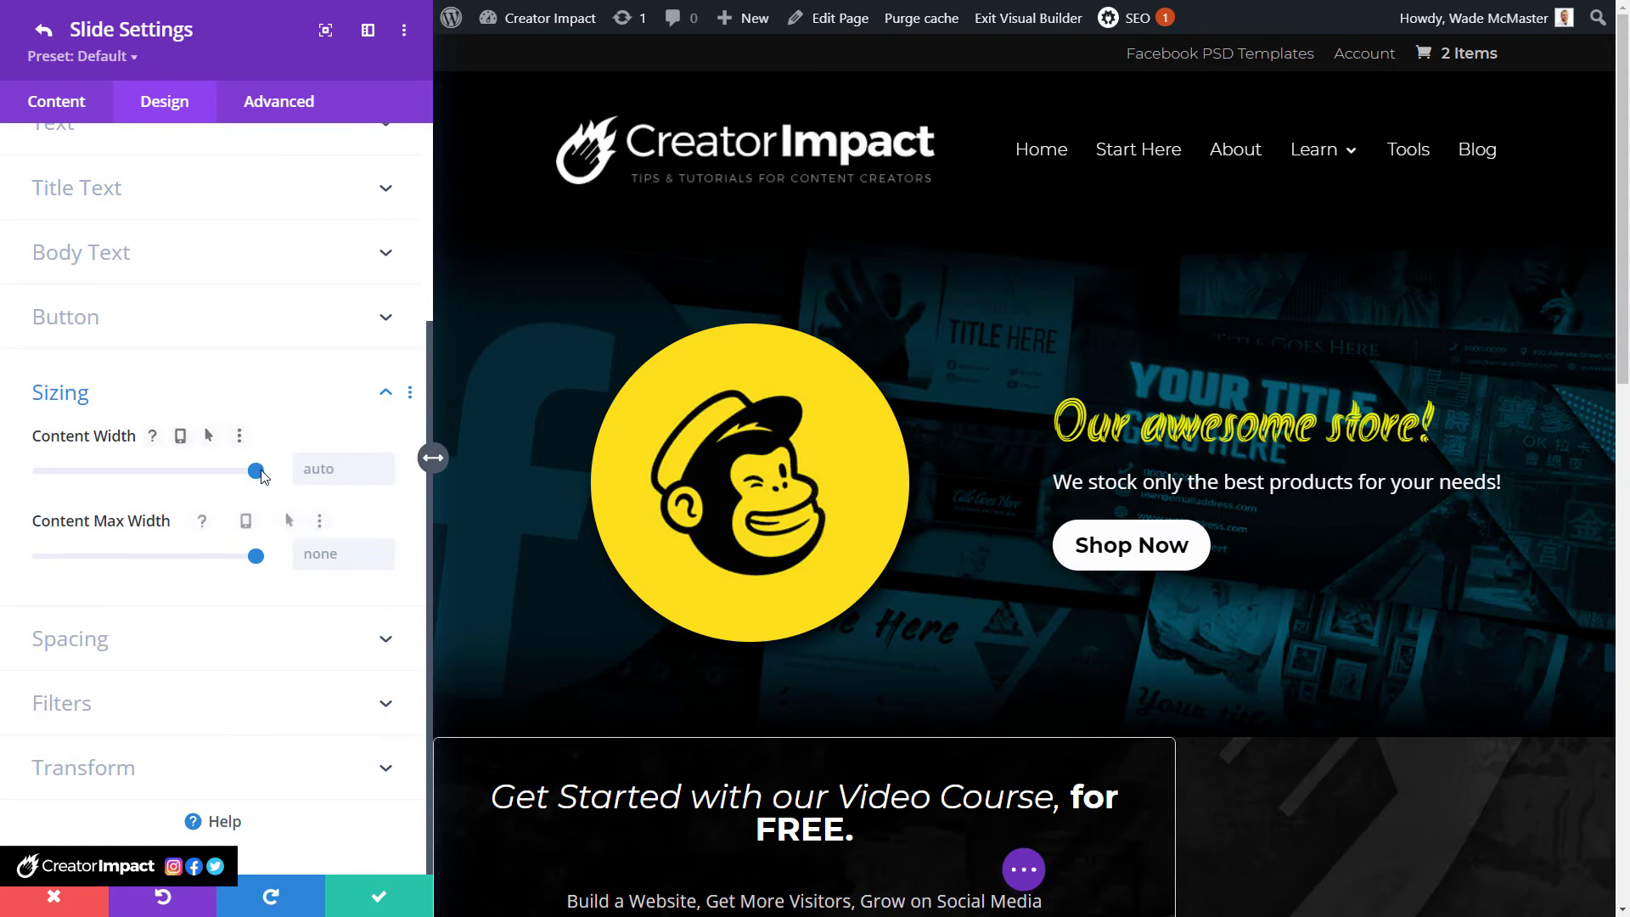
pyautogui.moveTo(253, 469); pyautogui.dragTo(170, 487)
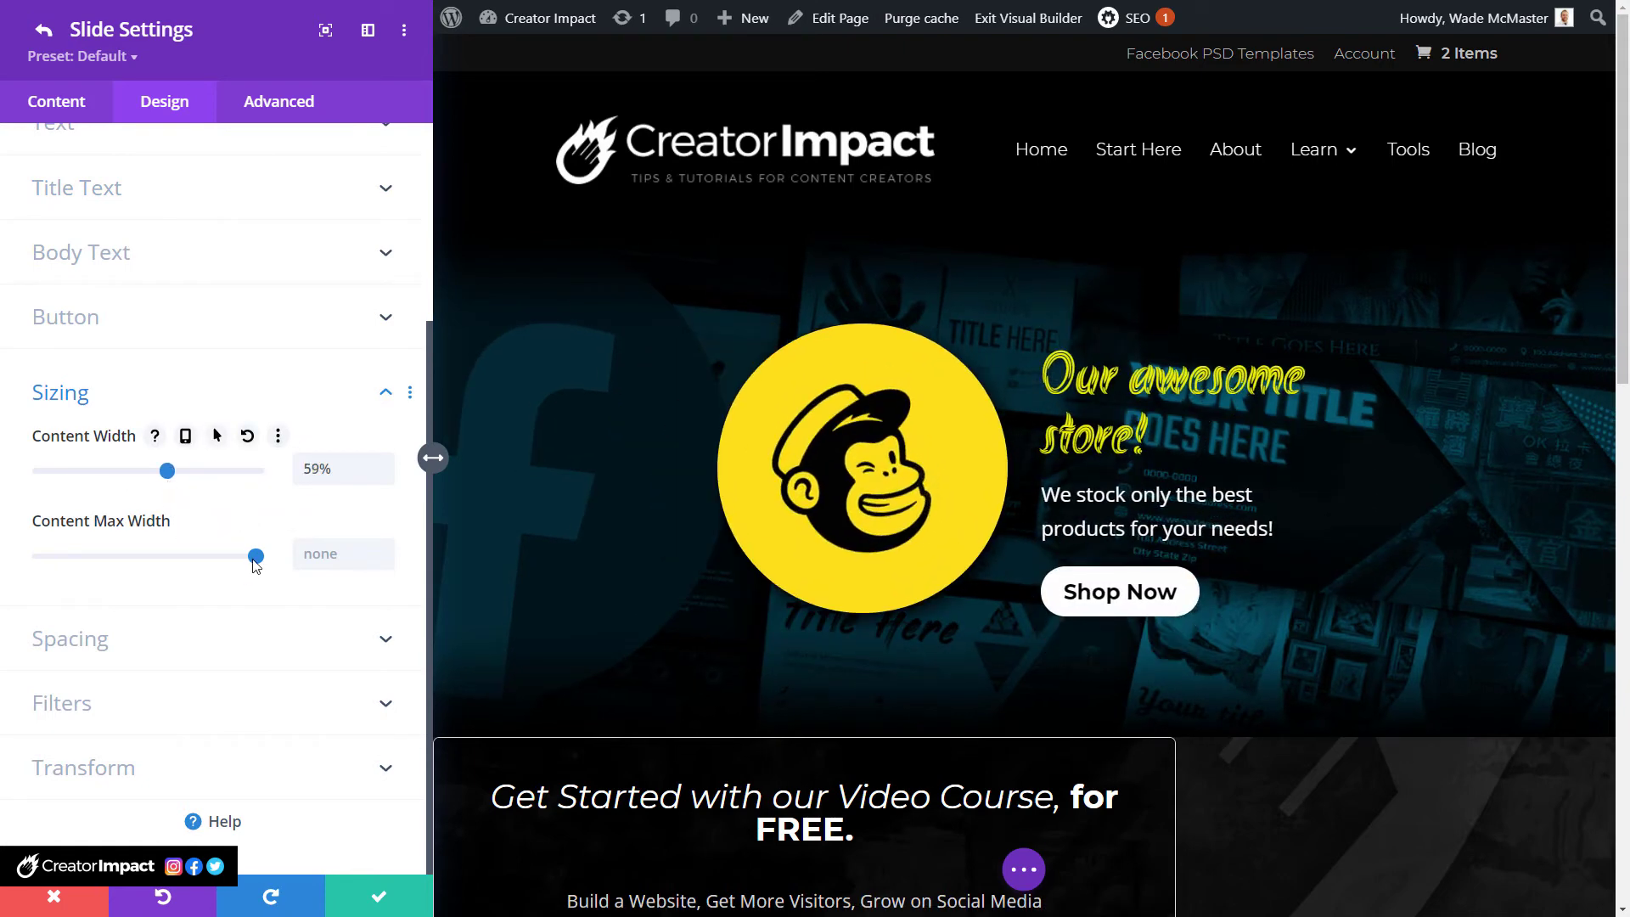
# Set the slide's content width to 100% and its content max width to 700px.
pyautogui.moveTo(254, 562); pyautogui.dragTo(194, 567)
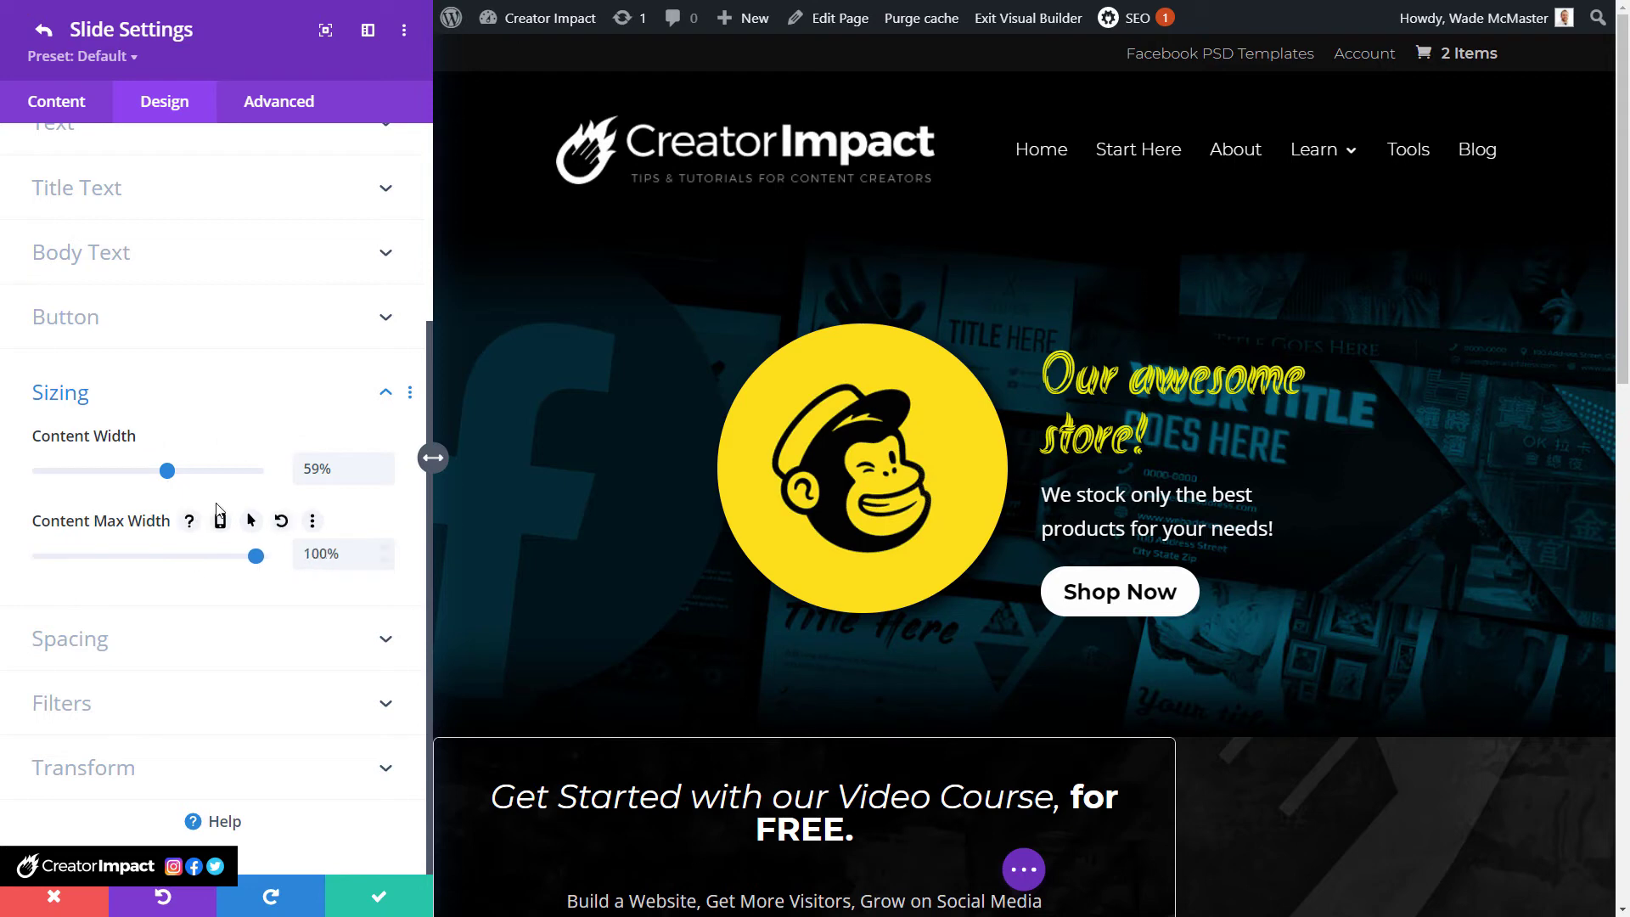
pyautogui.moveTo(167, 472); pyautogui.dragTo(316, 488)
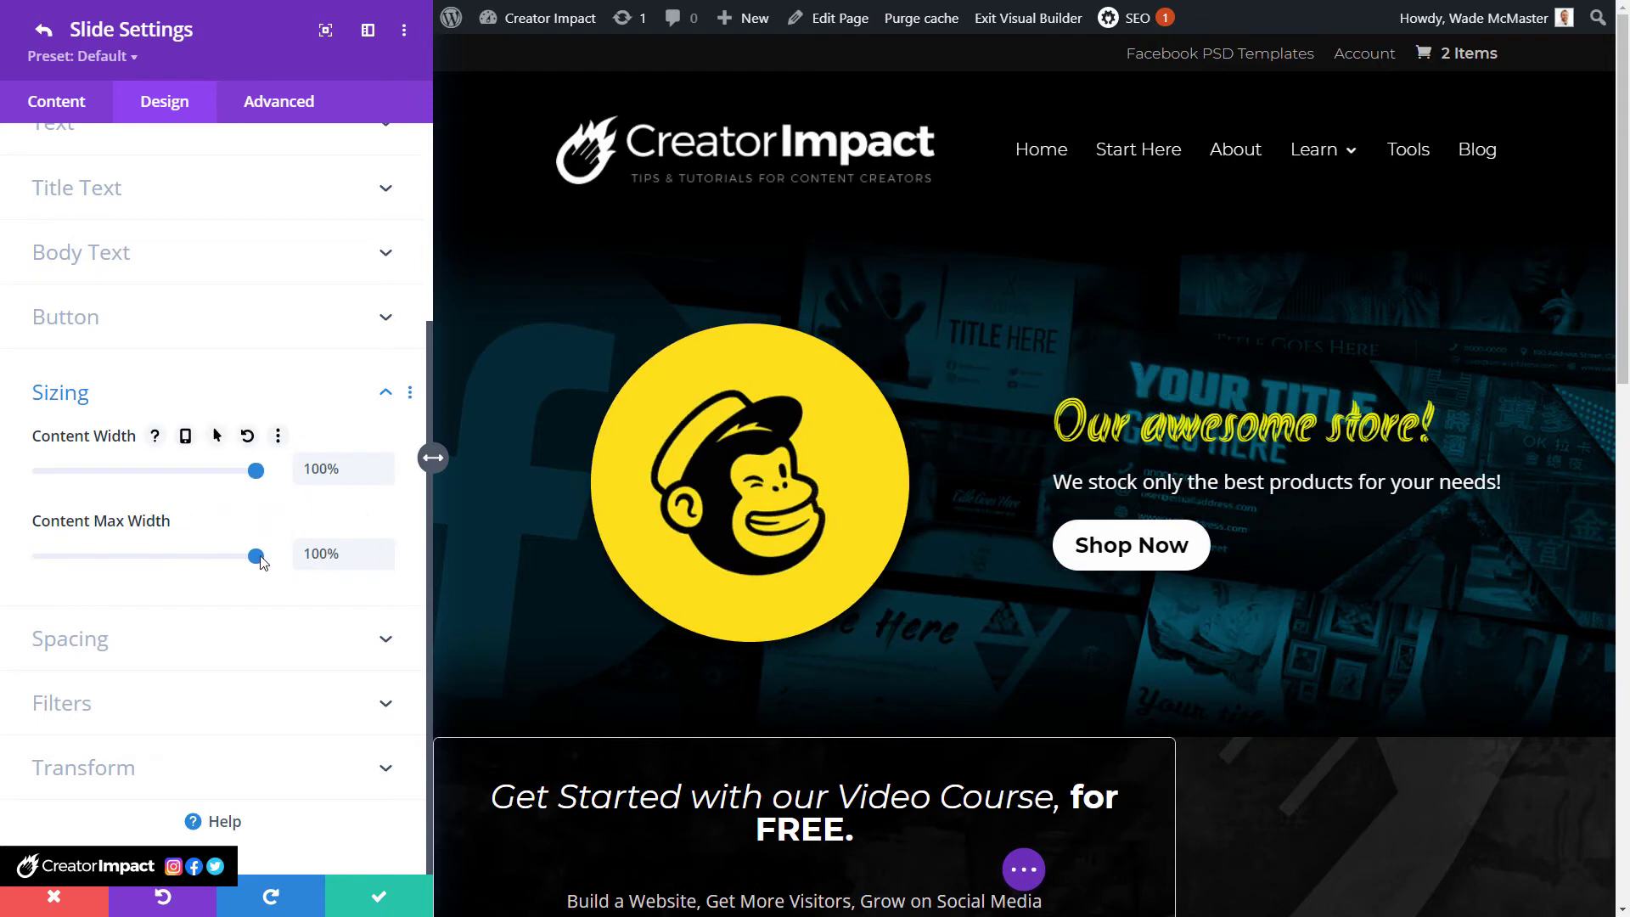
pyautogui.moveTo(259, 559); pyautogui.dragTo(195, 556)
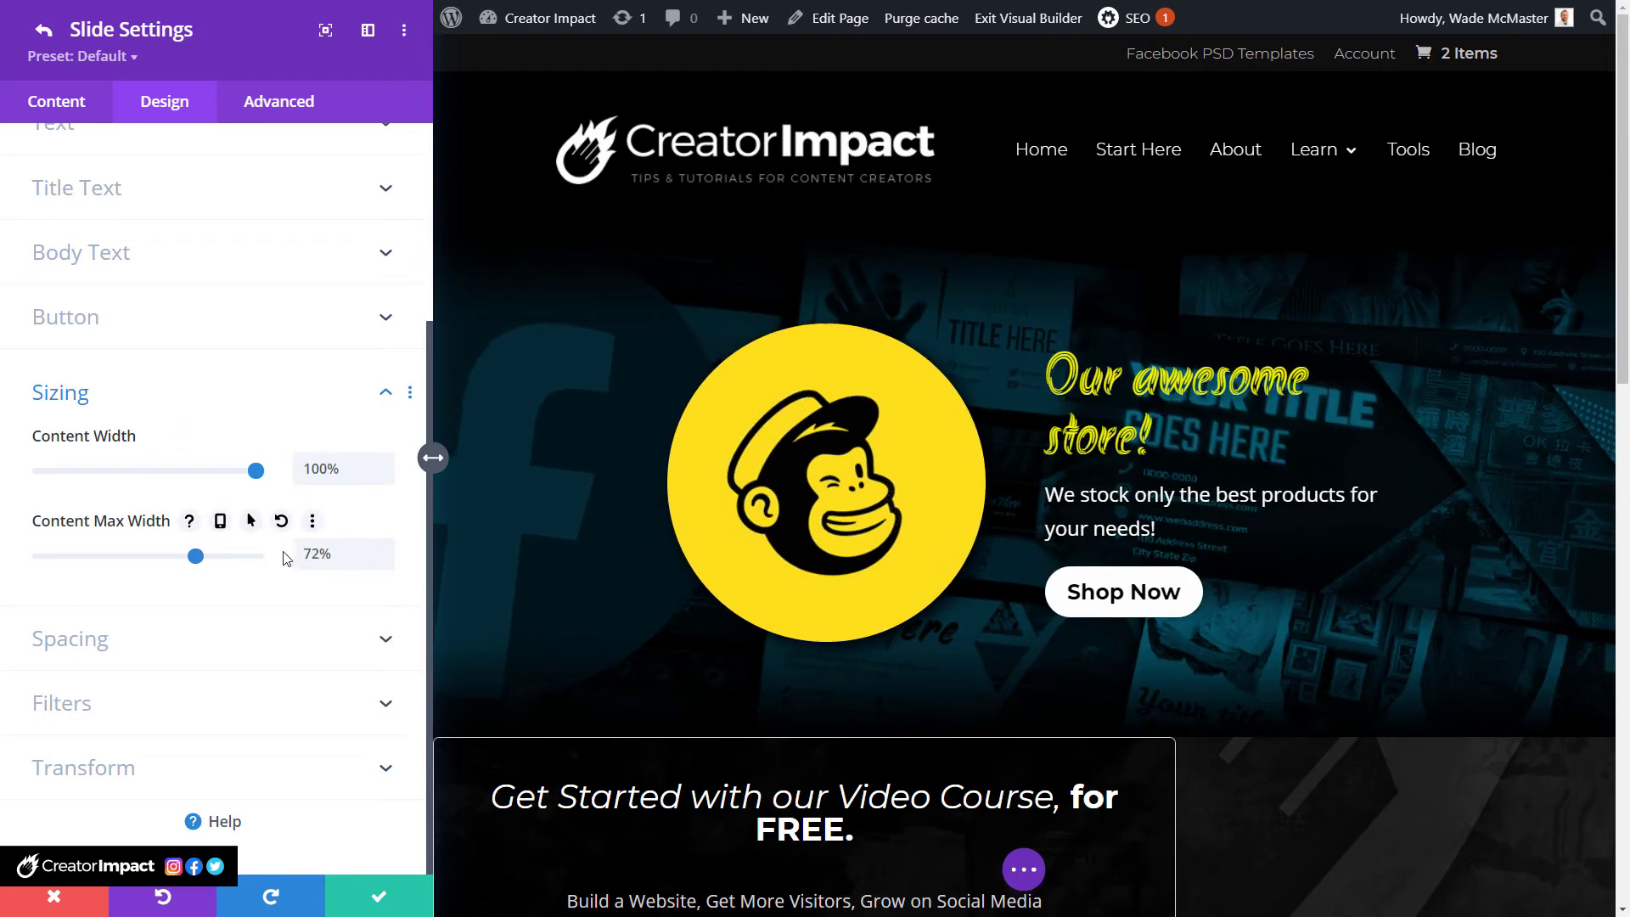
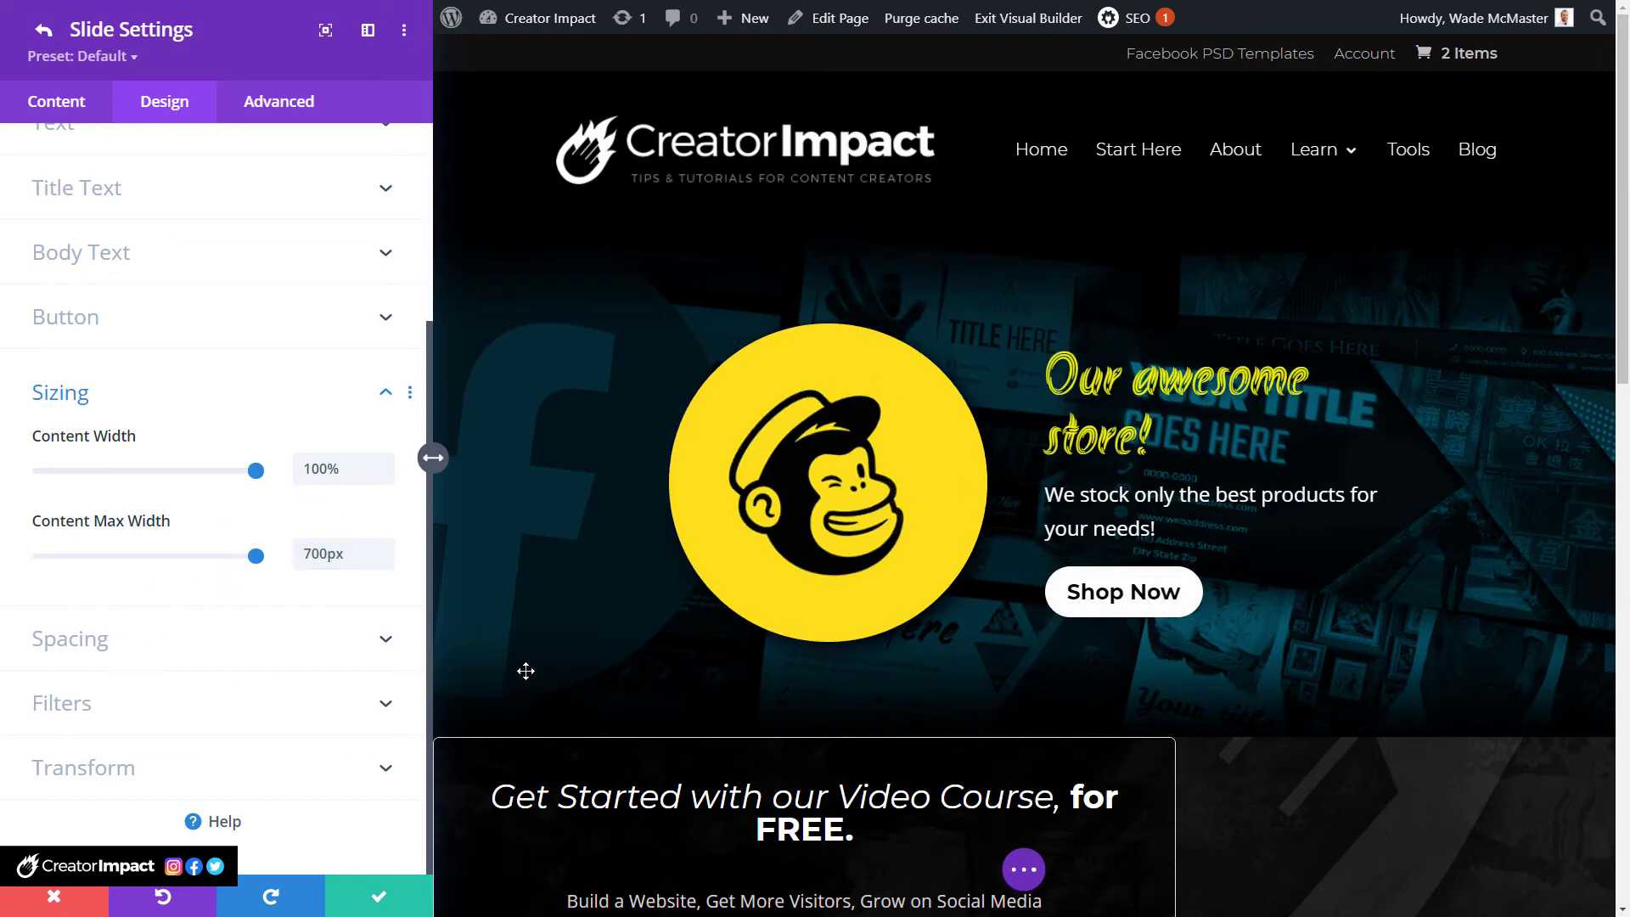
# Shrink the page preview to phone width and widen it again to check how the slide adapts.
pyautogui.moveTo(433, 458); pyautogui.dragTo(496, 465)
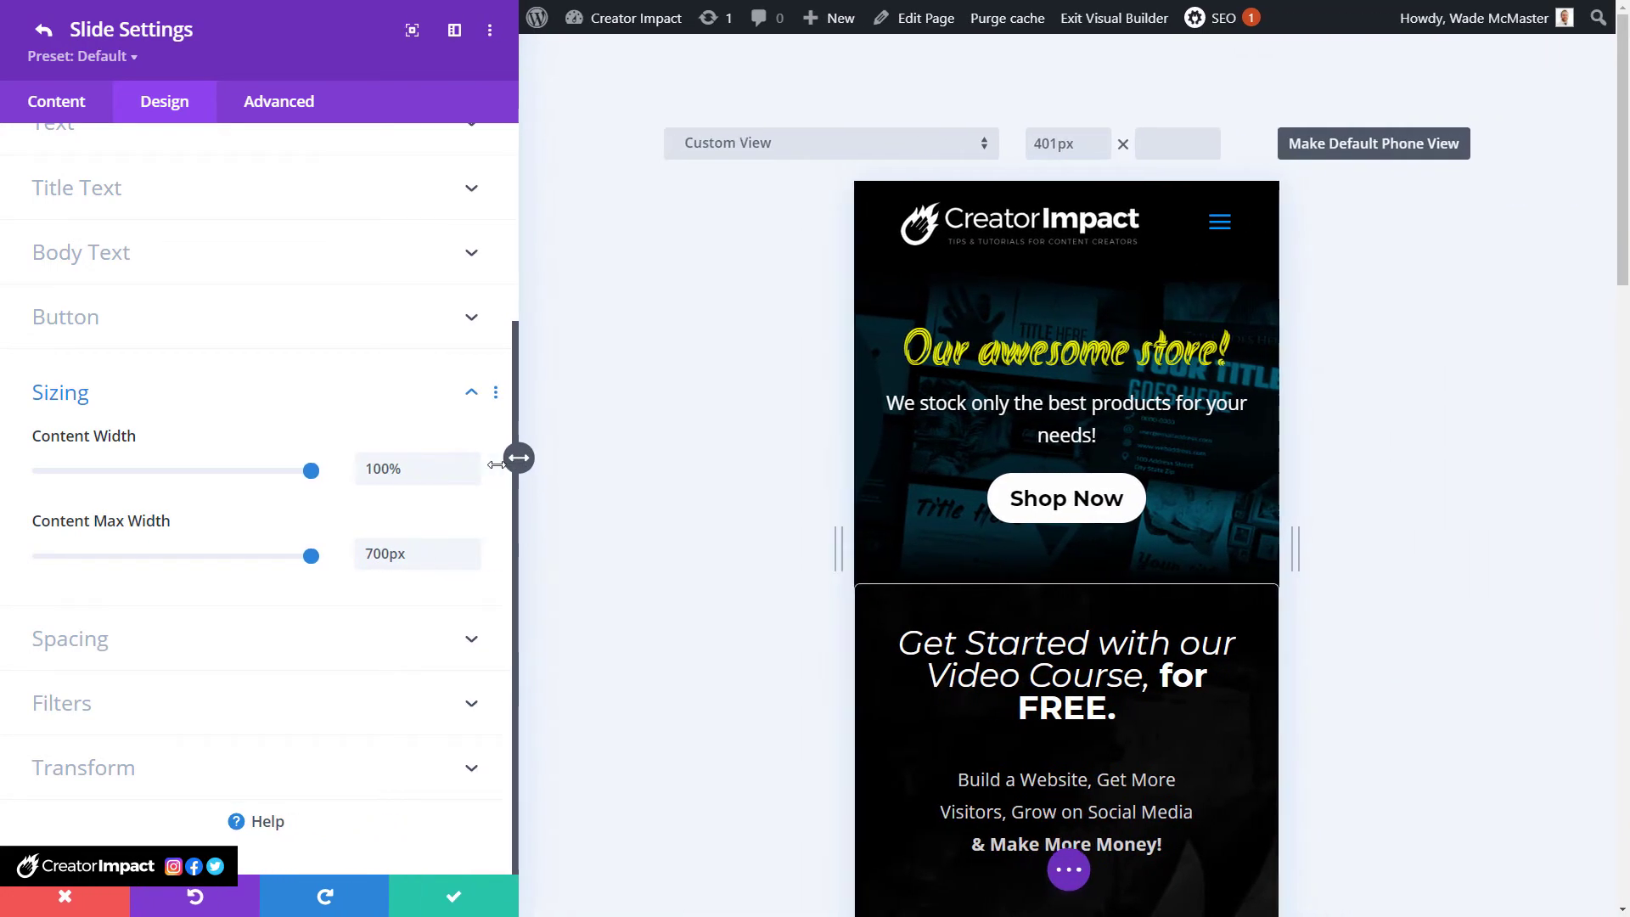
pyautogui.click(734, 144)
pyautogui.click(730, 121)
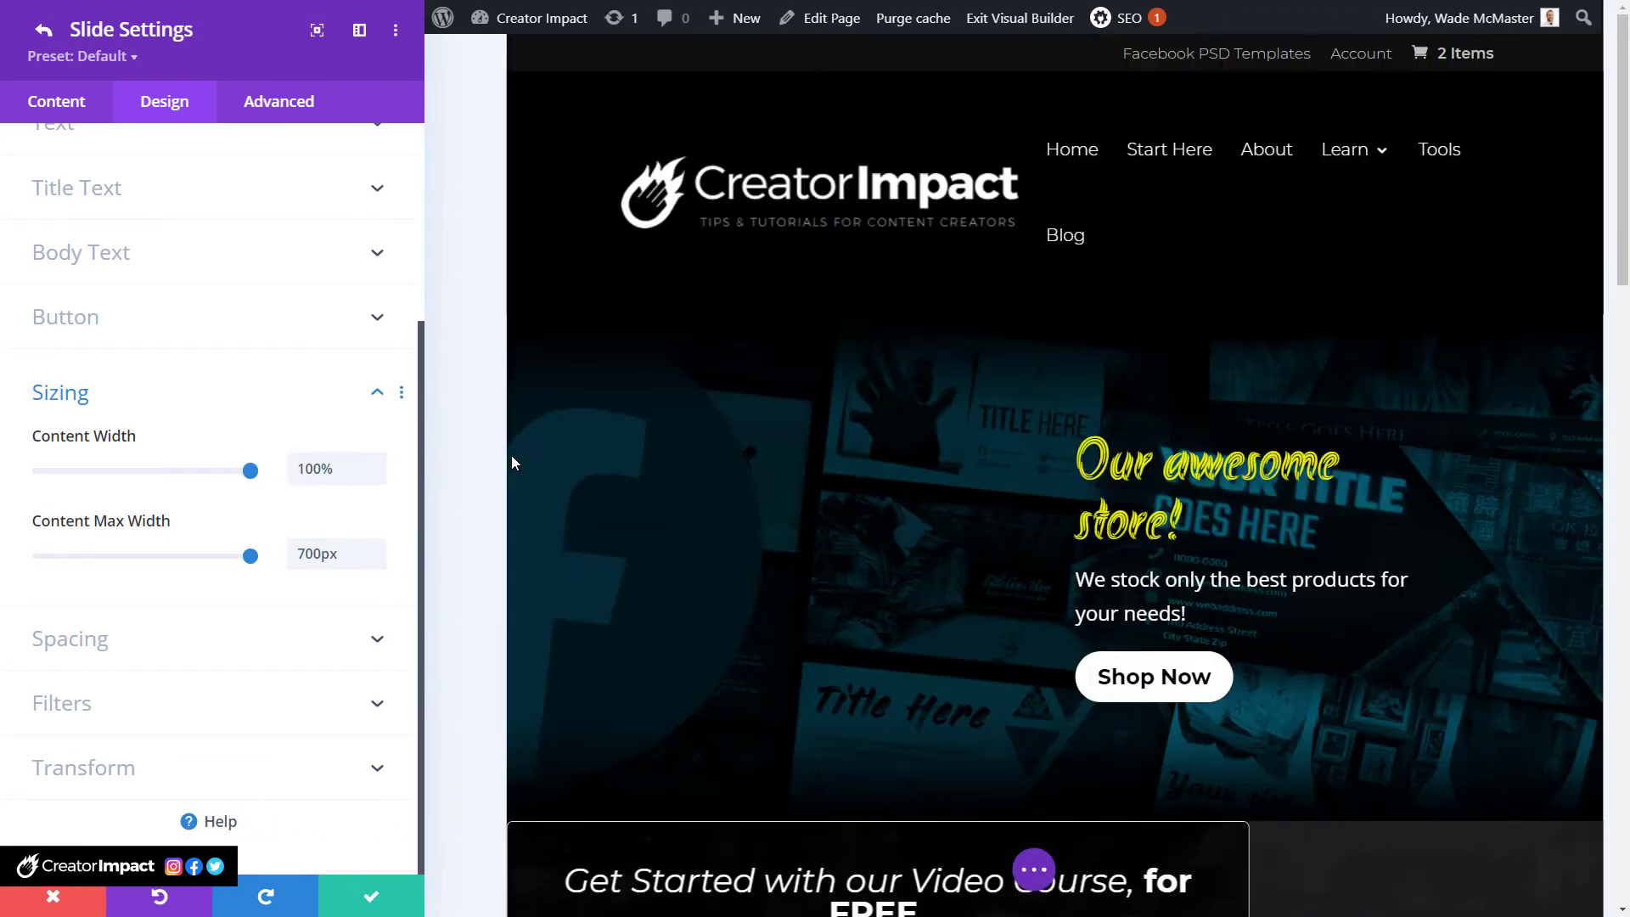
# Look through the slide's spacing and filter options.
pyautogui.click(98, 650)
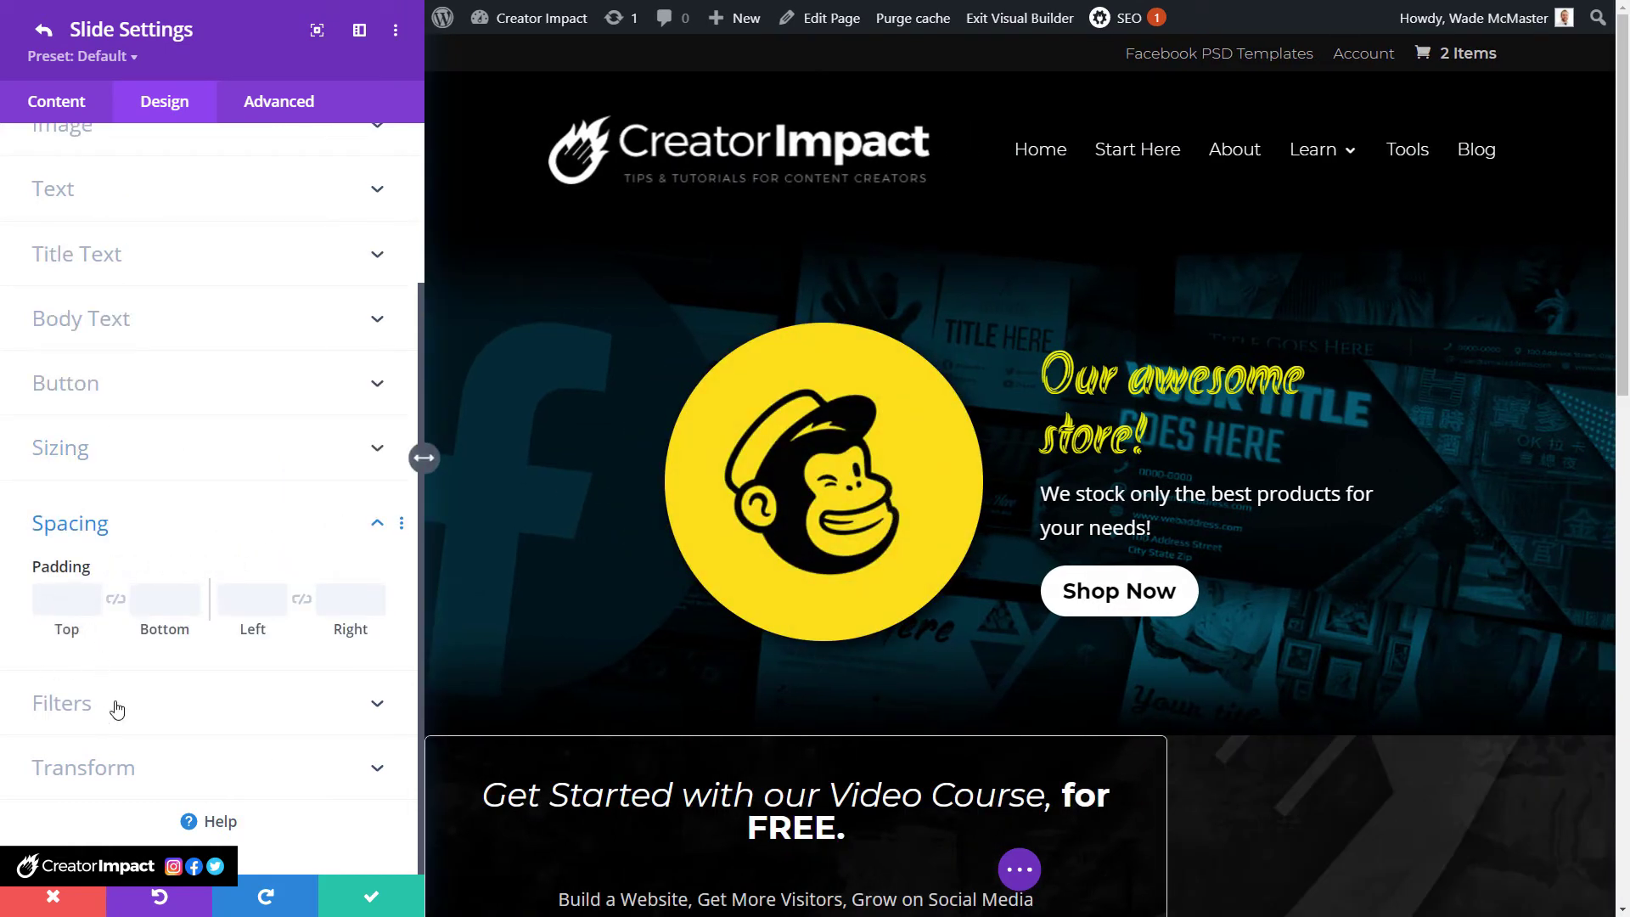
pyautogui.click(64, 713)
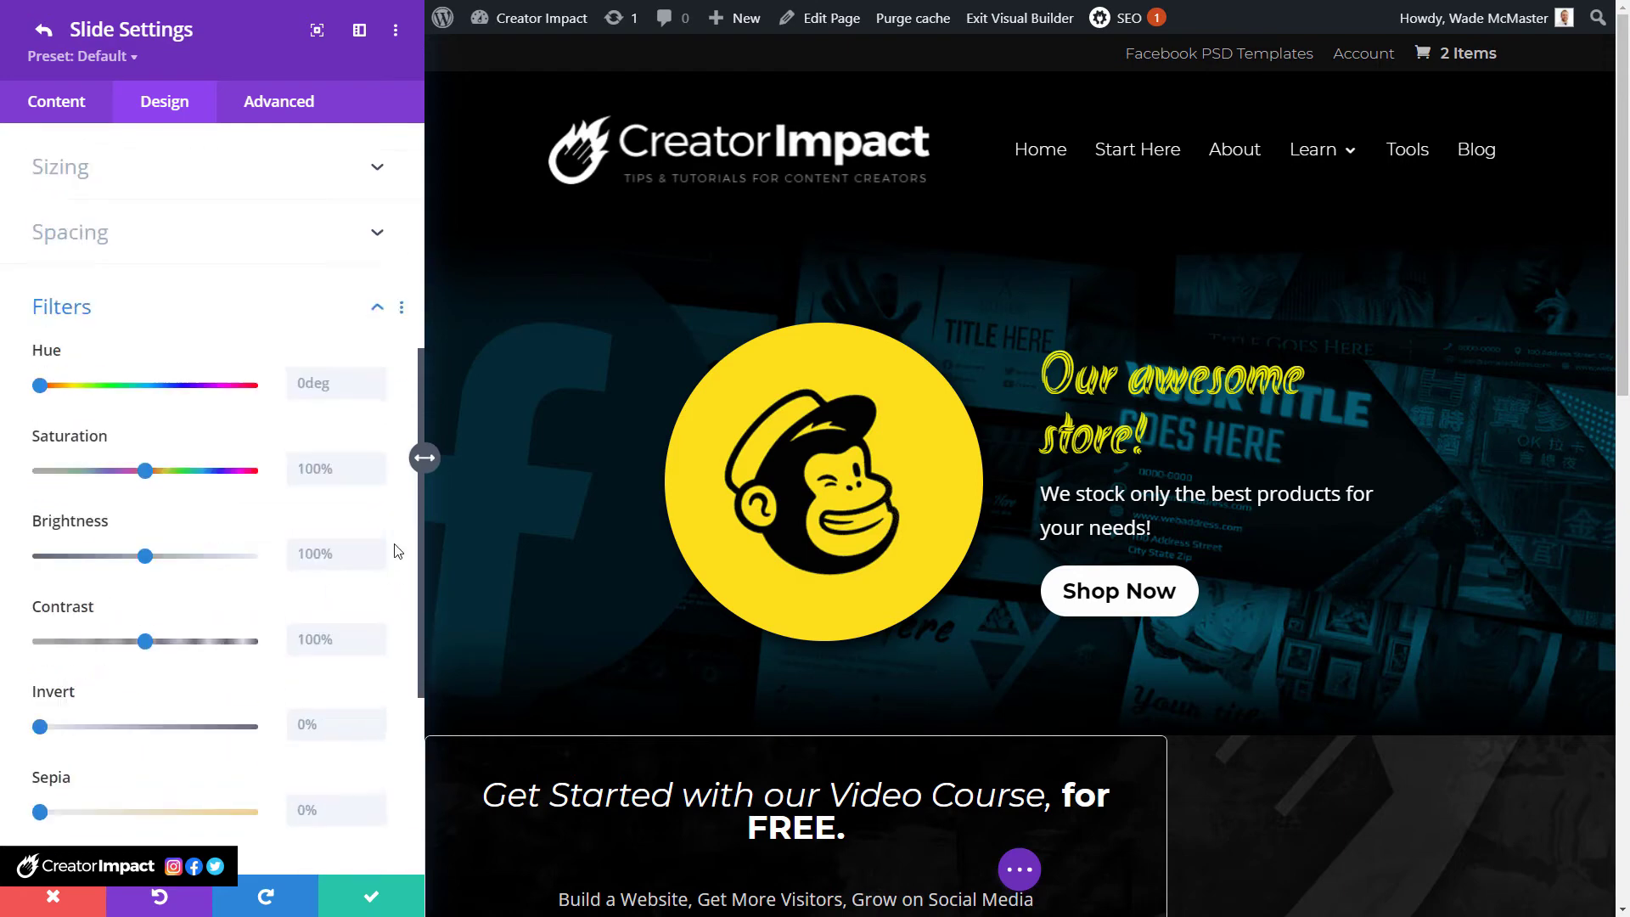
pyautogui.click(68, 161)
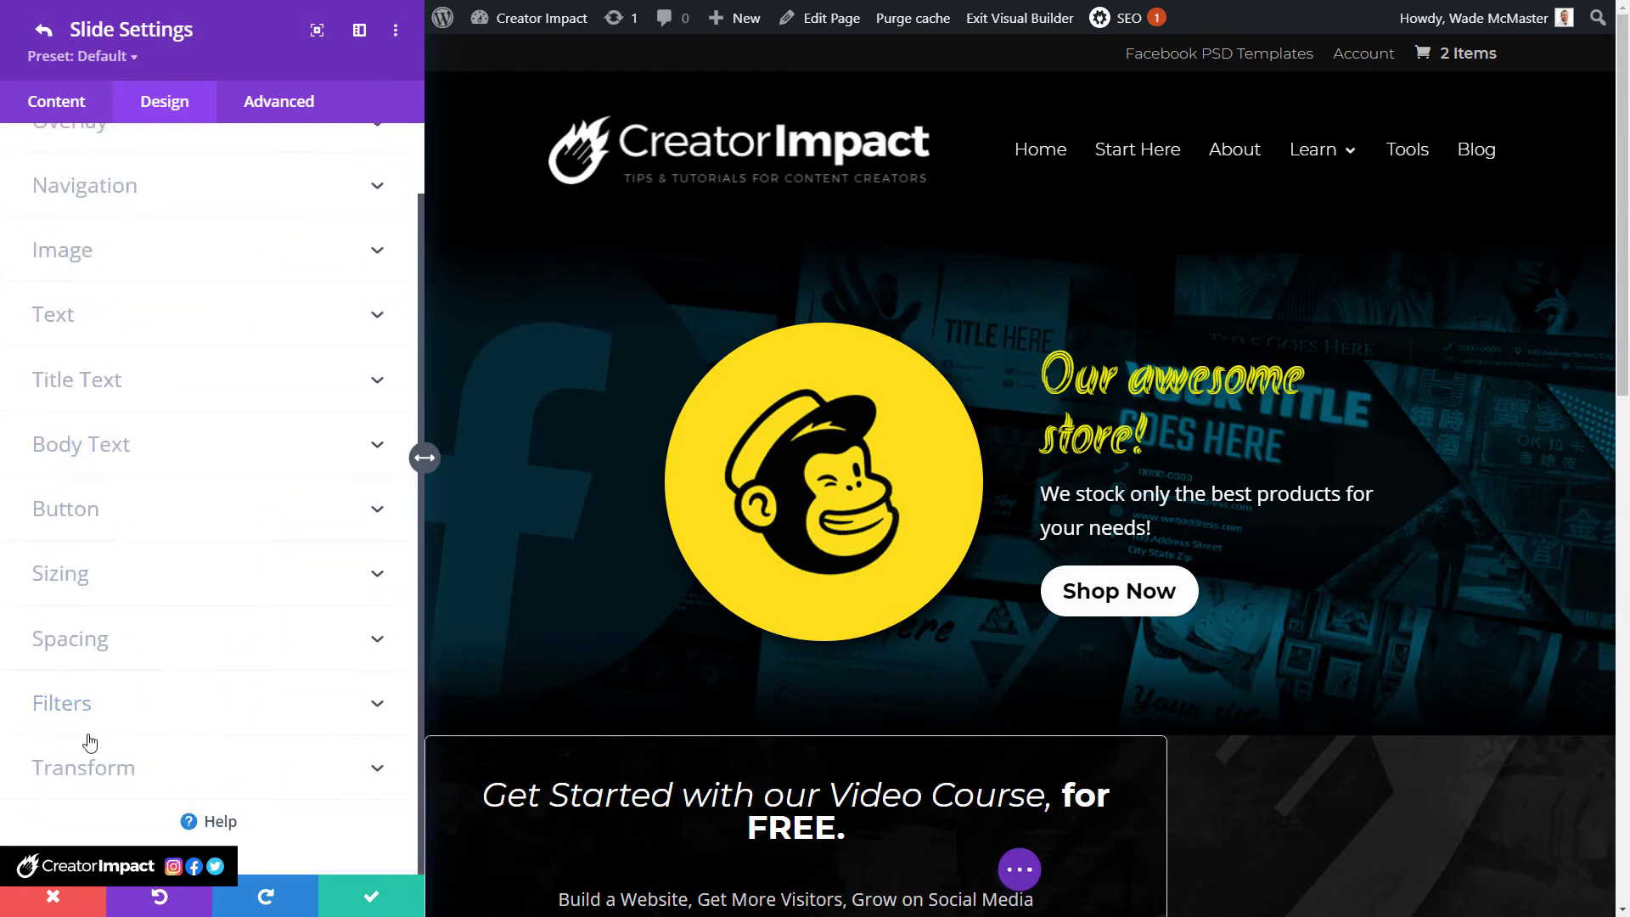
# Try scaling the slide up and rotating it 313deg about the horizontal axis and 14deg about the vertical axis.
pyautogui.click(97, 770)
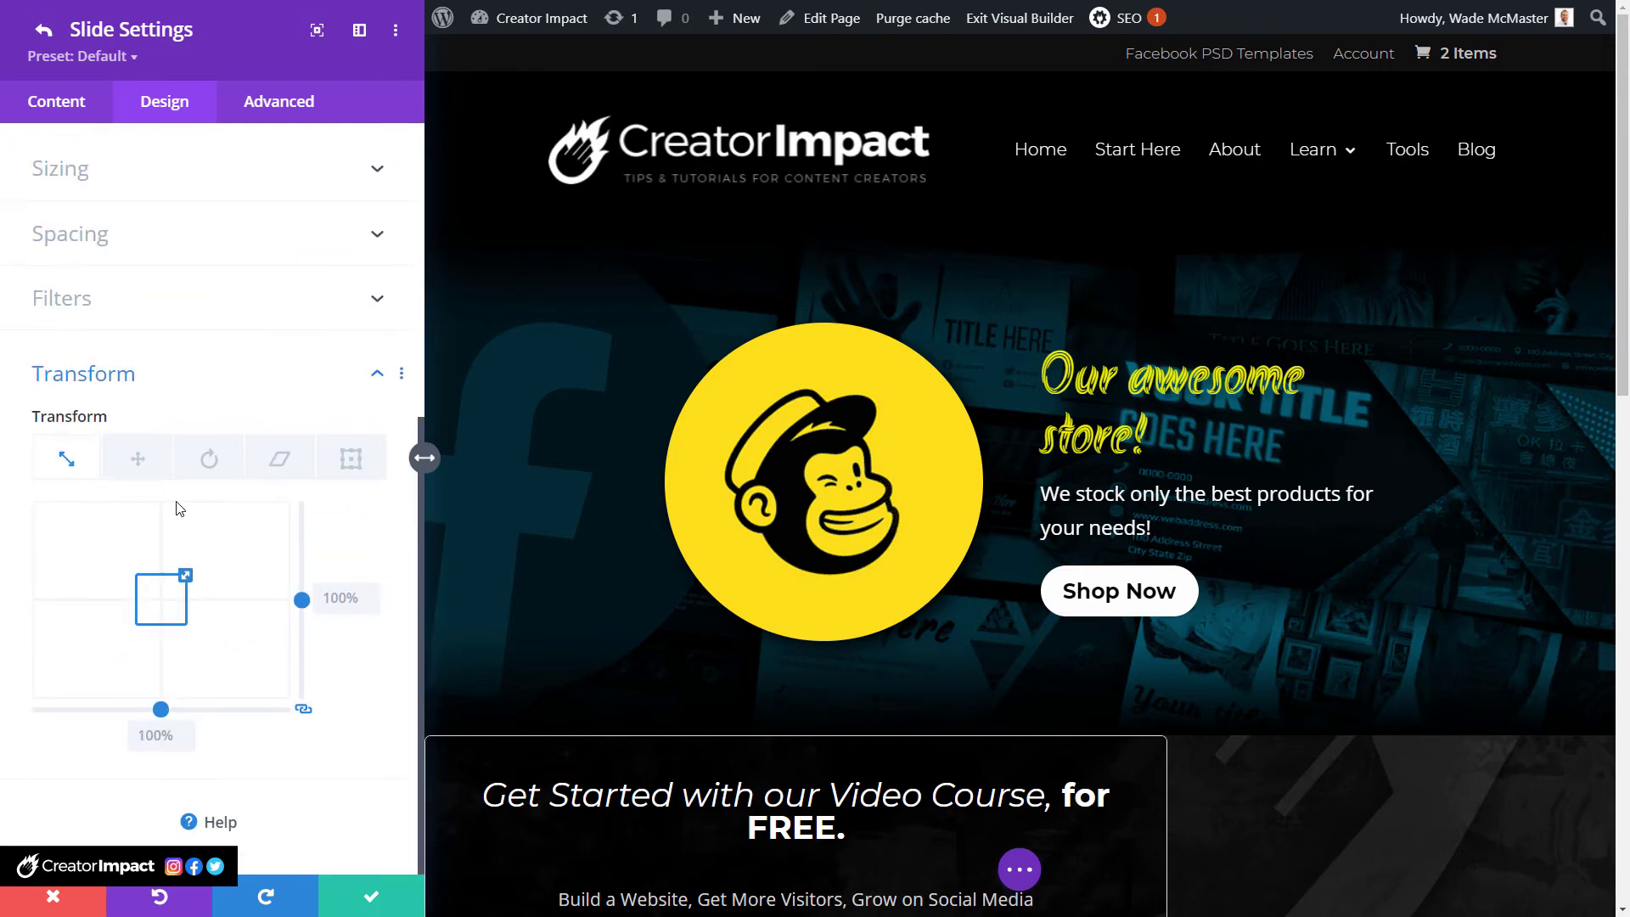
pyautogui.moveTo(186, 575); pyautogui.dragTo(235, 580)
pyautogui.click(209, 459)
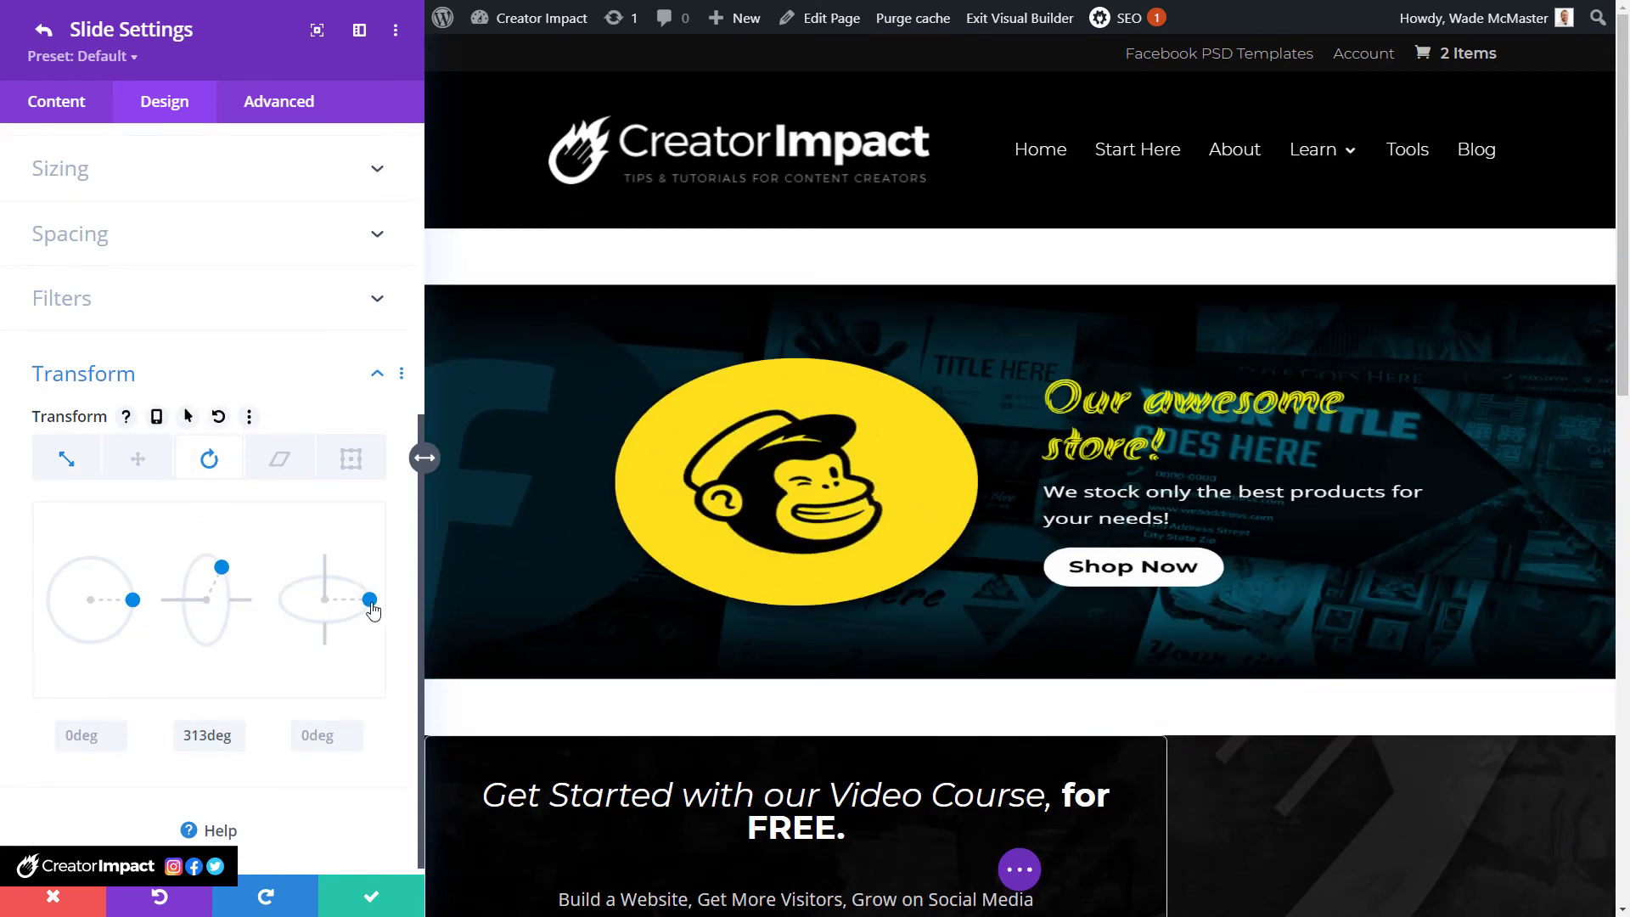
pyautogui.moveTo(371, 609); pyautogui.dragTo(289, 613)
# Try skewing the slide by 22deg in both directions and moving its transform origin to 56% horizontally and 64% vertically.
pyautogui.click(279, 459)
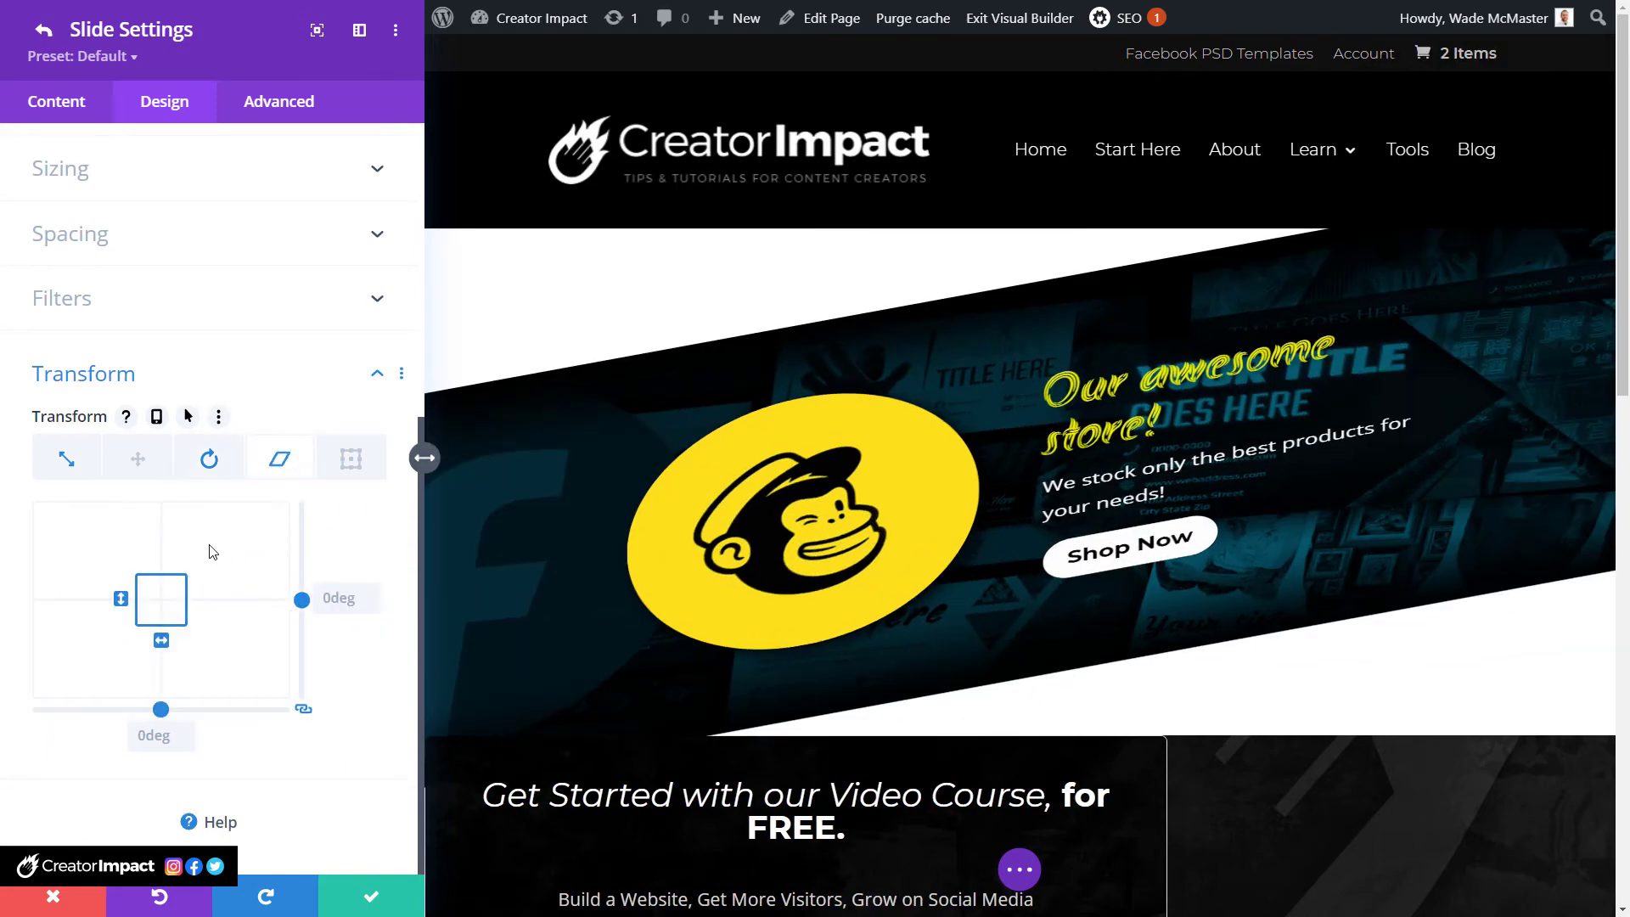
pyautogui.moveTo(121, 594)
pyautogui.mouseDown()
pyautogui.moveTo(119, 571)
pyautogui.moveTo(120, 607)
pyautogui.moveTo(121, 587)
pyautogui.mouseUp()
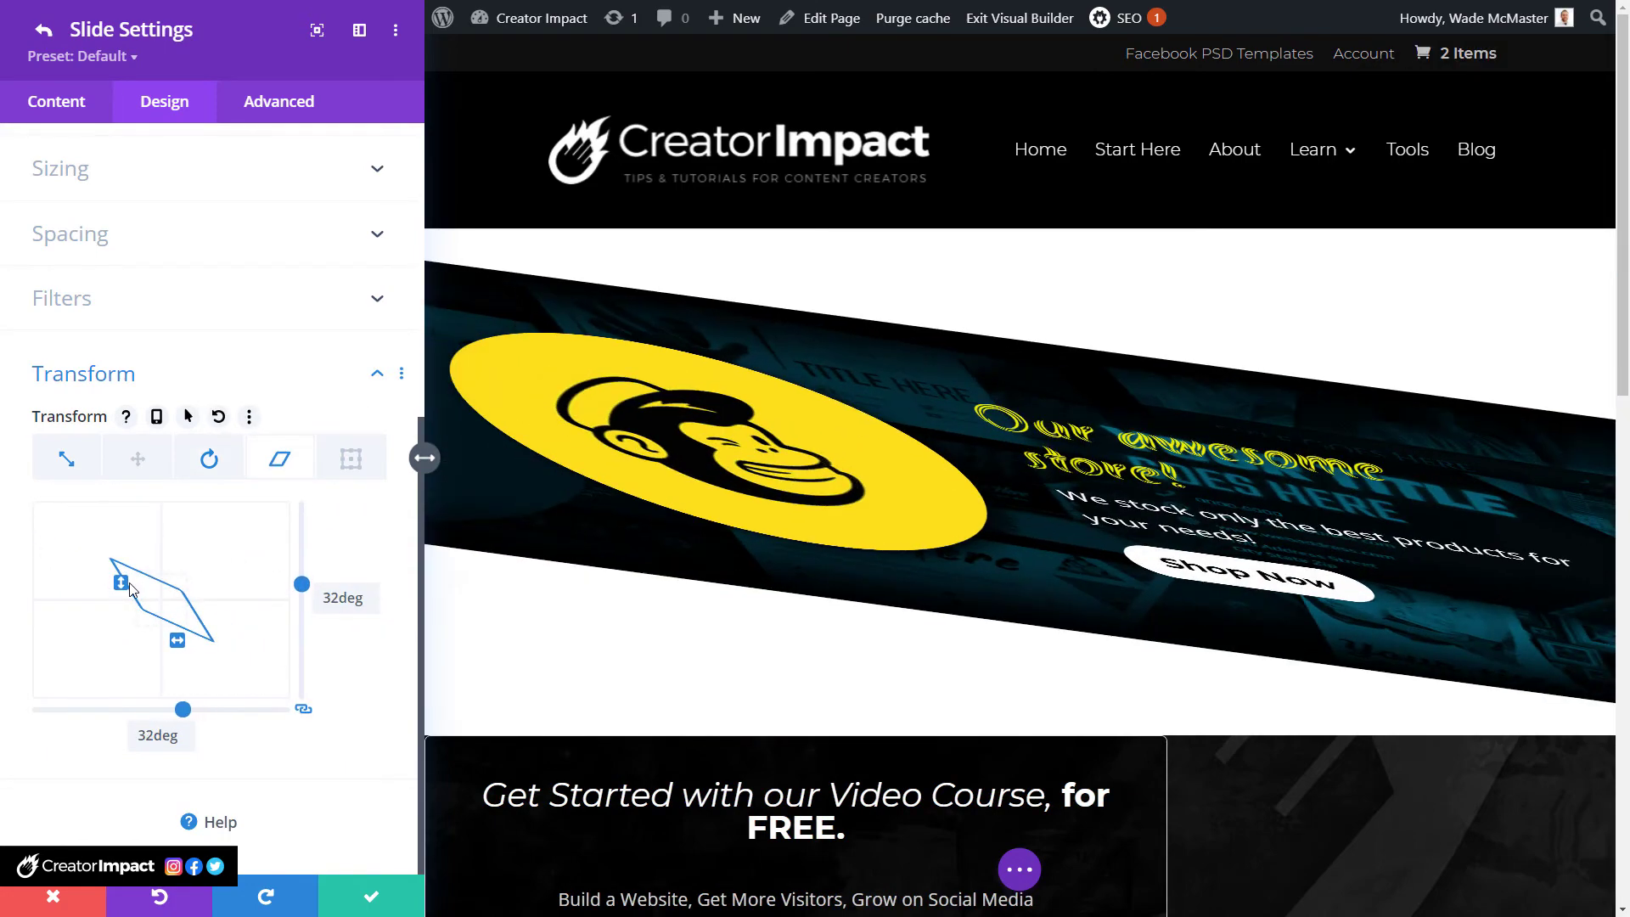
pyautogui.click(352, 458)
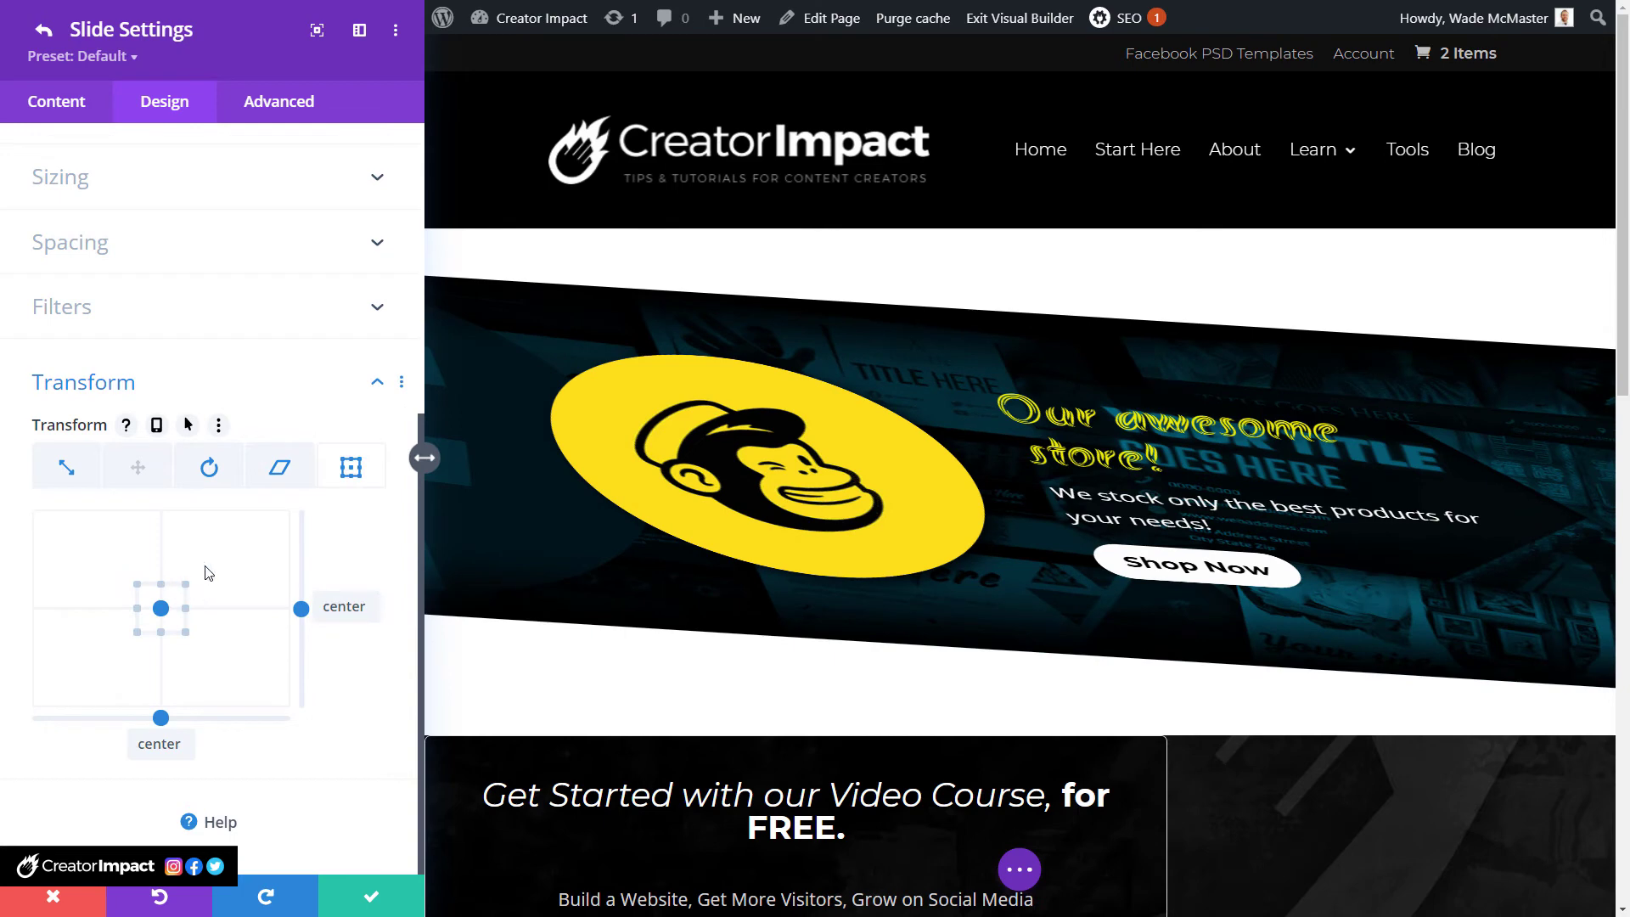
pyautogui.moveTo(172, 611)
pyautogui.mouseDown()
pyautogui.moveTo(168, 594)
pyautogui.moveTo(164, 615)
pyautogui.mouseUp()
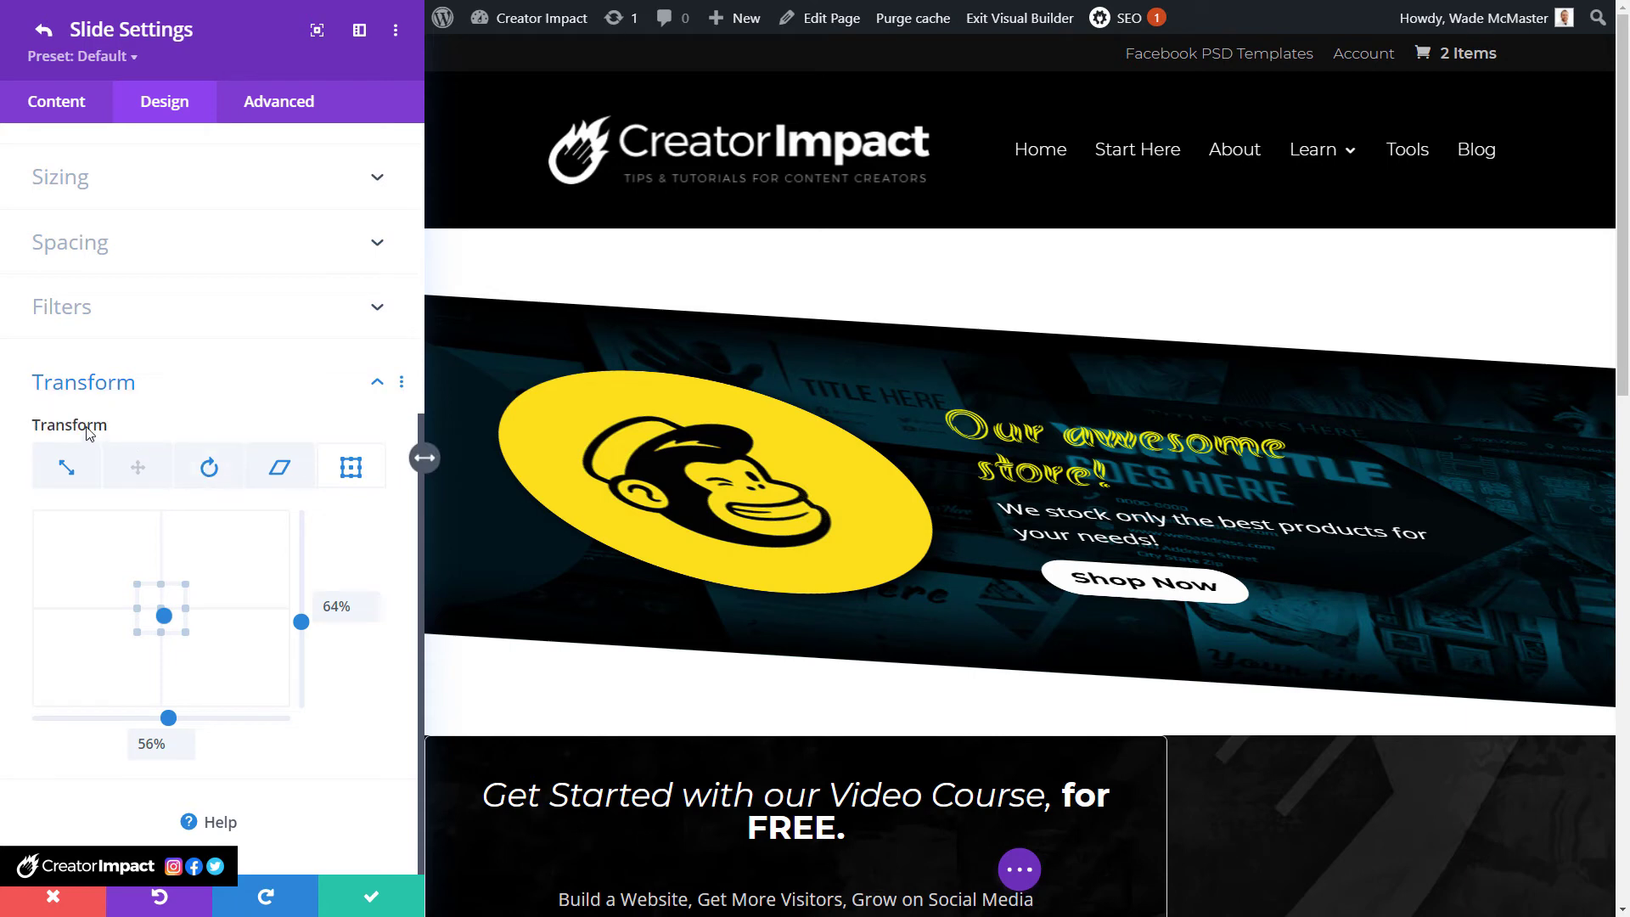
# Reset the slide's transform origin, skew, rotation and scale to their defaults.
pyautogui.click(220, 428)
pyautogui.scroll(5, 266, 557)
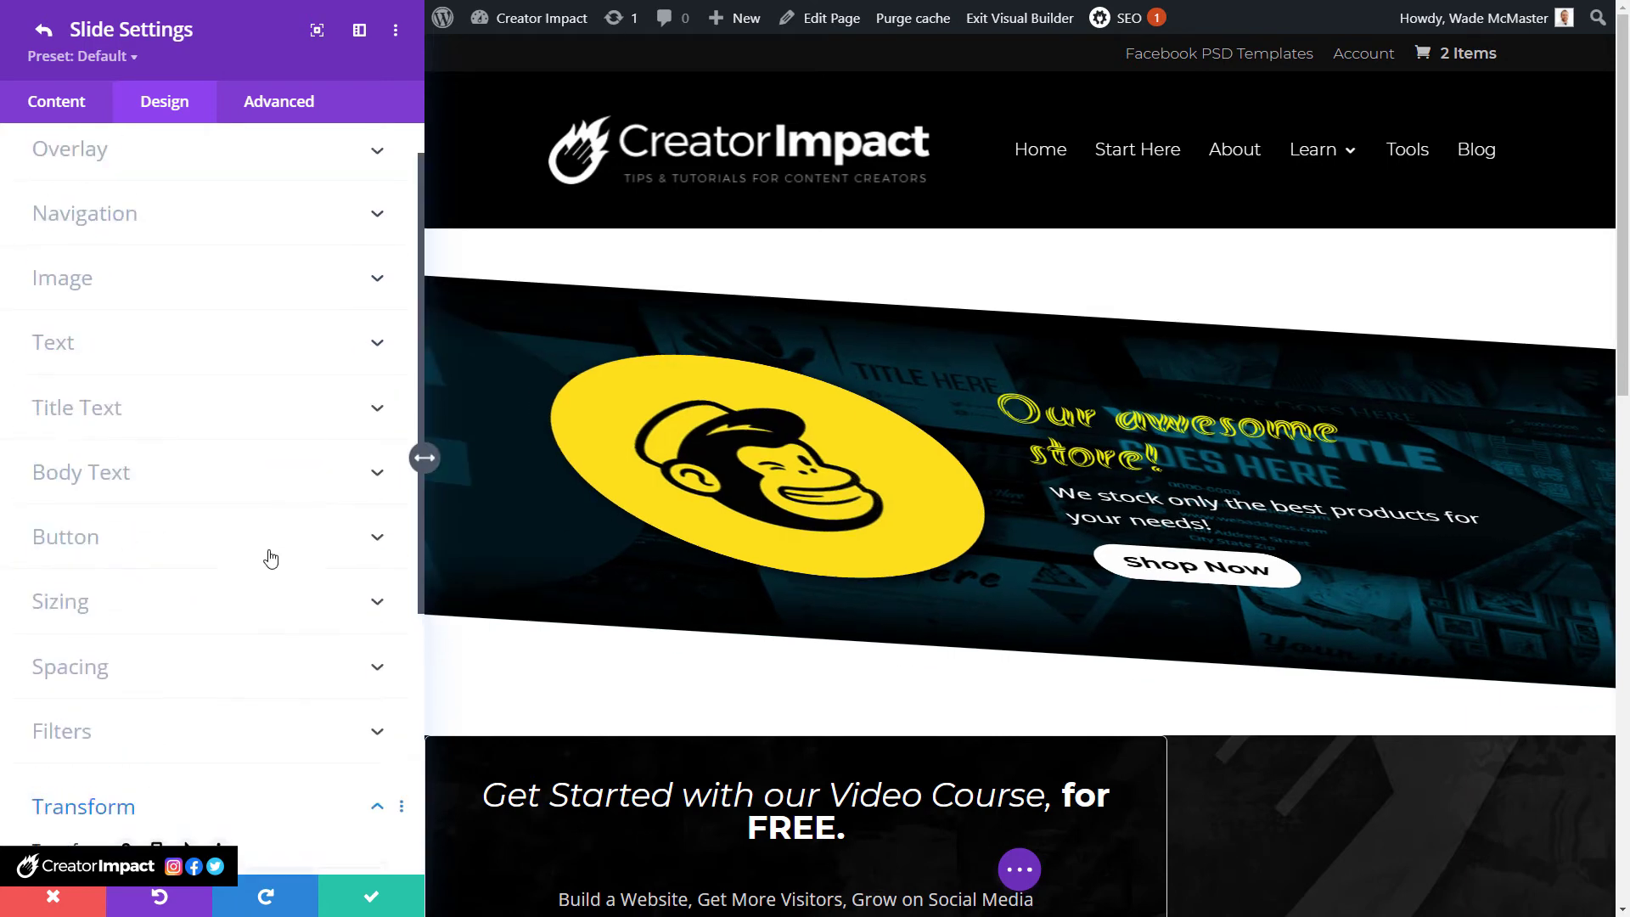
pyautogui.scroll(-5, 186, 549)
pyautogui.click(279, 467)
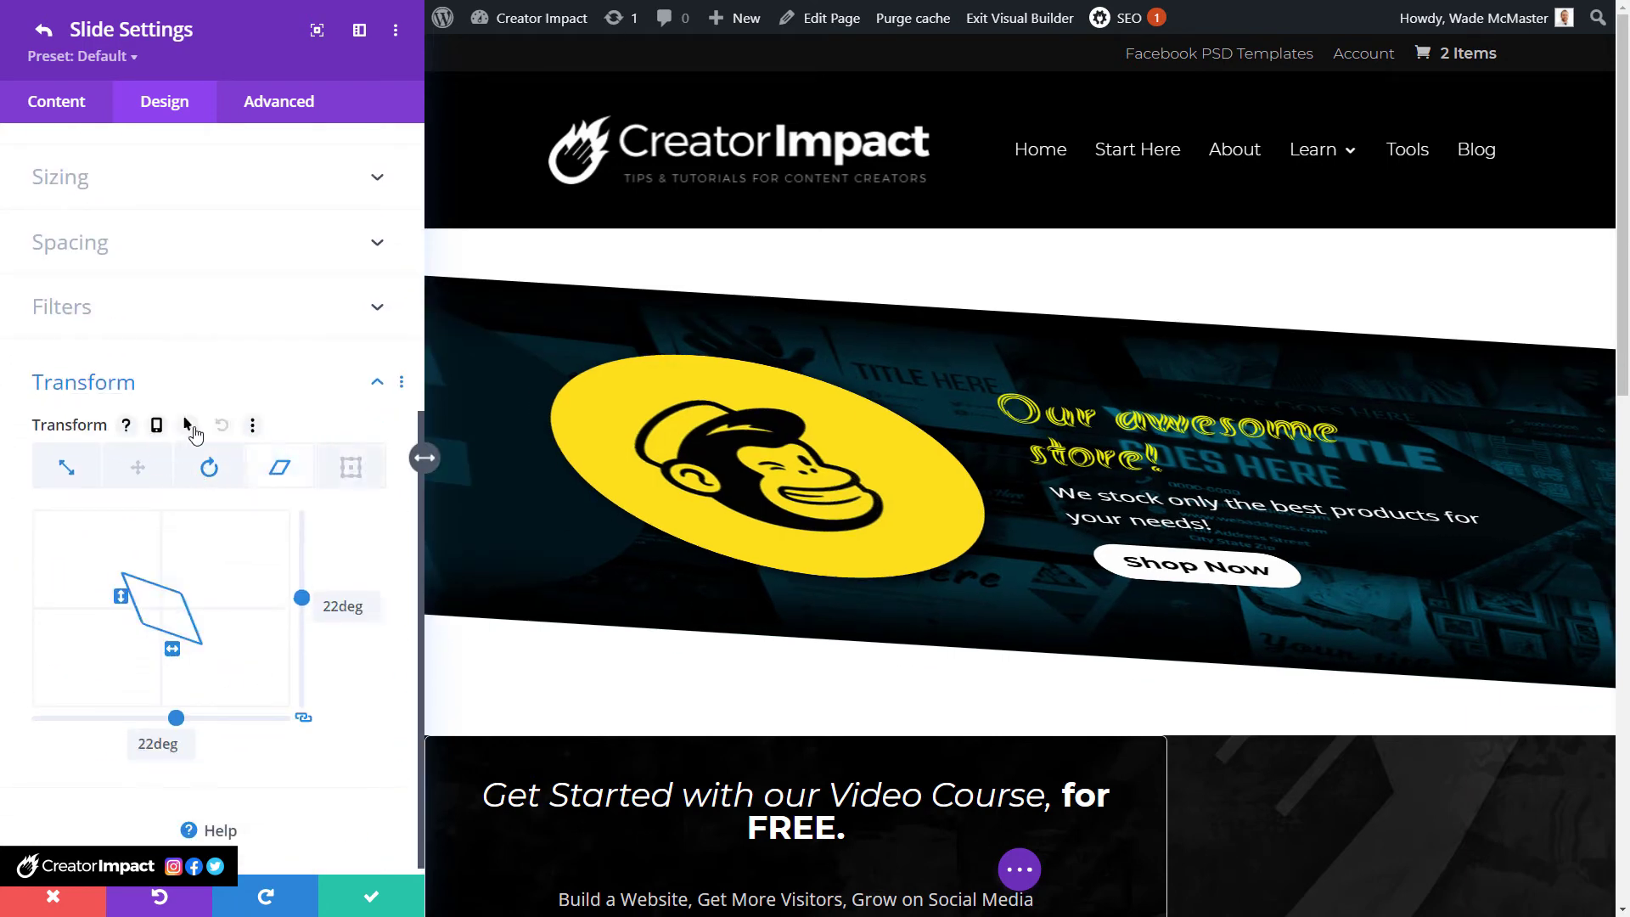
pyautogui.click(218, 425)
pyautogui.click(209, 467)
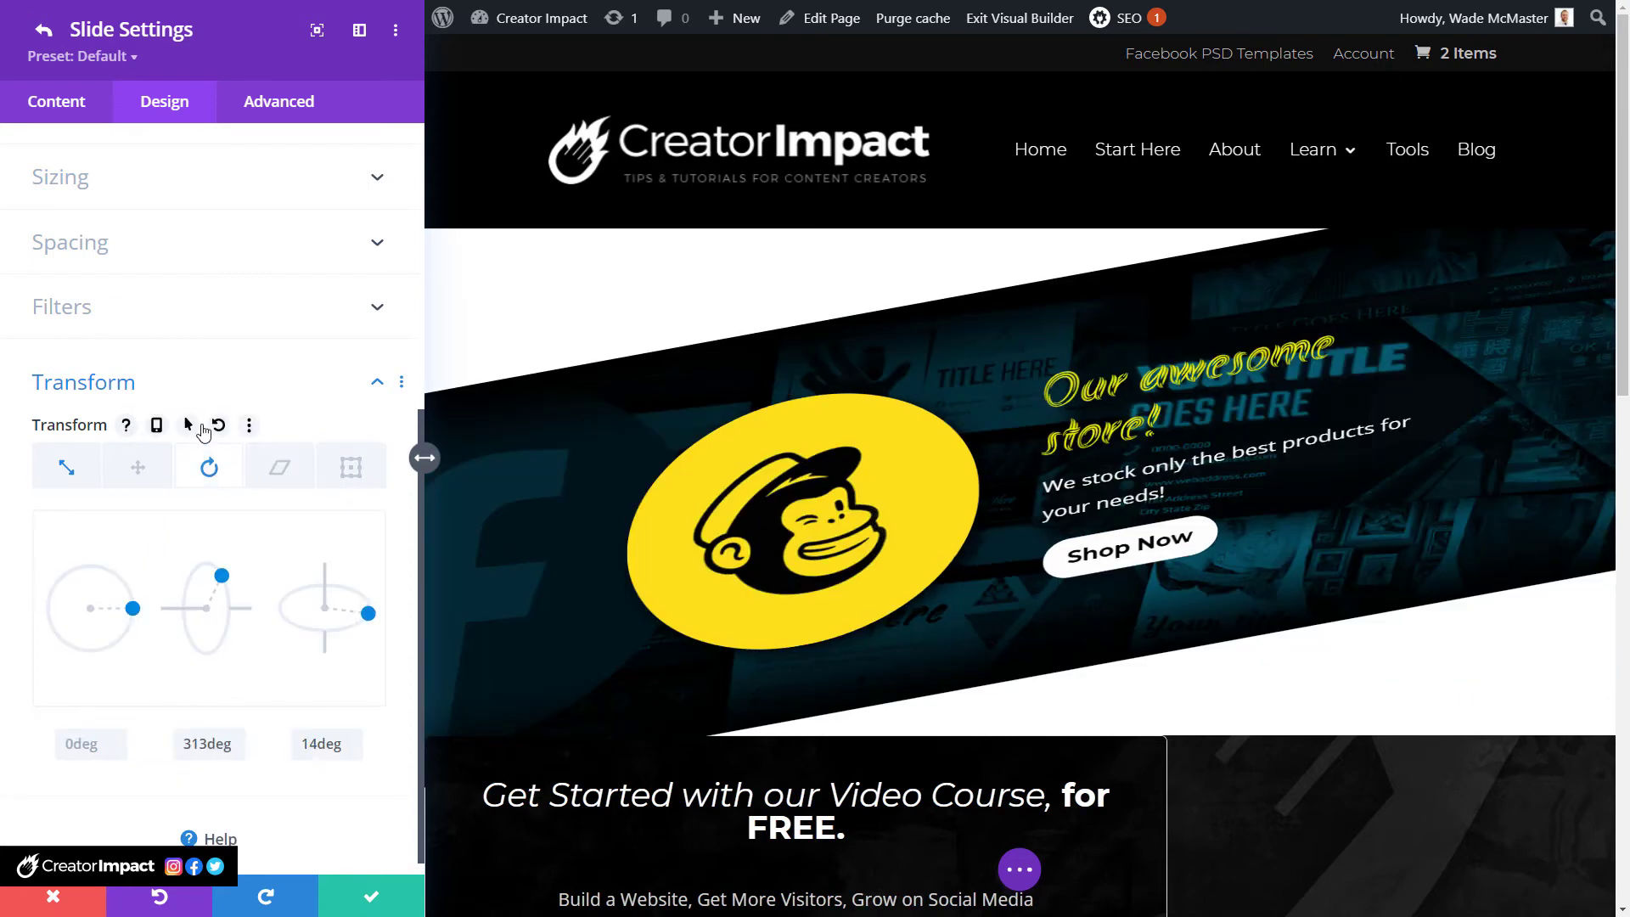
pyautogui.click(218, 425)
pyautogui.click(70, 476)
pyautogui.click(218, 425)
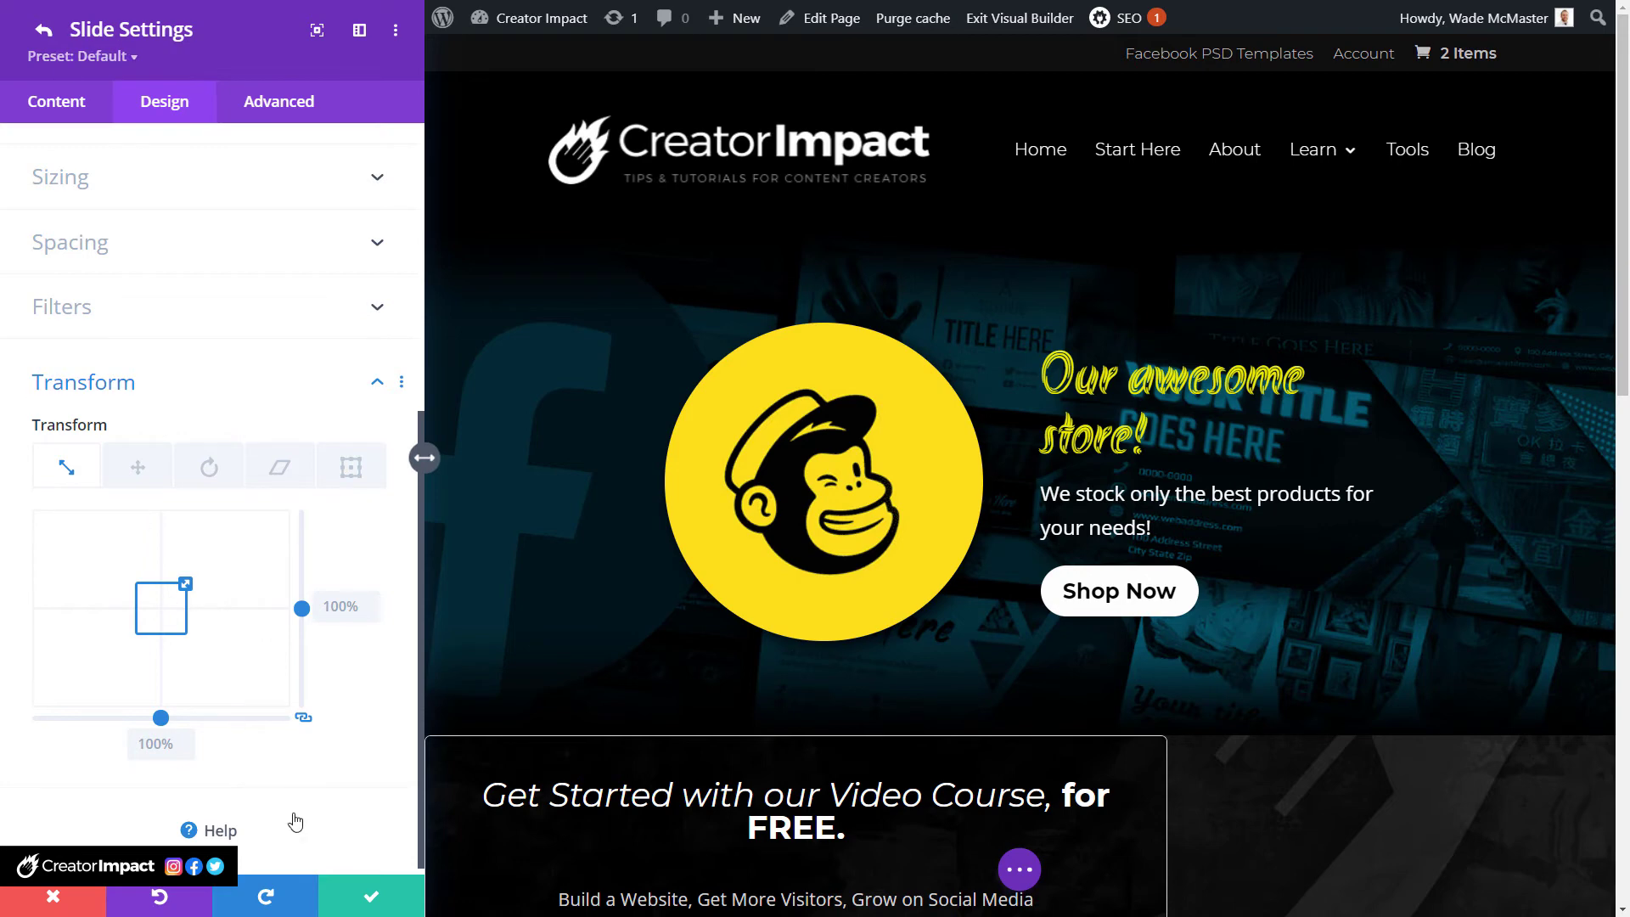
# Save the slide's settings and duplicate the "Our awesome store!" slide.
pyautogui.click(373, 899)
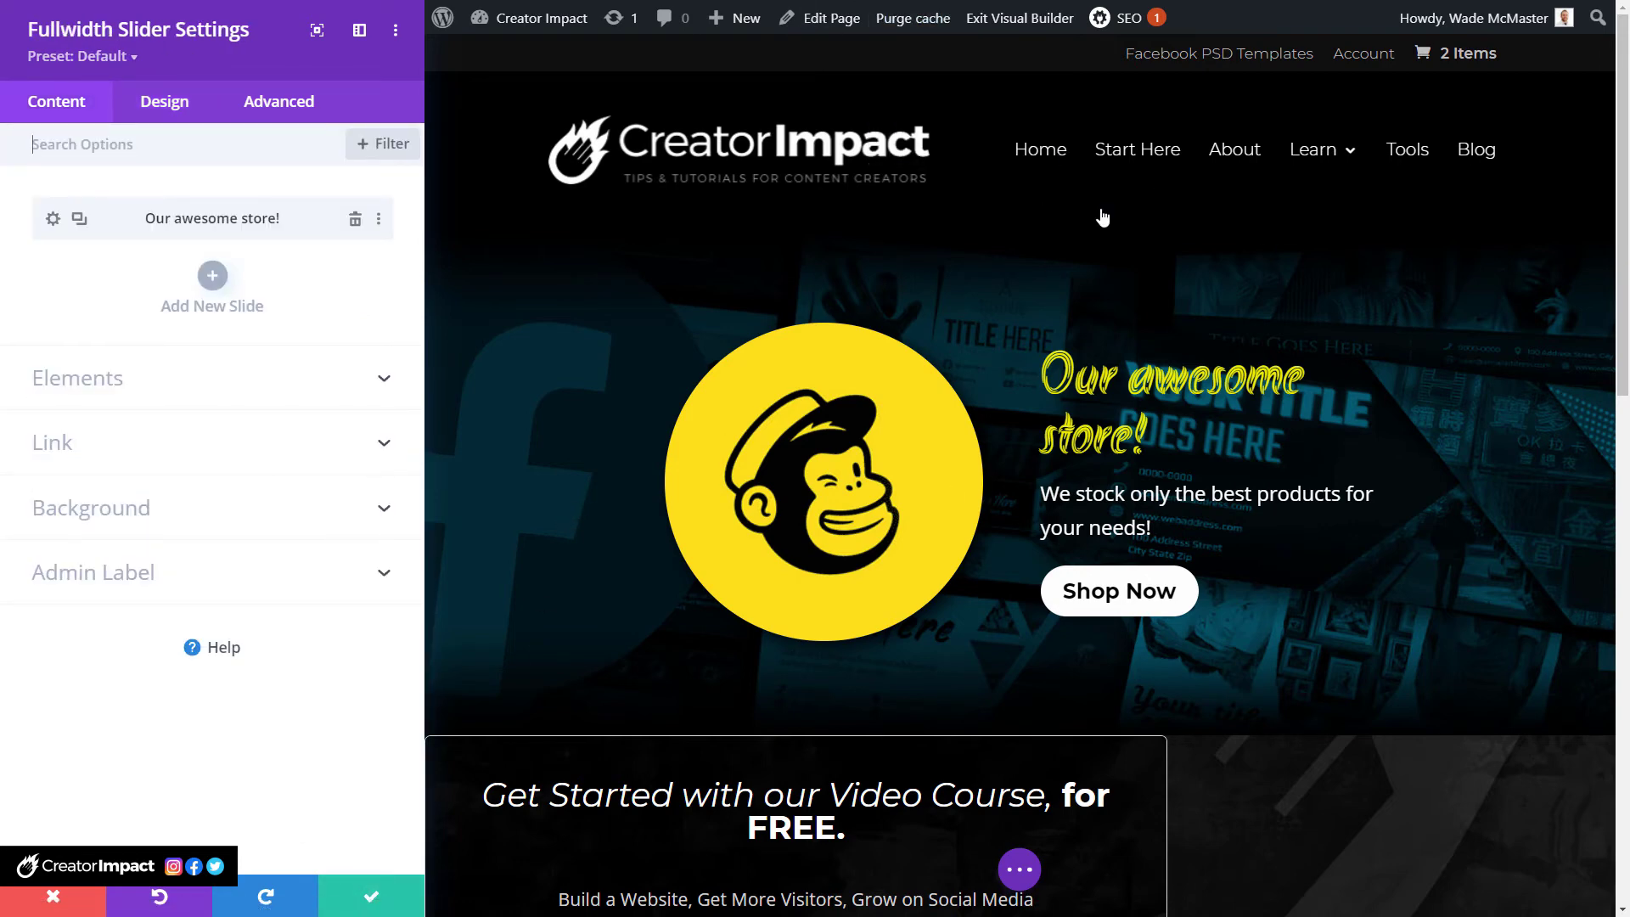
pyautogui.click(78, 220)
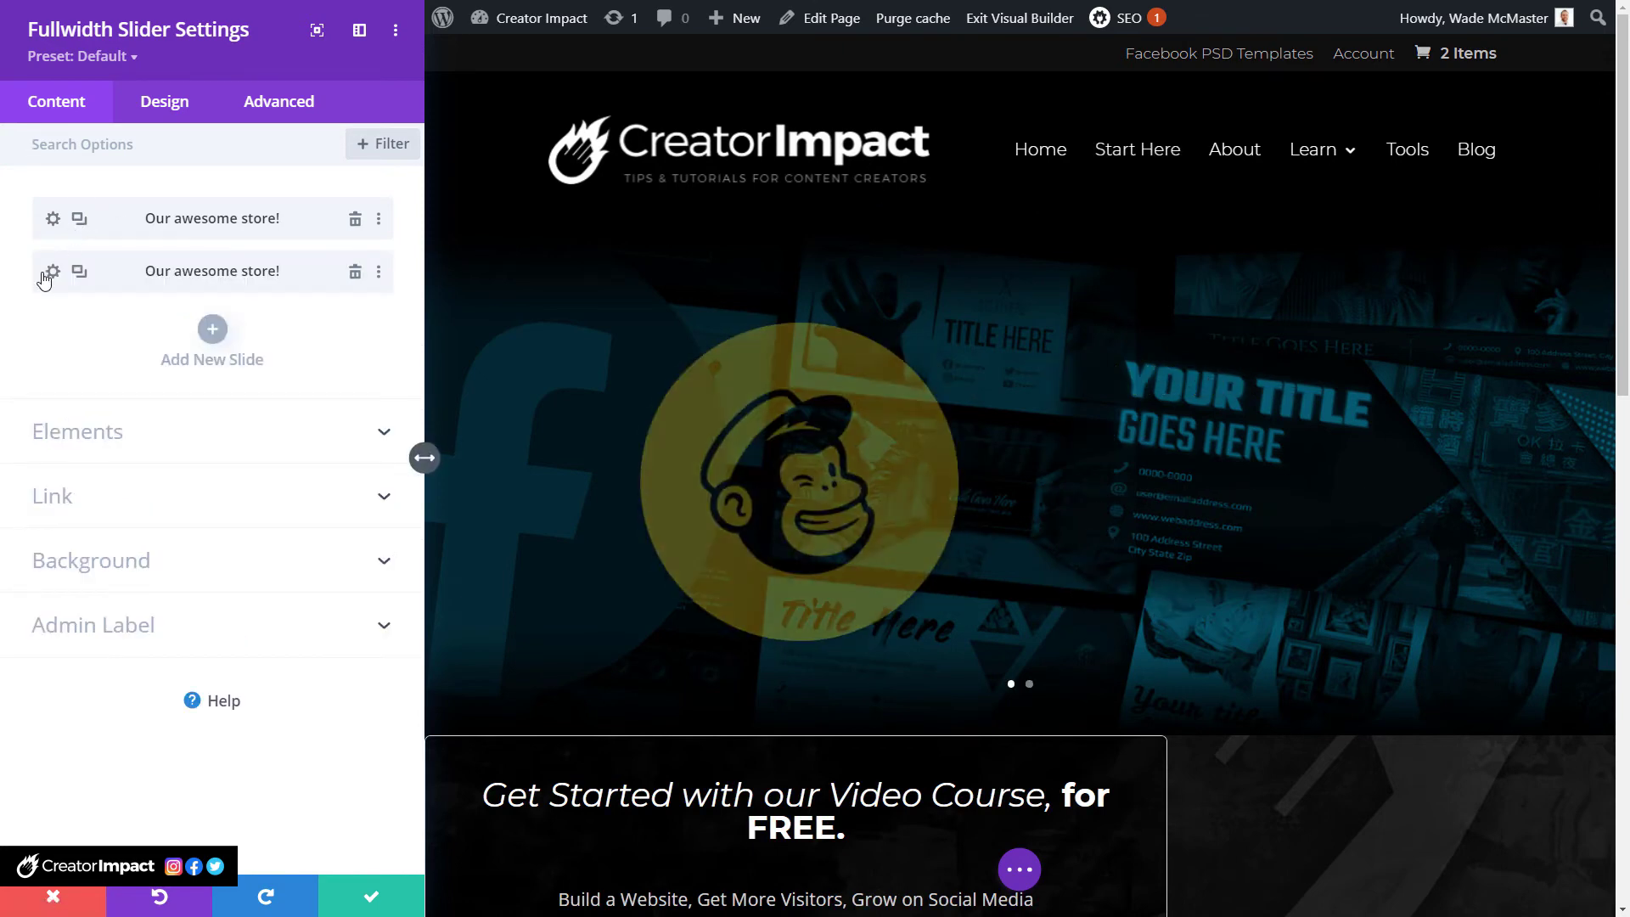
# Set the duplicated slide's title to "Read our blog" and its button text to "Read Now".
pyautogui.click(53, 272)
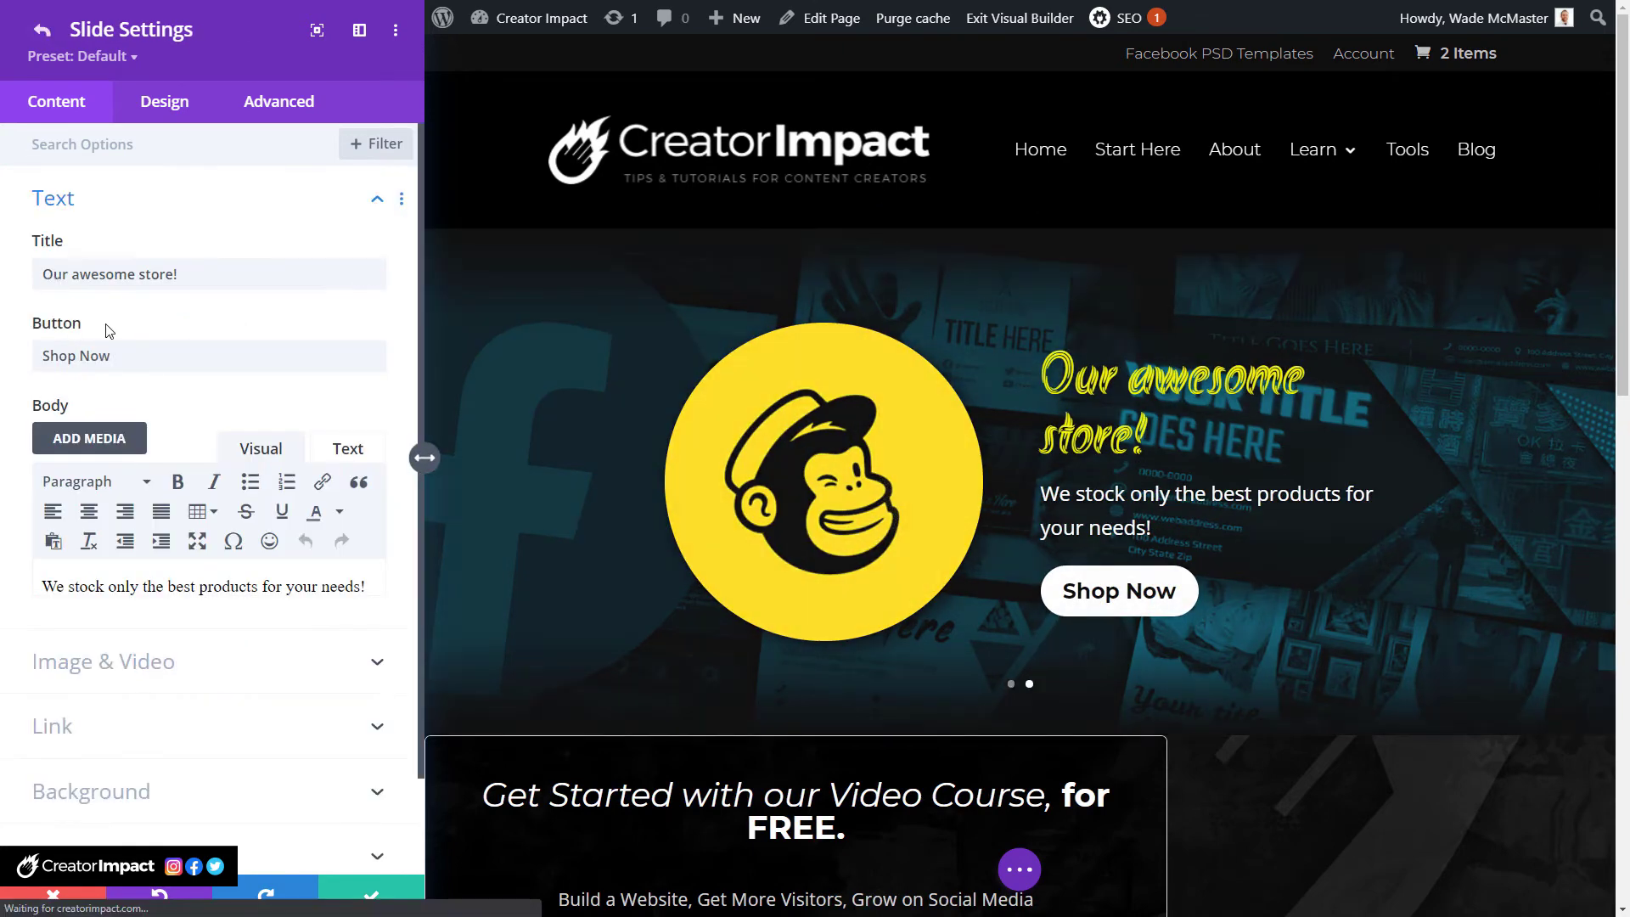
pyautogui.tripleClick(208, 274)
pyautogui.write('Read our blog')
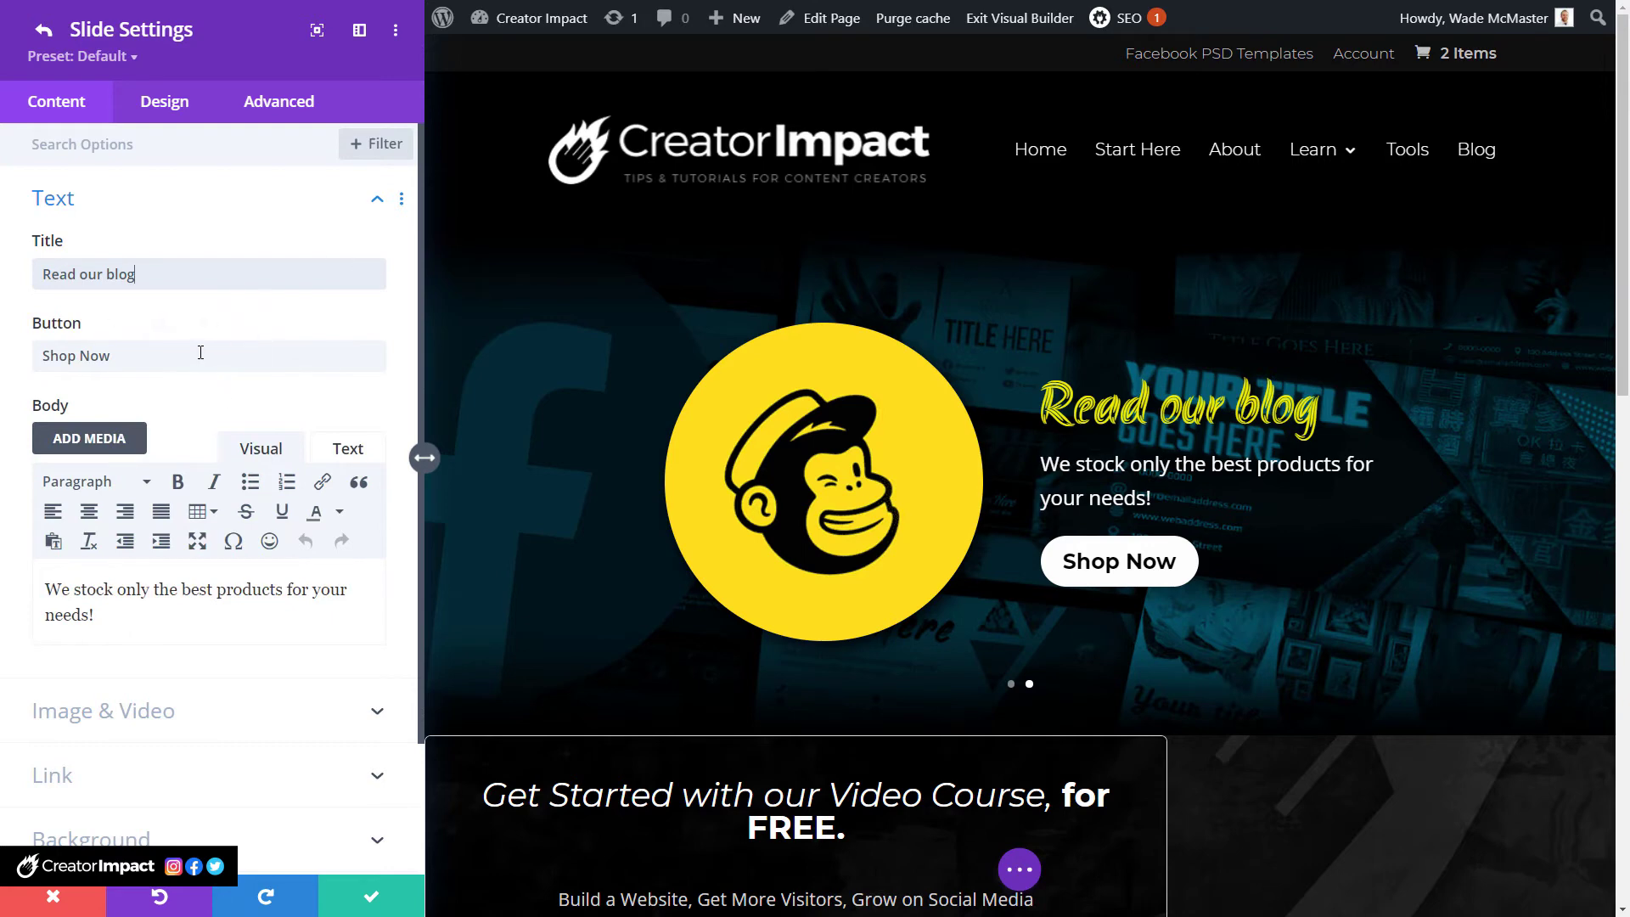
pyautogui.tripleClick(153, 356)
pyautogui.write('Re')
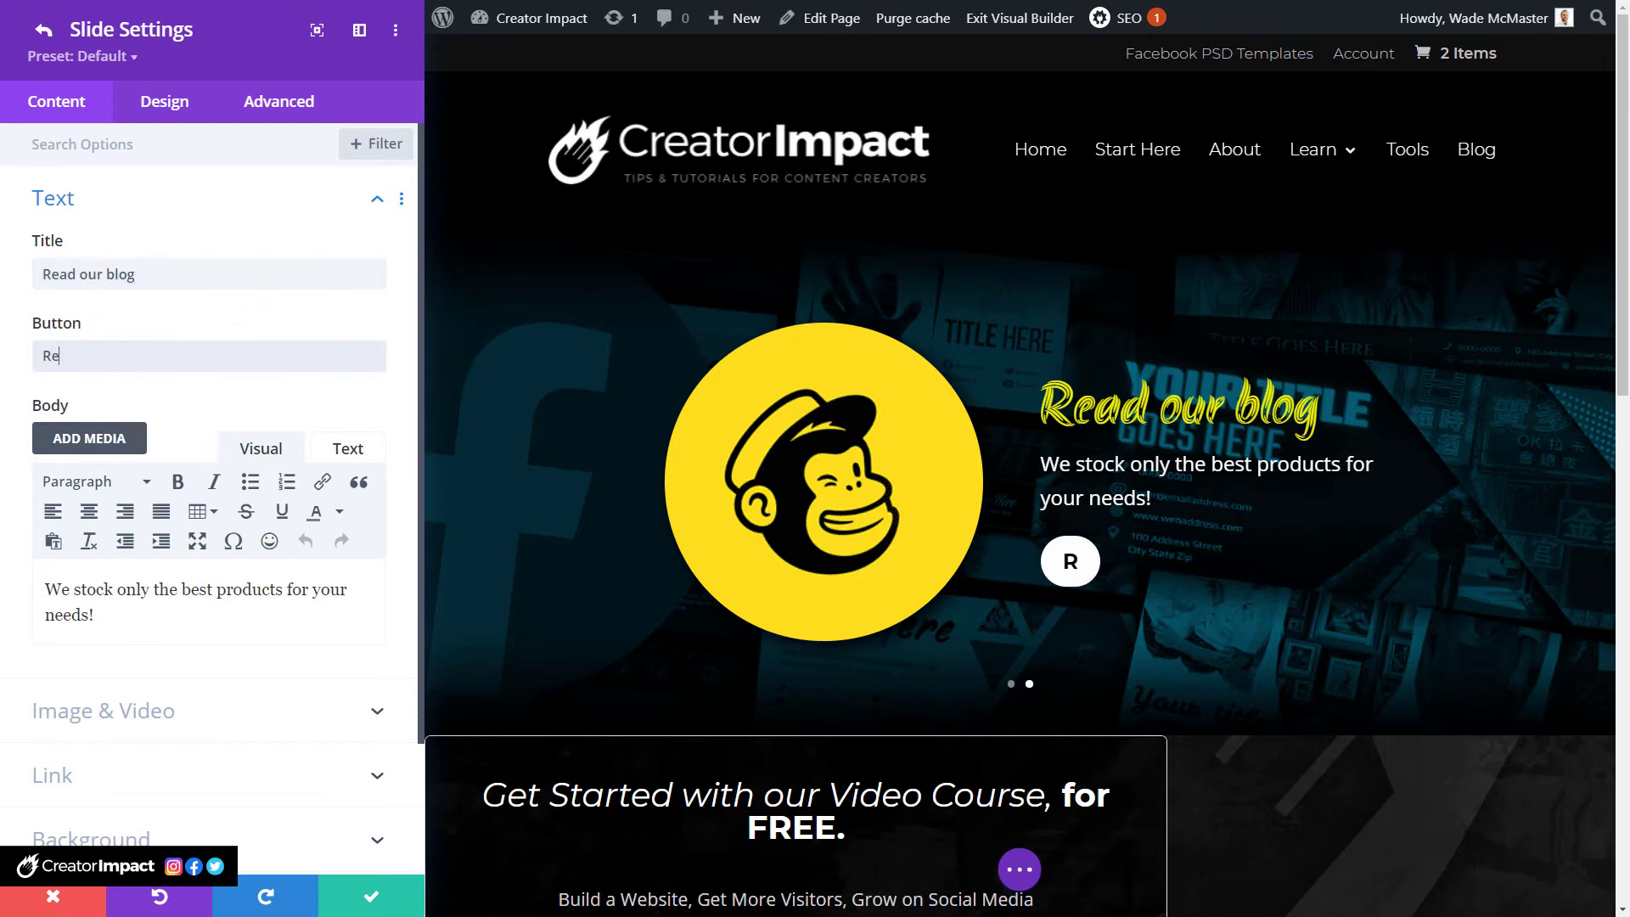
pyautogui.write('ad Now')
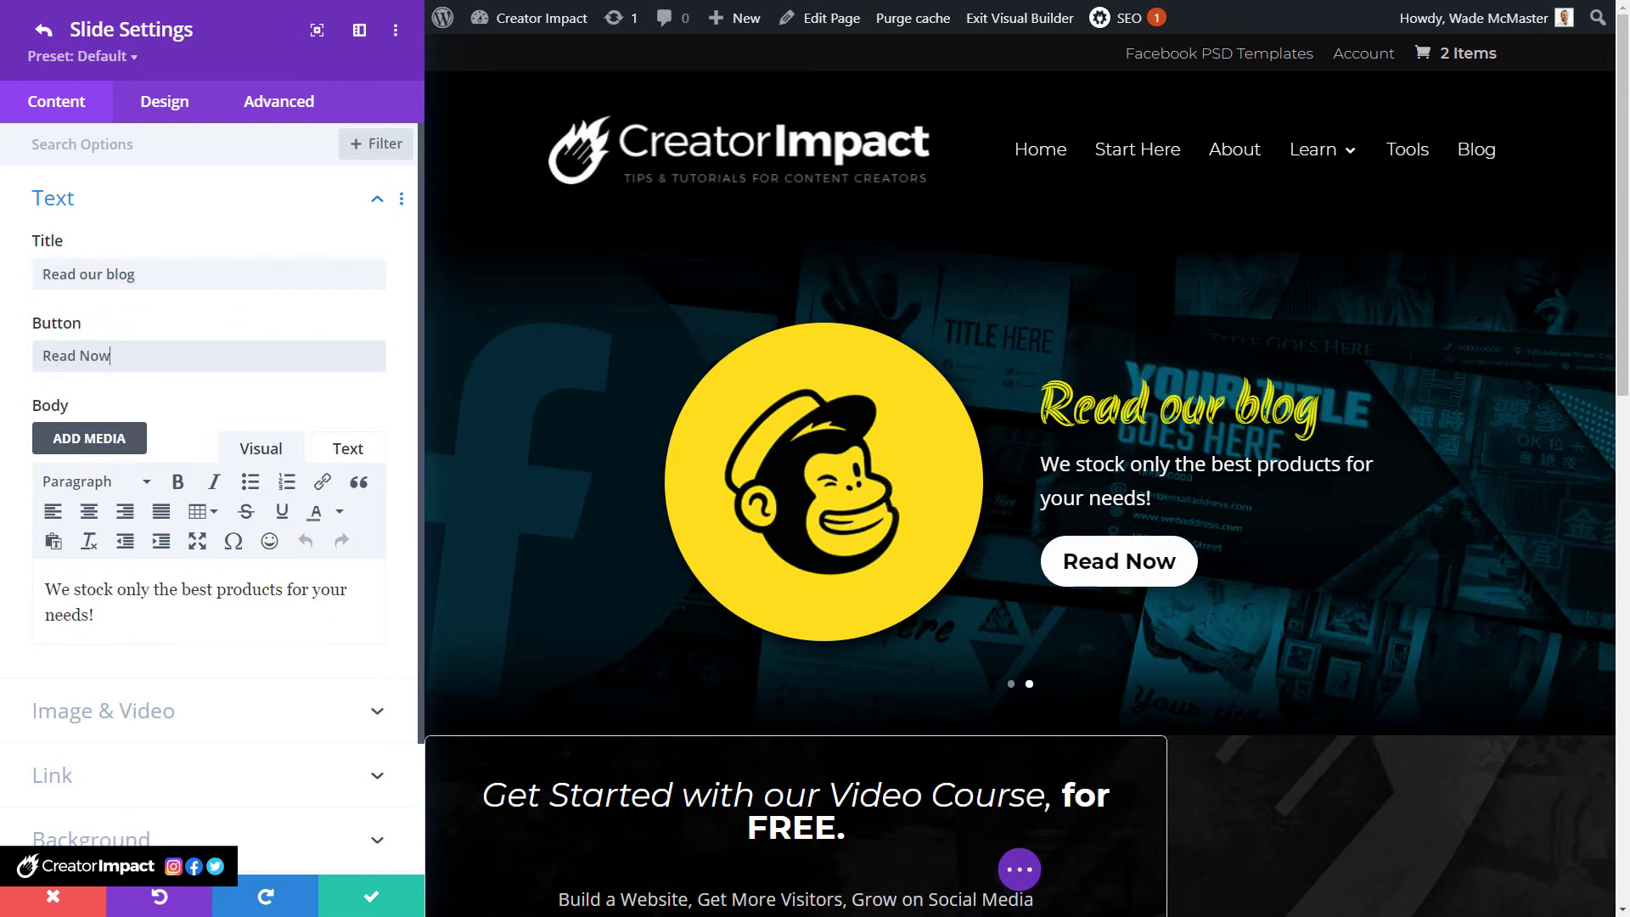
# Remove the image from the "Read our blog" slide.
pyautogui.scroll(-2, 99, 517)
pyautogui.click(183, 557)
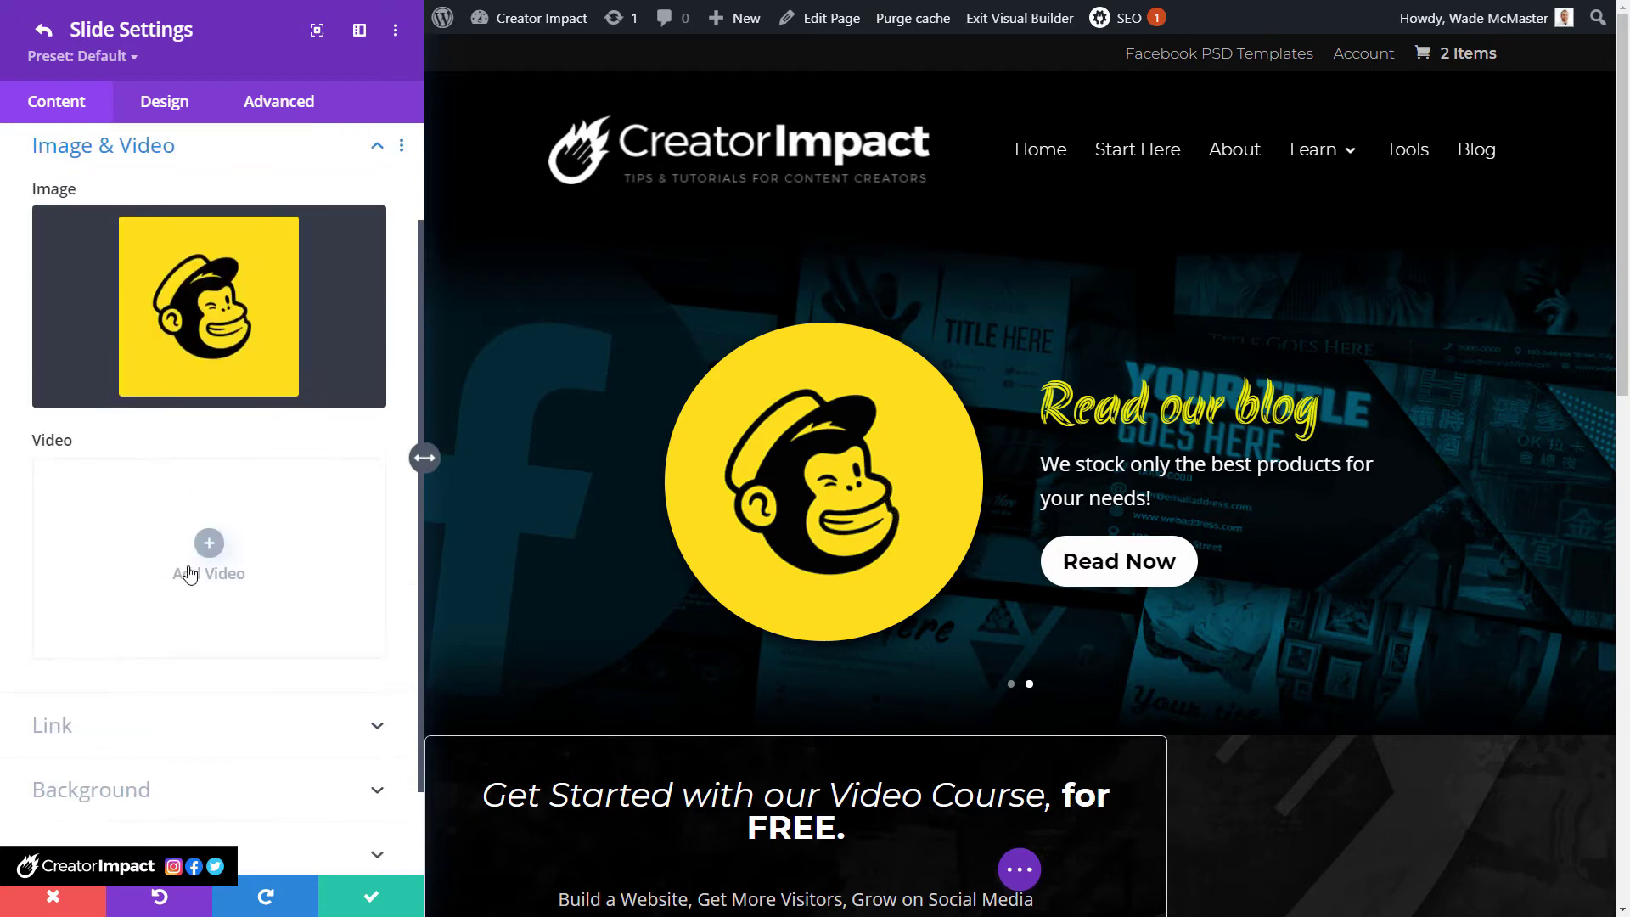
pyautogui.scroll(2, 262, 390)
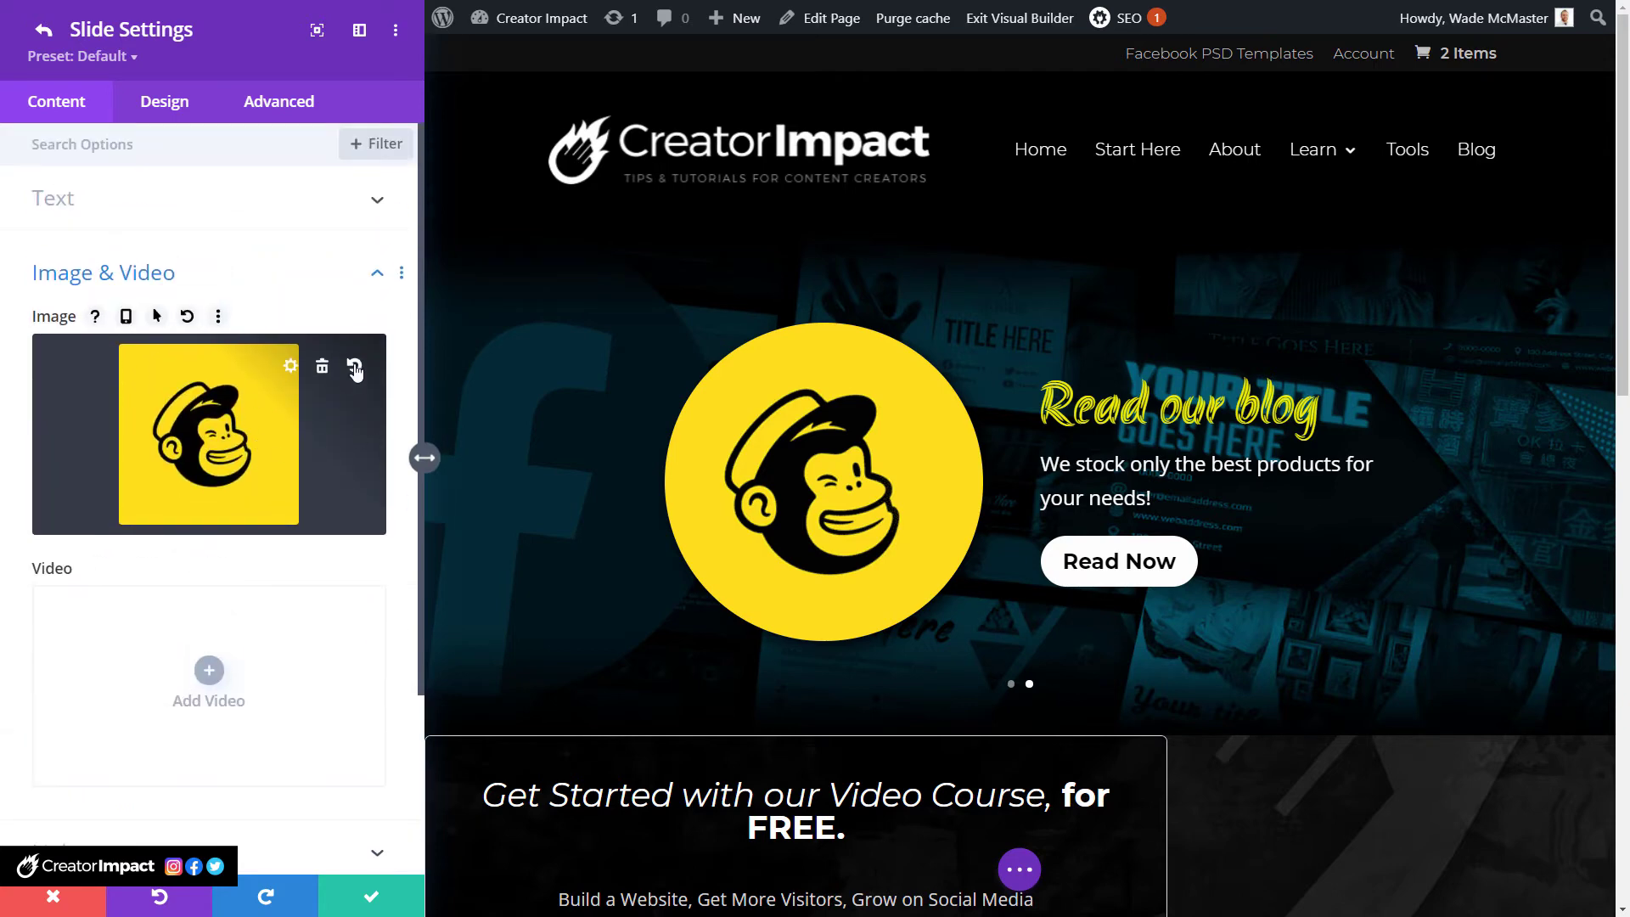
pyautogui.click(322, 370)
pyautogui.scroll(-3, 322, 377)
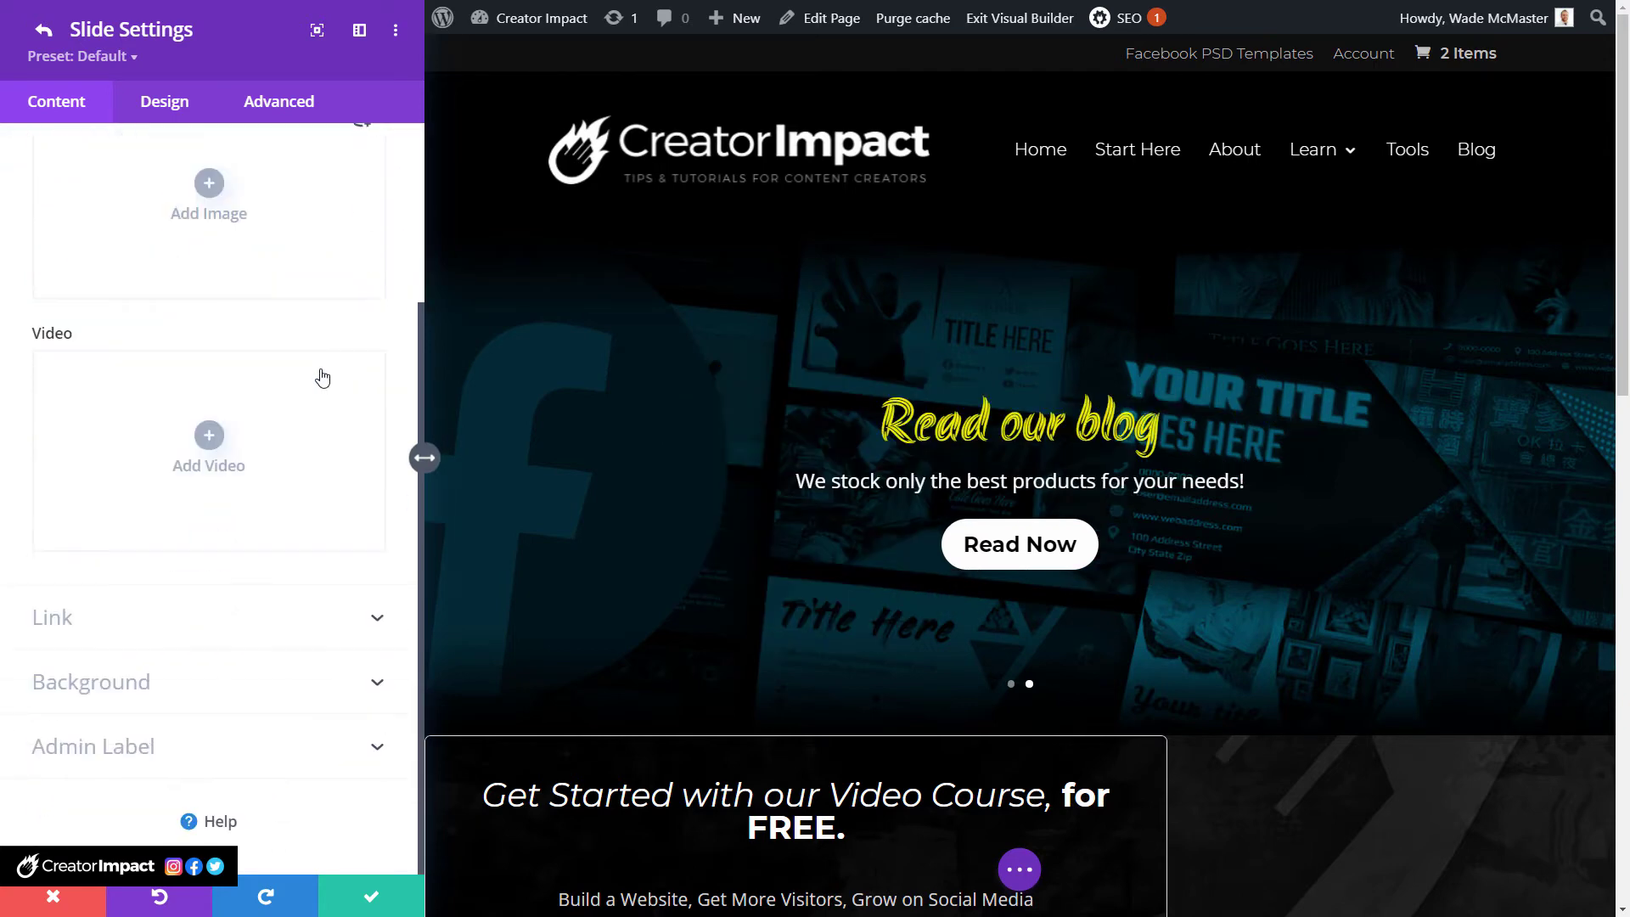
pyautogui.scroll(3, 324, 389)
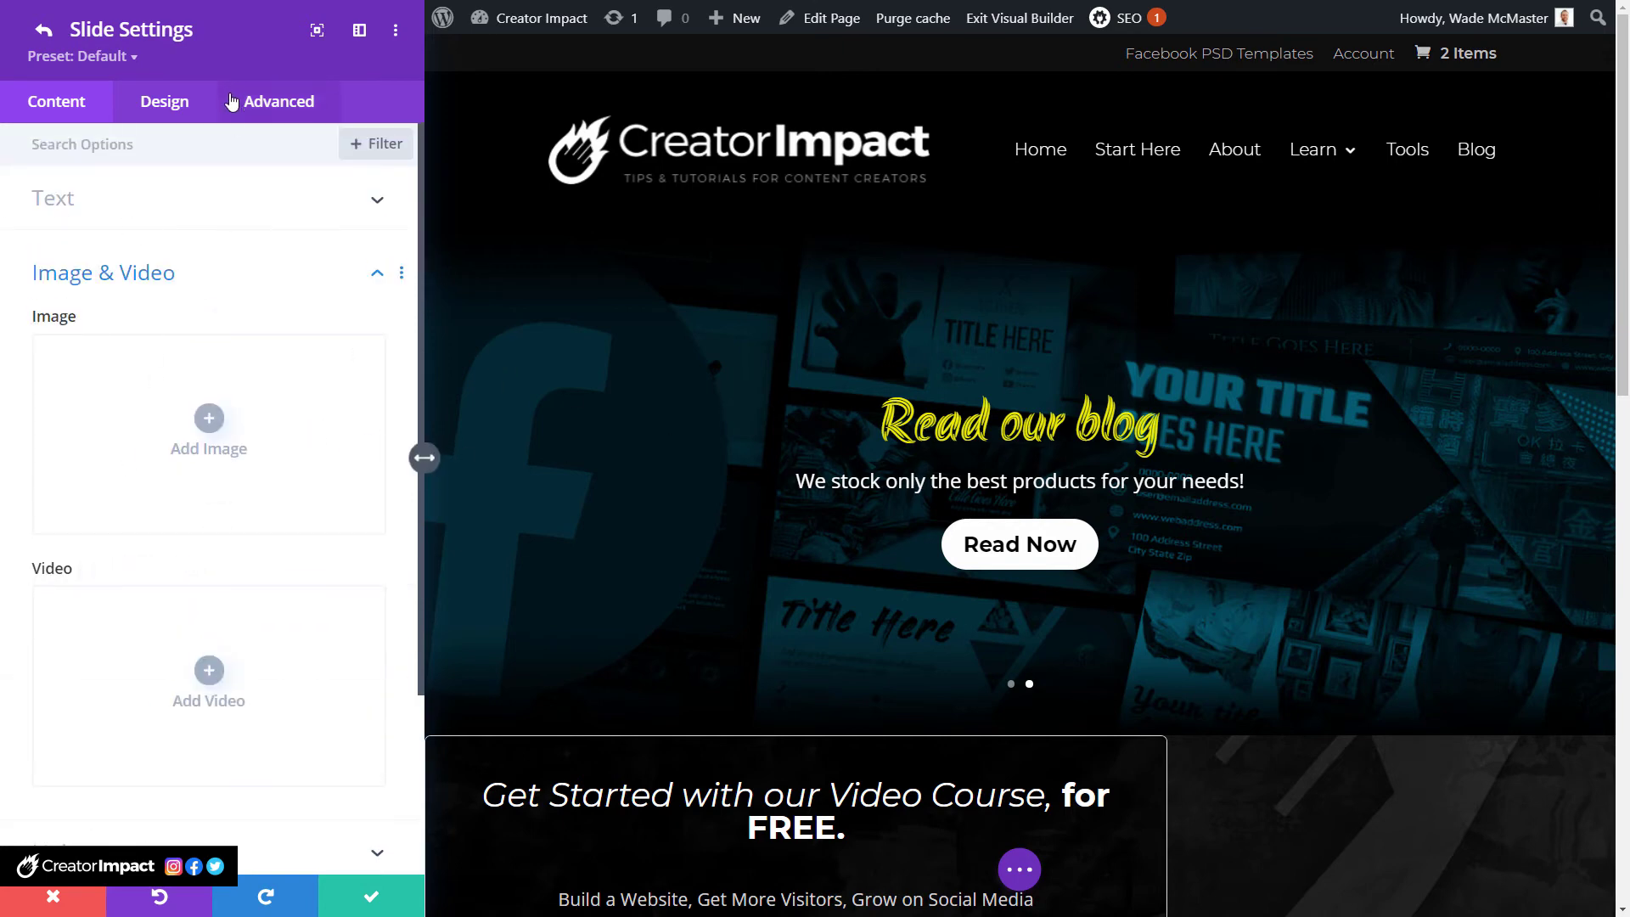
# Set the "Read our blog" slide's transition duration to 900 ms, keep the Ease speed curve, and preview switching between the slides.
pyautogui.click(293, 102)
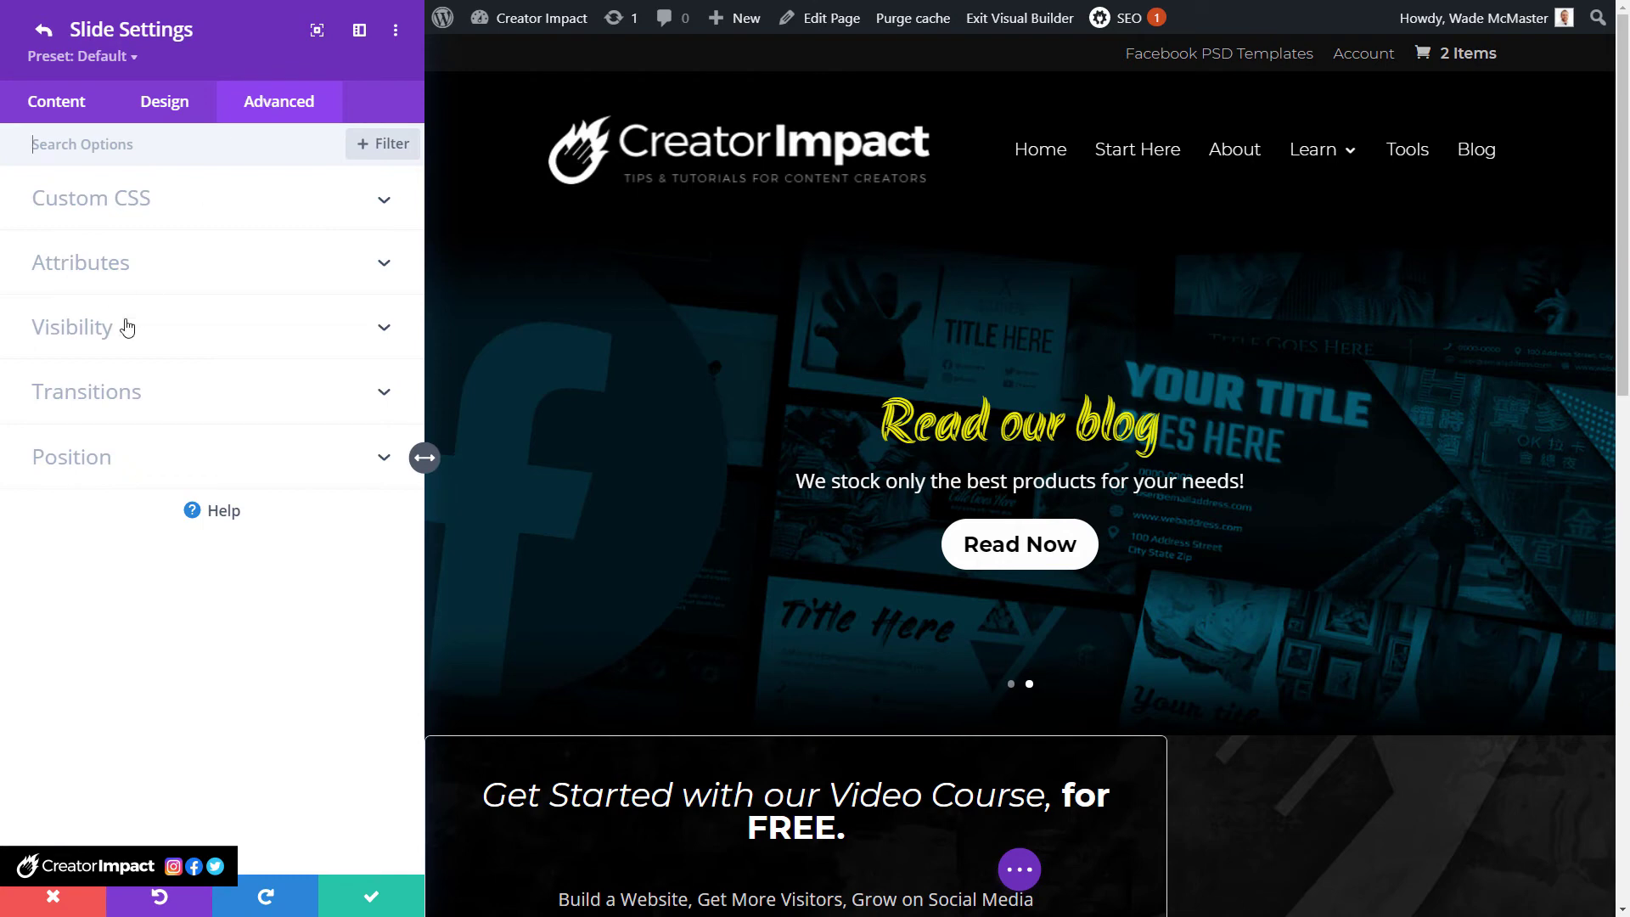
pyautogui.click(188, 106)
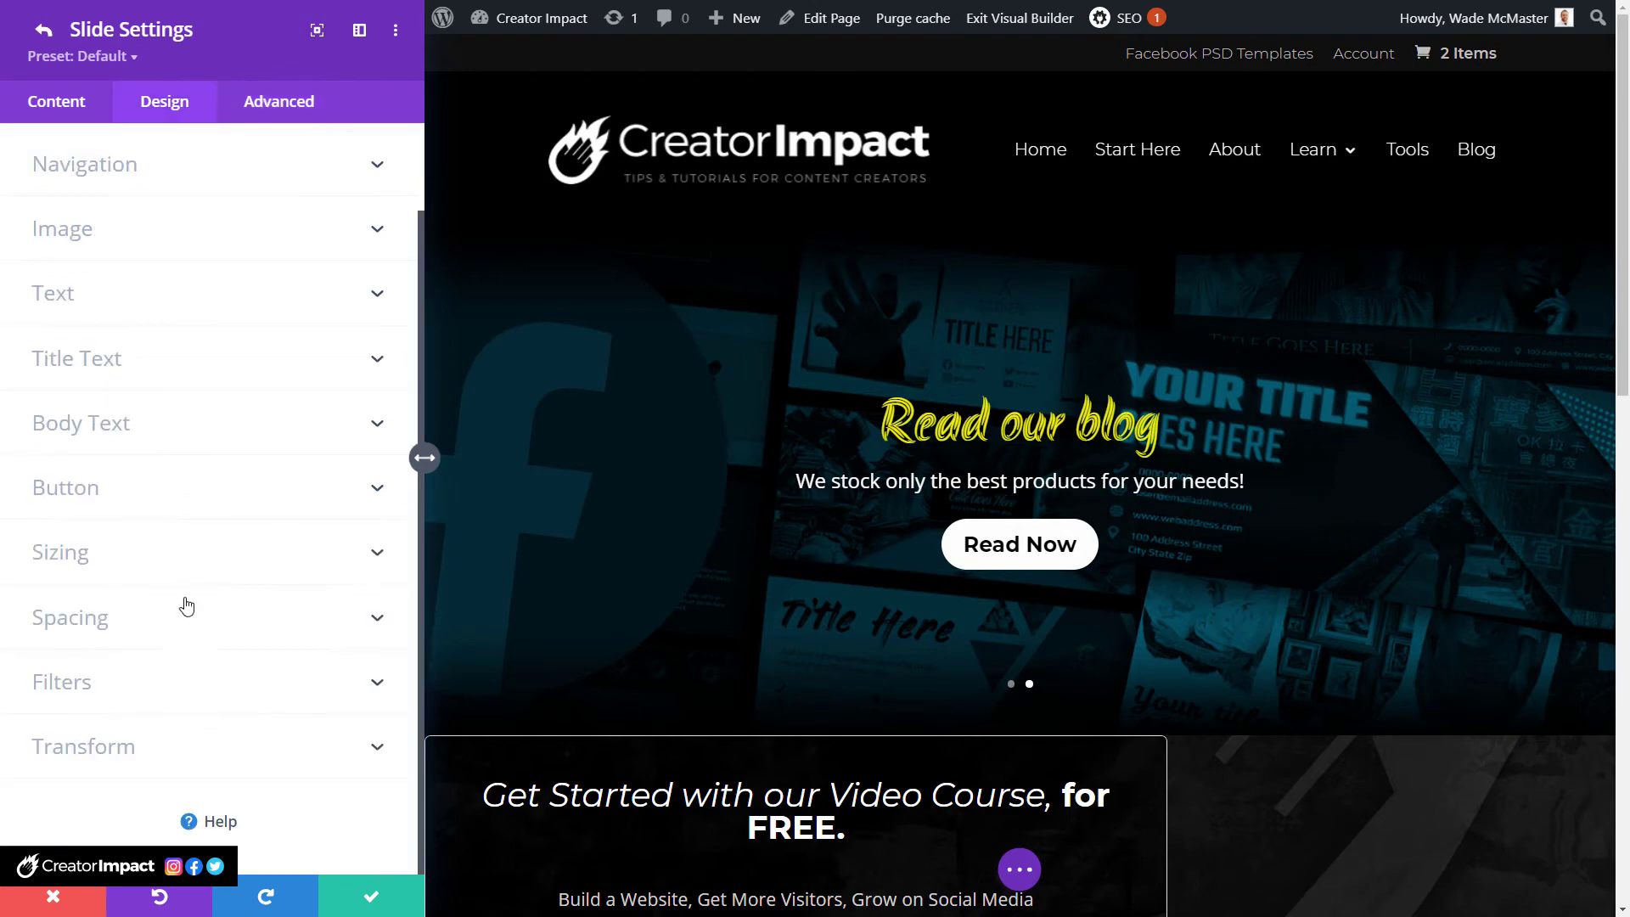
pyautogui.click(274, 104)
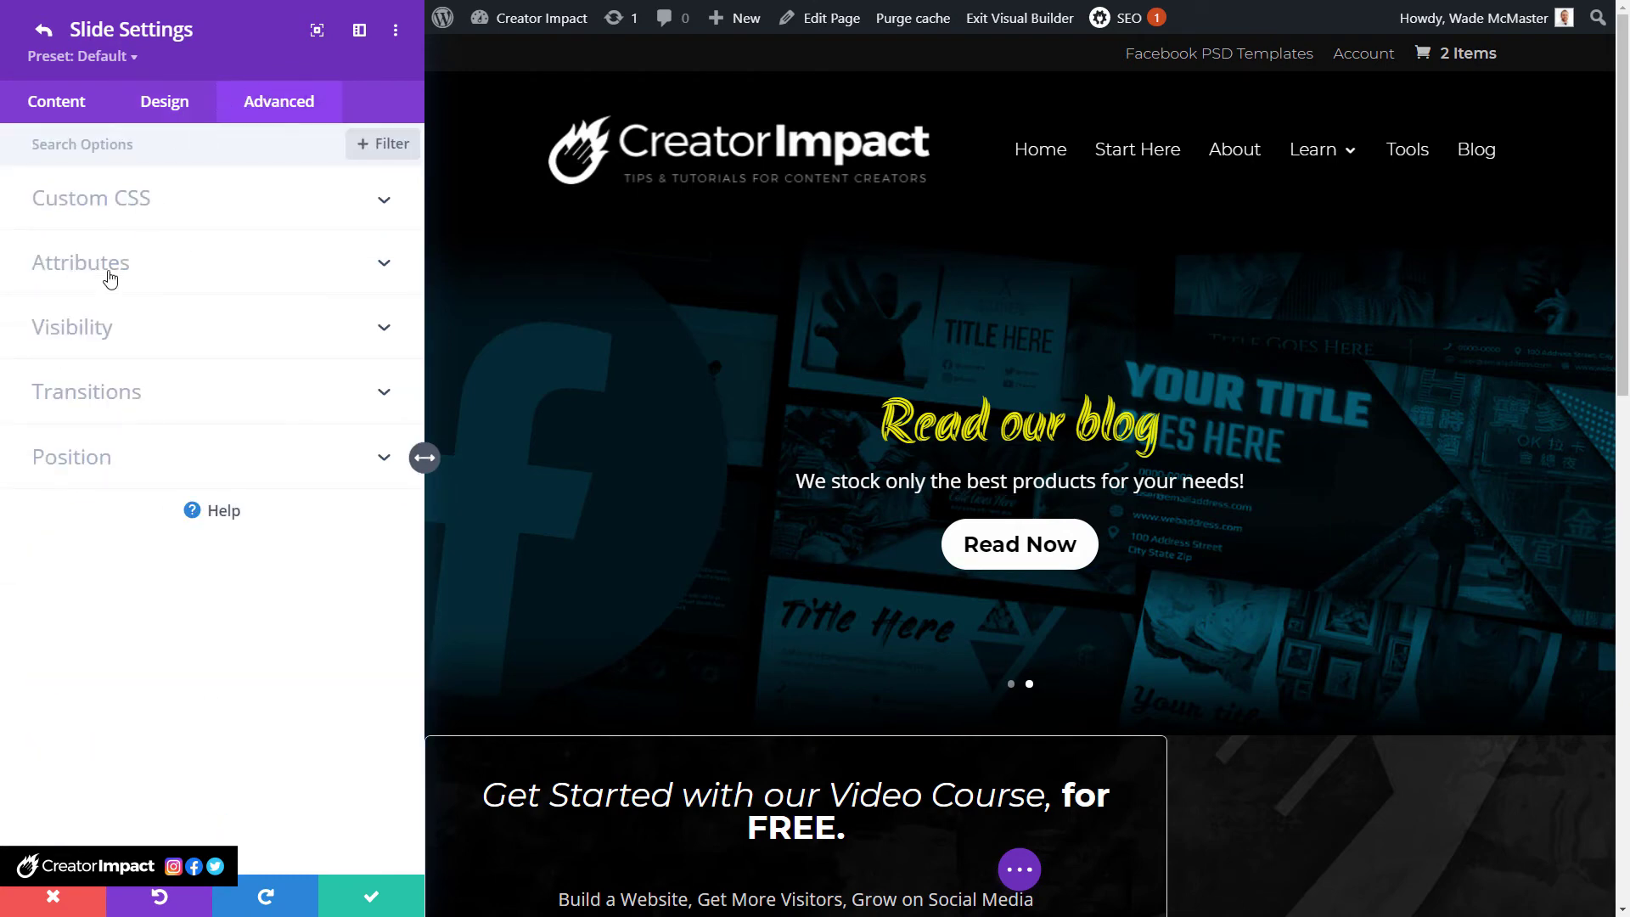
pyautogui.click(92, 396)
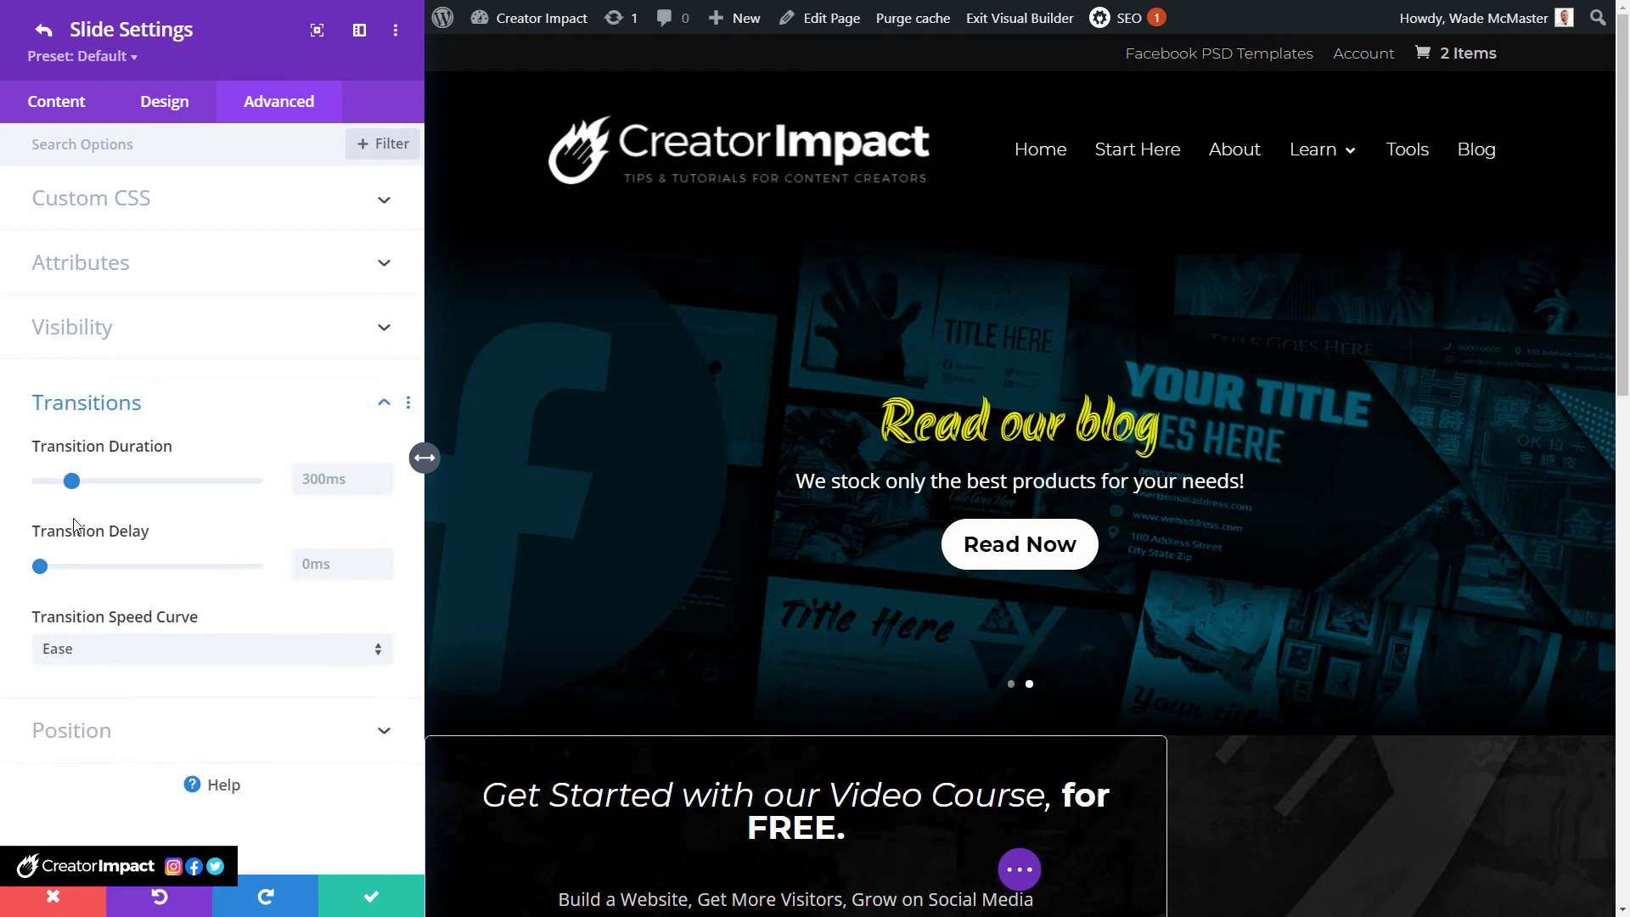
pyautogui.moveTo(84, 483); pyautogui.dragTo(146, 483)
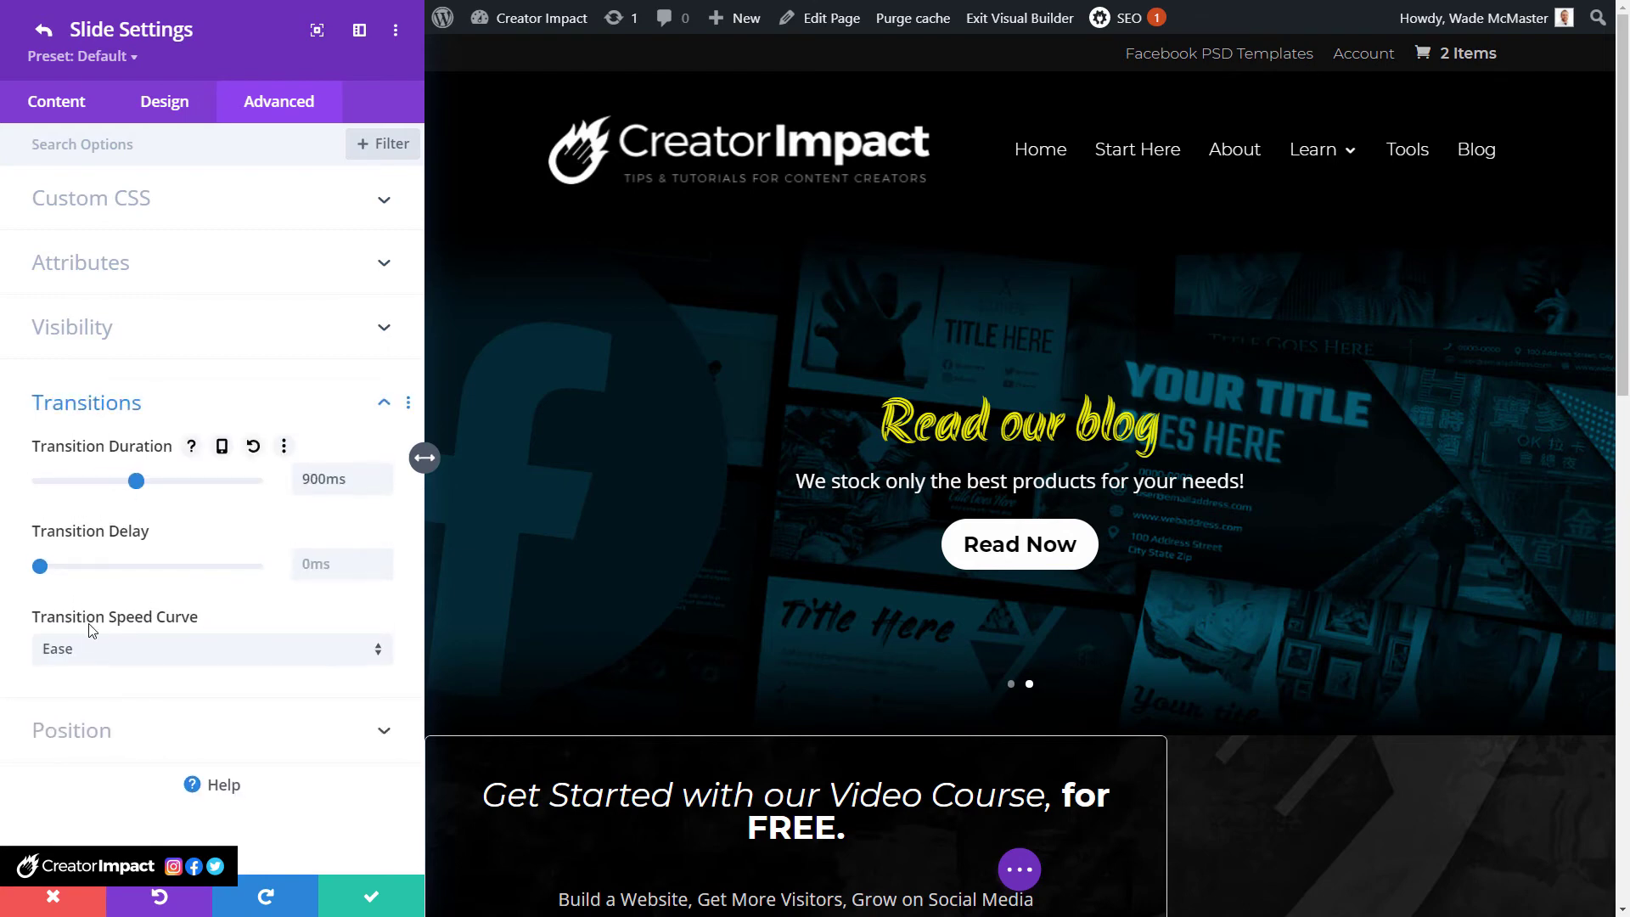
pyautogui.click(97, 650)
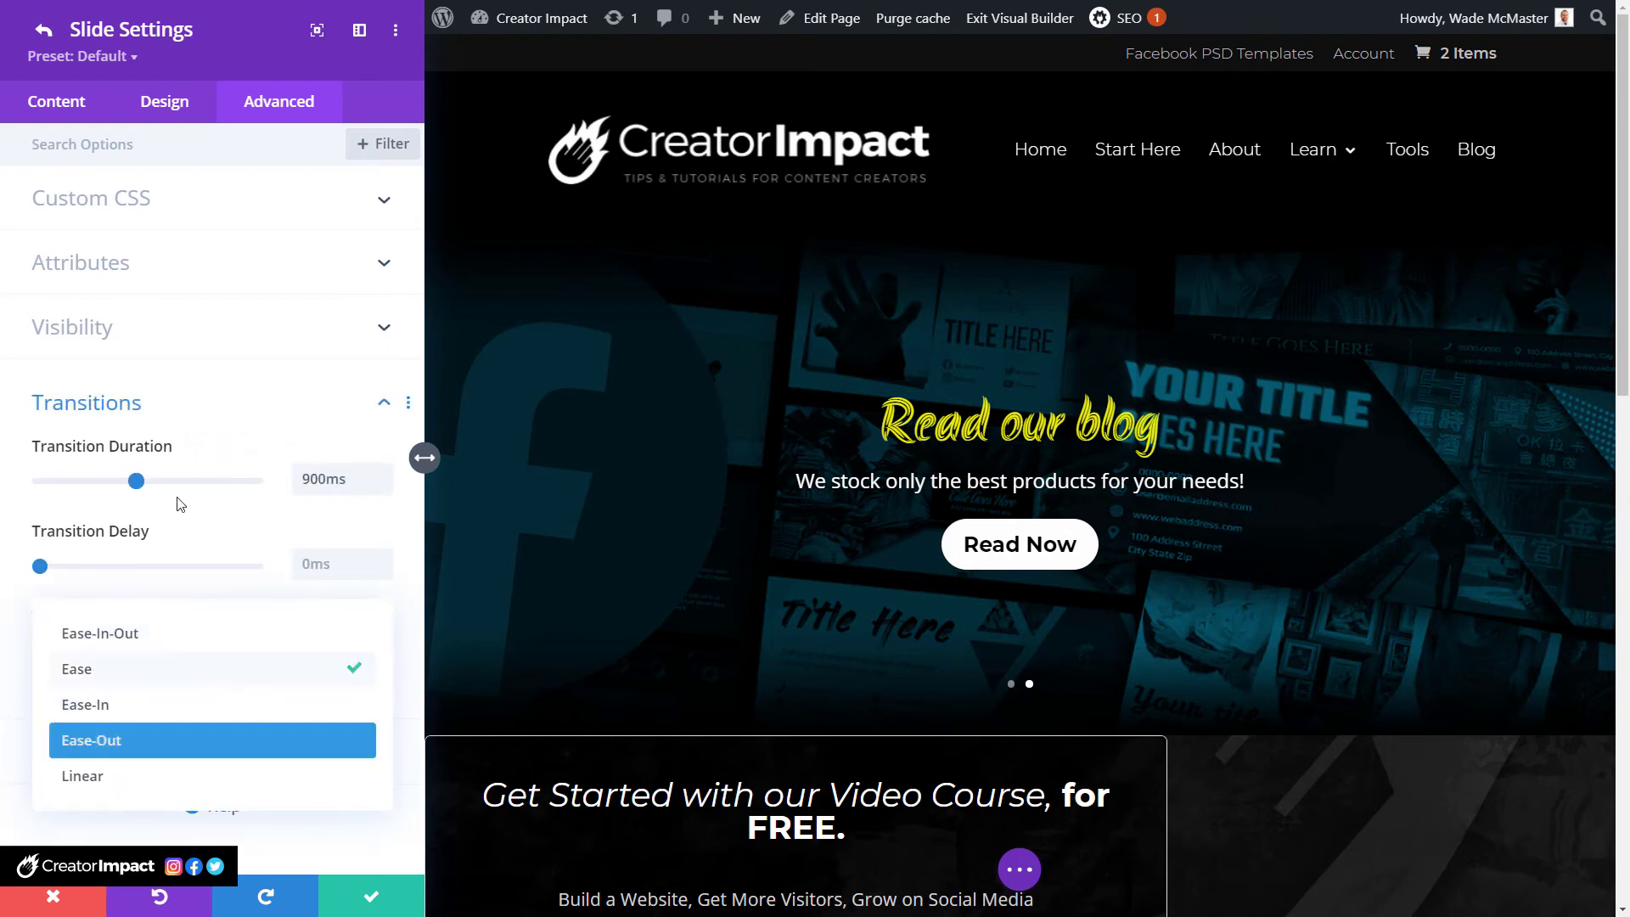
pyautogui.click(246, 404)
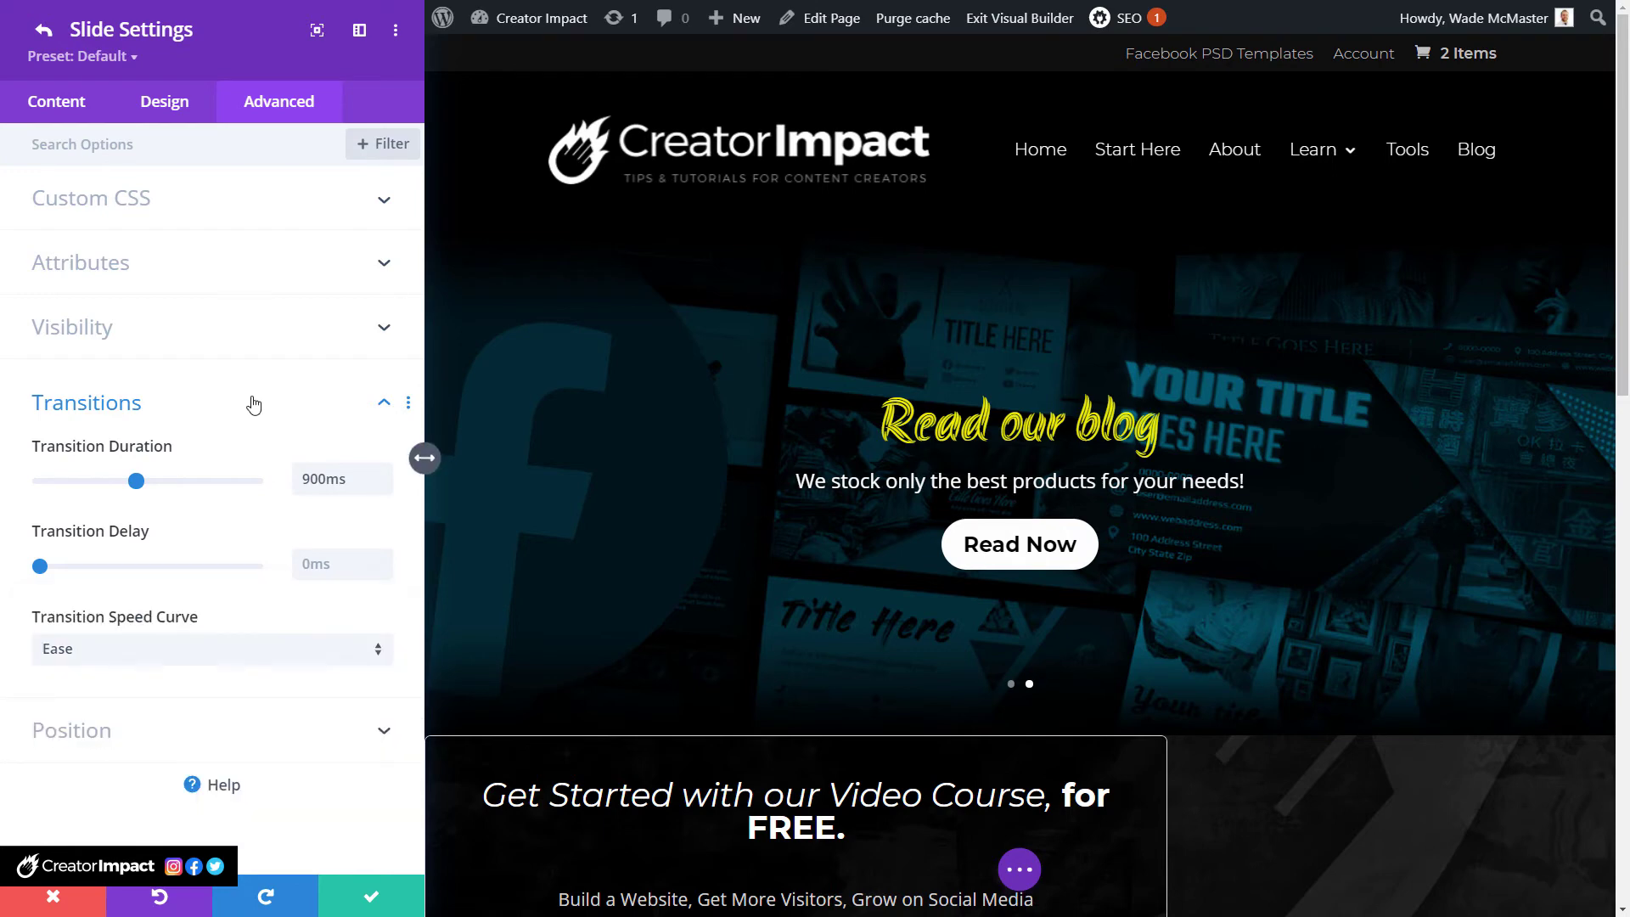
pyautogui.click(1012, 685)
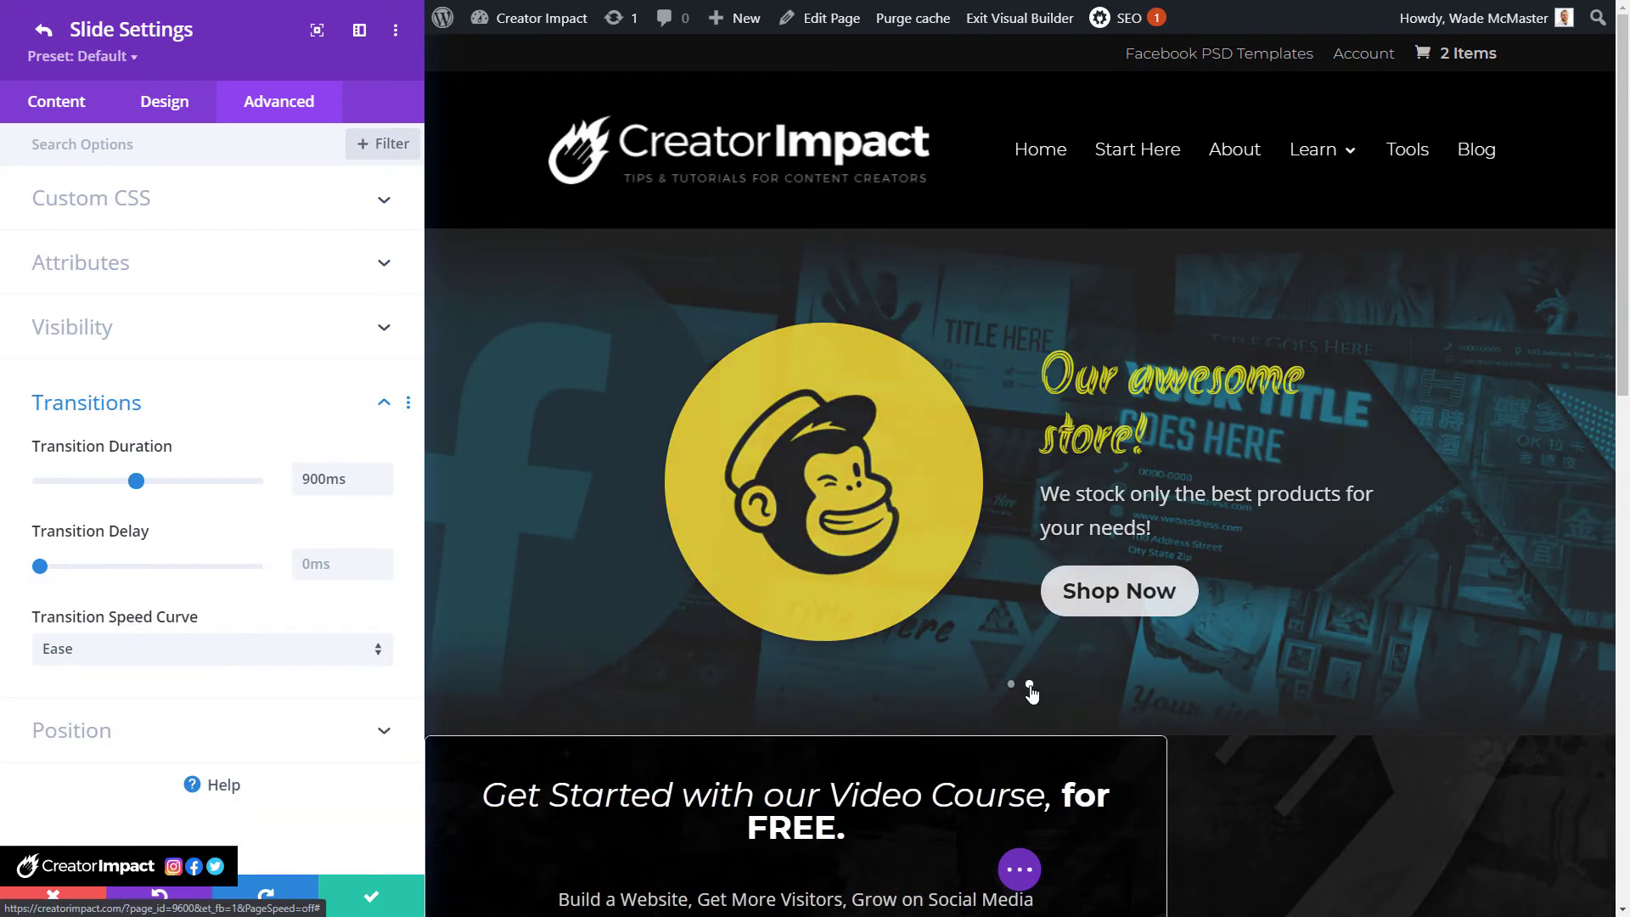
pyautogui.click(1030, 685)
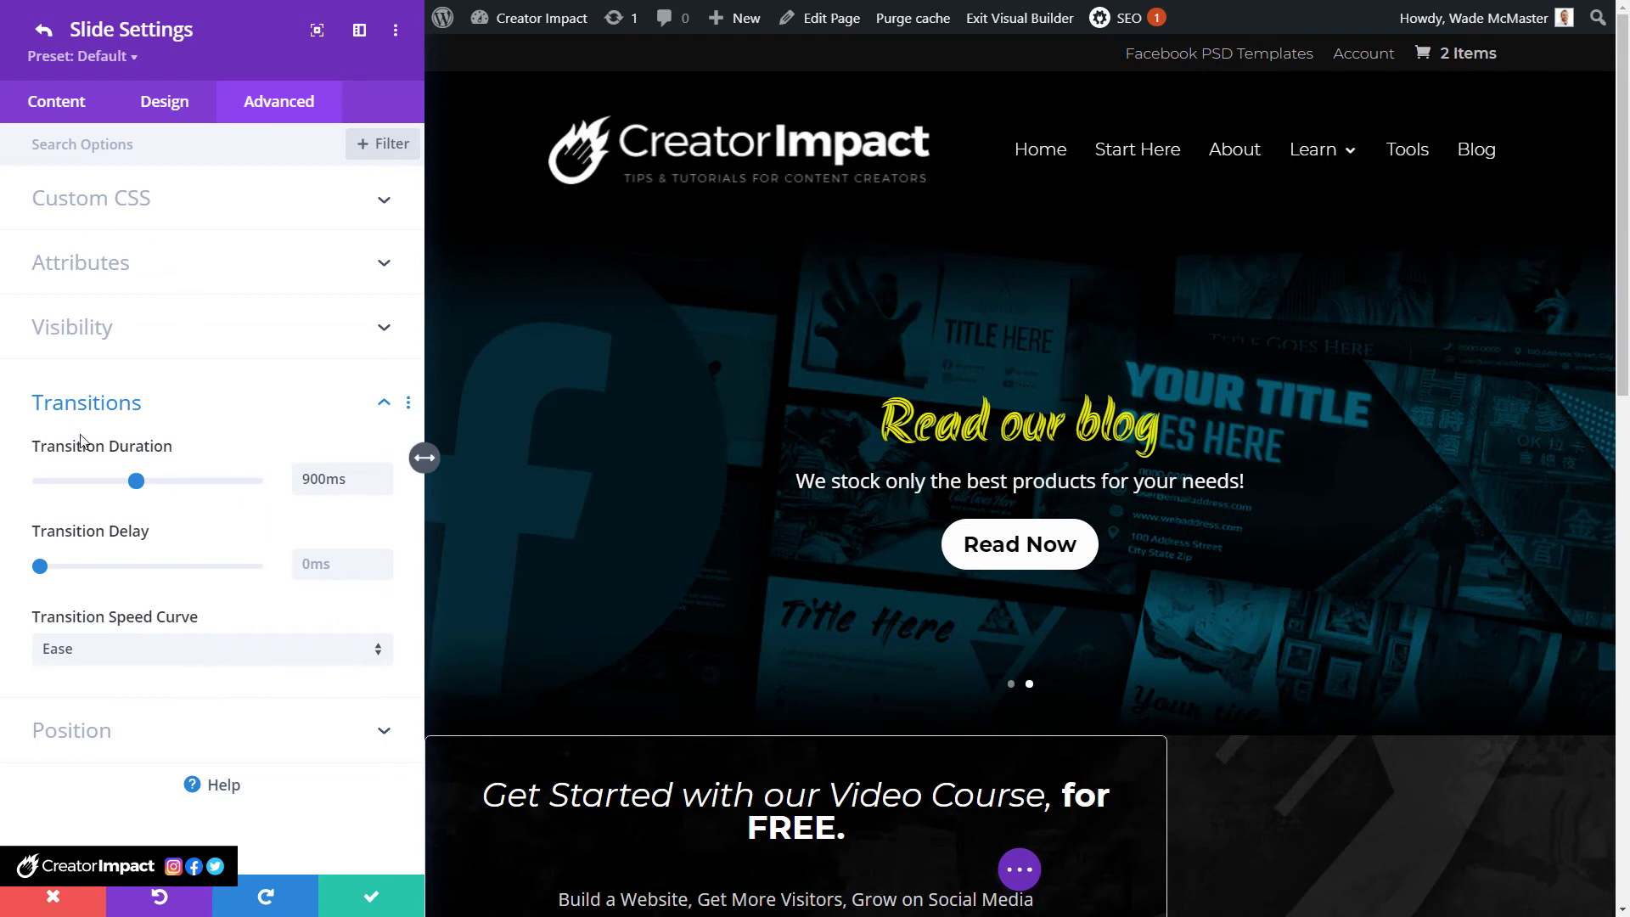
# Reset the "Read our blog" slide's background color and remove its background image.
pyautogui.click(170, 114)
pyautogui.scroll(-2, 157, 212)
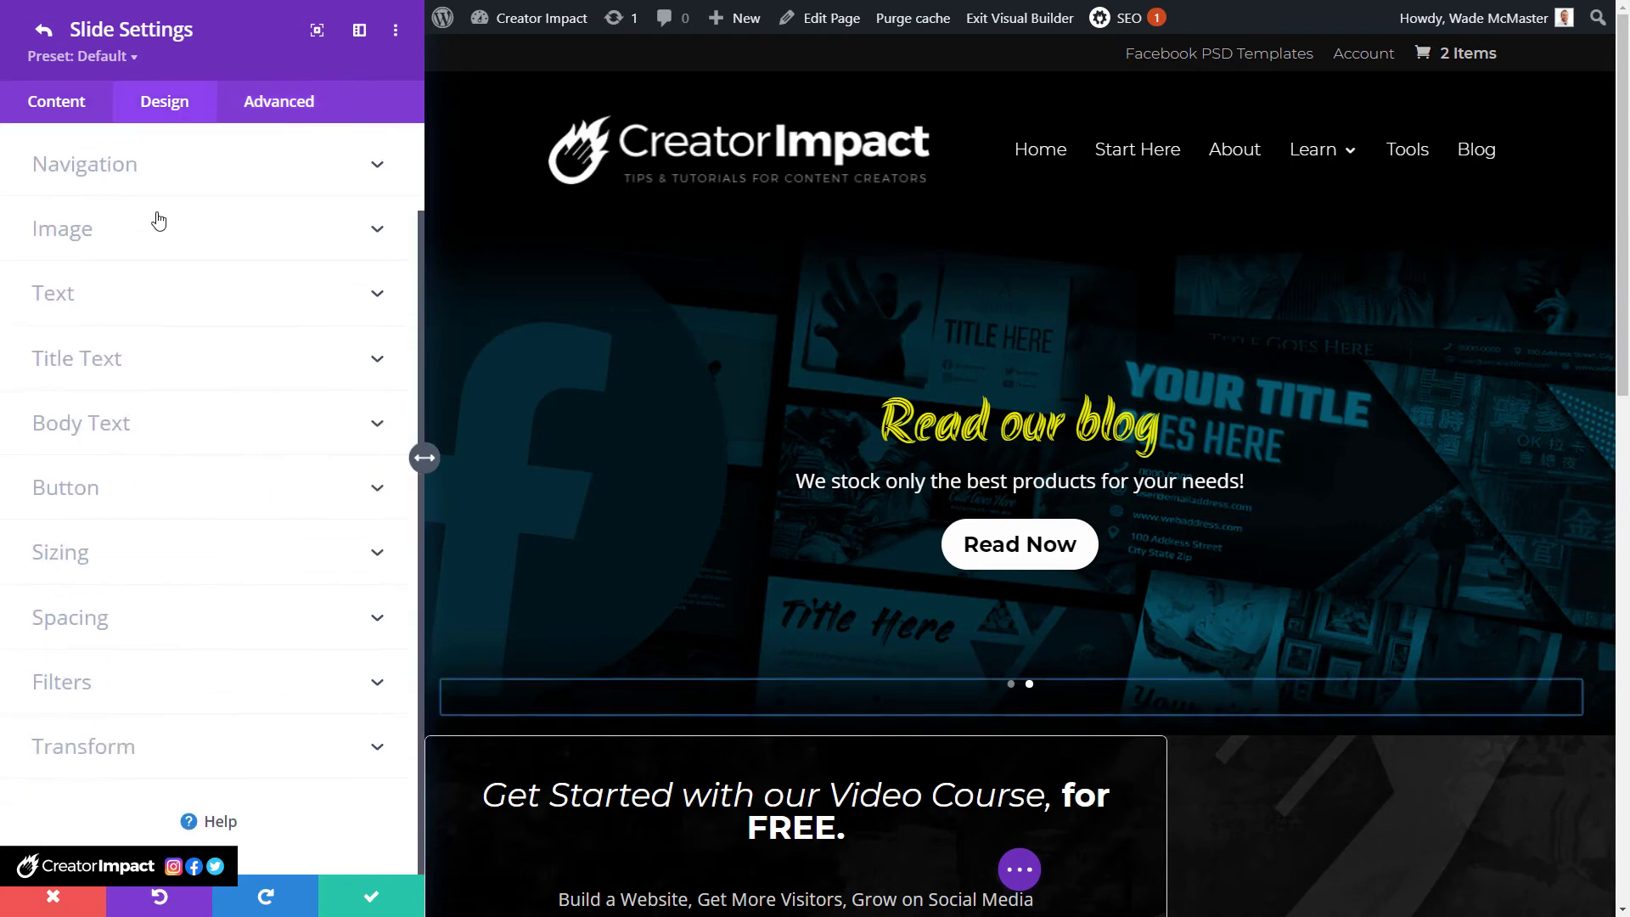
pyautogui.click(67, 111)
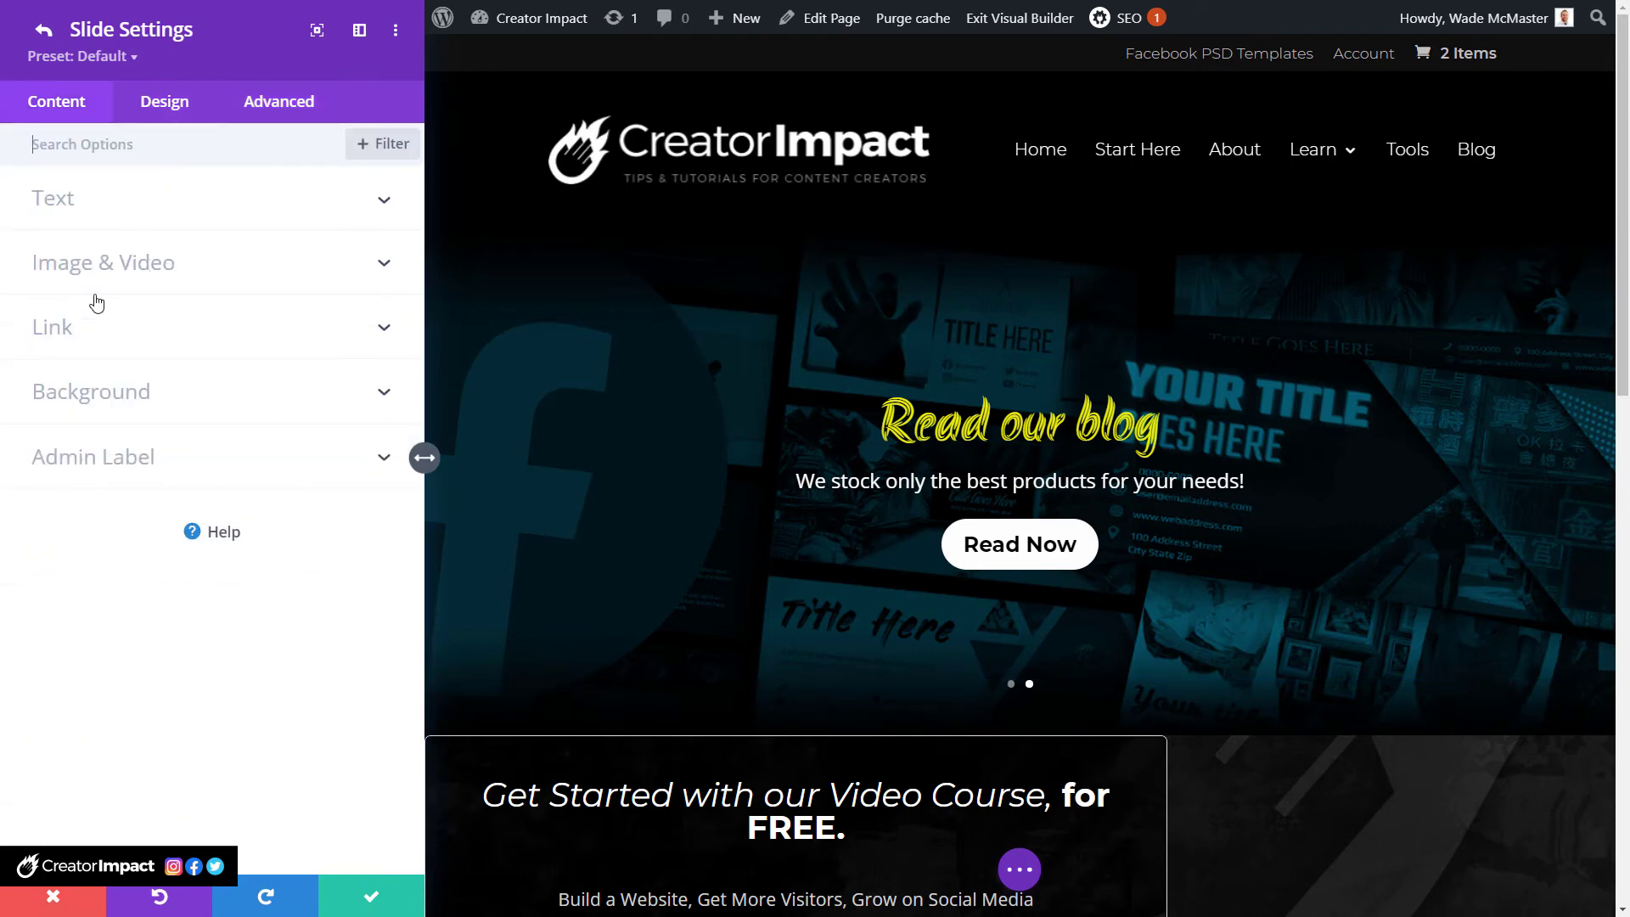
pyautogui.click(116, 417)
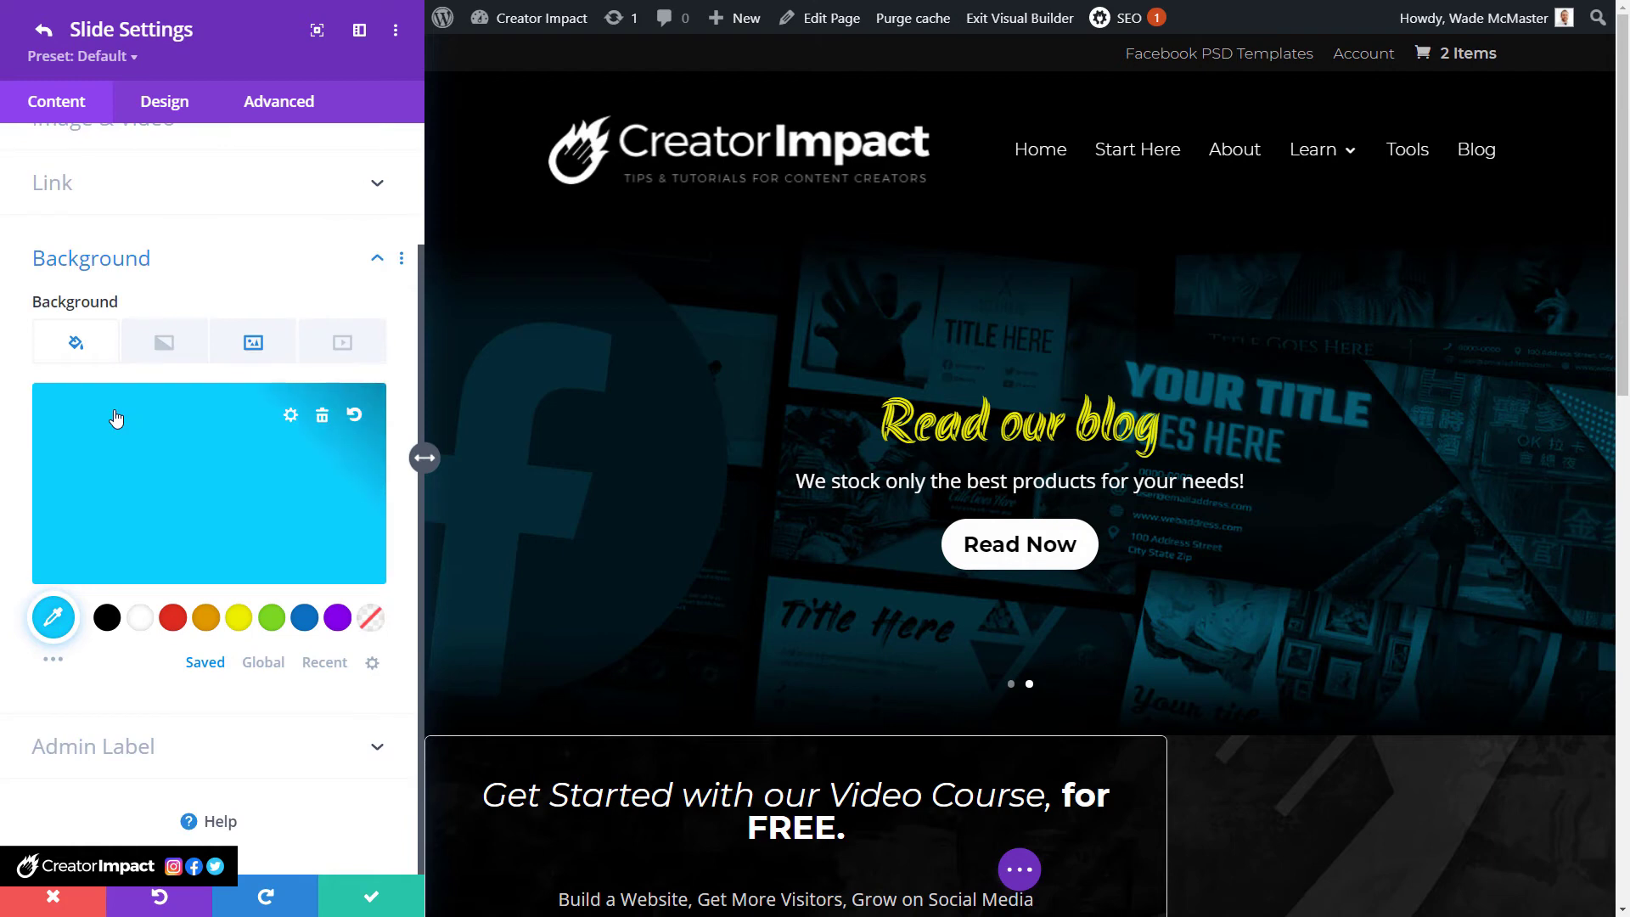
pyautogui.click(354, 417)
pyautogui.click(264, 344)
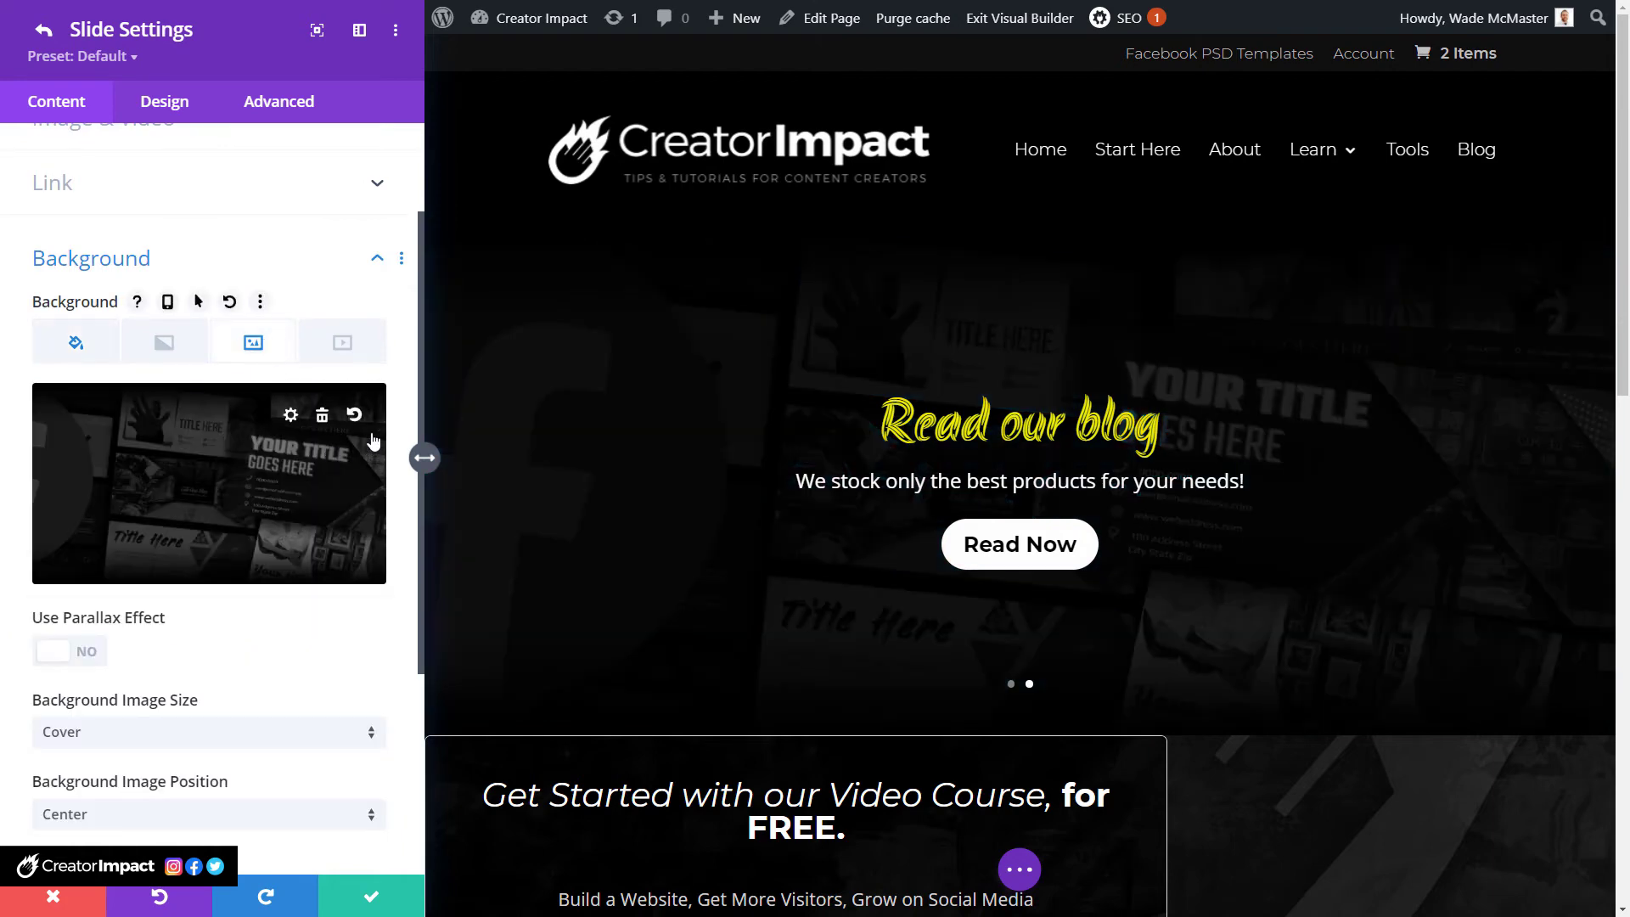
pyautogui.click(355, 416)
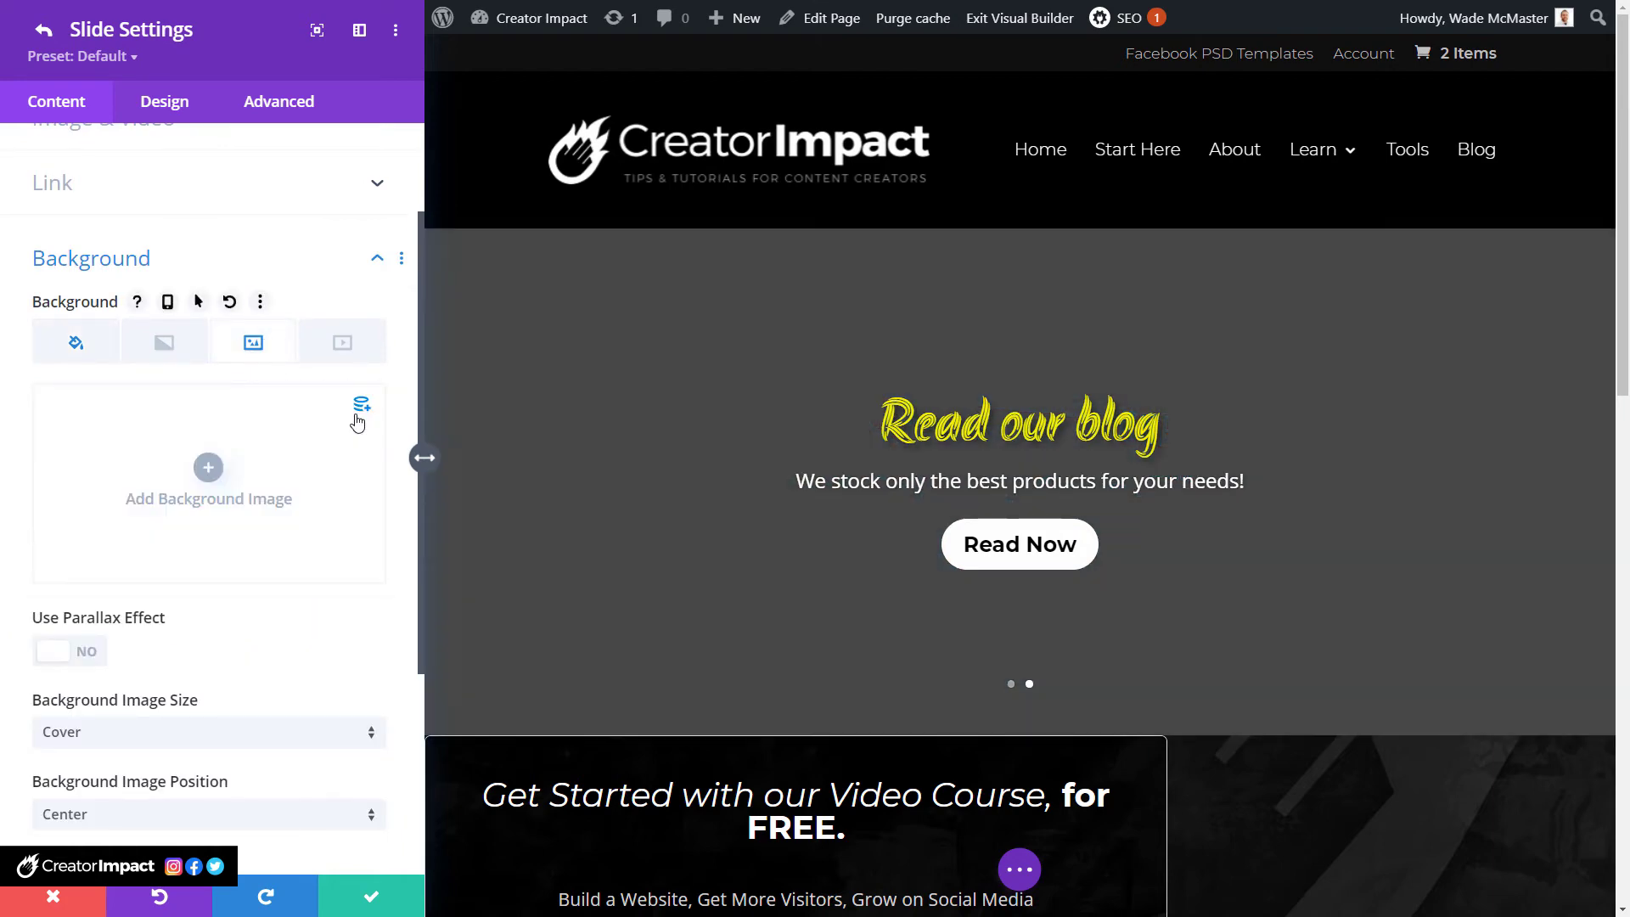
# Upload the four pexels pictures and use the lamp and laptop photo, pexels-burak-k-205507.jpg, as the slide's background image.
pyautogui.click(213, 470)
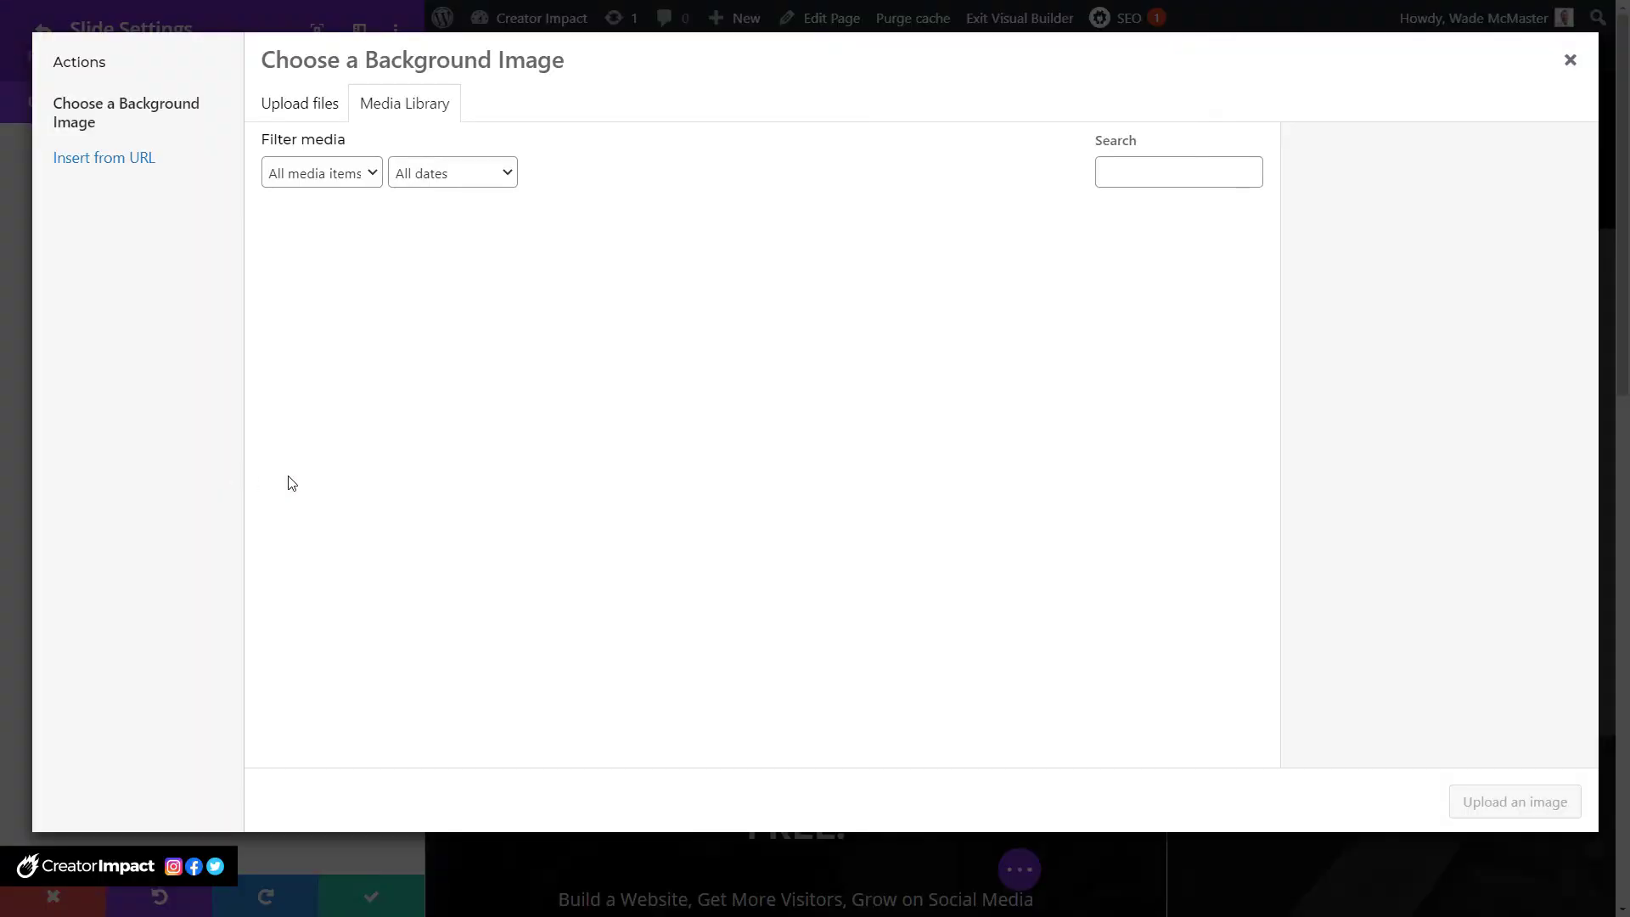
pyautogui.click(302, 113)
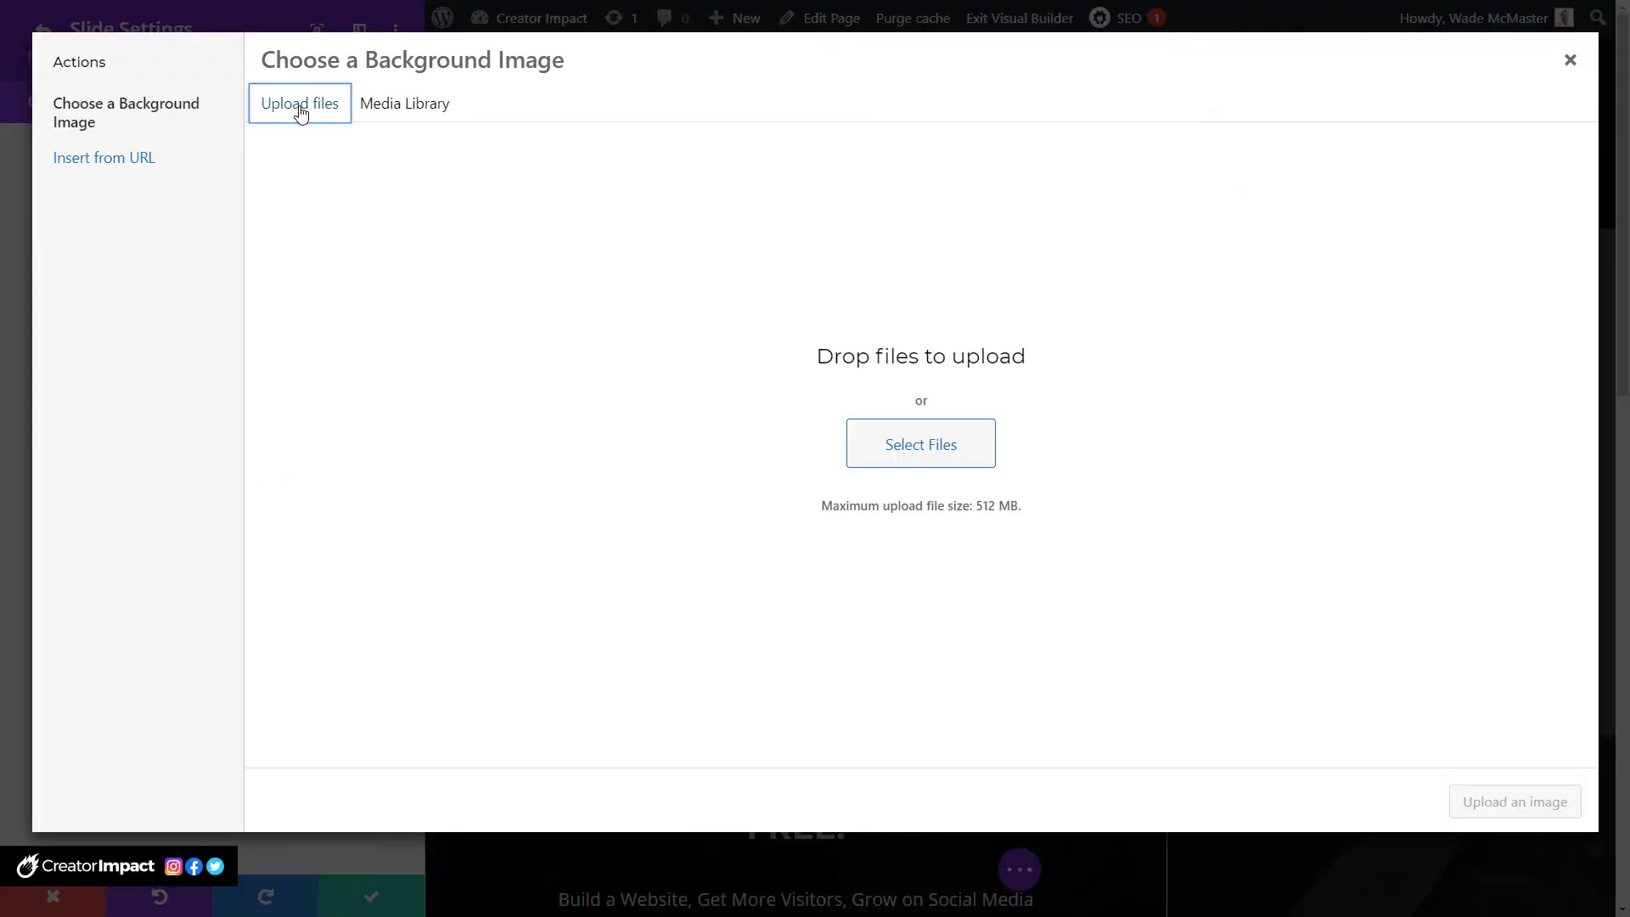
pyautogui.click(930, 447)
pyautogui.moveTo(666, 249); pyautogui.dragTo(323, 170)
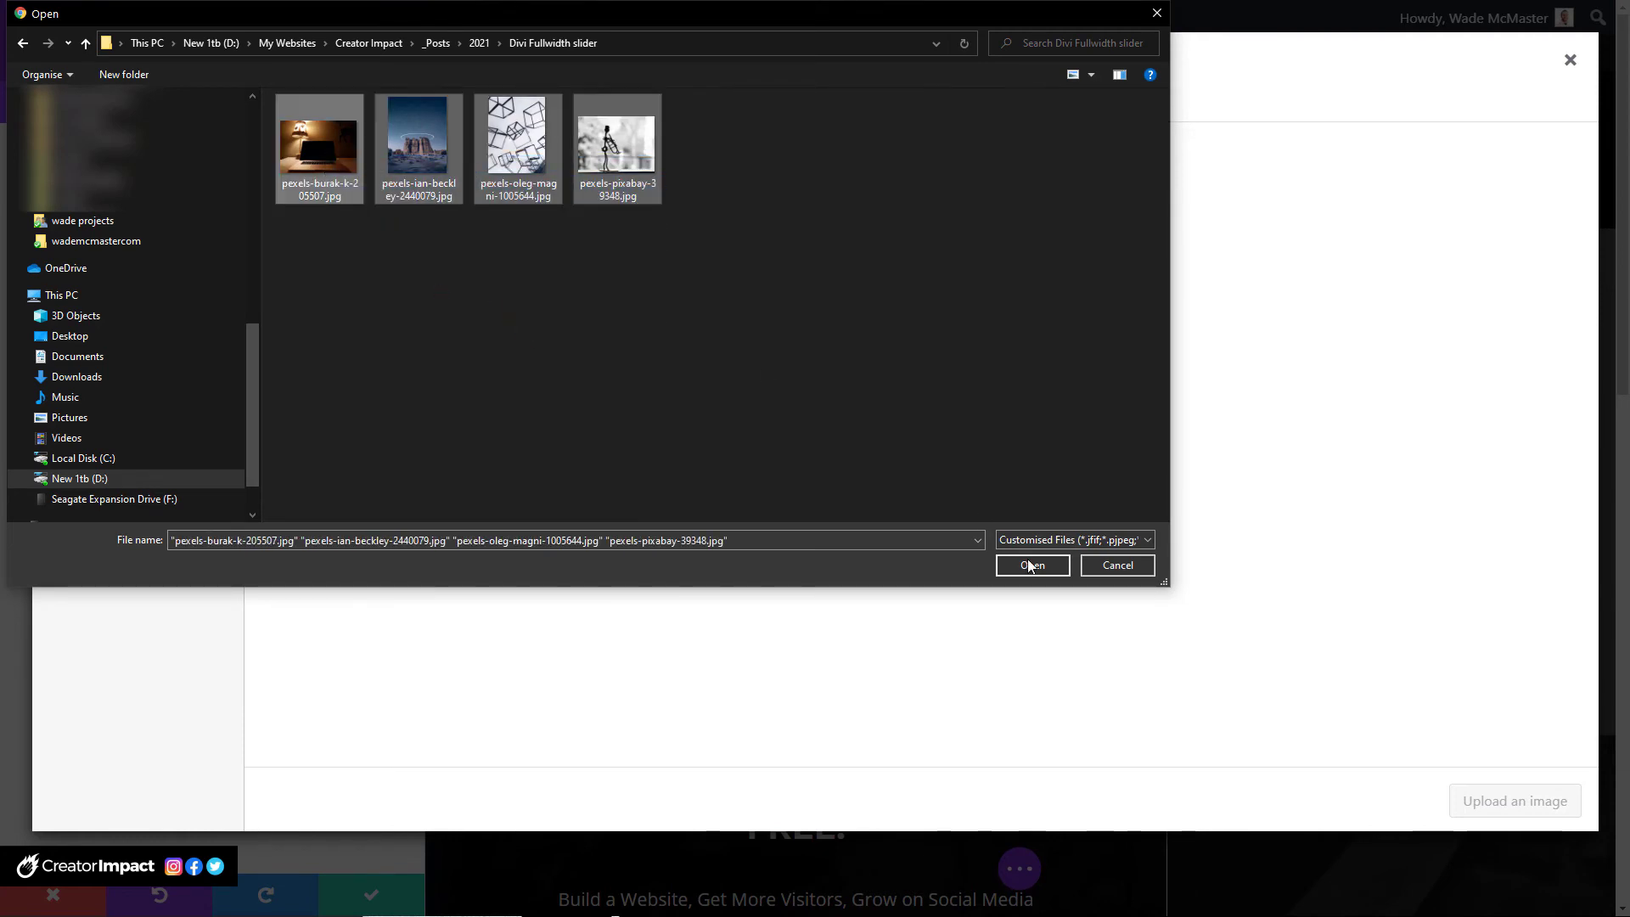
pyautogui.click(1033, 564)
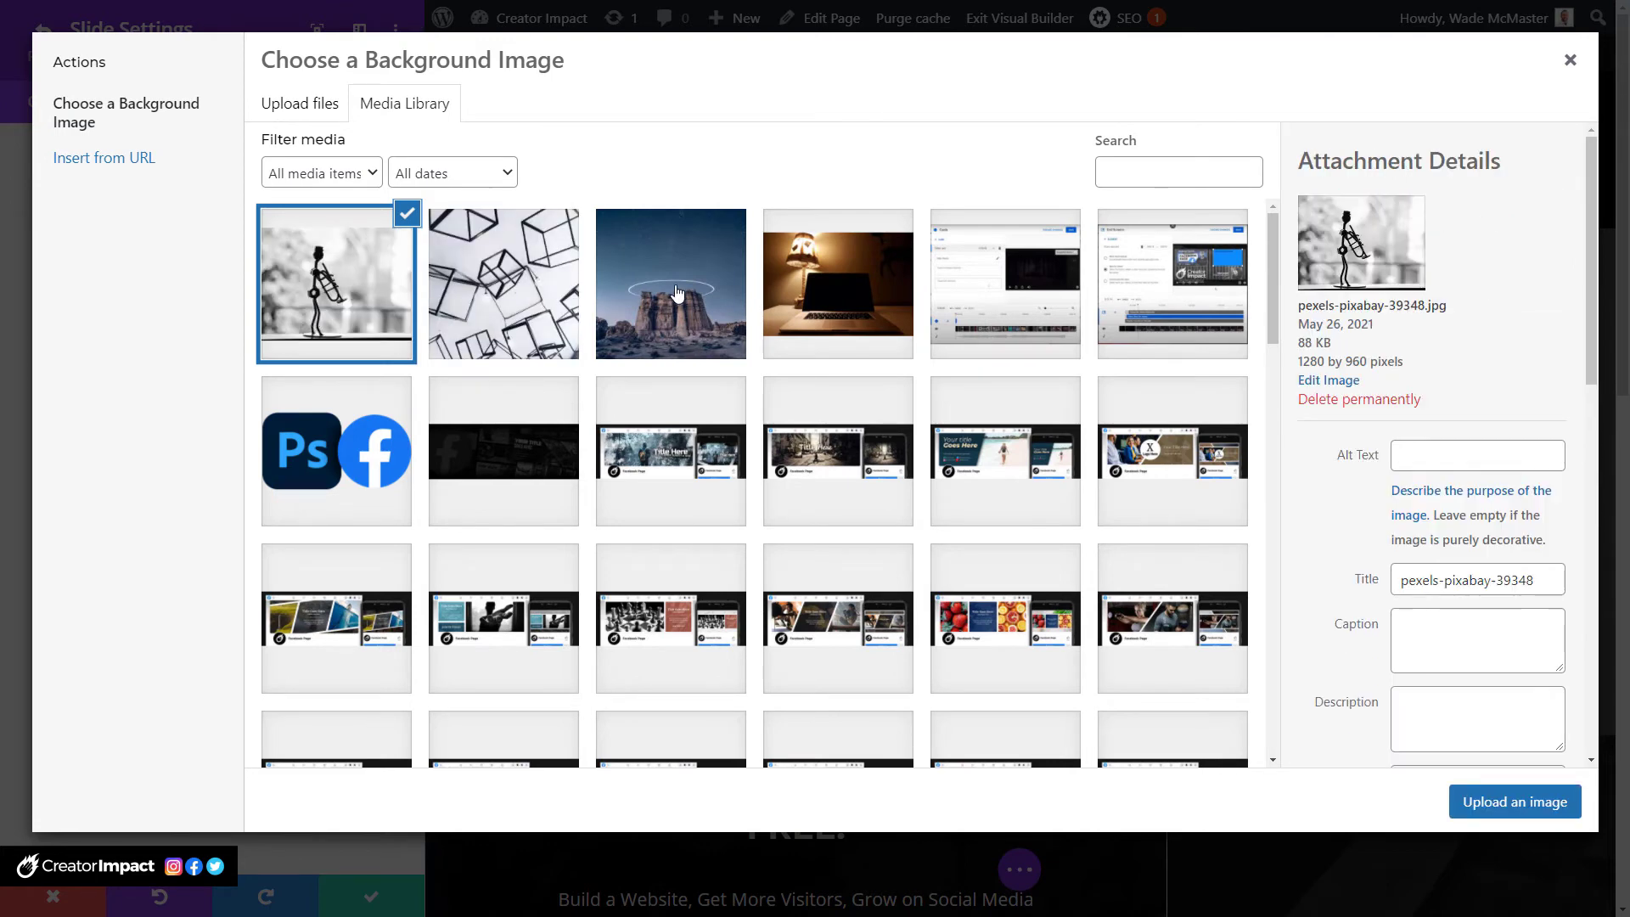
pyautogui.click(801, 291)
pyautogui.click(1552, 812)
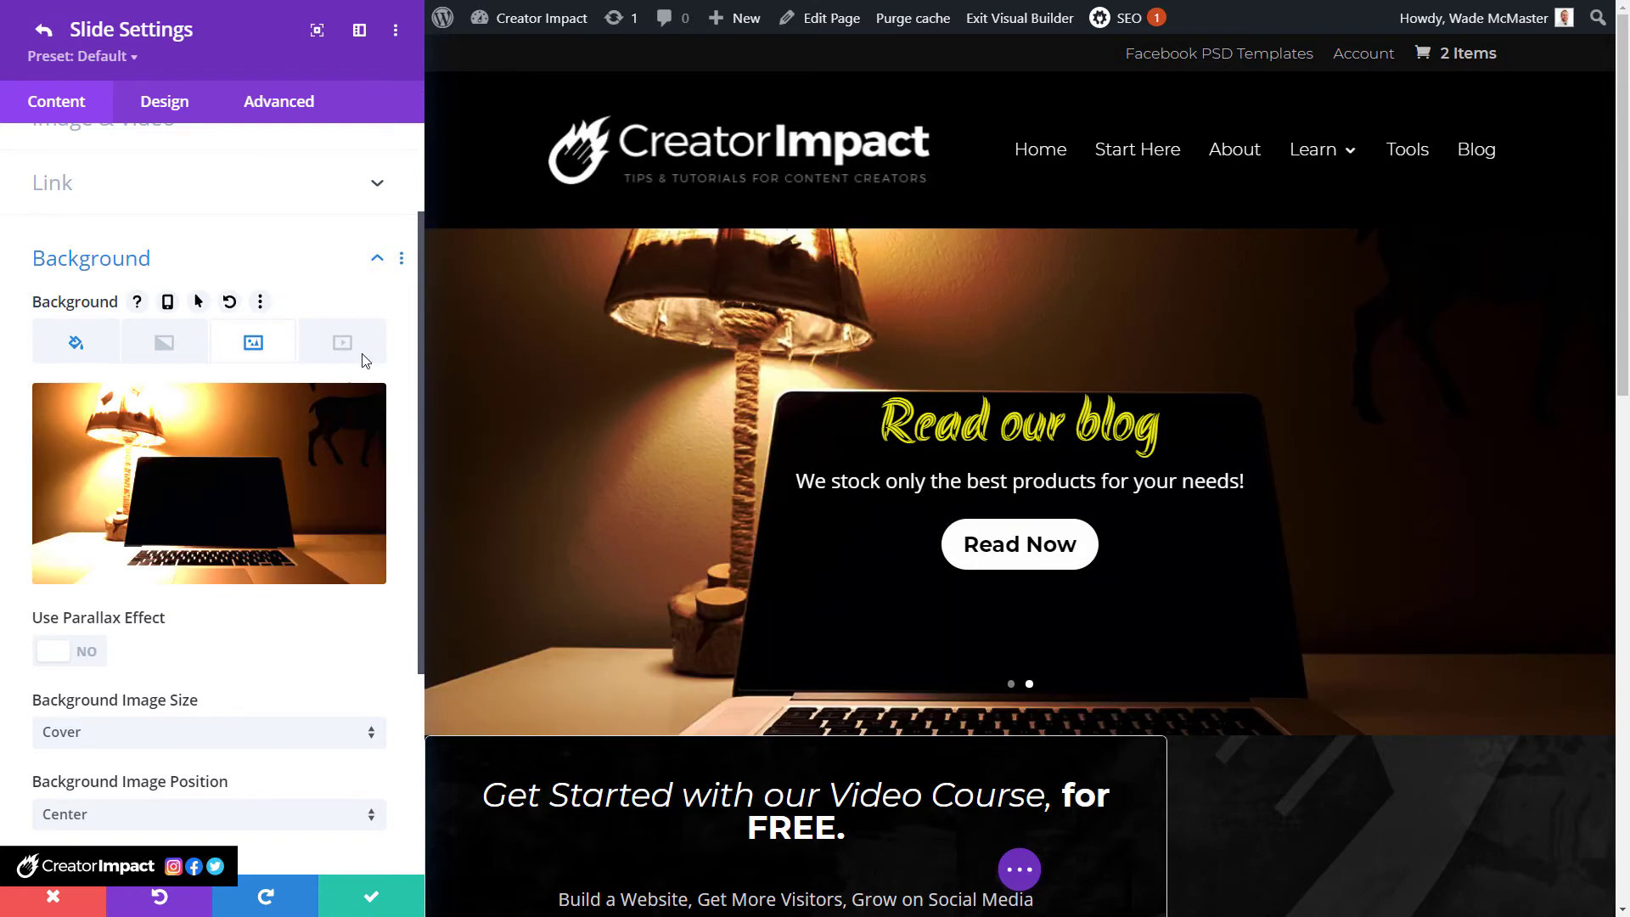
# Turn on the parallax effect for the slide's background image and check it on the page.
pyautogui.click(90, 650)
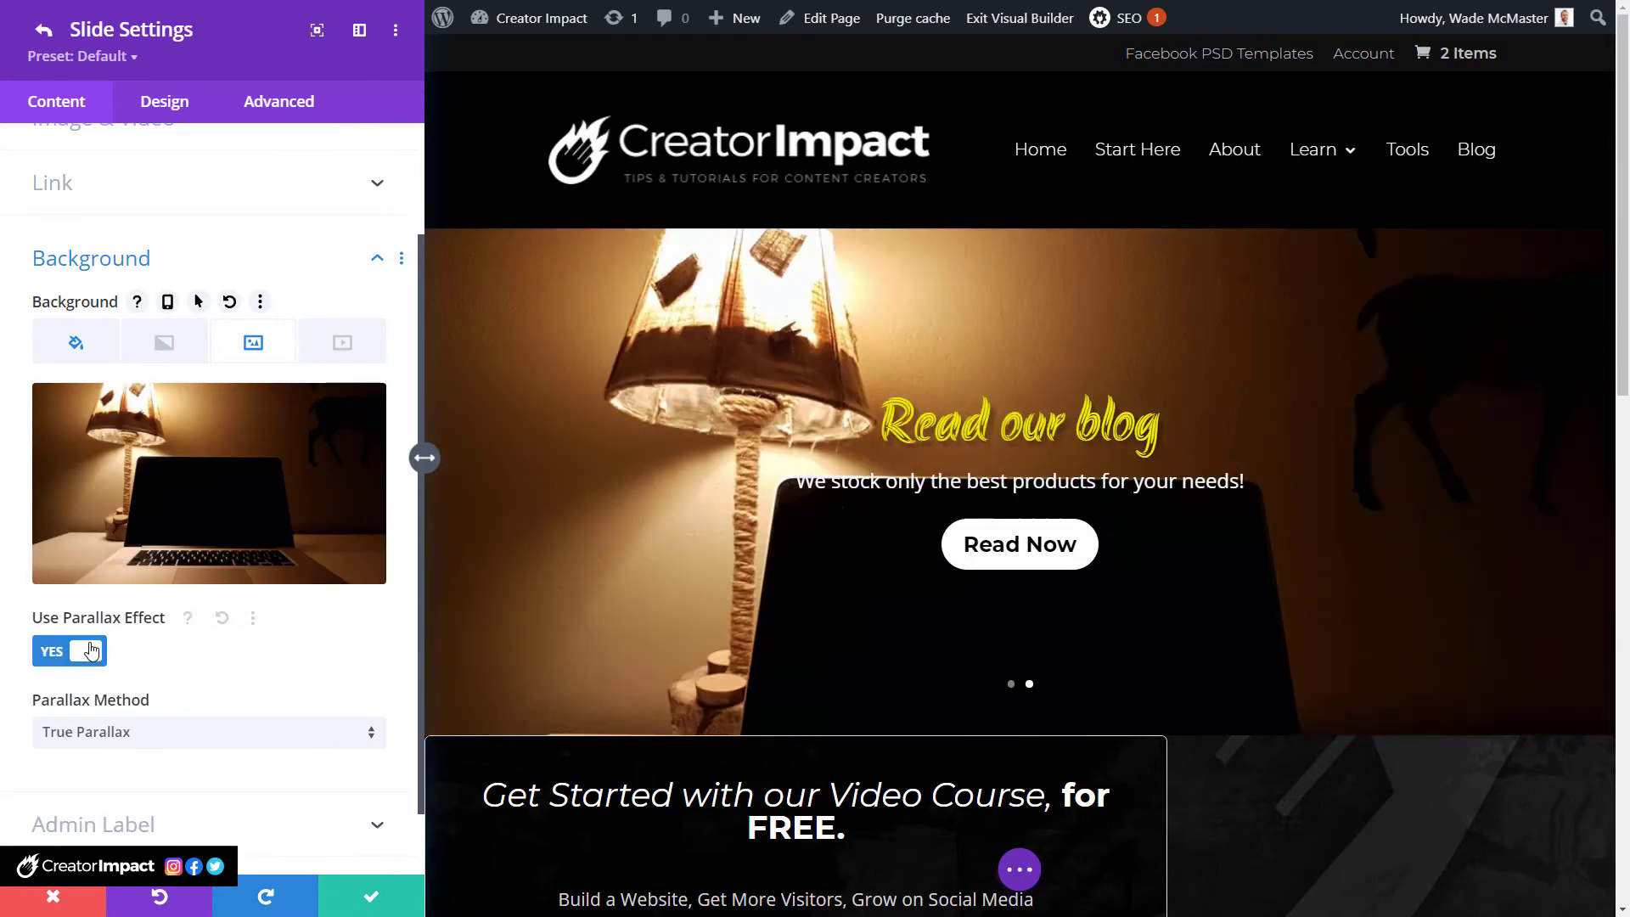
pyautogui.scroll(-2, 1020, 506)
pyautogui.scroll(2, 1189, 541)
pyautogui.scroll(-4, 1190, 542)
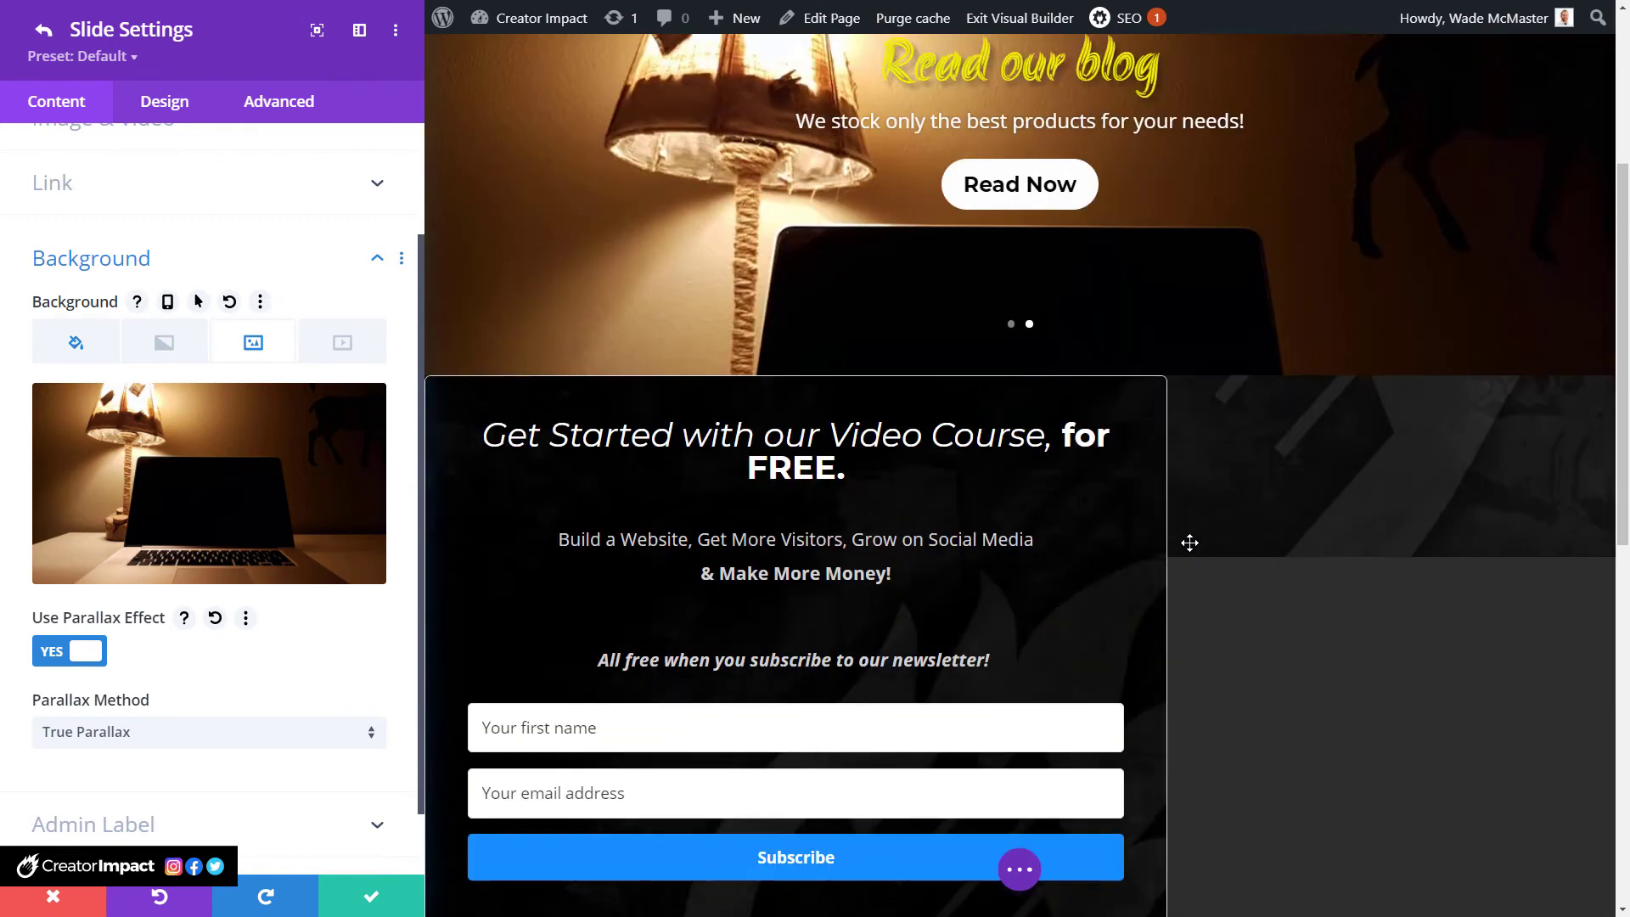
pyautogui.scroll(4, 1189, 548)
# Try the CSS parallax method on the background image, return to True Parallax, and check how the background moves.
pyautogui.click(145, 737)
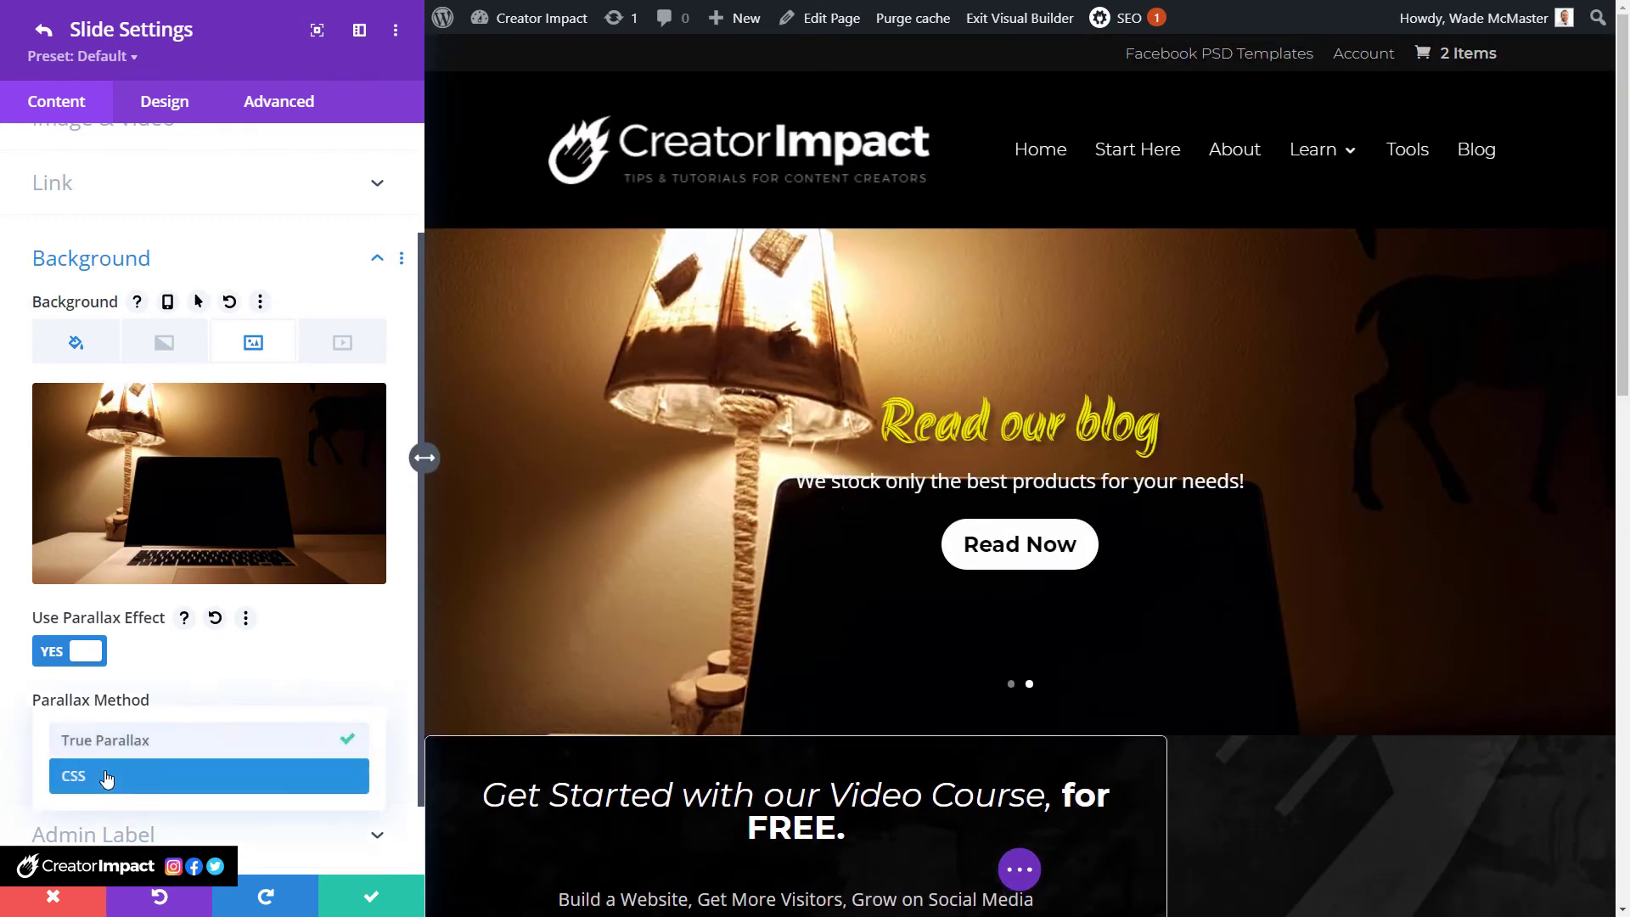
pyautogui.click(105, 776)
pyautogui.click(100, 737)
pyautogui.click(100, 734)
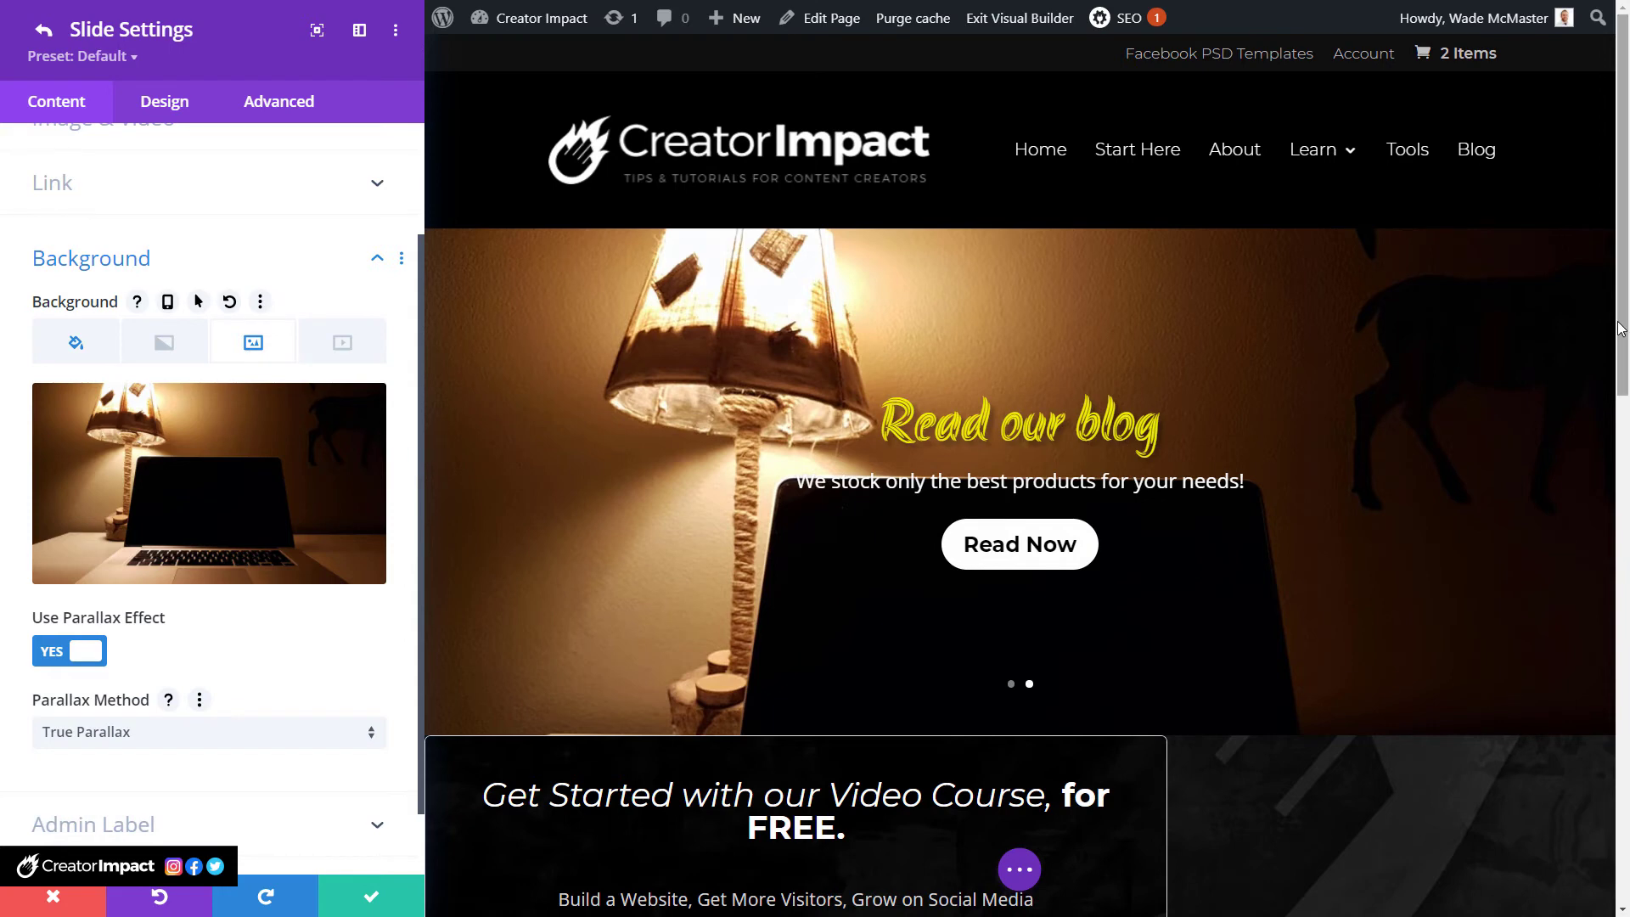
pyautogui.moveTo(1626, 324); pyautogui.dragTo(1626, 490)
pyautogui.scroll(2, 1612, 364)
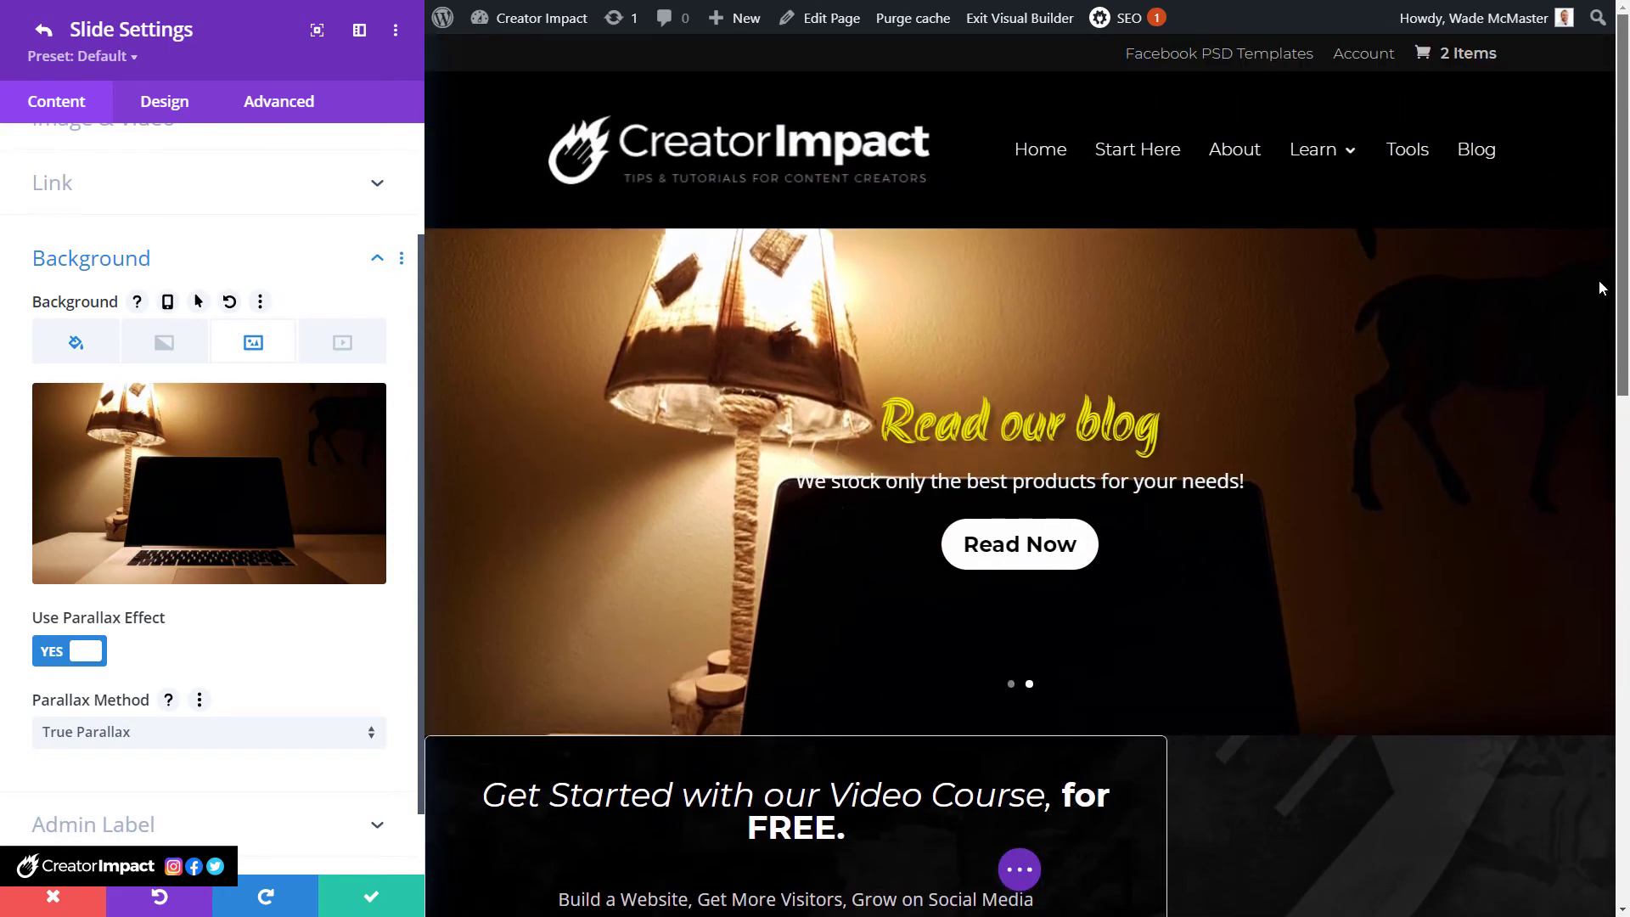
# Set the "Read our blog" slide's title text color to white.
pyautogui.click(158, 103)
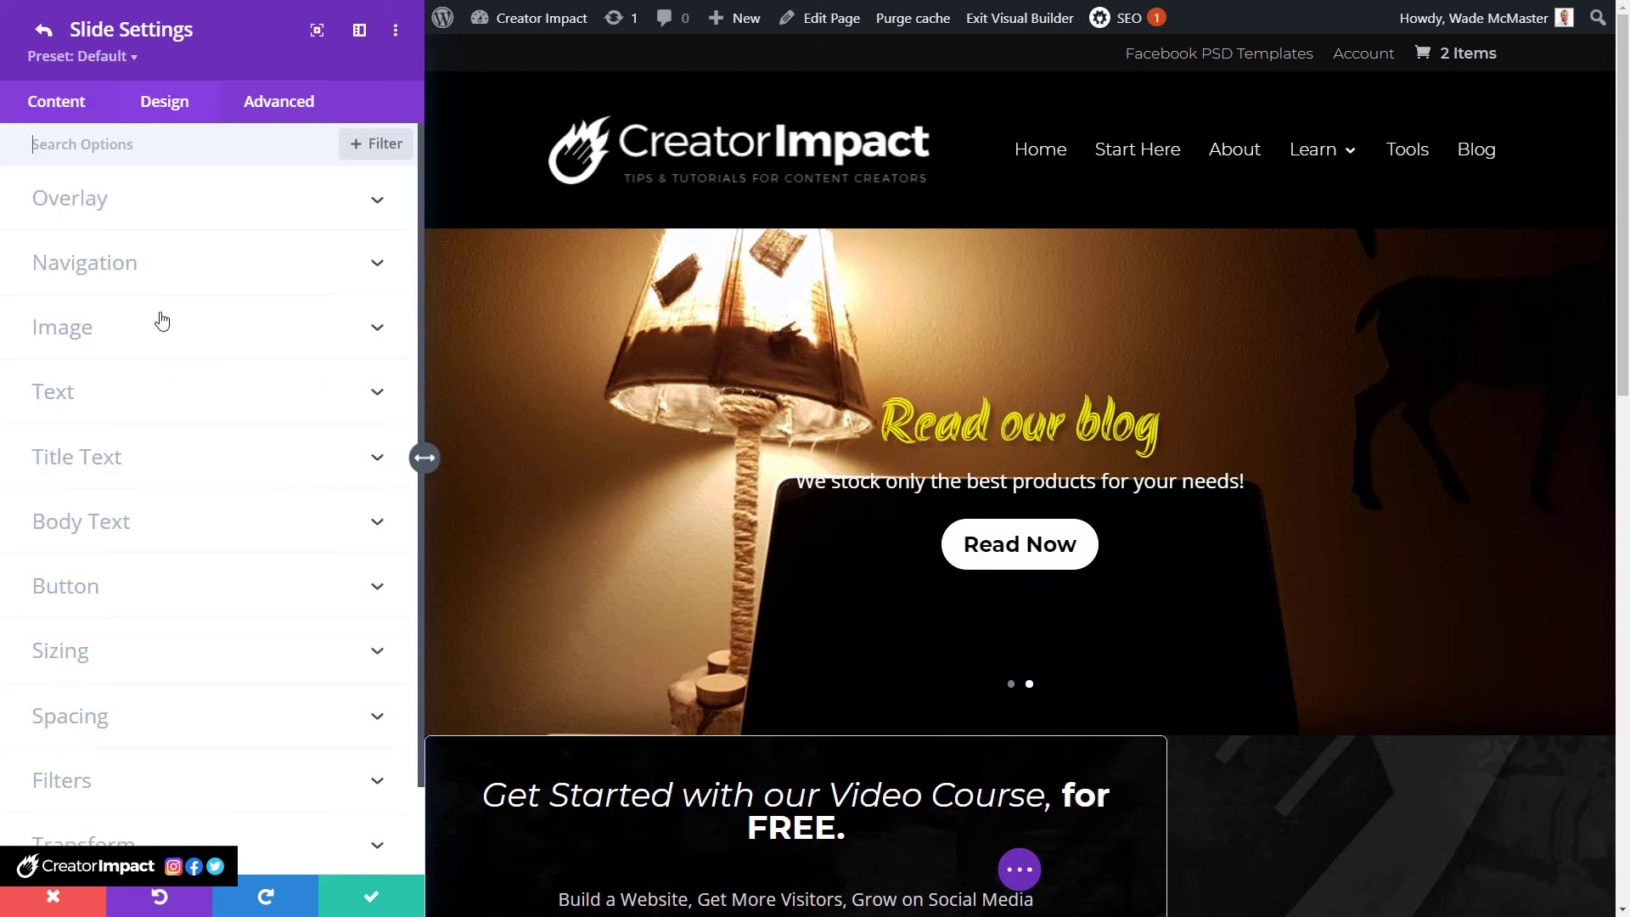
pyautogui.click(105, 456)
pyautogui.click(139, 656)
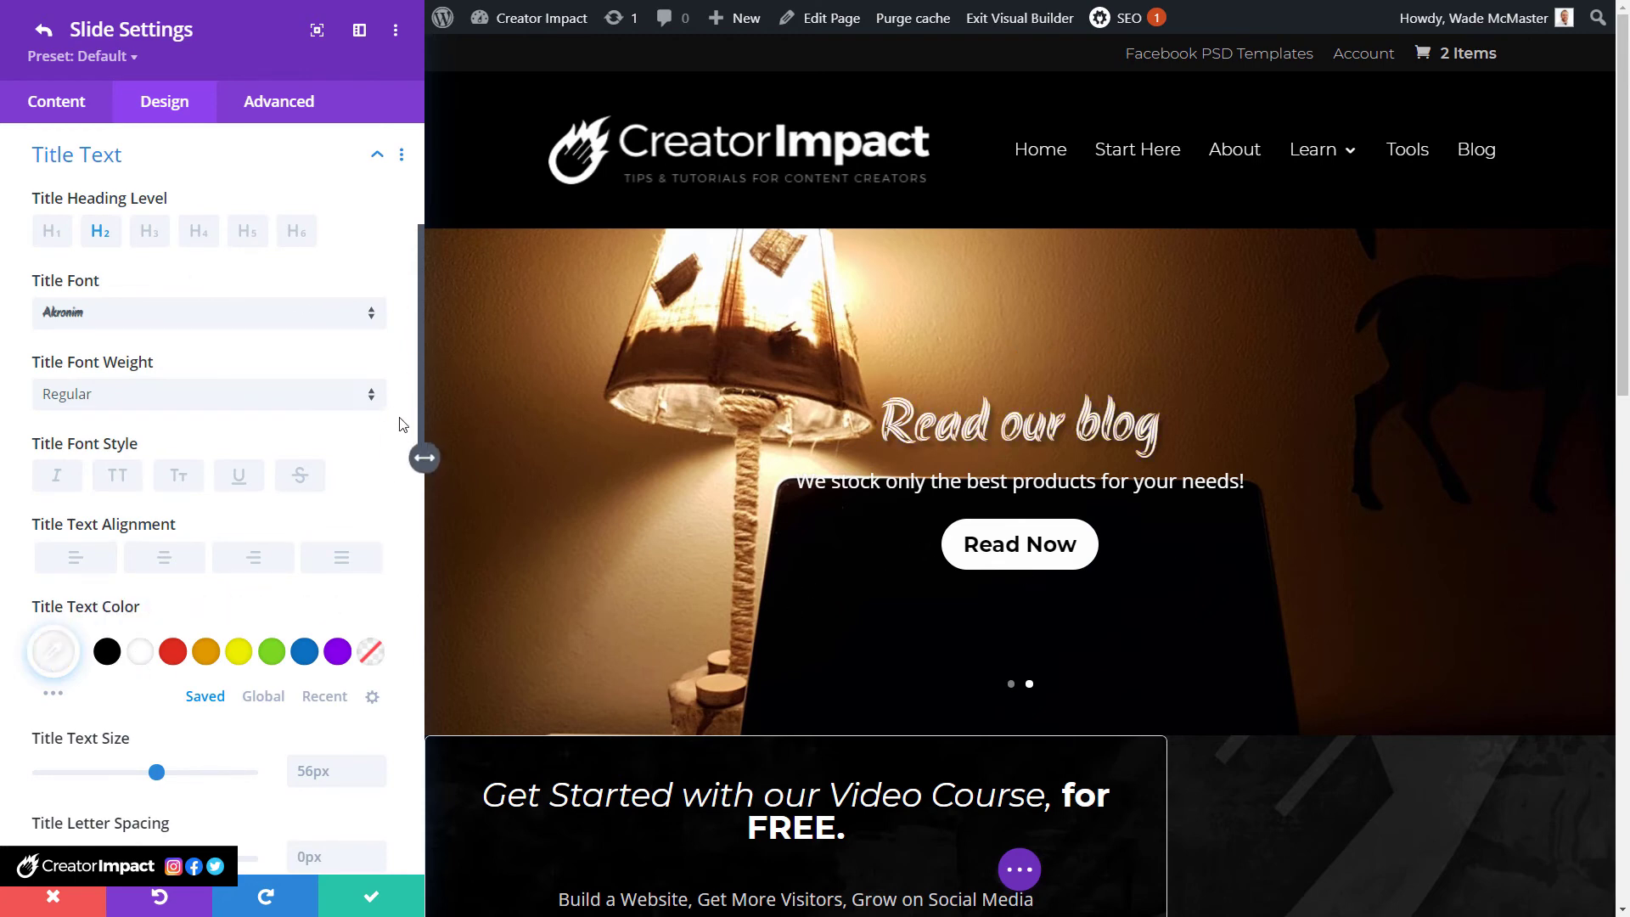
# Add a black background overlay with 0.67 opacity, rgba(0,0,0,0.67), to the slide and save its settings.
pyautogui.scroll(4, 151, 183)
pyautogui.click(119, 200)
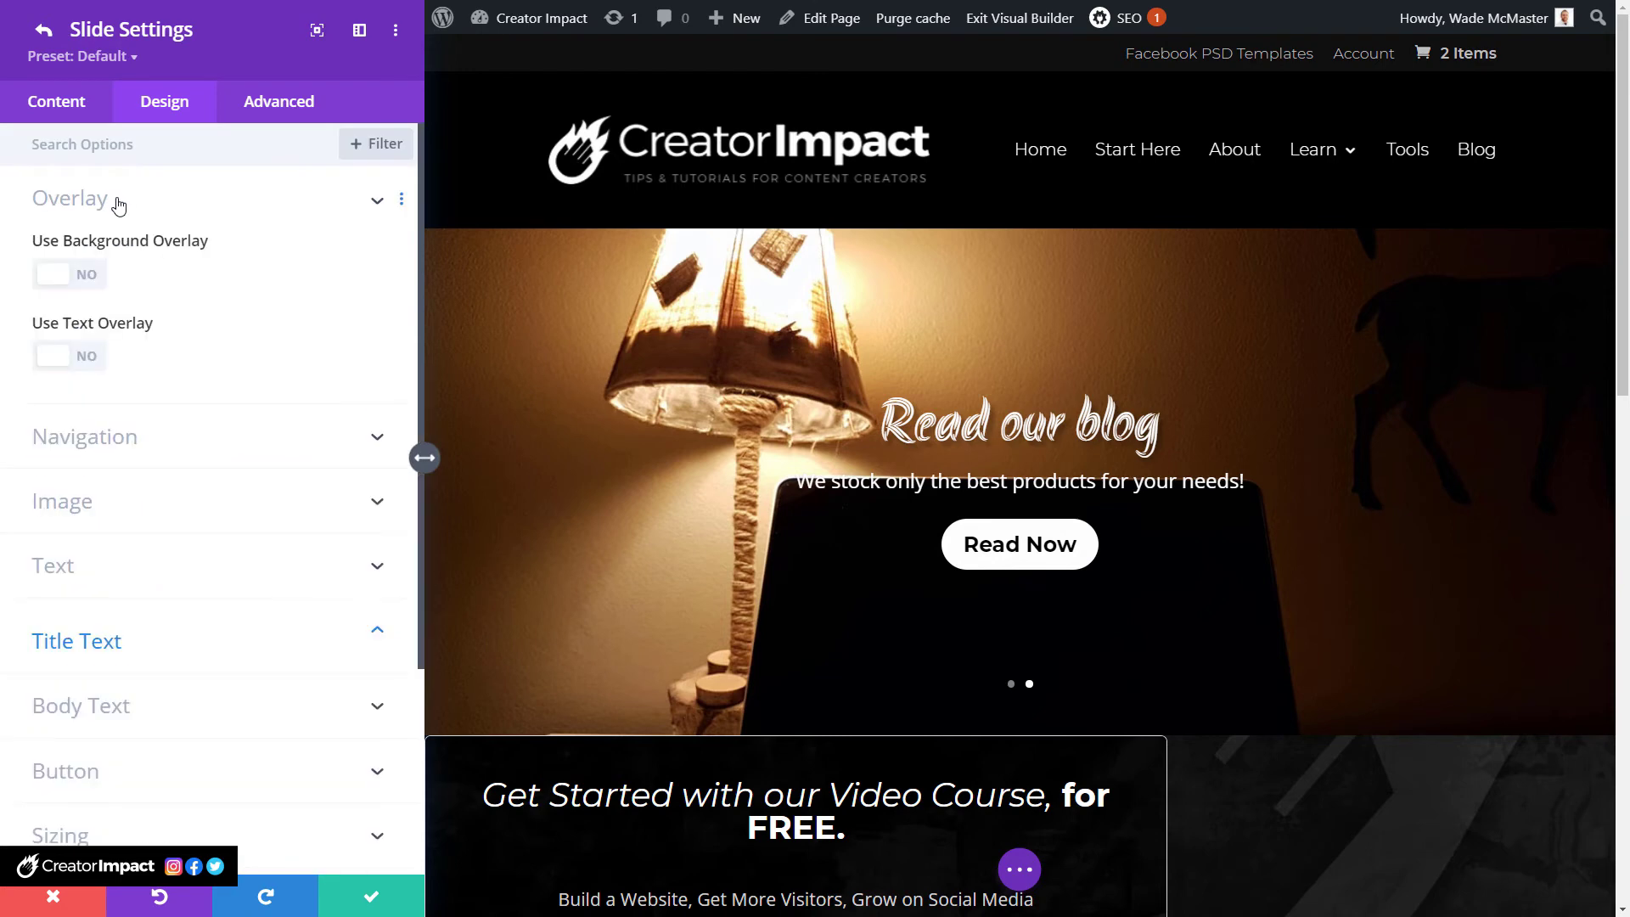
pyautogui.click(68, 274)
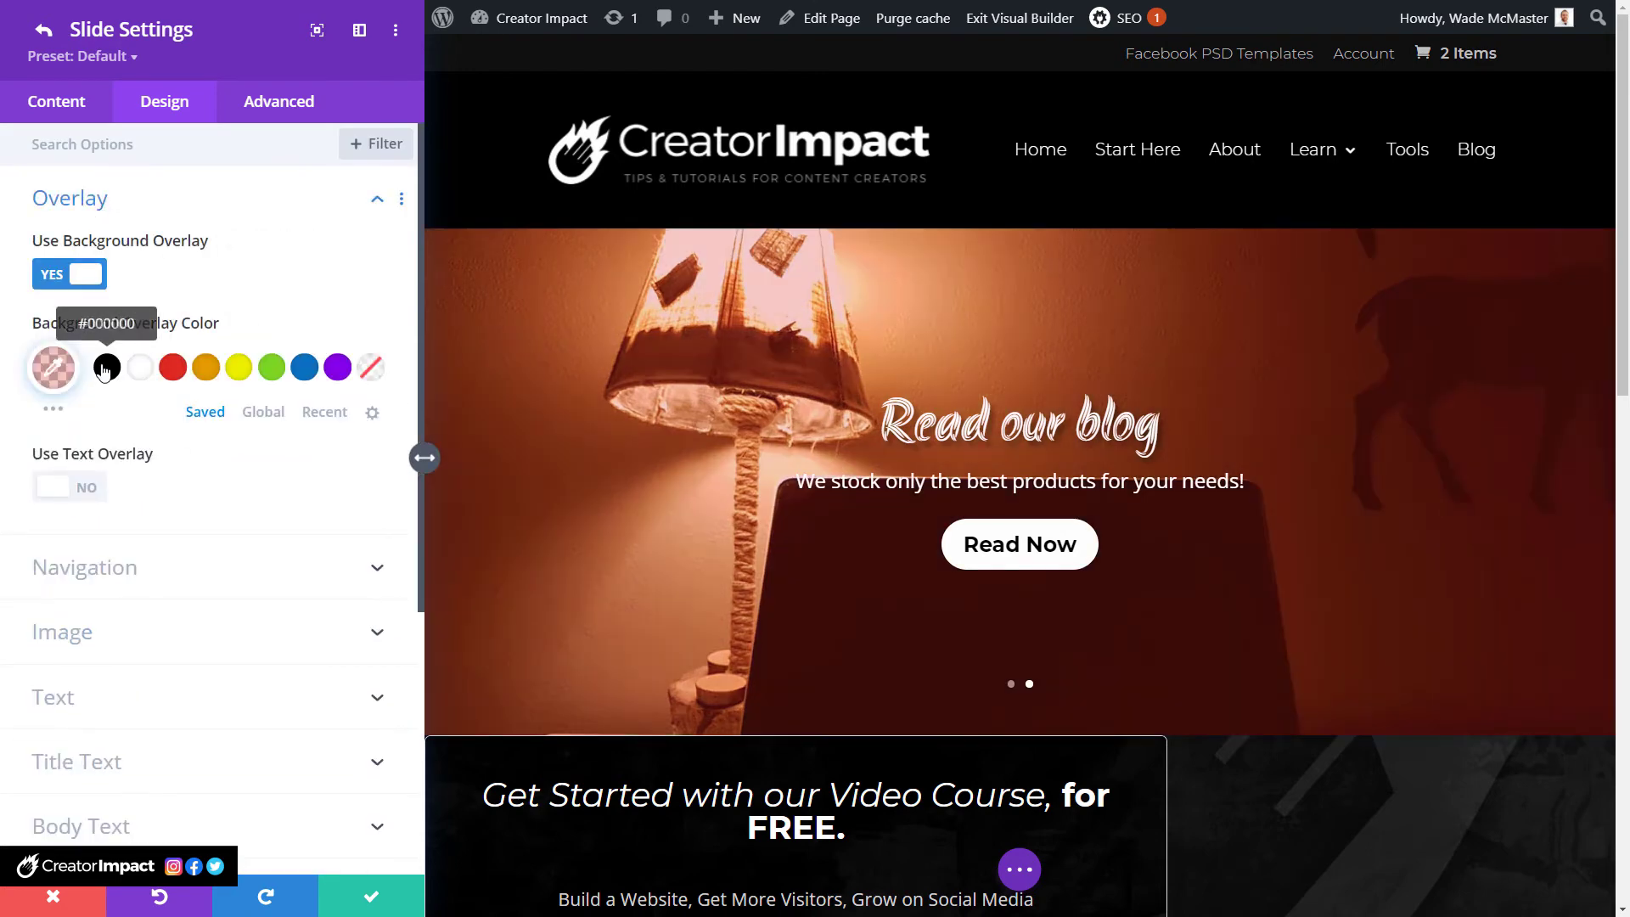
pyautogui.click(107, 368)
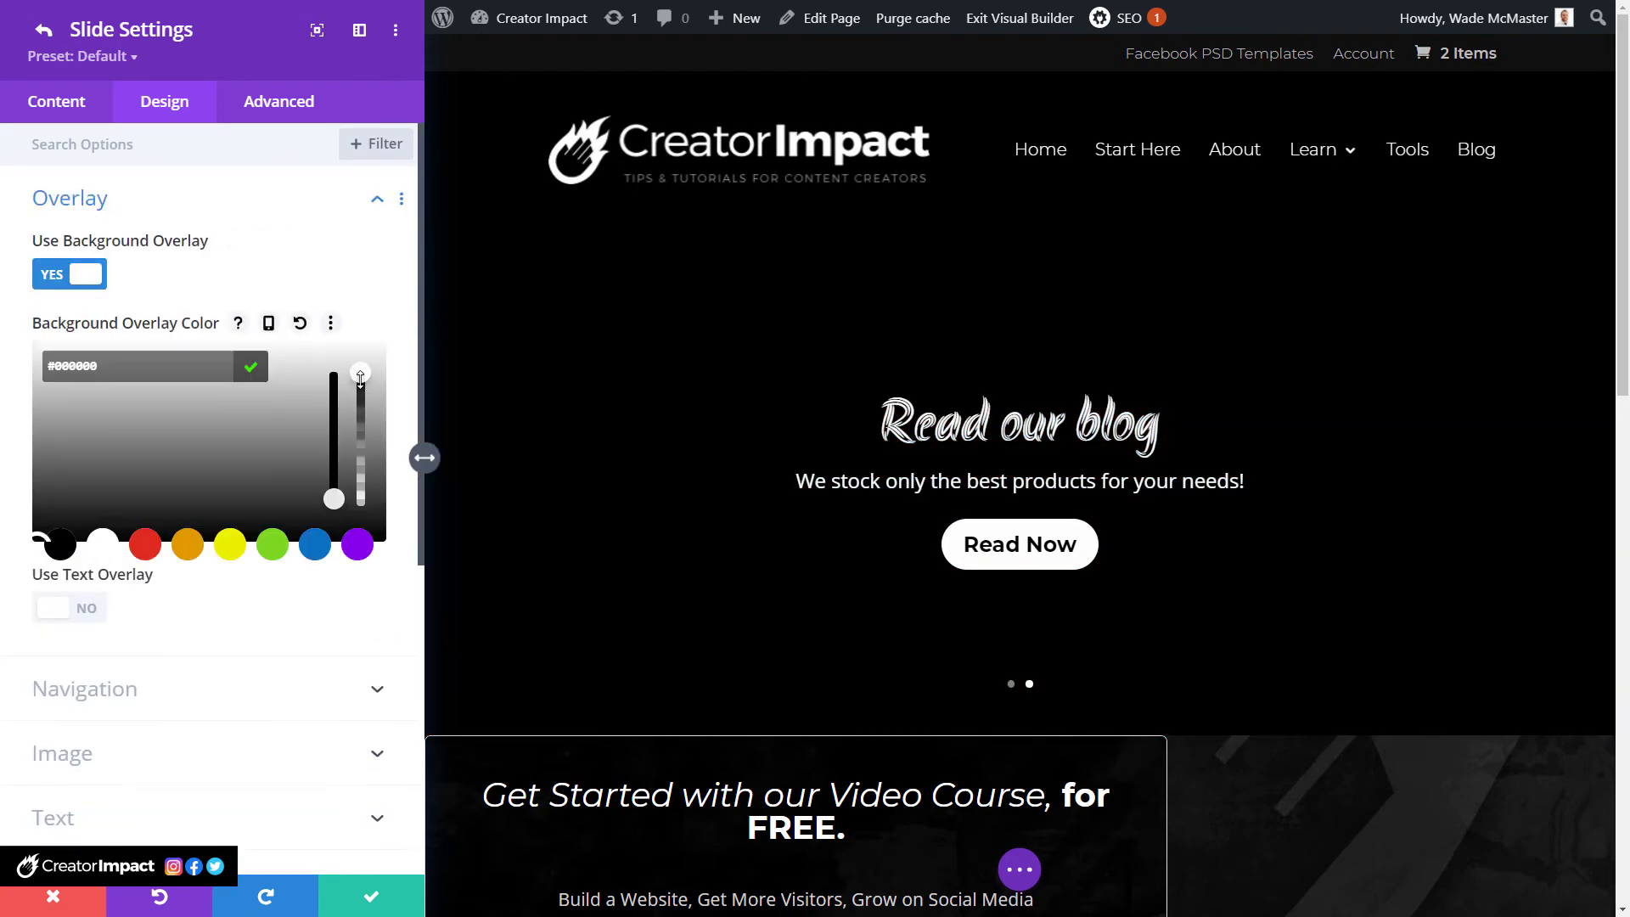
pyautogui.moveTo(360, 378); pyautogui.dragTo(360, 413)
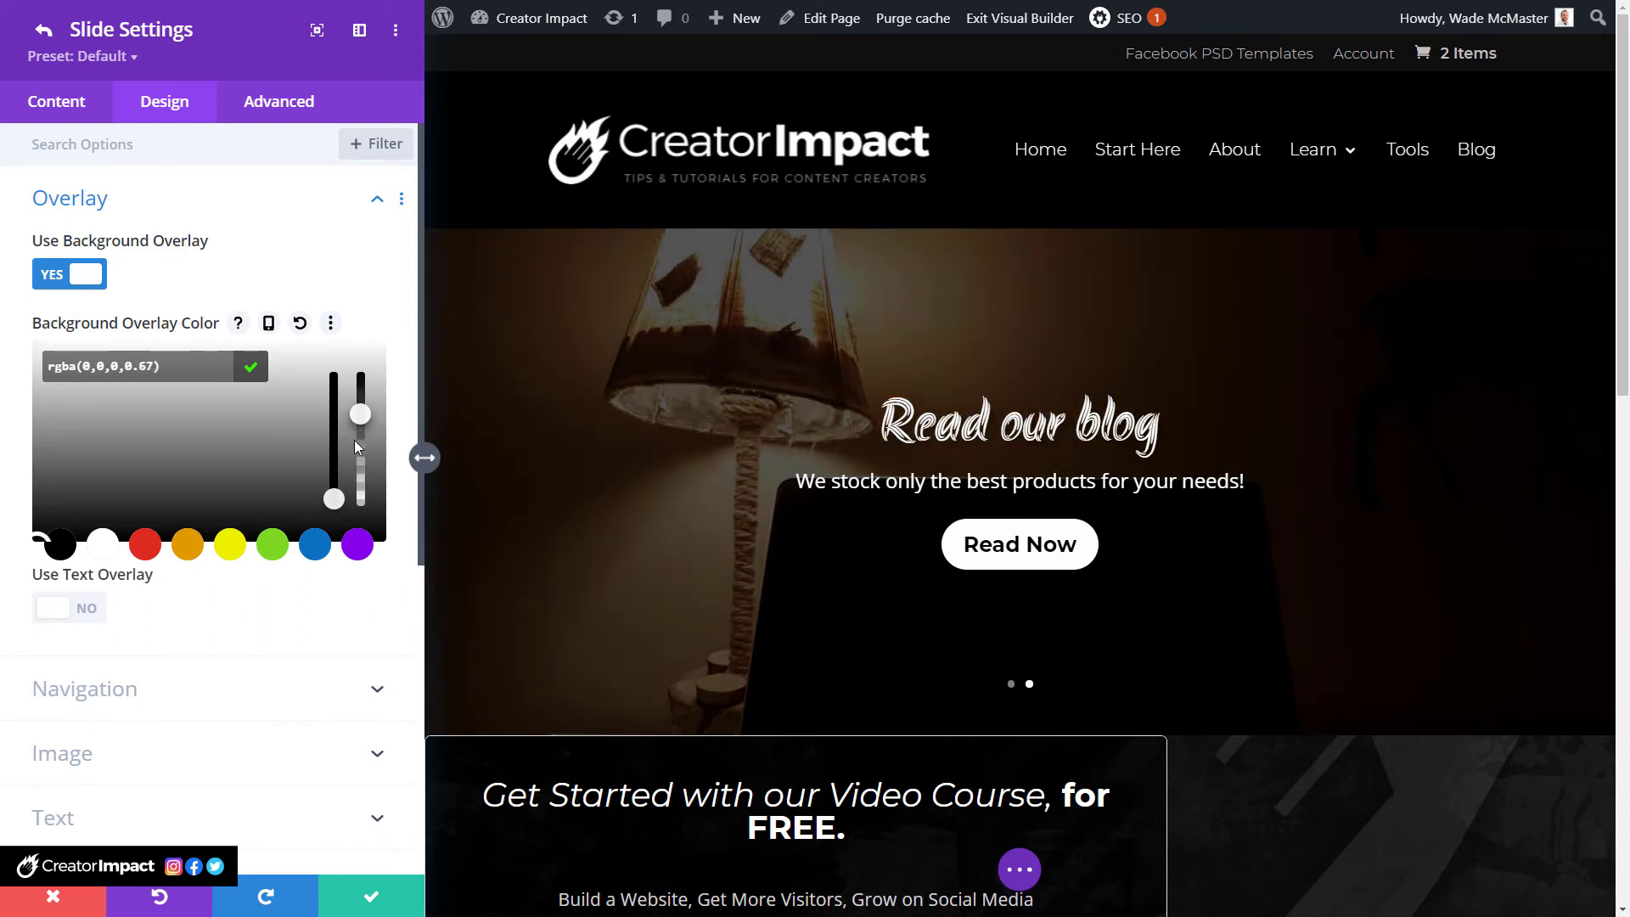
pyautogui.click(371, 899)
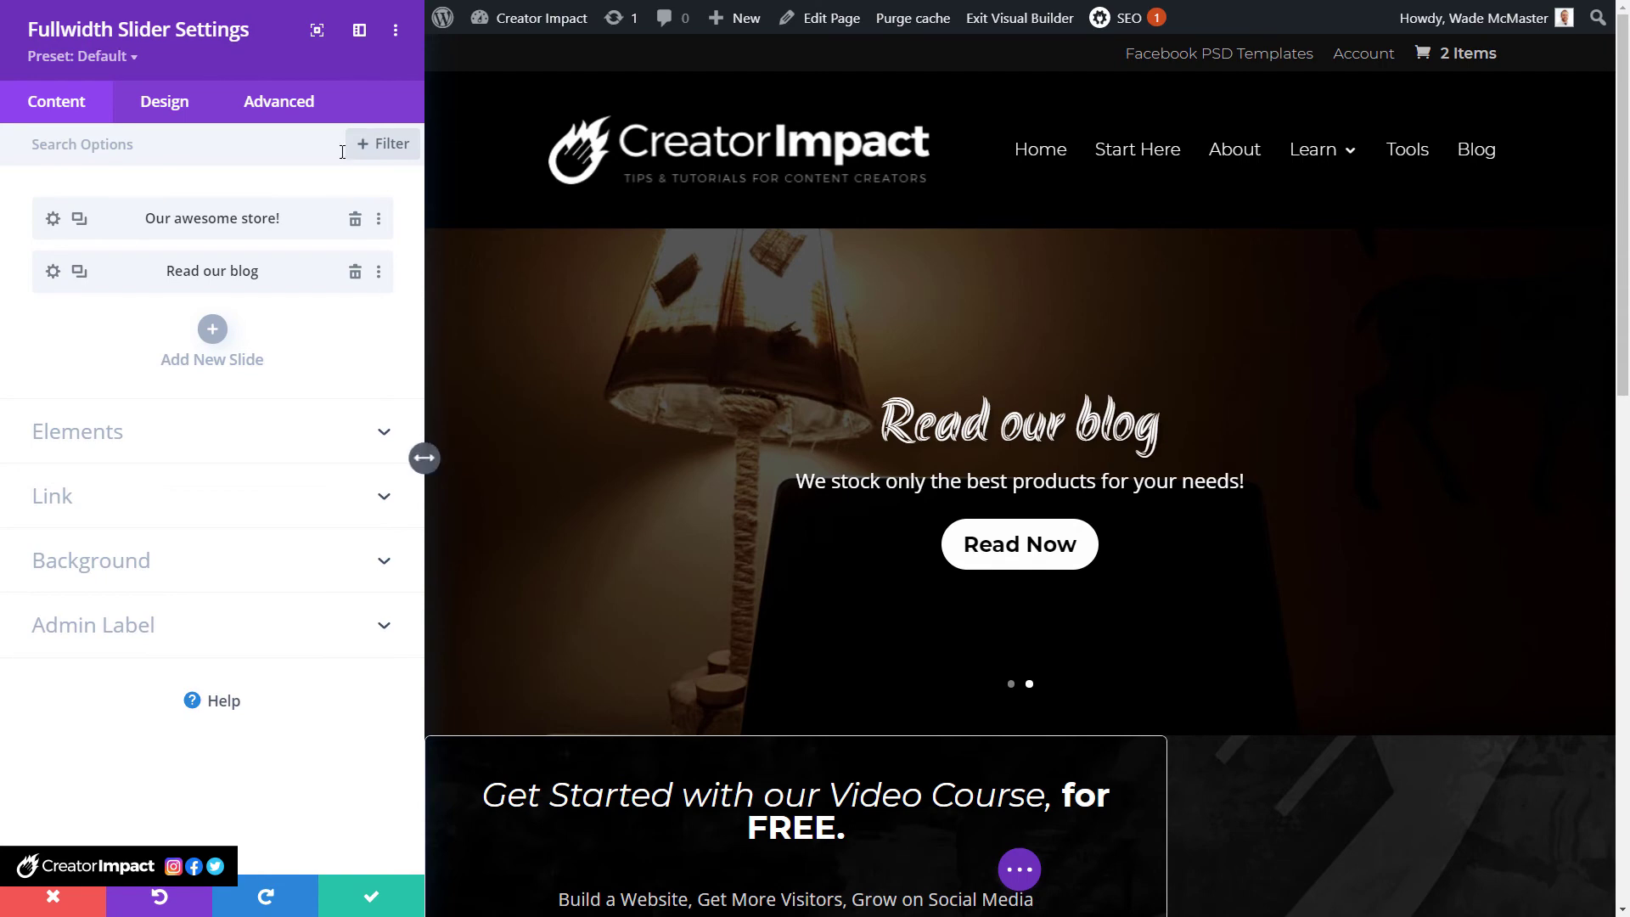
# Add a new slide with the title "Learn About Us" and the button text "Learn More".
pyautogui.click(219, 333)
pyautogui.moveTo(185, 273); pyautogui.dragTo(17, 273)
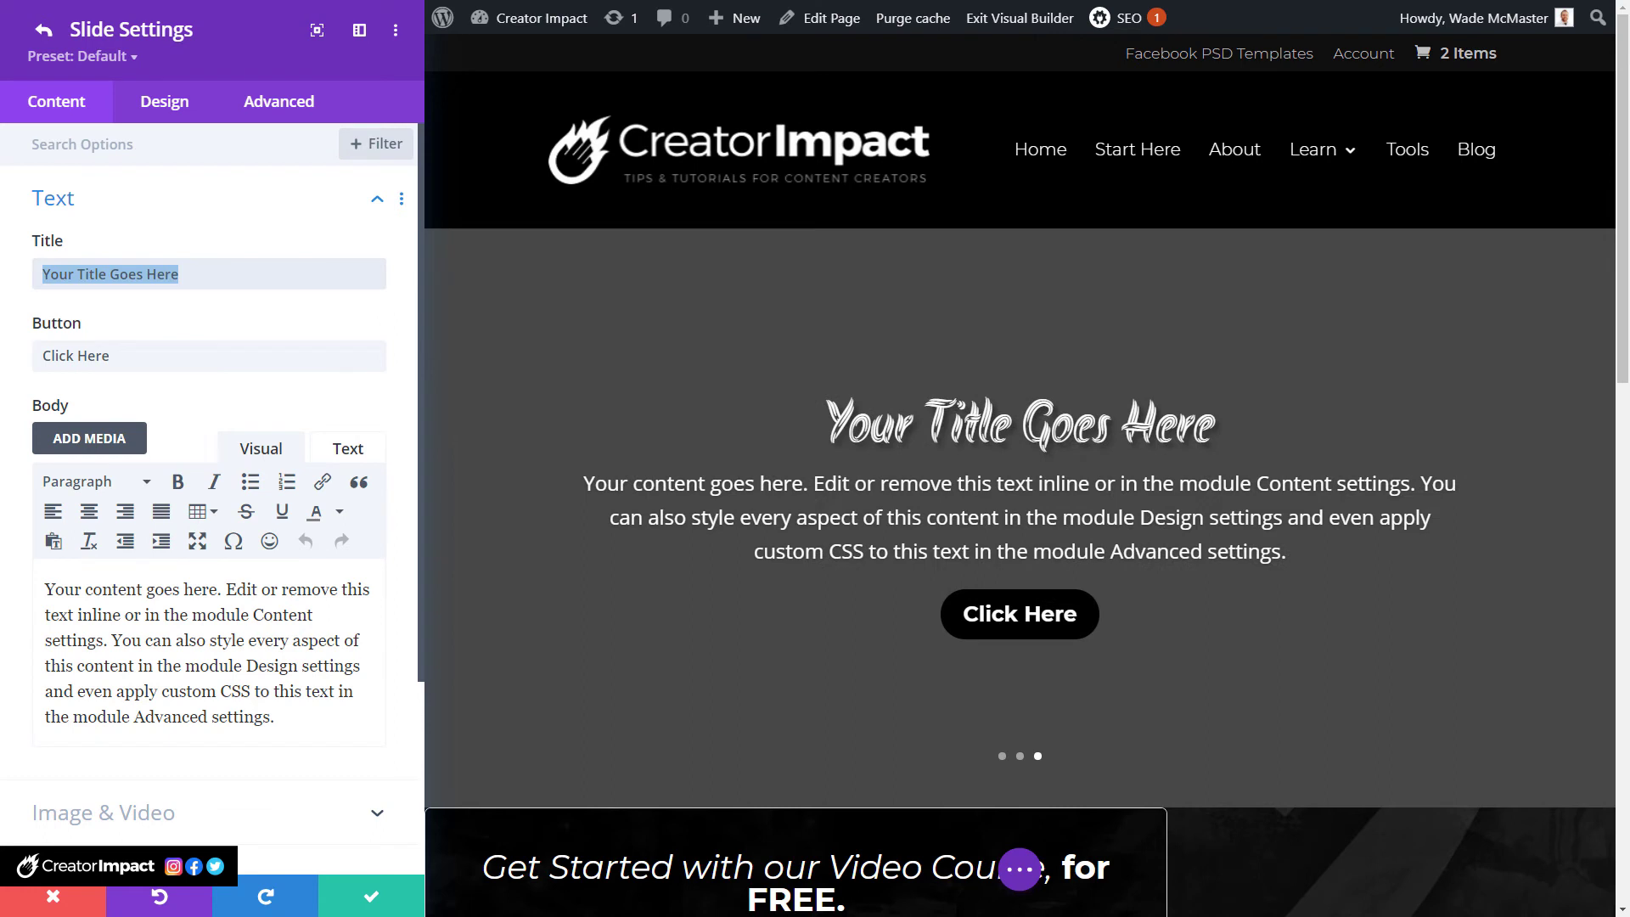
pyautogui.write('Learn Abo')
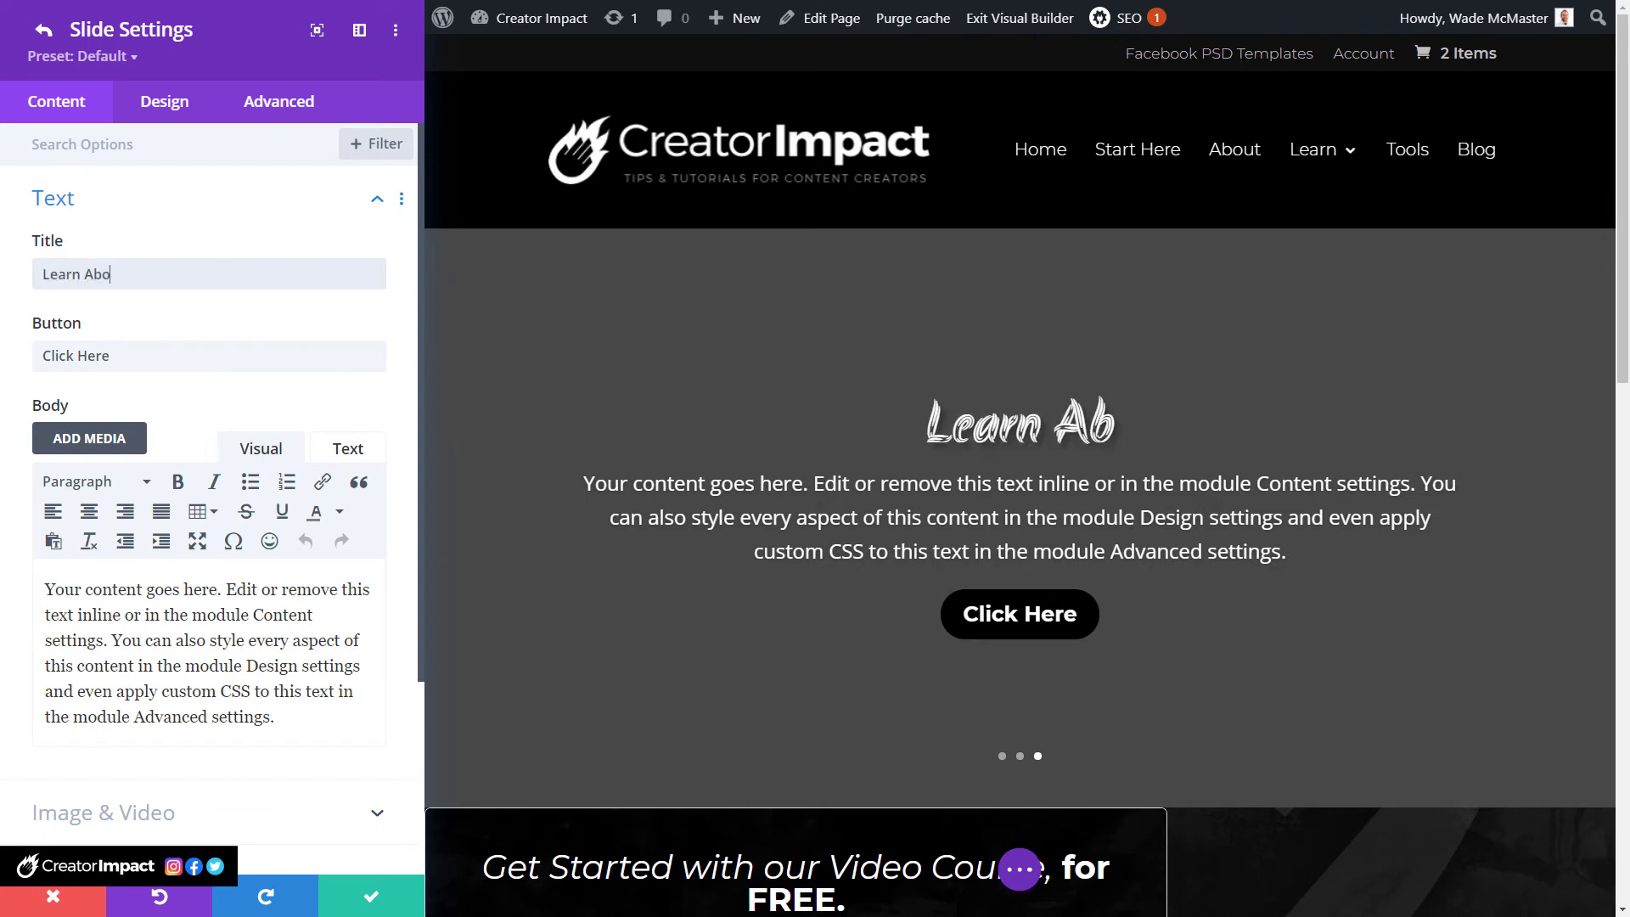
pyautogui.write('ut Us')
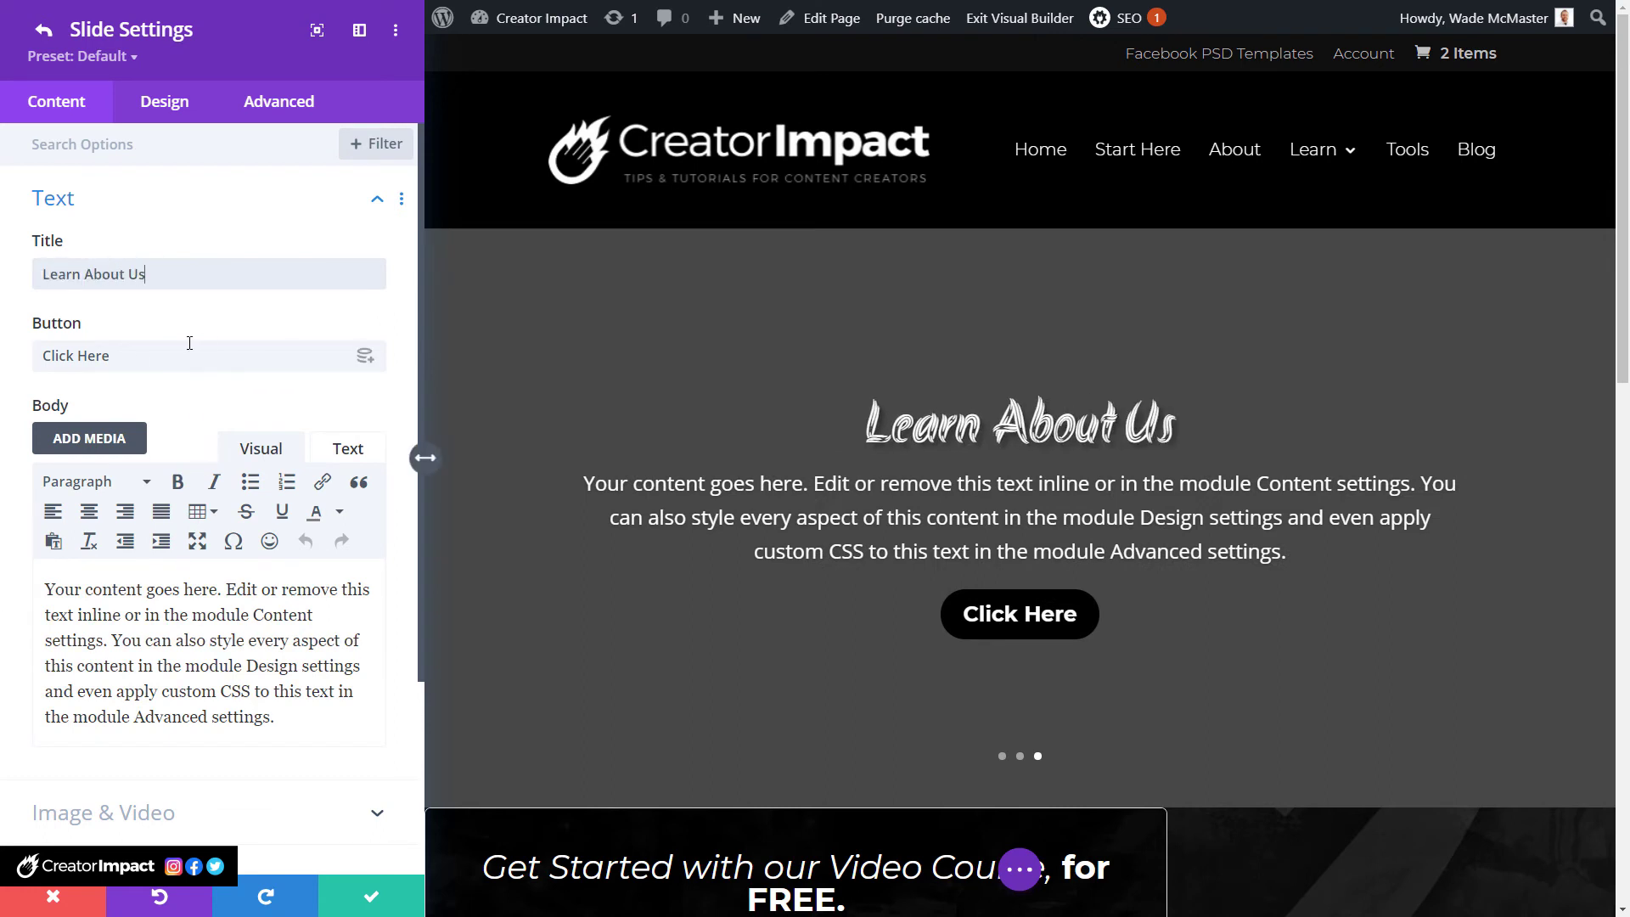
pyautogui.moveTo(365, 355); pyautogui.dragTo(182, 312)
pyautogui.write('Learn More')
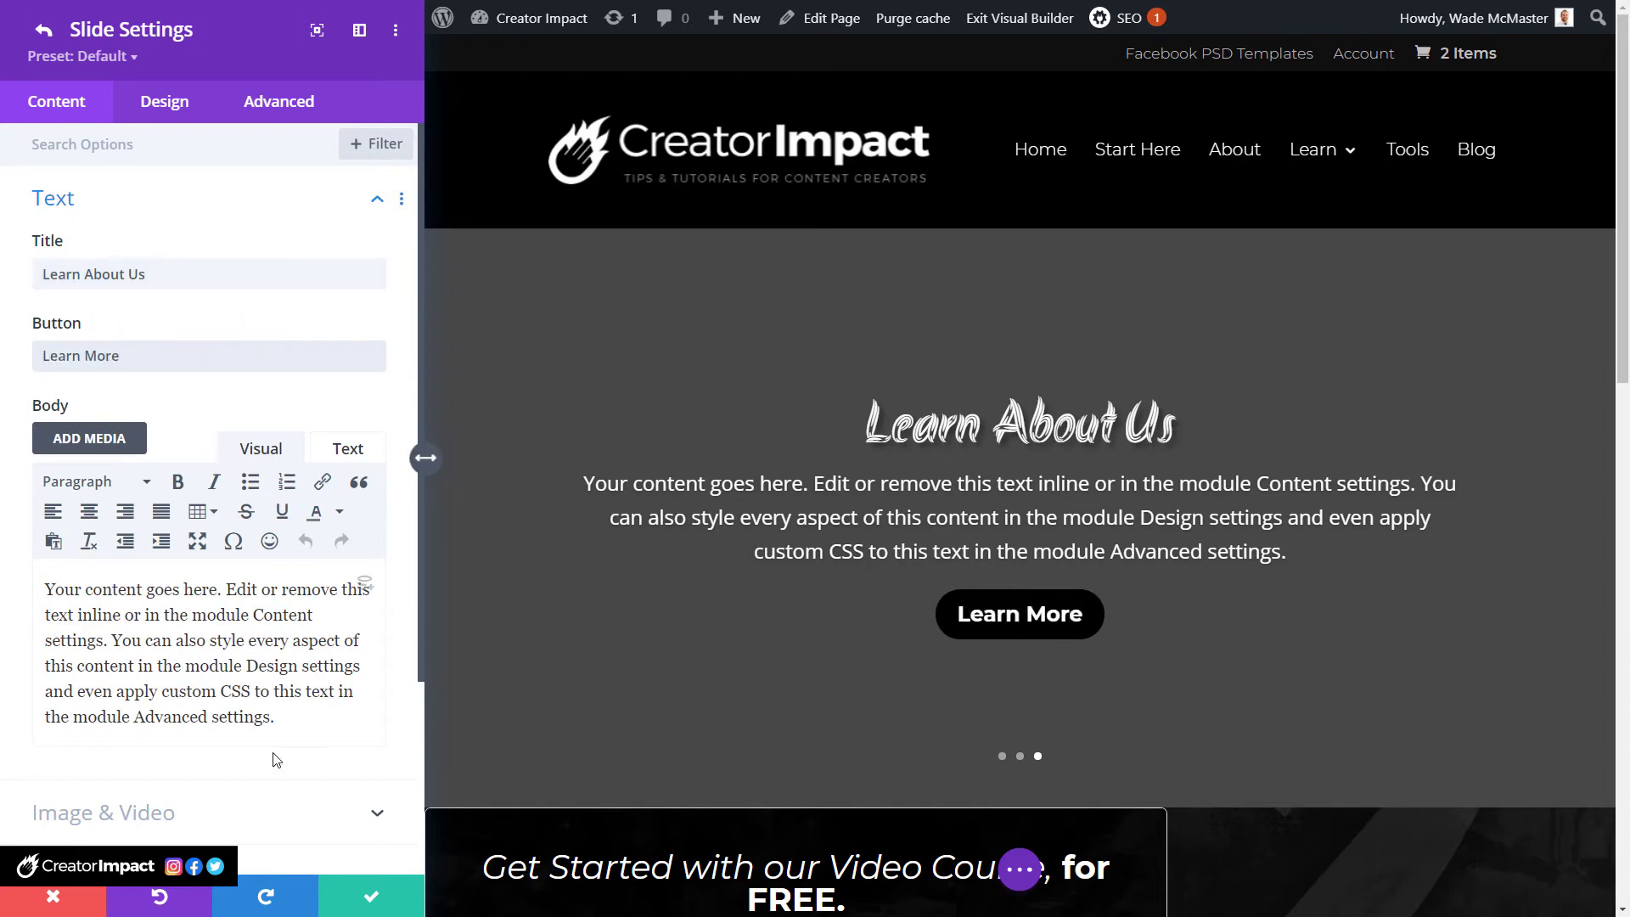
# Replace the slide's placeholder body text with "Who are we? find out here!".
pyautogui.moveTo(280, 717); pyautogui.dragTo(17, 512)
pyautogui.write('WHoa re')
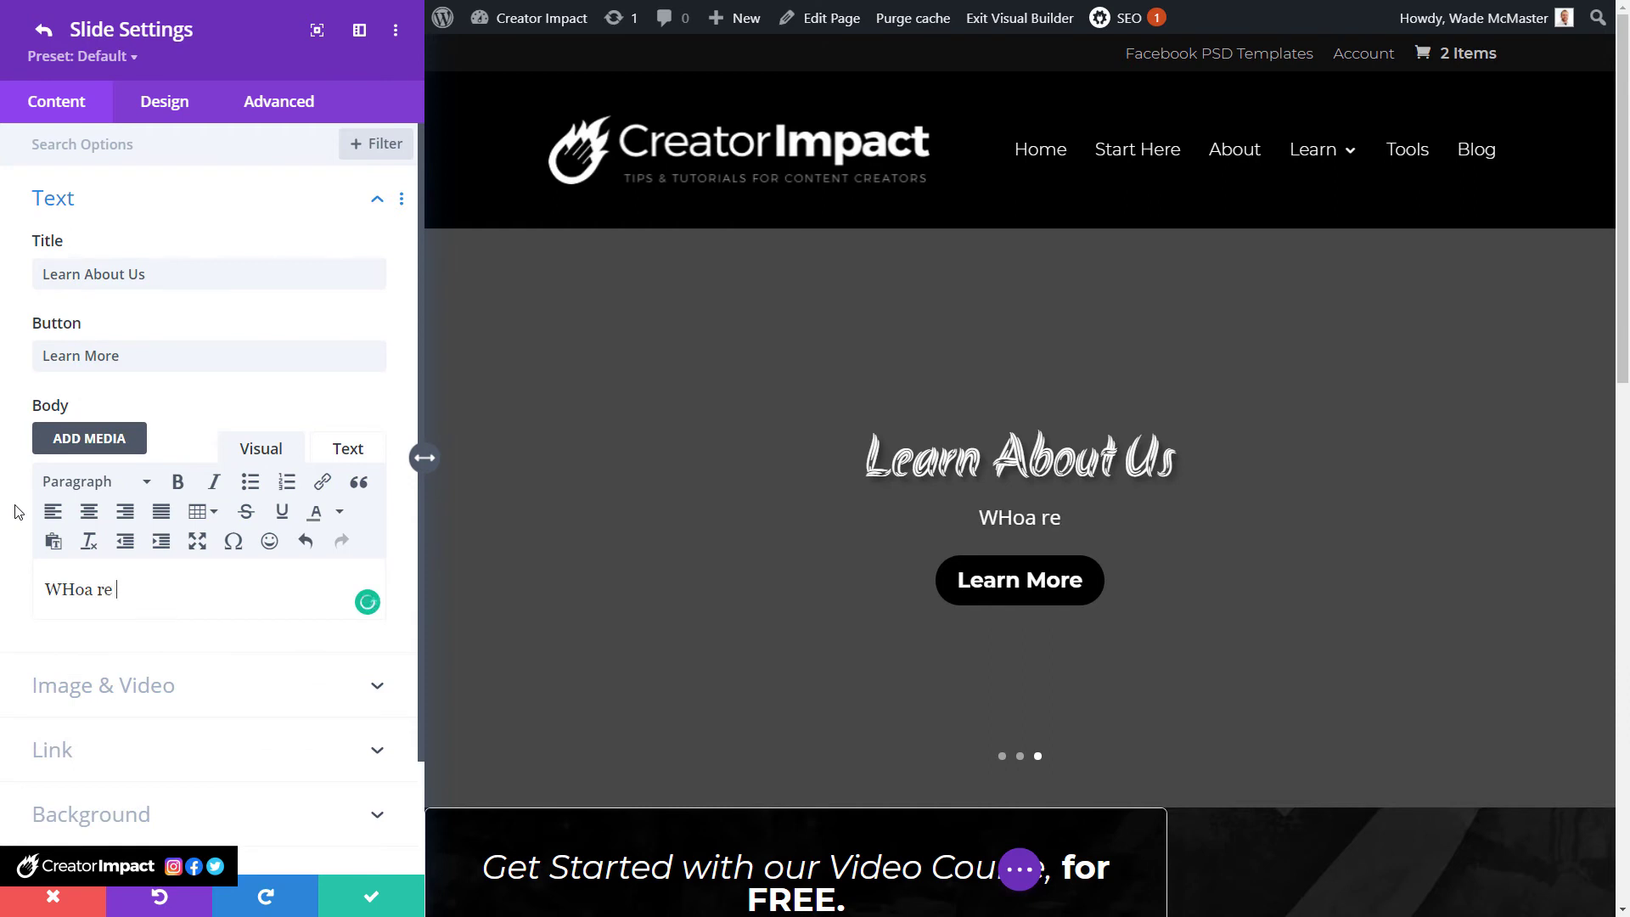
pyautogui.press('BackSpace')
pyautogui.press('BackSpace')
pyautogui.press('BackSpace')
pyautogui.press('BackSpace')
pyautogui.press('BackSpace')
pyautogui.press('BackSpace')
pyautogui.write('ho ')
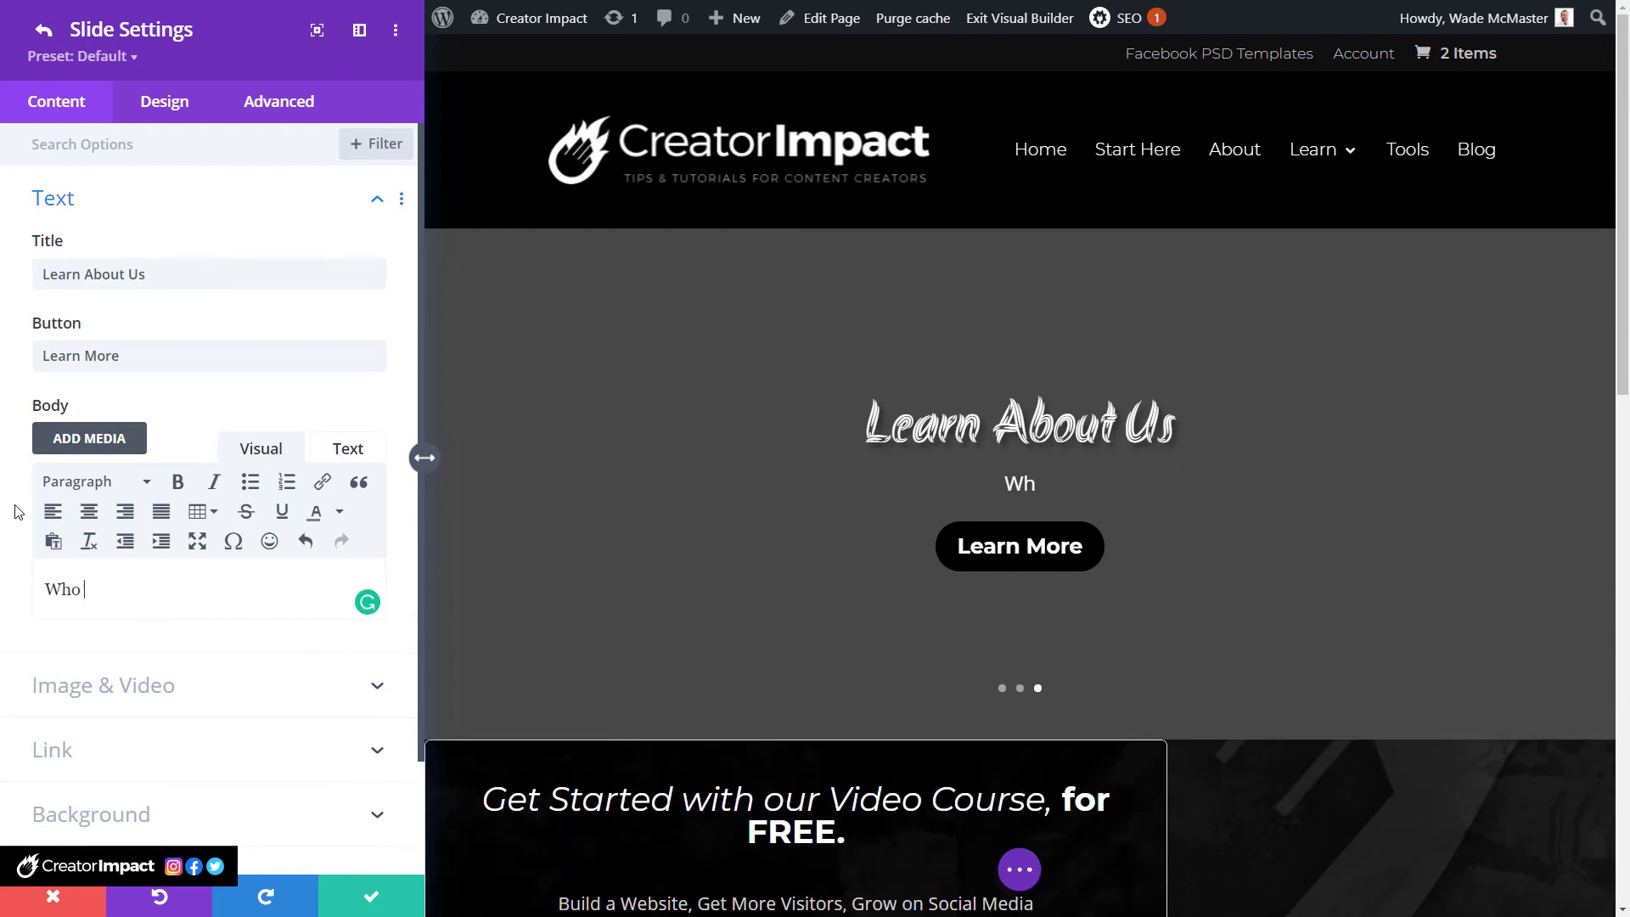
pyautogui.write('are we? ')
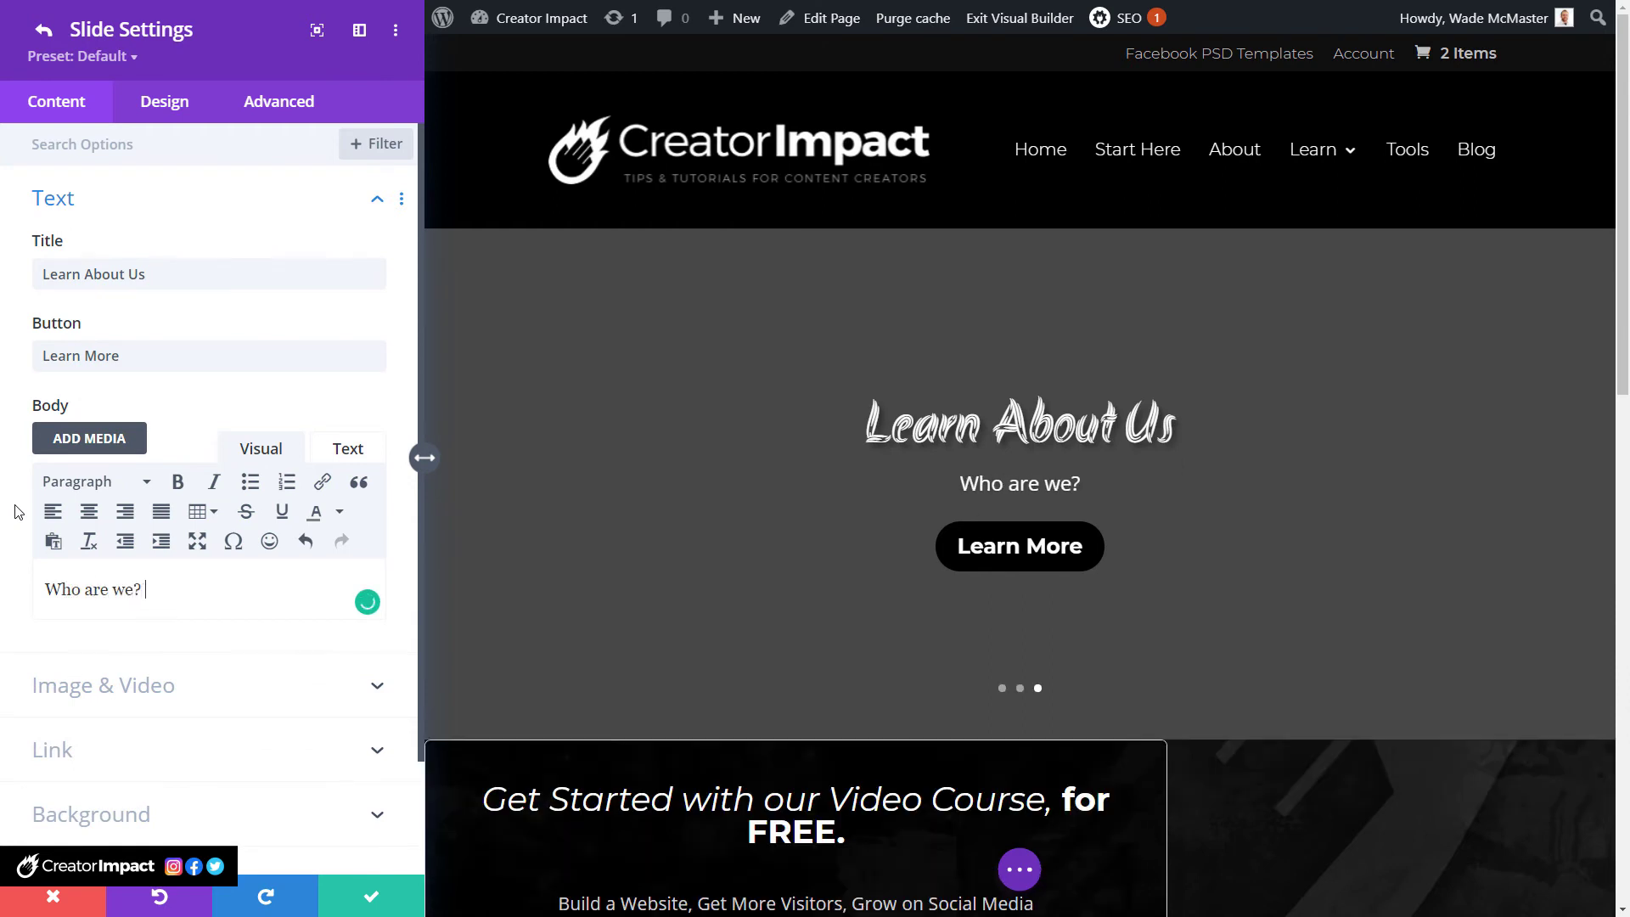
pyautogui.write('find out here!')
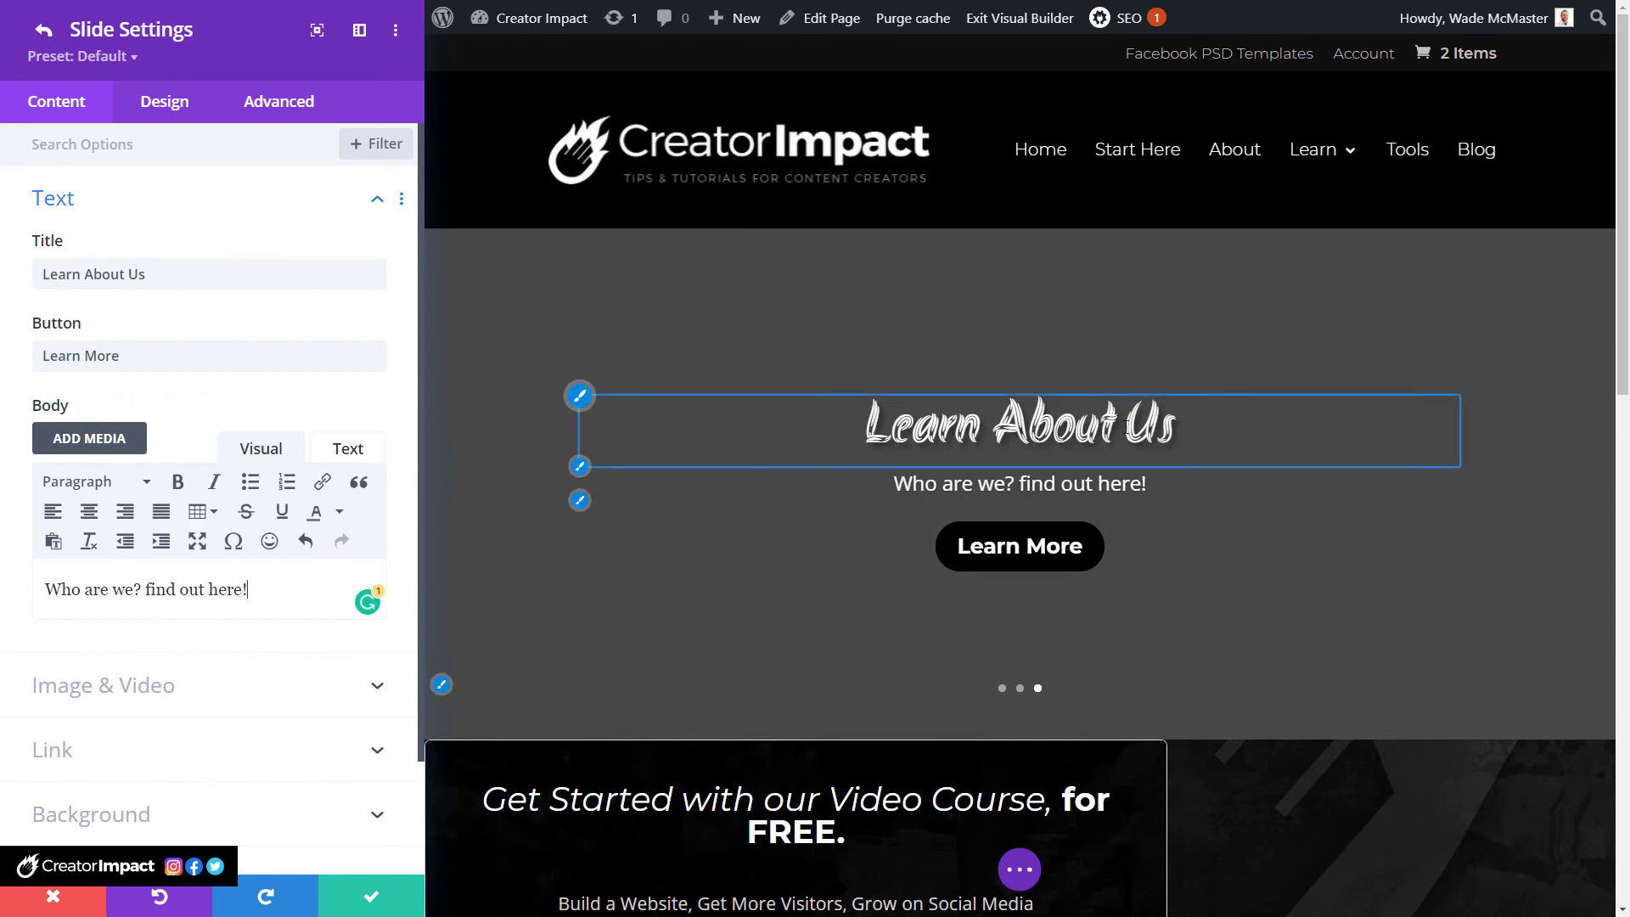
# Add icons.png, the Photoshop and Facebook logos, from the media library as the slide's image.
pyautogui.scroll(-2, 128, 617)
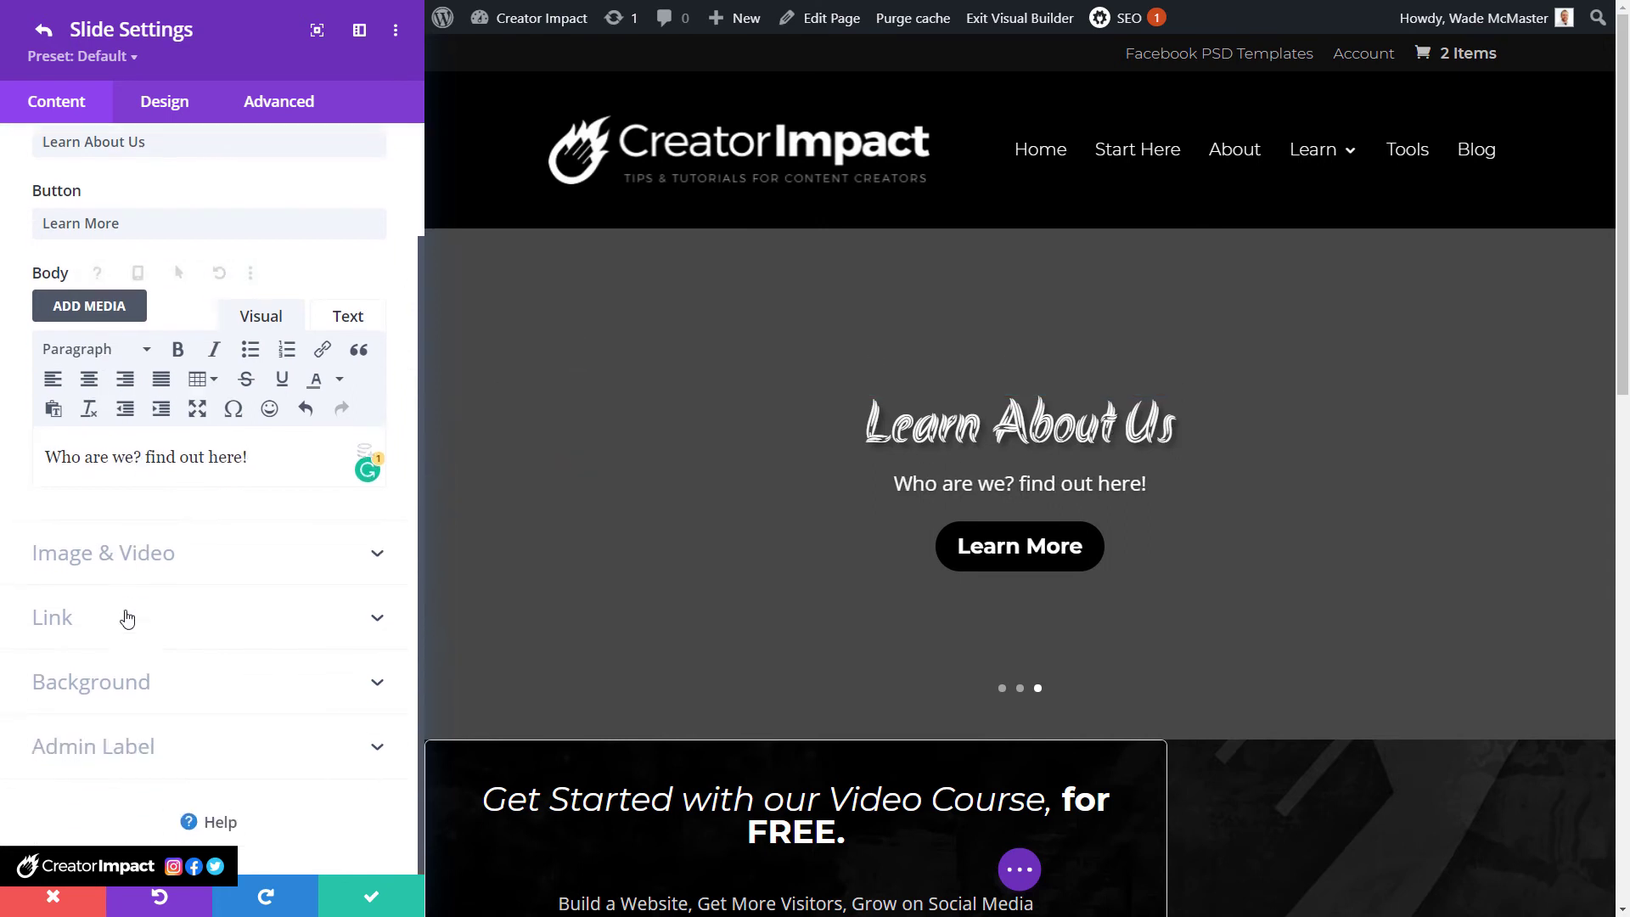
pyautogui.click(125, 563)
pyautogui.click(210, 303)
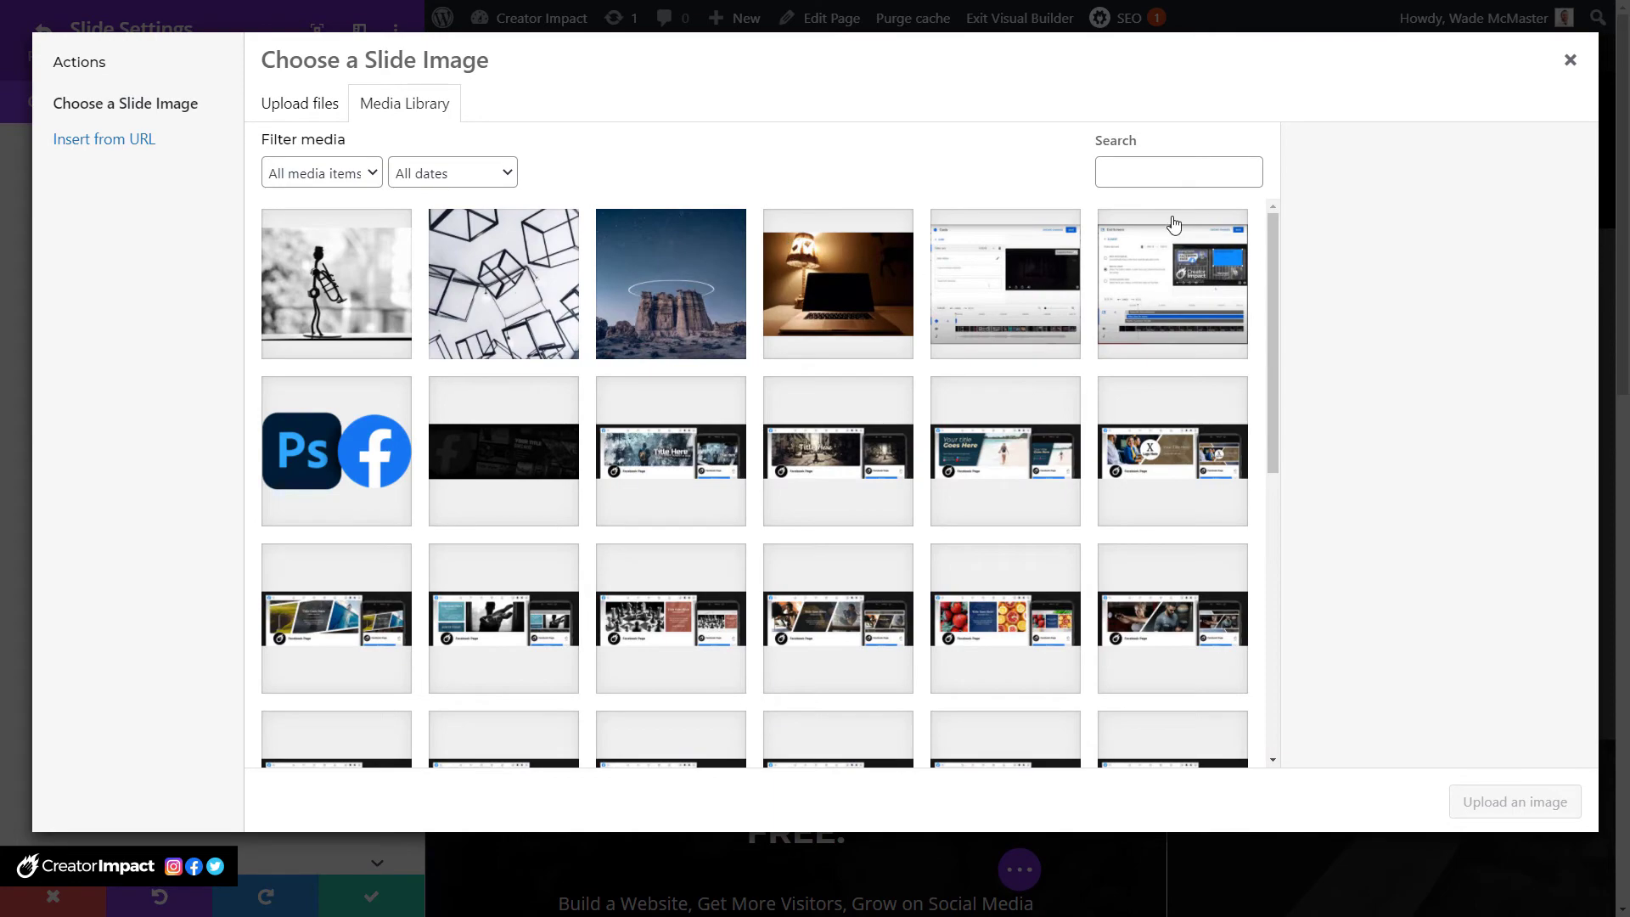
pyautogui.click(383, 450)
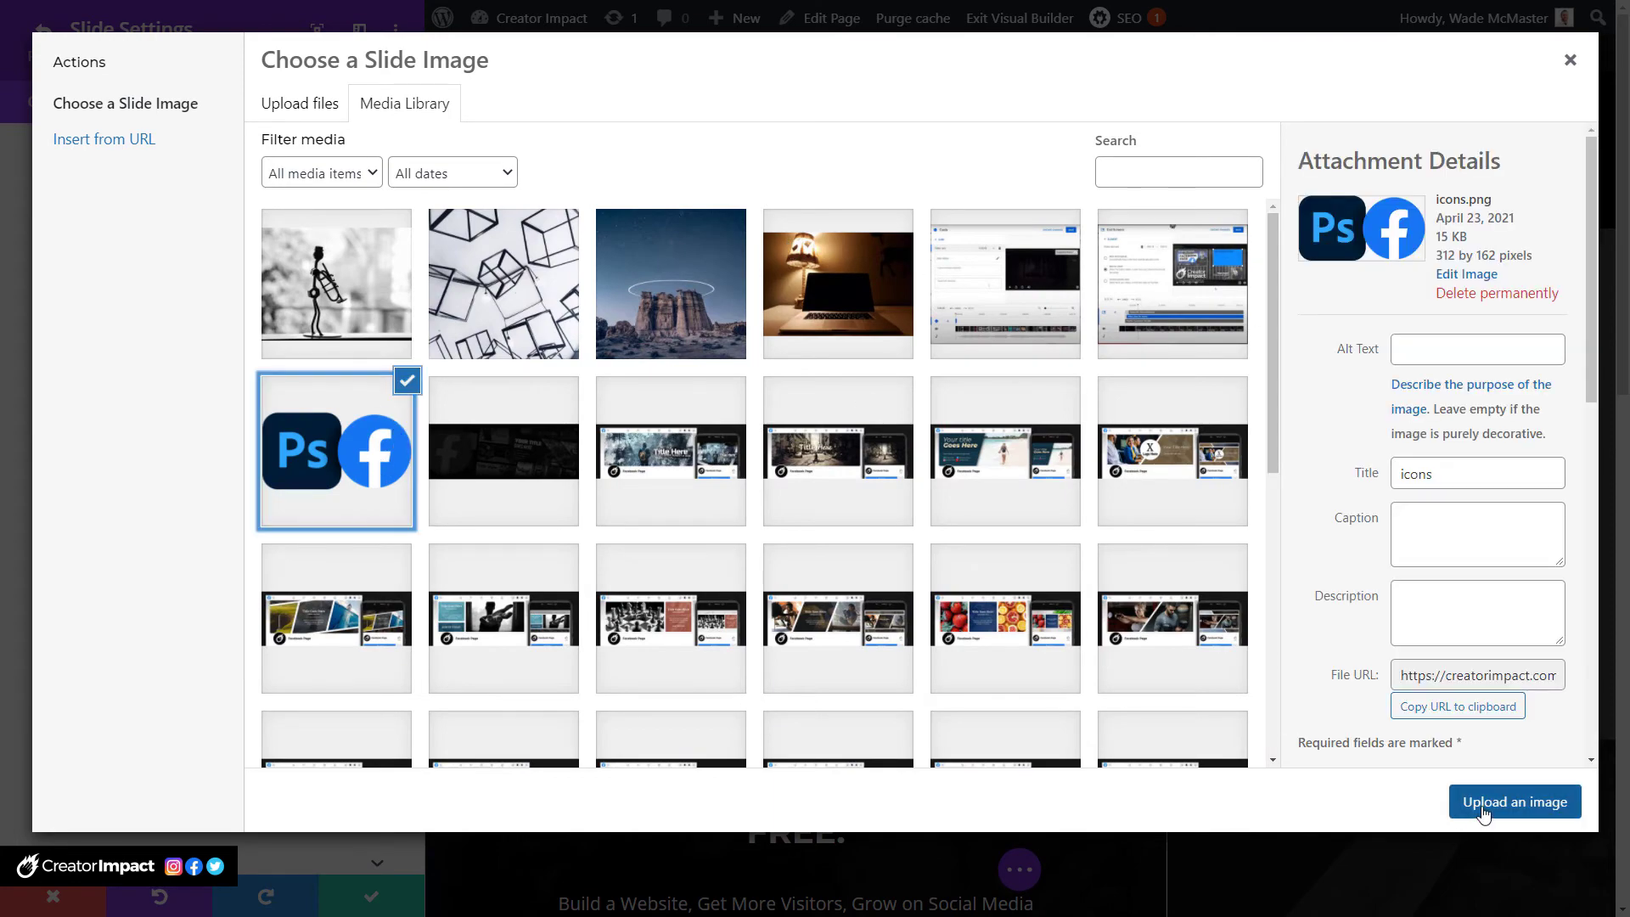
pyautogui.click(1484, 815)
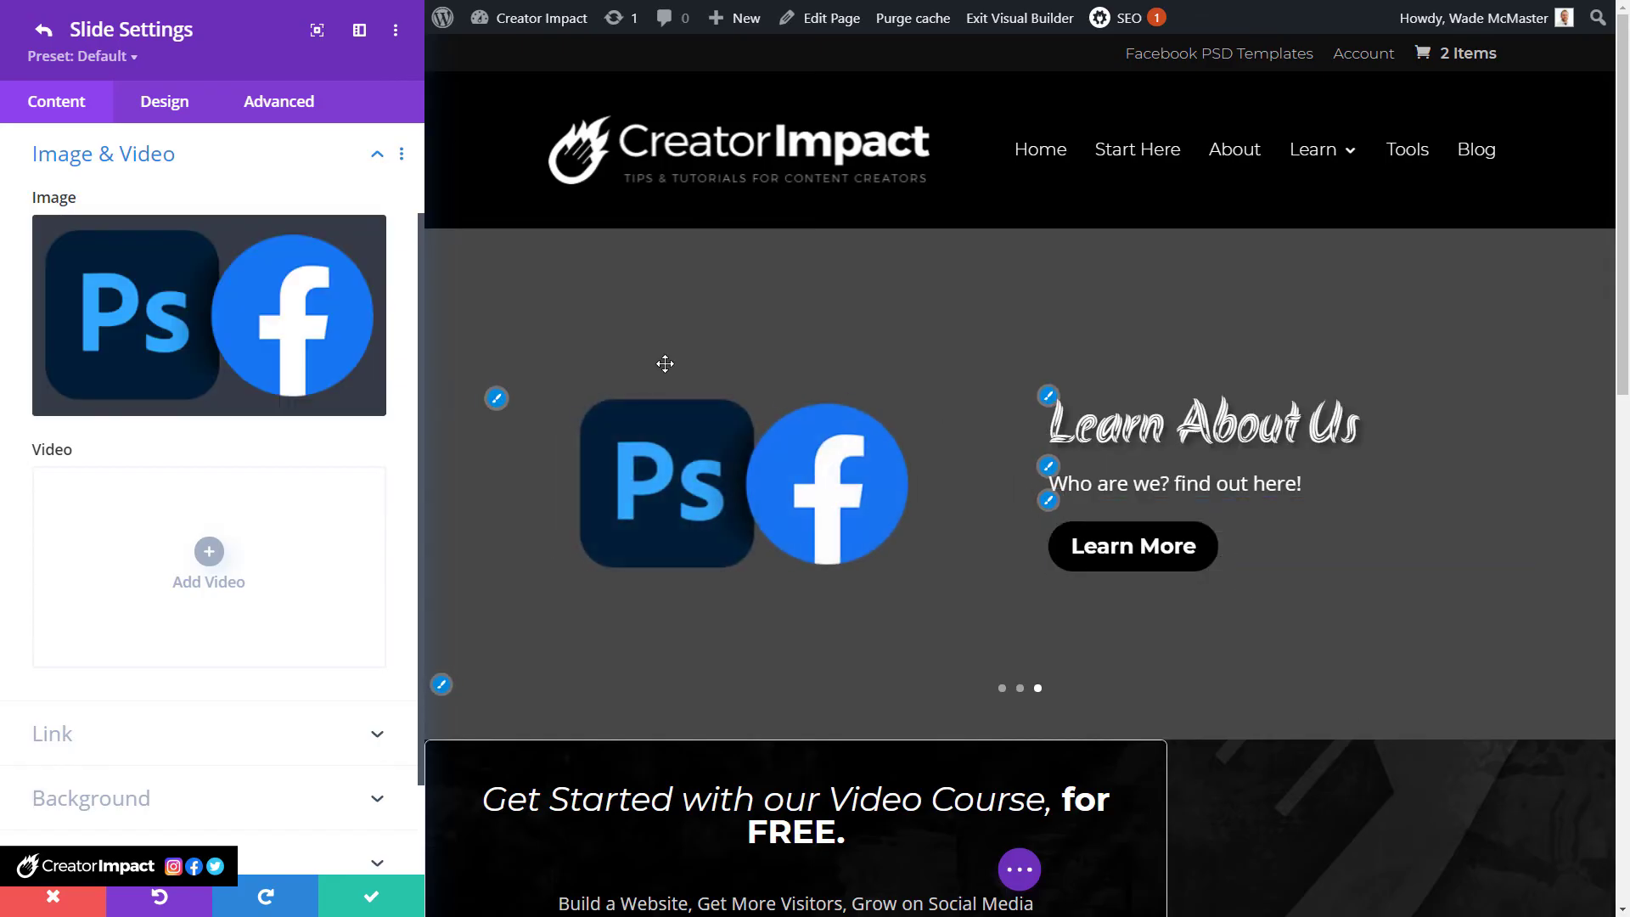
# Set the black-and-white wireframe cubes photo from the media library as the slide's background image.
pyautogui.scroll(-2, 182, 522)
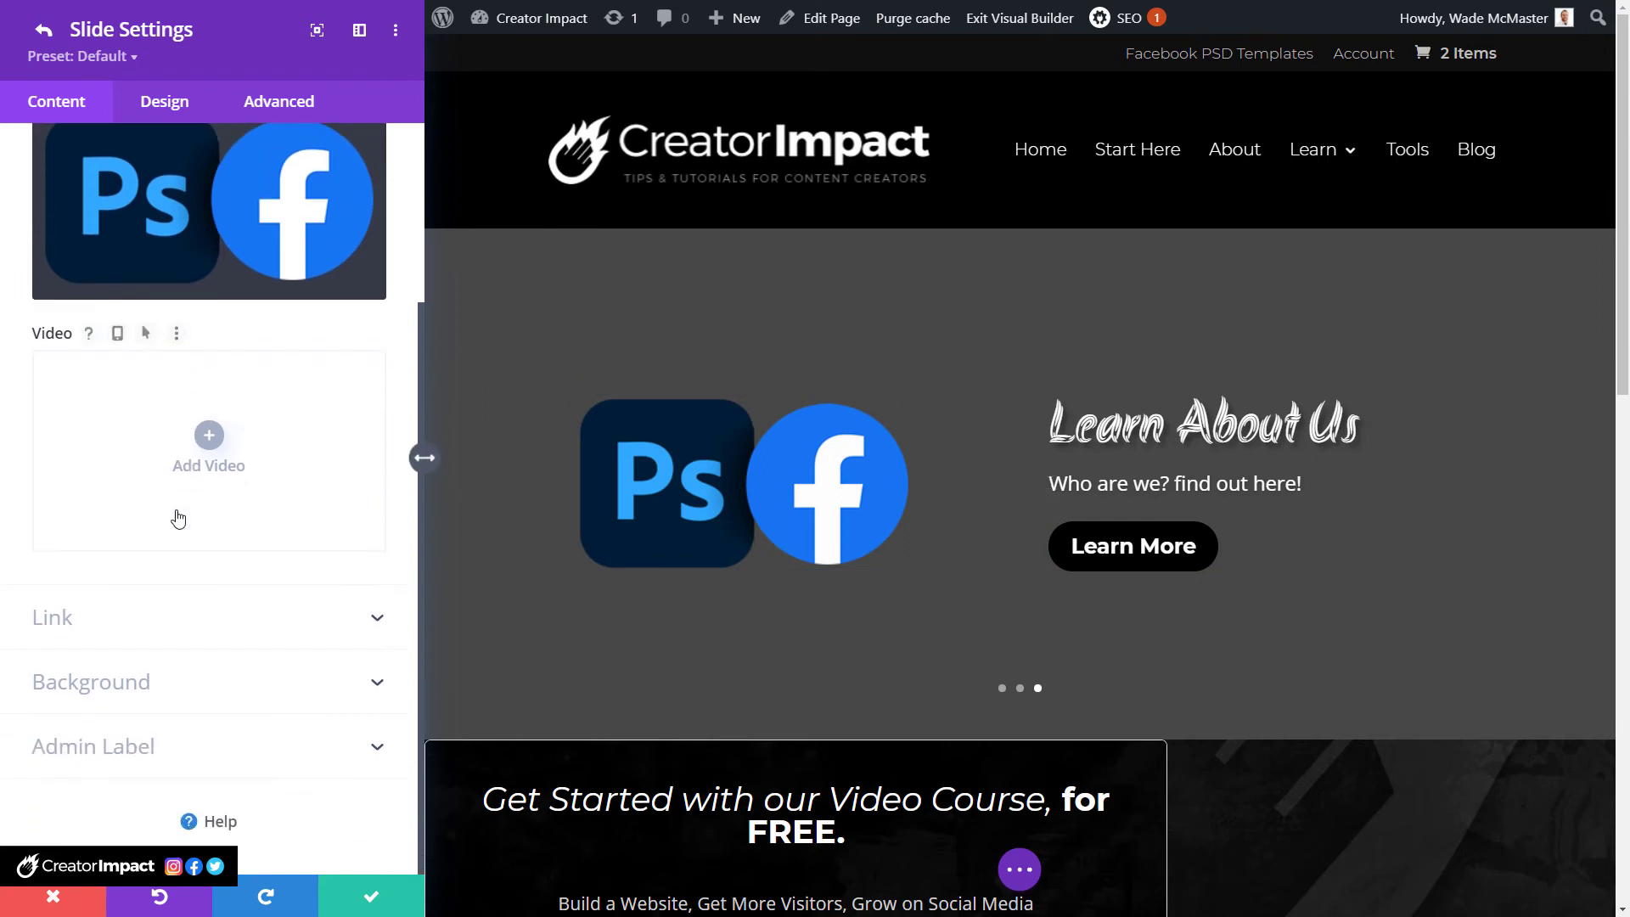
pyautogui.click(170, 683)
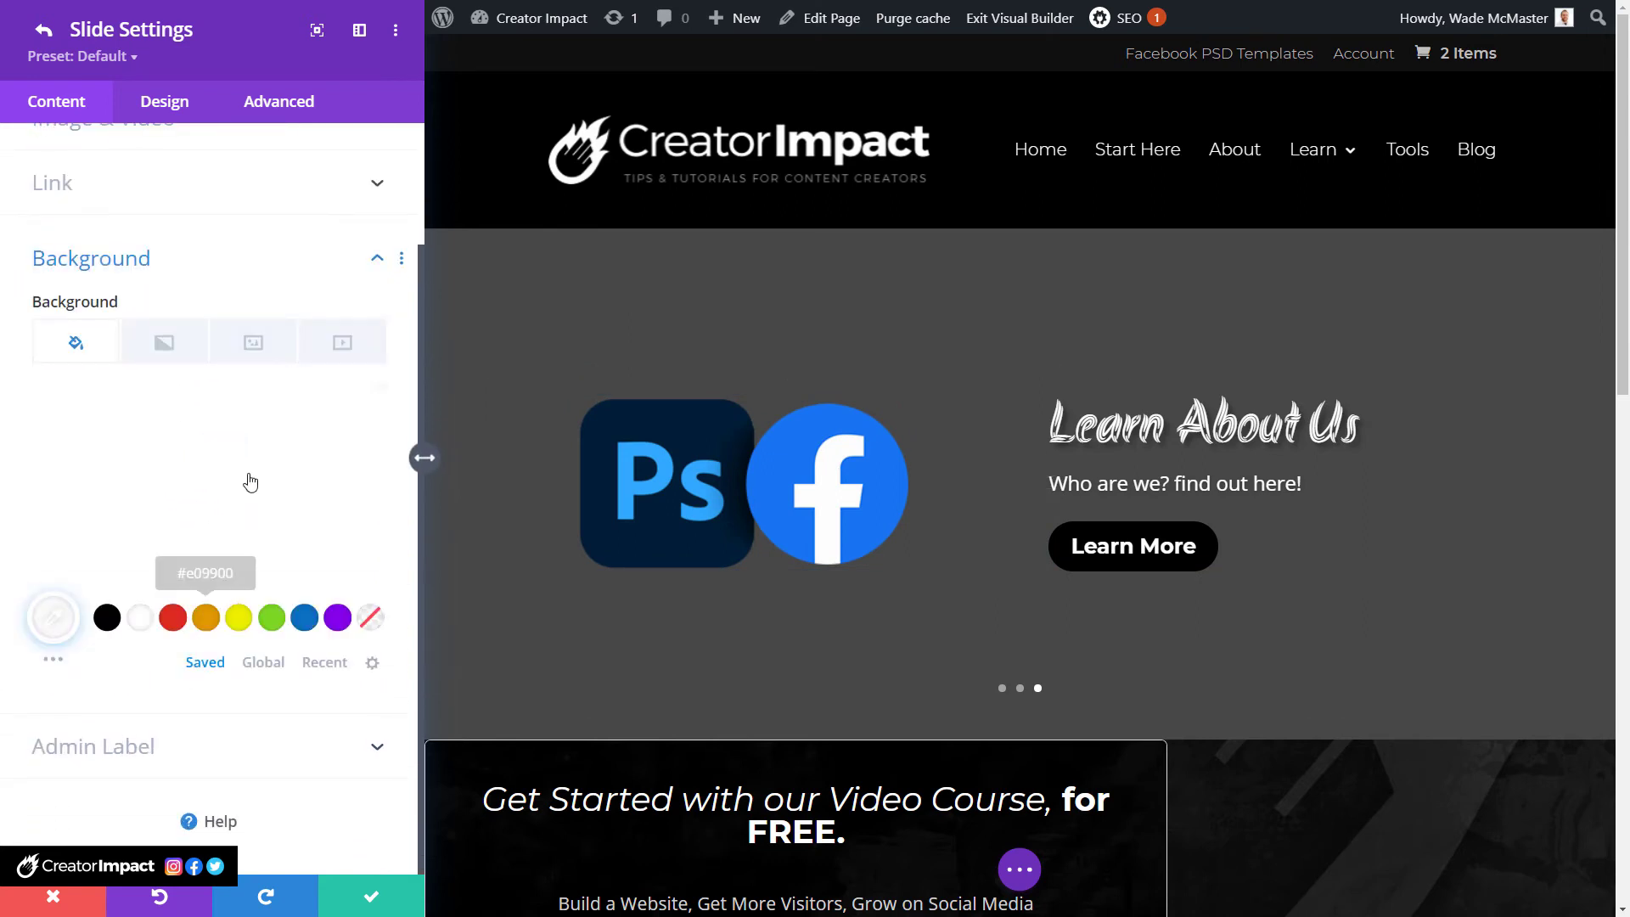
pyautogui.click(261, 352)
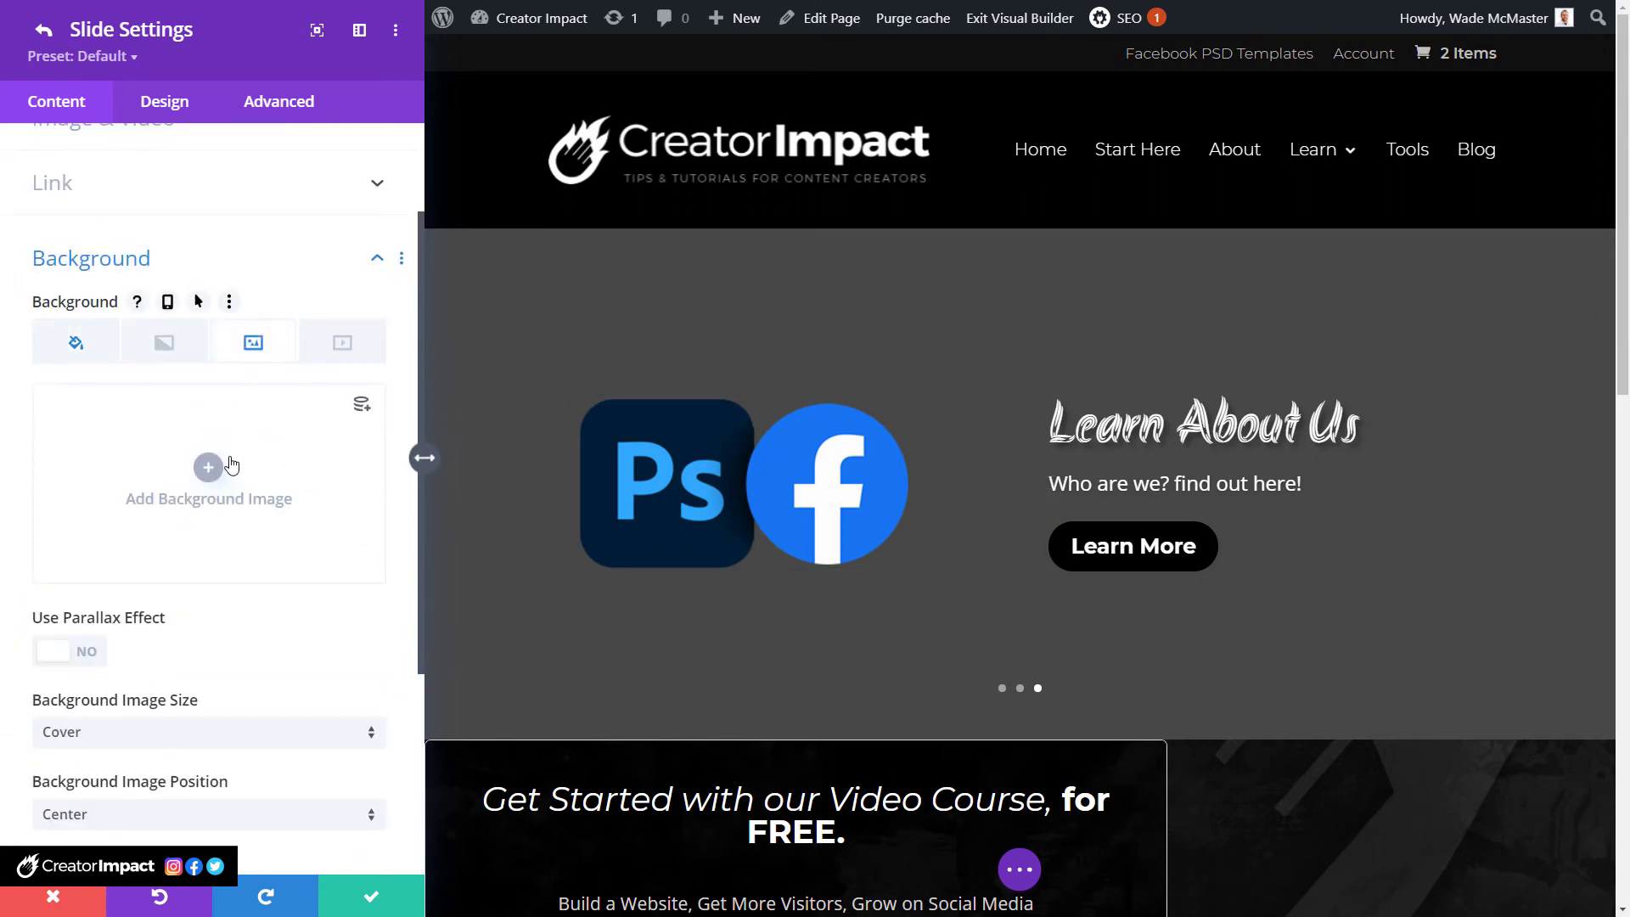
pyautogui.click(208, 469)
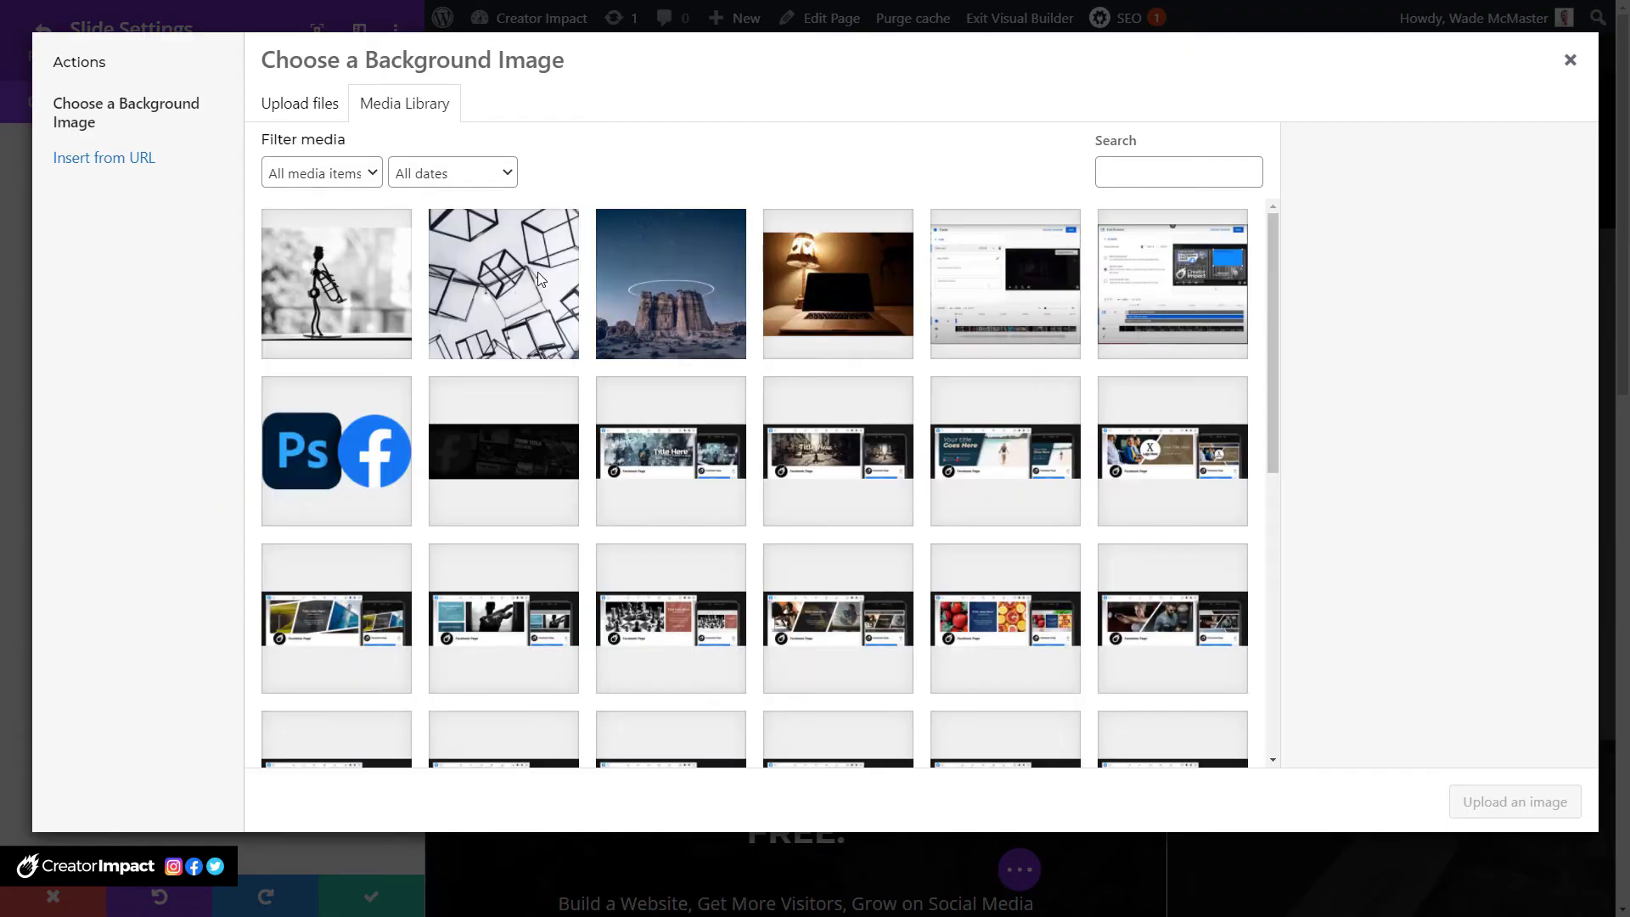
pyautogui.click(501, 268)
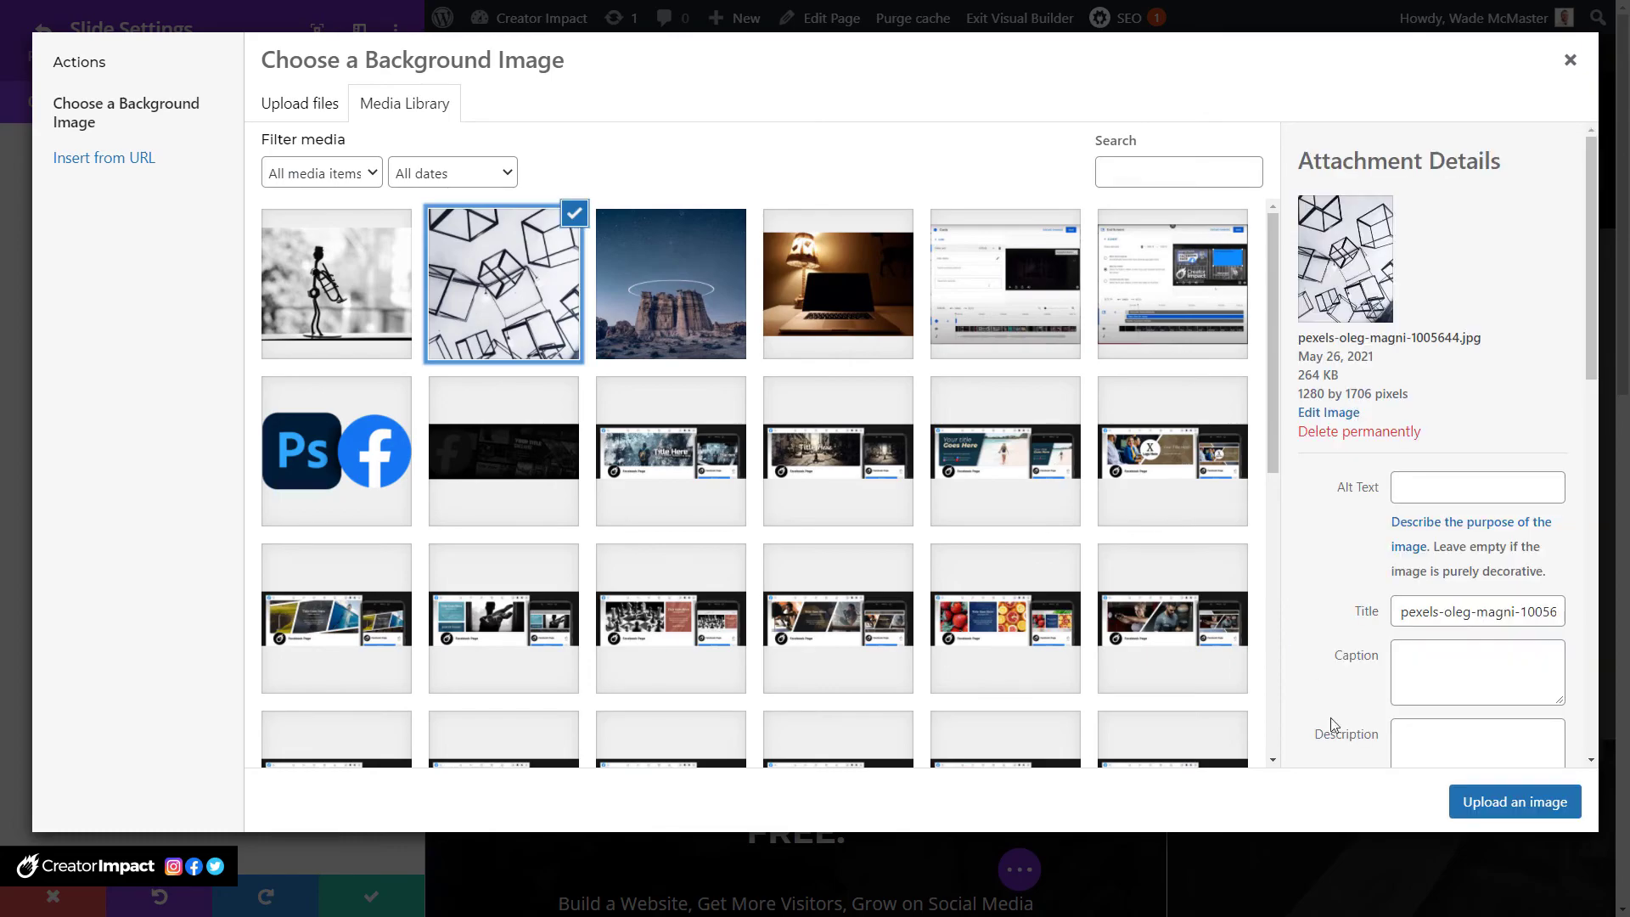
pyautogui.click(1496, 802)
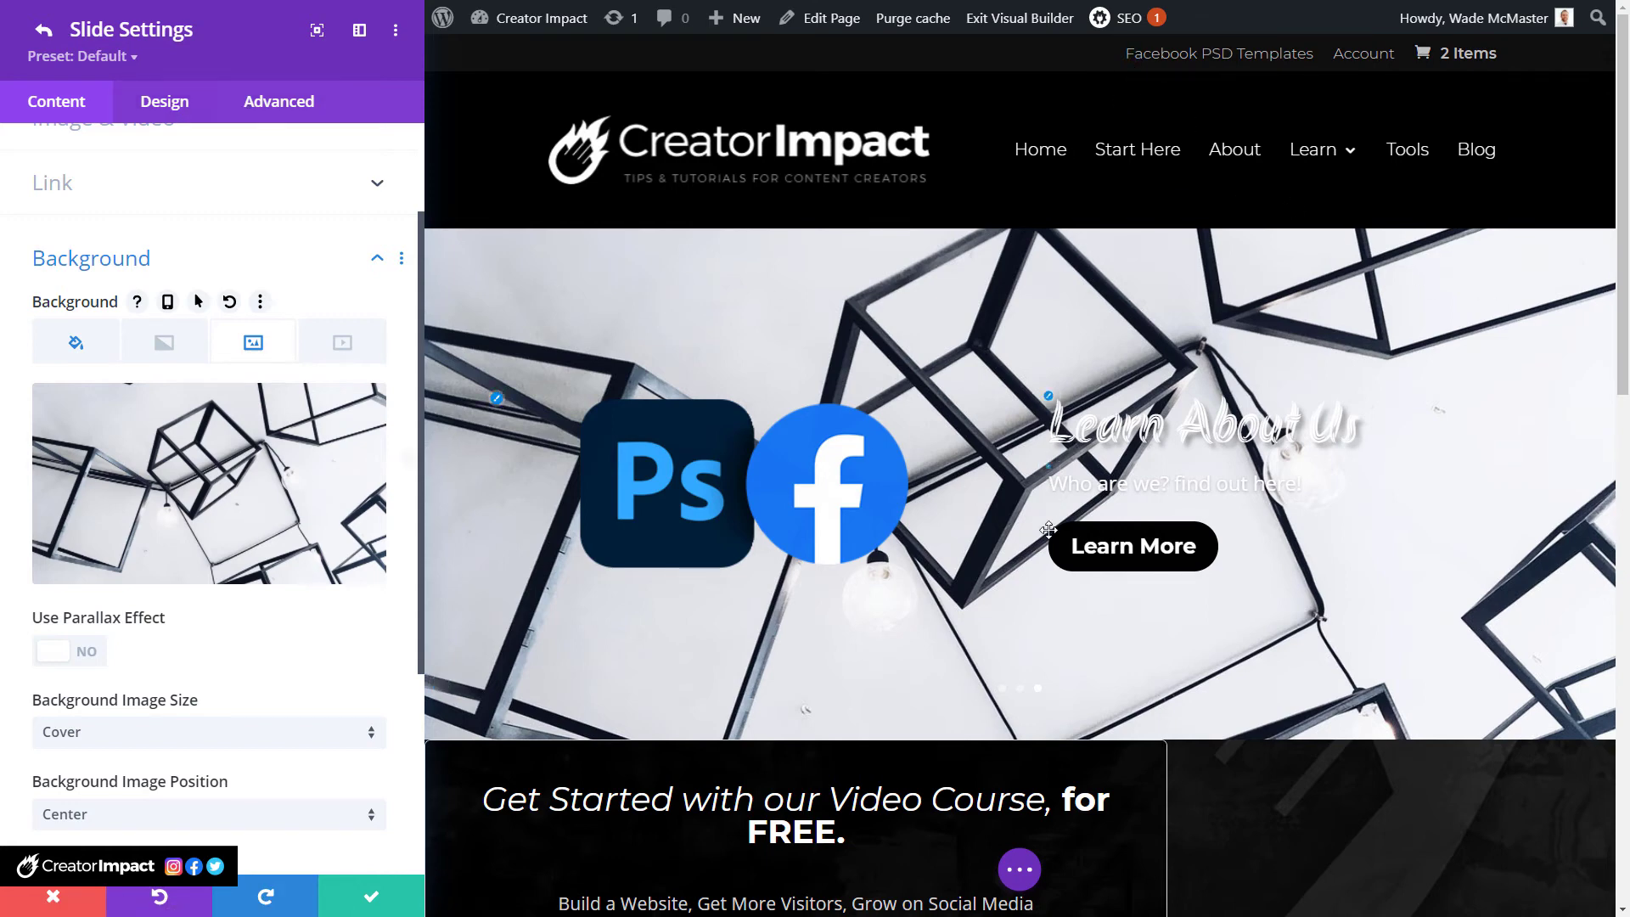
# Set the slide's general text color to Dark.
pyautogui.click(165, 103)
pyautogui.click(78, 392)
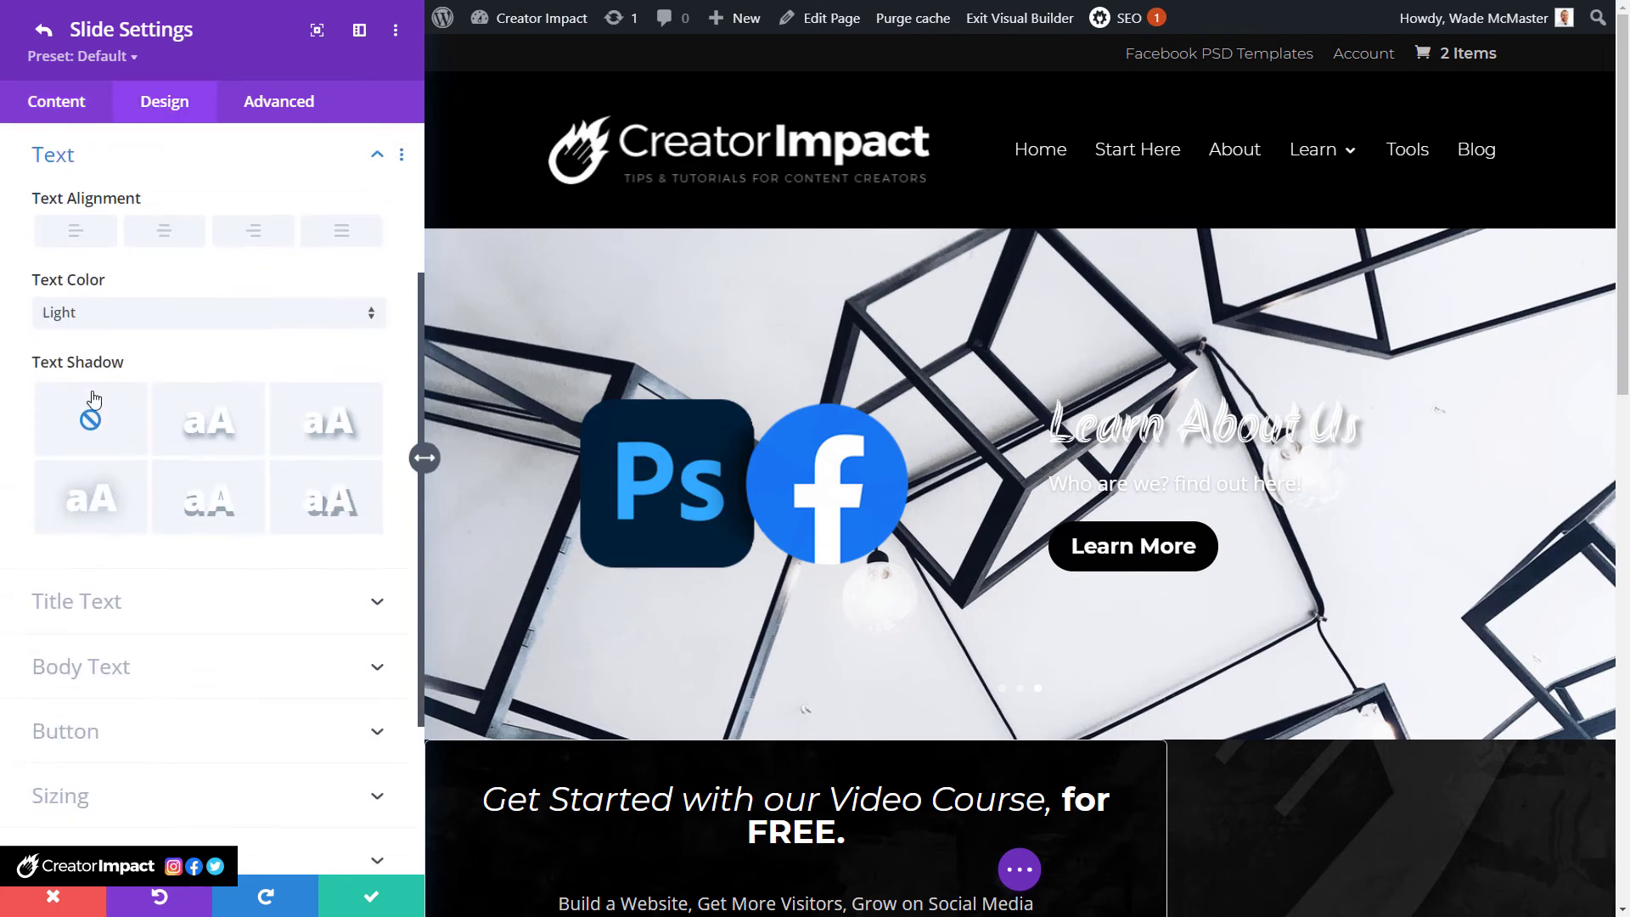
pyautogui.click(81, 314)
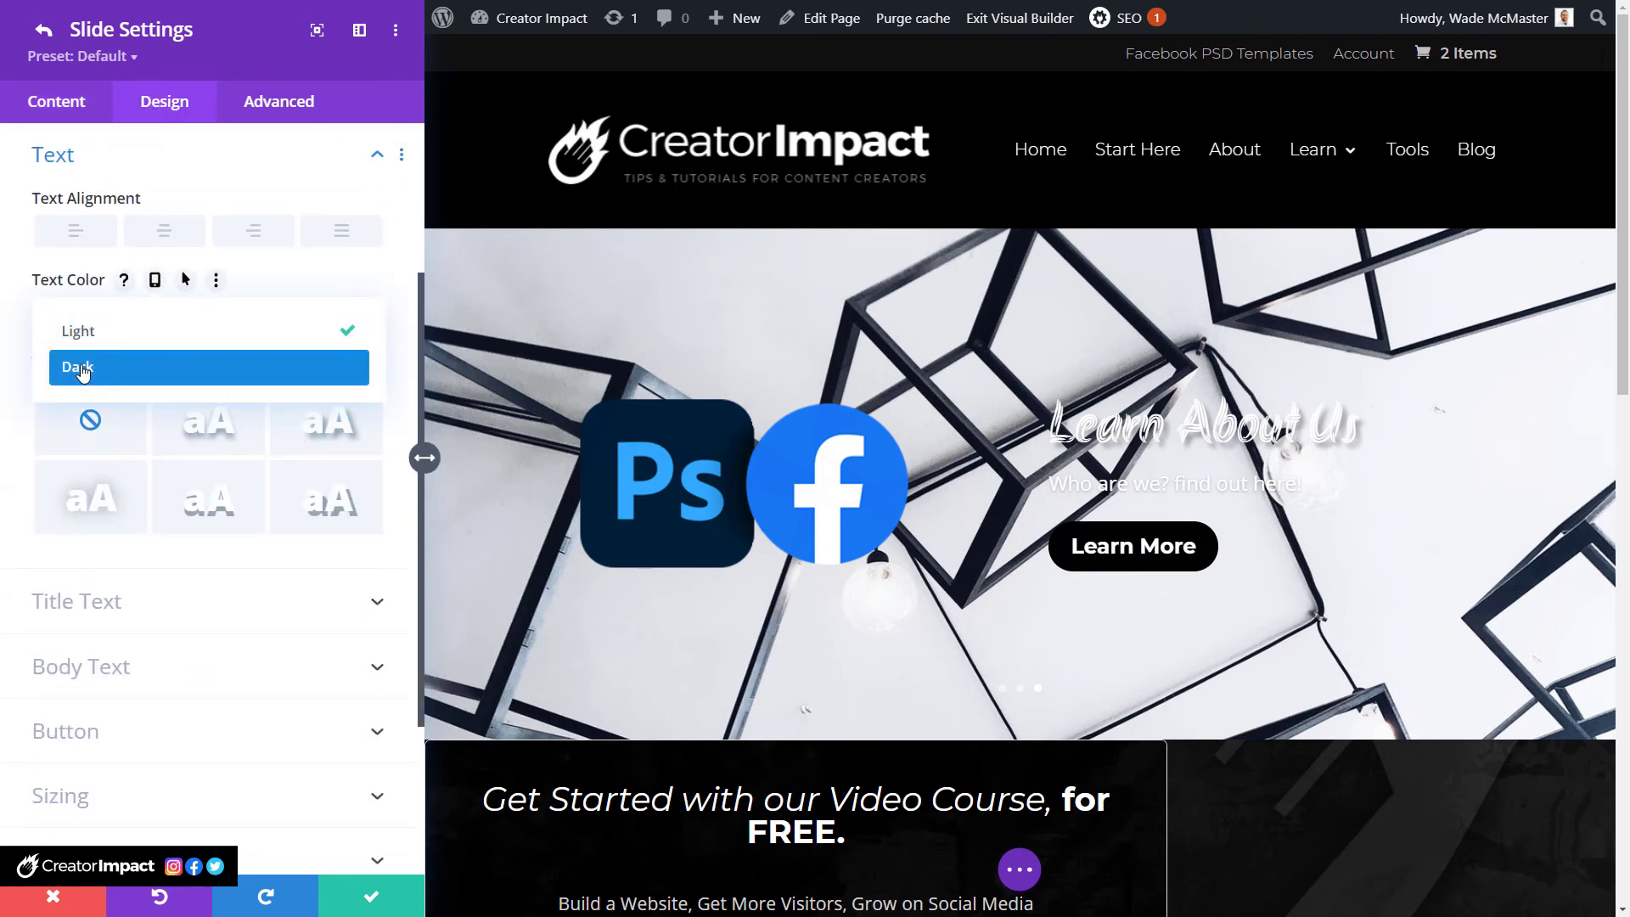
pyautogui.click(82, 366)
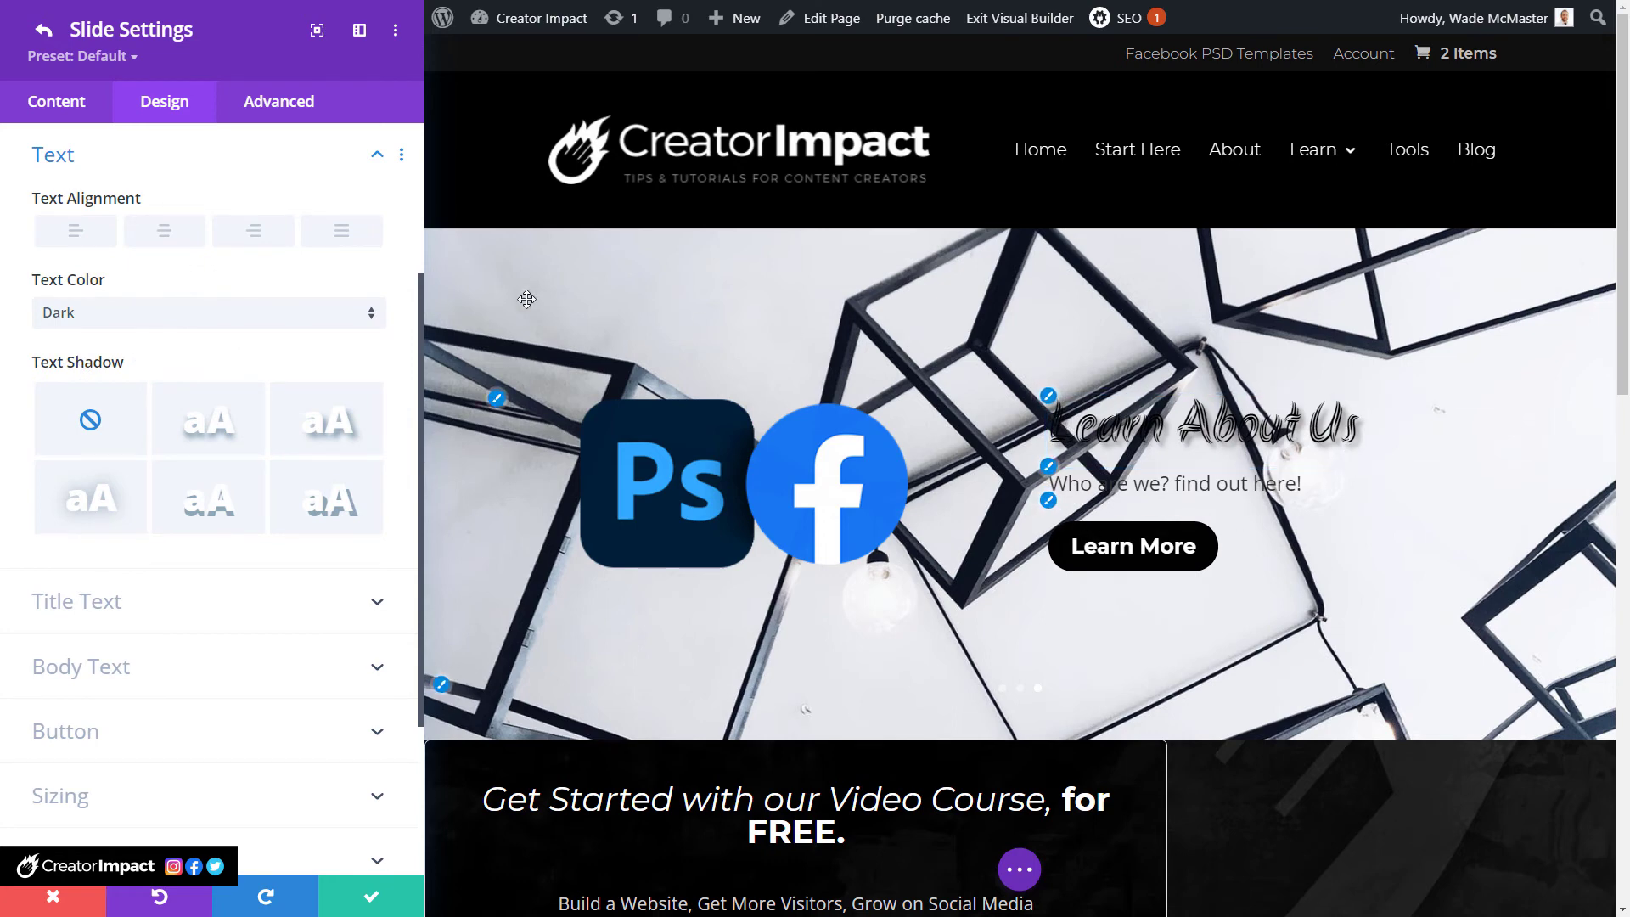
# Enable the slide's background overlay in white with 0.55 opacity, rgba(255,255,255,0.55).
pyautogui.scroll(1, 248, 339)
pyautogui.scroll(3, 248, 339)
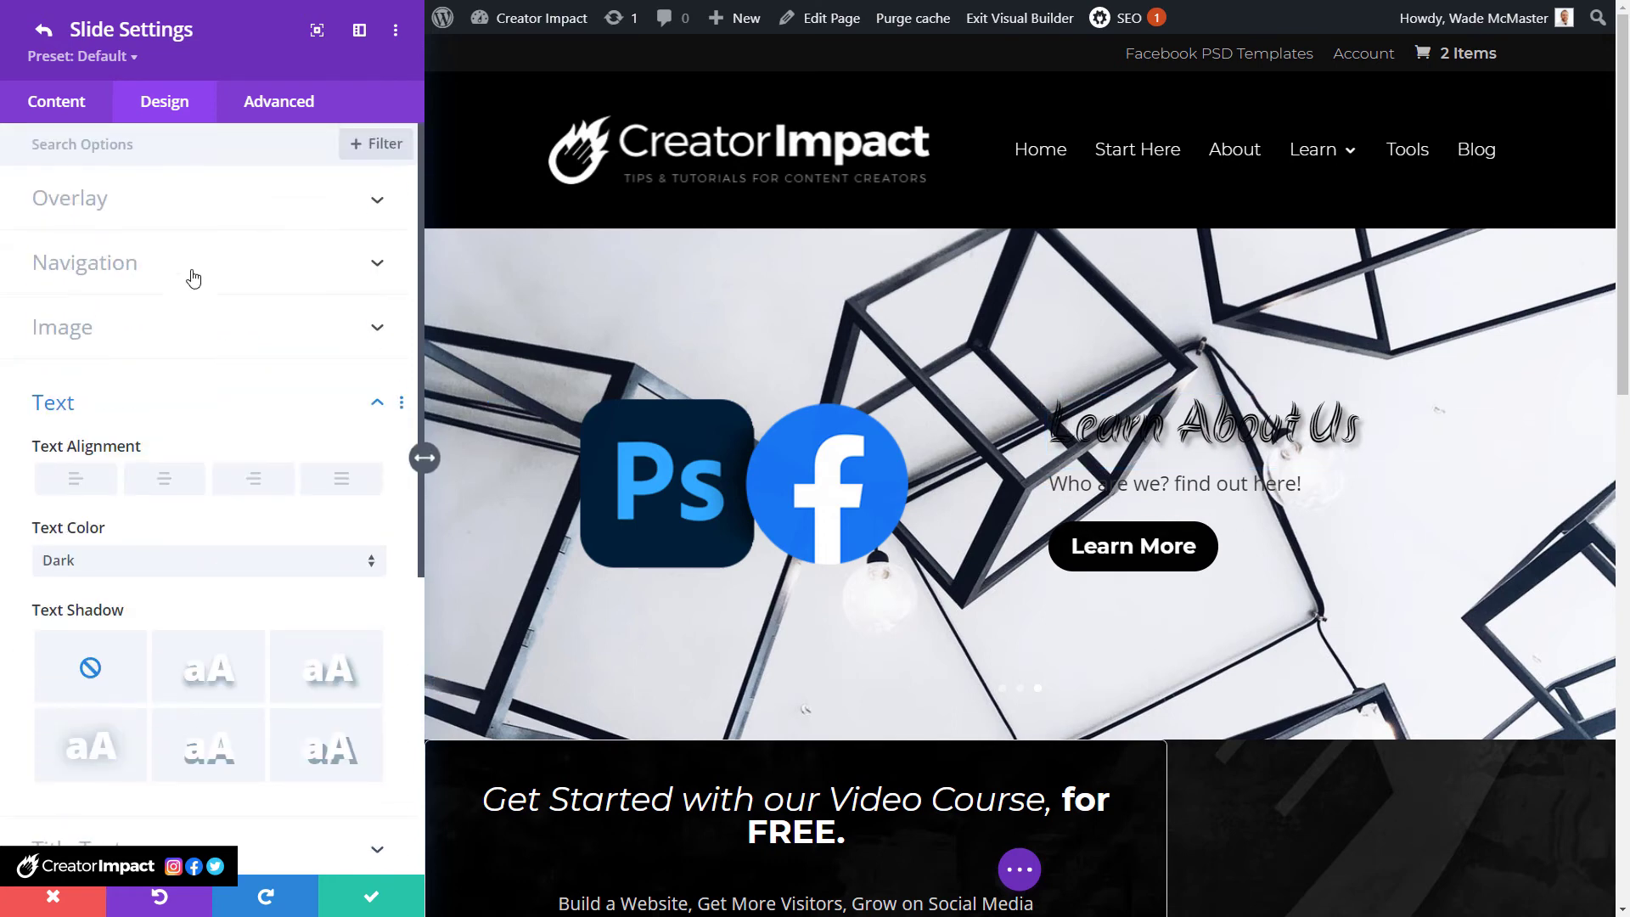
pyautogui.click(143, 207)
pyautogui.click(76, 280)
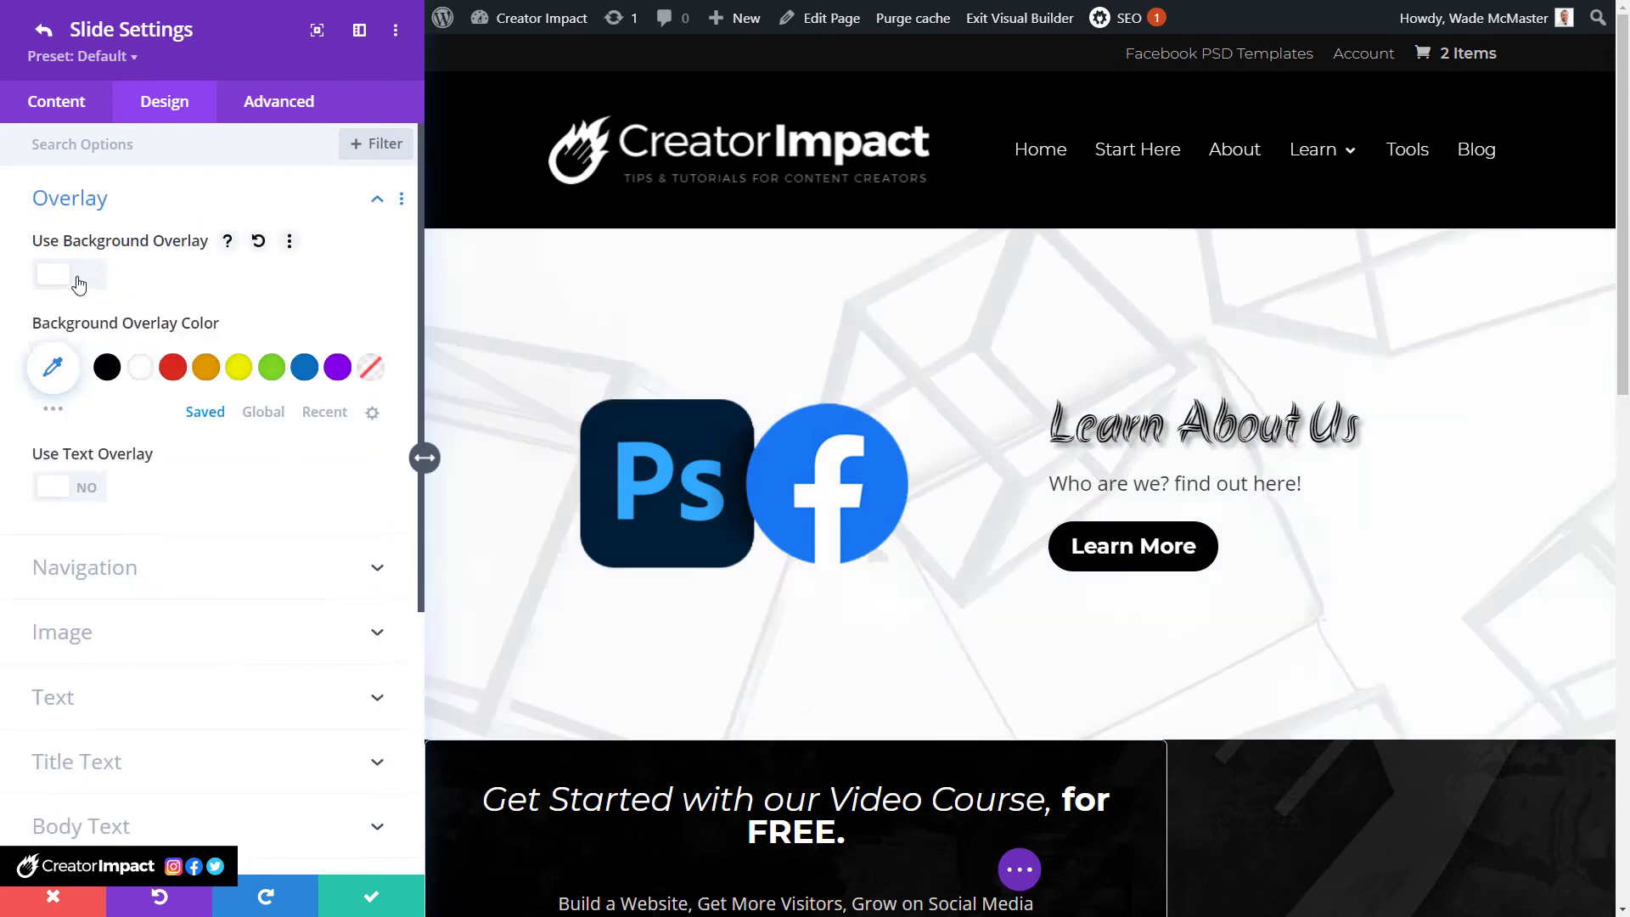
pyautogui.click(141, 367)
pyautogui.click(56, 372)
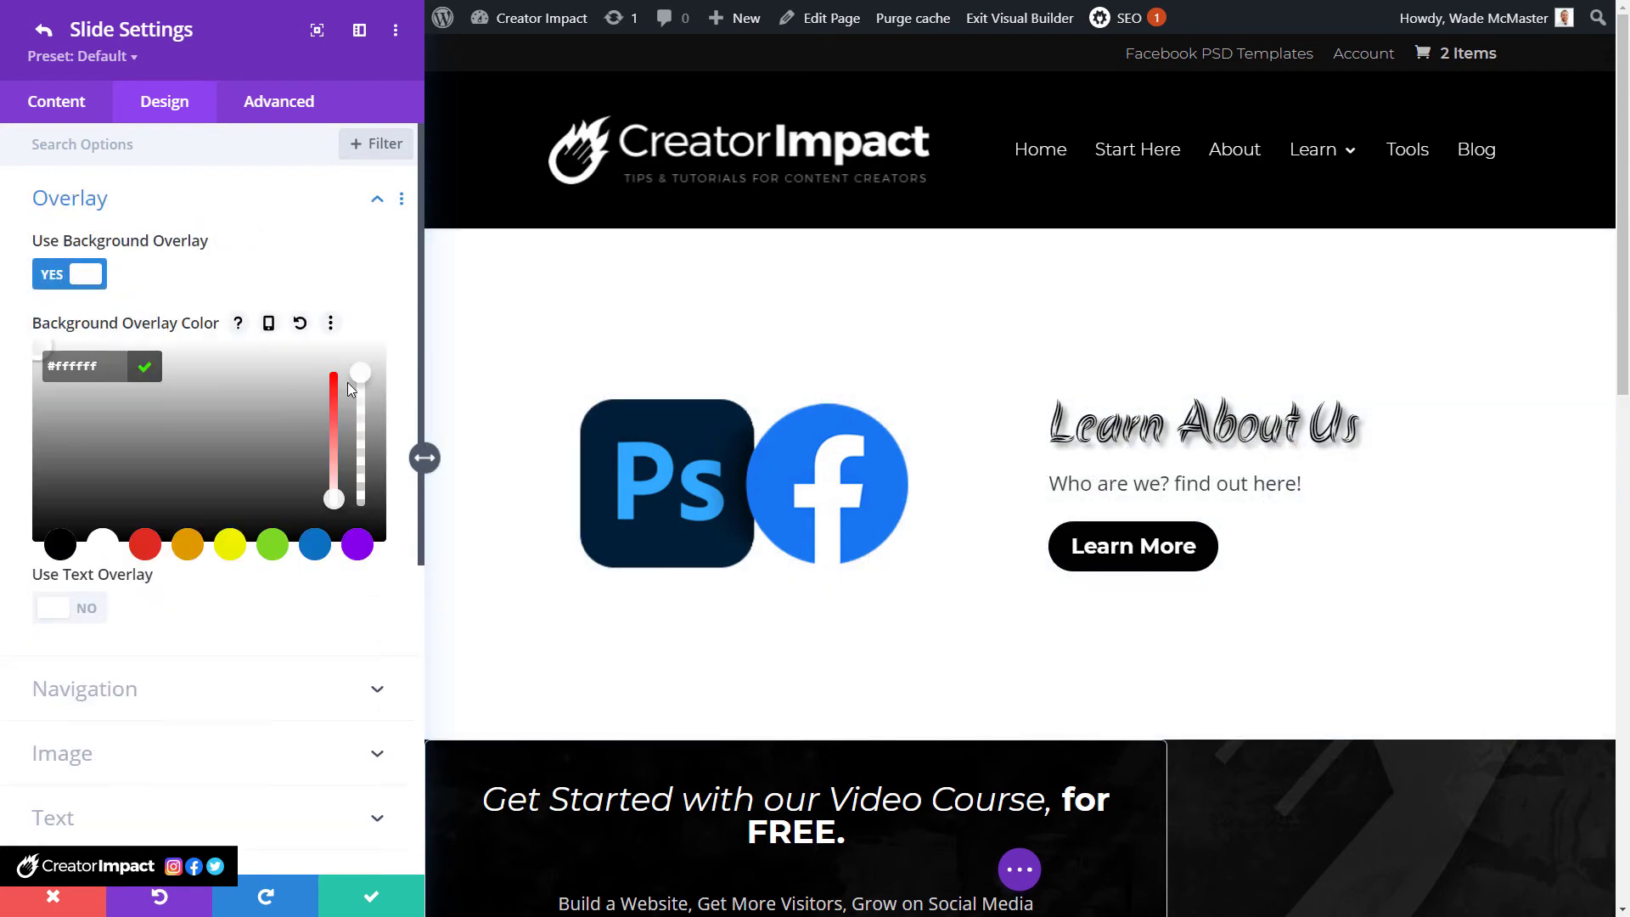
pyautogui.moveTo(361, 374); pyautogui.dragTo(357, 453)
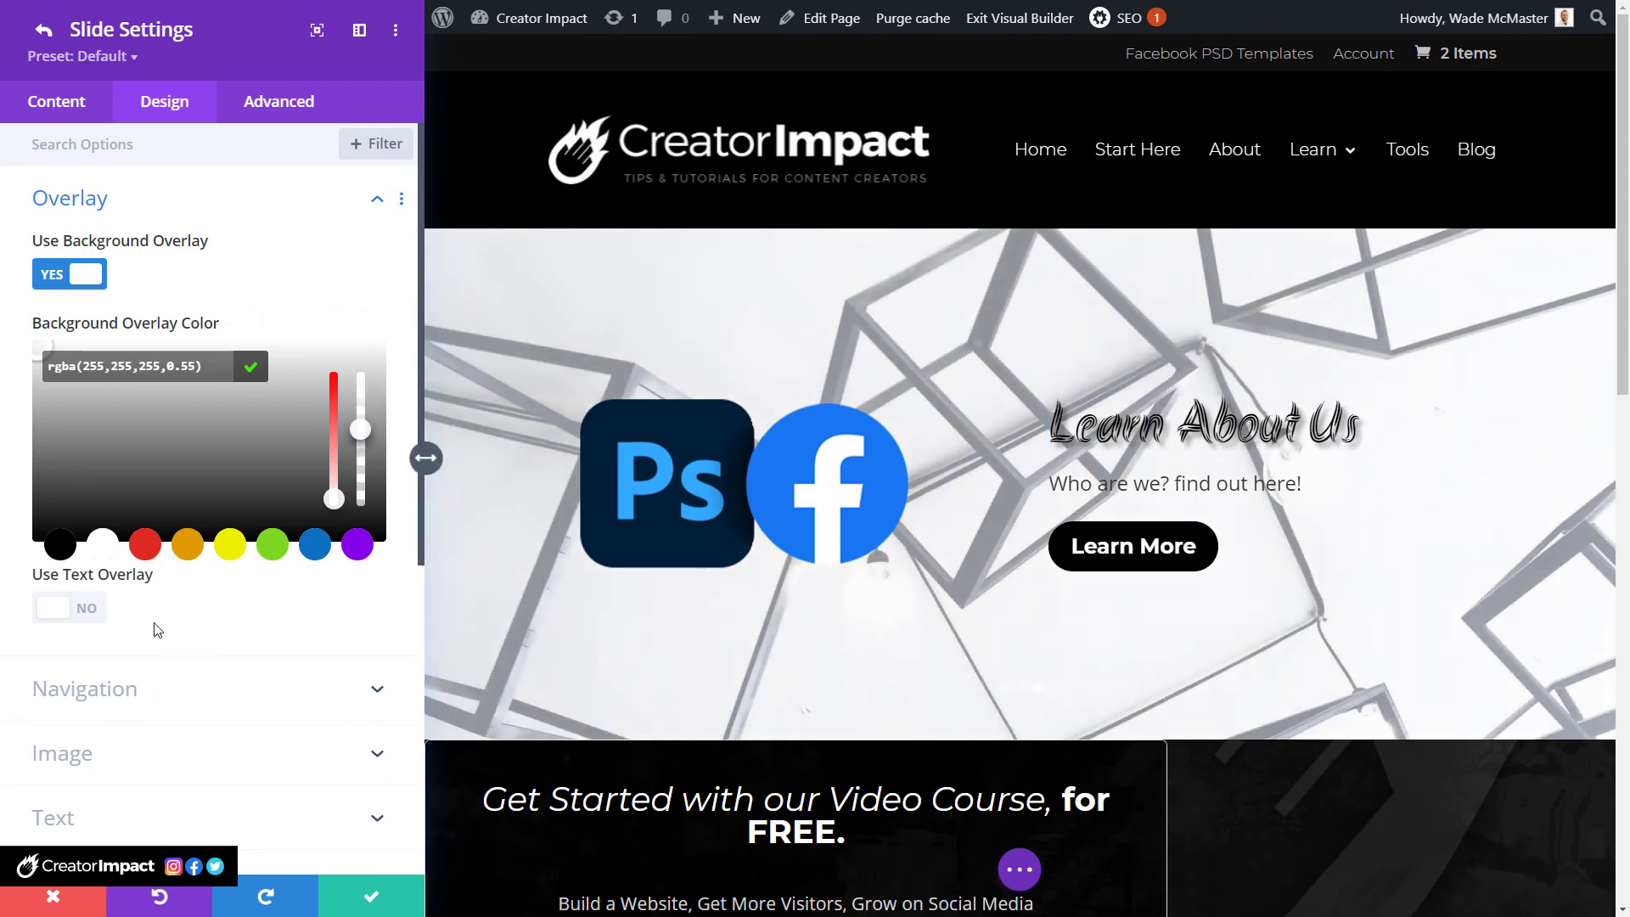
# Enable a white text overlay at 0.71 opacity, rgba(255,255,255,0.71), with a border radius of 56px.
pyautogui.click(71, 613)
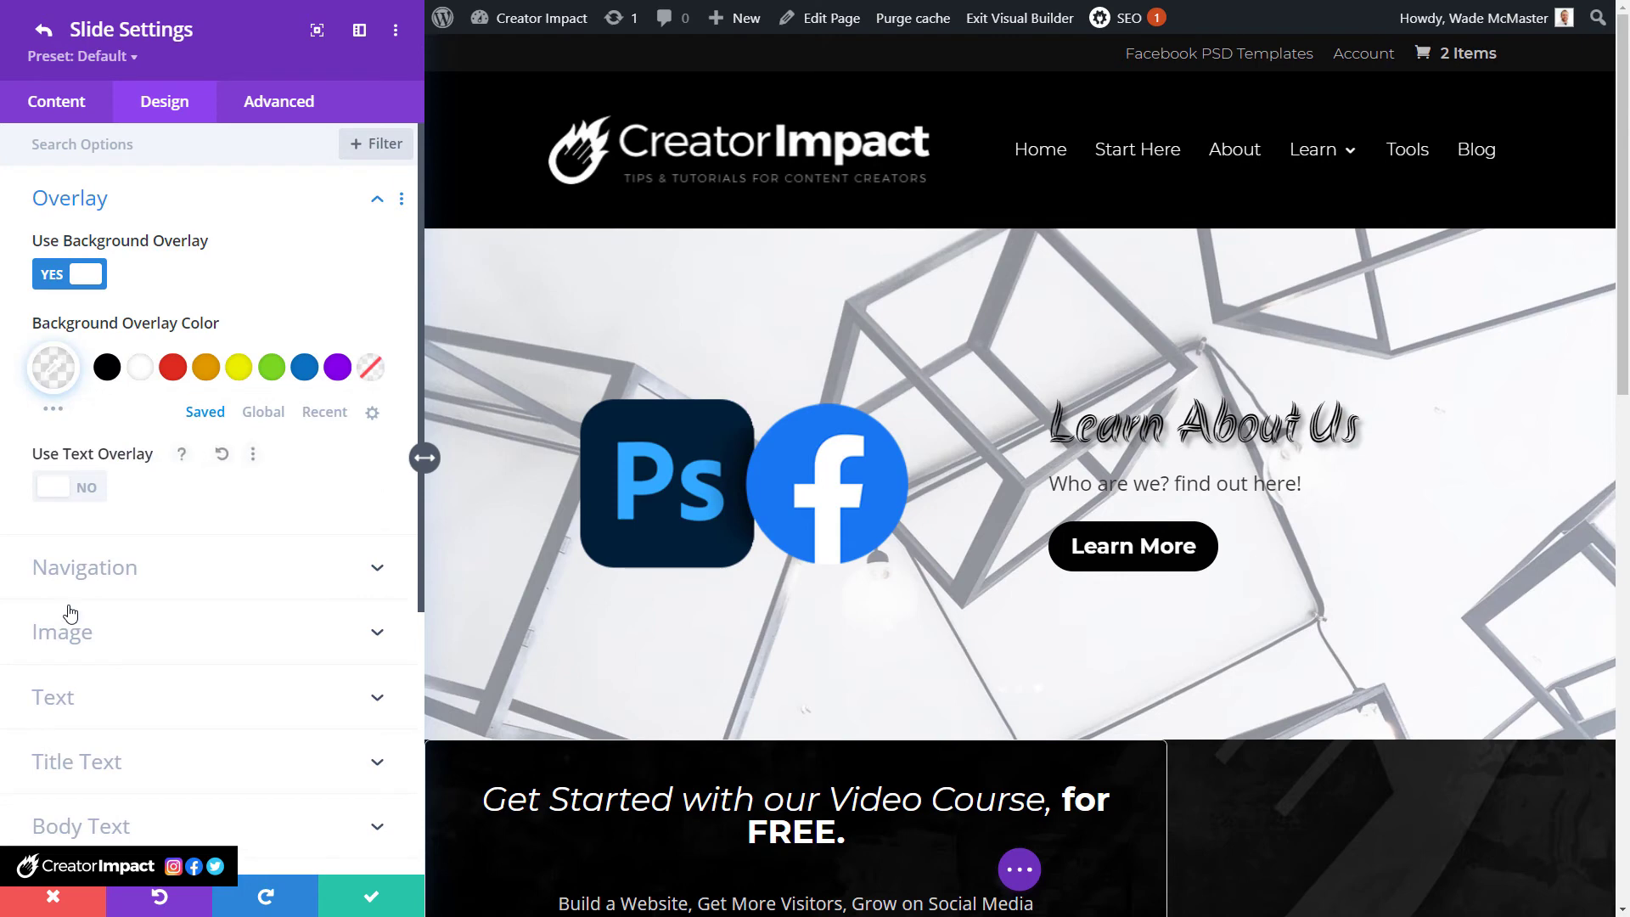
pyautogui.click(81, 491)
pyautogui.scroll(-2, 102, 518)
pyautogui.click(139, 415)
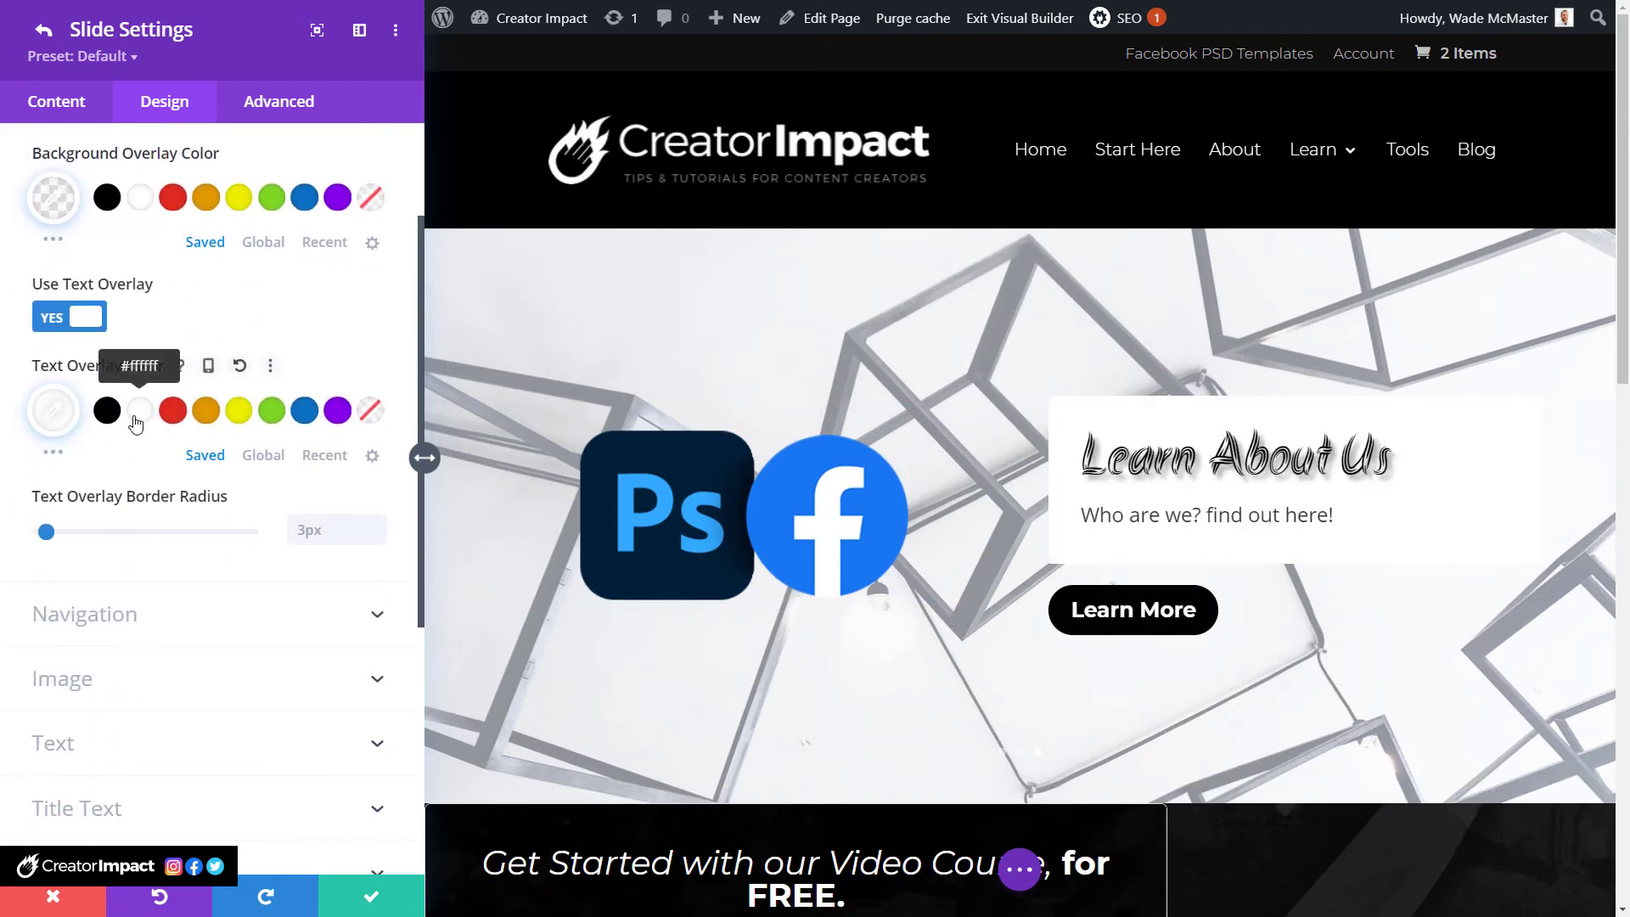
pyautogui.click(53, 413)
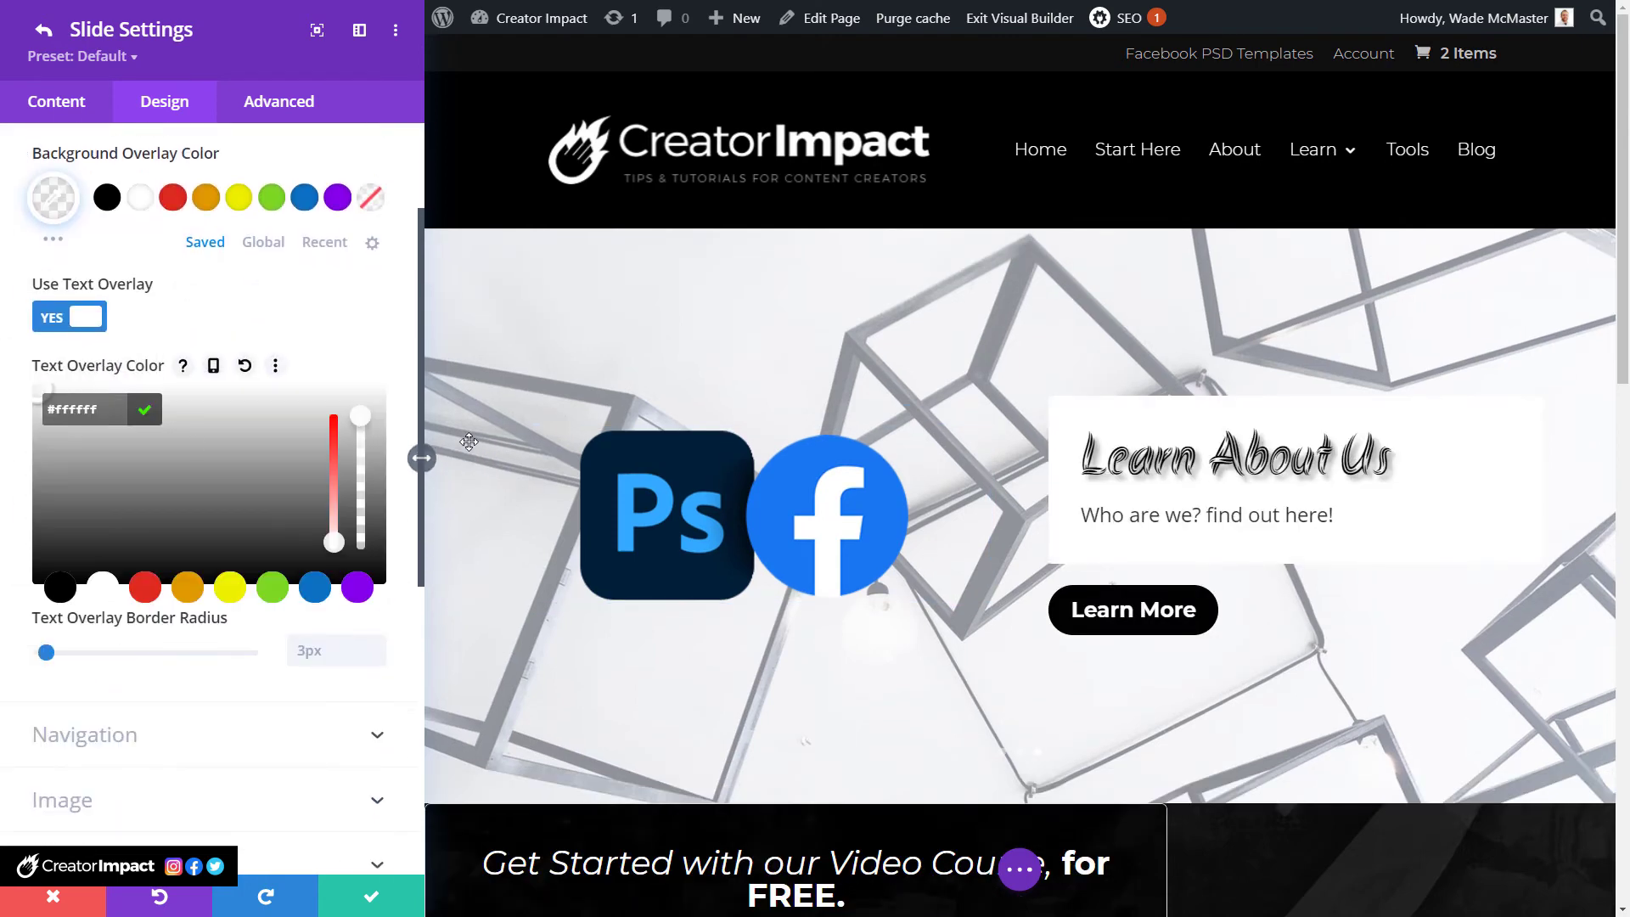
pyautogui.moveTo(361, 421); pyautogui.dragTo(357, 468)
pyautogui.scroll(-1, 110, 457)
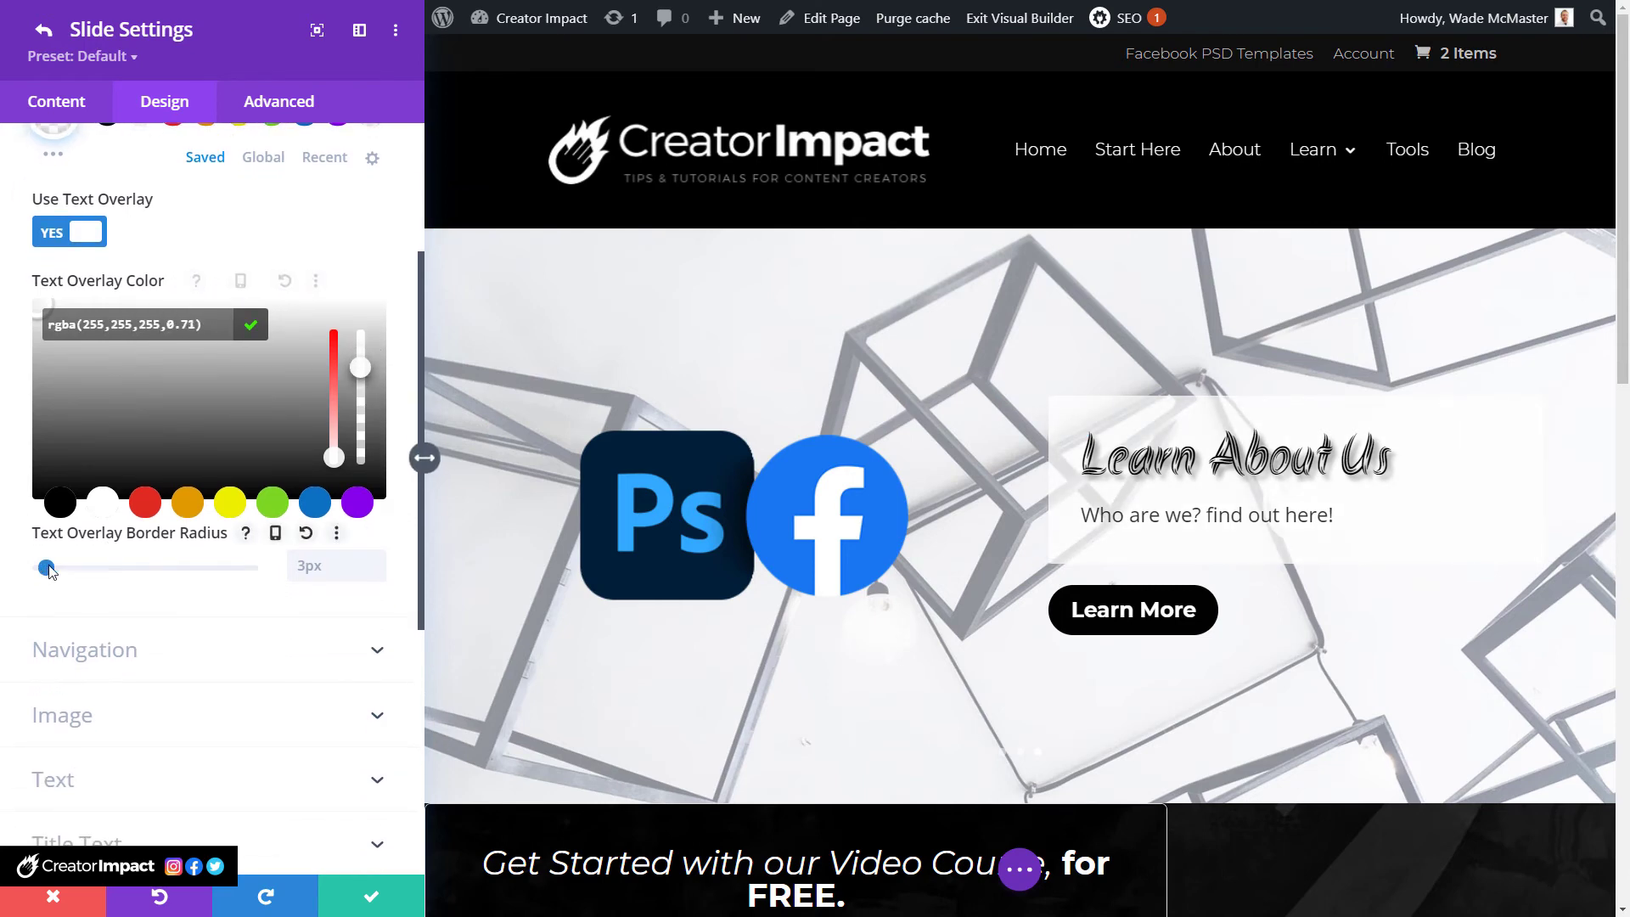
pyautogui.moveTo(49, 571); pyautogui.dragTo(159, 577)
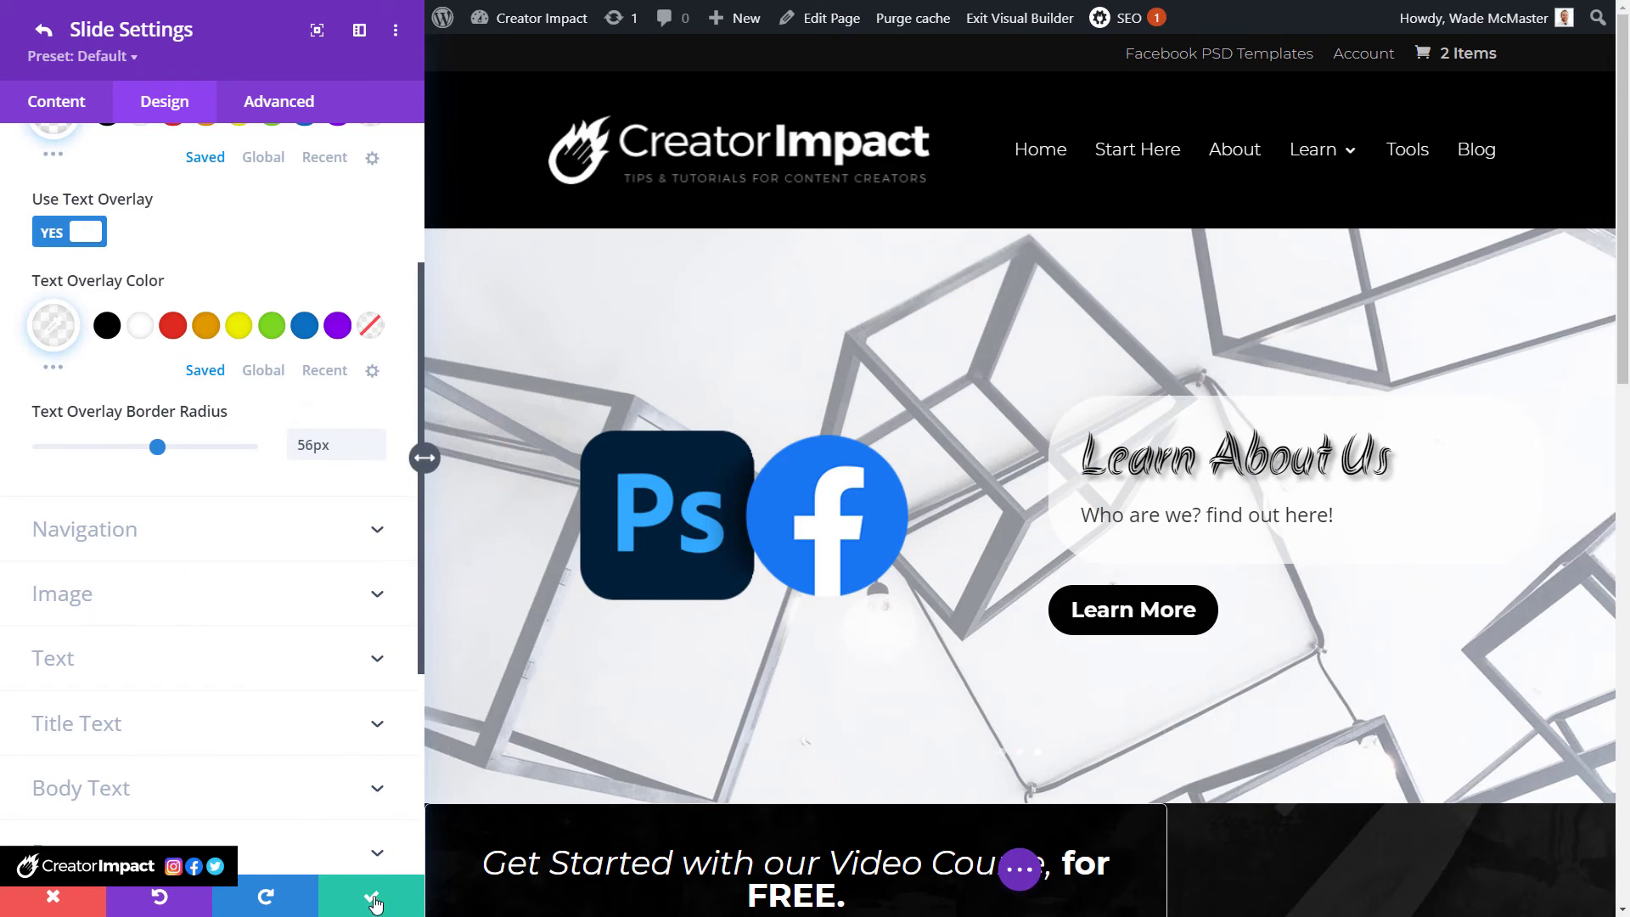
# Set the slide's button link URL to # and save the slide settings.
pyautogui.click(60, 113)
pyautogui.click(214, 321)
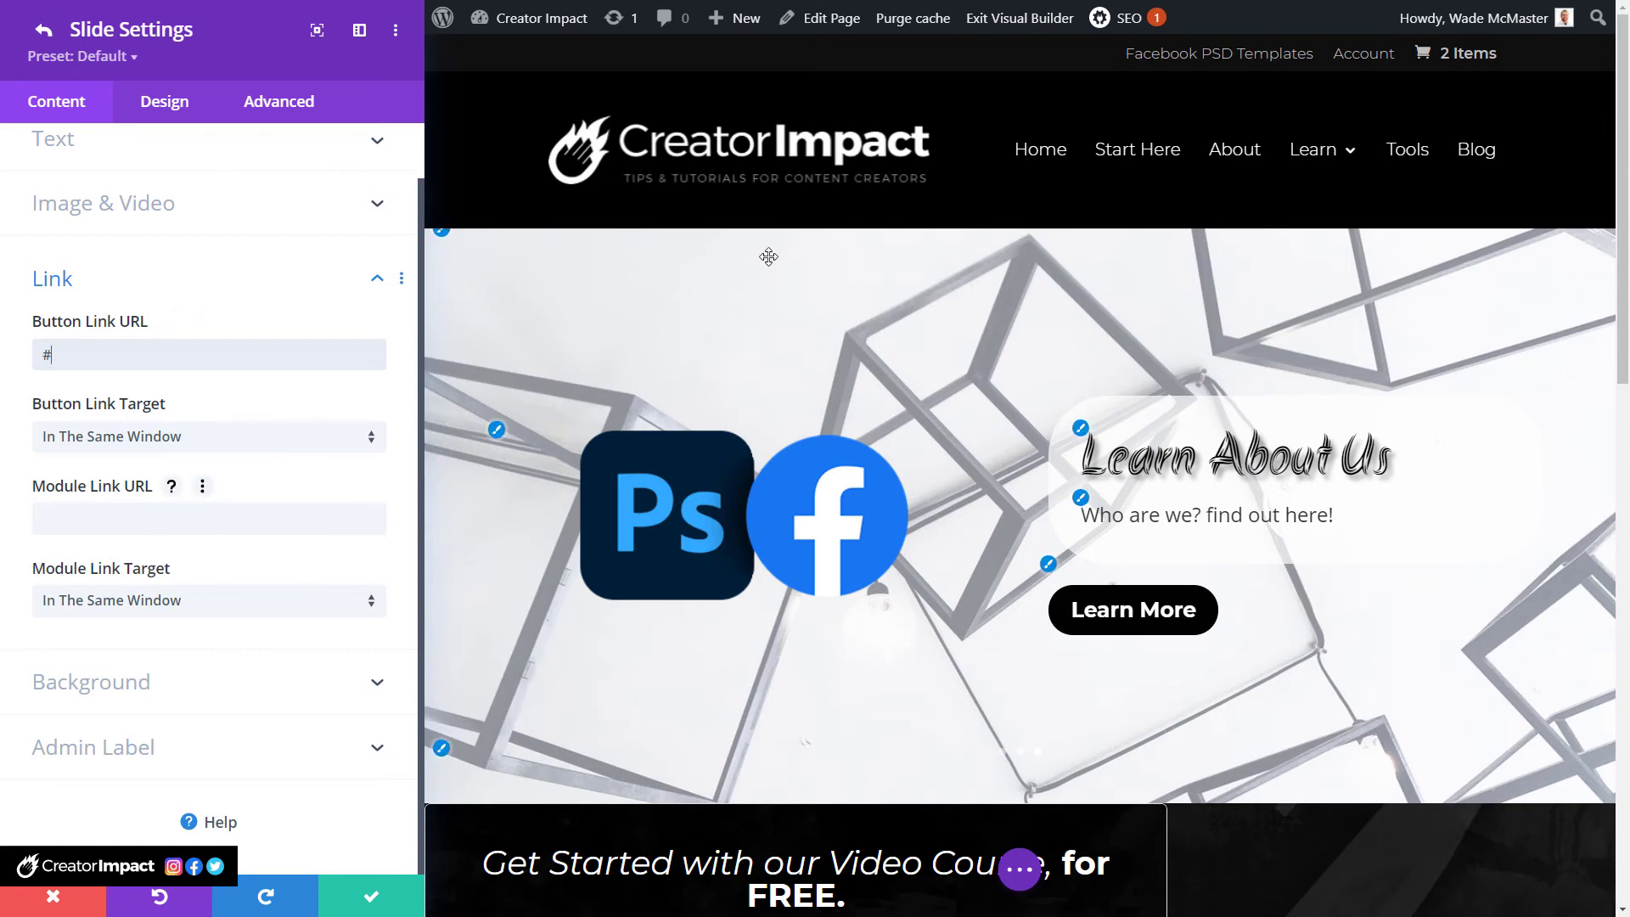
pyautogui.click(380, 905)
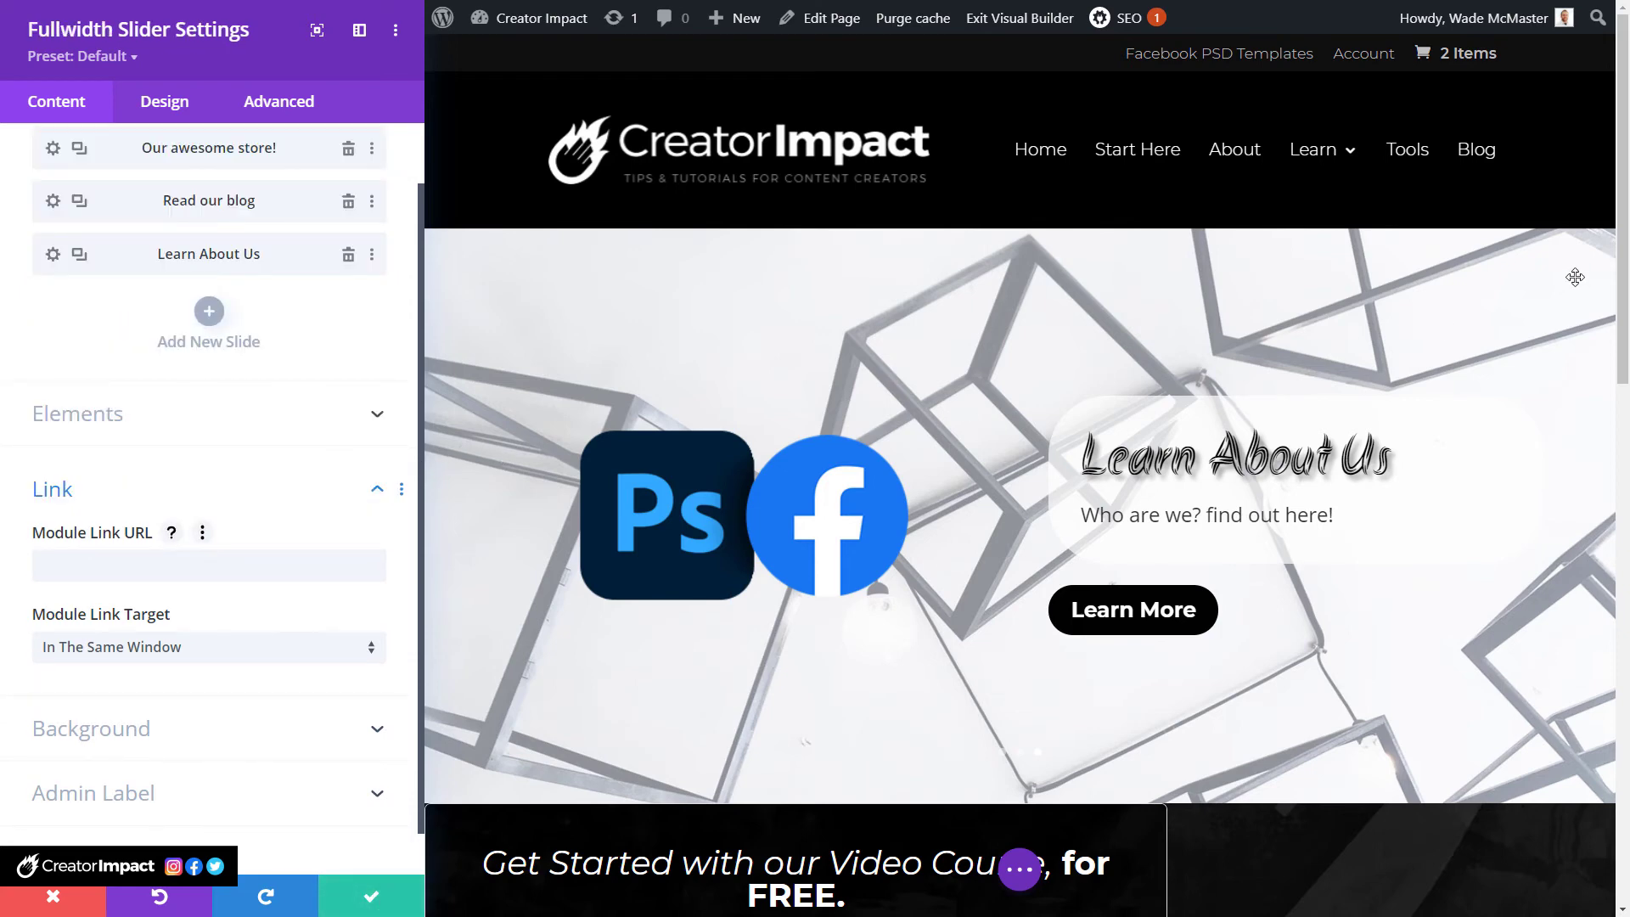
# Try the Fade animation style on the whole slider, apply Fold instead, and switch between slides to check it.
pyautogui.scroll(-1, 1623, 277)
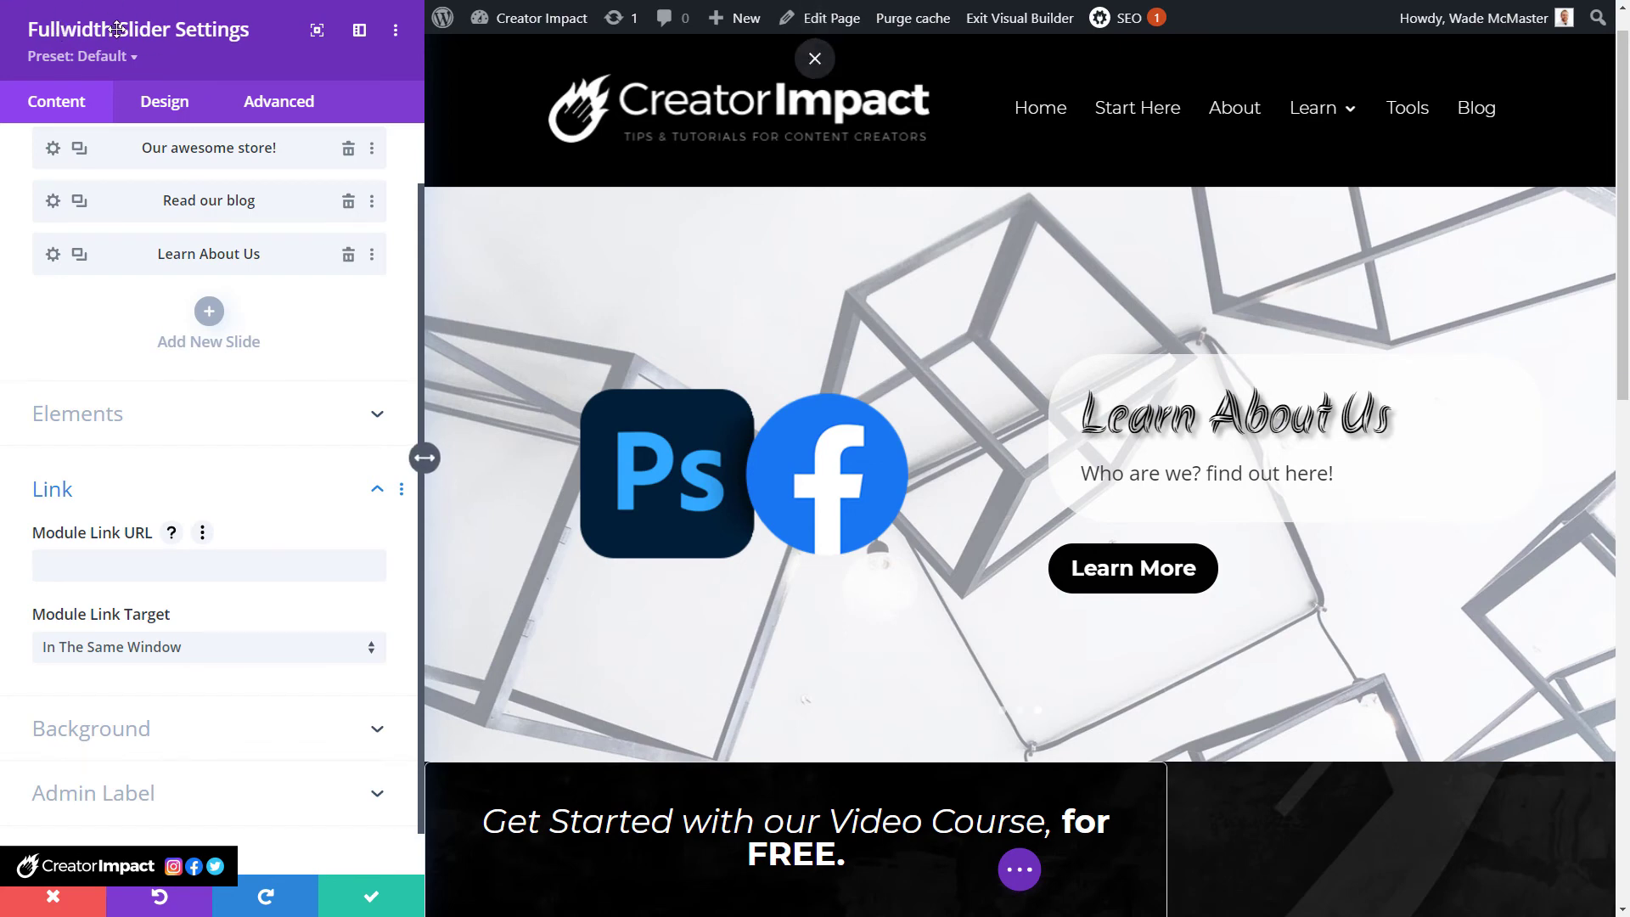
pyautogui.click(155, 111)
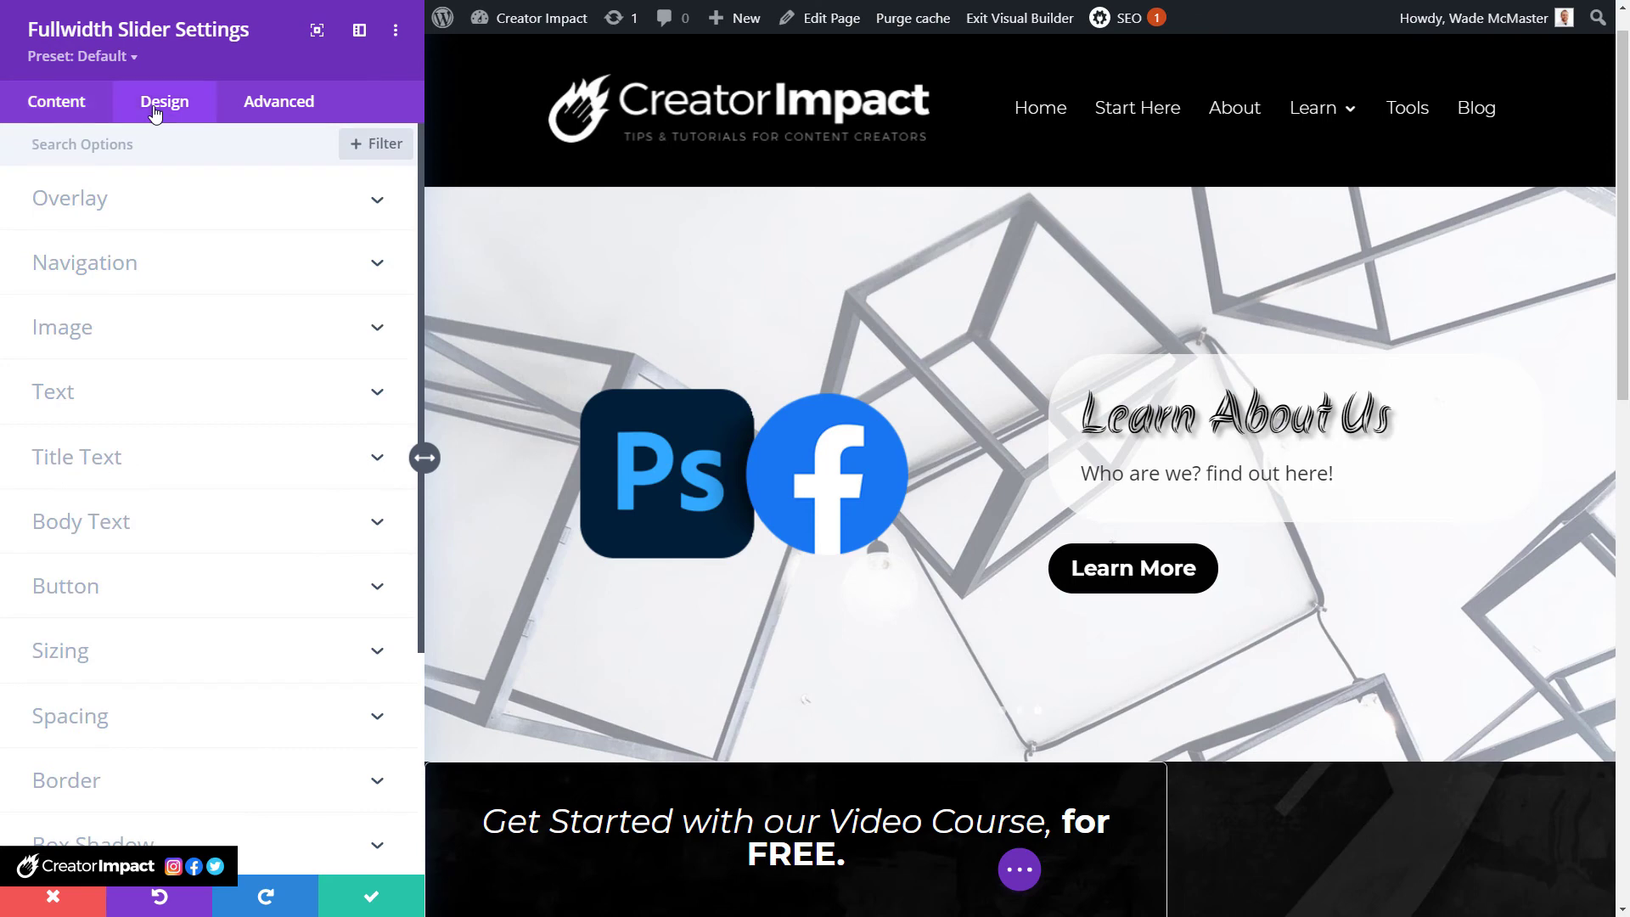
pyautogui.scroll(-4, 145, 219)
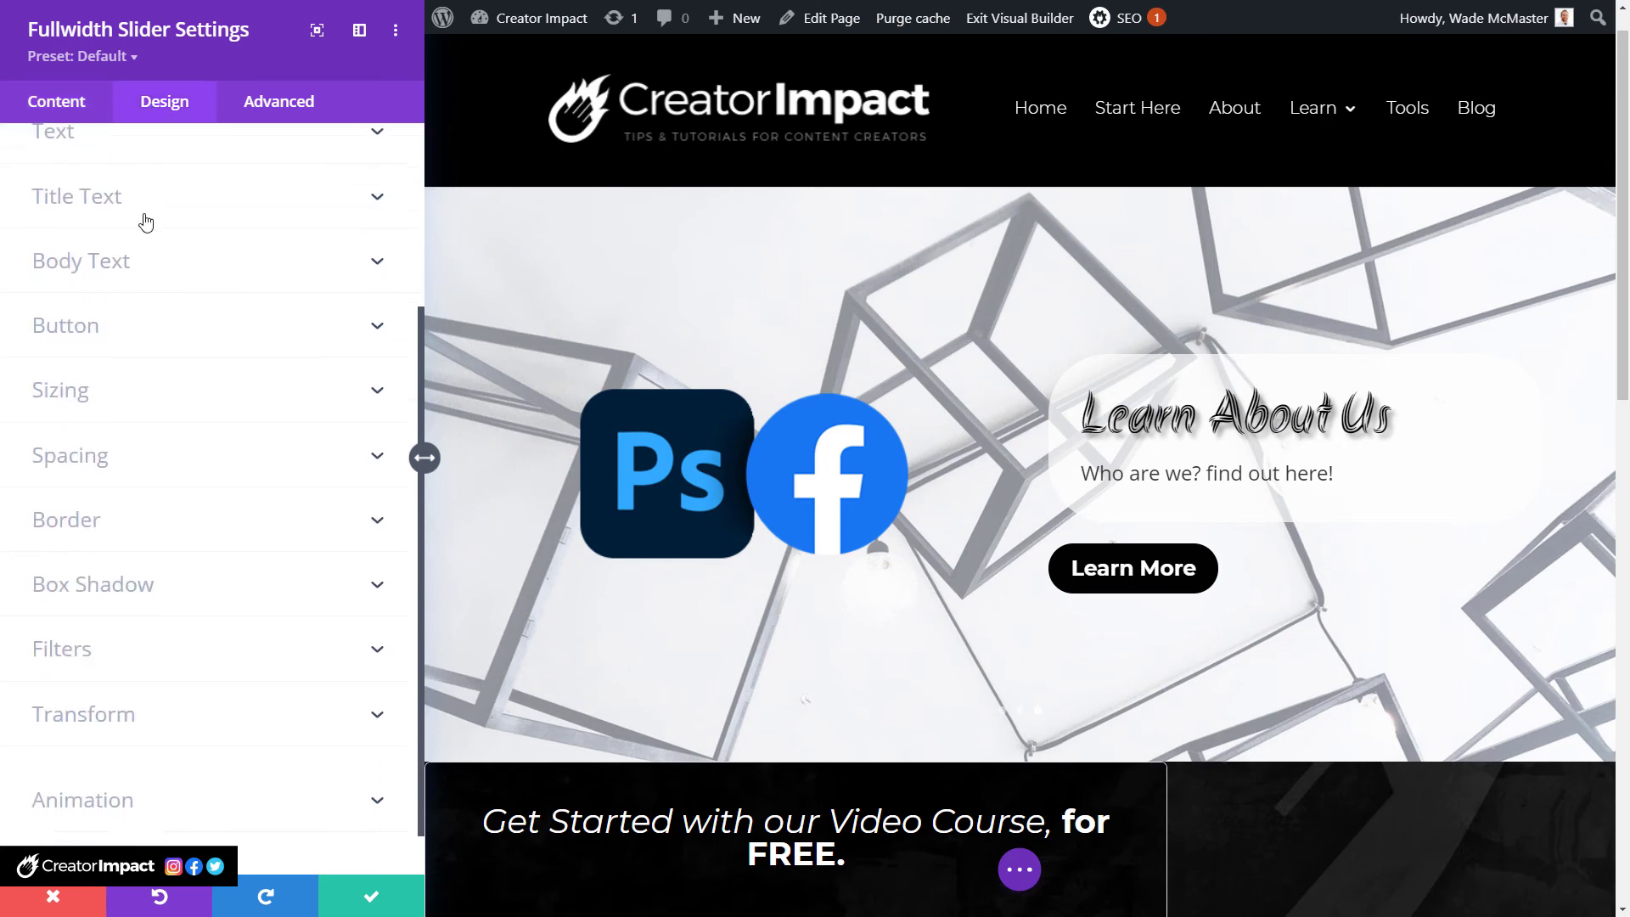
pyautogui.click(58, 746)
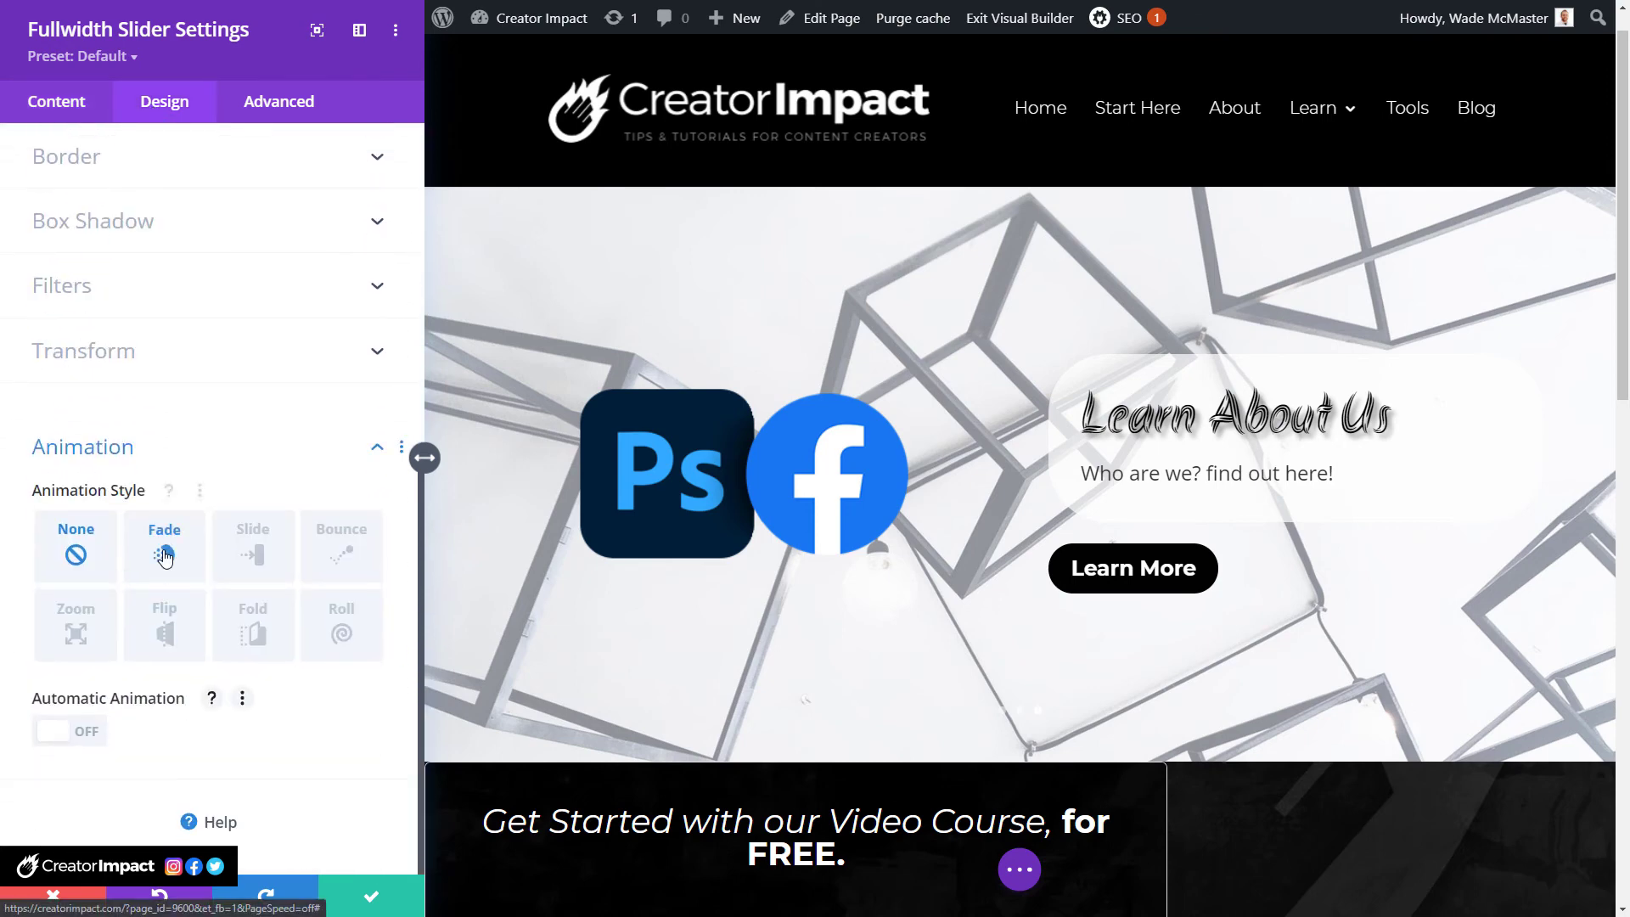
pyautogui.click(165, 556)
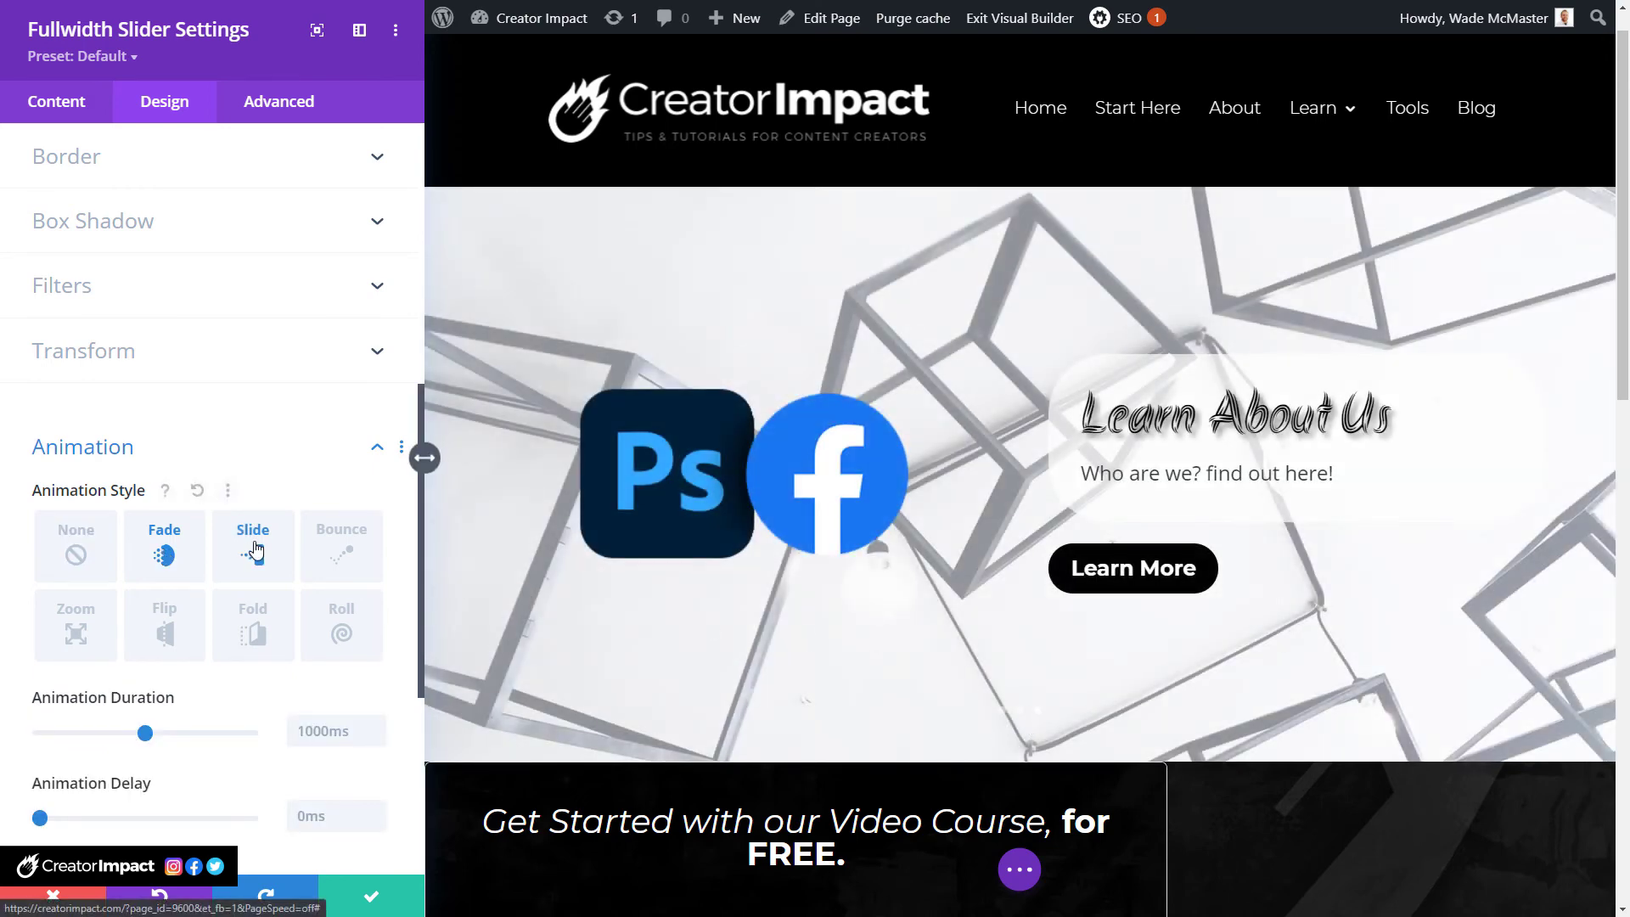
pyautogui.click(253, 635)
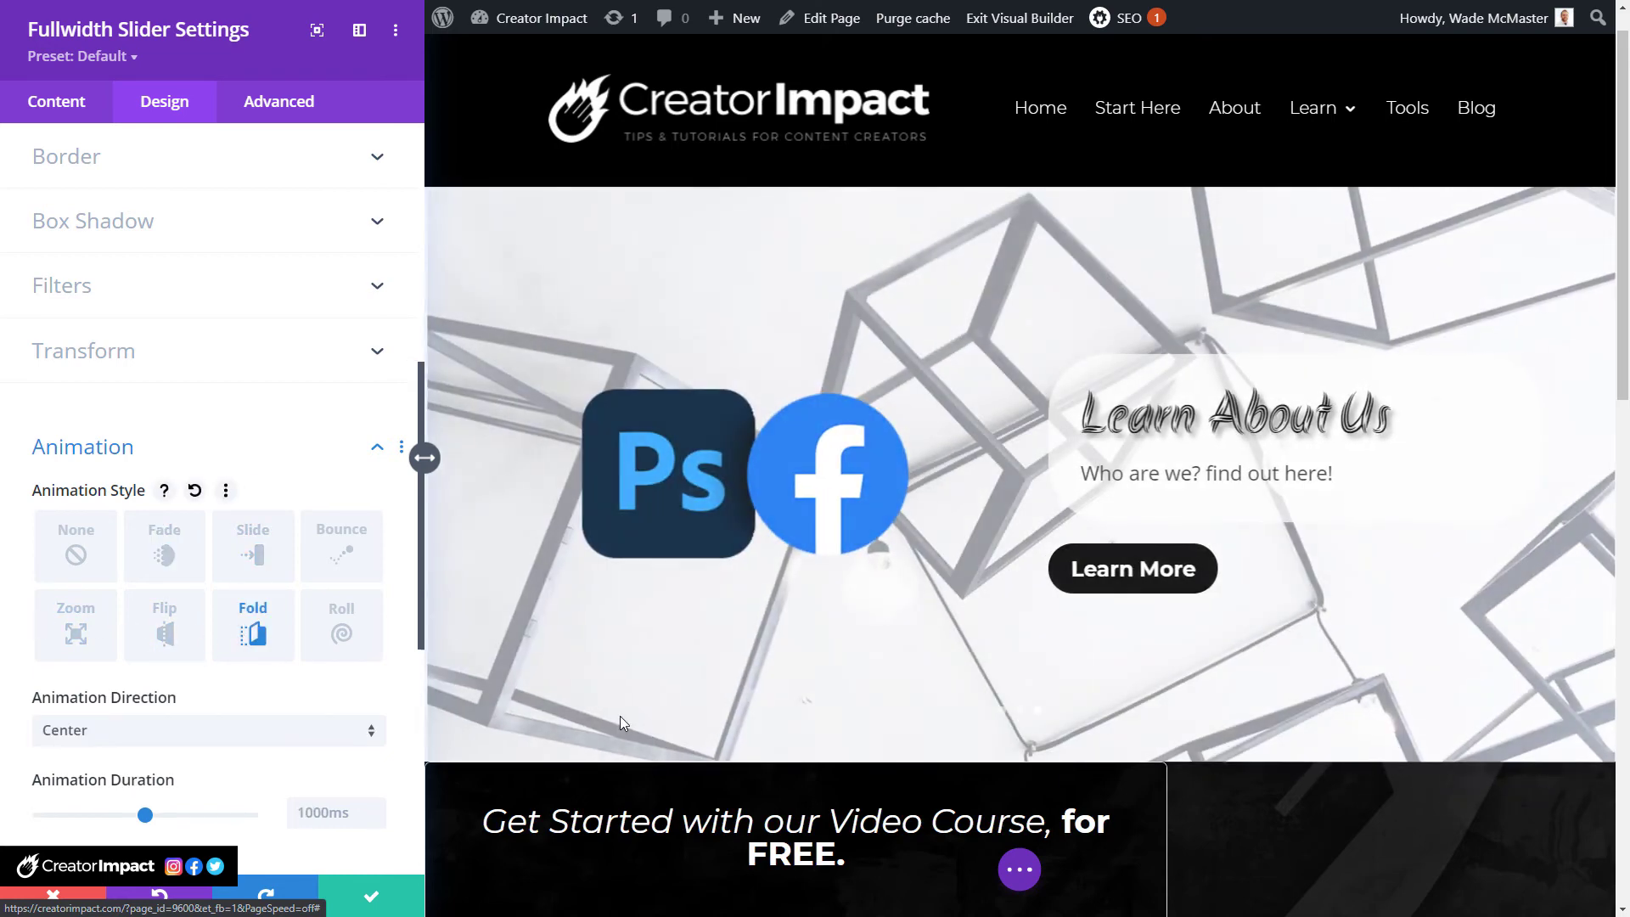
pyautogui.click(1021, 712)
pyautogui.click(1038, 714)
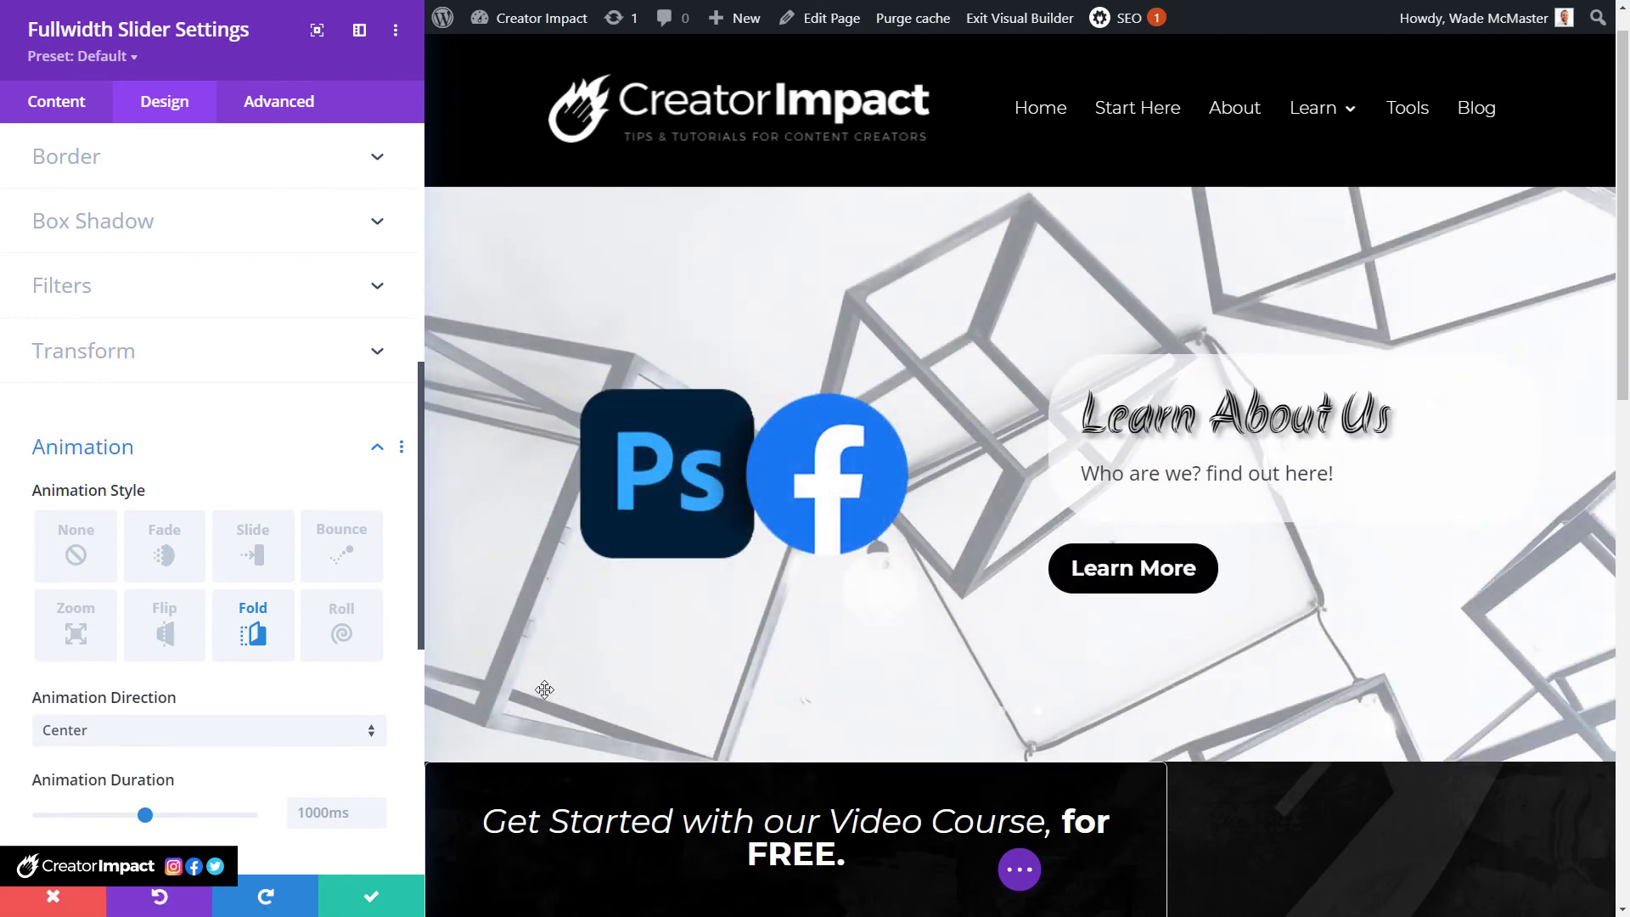
# Try the Slide animation style with Left direction on the slider, and set the animation style to Fade.
pyautogui.click(164, 556)
pyautogui.click(244, 575)
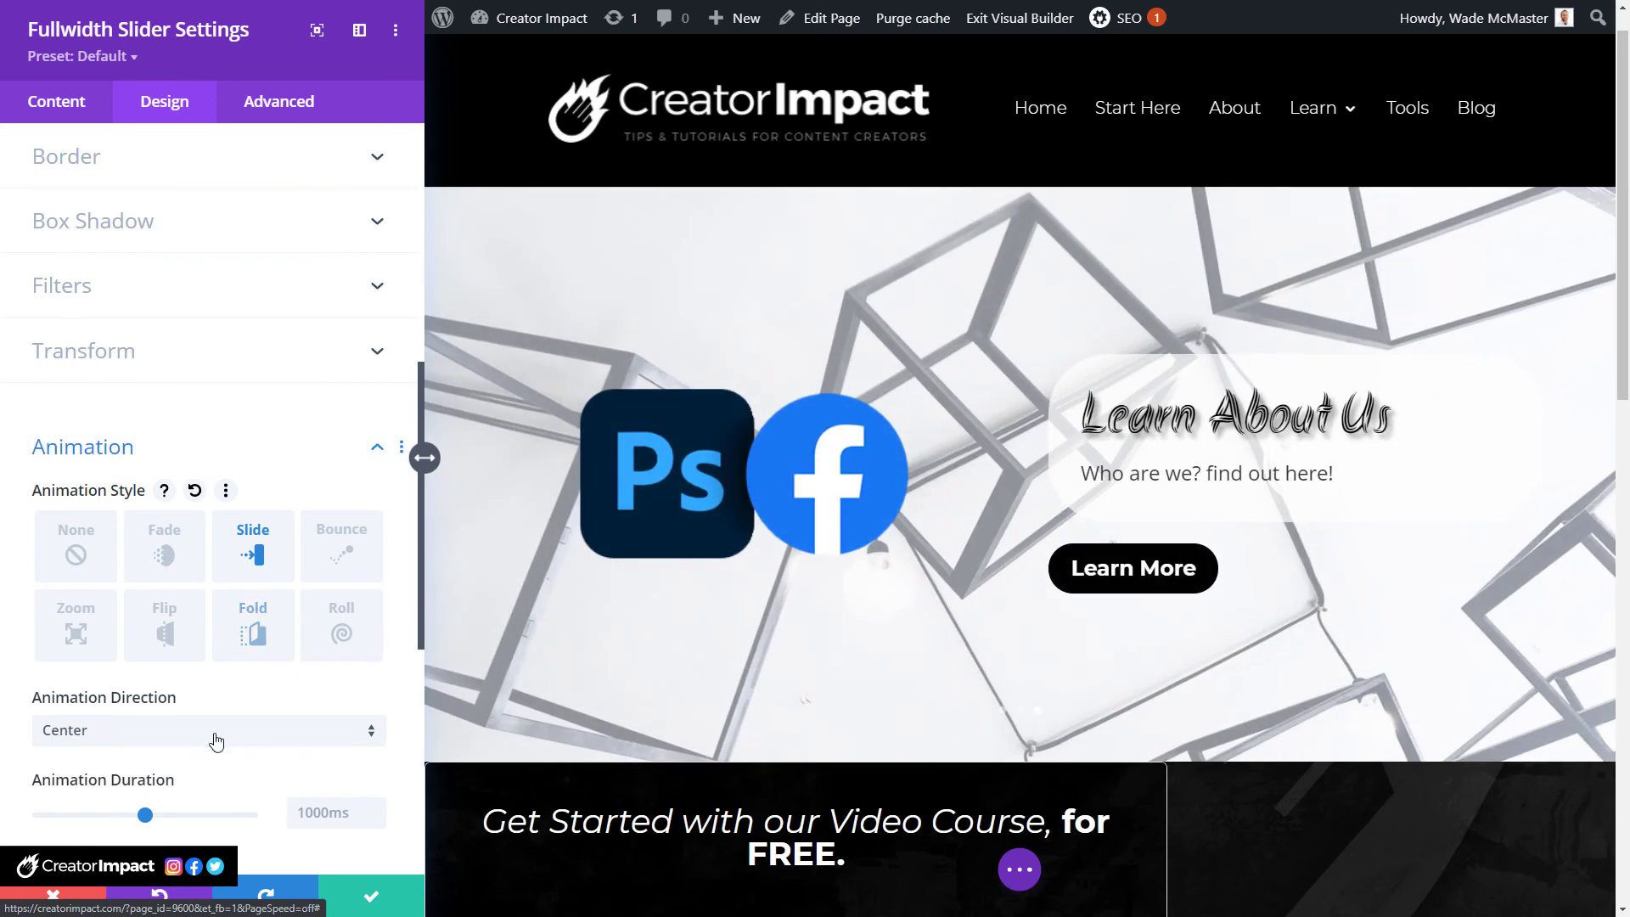
pyautogui.click(156, 736)
pyautogui.click(119, 702)
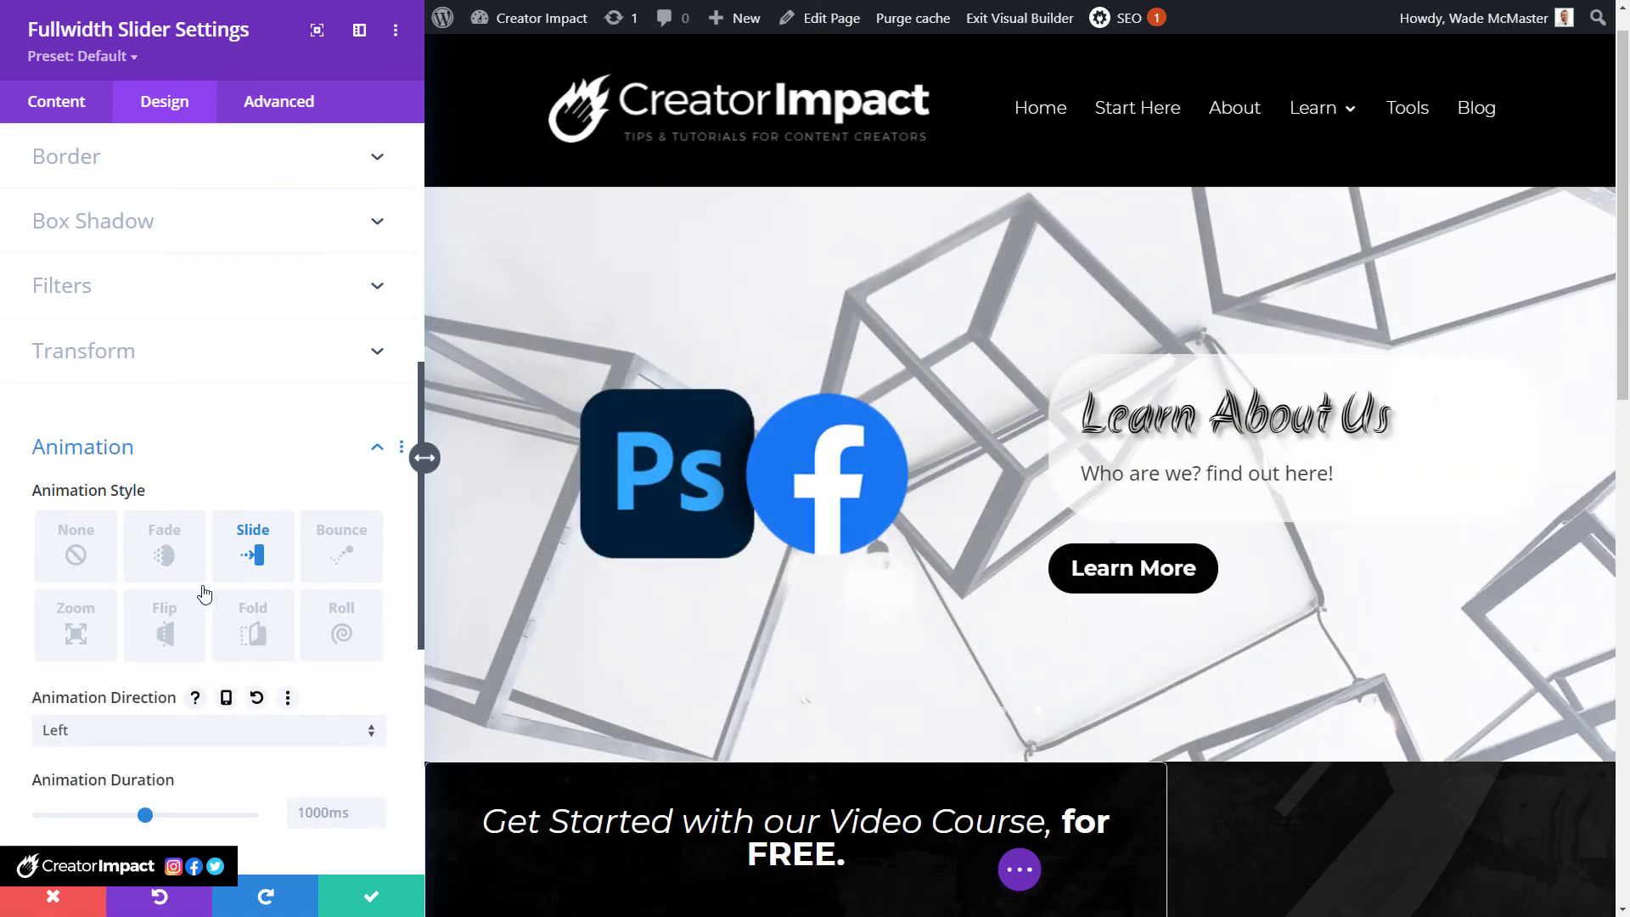
pyautogui.click(166, 547)
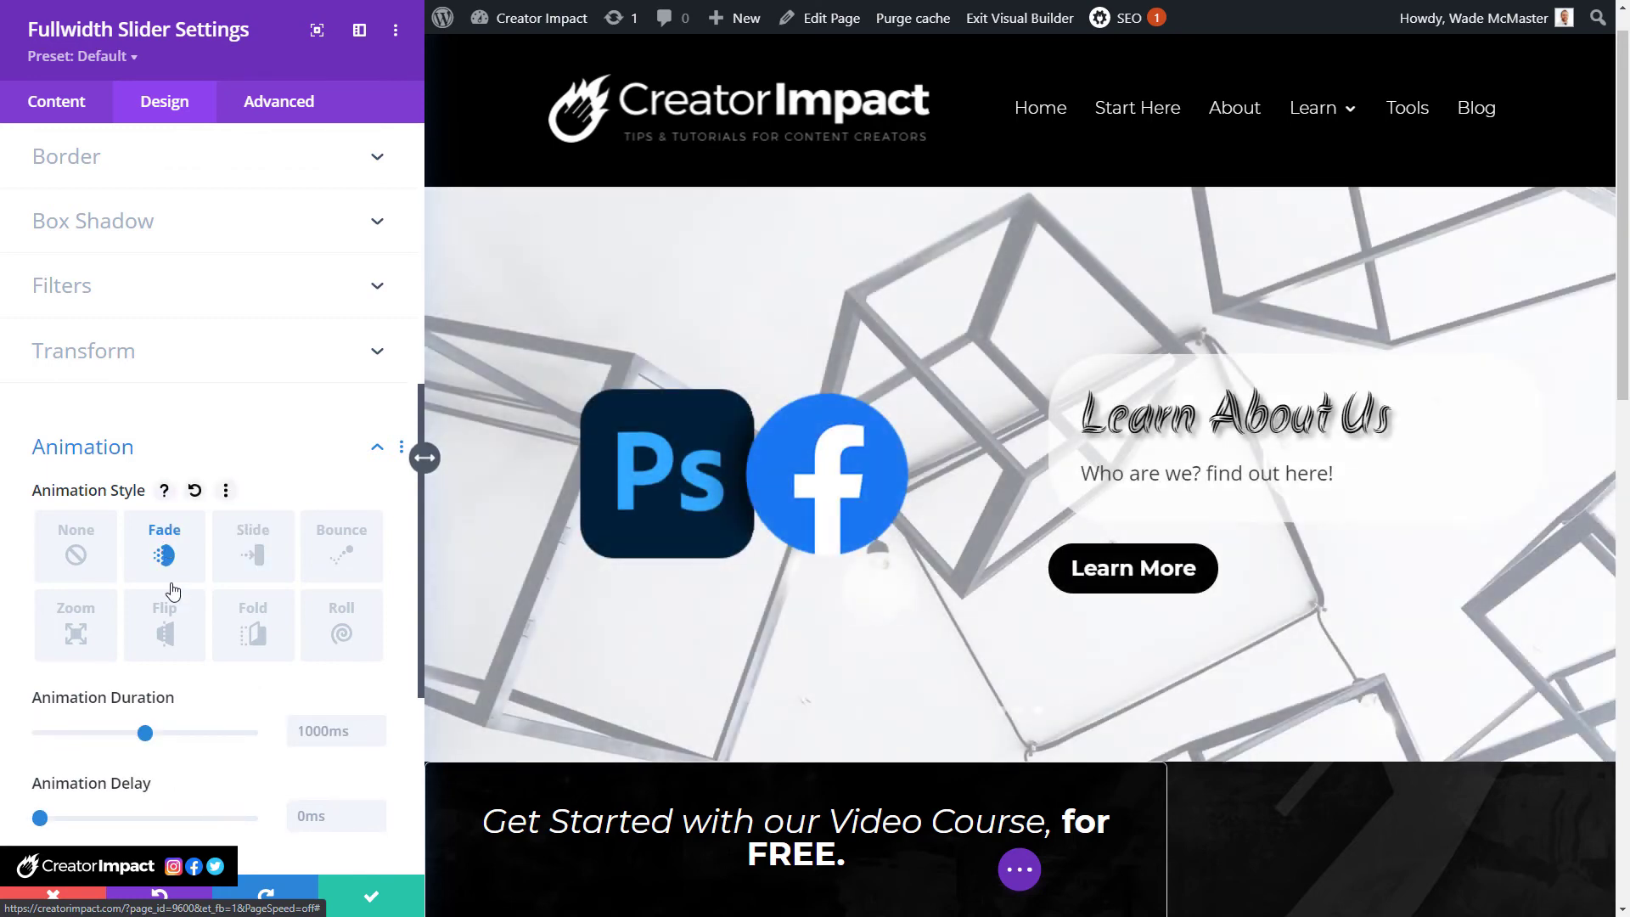
# Turn on automatic animation for the slider and set its automatic animation speed to 3000 ms.
pyautogui.scroll(-5, 165, 560)
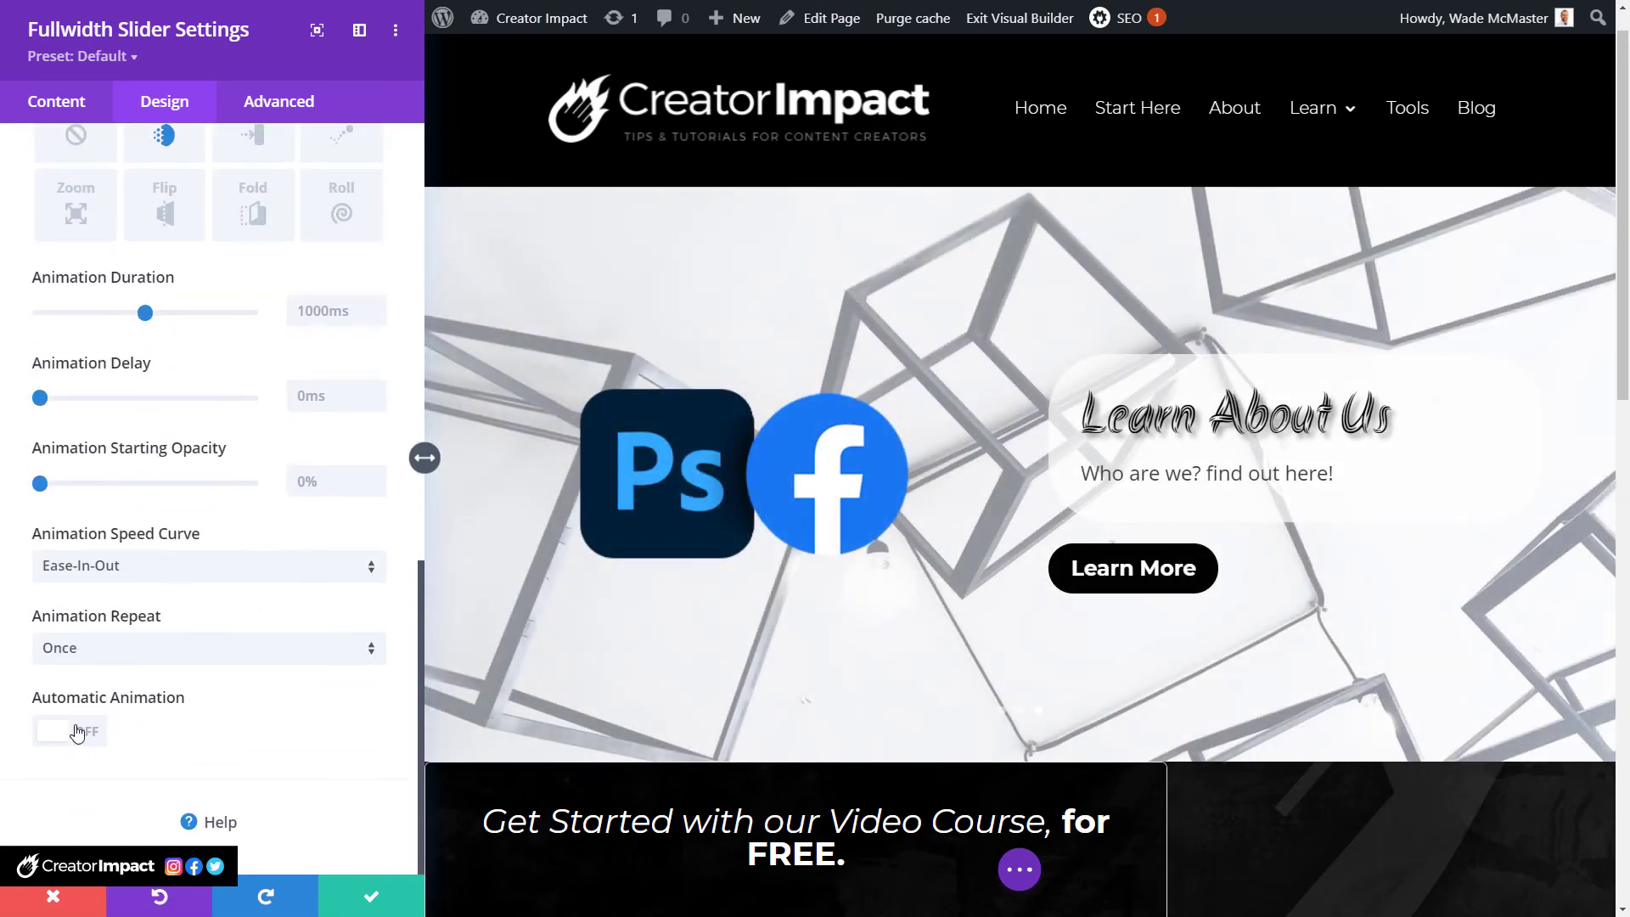
pyautogui.click(76, 732)
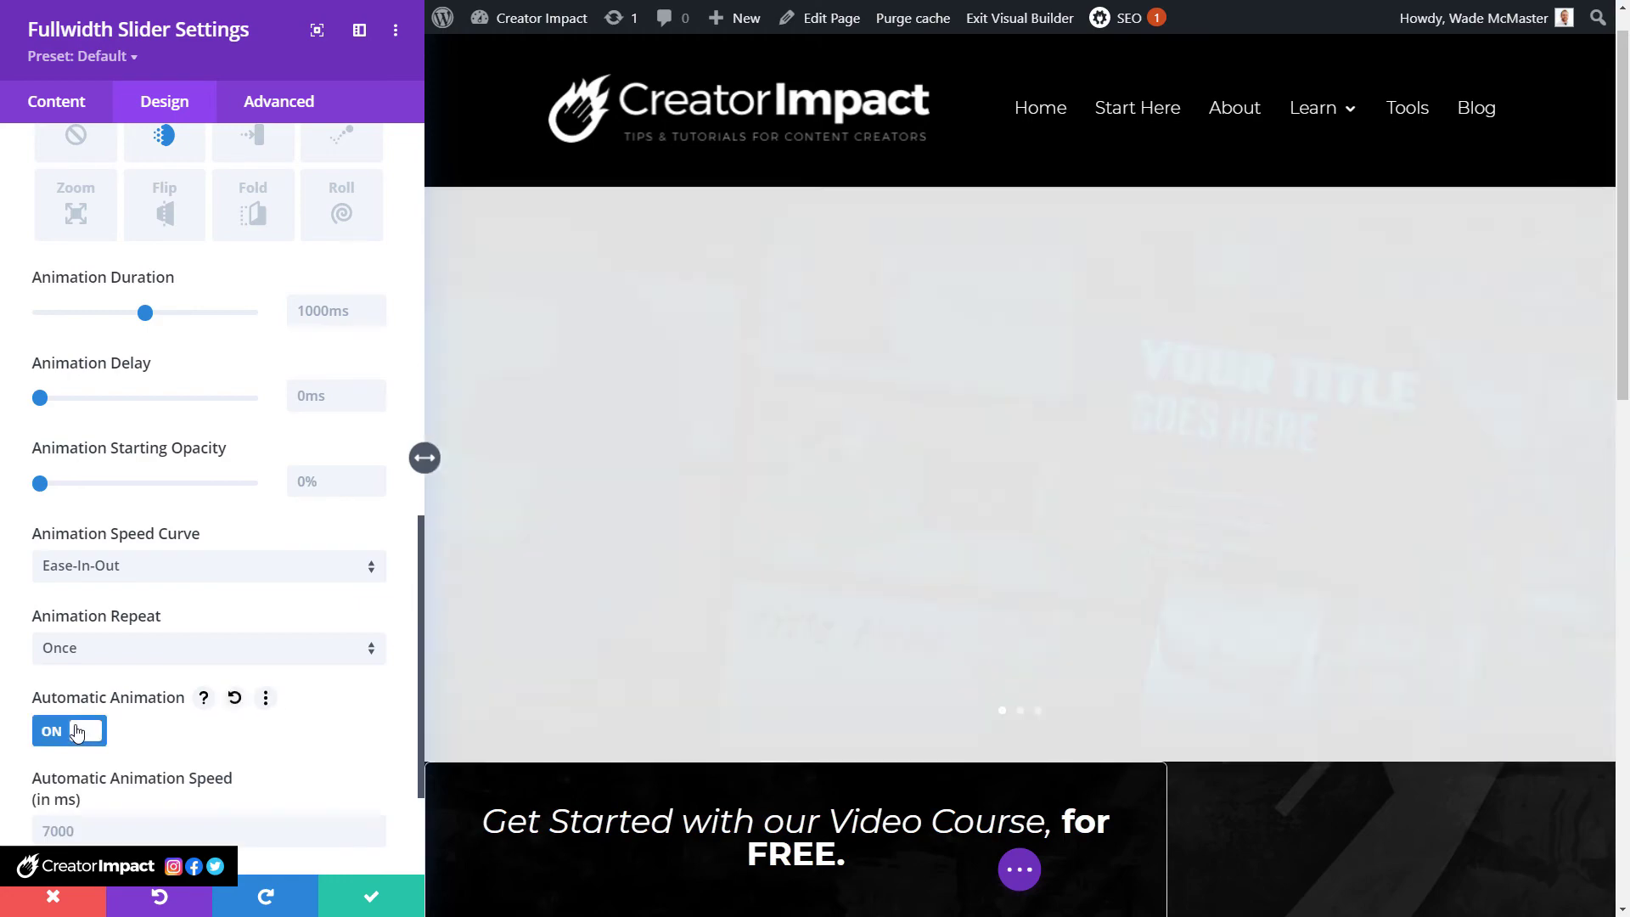
pyautogui.scroll(-2, 127, 658)
pyautogui.click(89, 660)
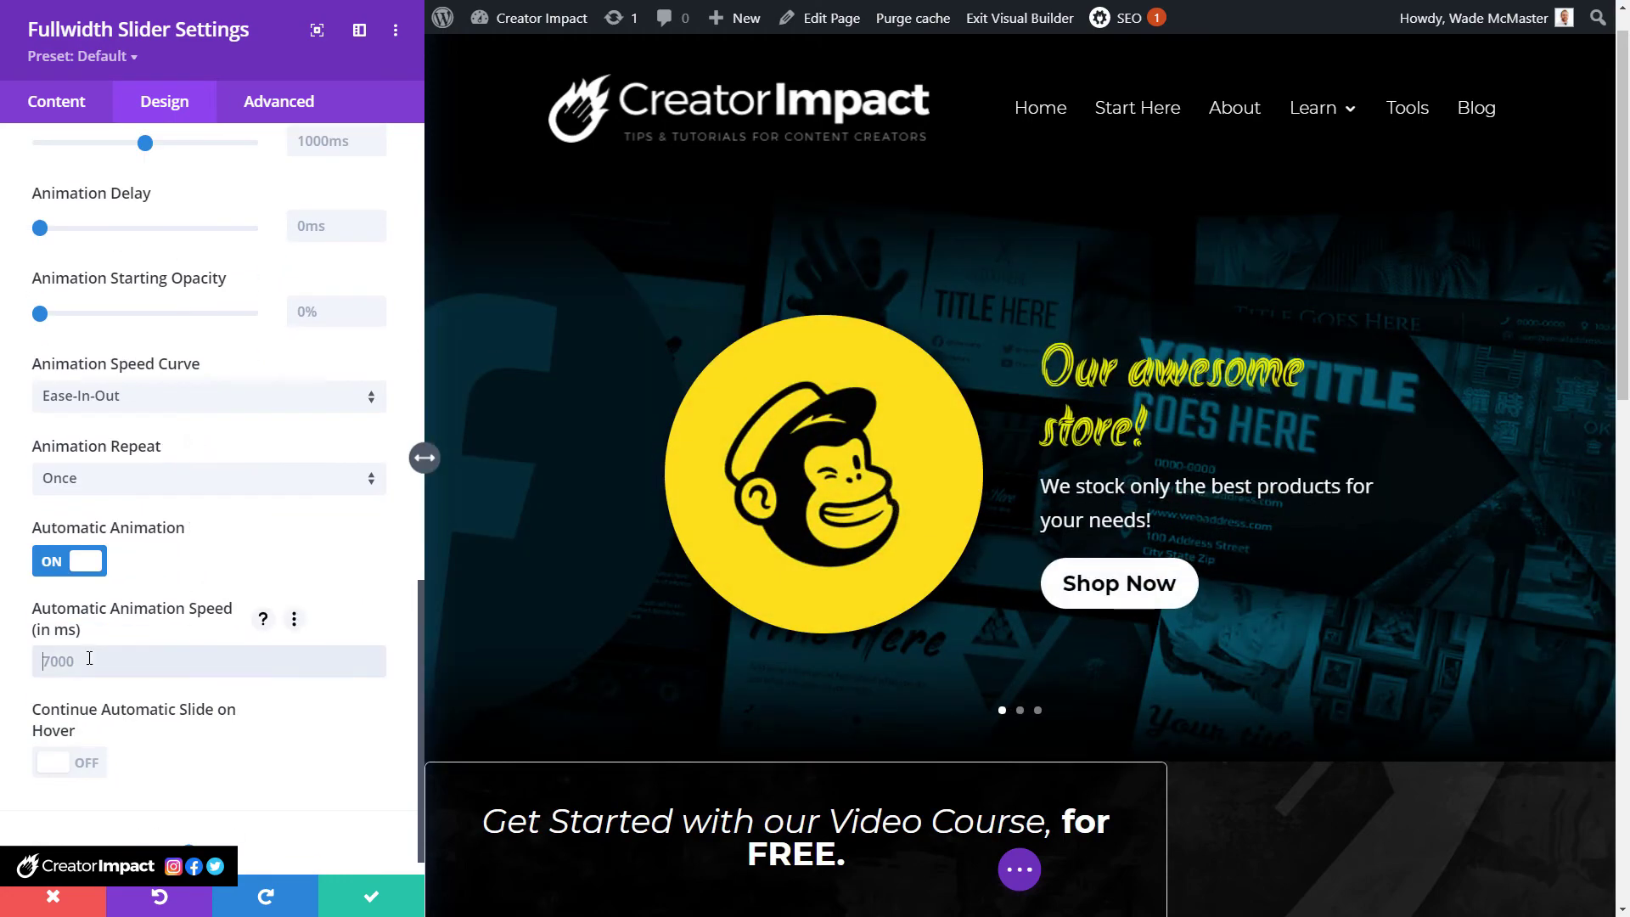
pyautogui.write('3000')
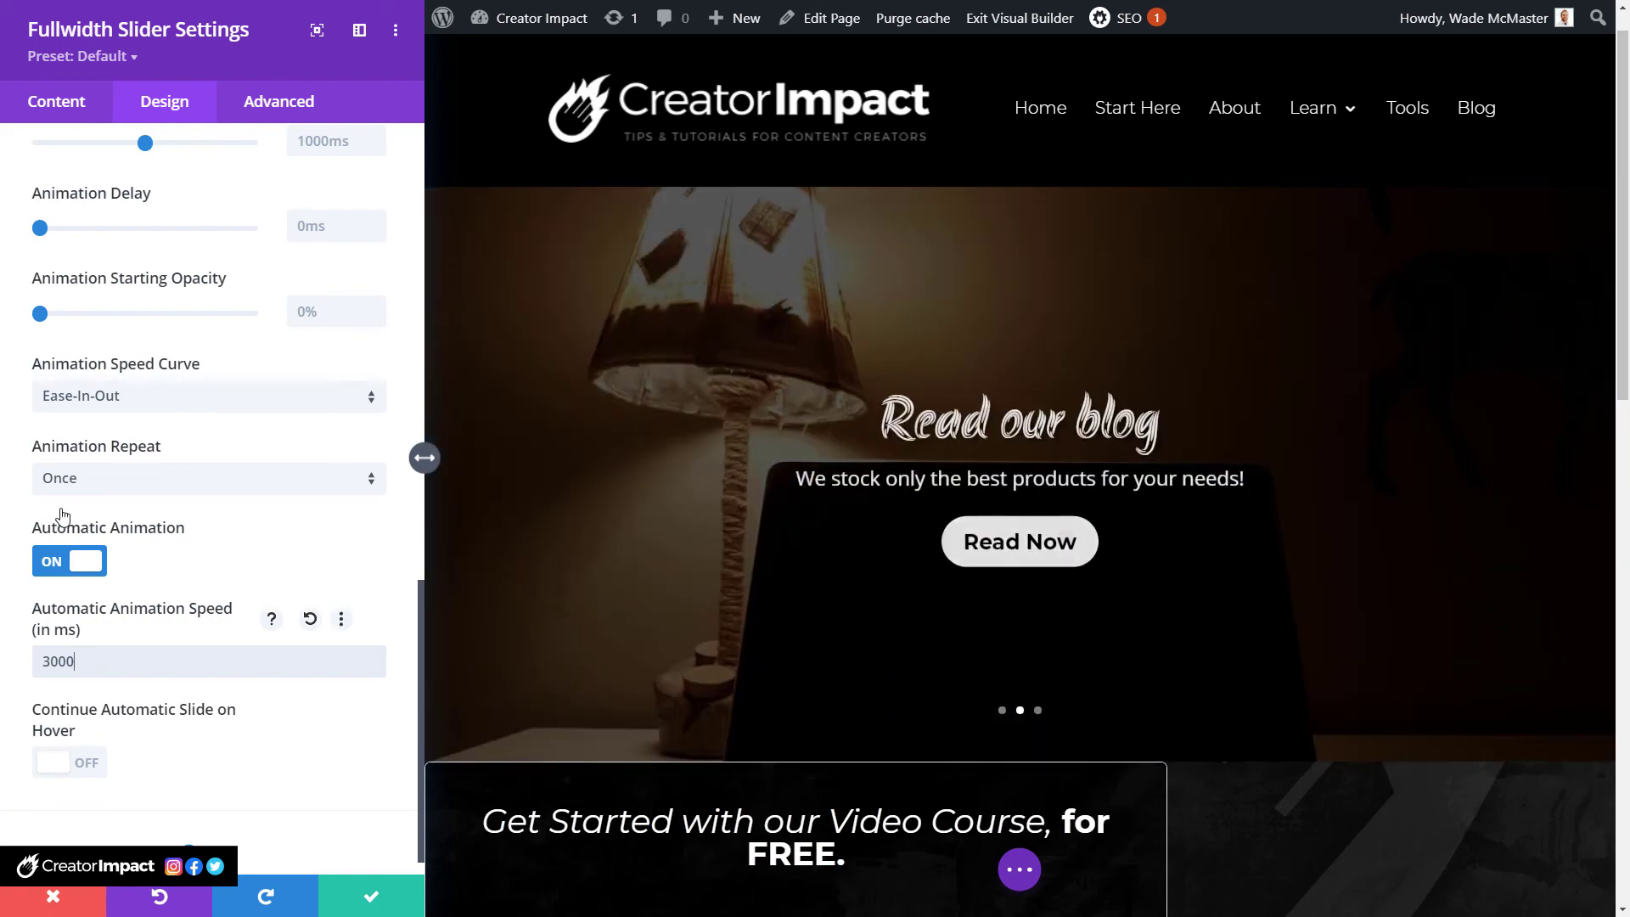
# Enable continuing the automatic slide on hover and set the automatic animation speed to 4000 ms.
pyautogui.click(71, 760)
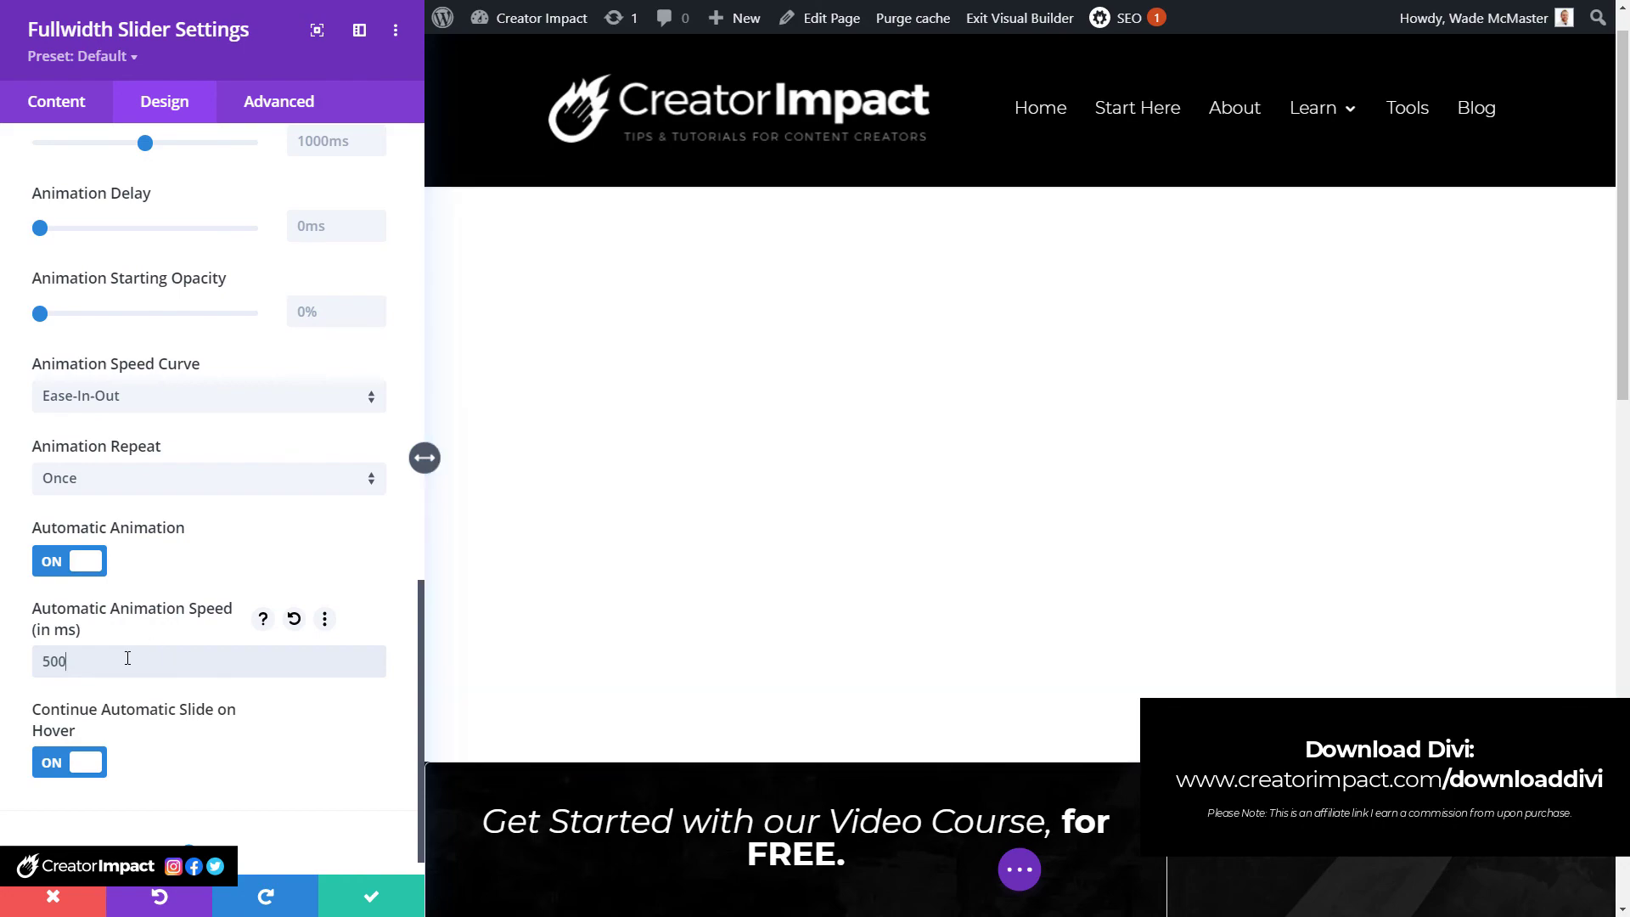
pyautogui.moveTo(127, 660); pyautogui.dragTo(17, 664)
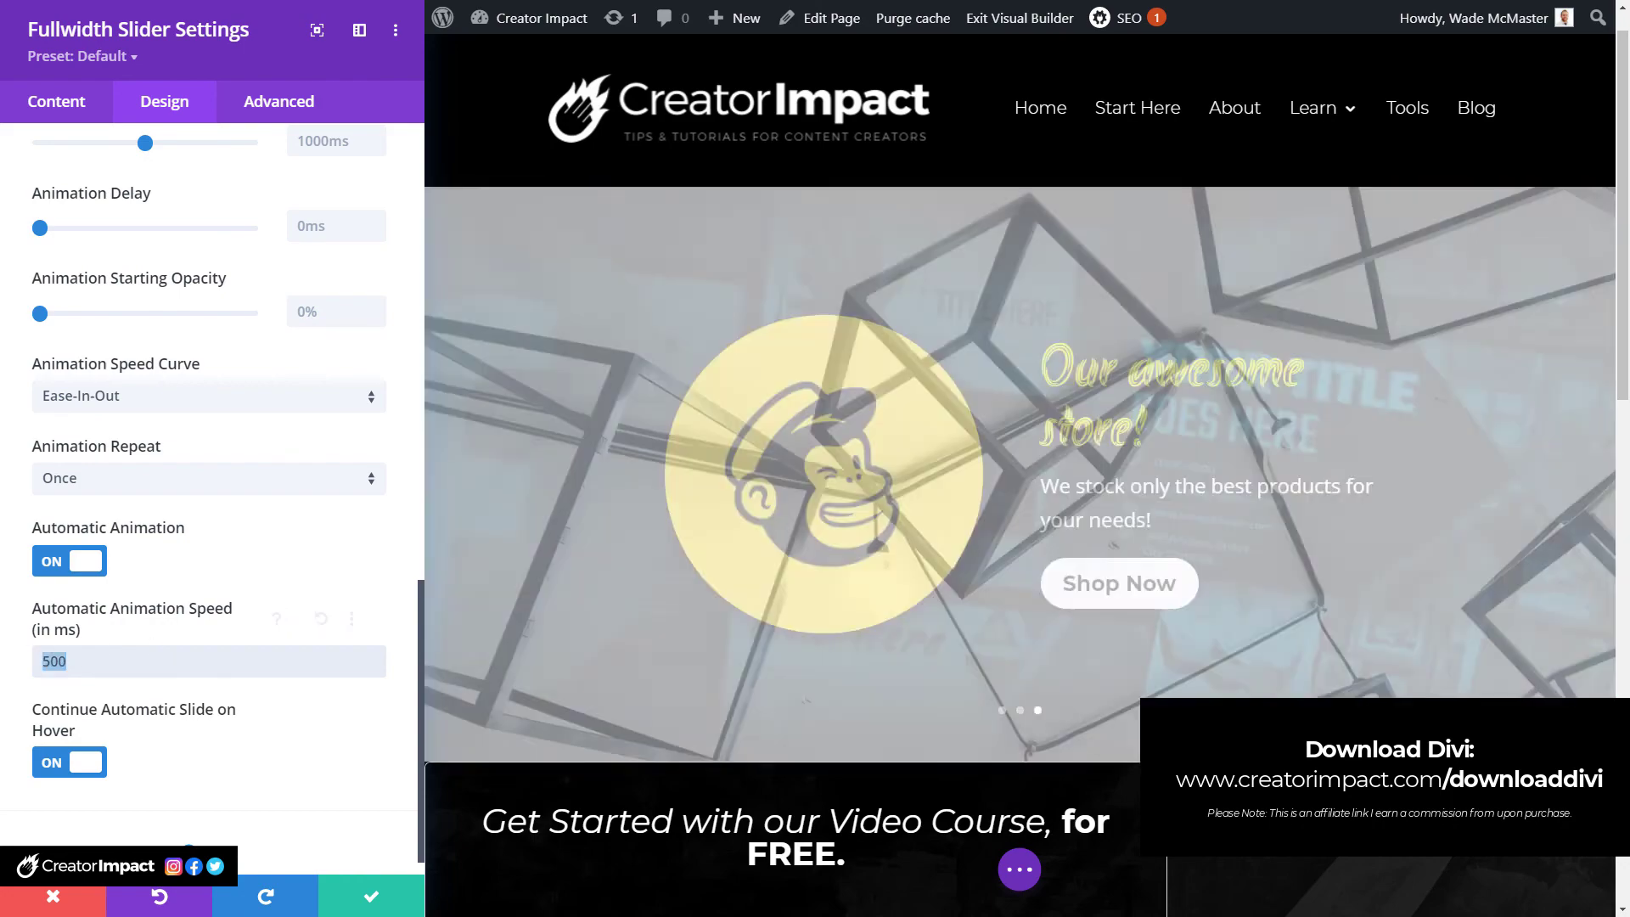
pyautogui.write('4000')
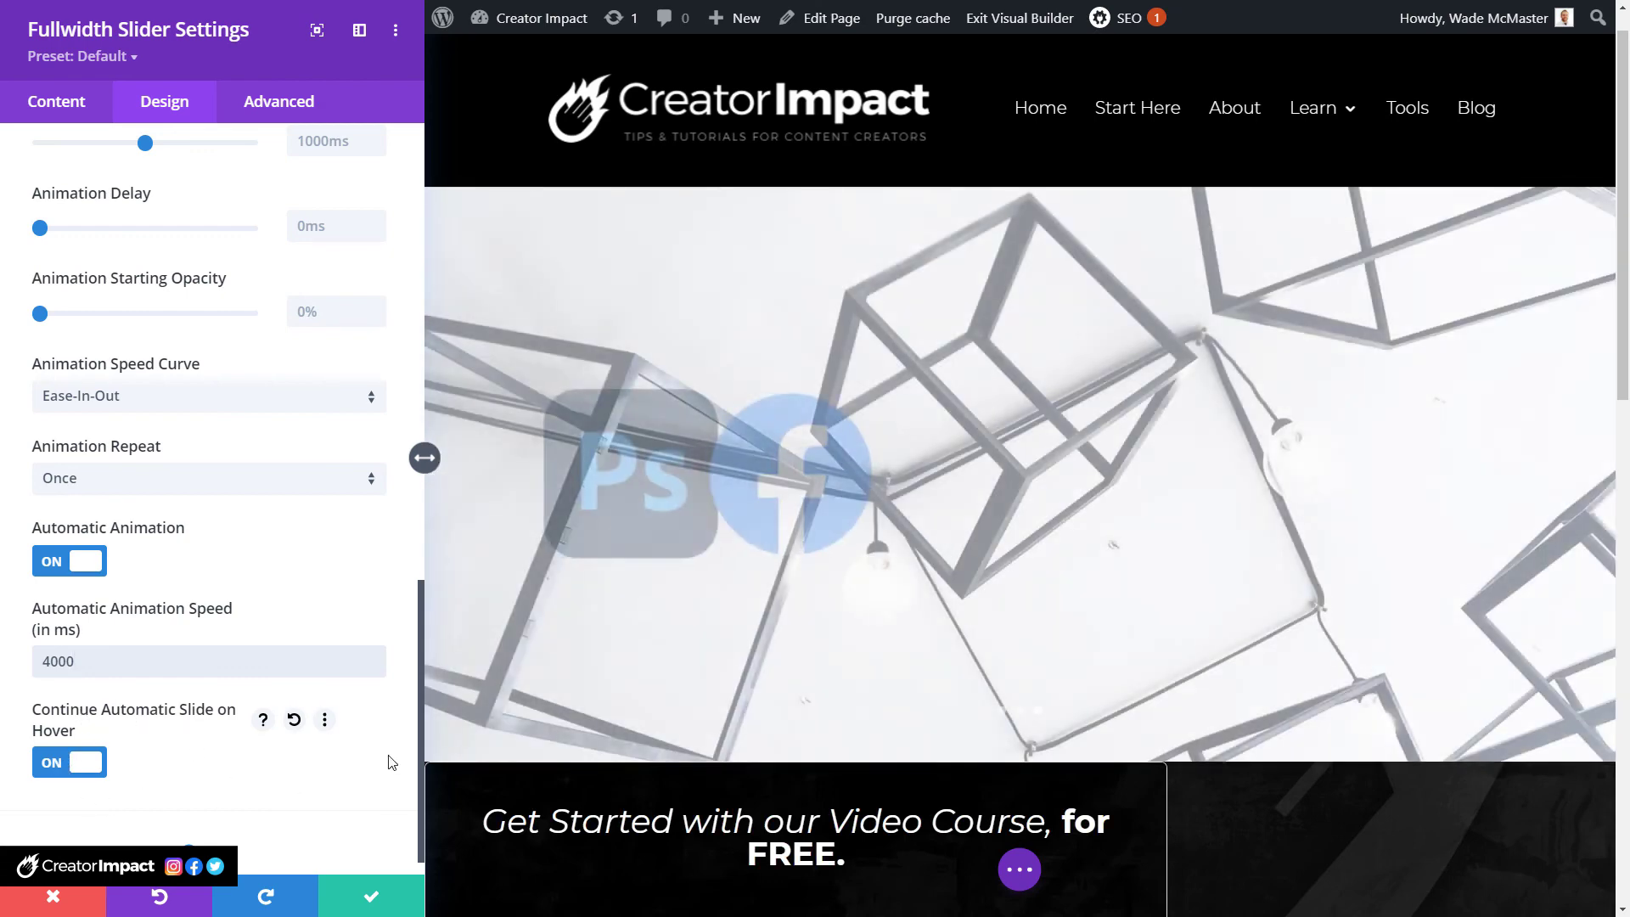
# Link the slider's top and bottom padding in the spacing options and set both to 100px.
pyautogui.scroll(1, 94, 796)
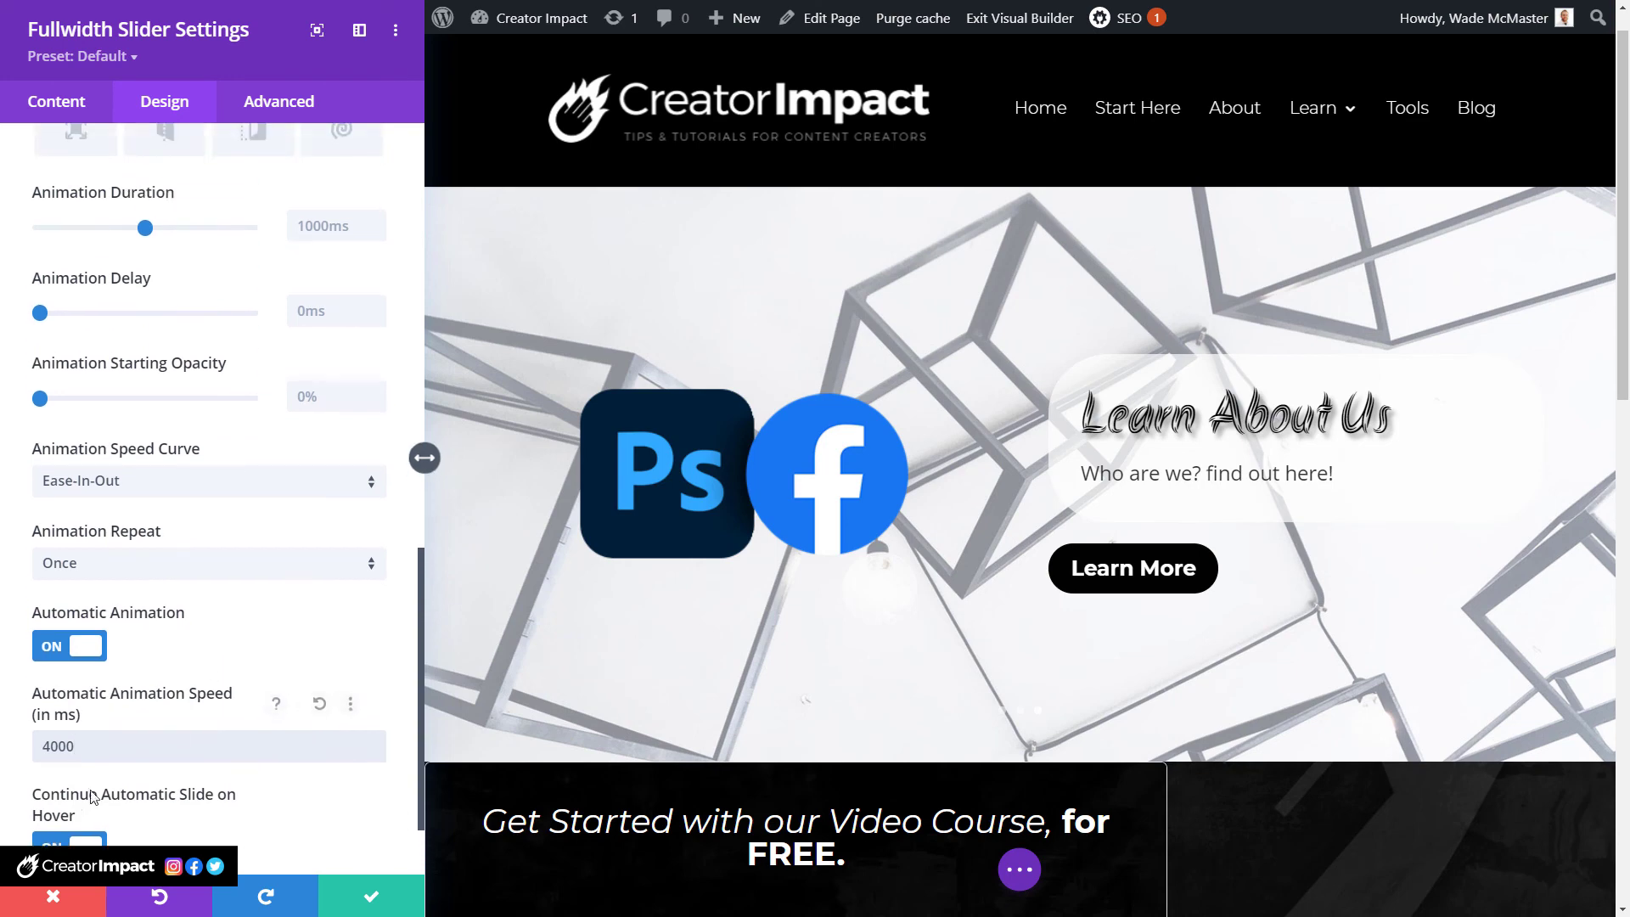
pyautogui.scroll(8, 126, 666)
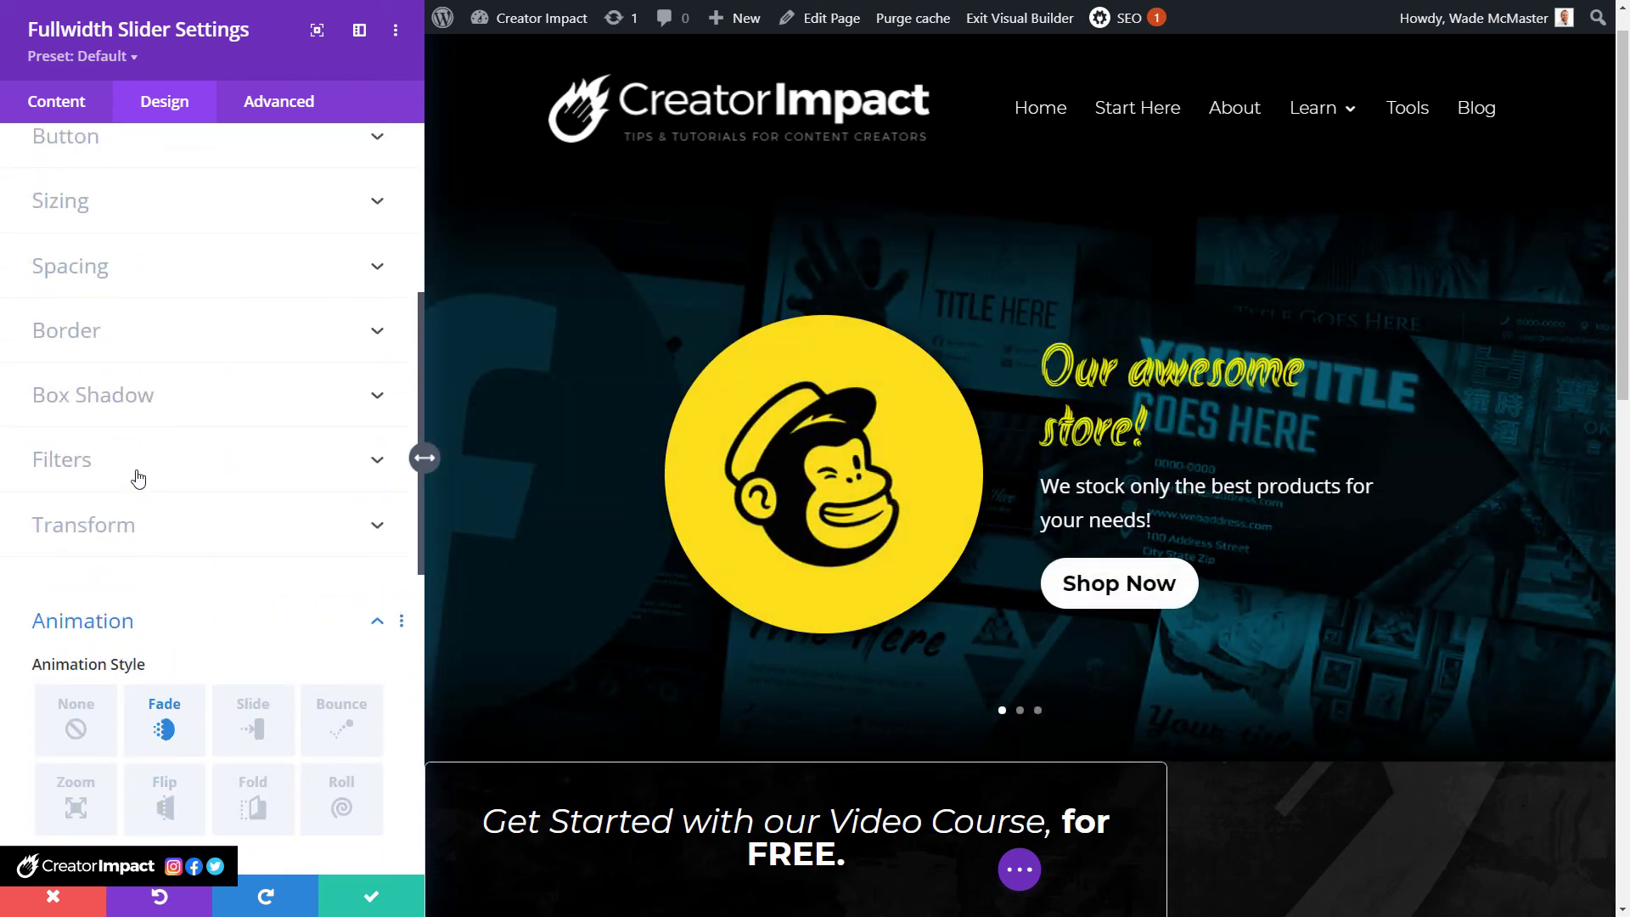
pyautogui.click(126, 520)
pyautogui.scroll(-3, 127, 518)
pyautogui.scroll(3, 153, 572)
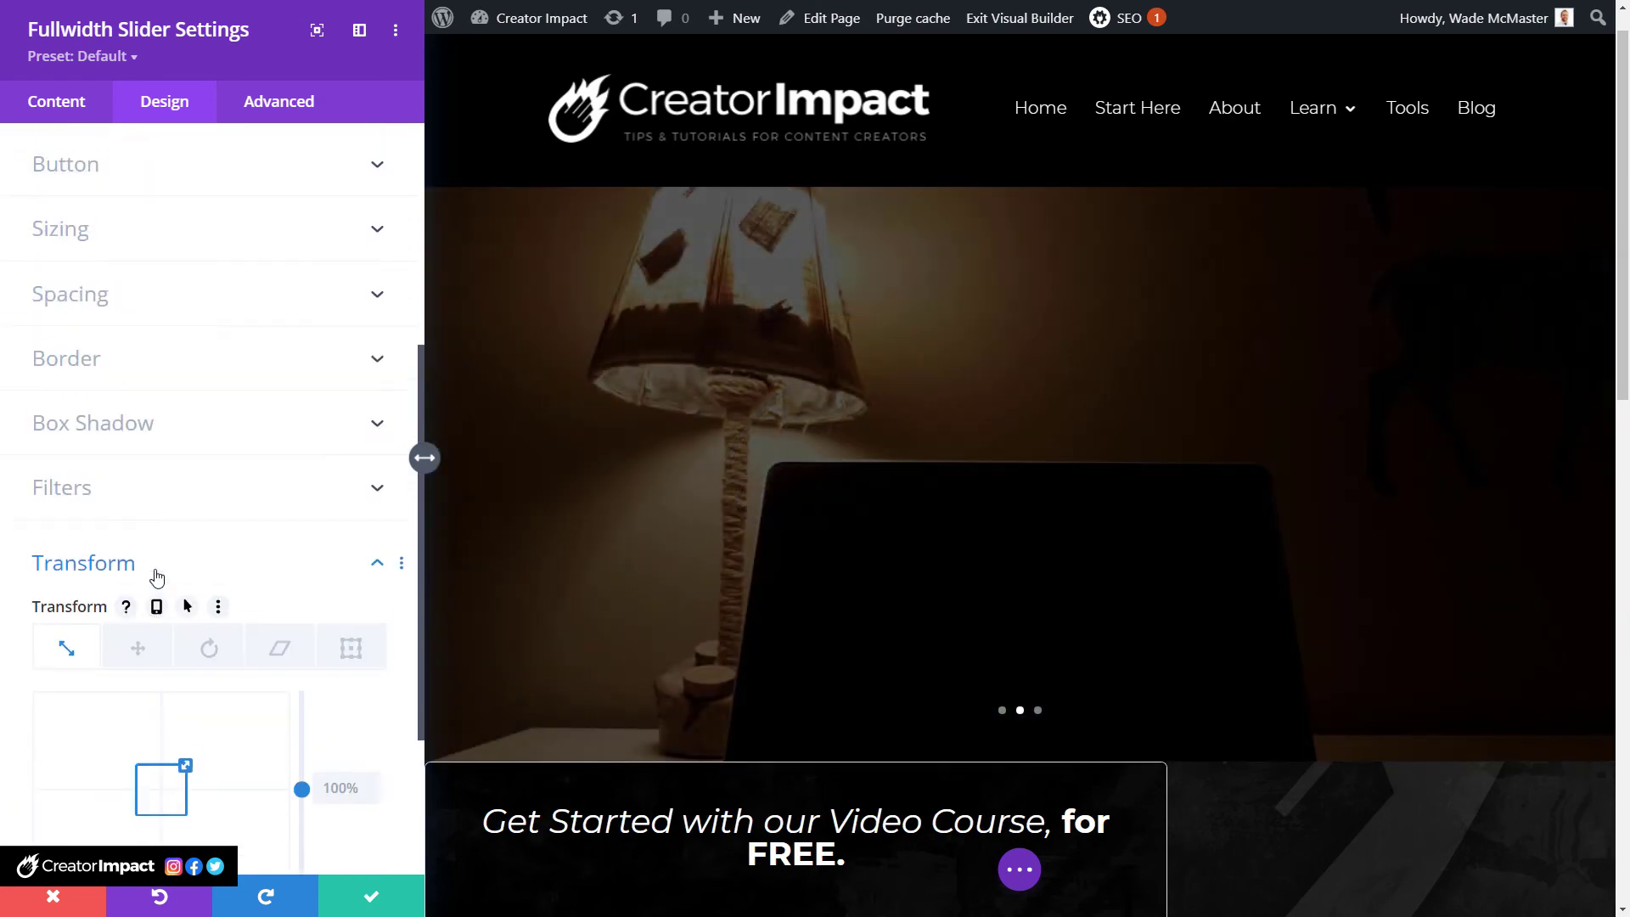
pyautogui.click(167, 312)
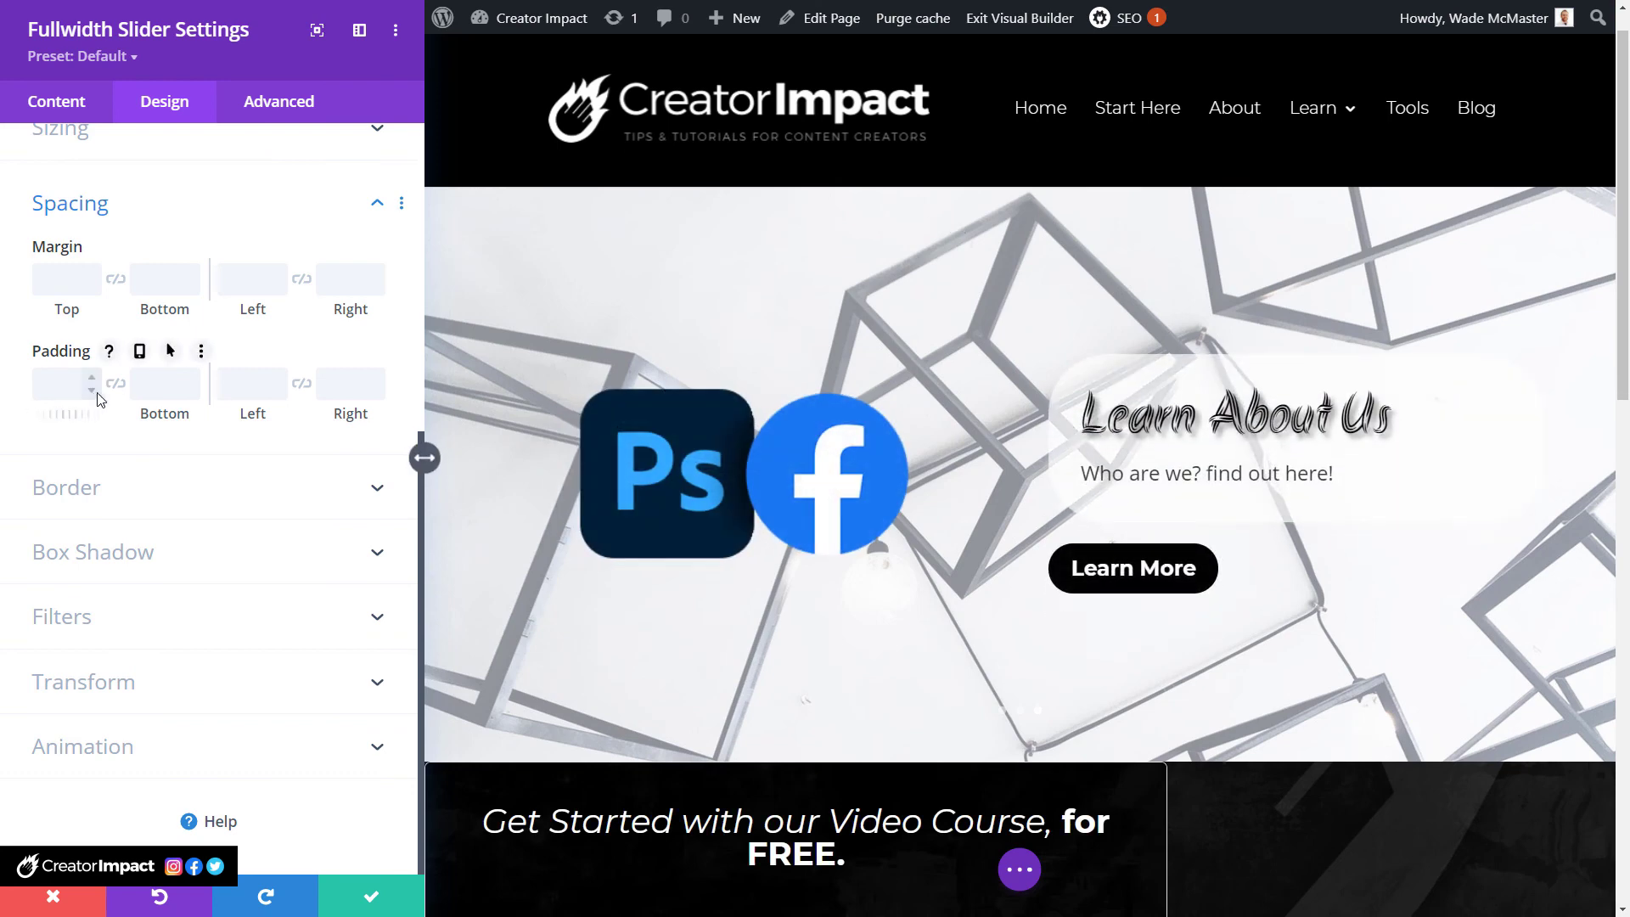
pyautogui.click(117, 384)
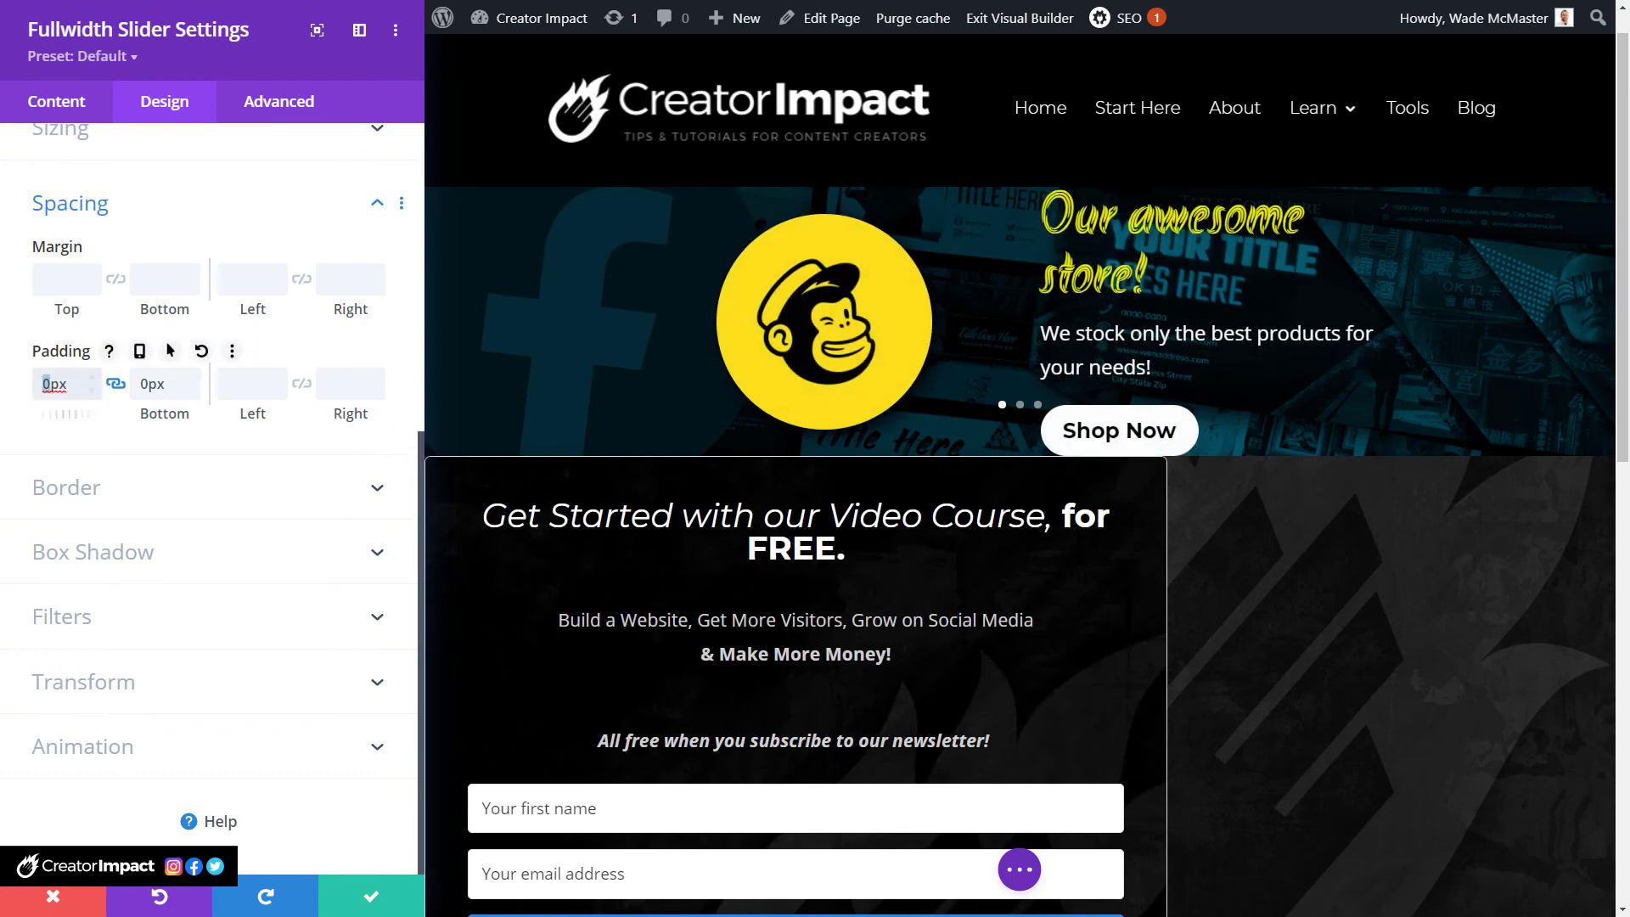
pyautogui.write('00')
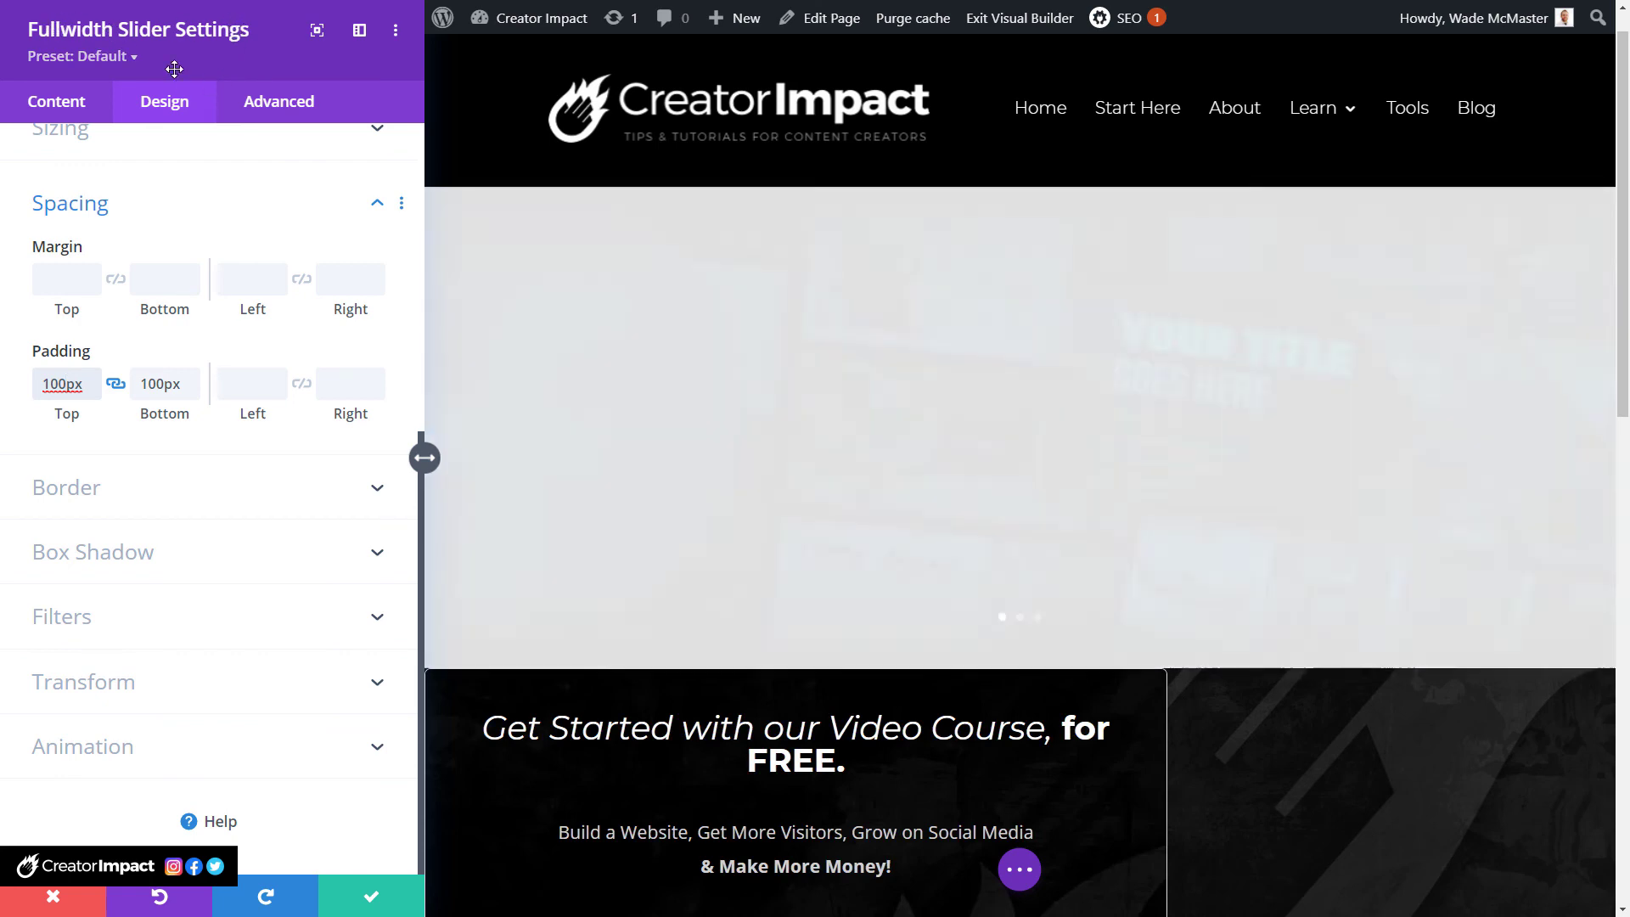
# Try content max widths of 58px and 65px in the slider's sizing options, and reset the setting to its default.
pyautogui.scroll(3, 186, 425)
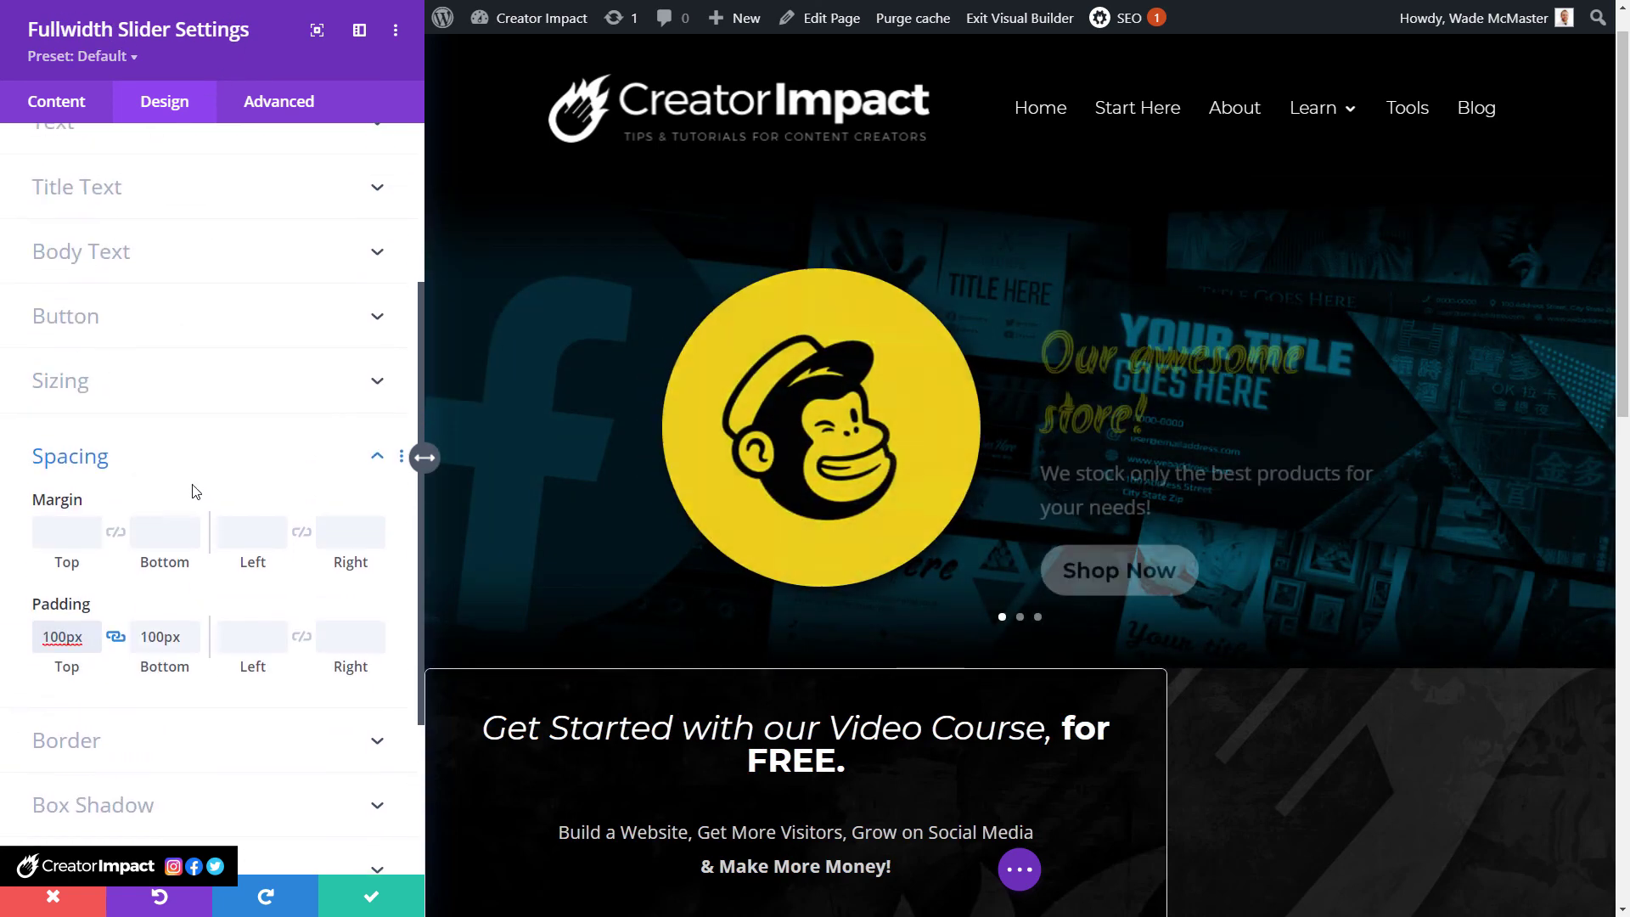
pyautogui.click(167, 388)
pyautogui.scroll(3, 228, 458)
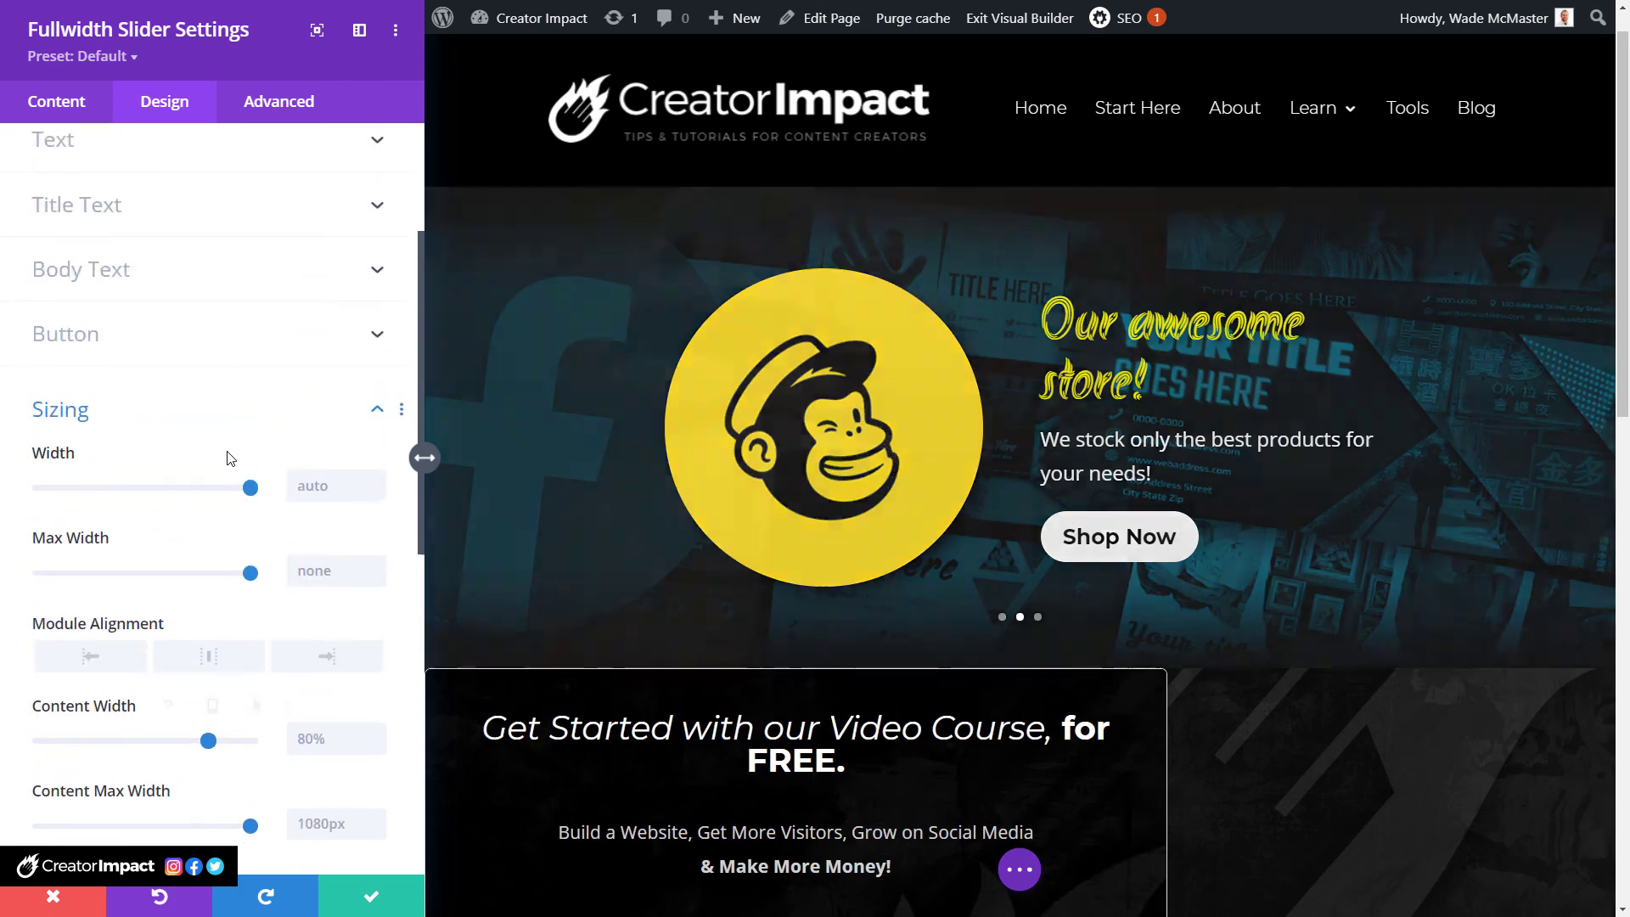
pyautogui.scroll(-2, 250, 424)
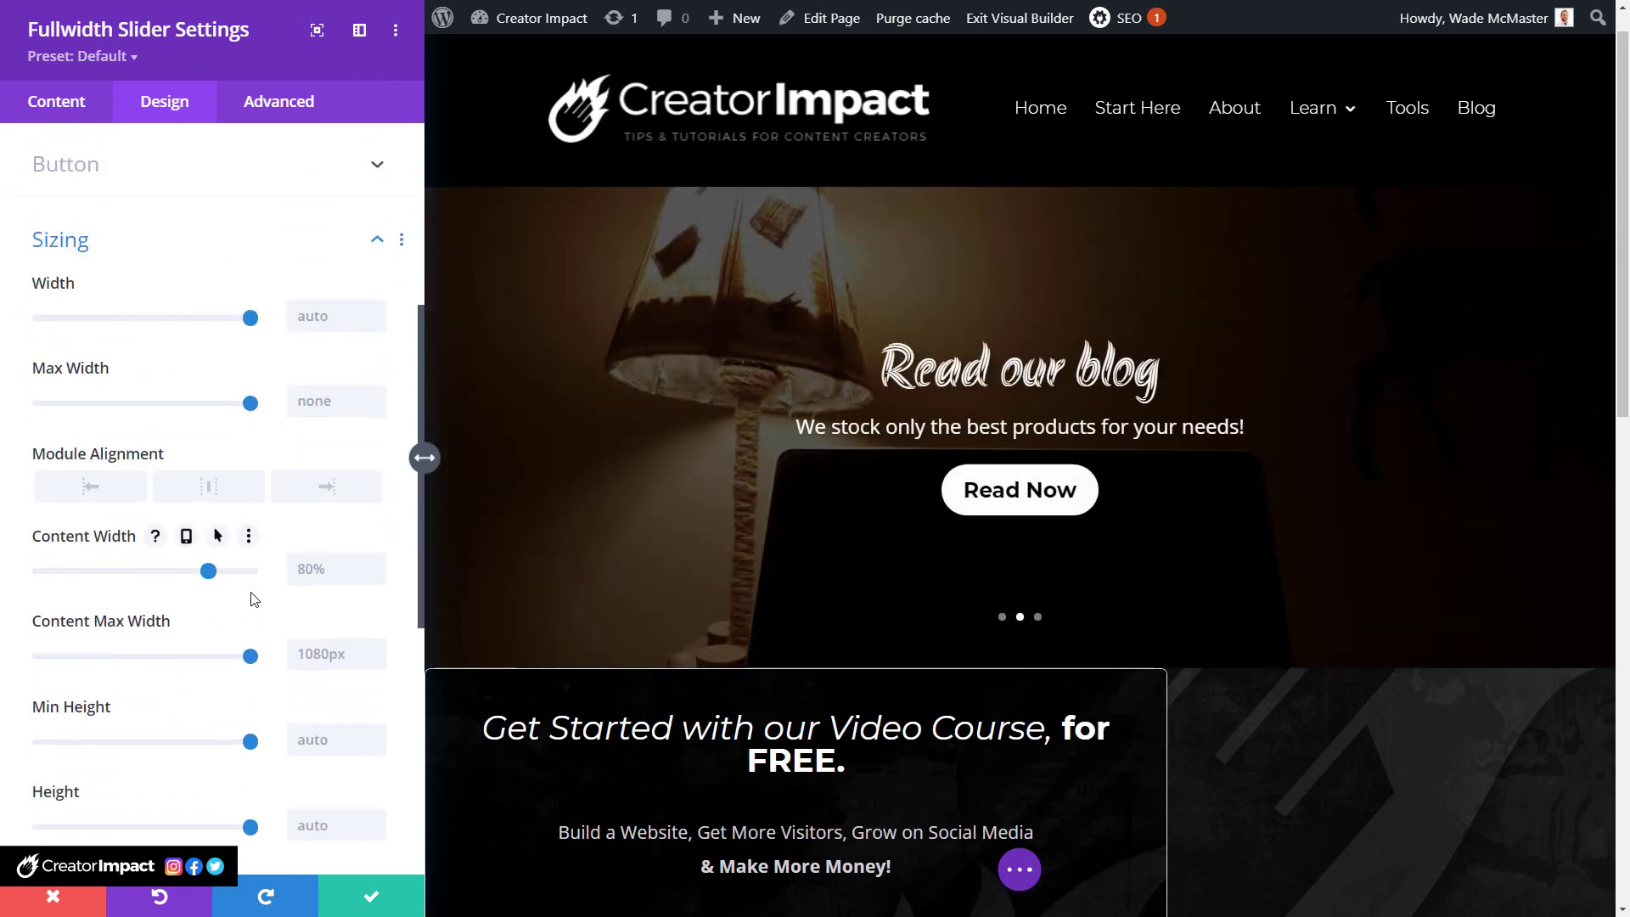
pyautogui.scroll(-3, 170, 475)
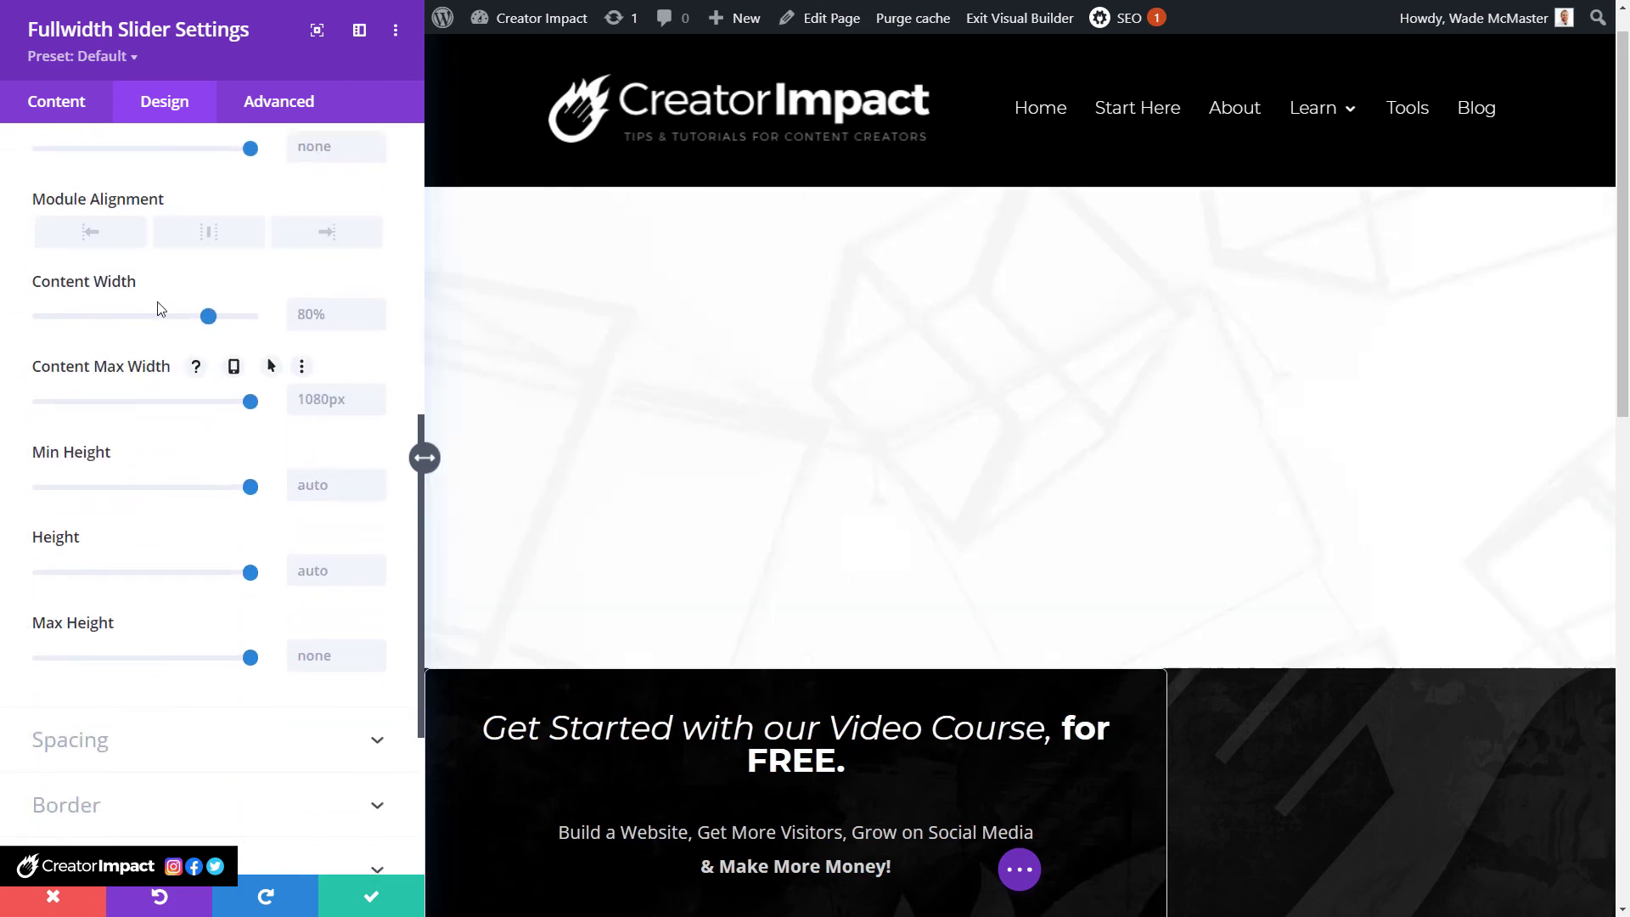
pyautogui.scroll(3, 218, 399)
pyautogui.moveTo(251, 570); pyautogui.dragTo(163, 573)
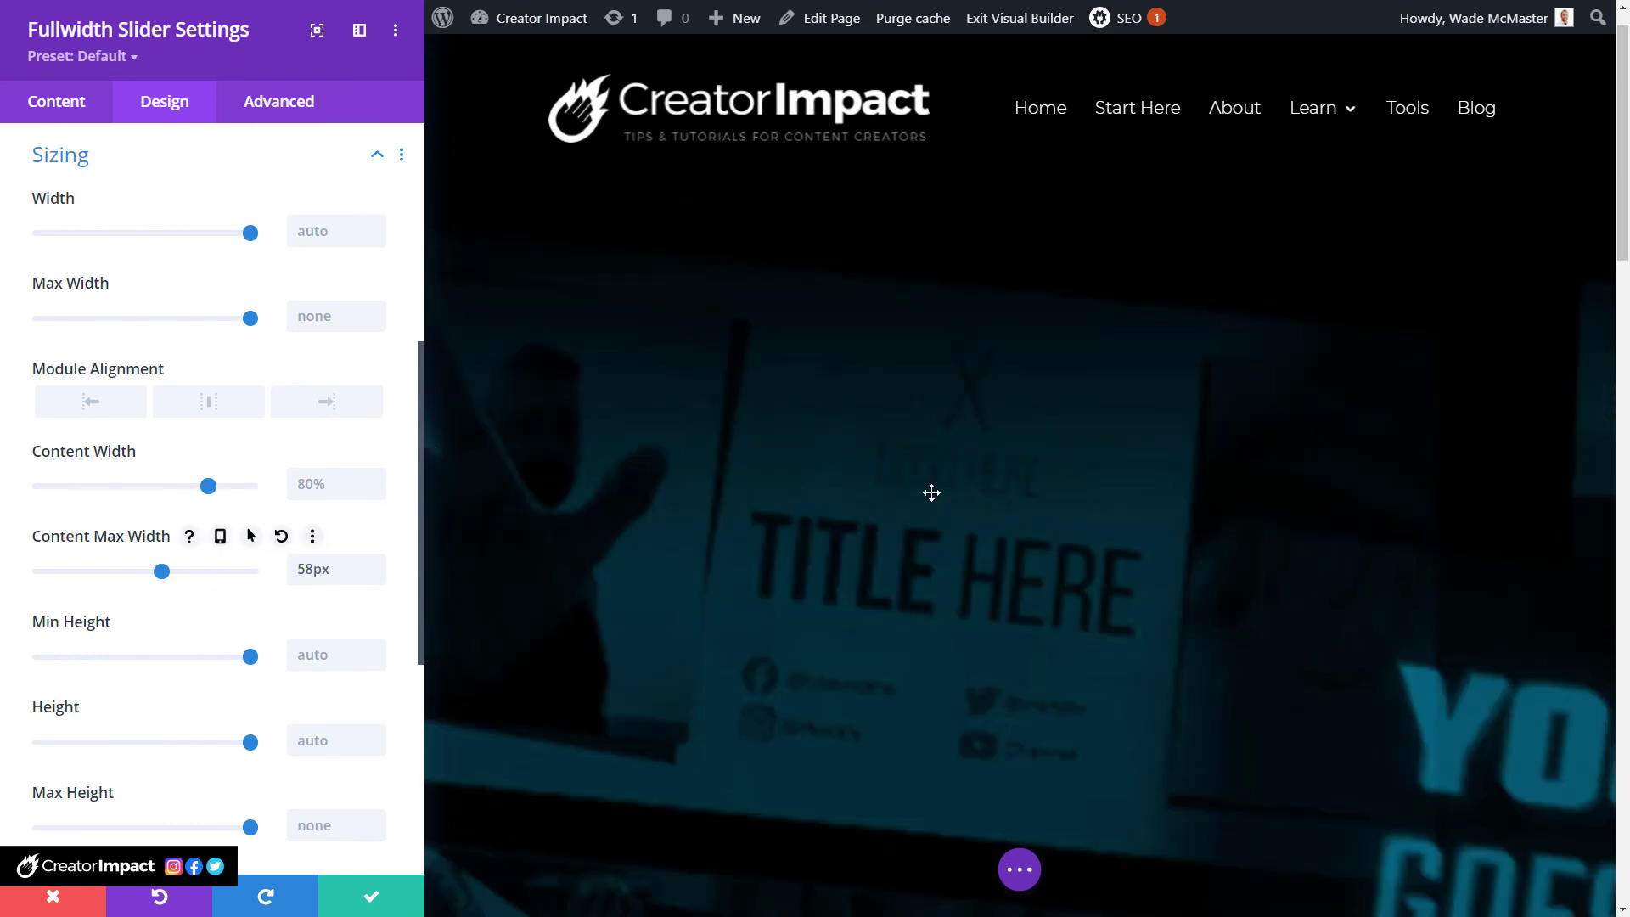
pyautogui.scroll(-5, 932, 493)
pyautogui.click(176, 572)
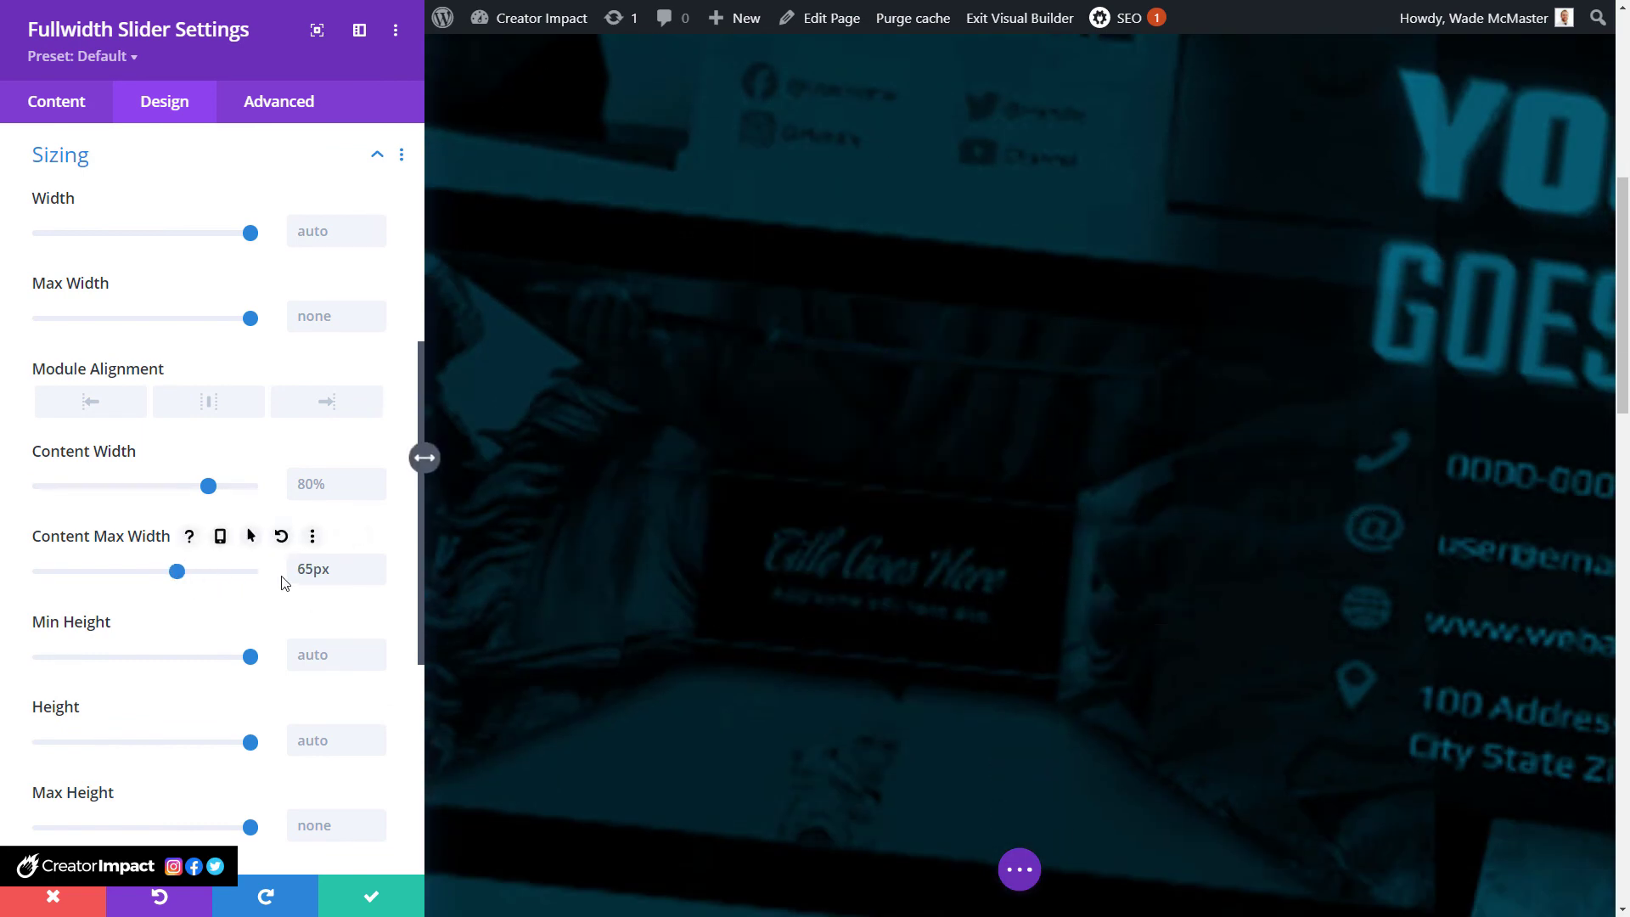
pyautogui.click(281, 536)
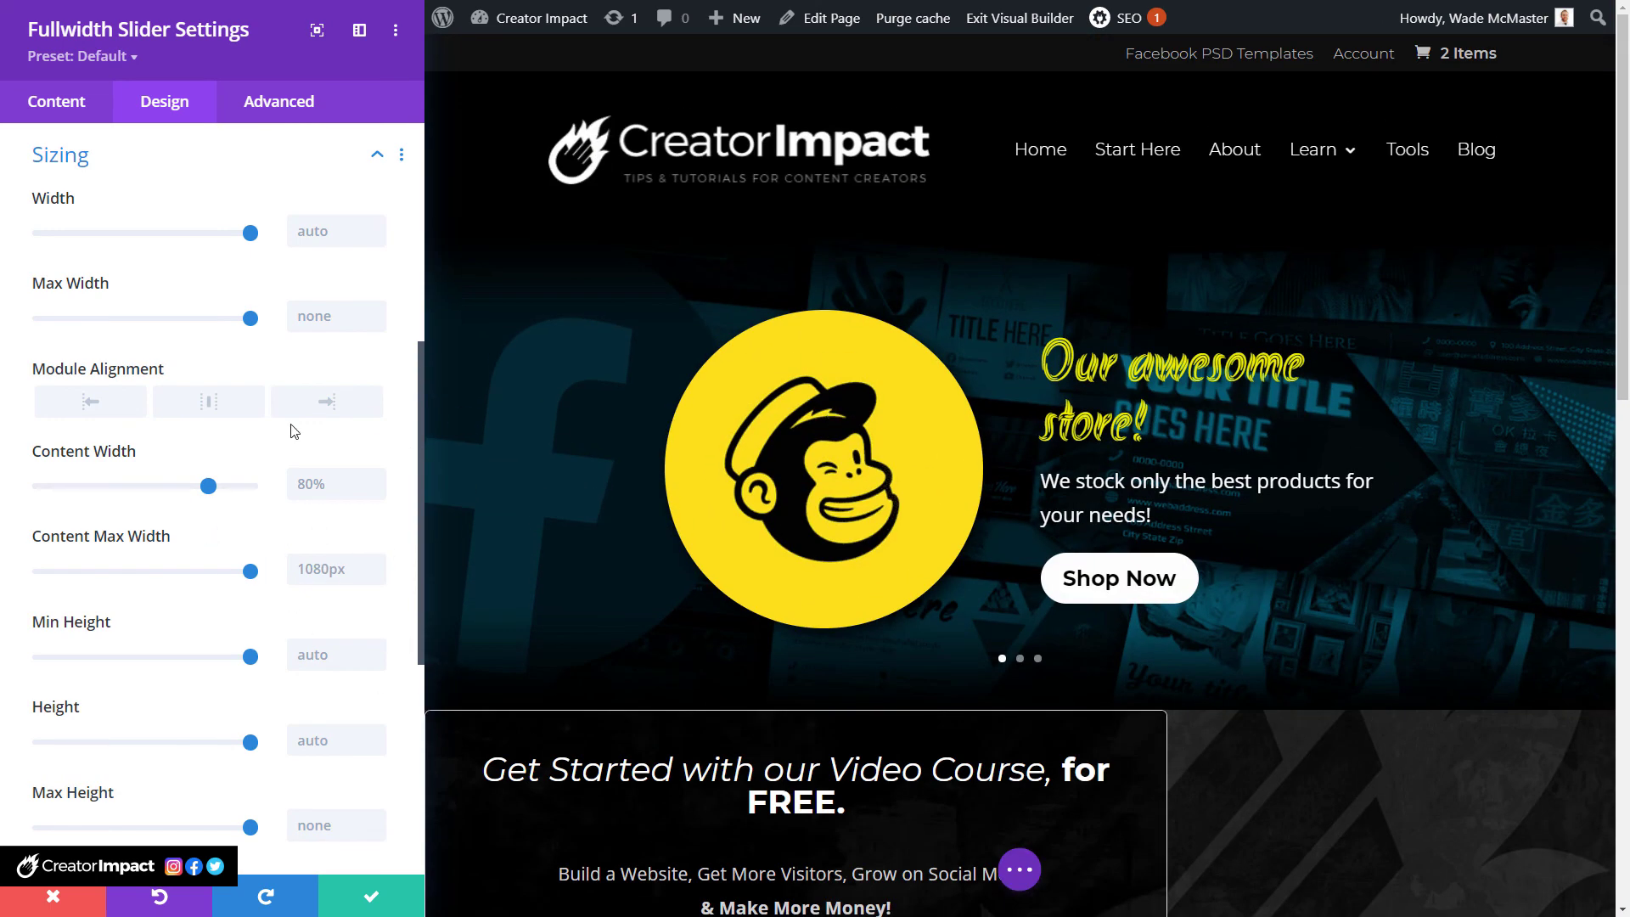
# Save the fullwidth slider's settings.
pyautogui.scroll(6, 170, 425)
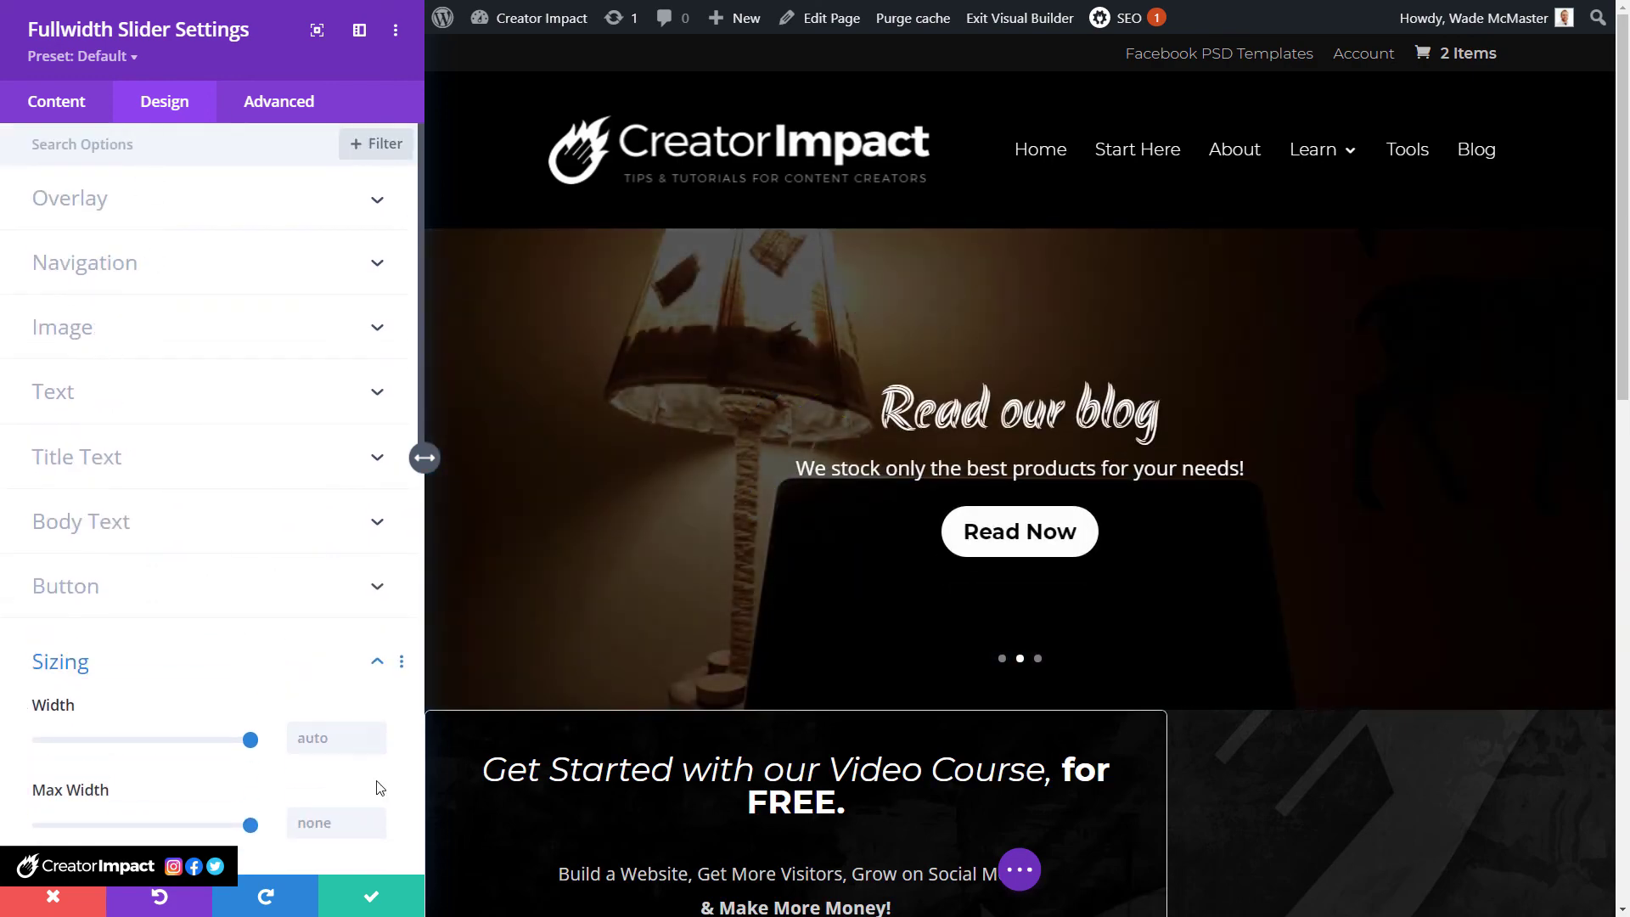
pyautogui.click(374, 898)
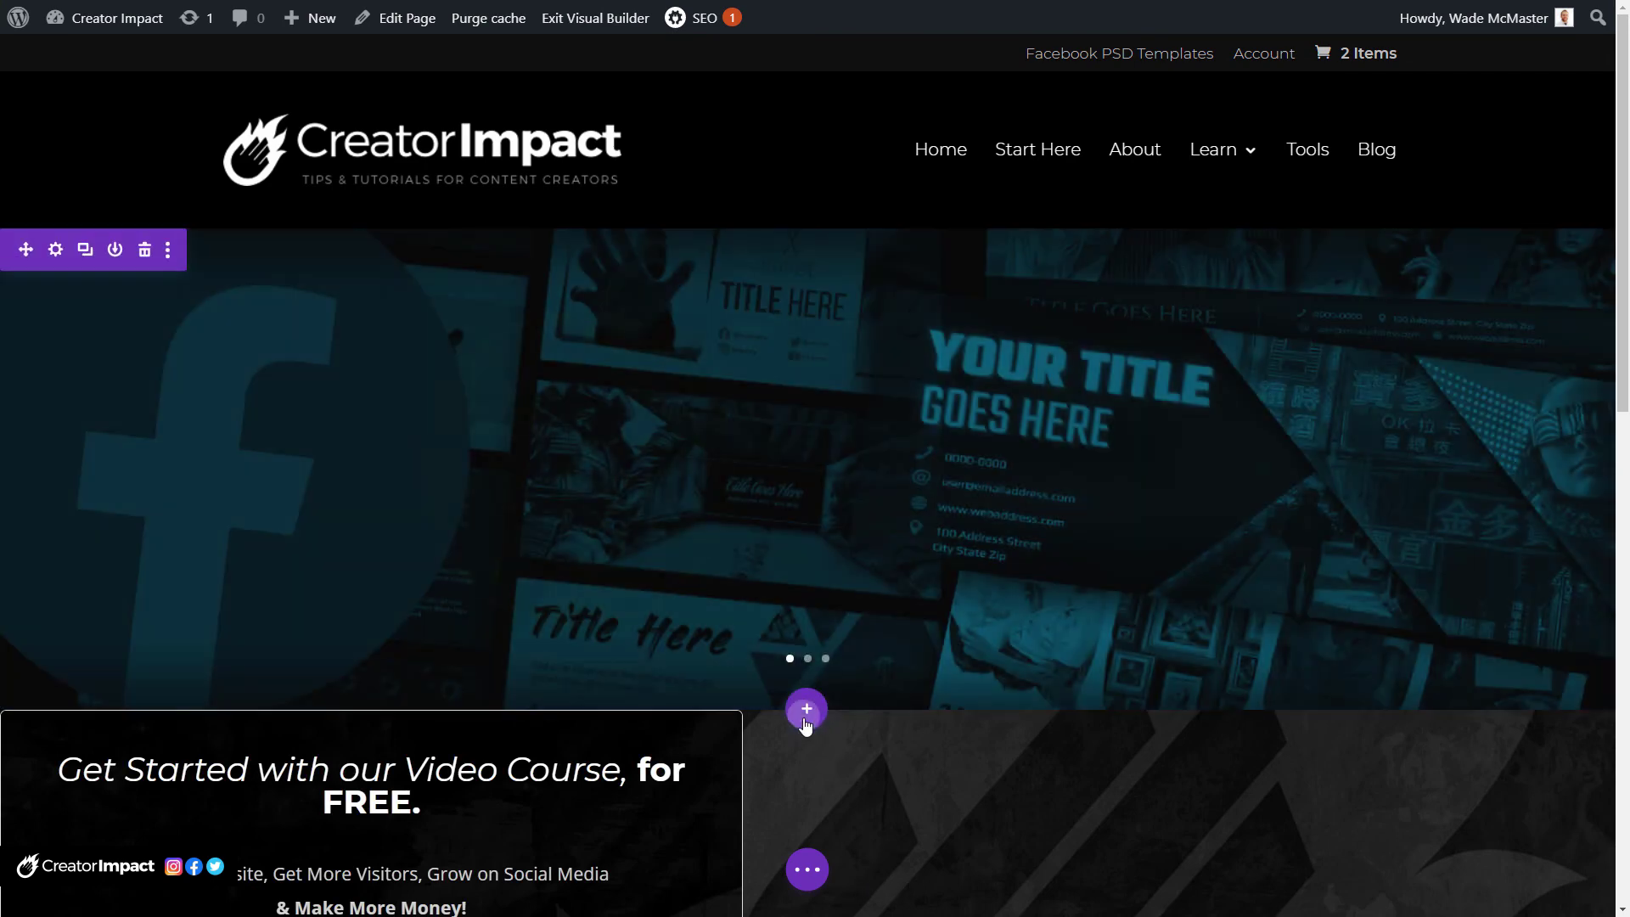
# Insert a new fullwidth section below the slider containing a Fullwidth Post Slider module.
pyautogui.click(807, 713)
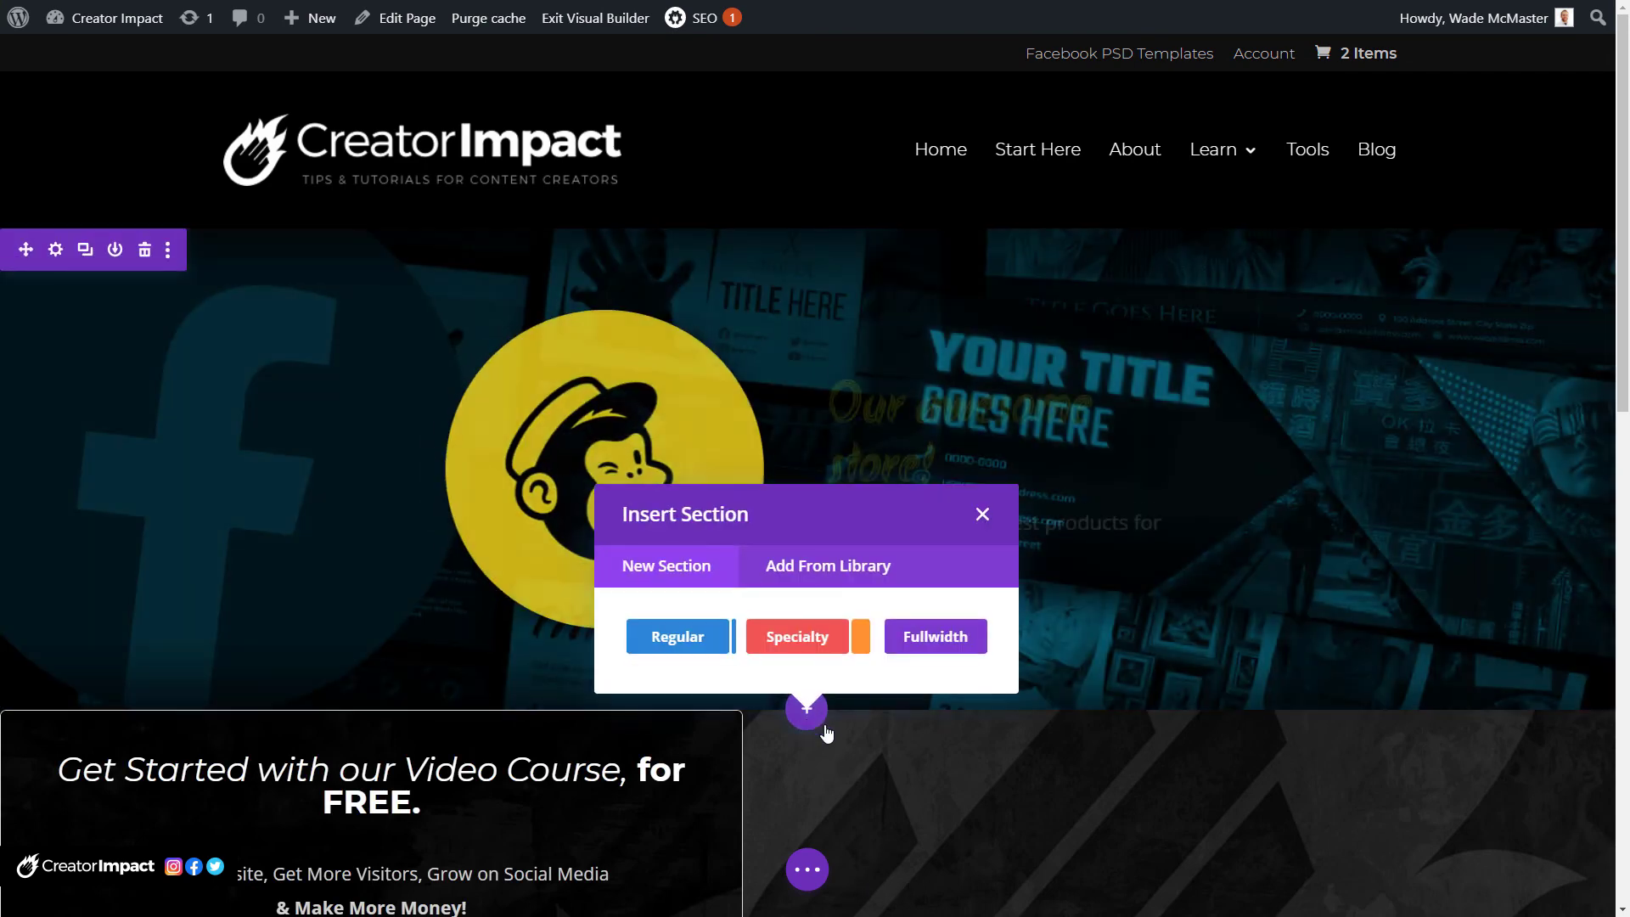
pyautogui.click(934, 637)
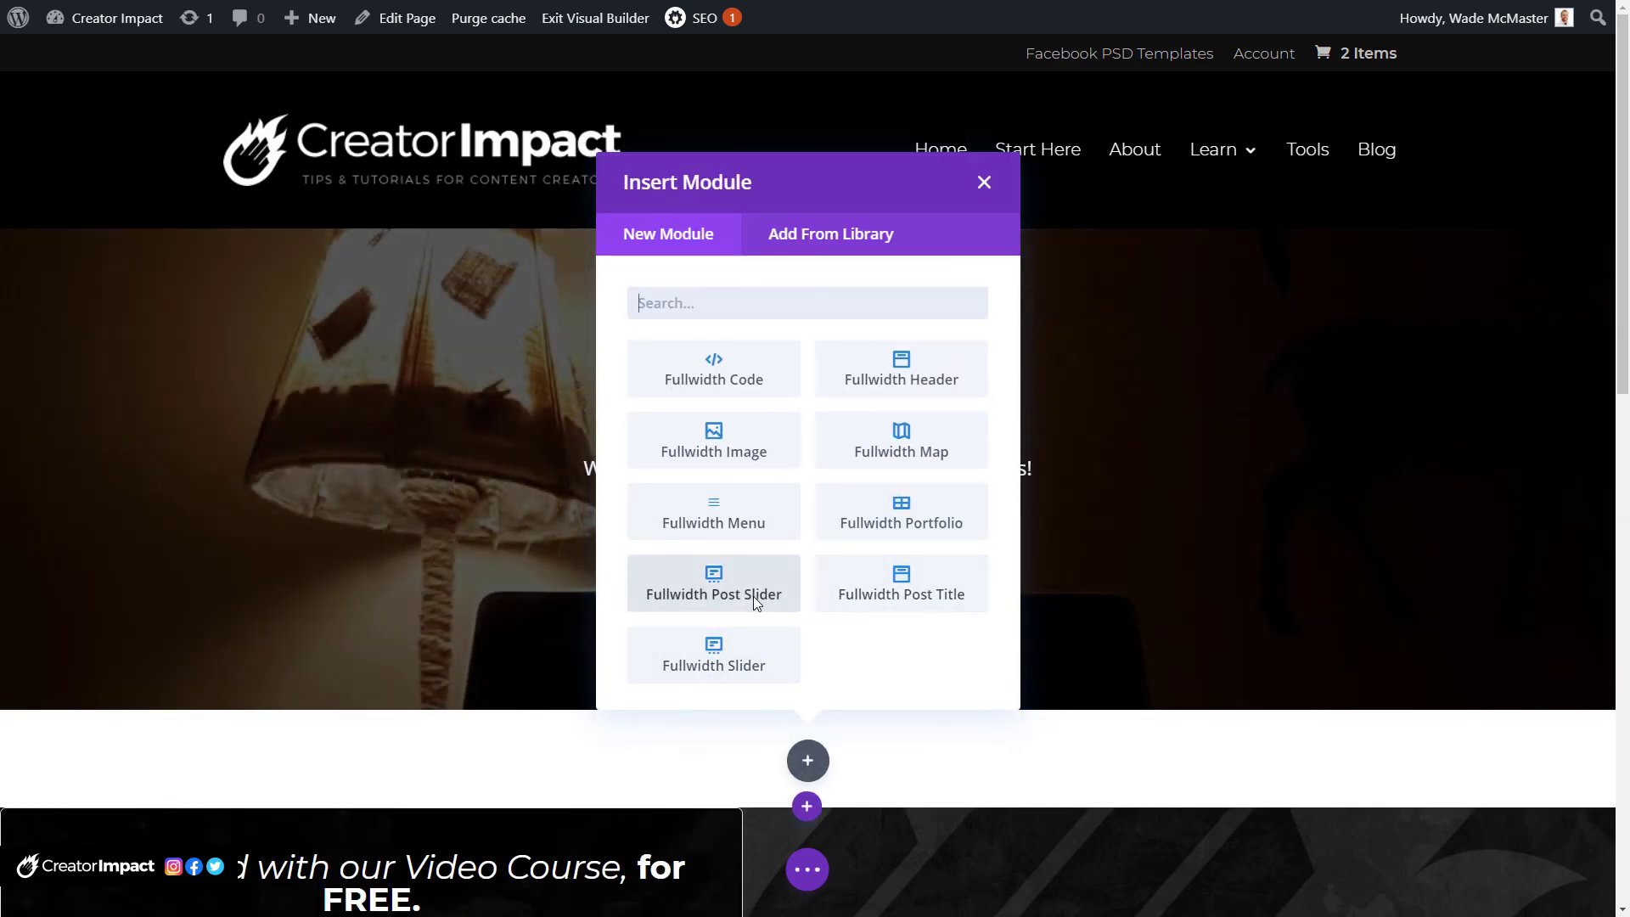
pyautogui.click(752, 596)
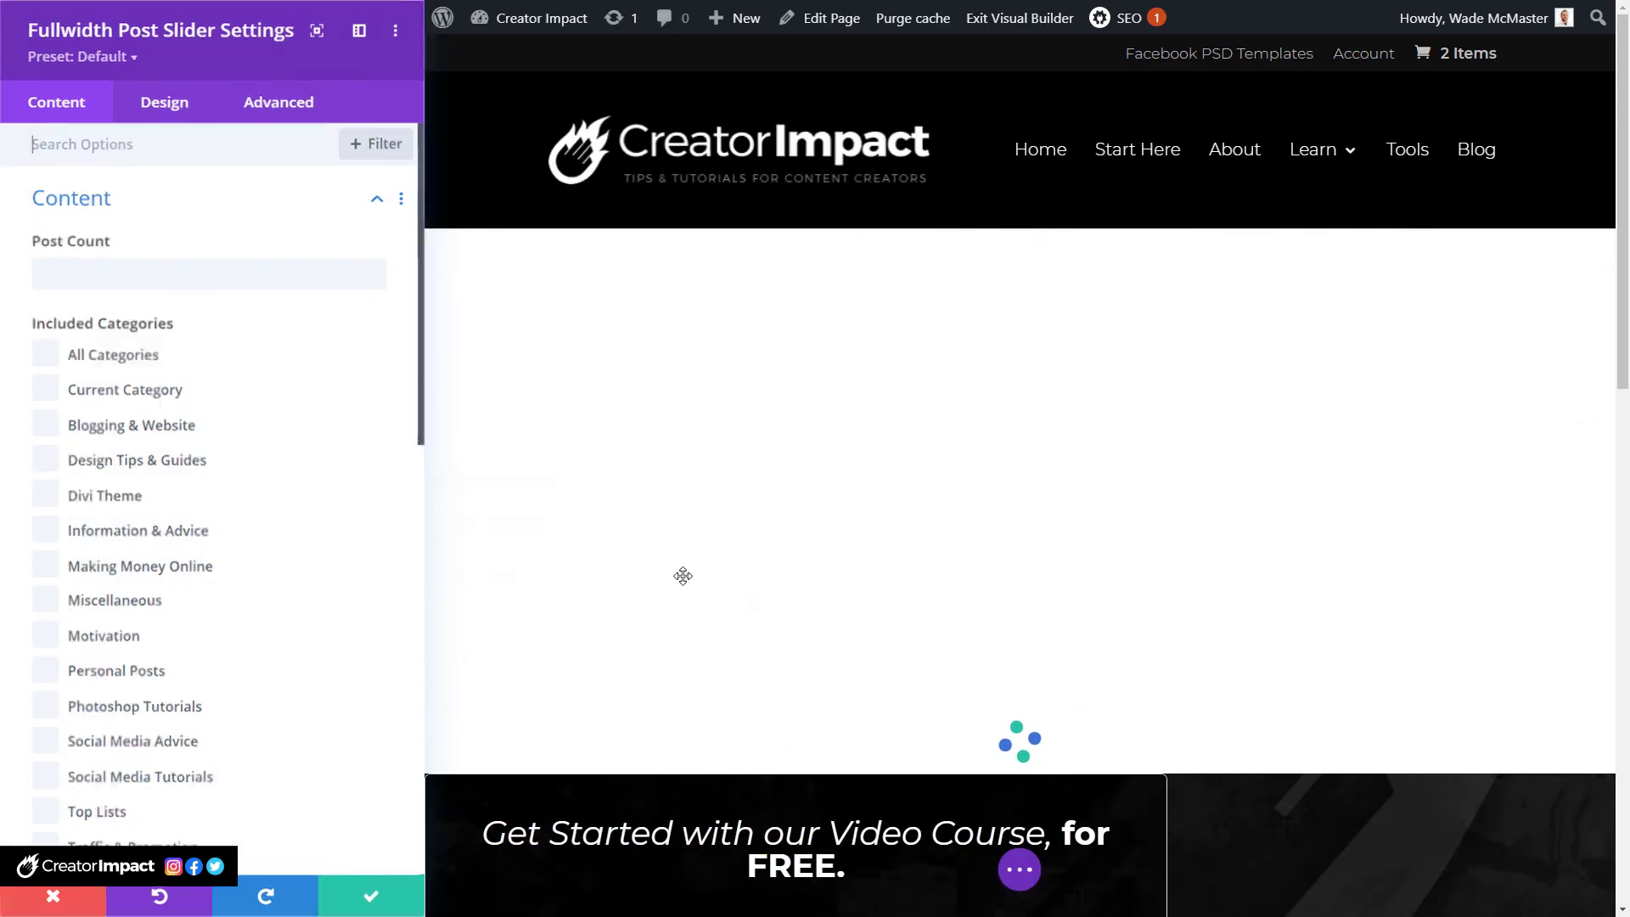
# Include the Current Category, Blogging & Website and Design Tips & Guides categories in the post slider and check its preview.
pyautogui.click(48, 394)
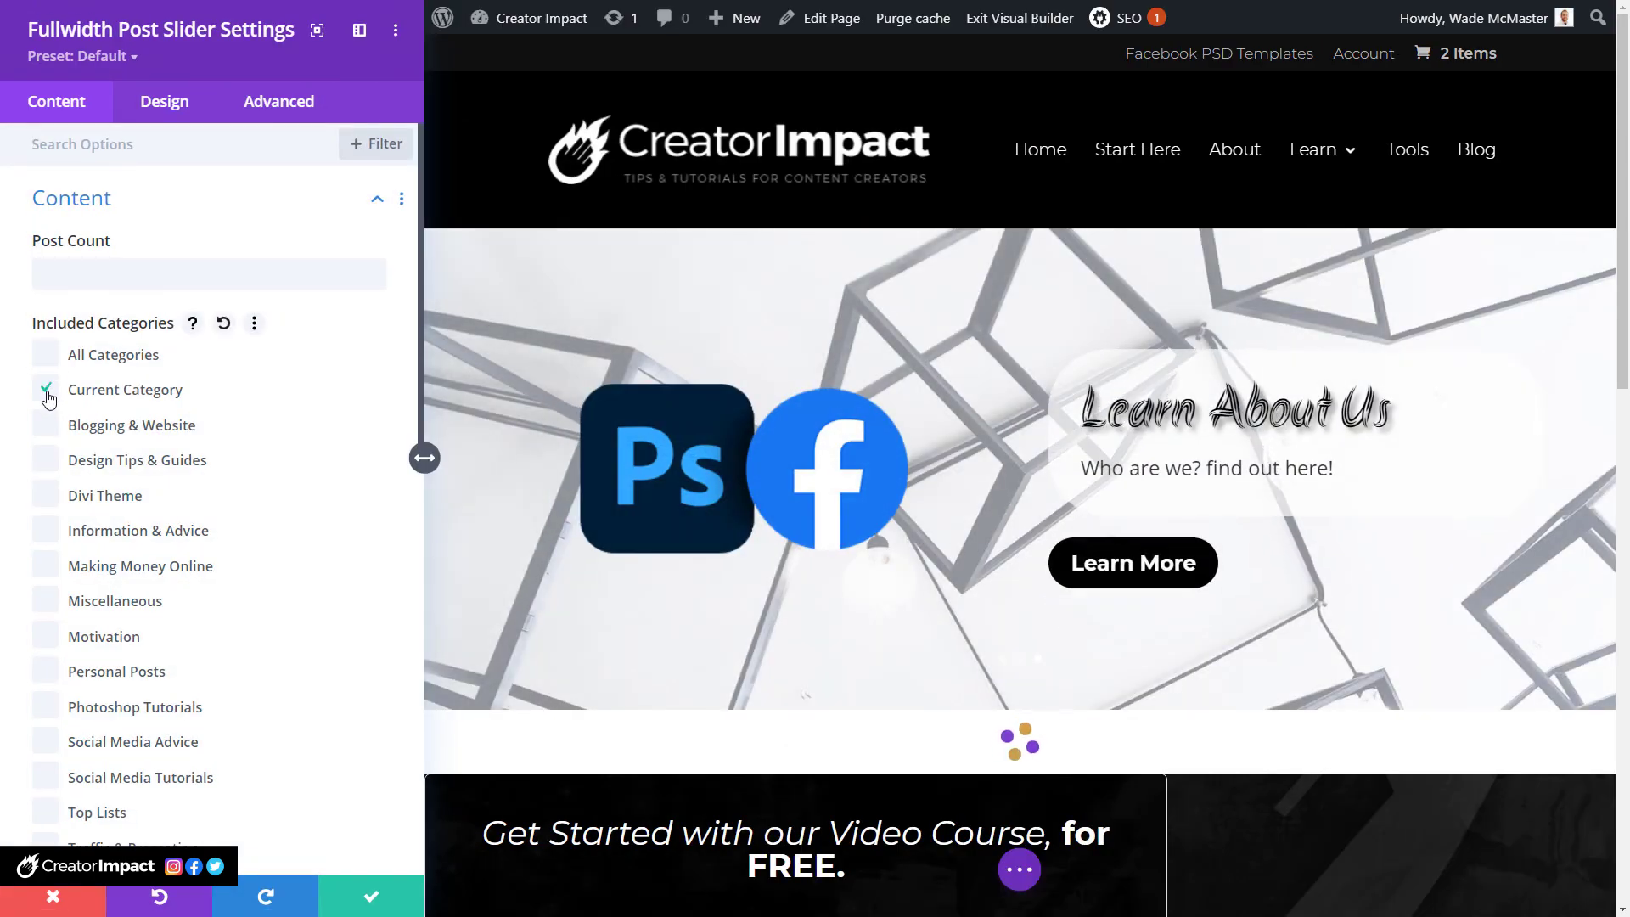
pyautogui.scroll(-10, 901, 544)
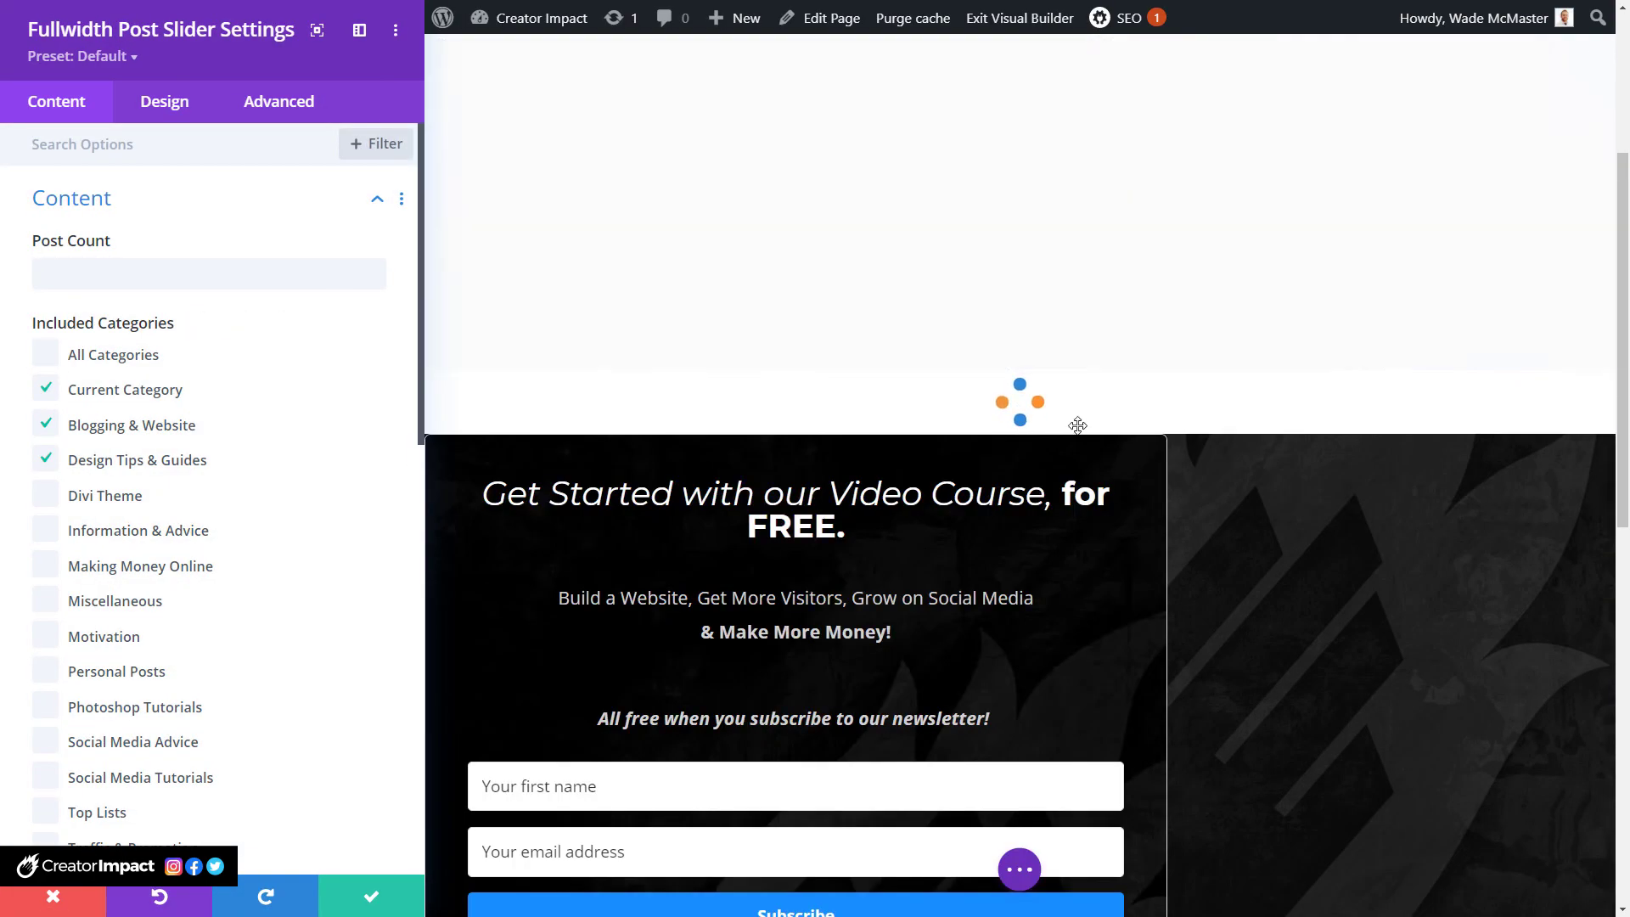
pyautogui.scroll(-3, 794, 521)
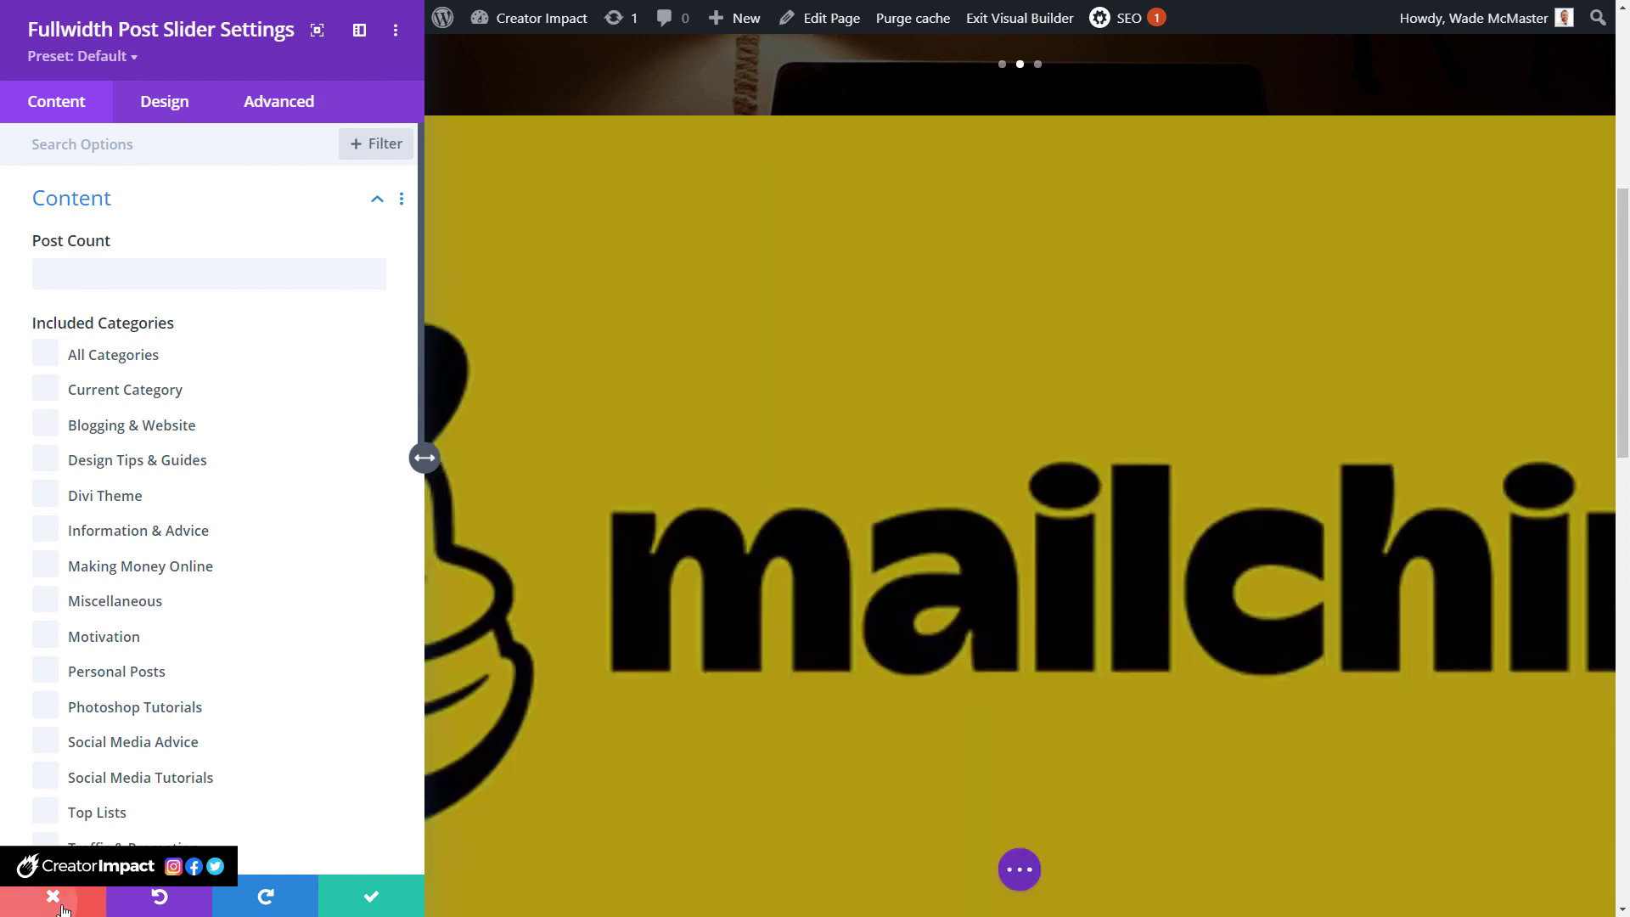
# Discard the post slider's settings and delete its fullwidth section from the page.
pyautogui.click(19, 911)
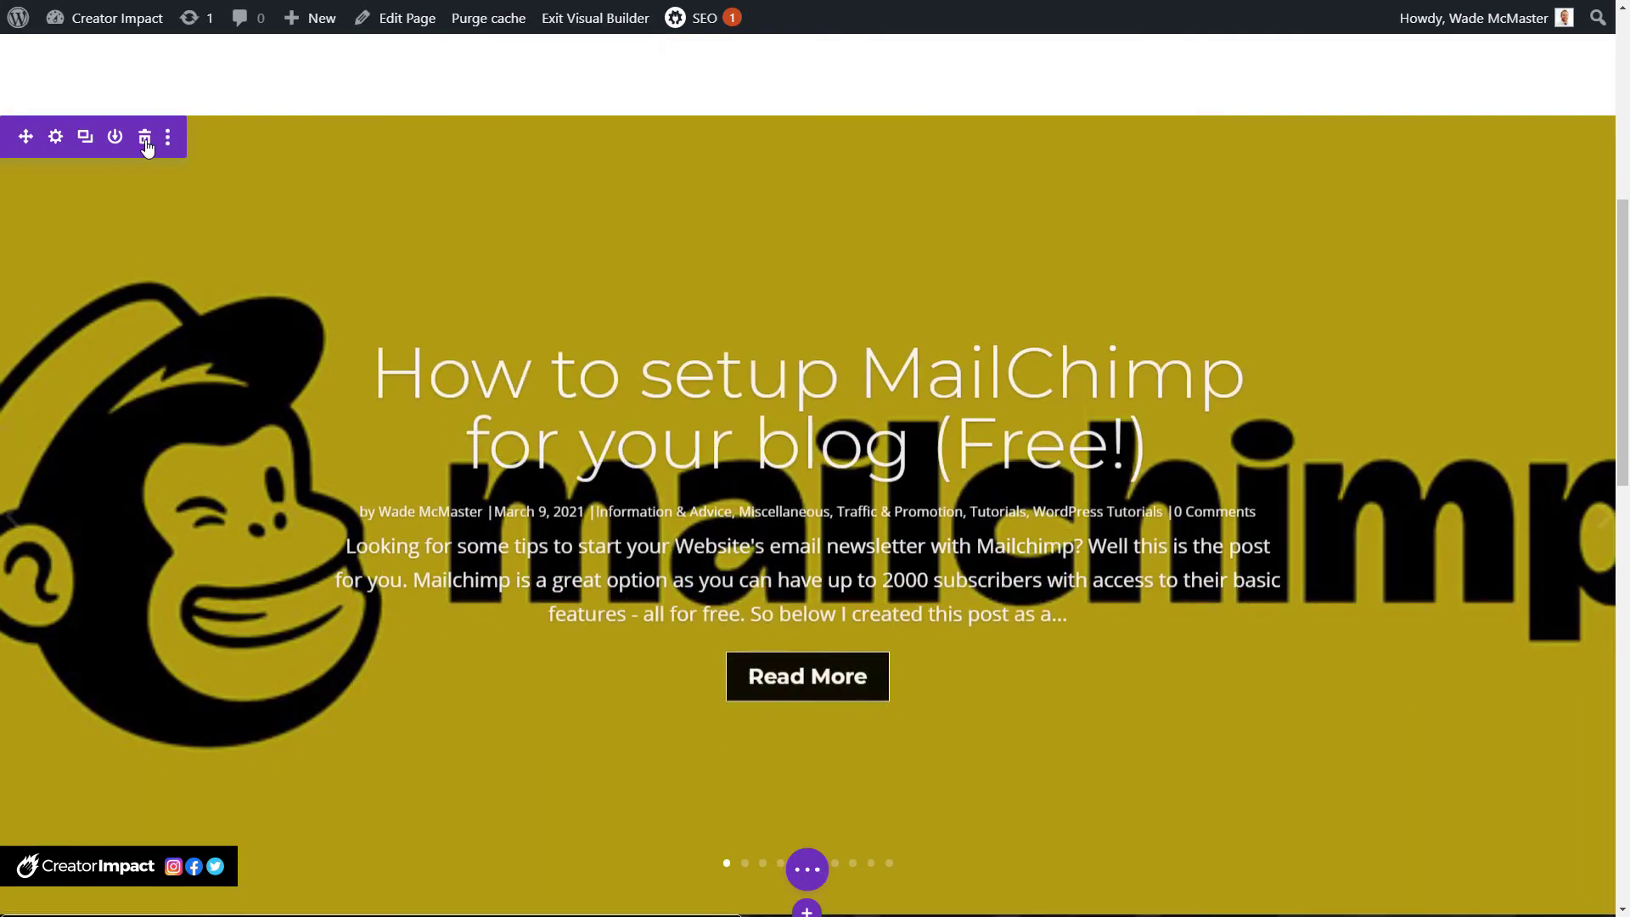
pyautogui.click(146, 146)
pyautogui.scroll(6, 725, 589)
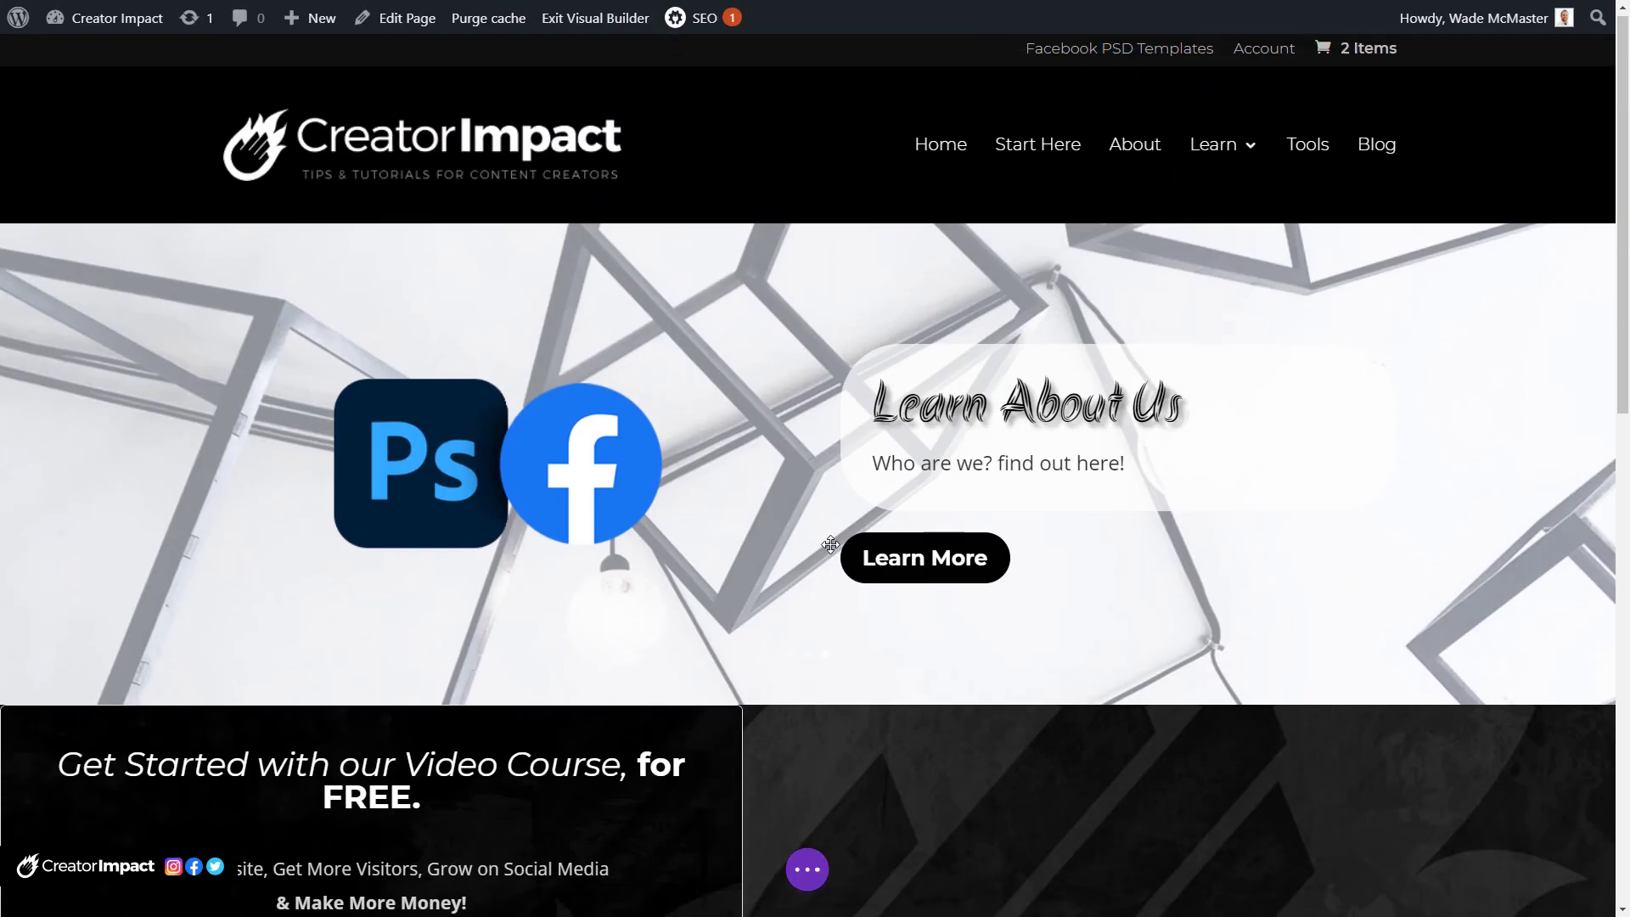
# Exit the Visual Builder and check the slider's second and third slides on the front-end page.
pyautogui.click(806, 879)
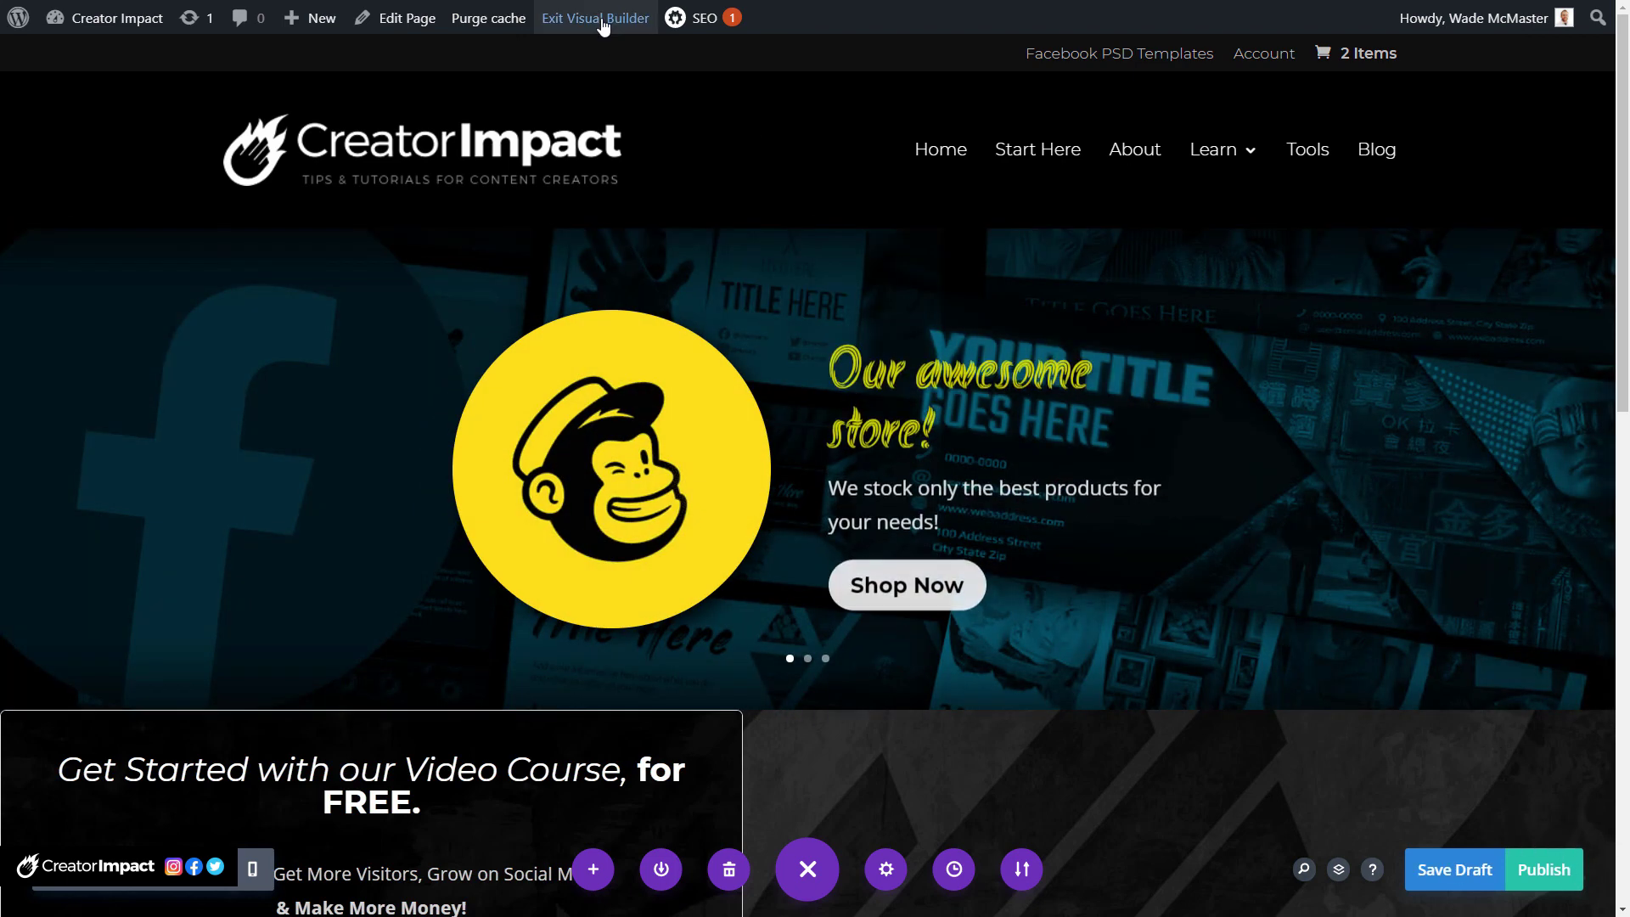
pyautogui.click(602, 25)
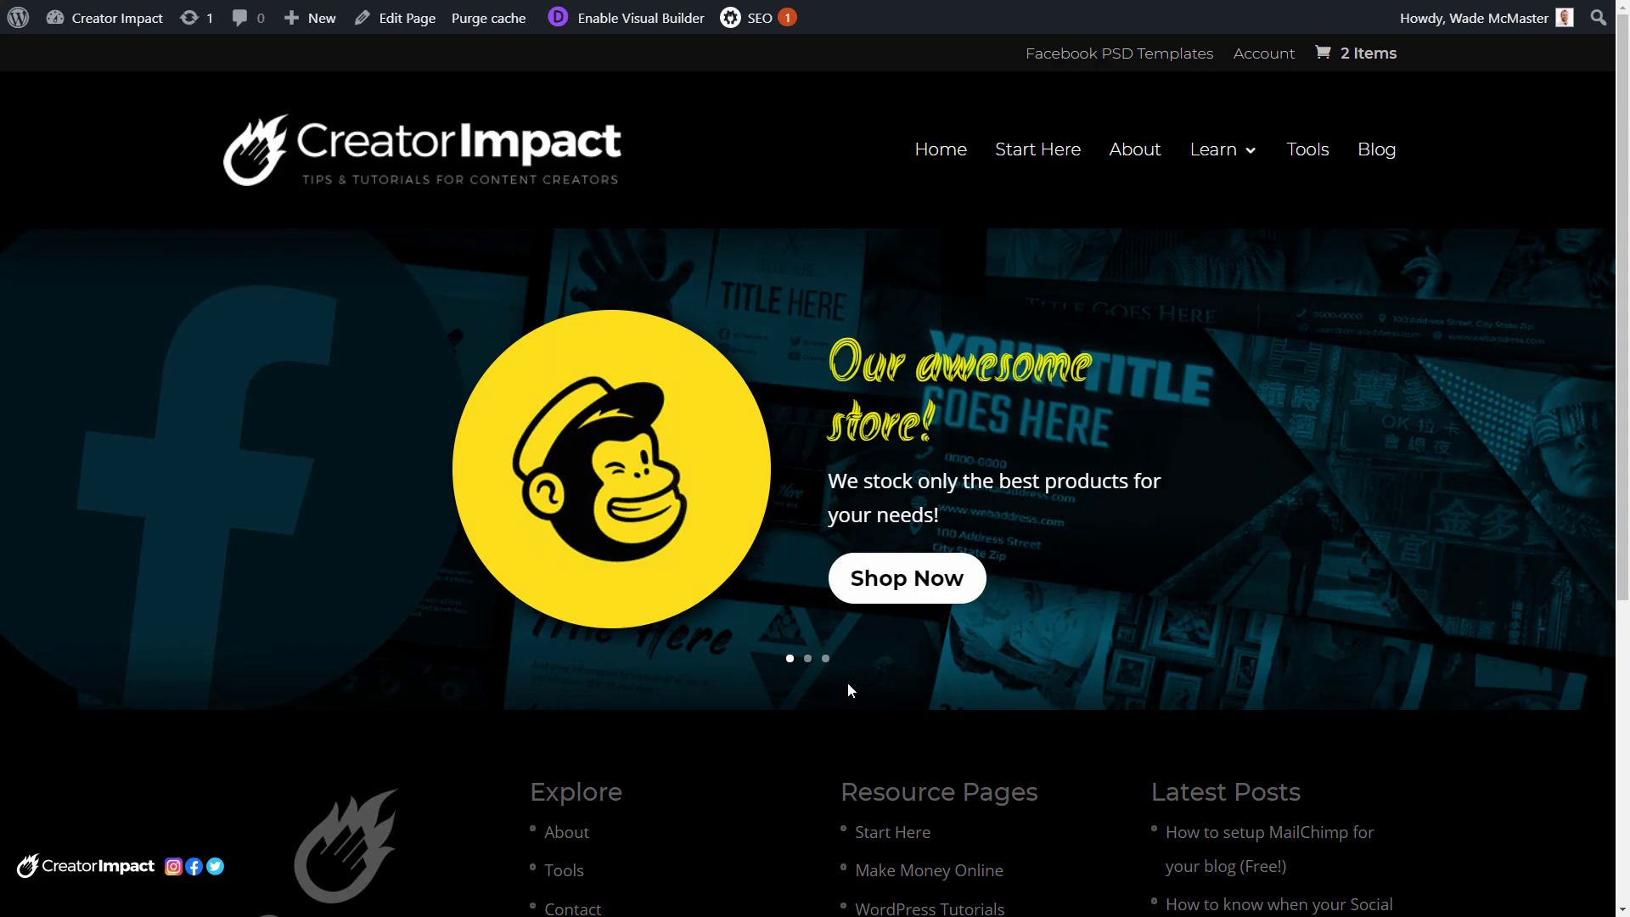
pyautogui.click(808, 659)
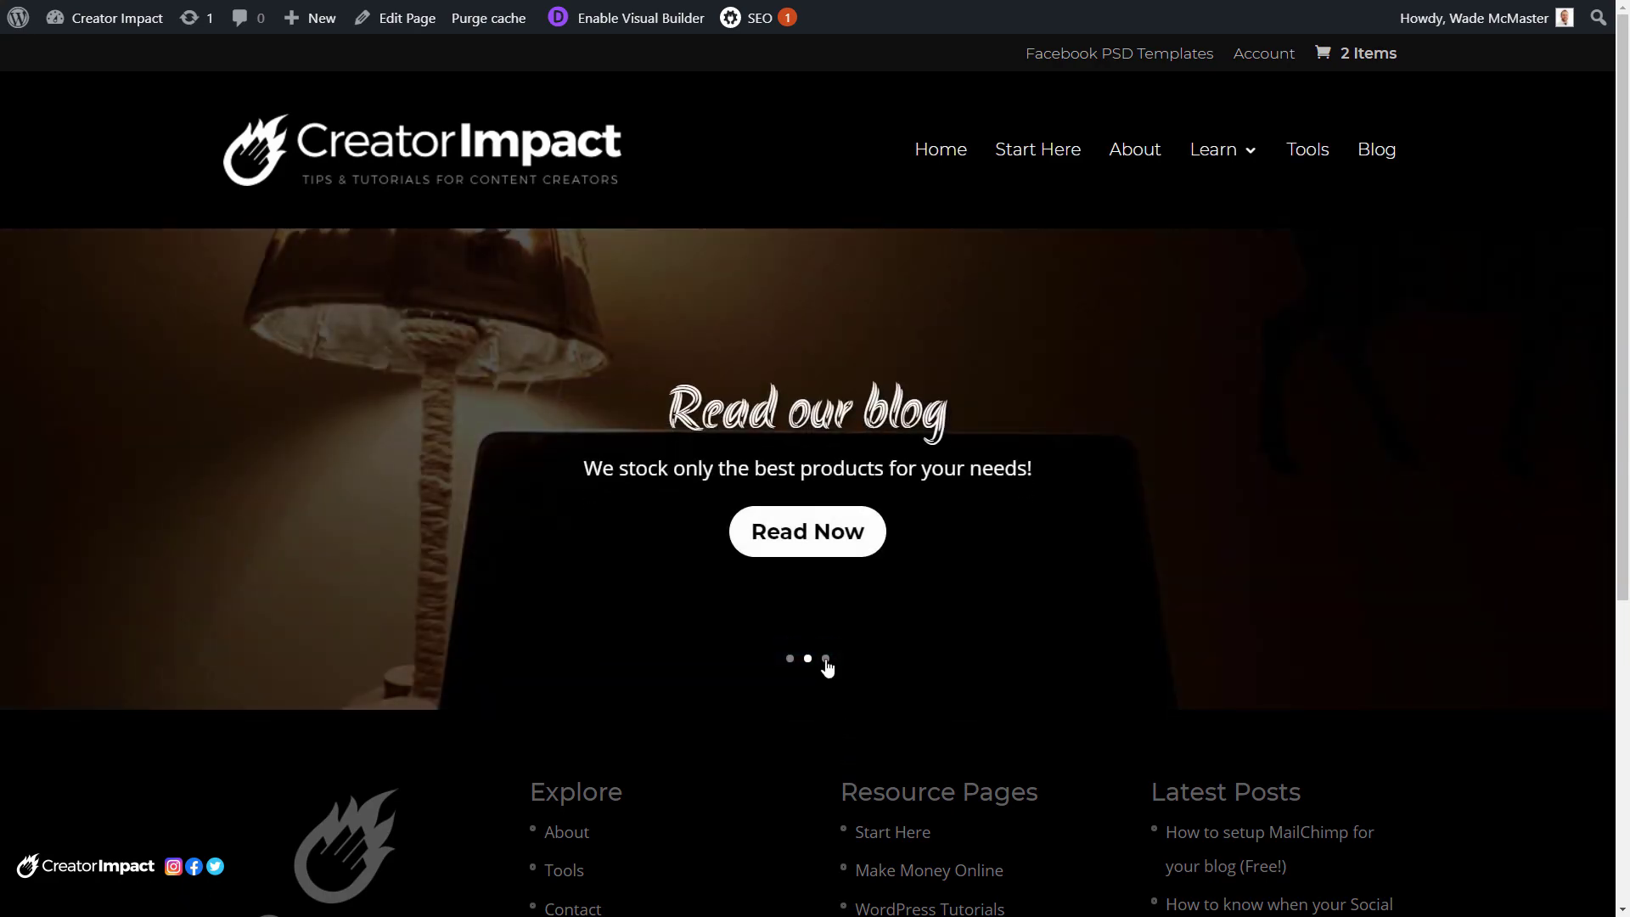
pyautogui.click(825, 659)
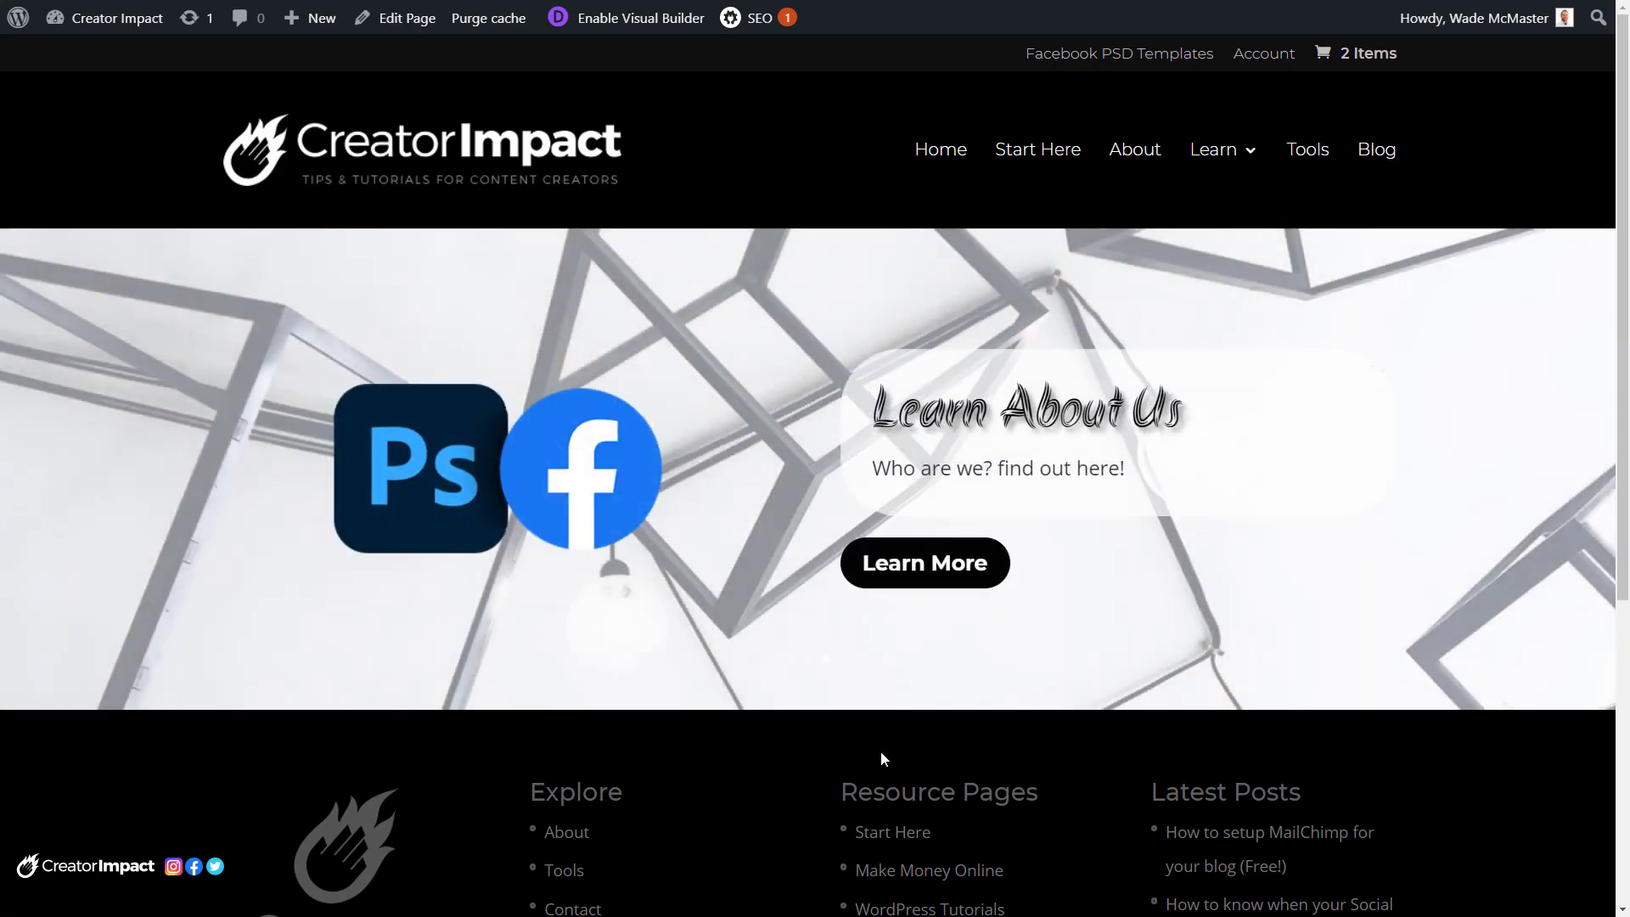